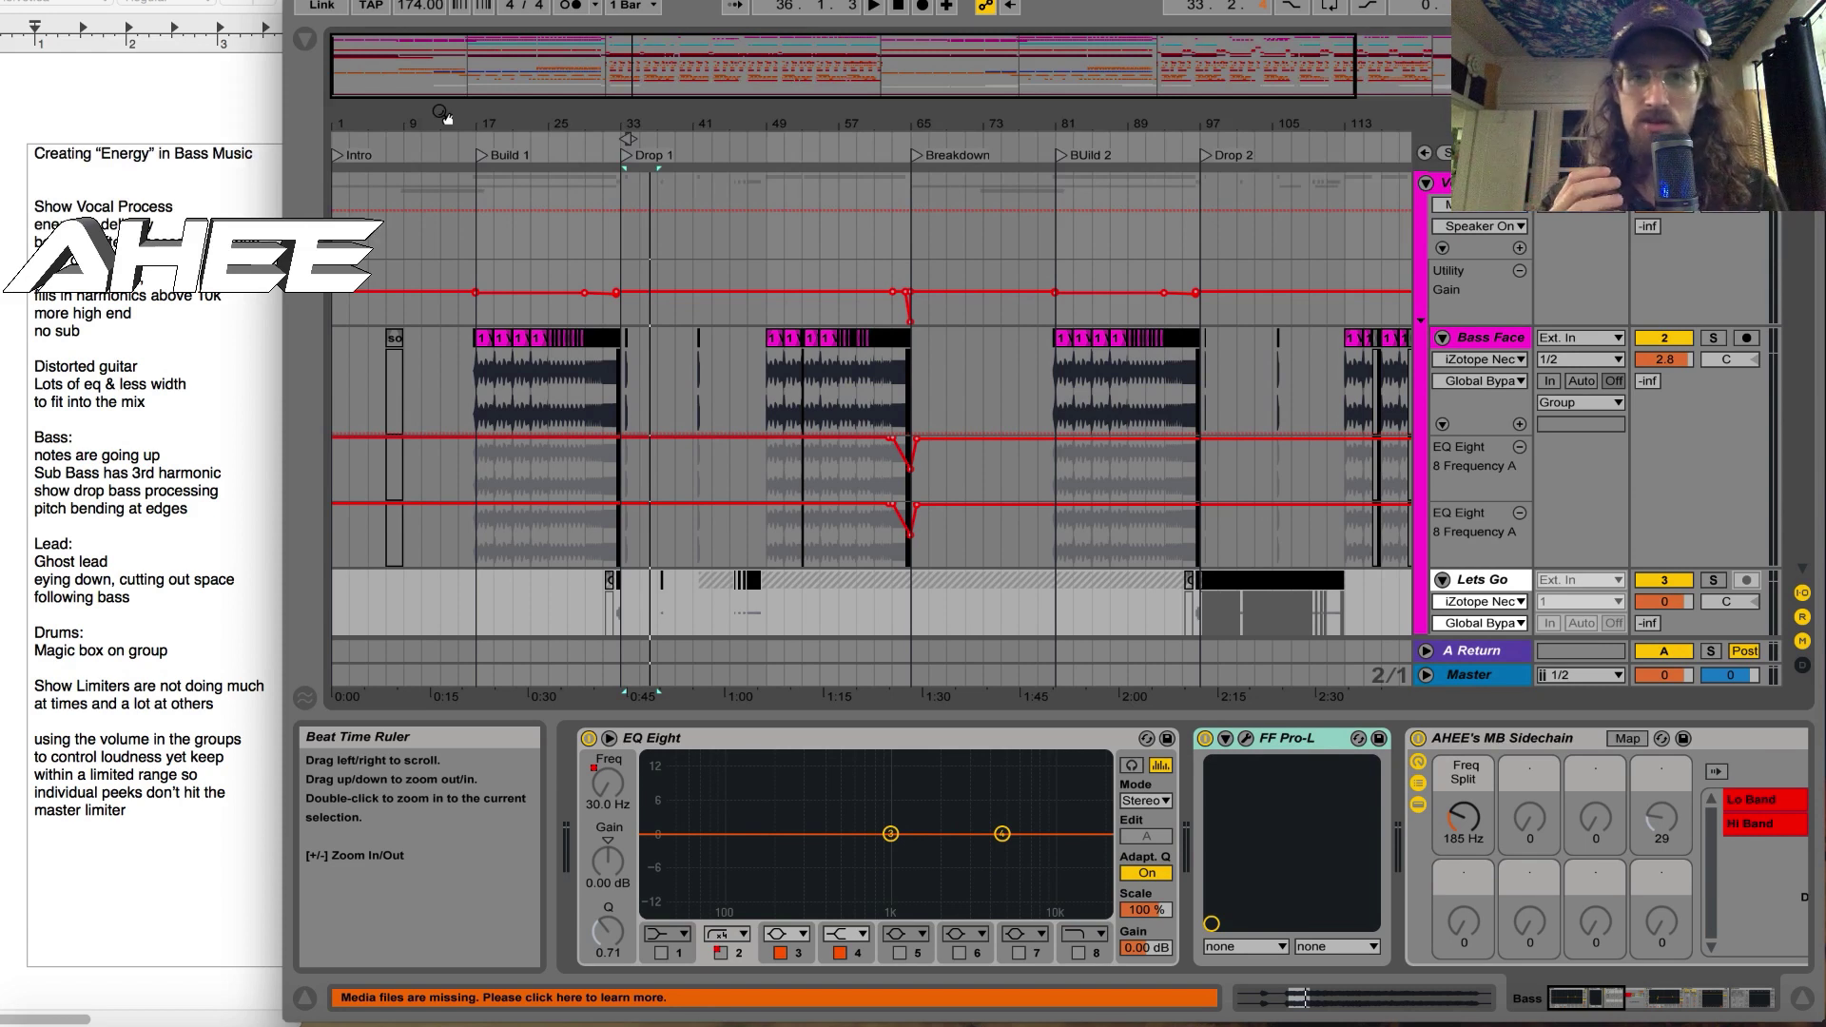
Step: Play the Bass Face vocal from Build 1, comparing it soloed and within the full mix
left_click_drag(443, 114, 723, 342)
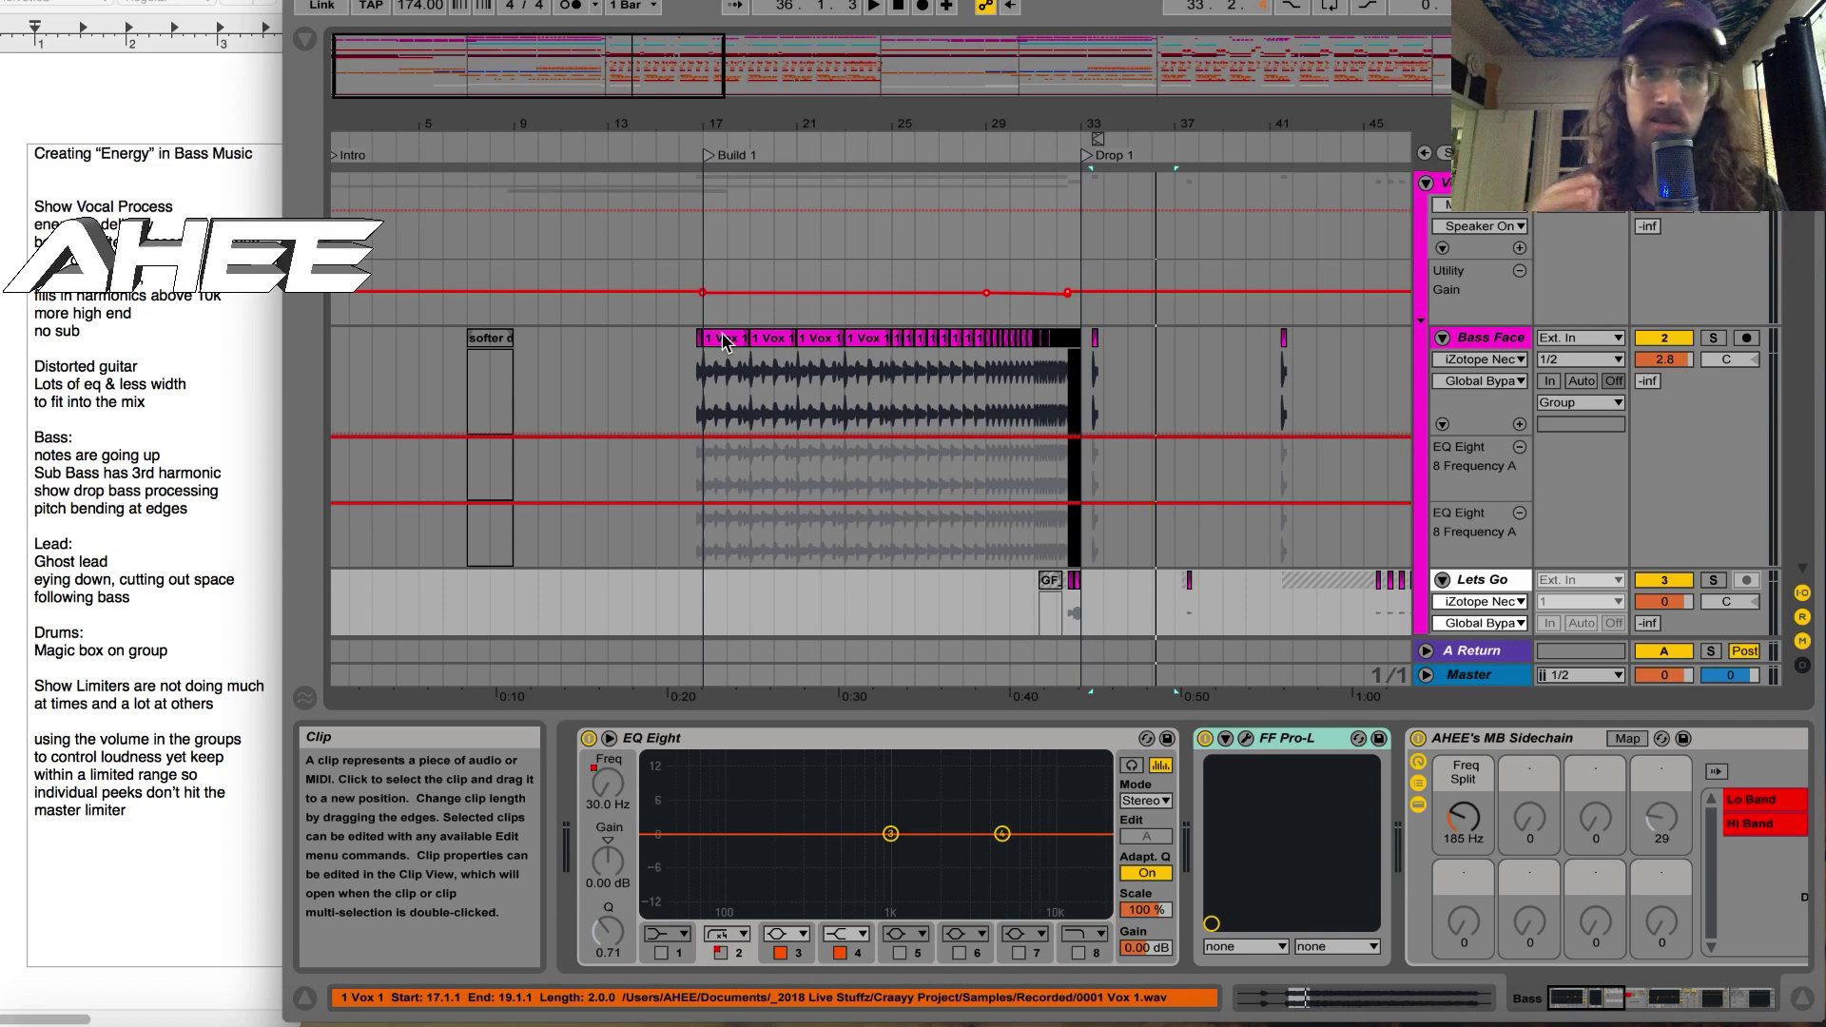
left_click(747, 414)
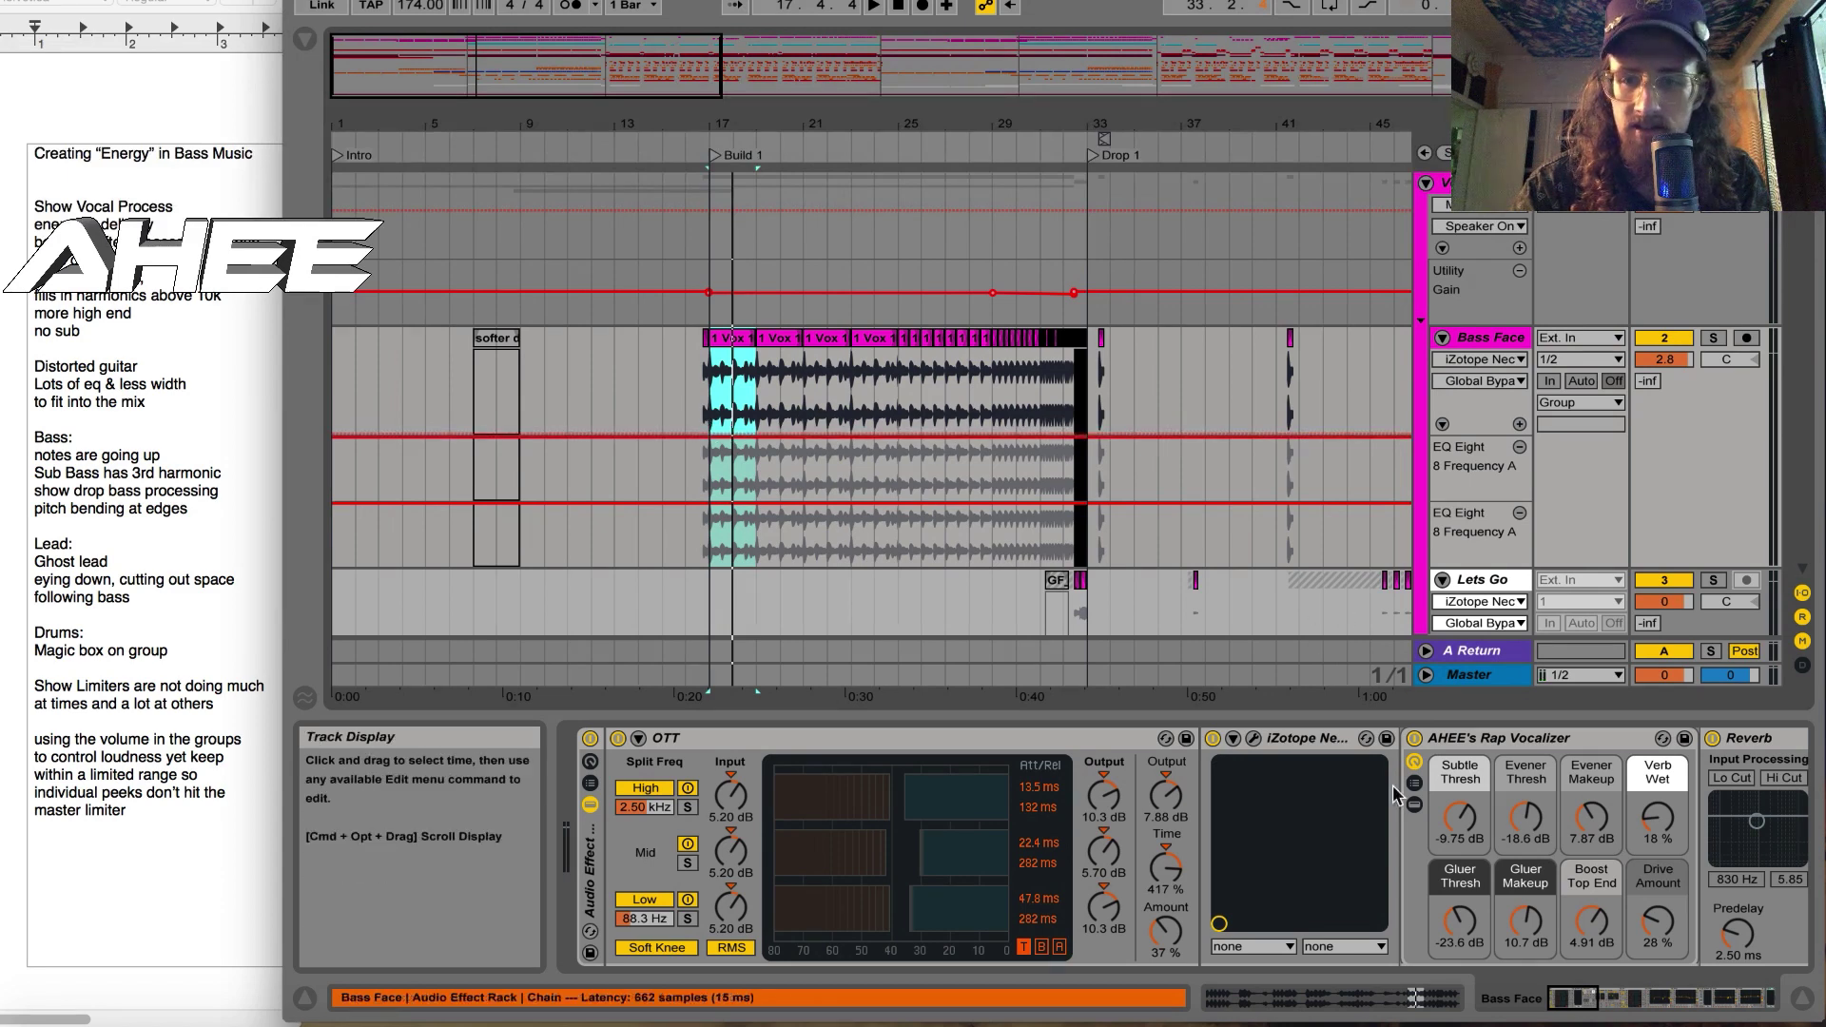
left_click(1713, 338)
key("space")
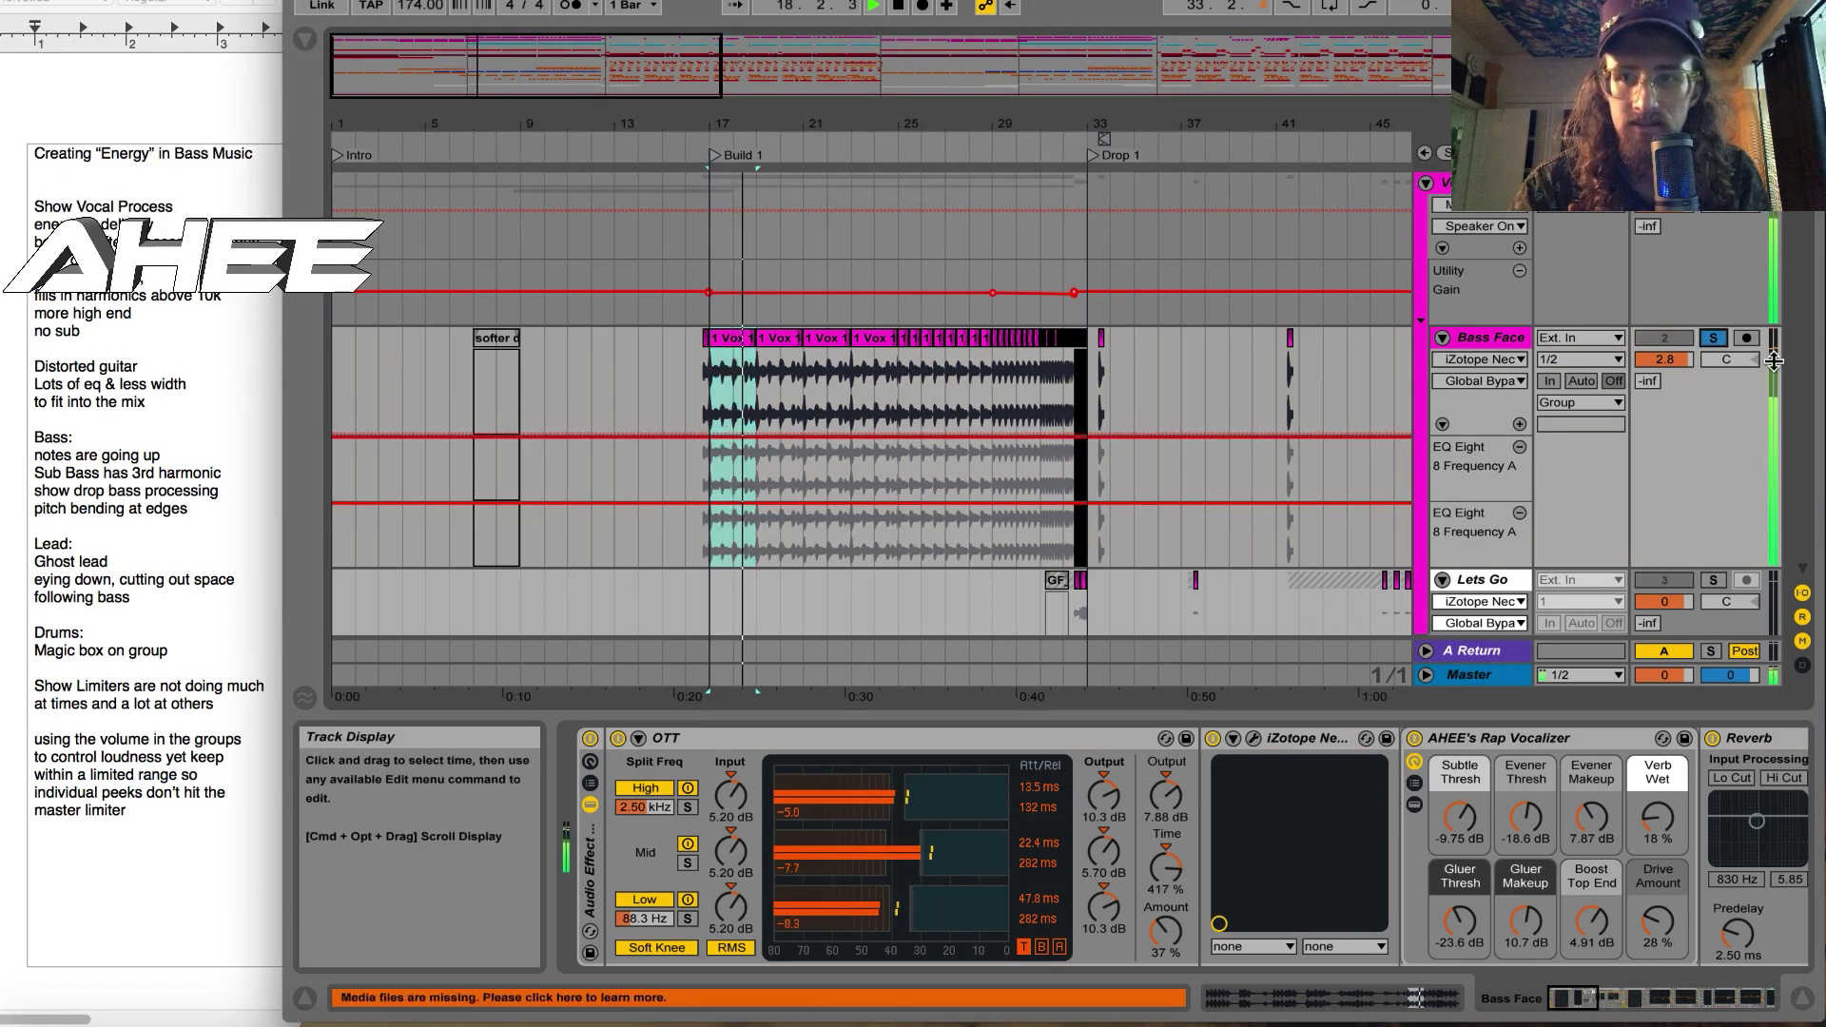
left_click(1717, 338)
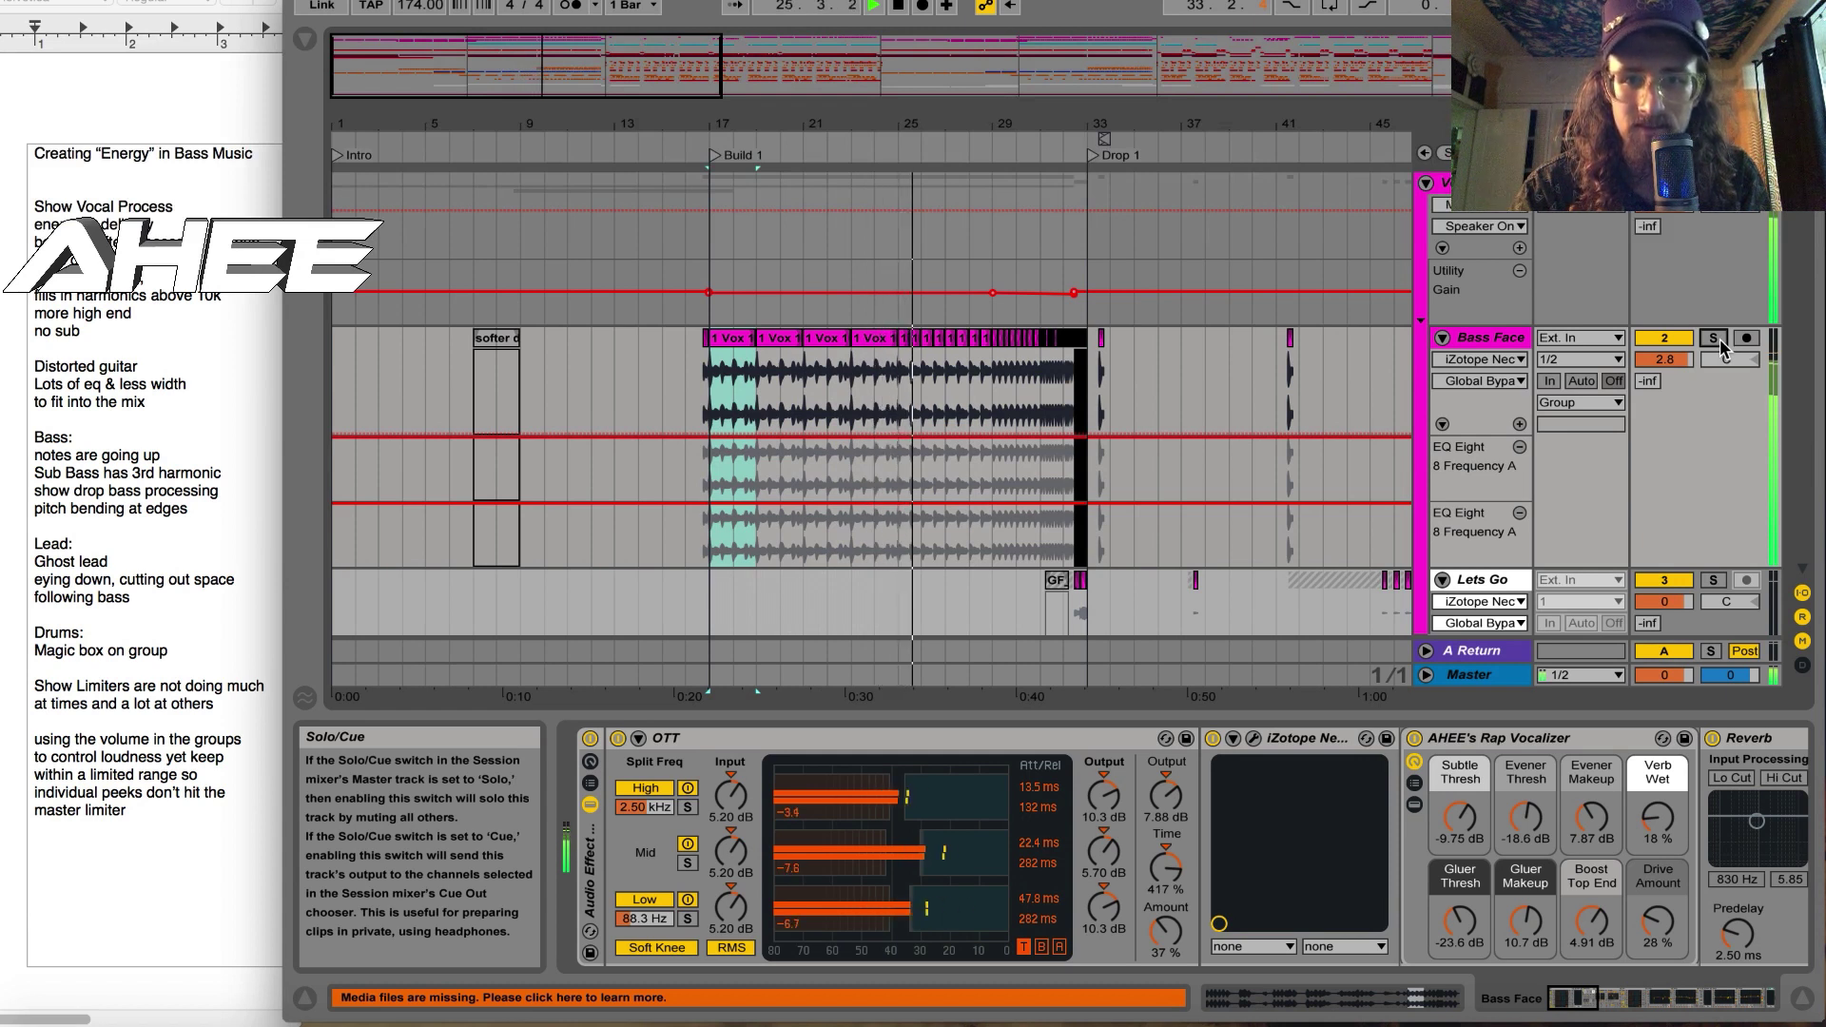
left_click(1715, 338)
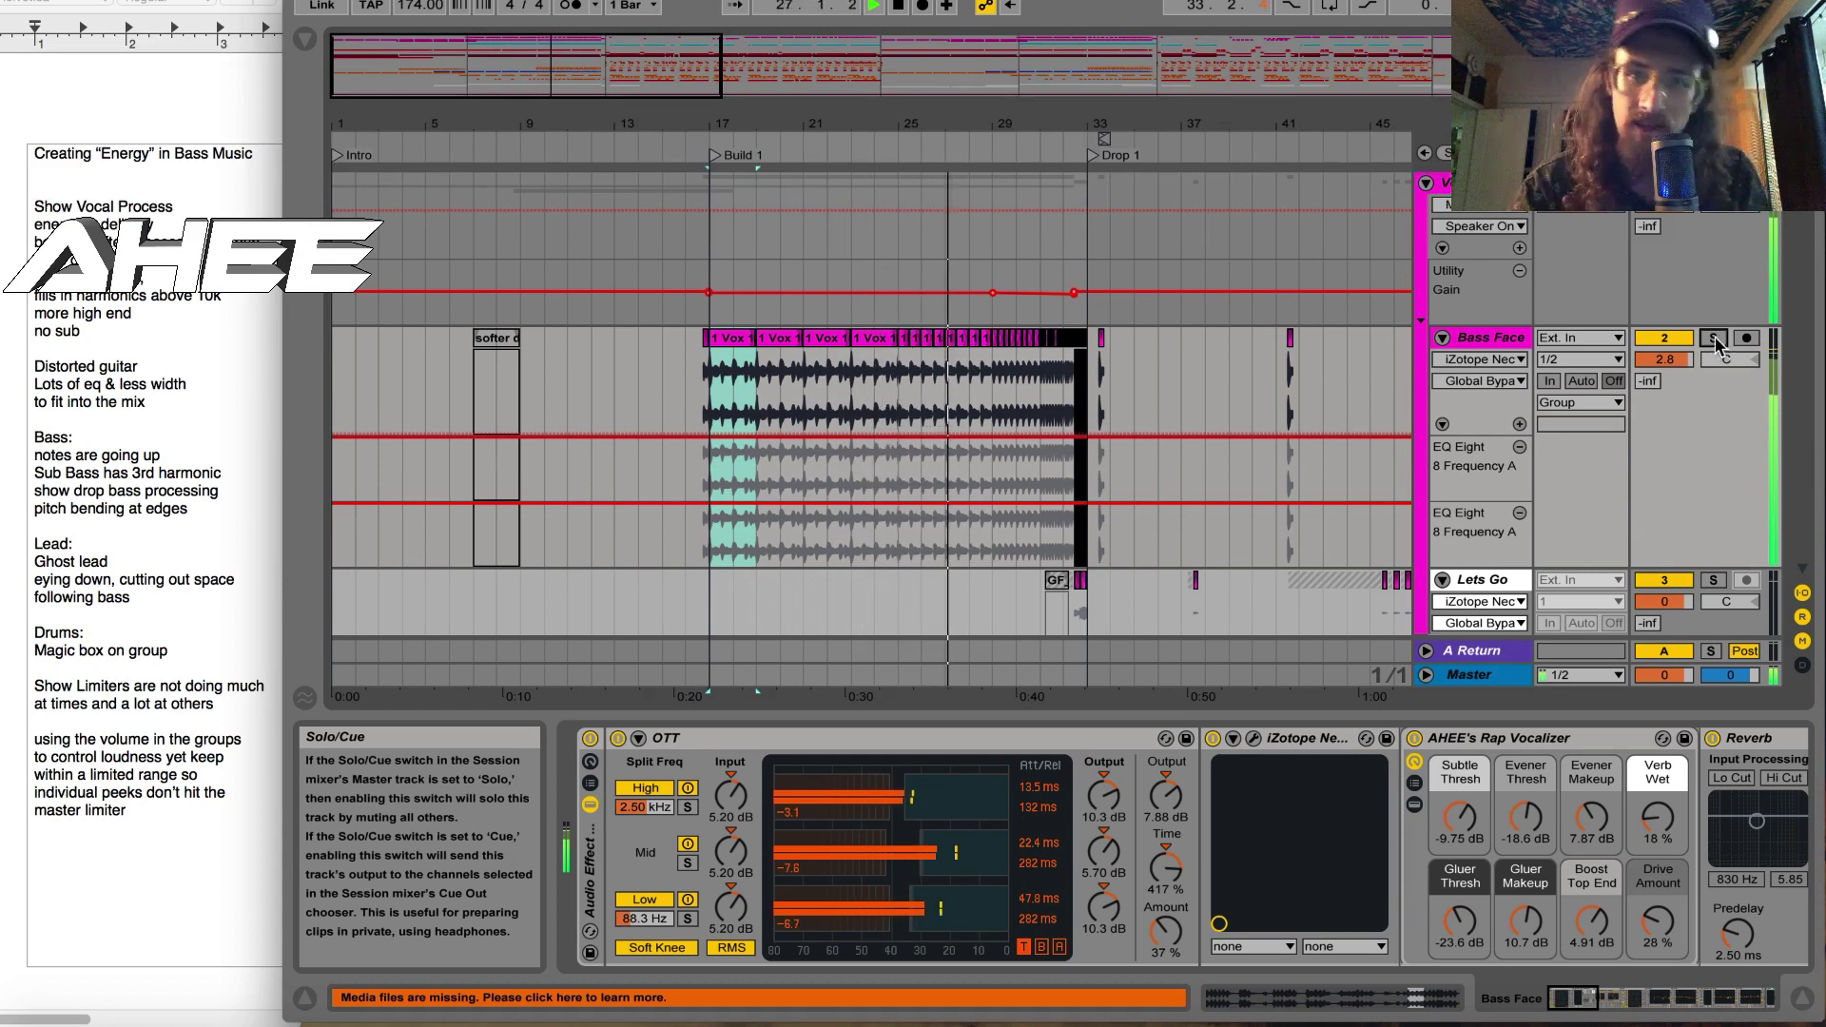
left_click(1715, 339)
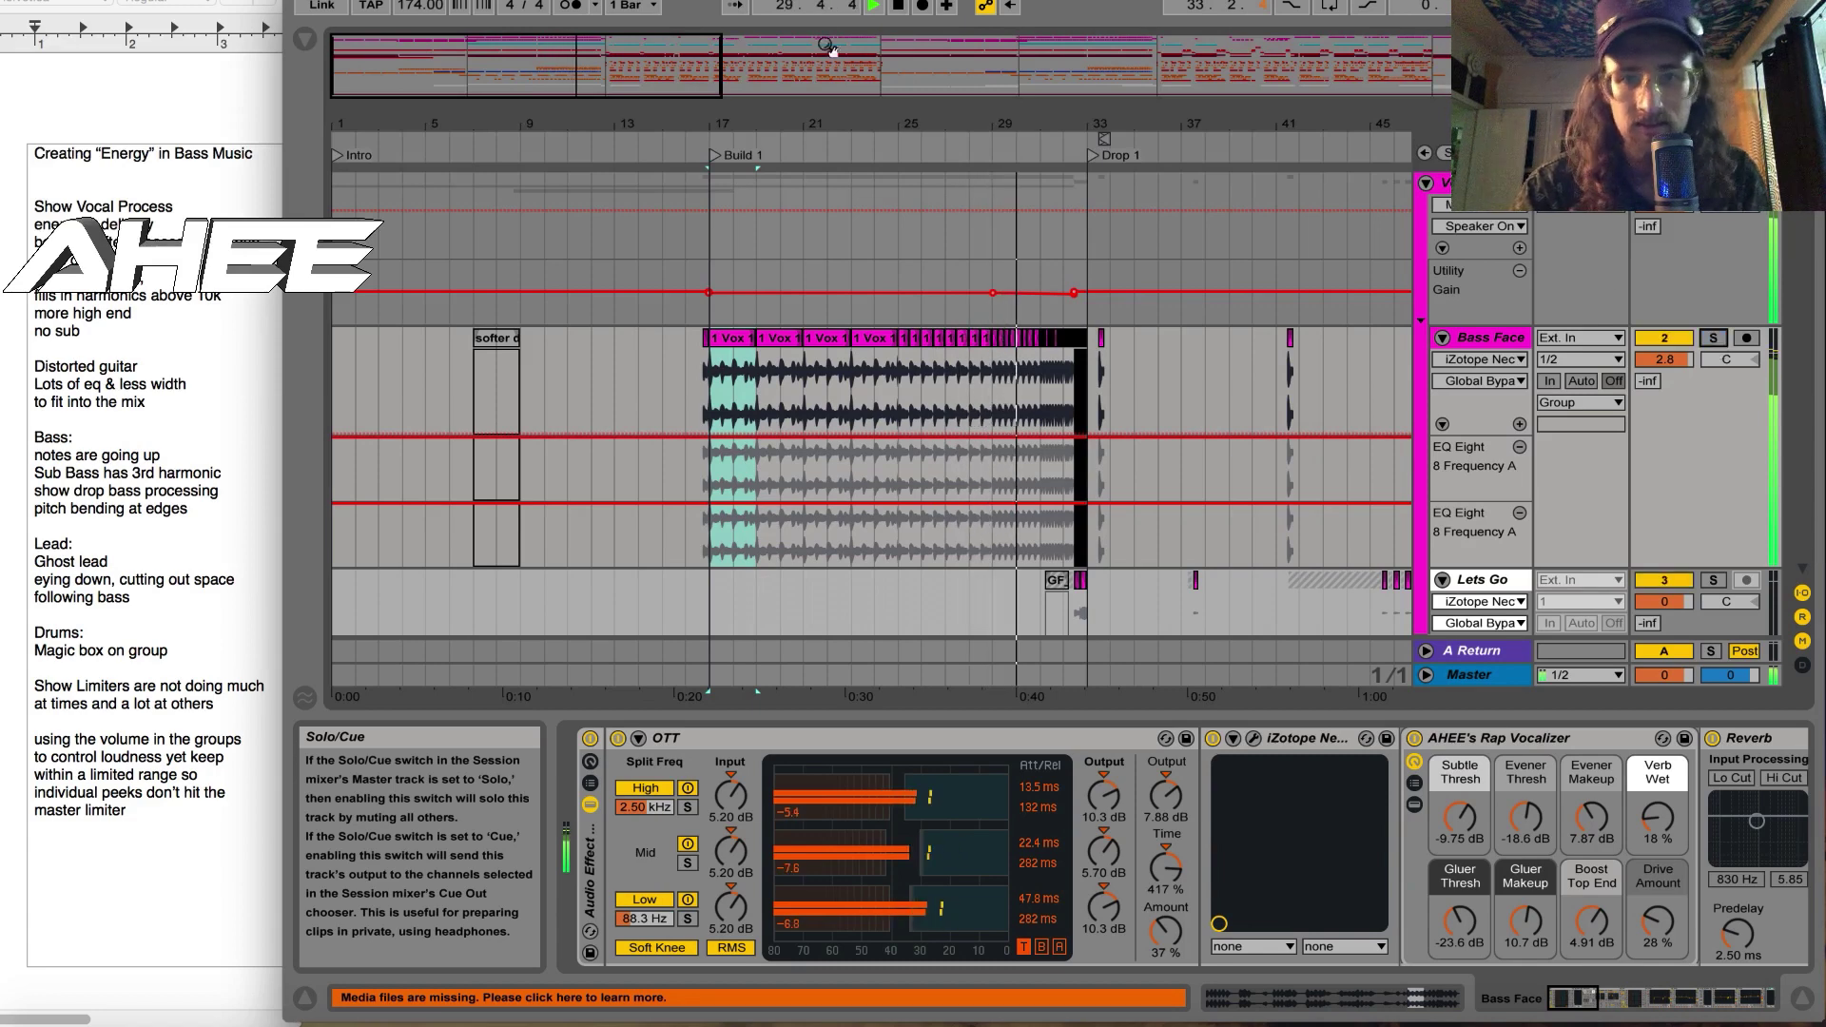
Step: Play the first Build 1 vocal clip, comparing it with the Bass Face track's Audio Effect Rack bypassed and enabled
left_click_drag(1078, 122, 1236, 128)
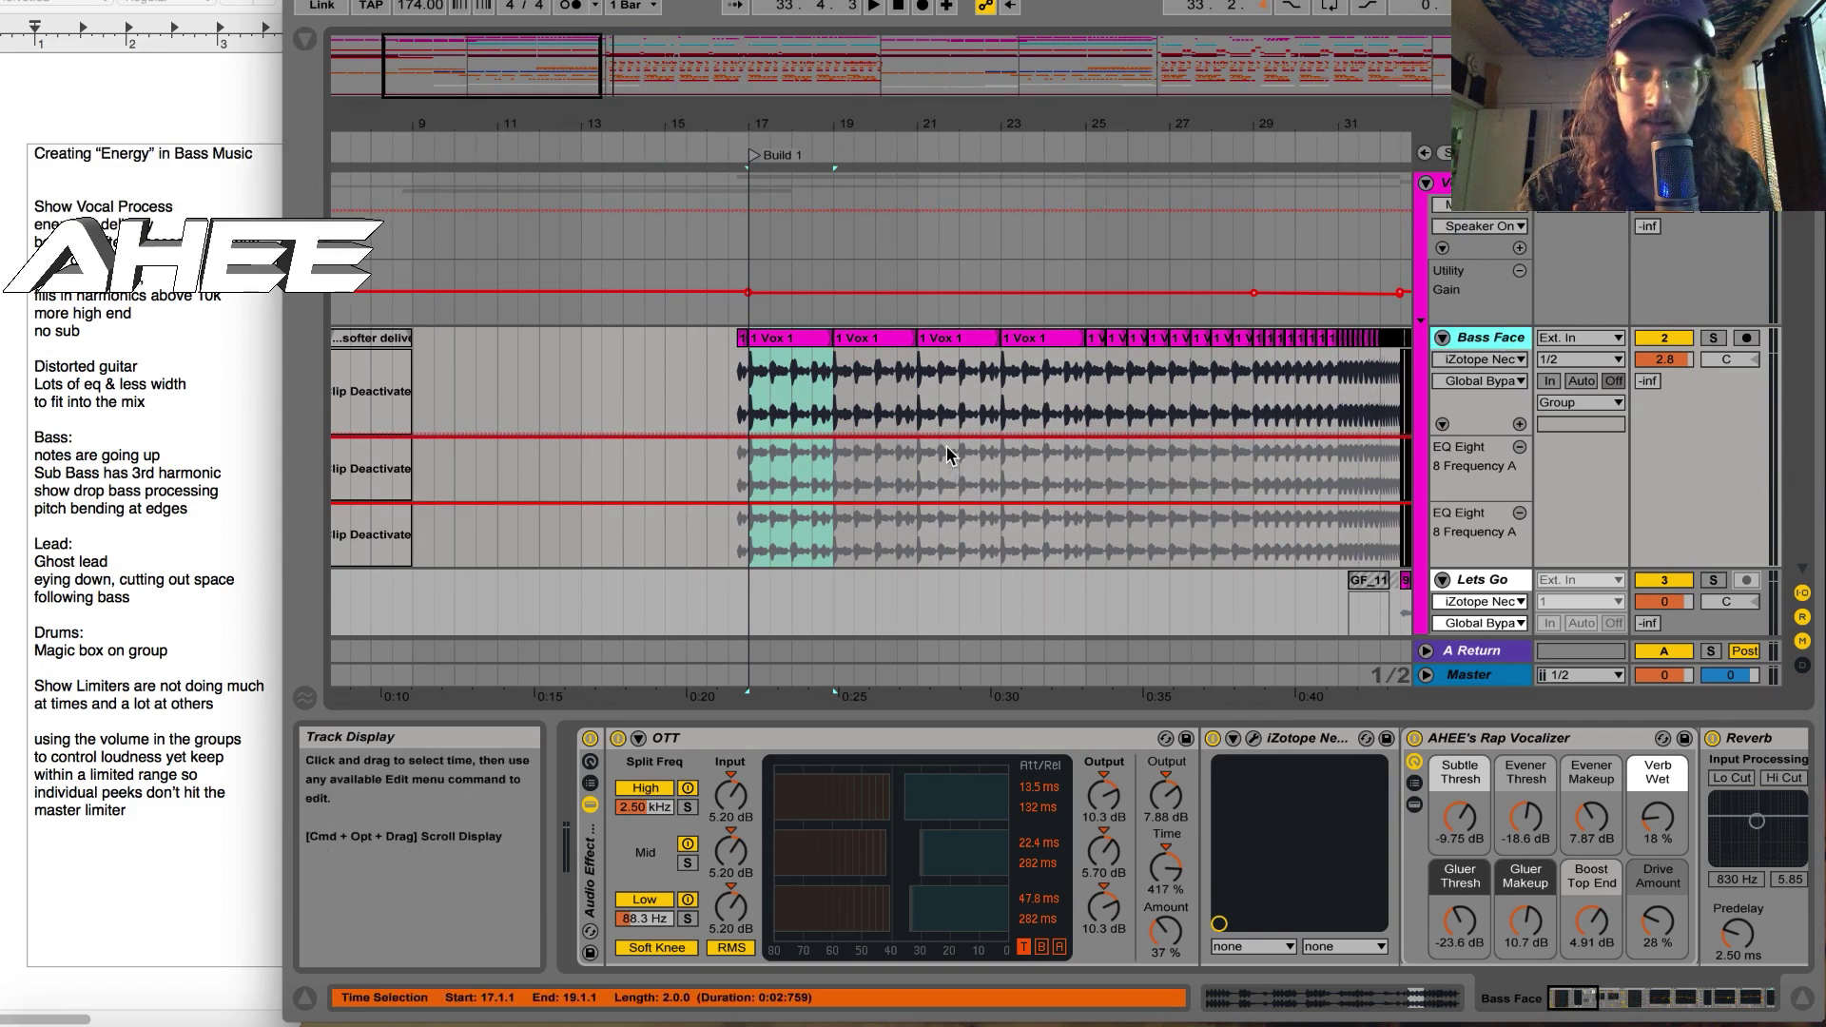
left_click(590, 740)
key("space")
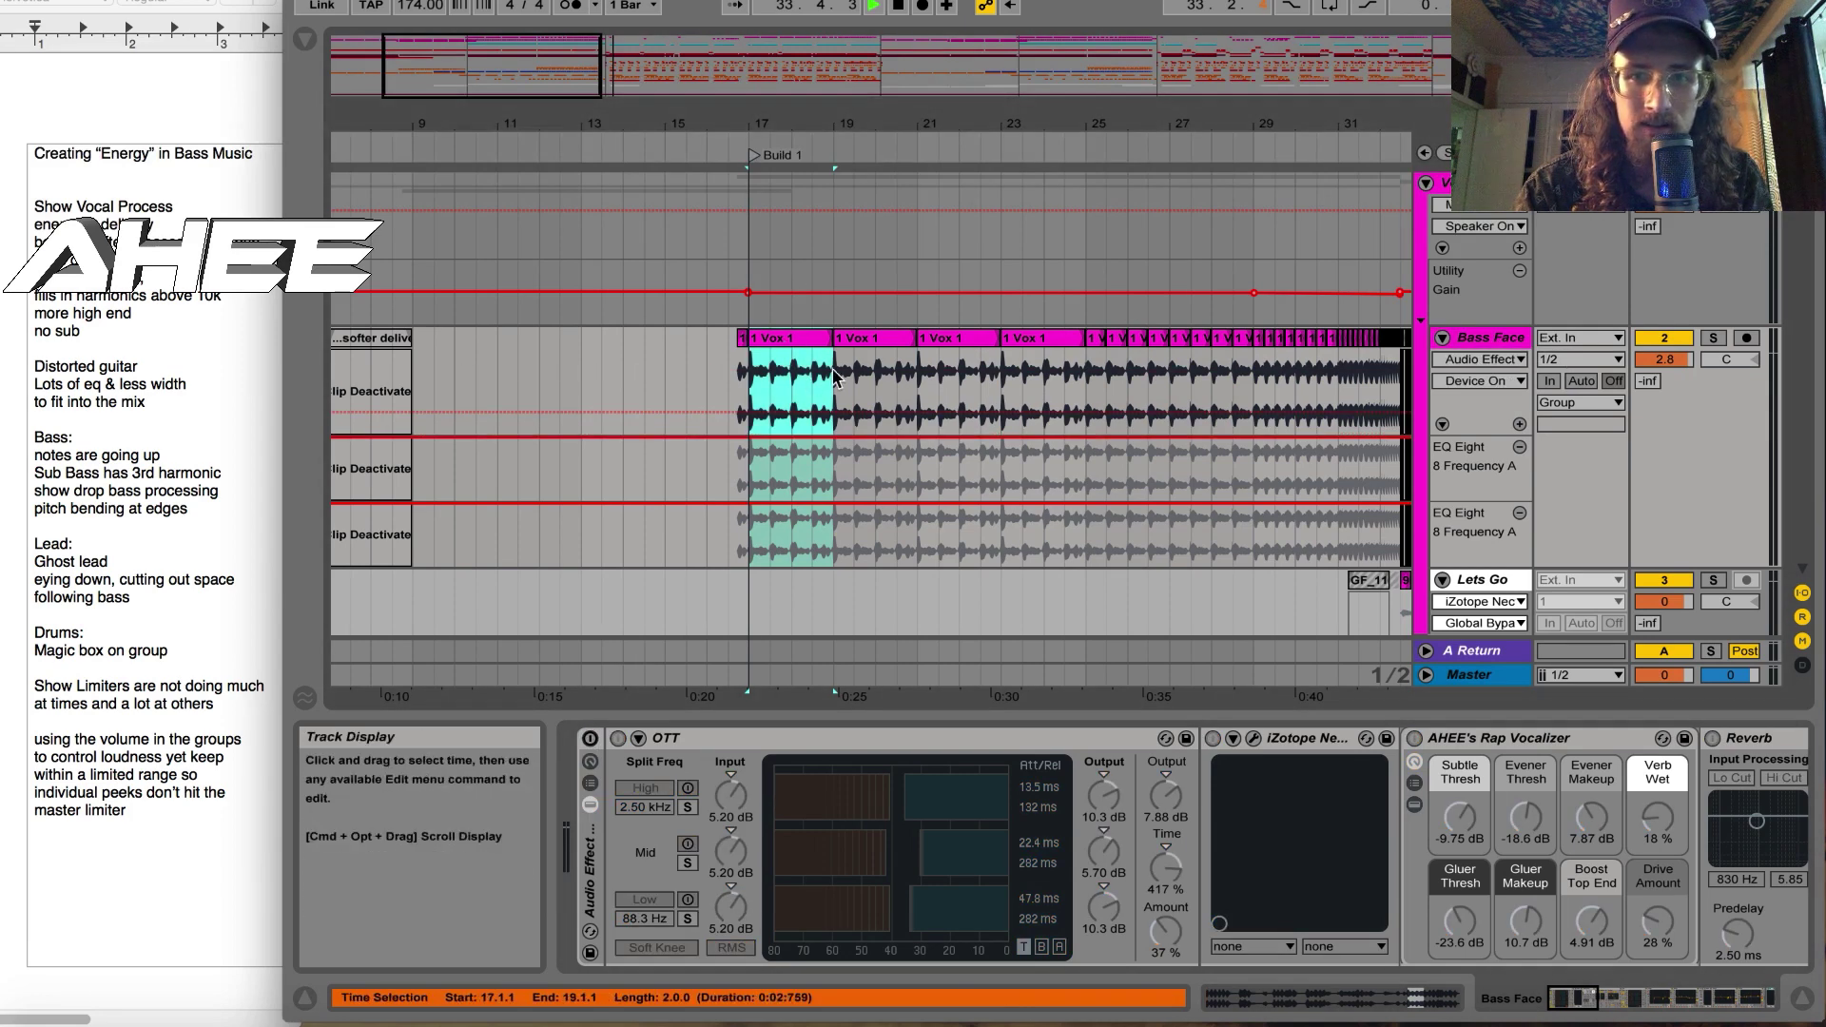
left_click(589, 739)
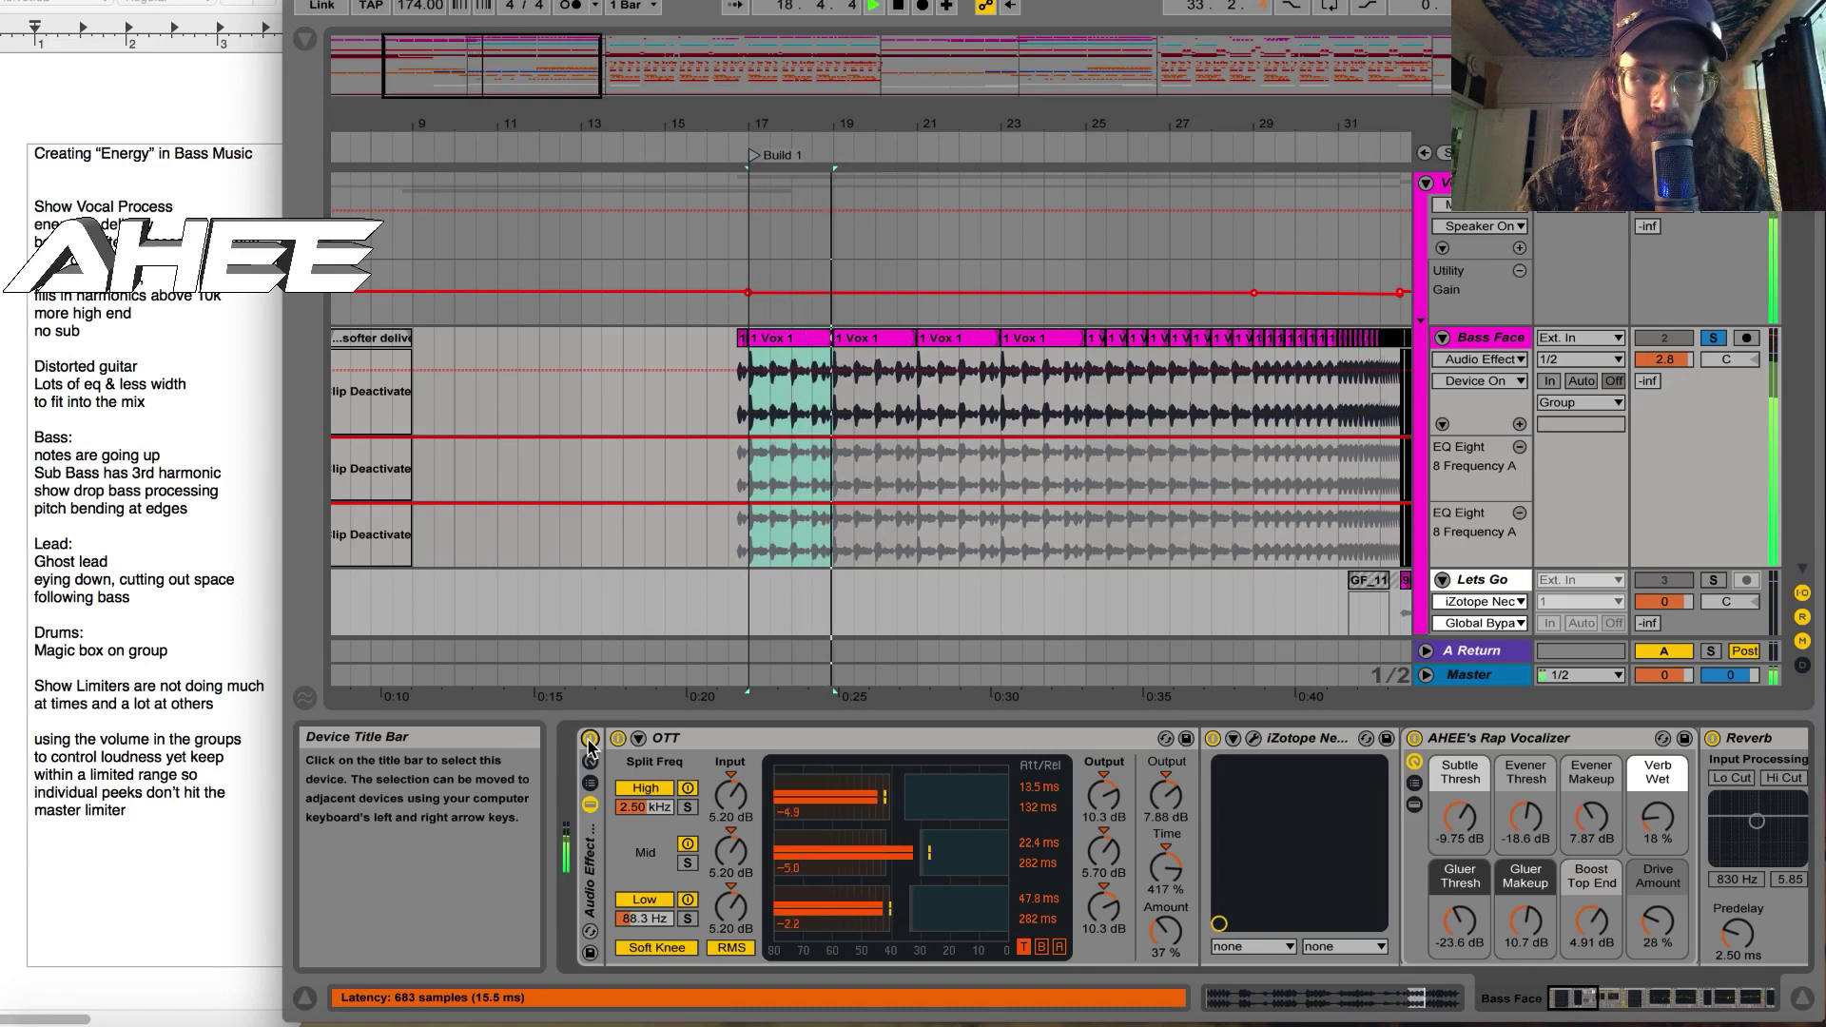
left_click(590, 739)
Step: Paste the vocal clip at bar 10 of the Bass Face track, set its transposition to 0 st and loop it
left_click_drag(666, 123, 921, 124)
left_click(709, 376)
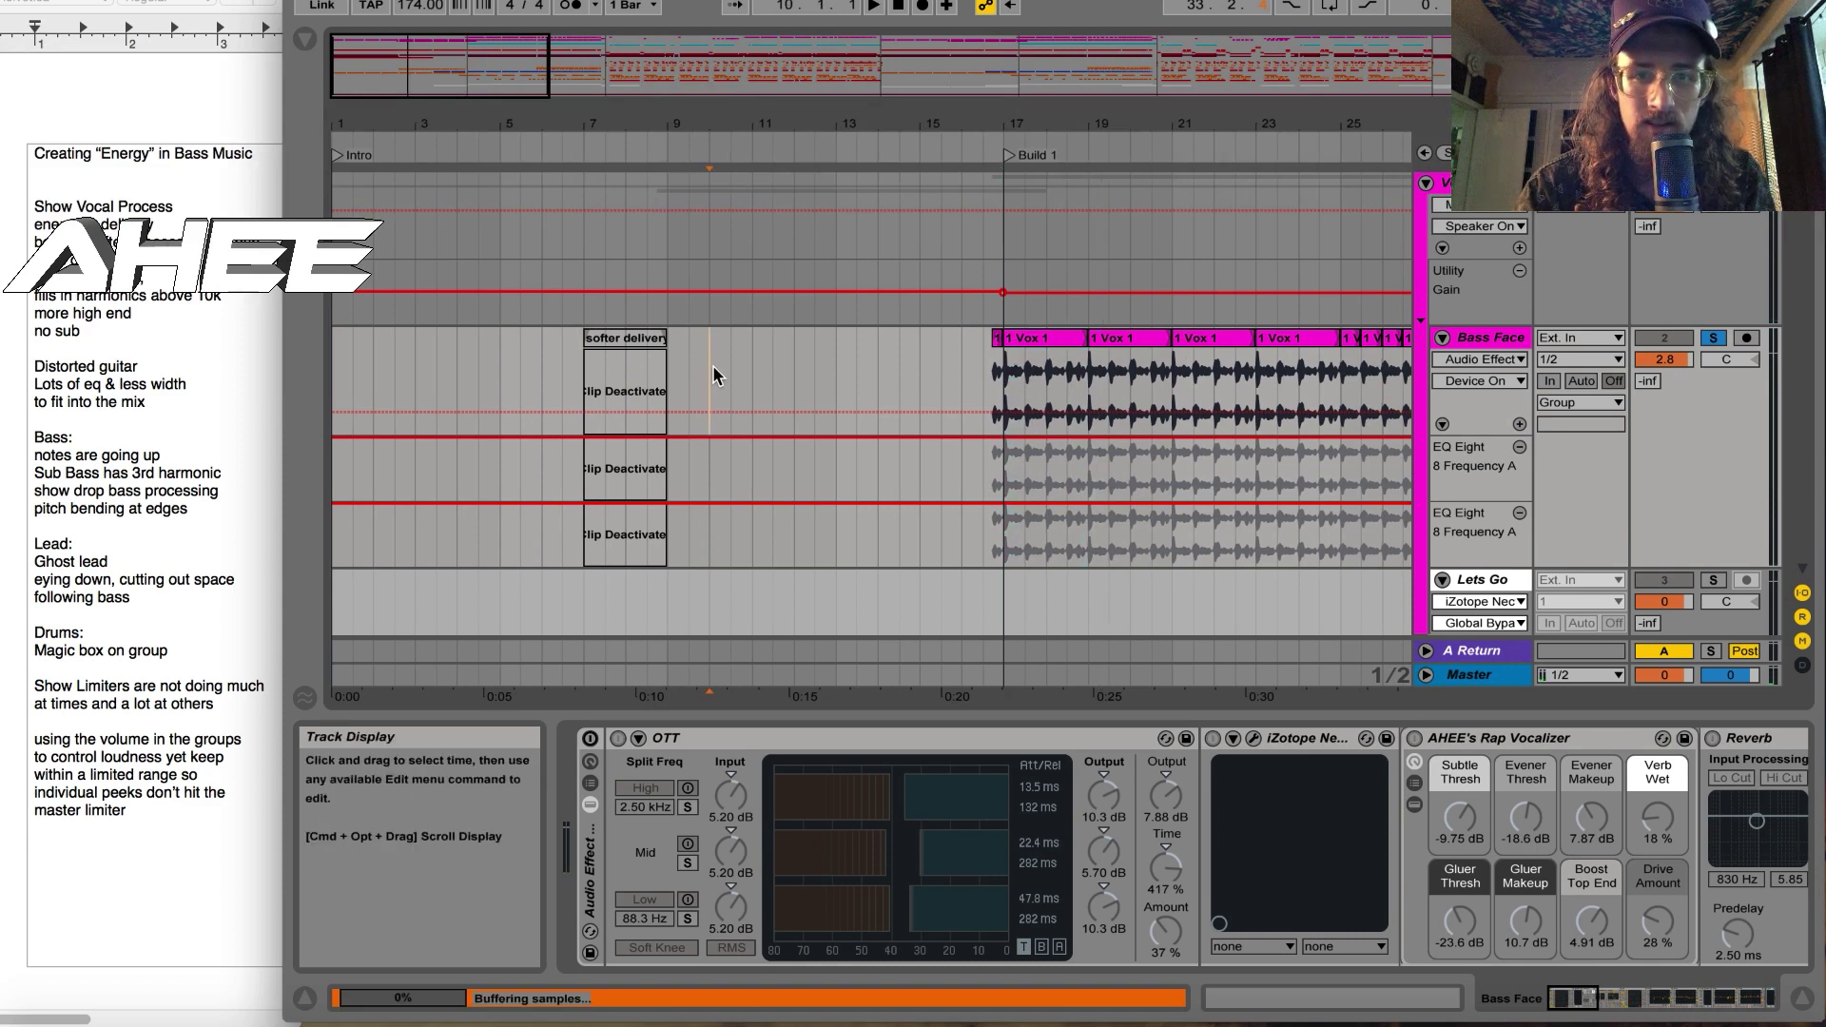
key("super+v")
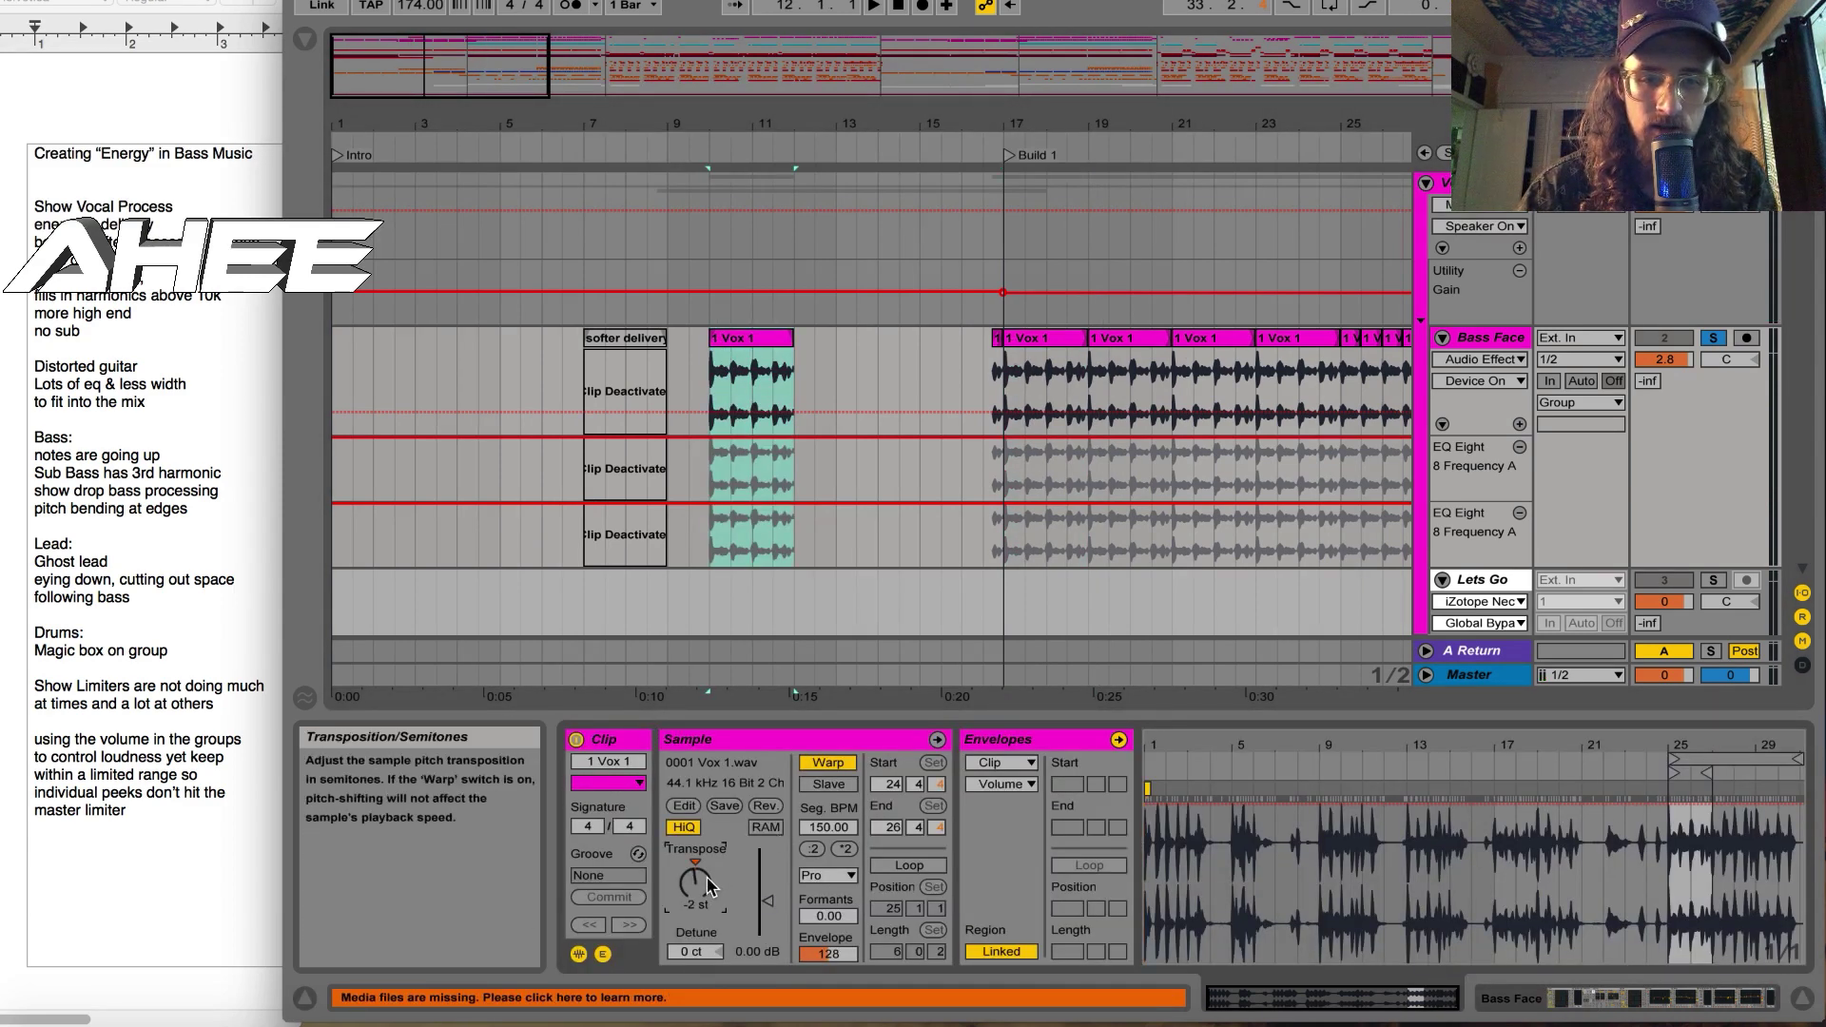
left_click(772, 353)
key("super+l")
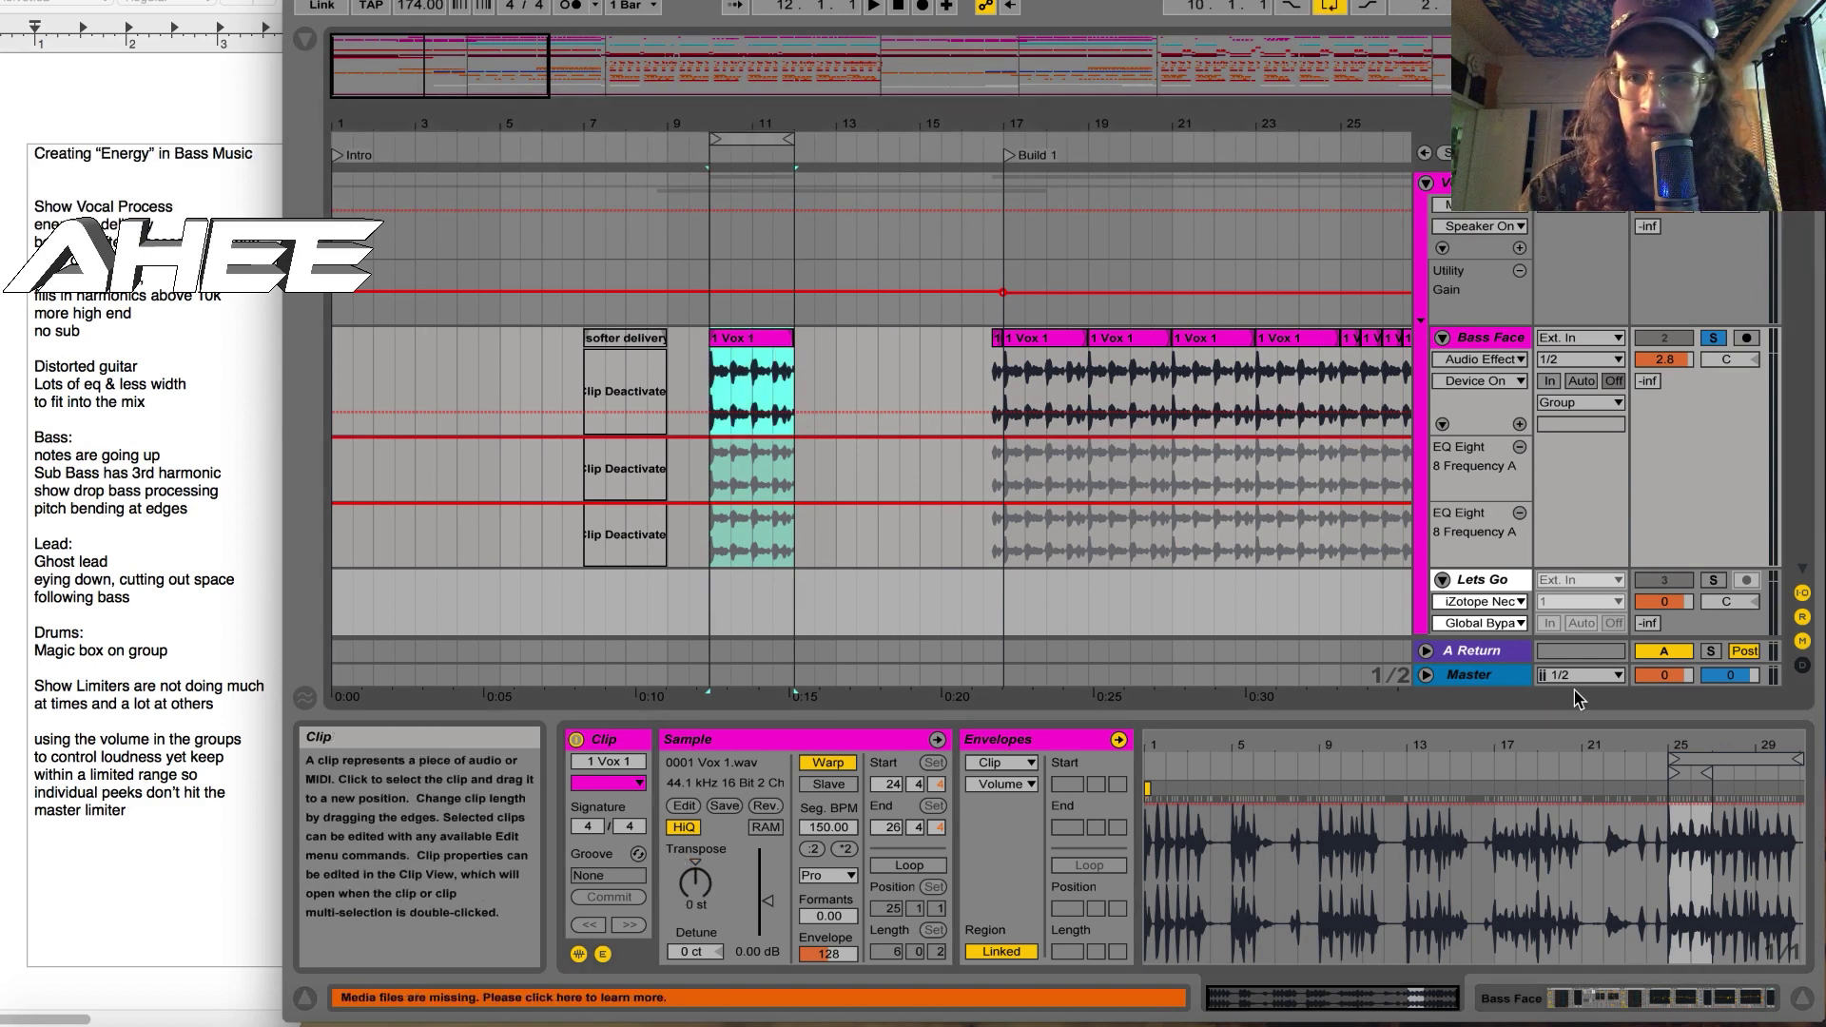
Step: Audition the looped vocal clip at bar 10 with the Audio Effect Rack bypassed
key("shift+Tab")
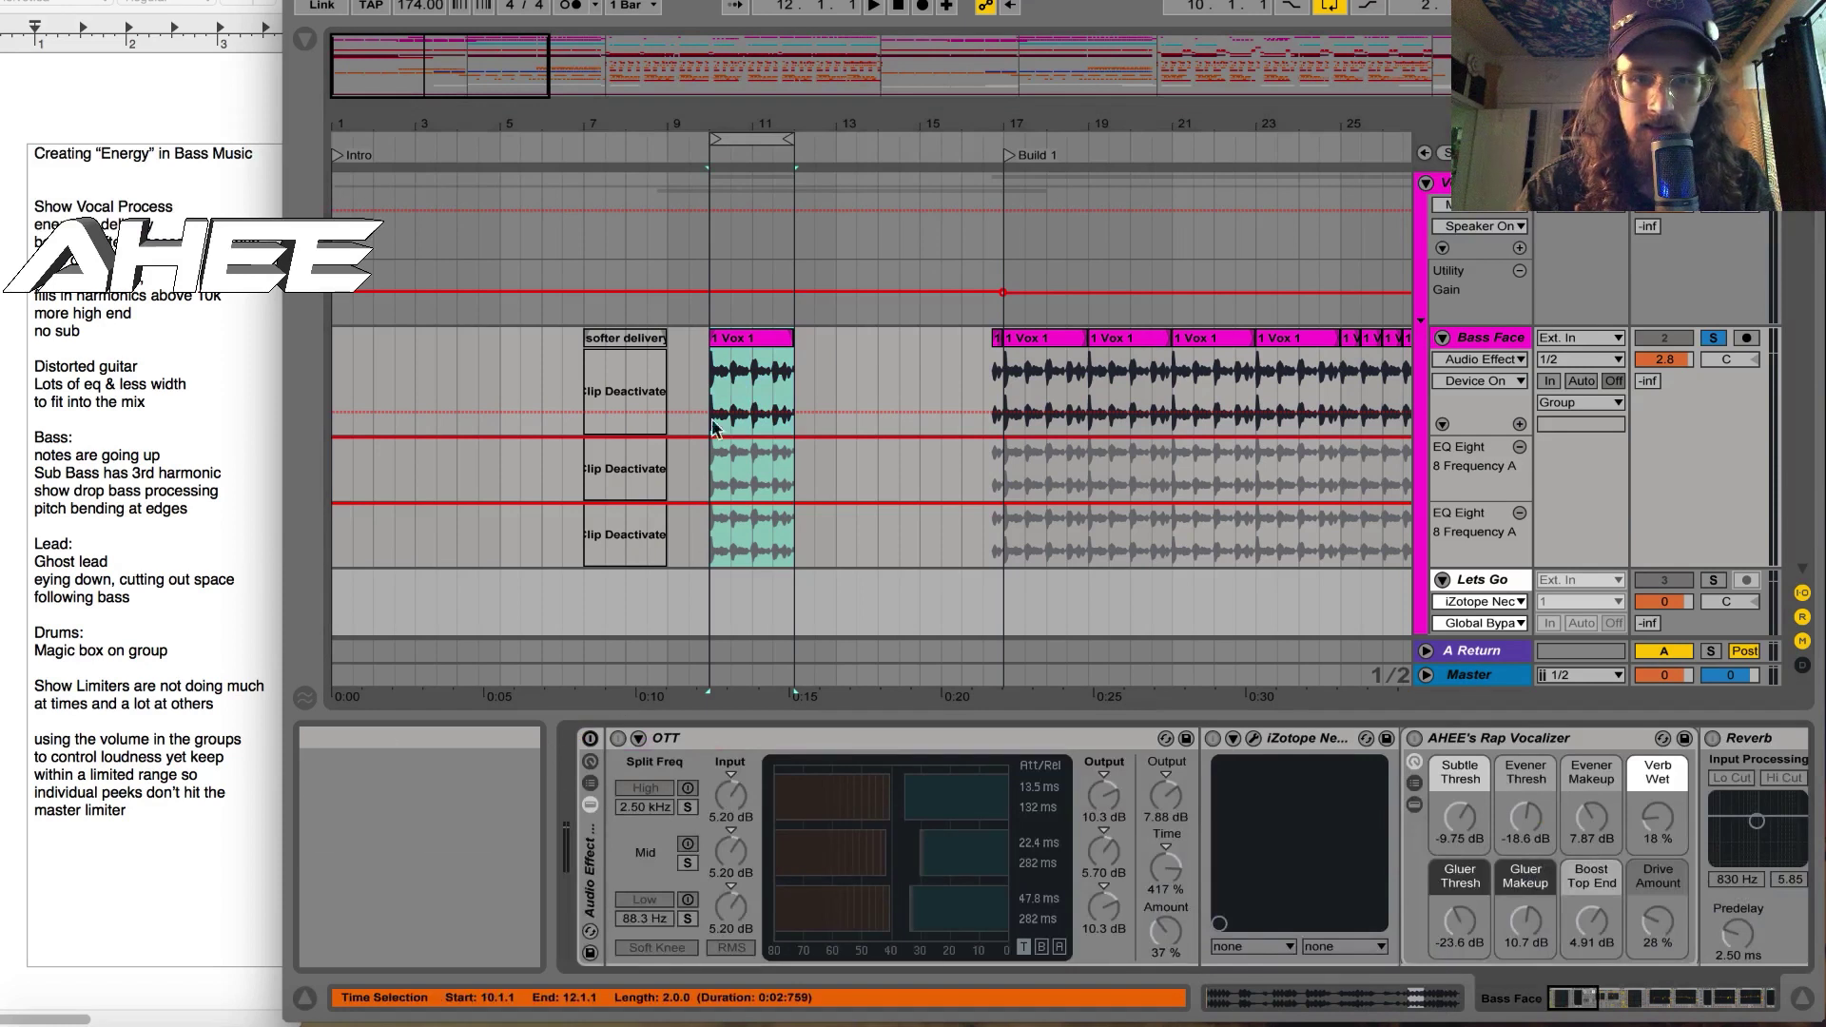
left_click(769, 353)
key("space")
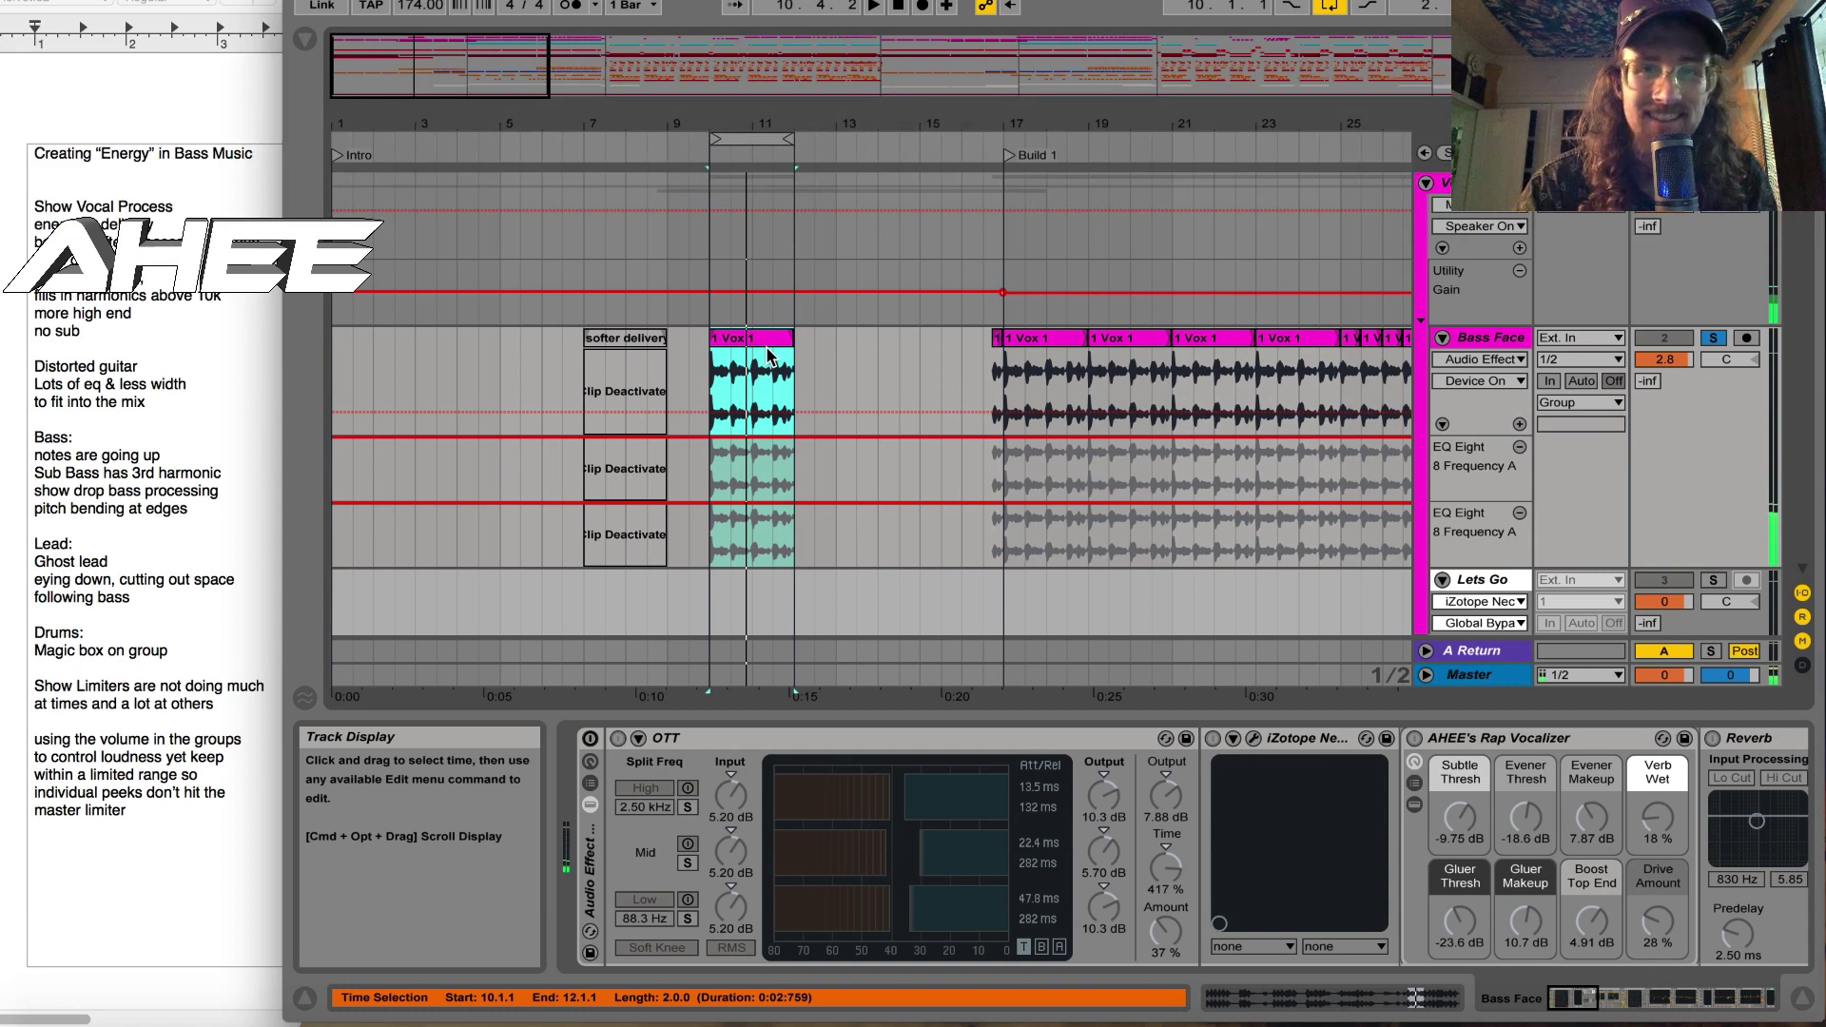
Step: Set the bar 10 vocal clip's transposition to -4 st and re-enable the Audio Effect Rack on the Bass Face track
double_click(769, 354)
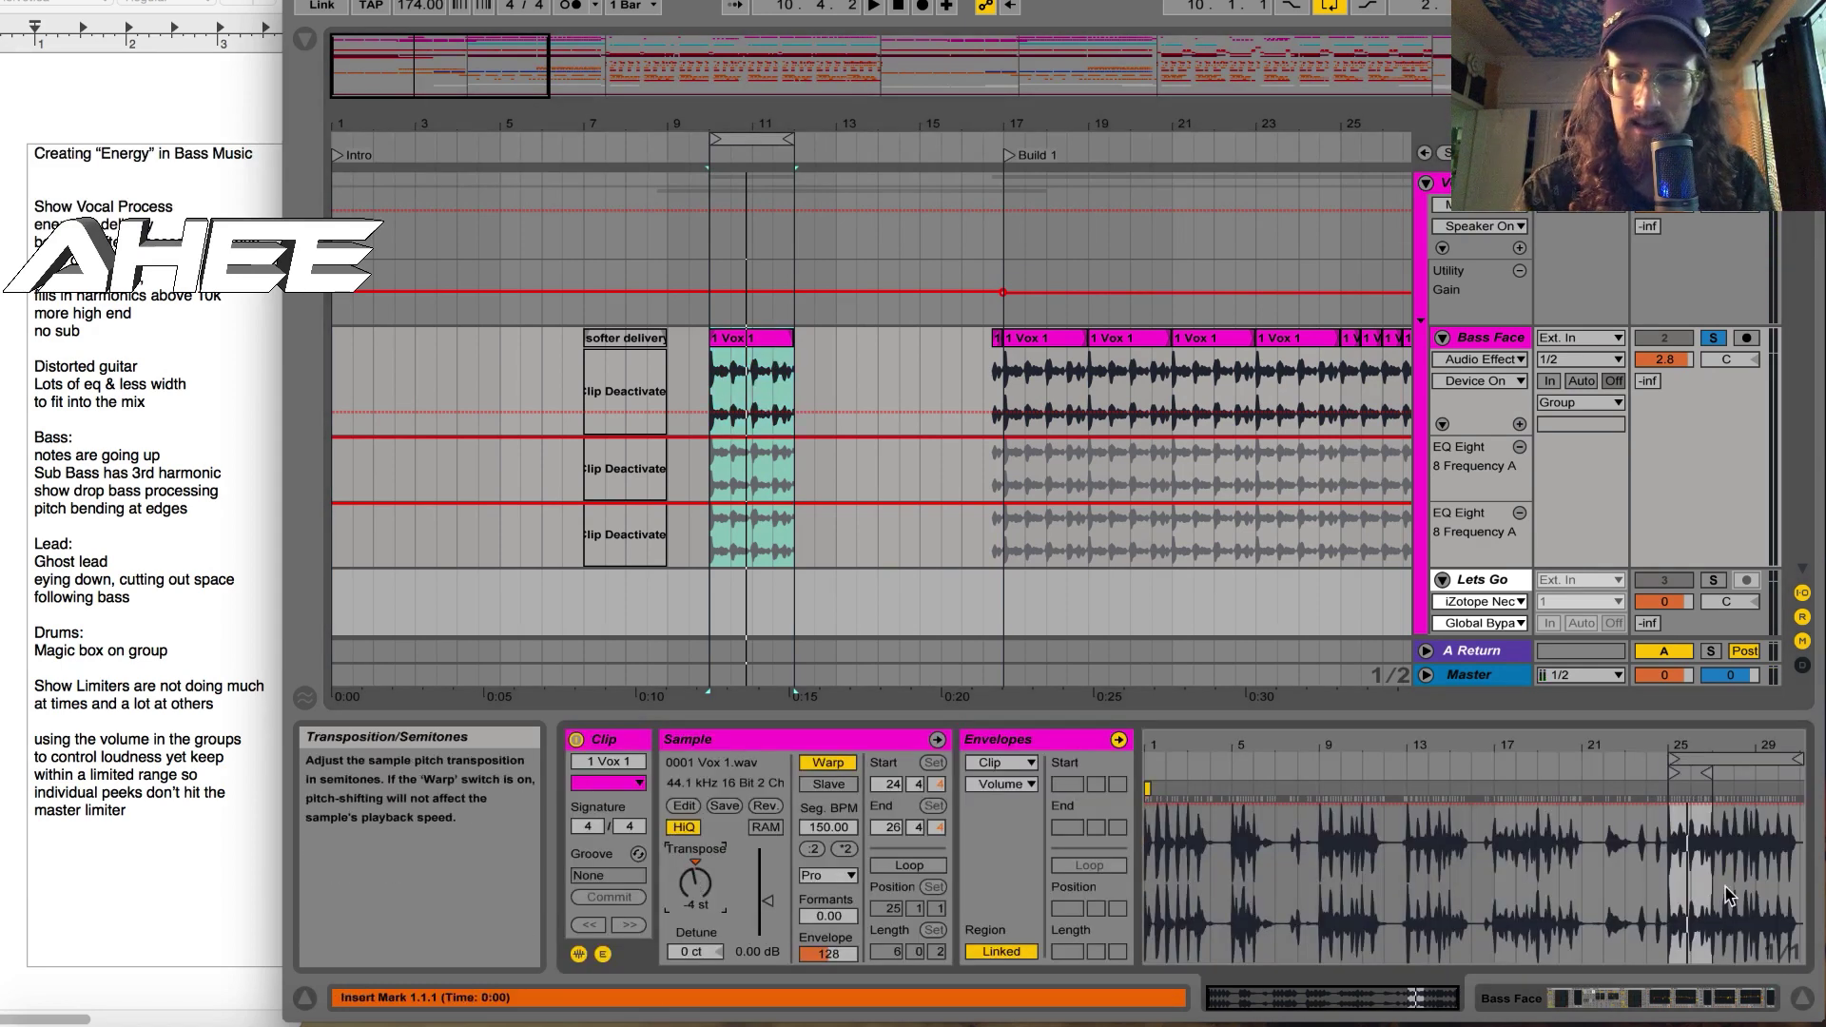
key("shift+Tab")
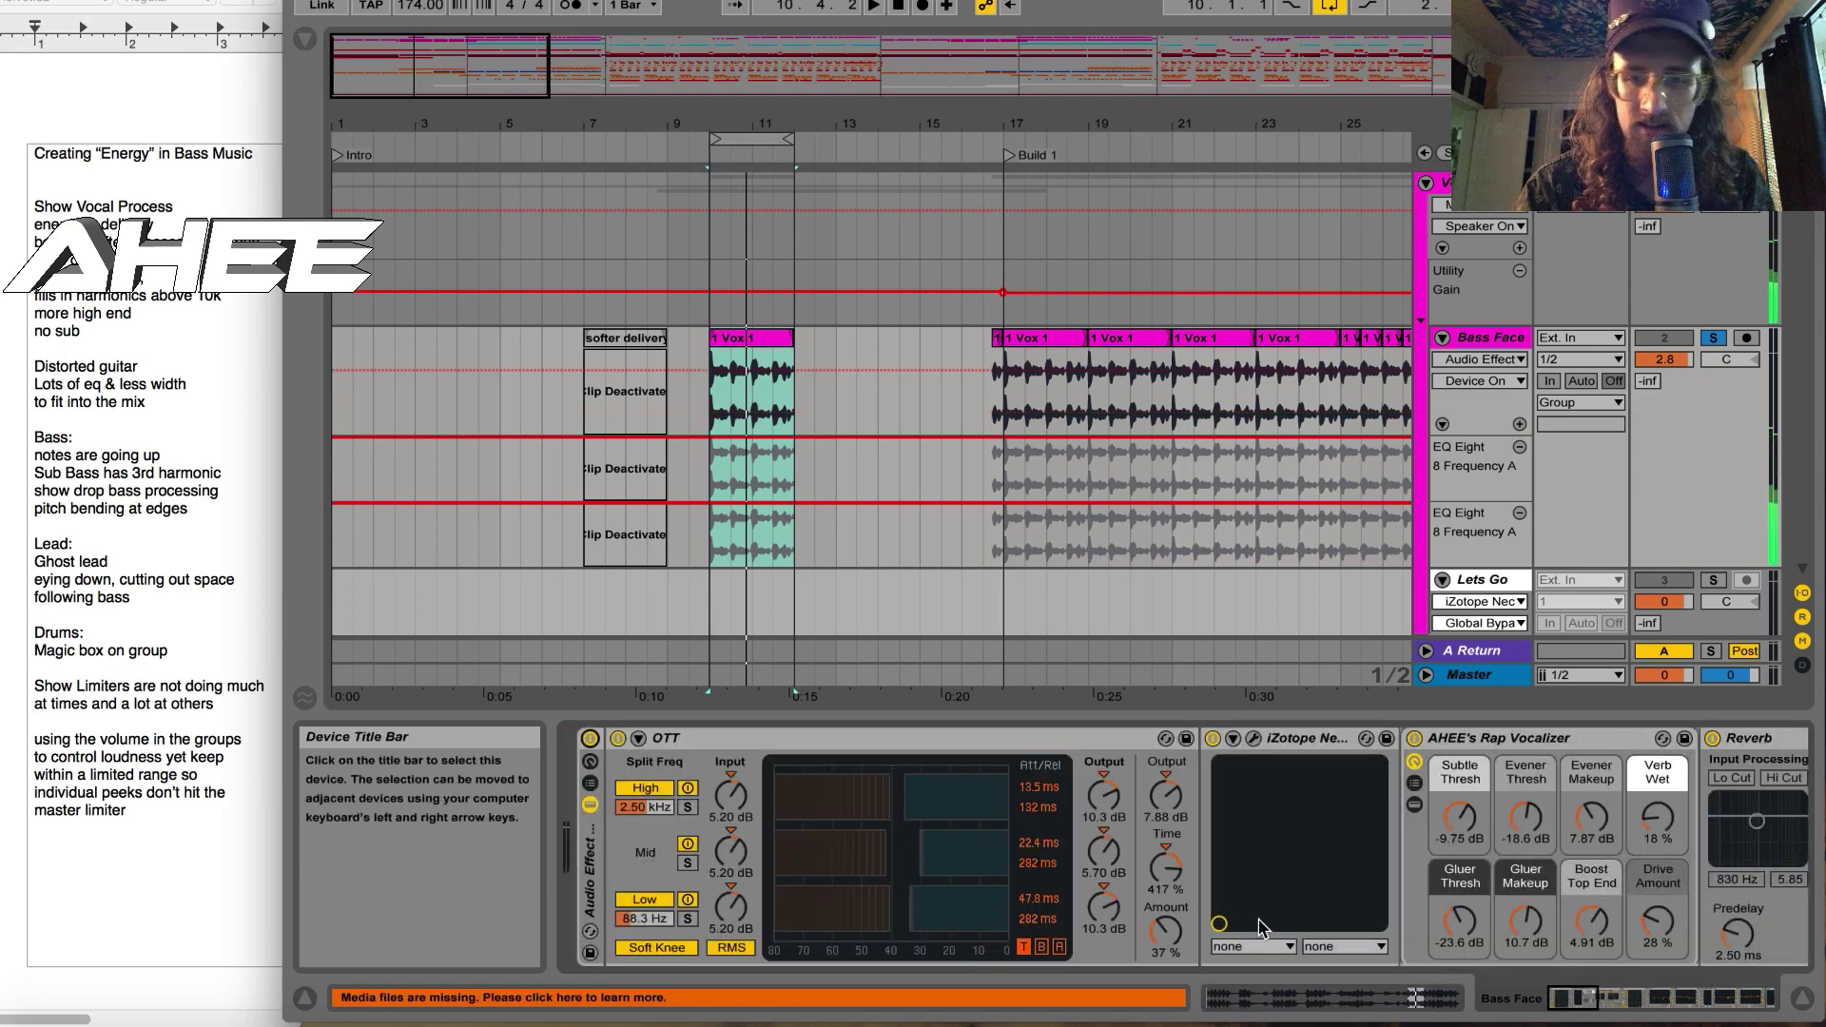
Step: Examine the EQ module in the Bass Face track's iZotope Nectar 2, dismissing the preset manager, and close the plugin window
mouse_move(1584, 999)
left_mouse_down()
mouse_move(1707, 1003)
mouse_move(1565, 1001)
left_mouse_up()
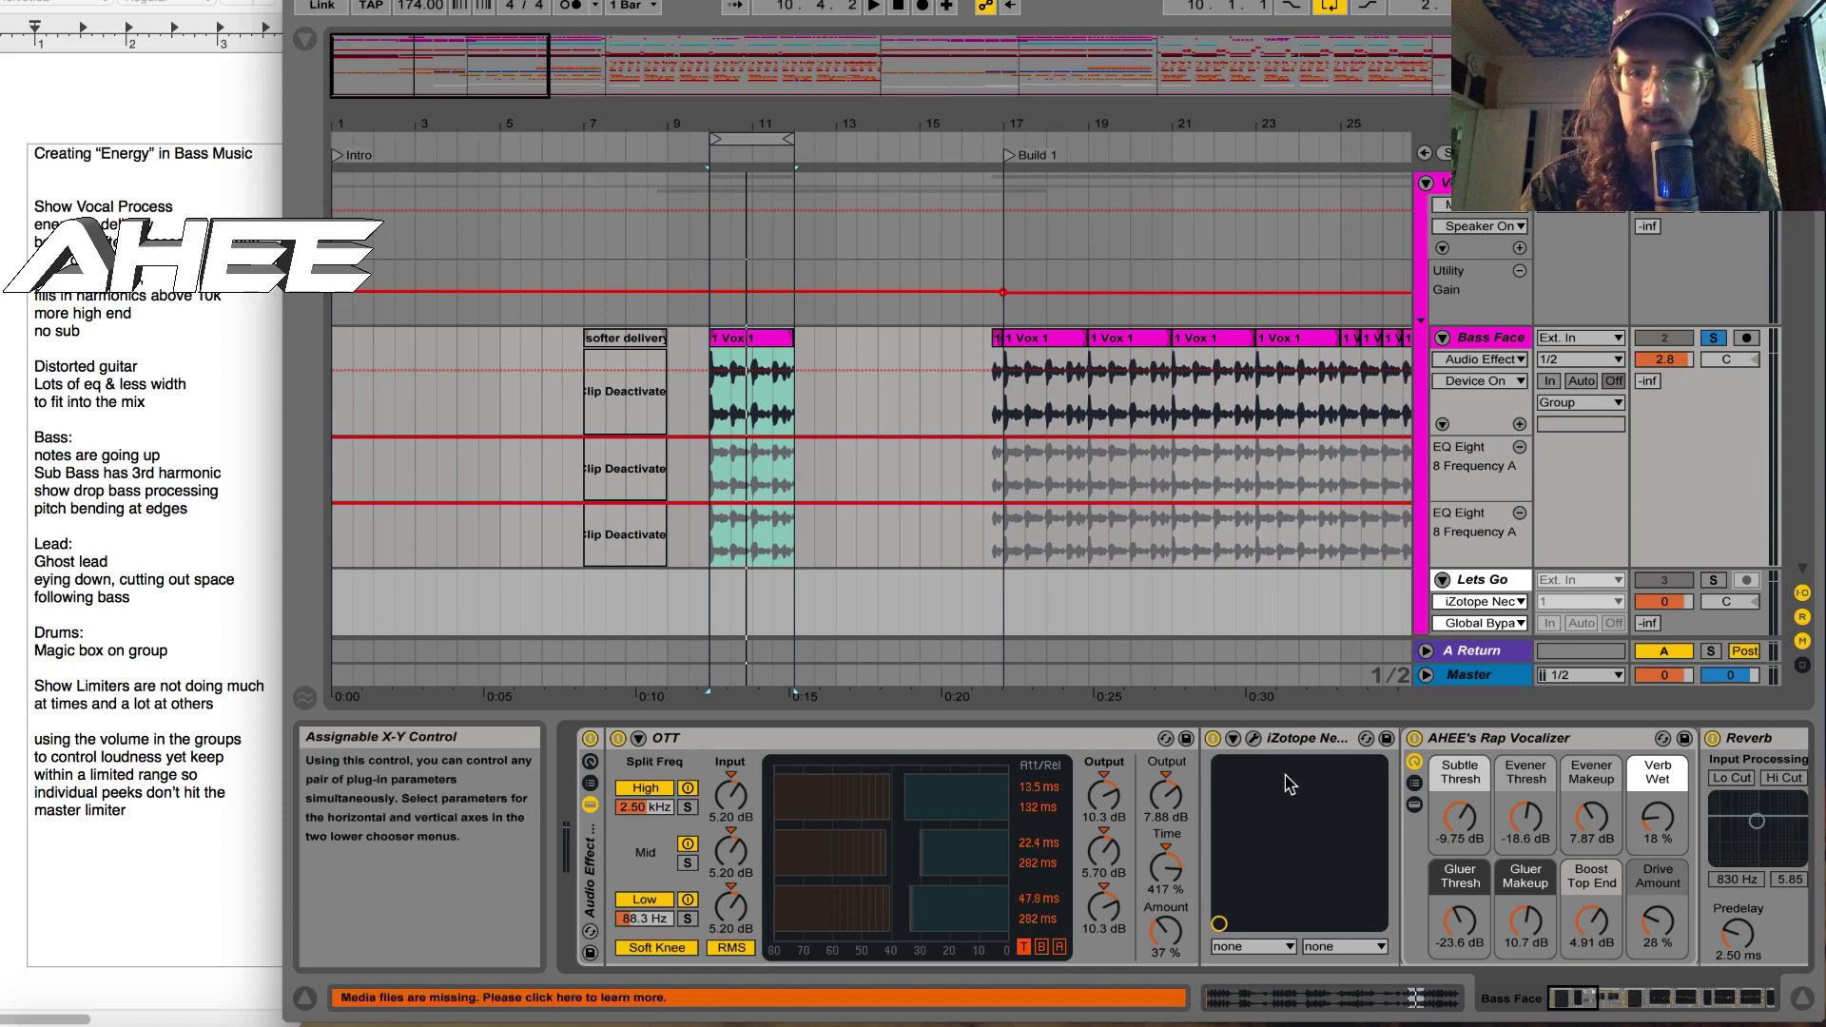
key("super+alt+p")
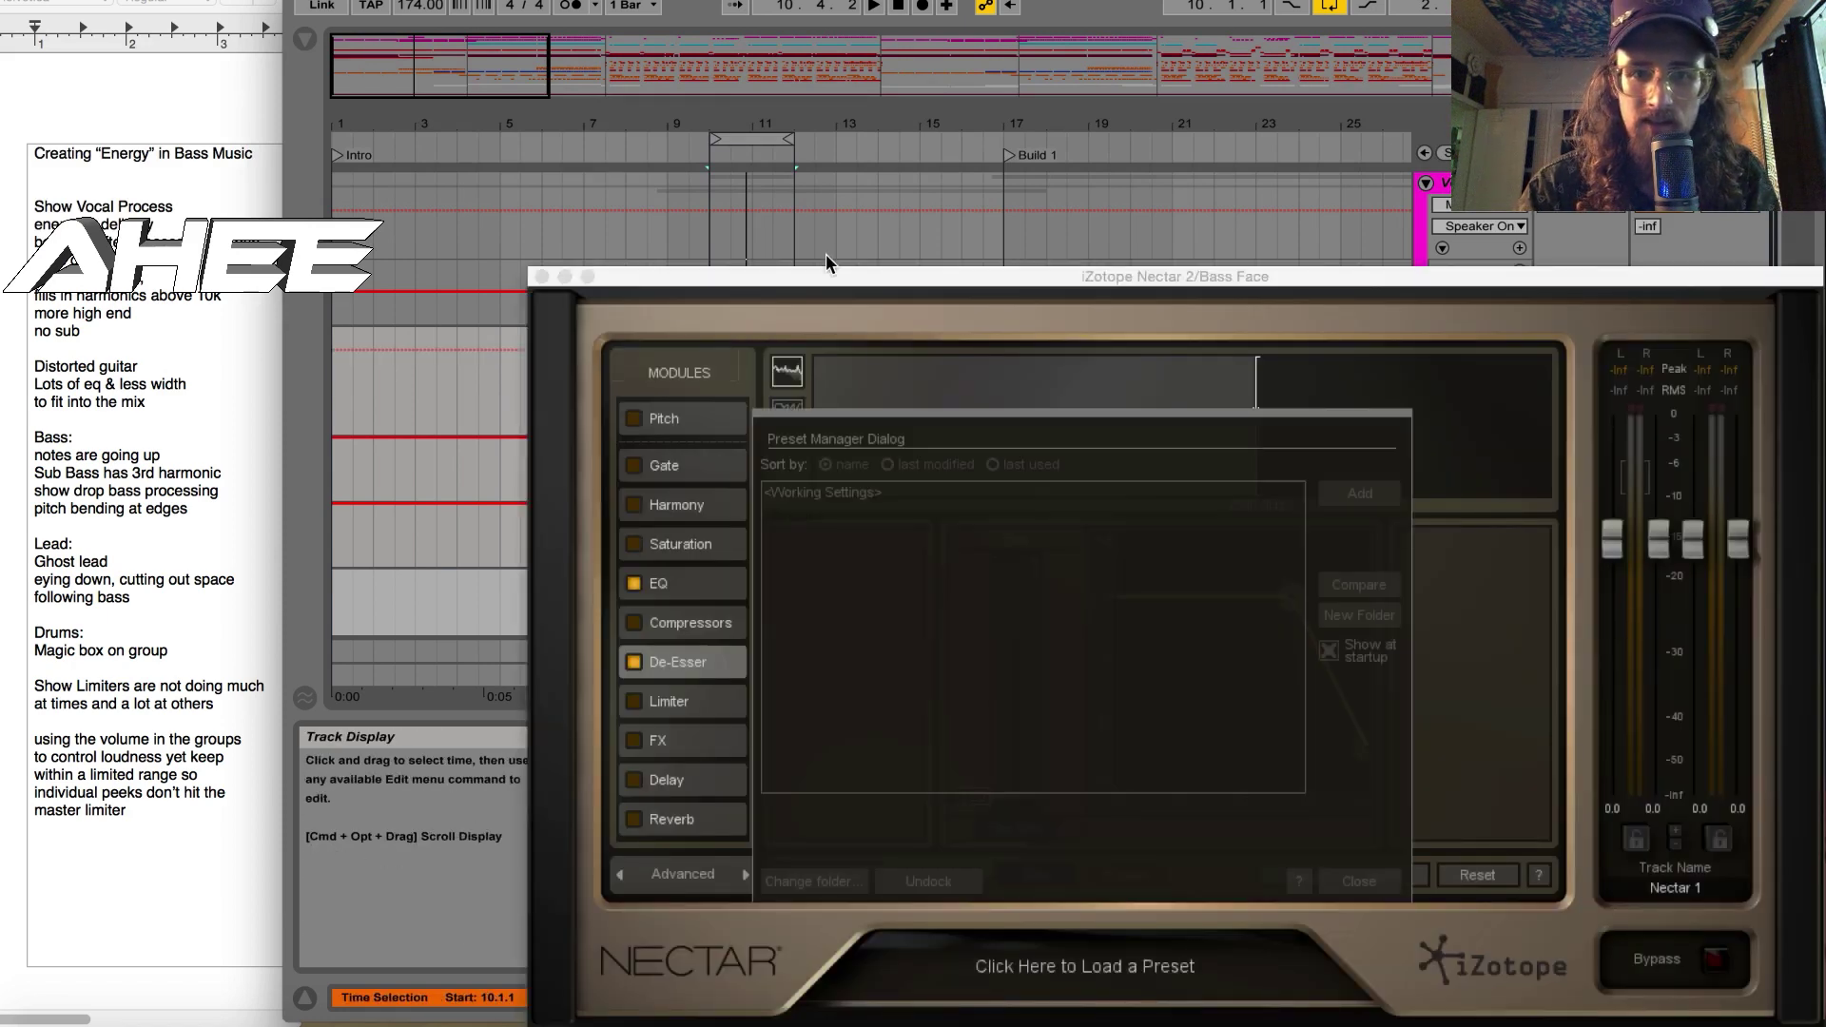
left_click(1370, 884)
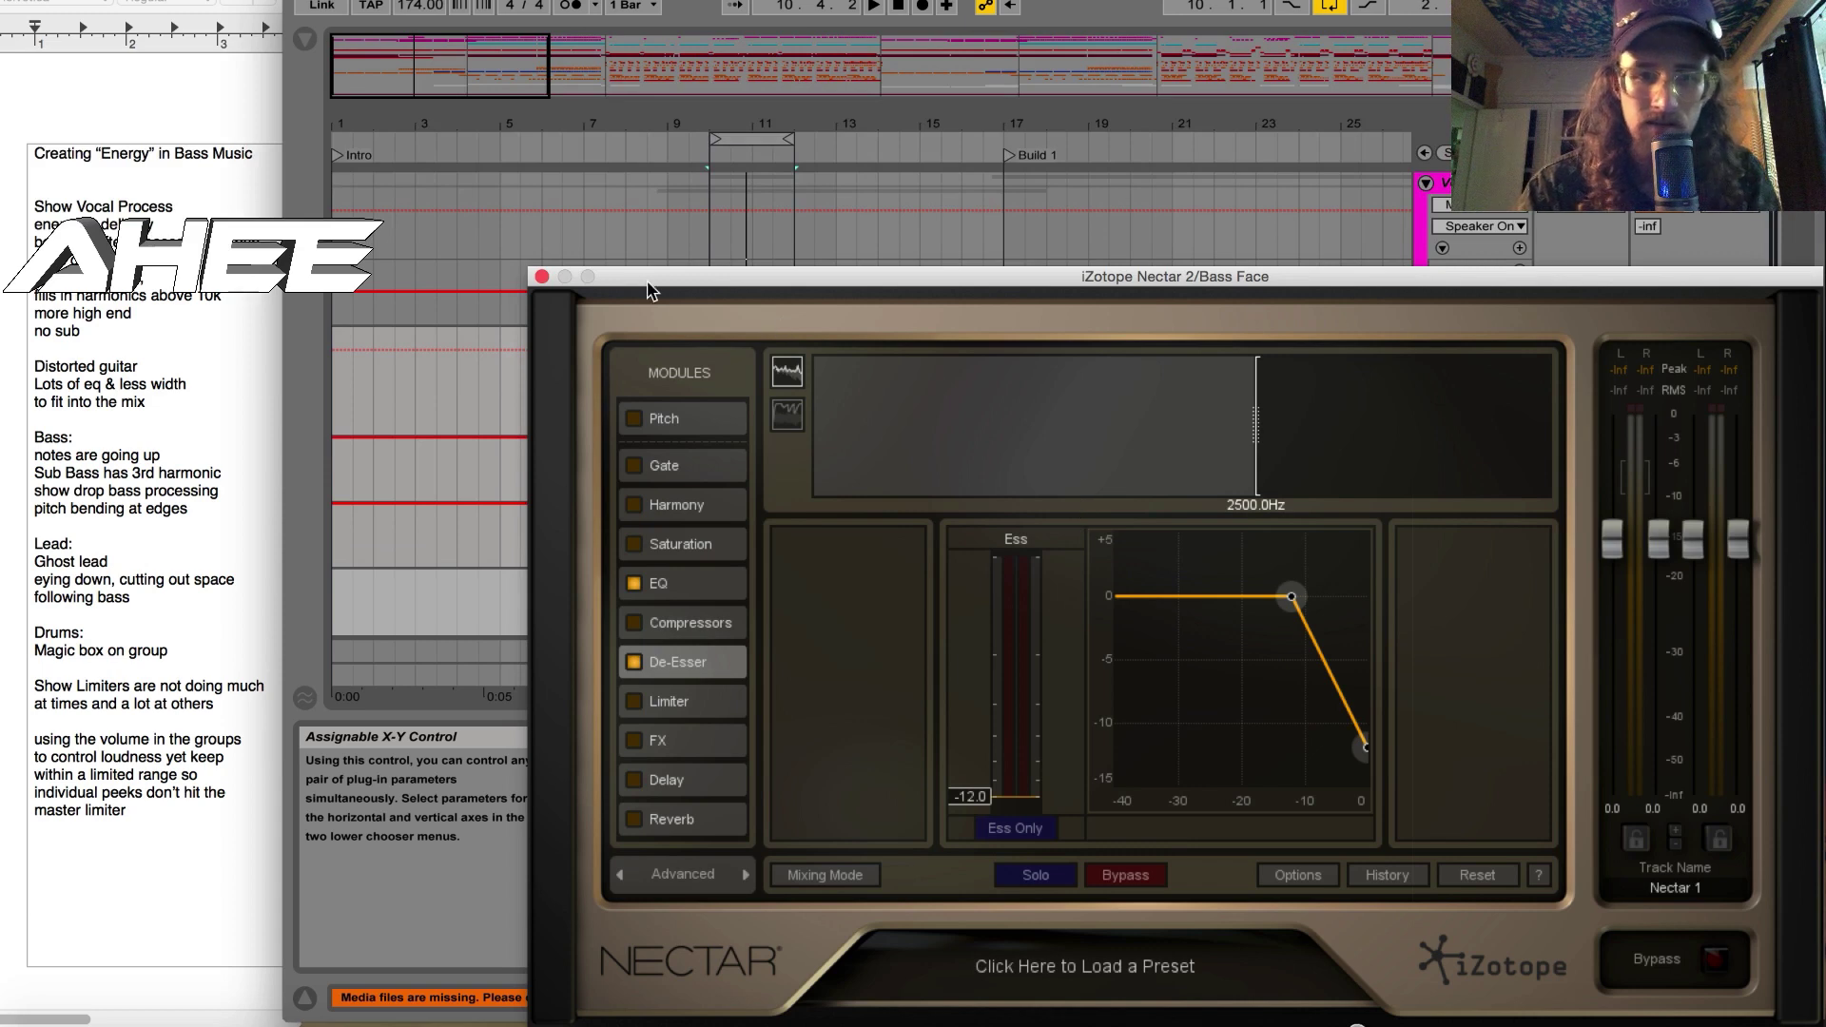
left_click(661, 580)
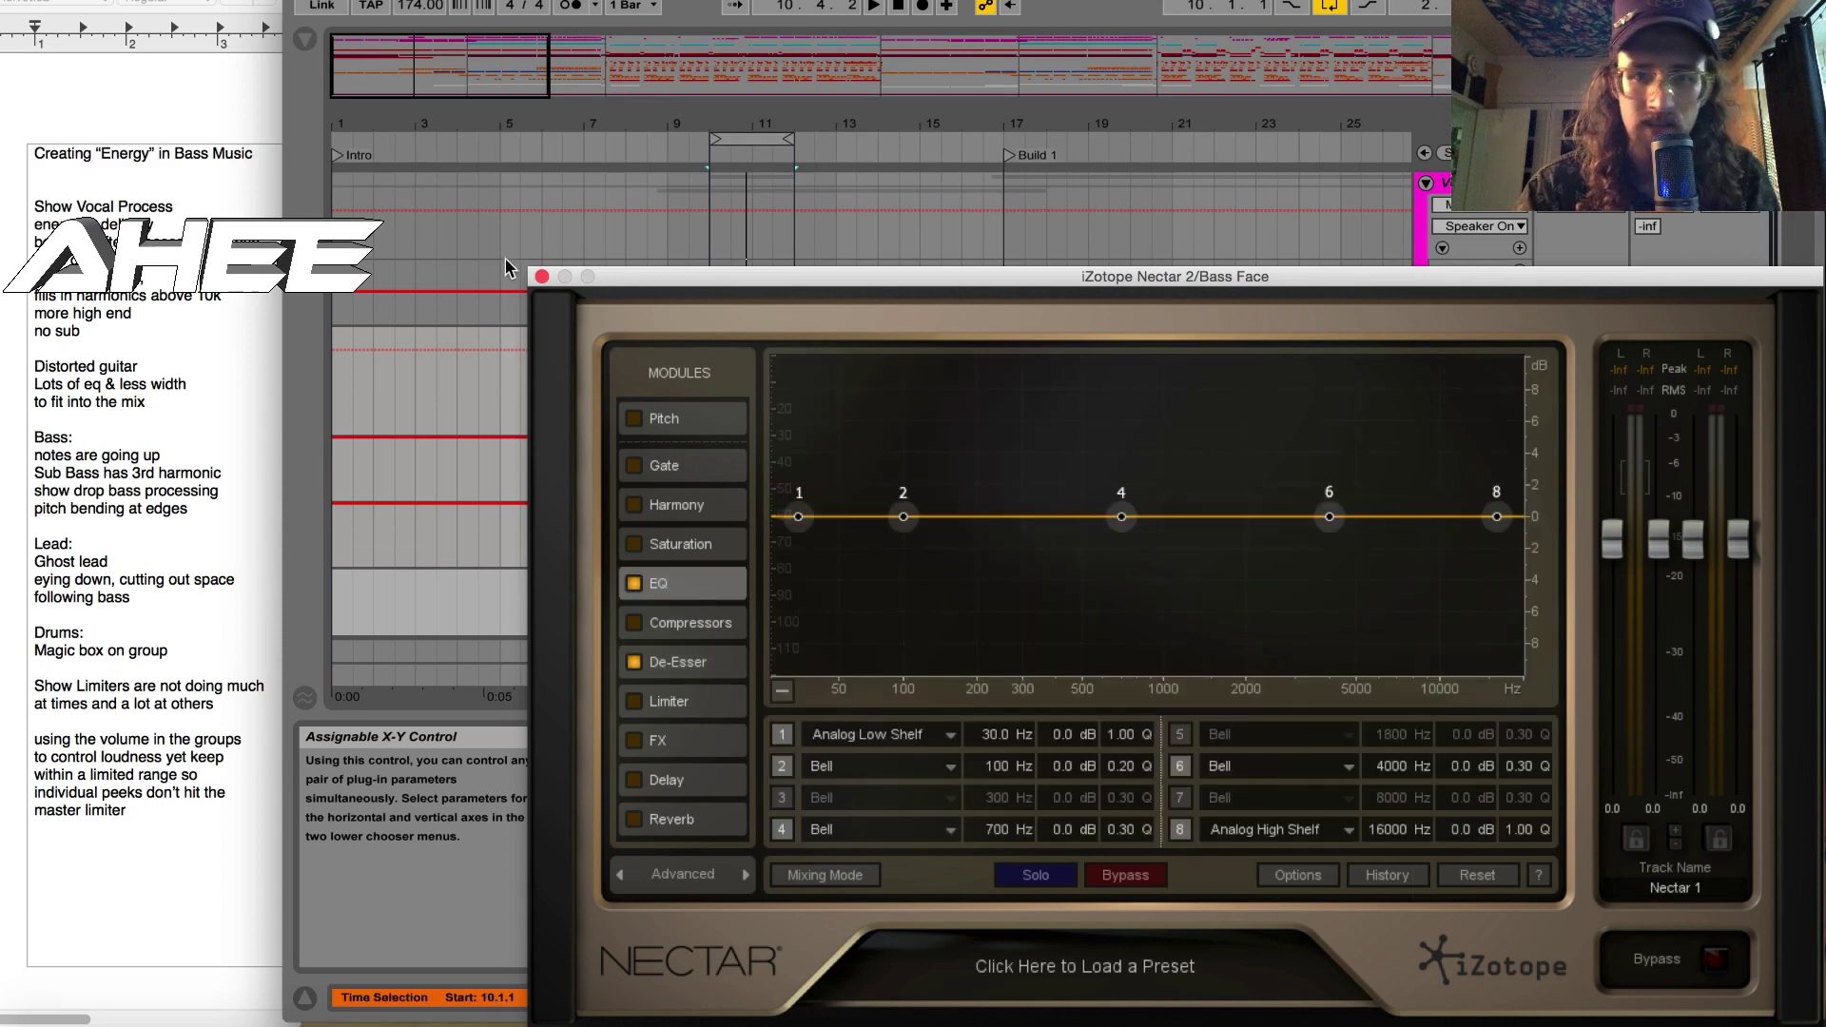
left_click(542, 276)
left_click(543, 285)
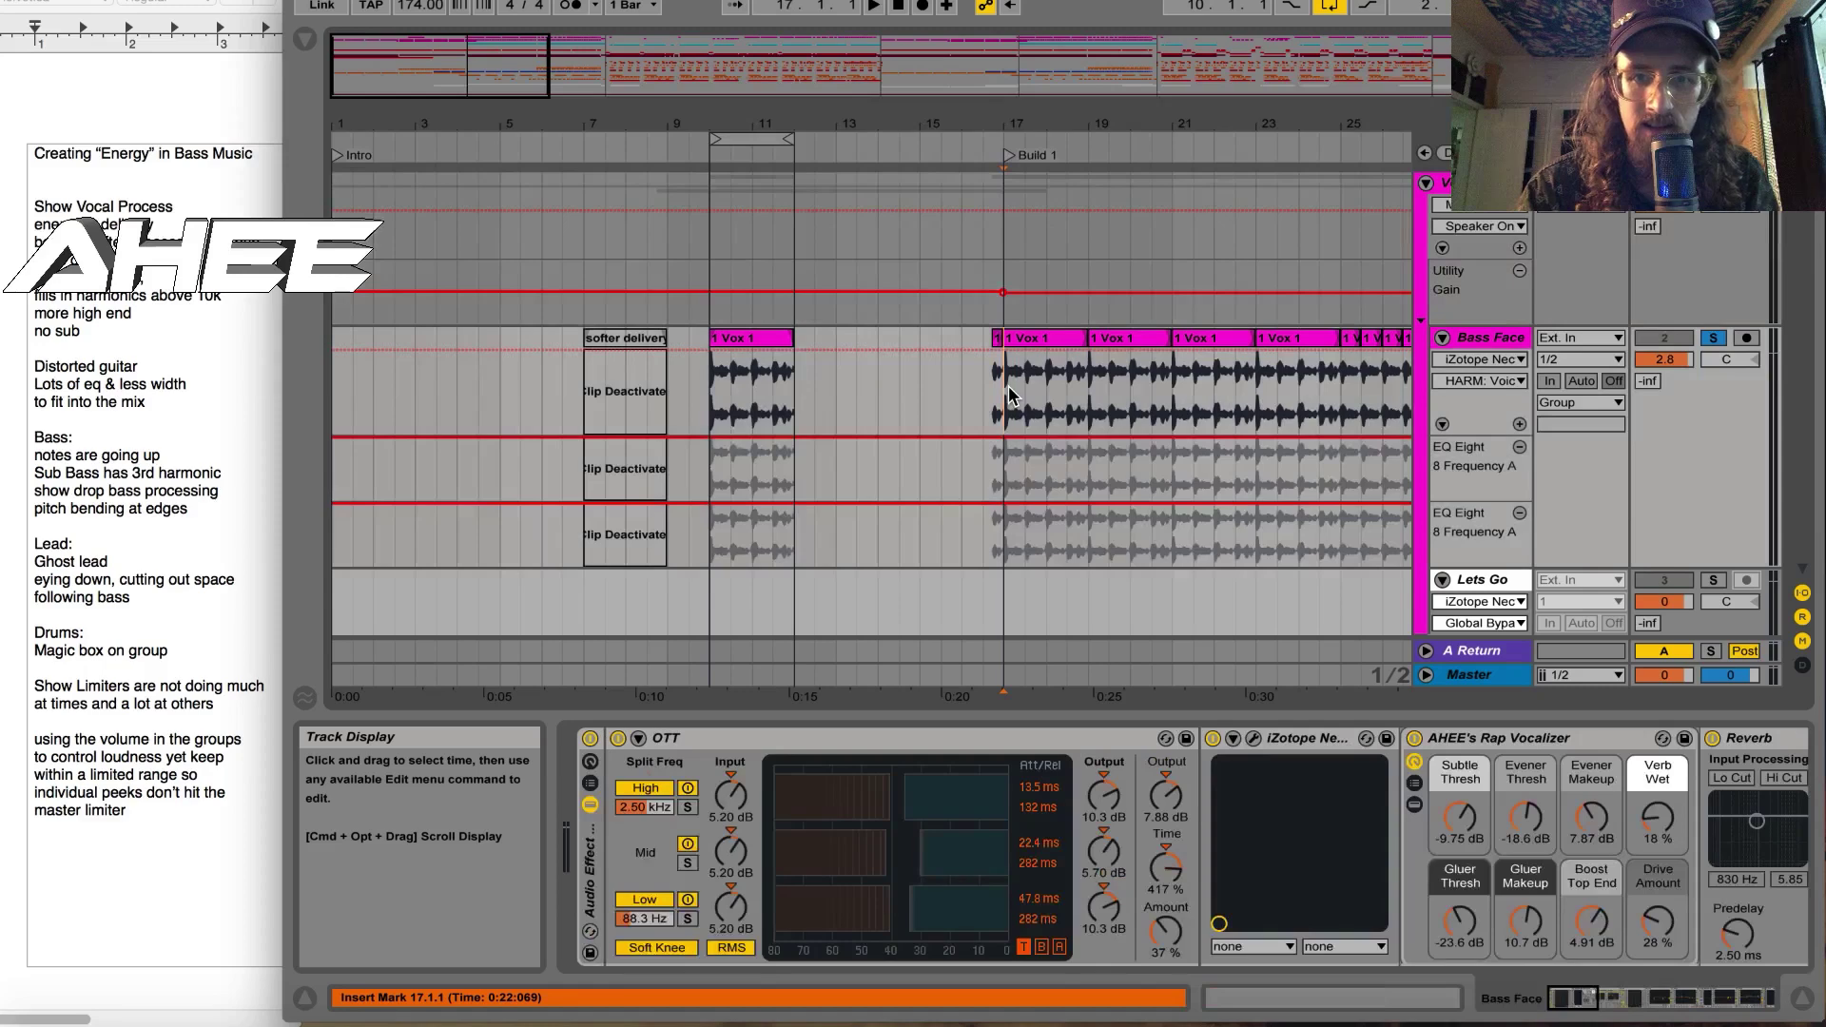
Step: Play the vocal from the start of Build 1, comparing it with AHEE's Rap Vocalizer bypassed and enabled
left_click(1003, 395)
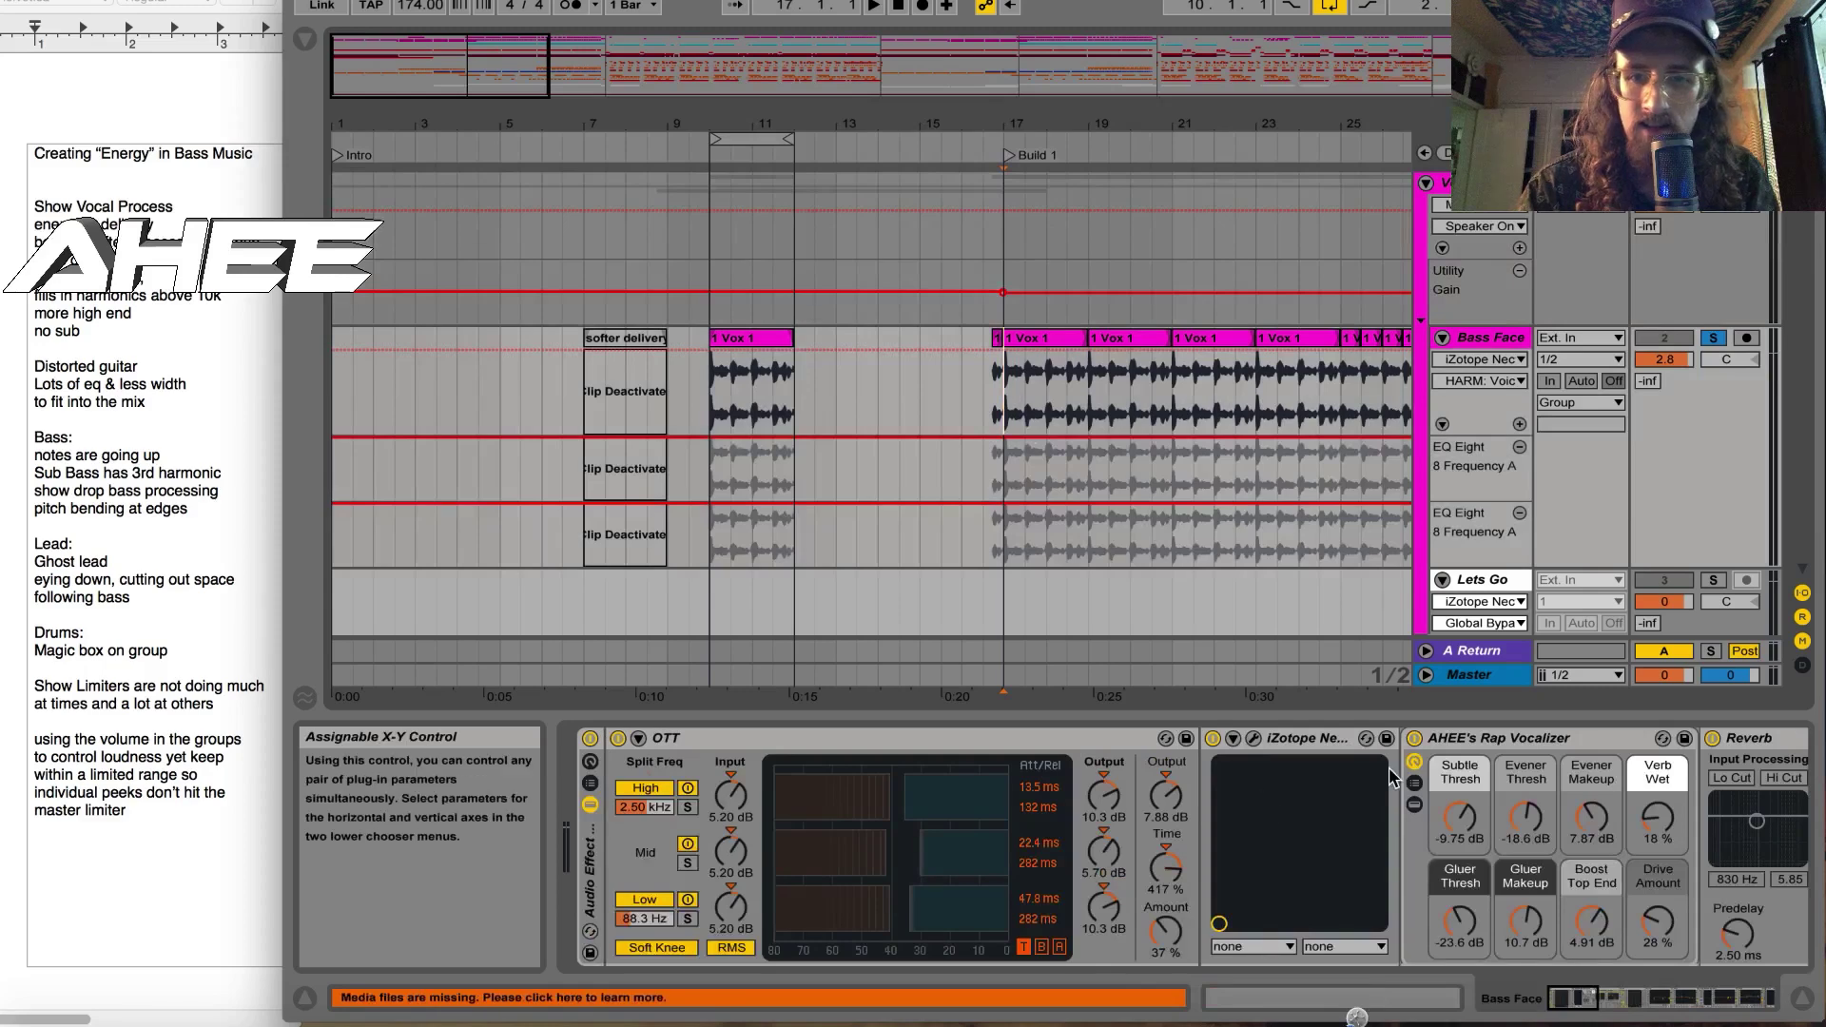
left_click(1625, 998)
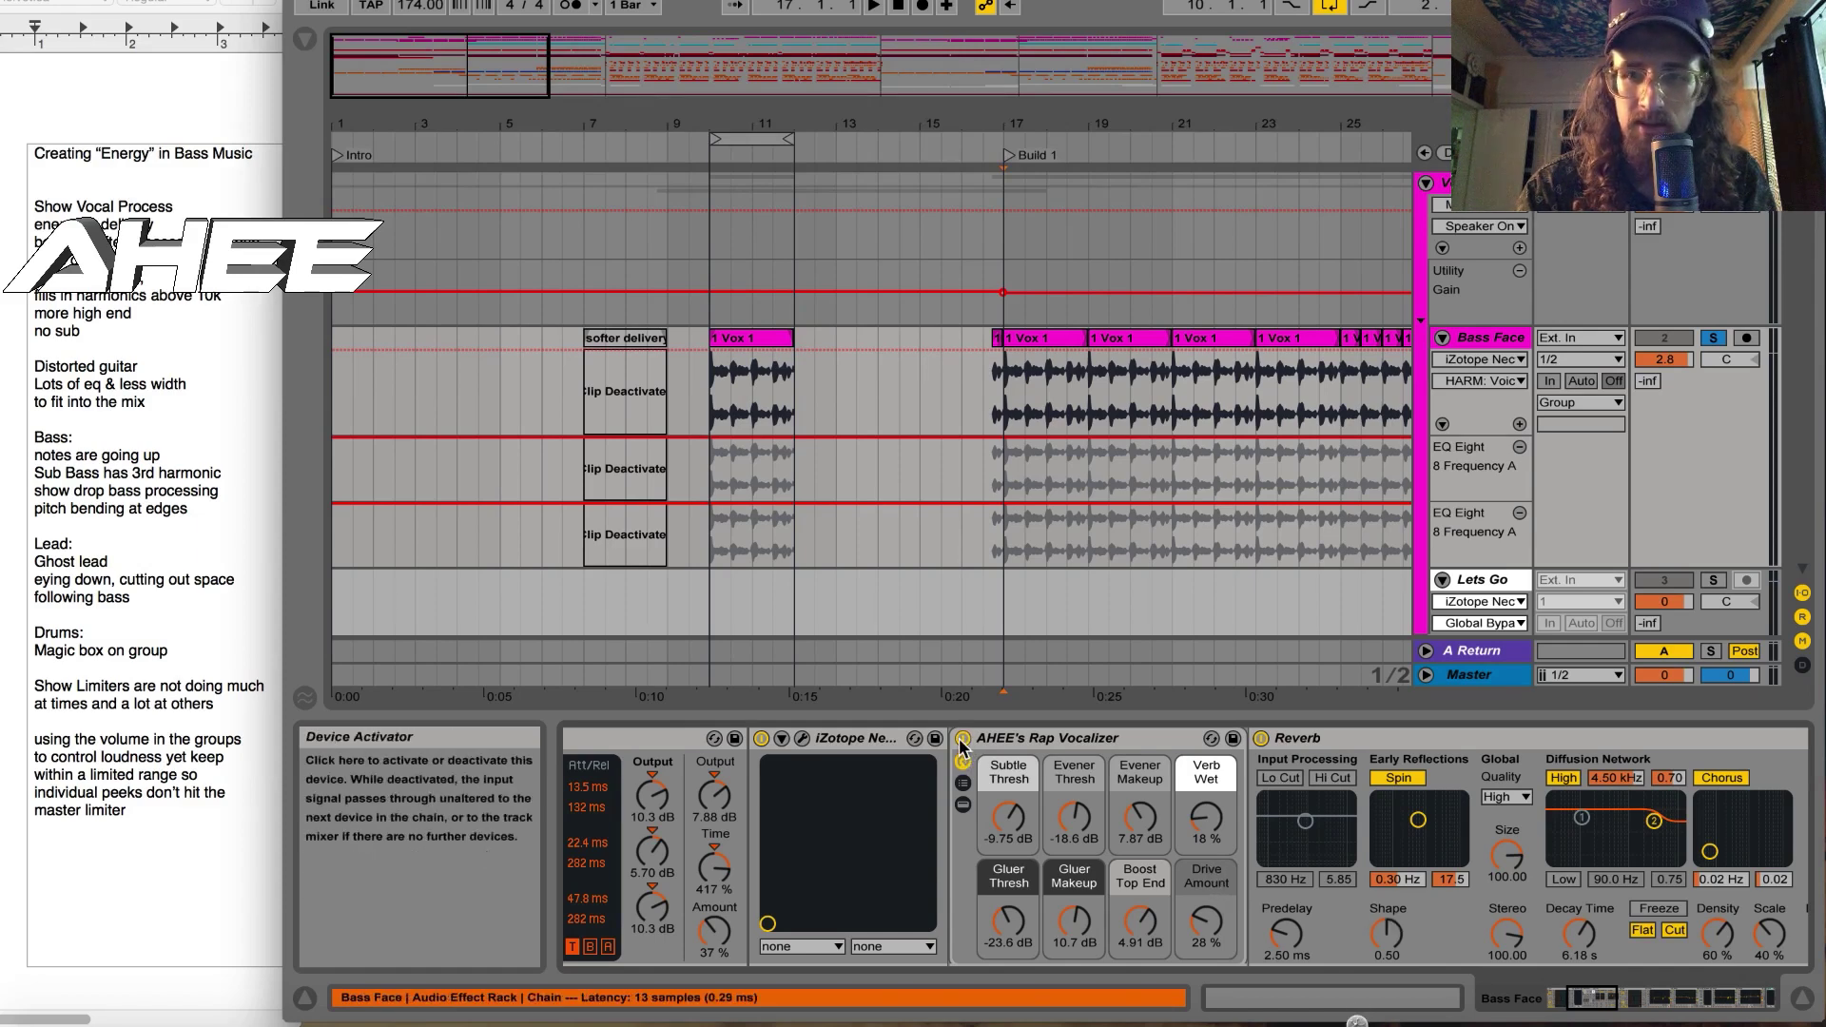
key("space")
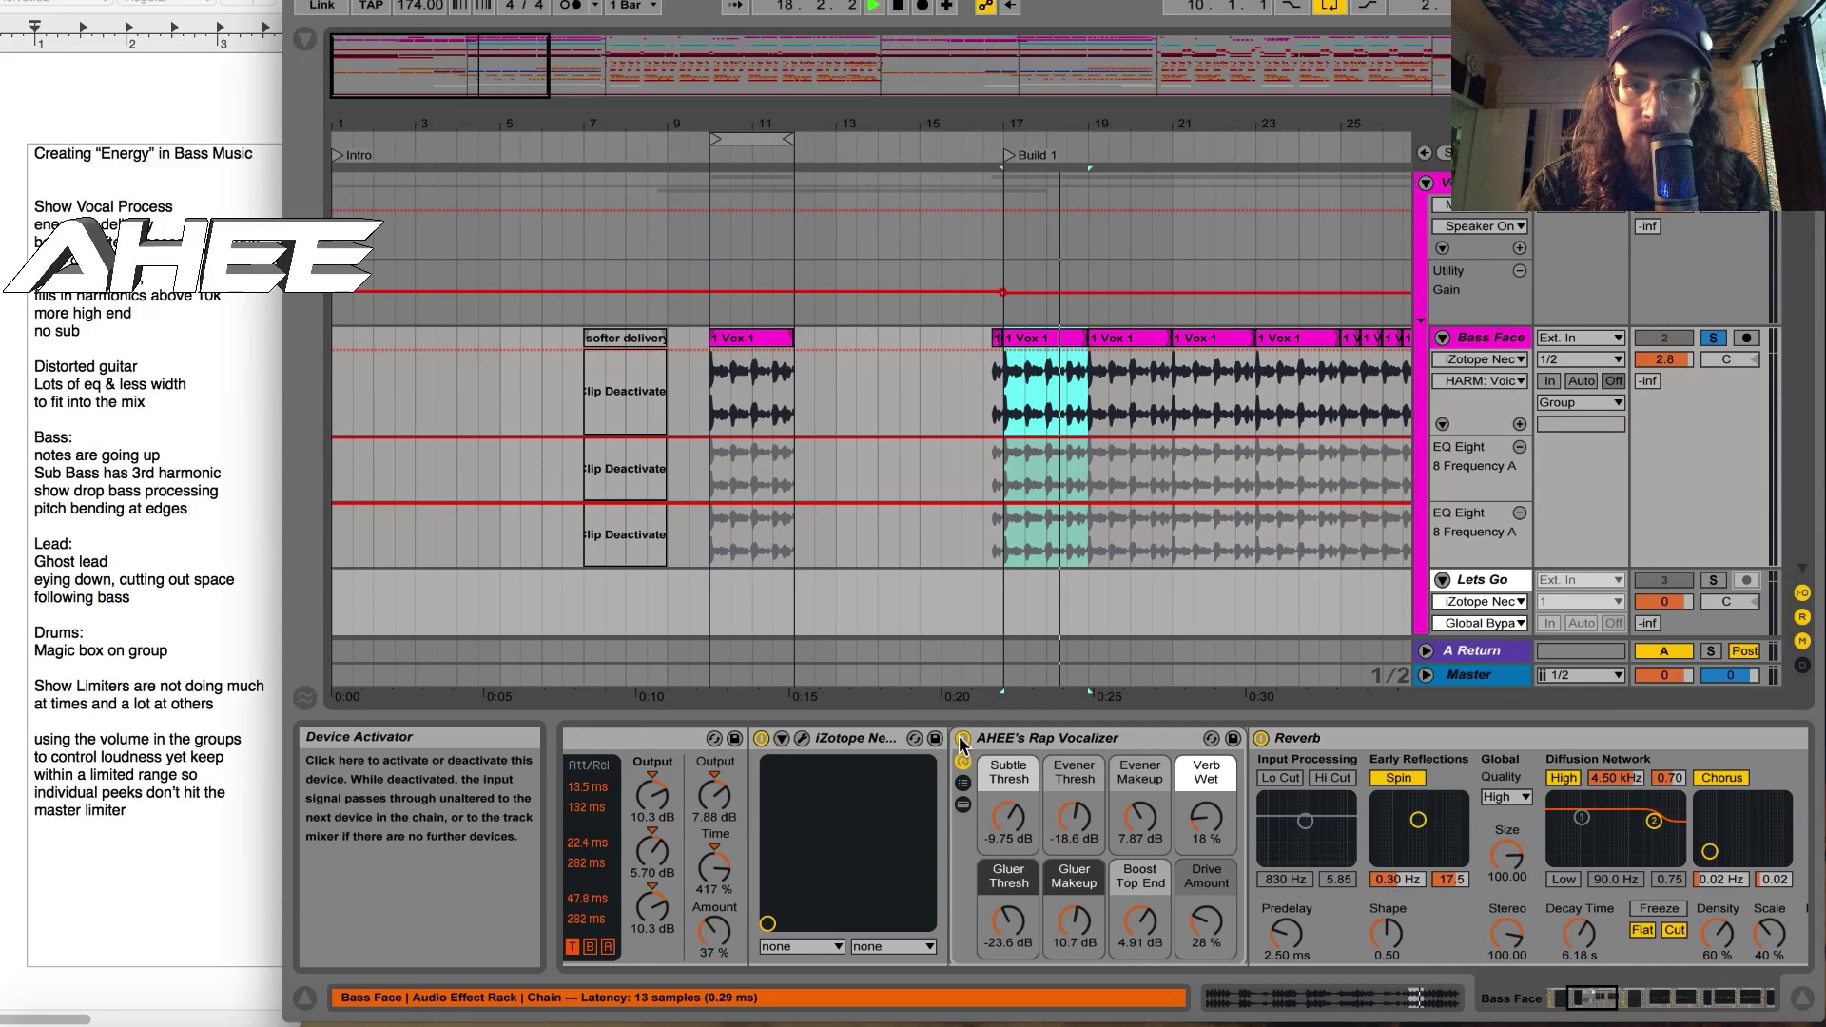
left_click(963, 740)
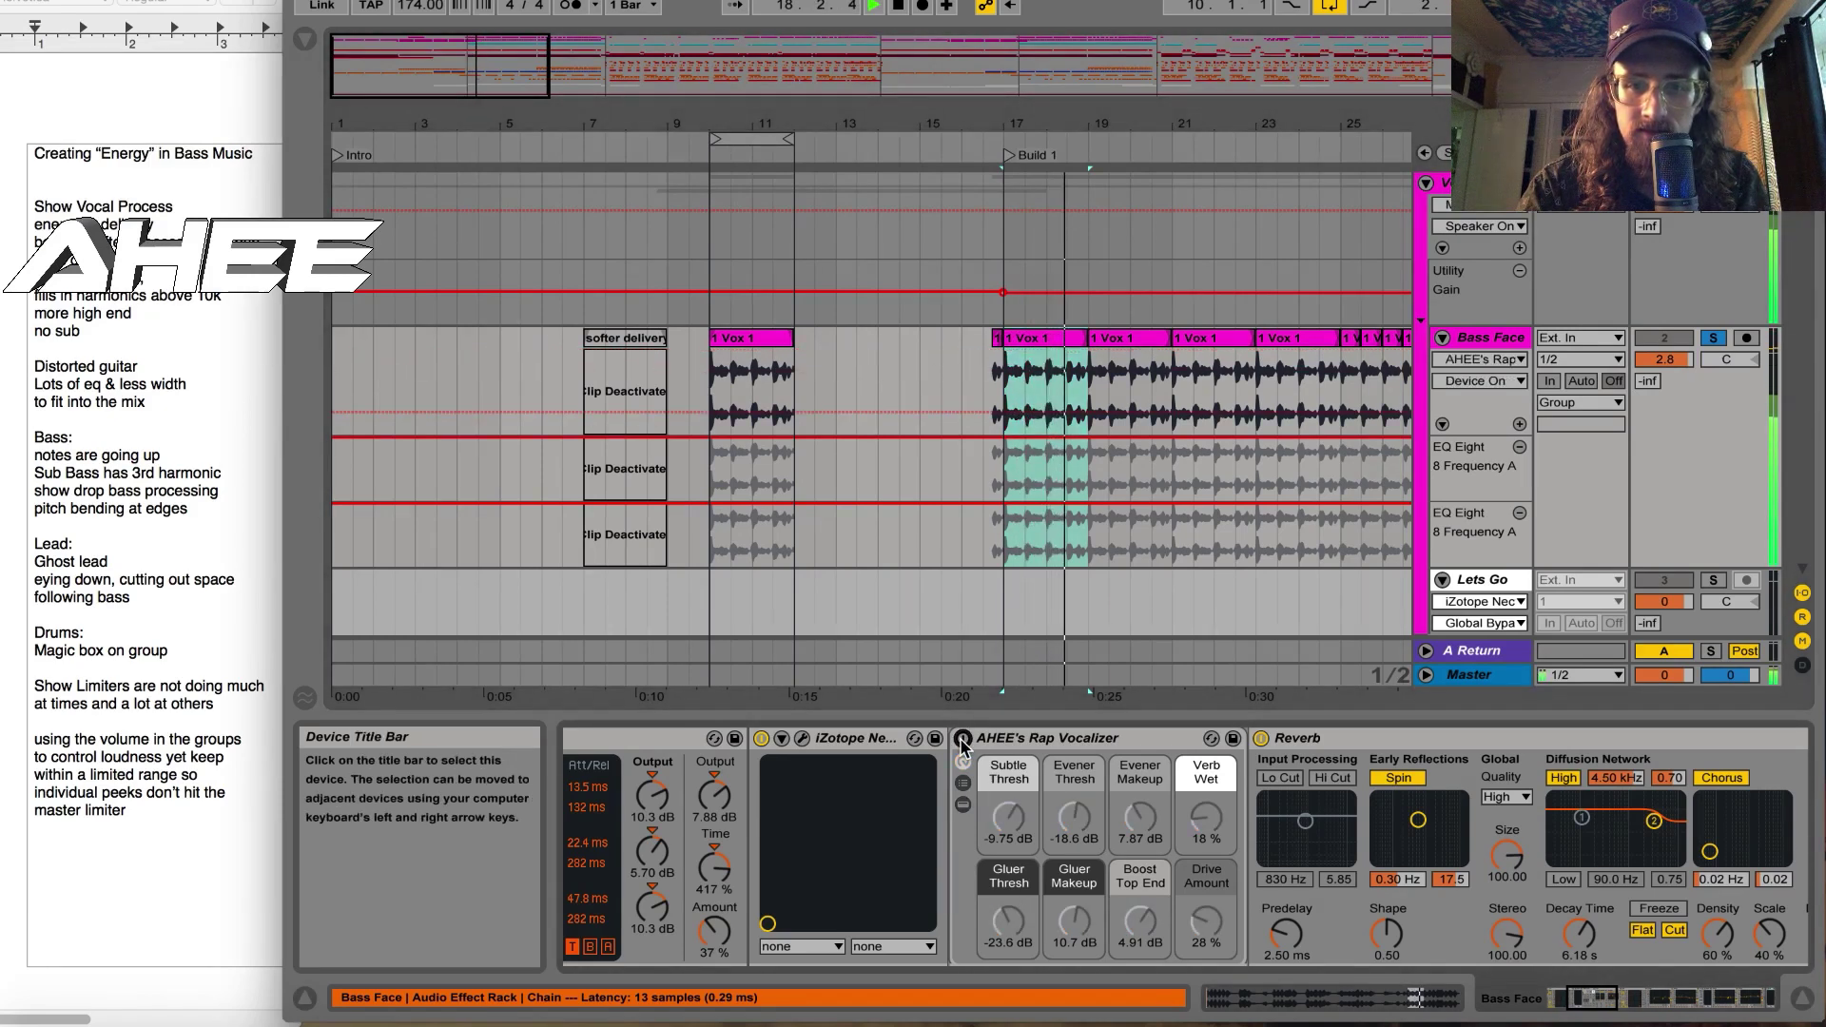
left_click(962, 740)
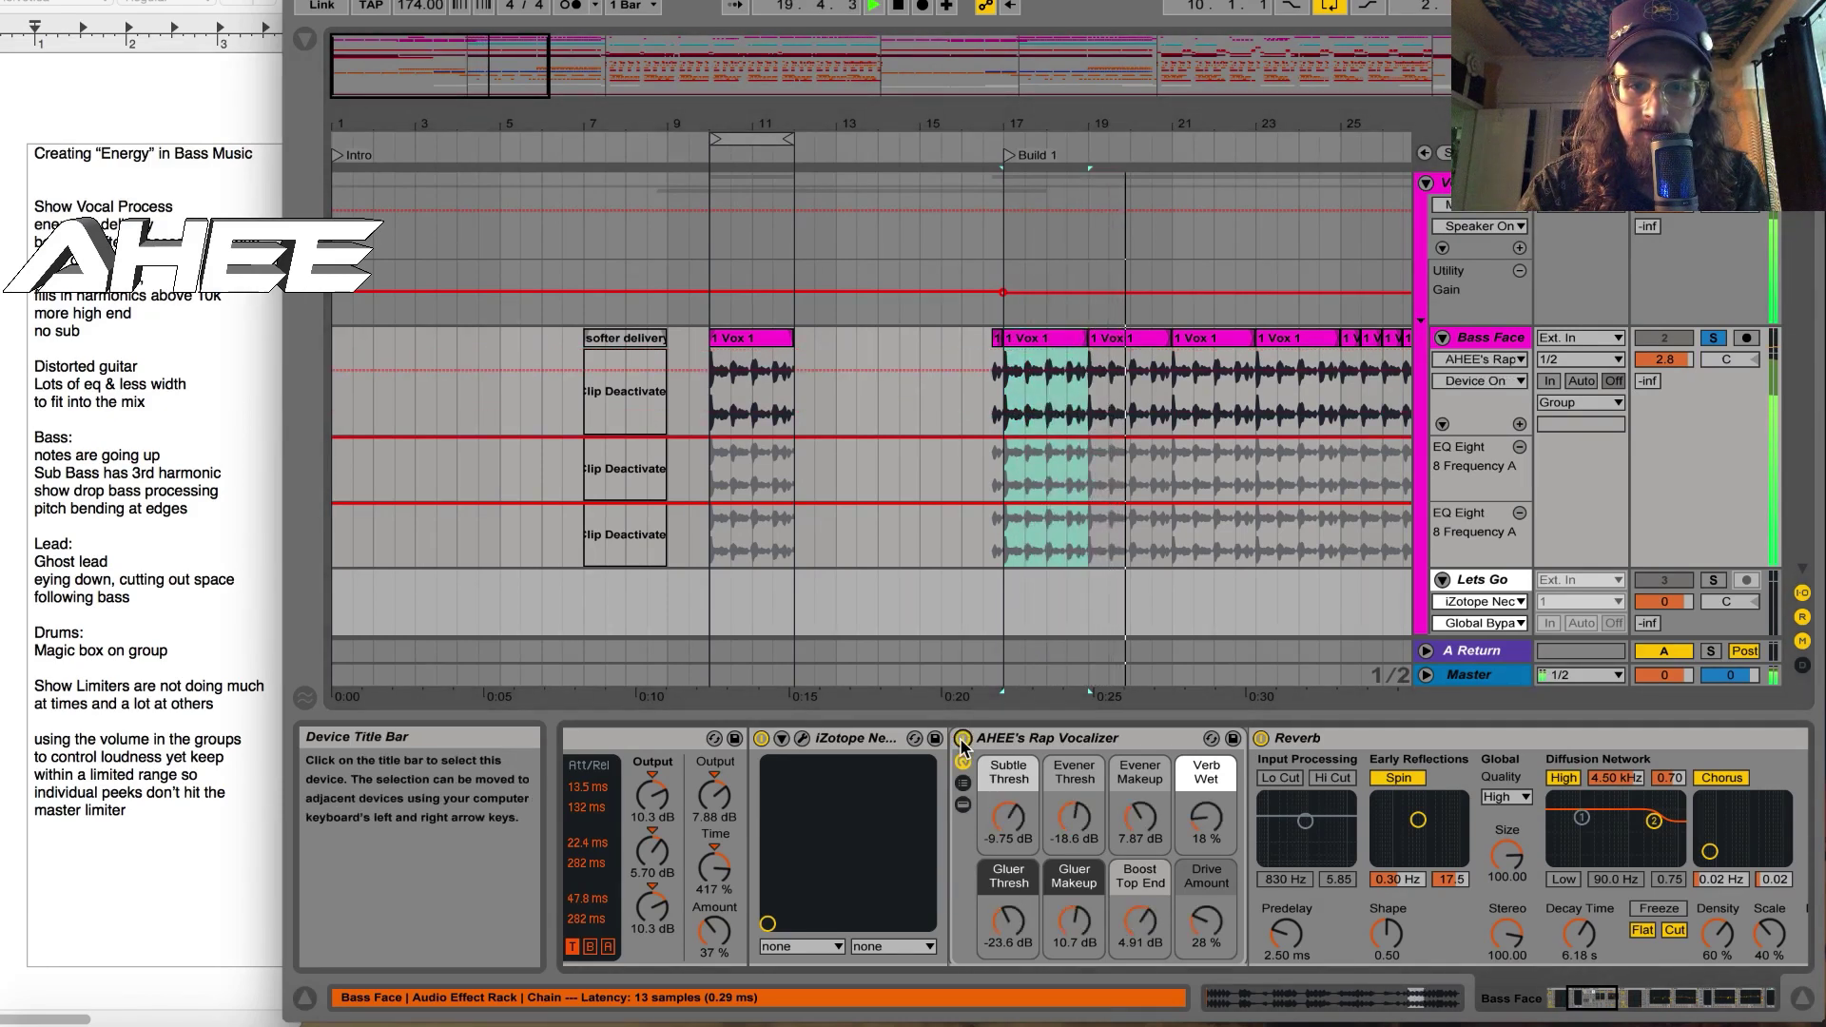
key("space")
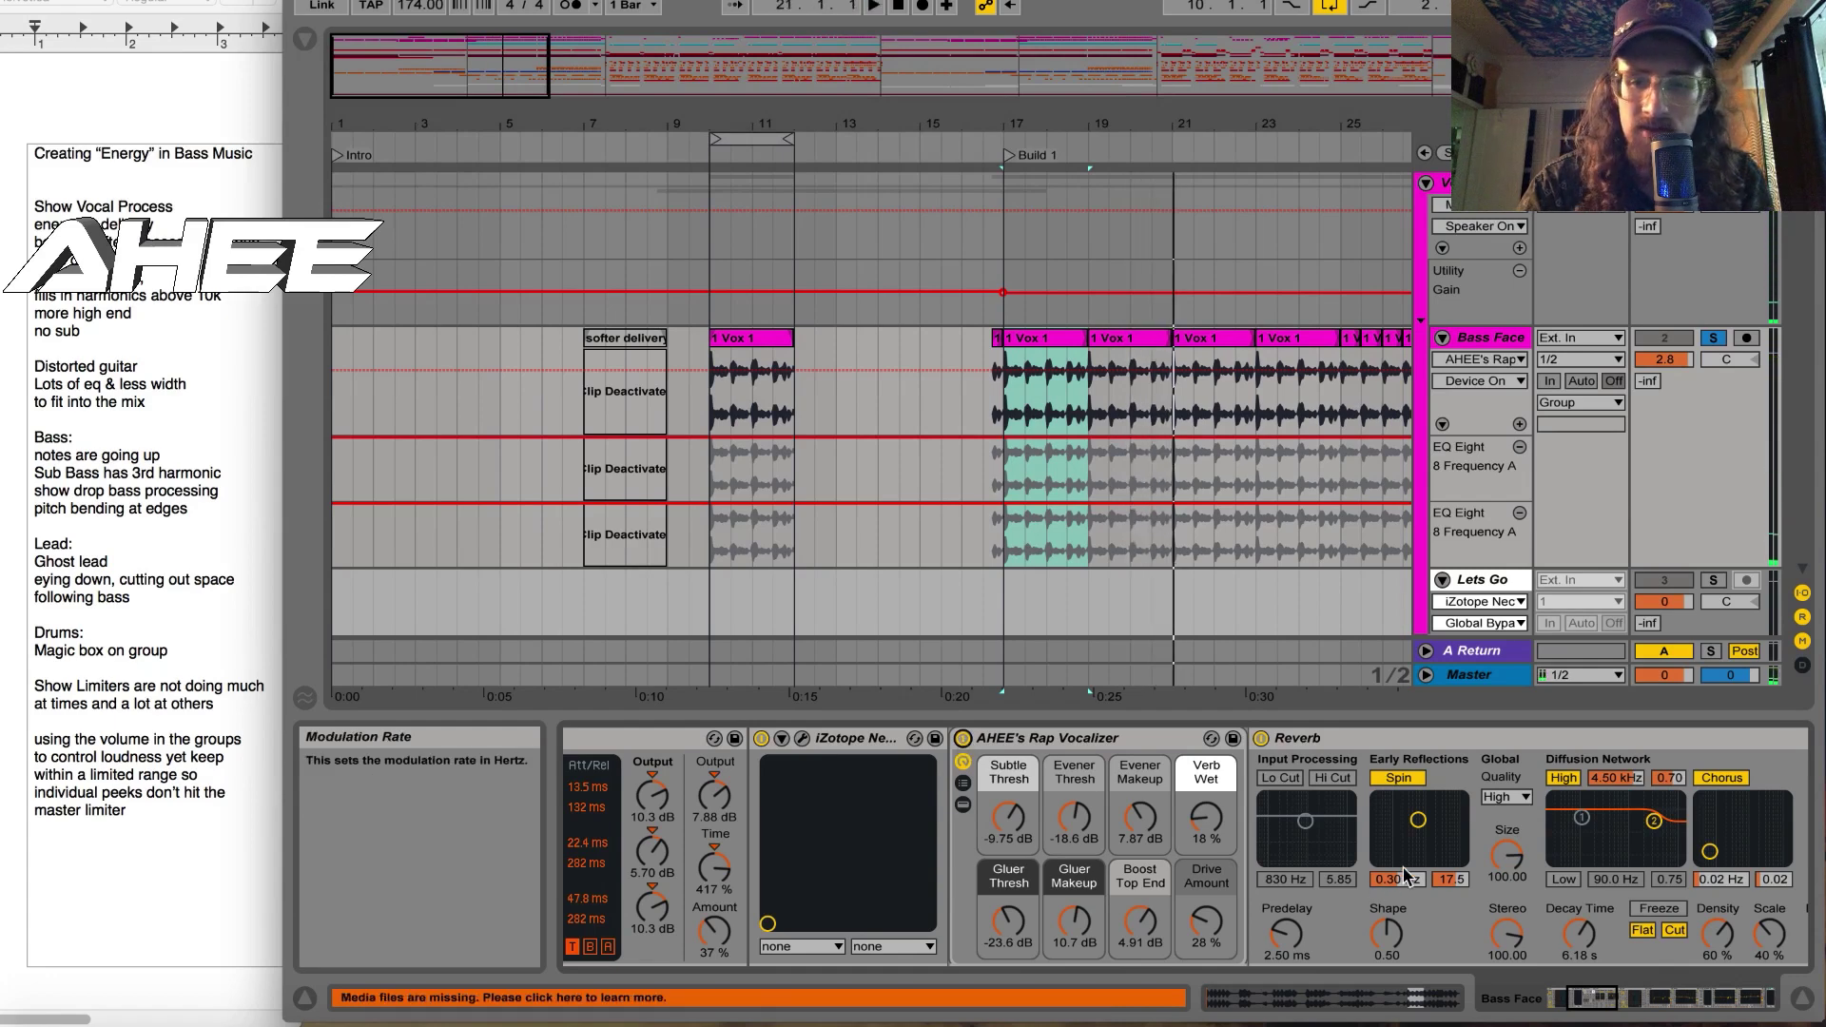
Step: Try a Scale of 103% and 100% on the first EQ Eight after OTT, and return it to 41%
left_click(1614, 996)
left_click_drag(1615, 997, 1648, 995)
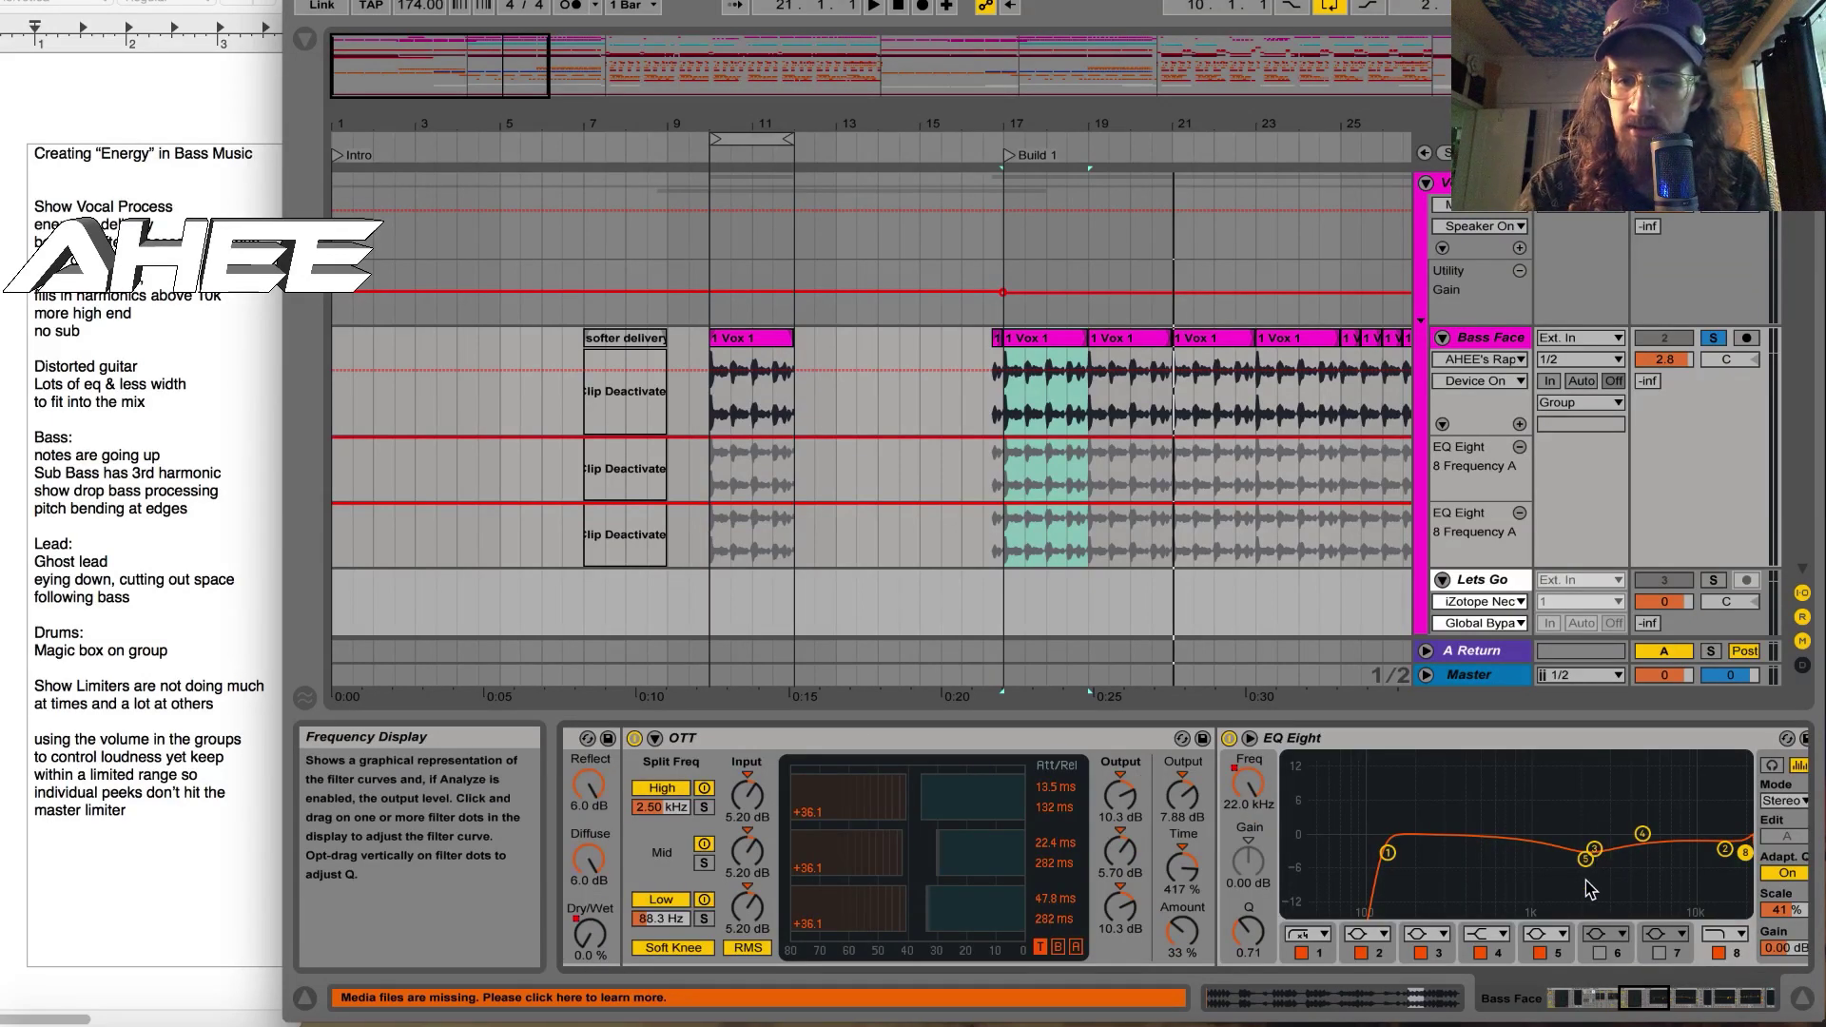
left_click_drag(1643, 997, 1676, 996)
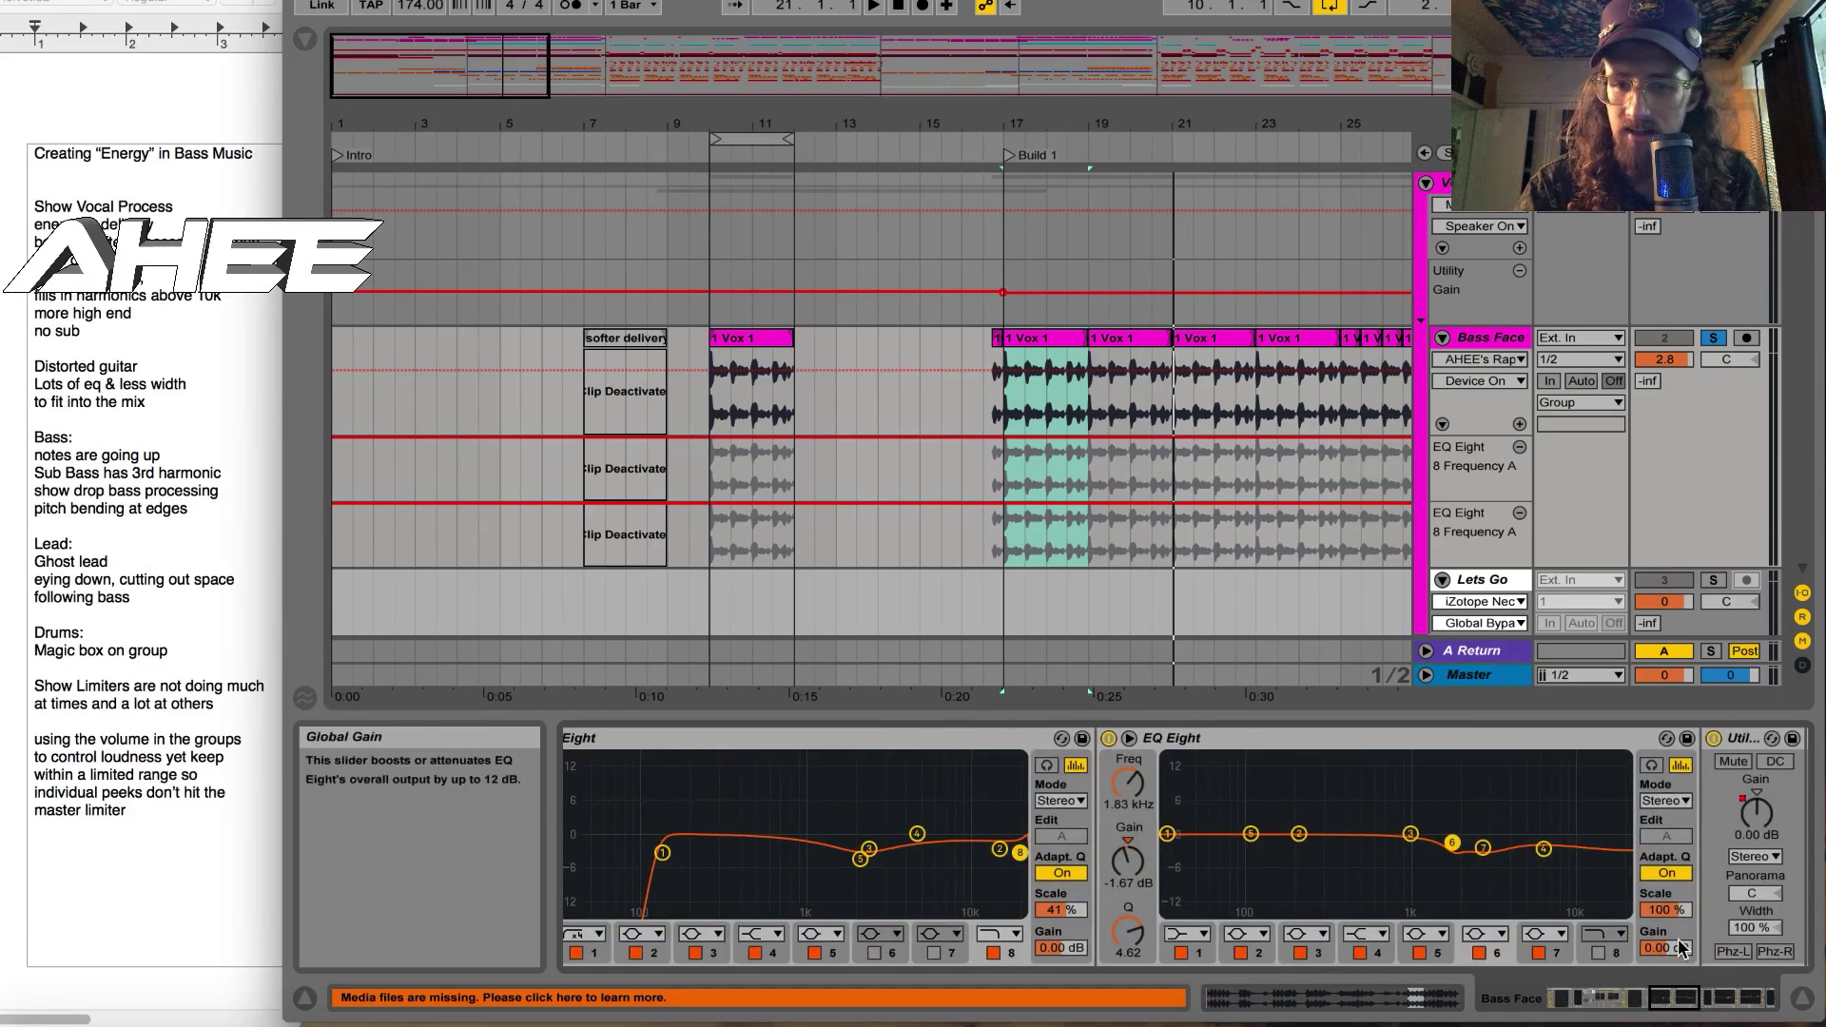
left_click_drag(1062, 909, 1061, 624)
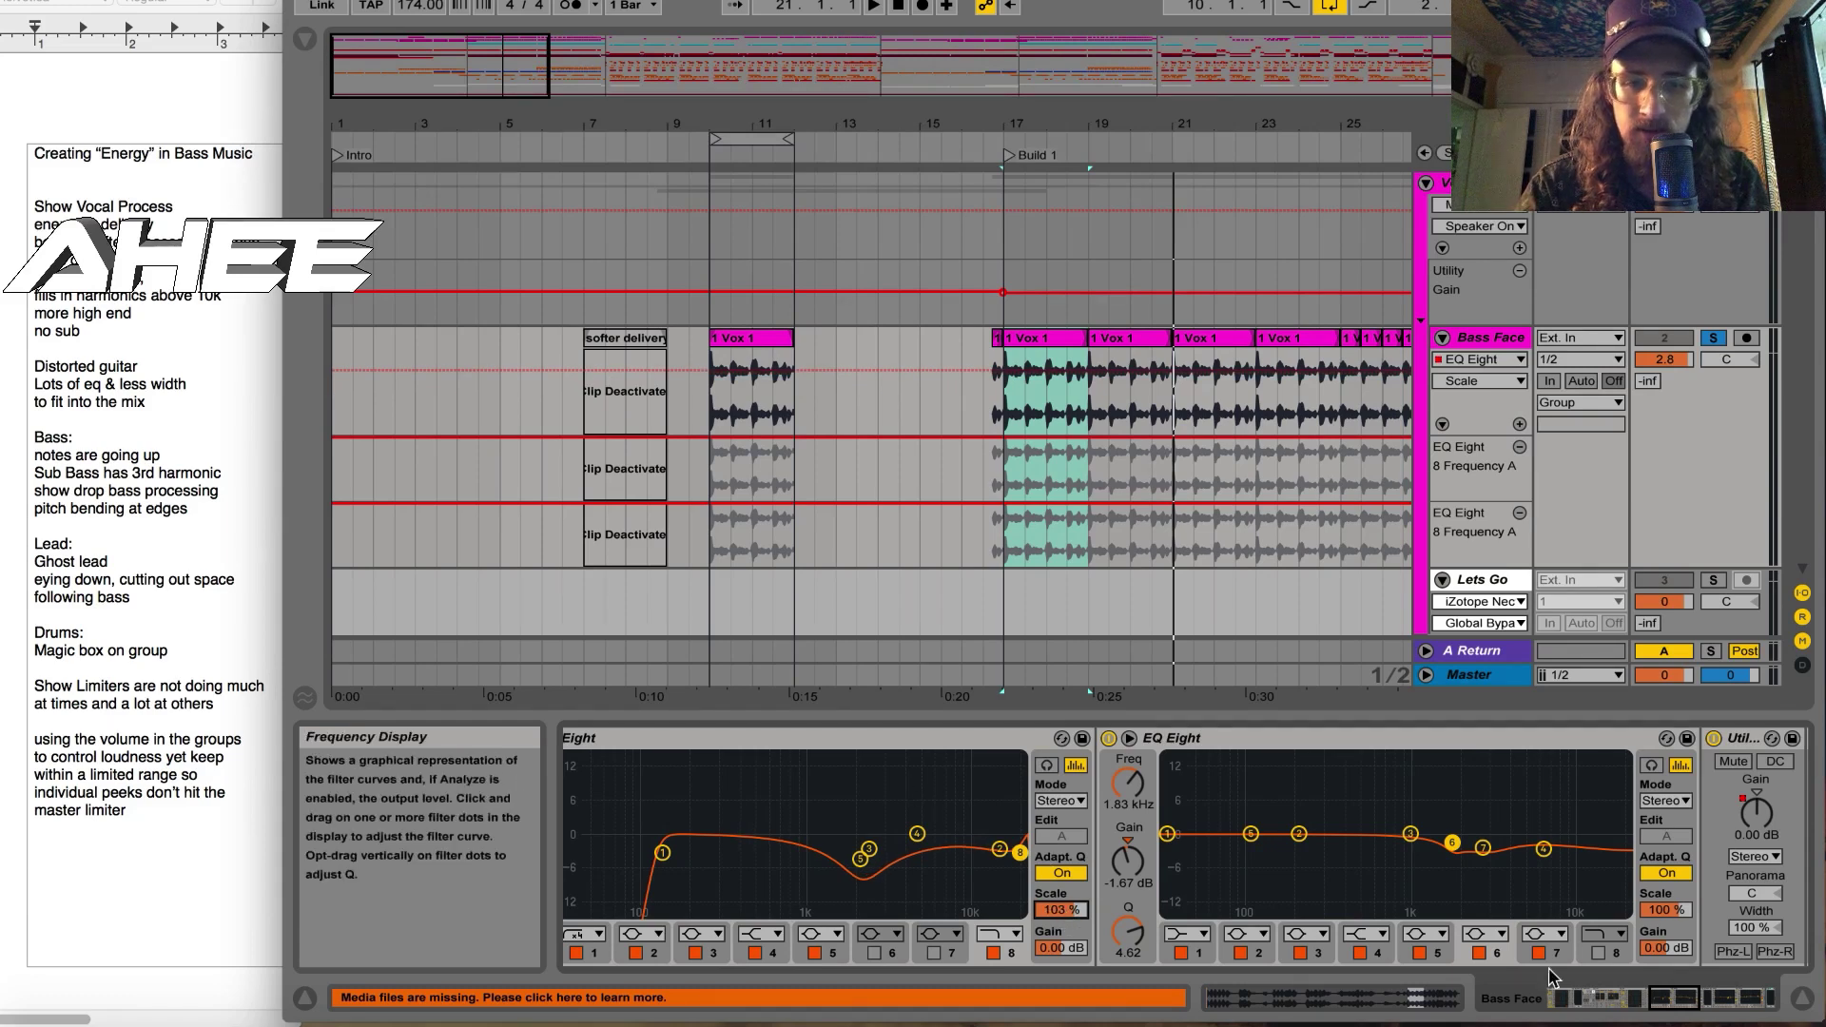
left_click_drag(1666, 997, 1657, 997)
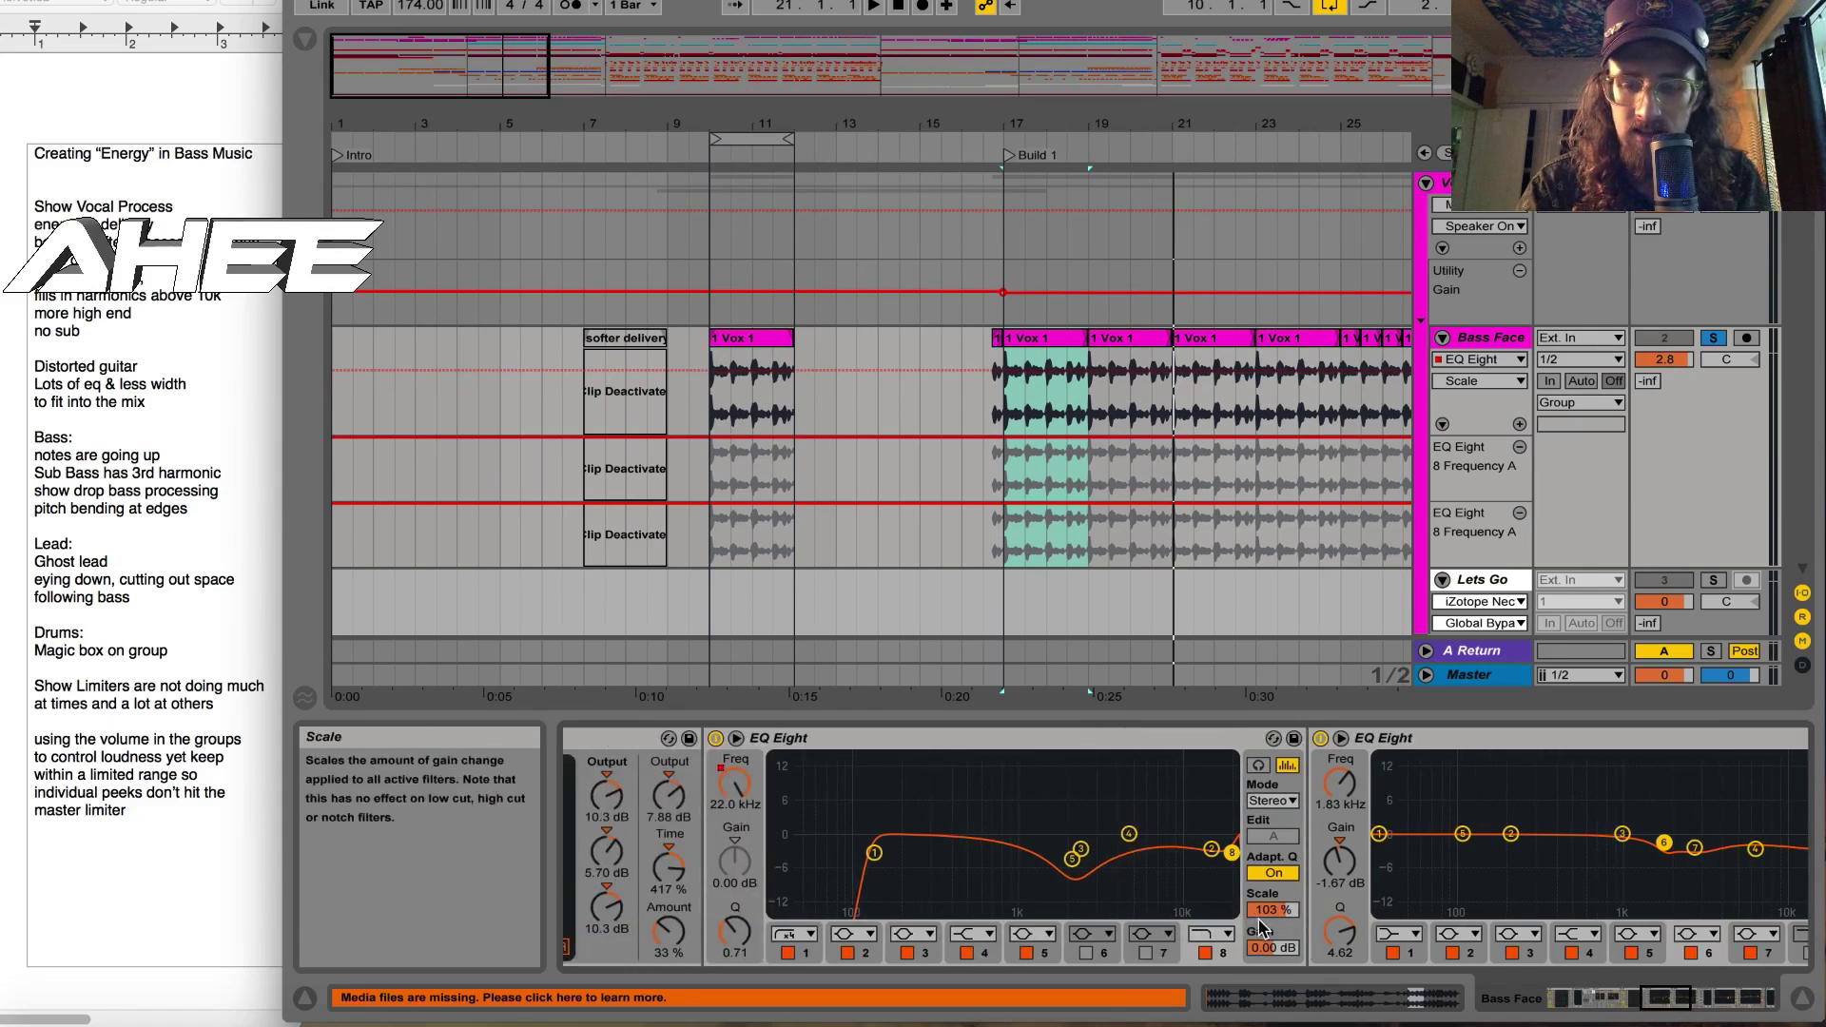
key("super+z")
left_click_drag(1276, 916, 1277, 680)
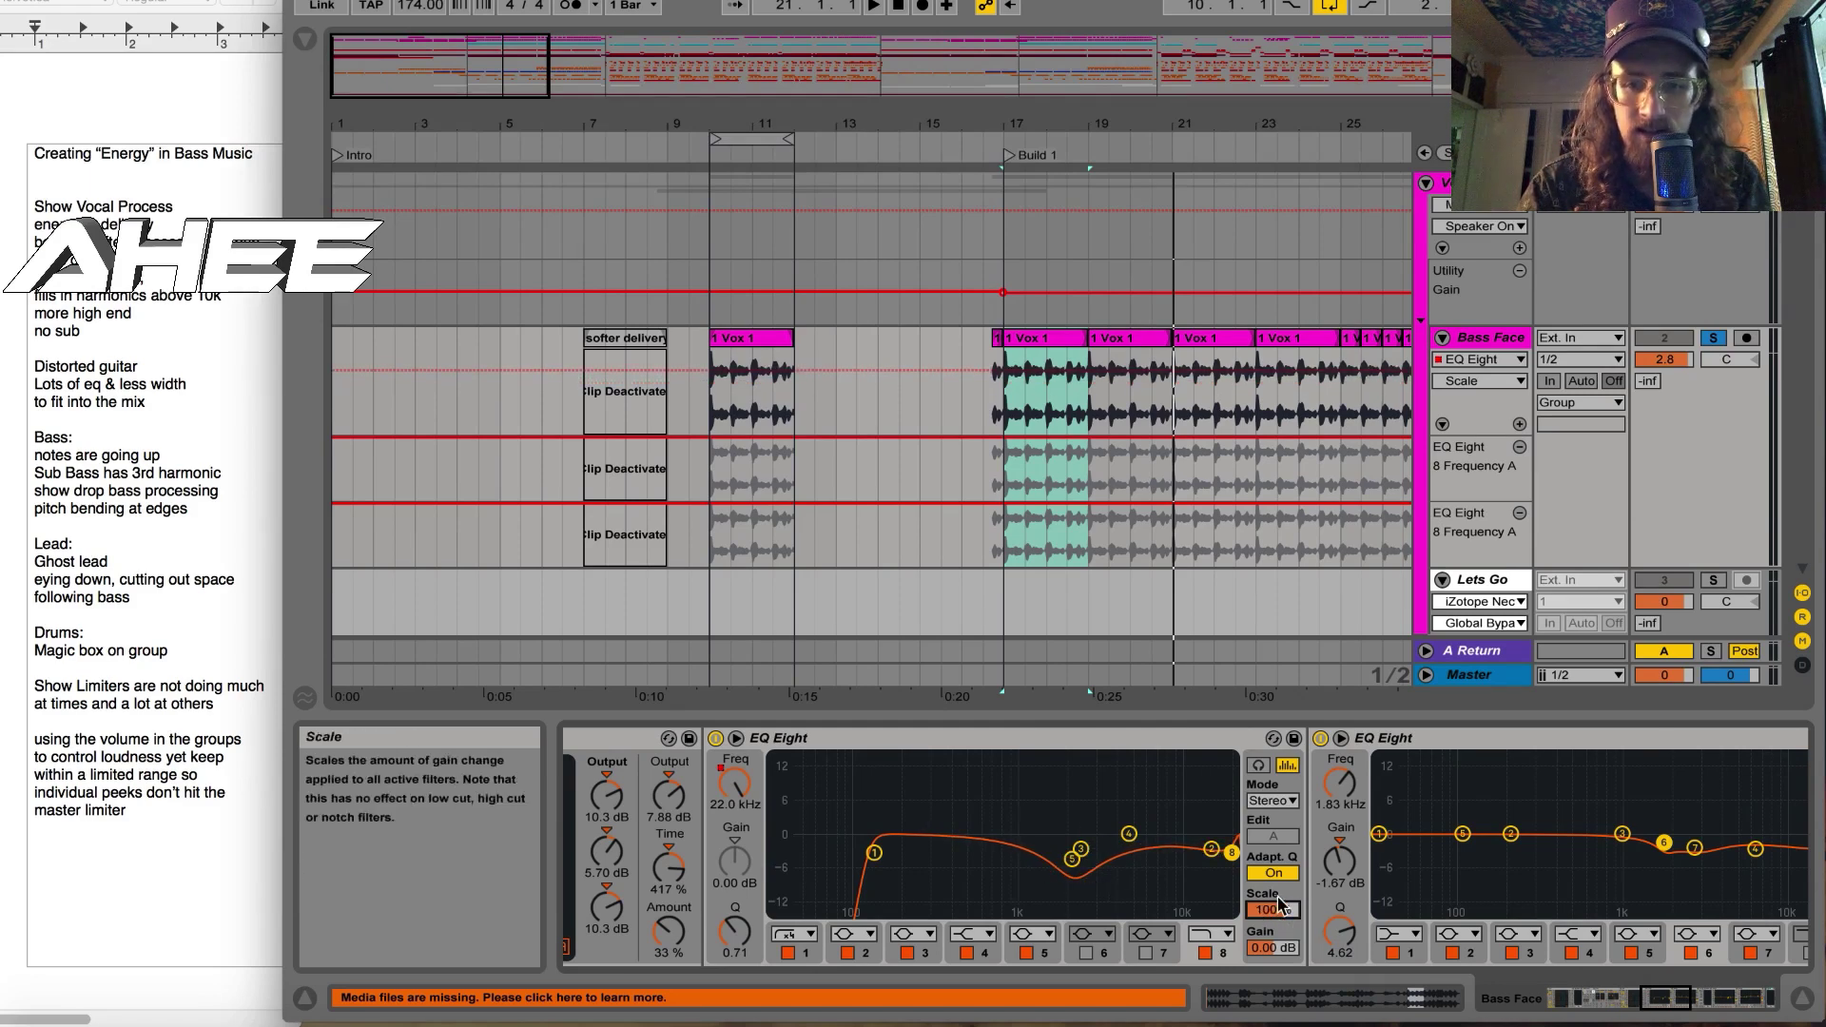
left_click_drag(1284, 911, 1284, 1026)
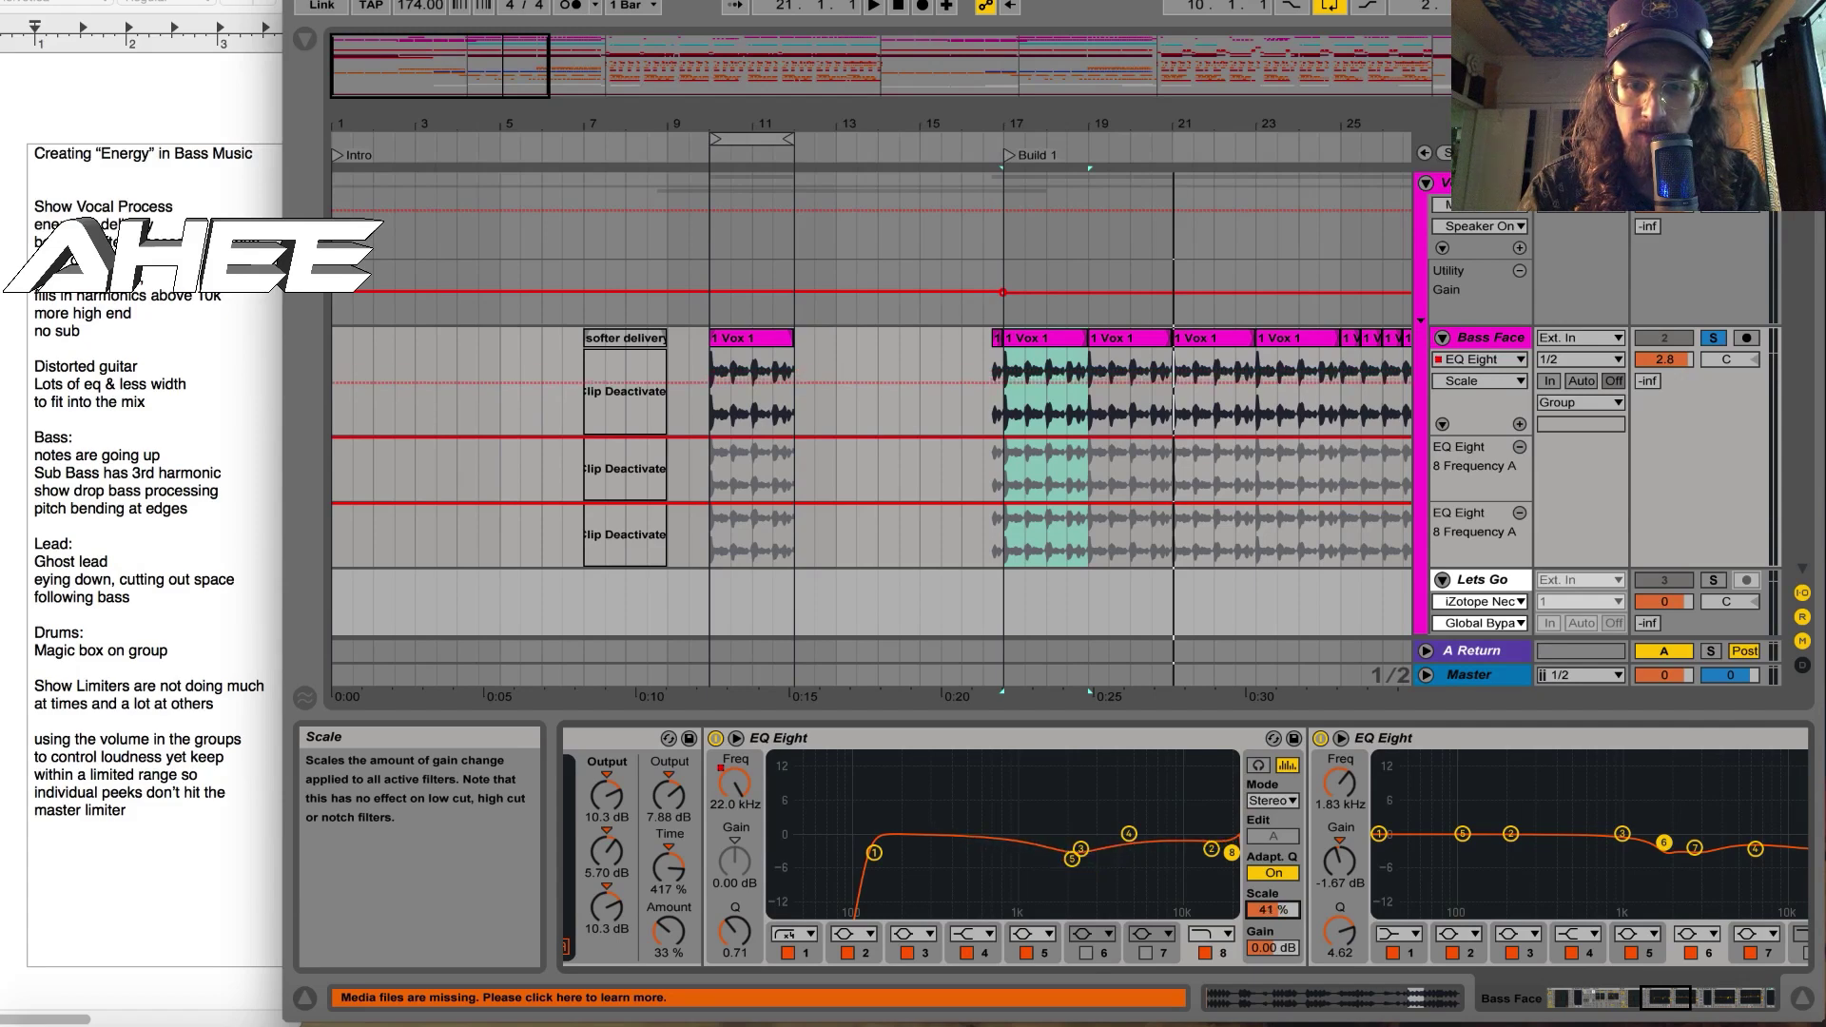
Step: Examine the remaining EQ Eight, Utility and iZotope devices in the Bass Face chain and open the SPAN analyzer at its end
left_click(1720, 1000)
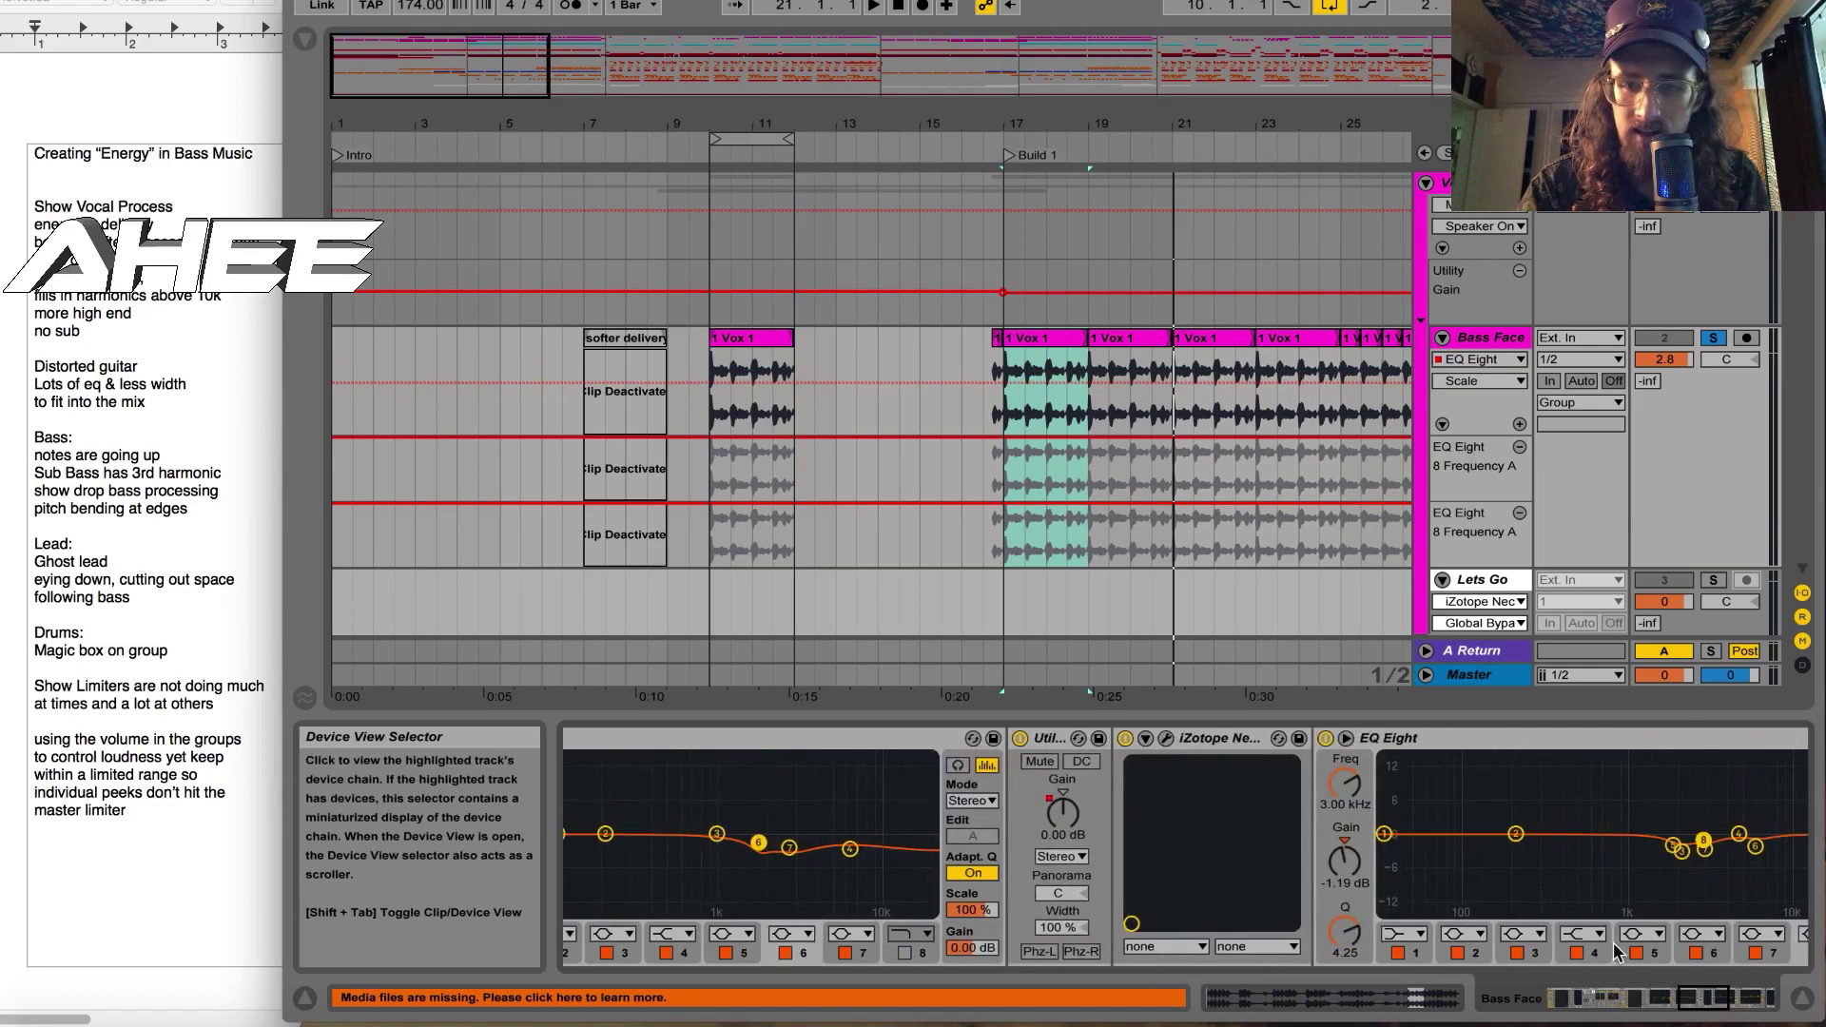
left_click(1728, 999)
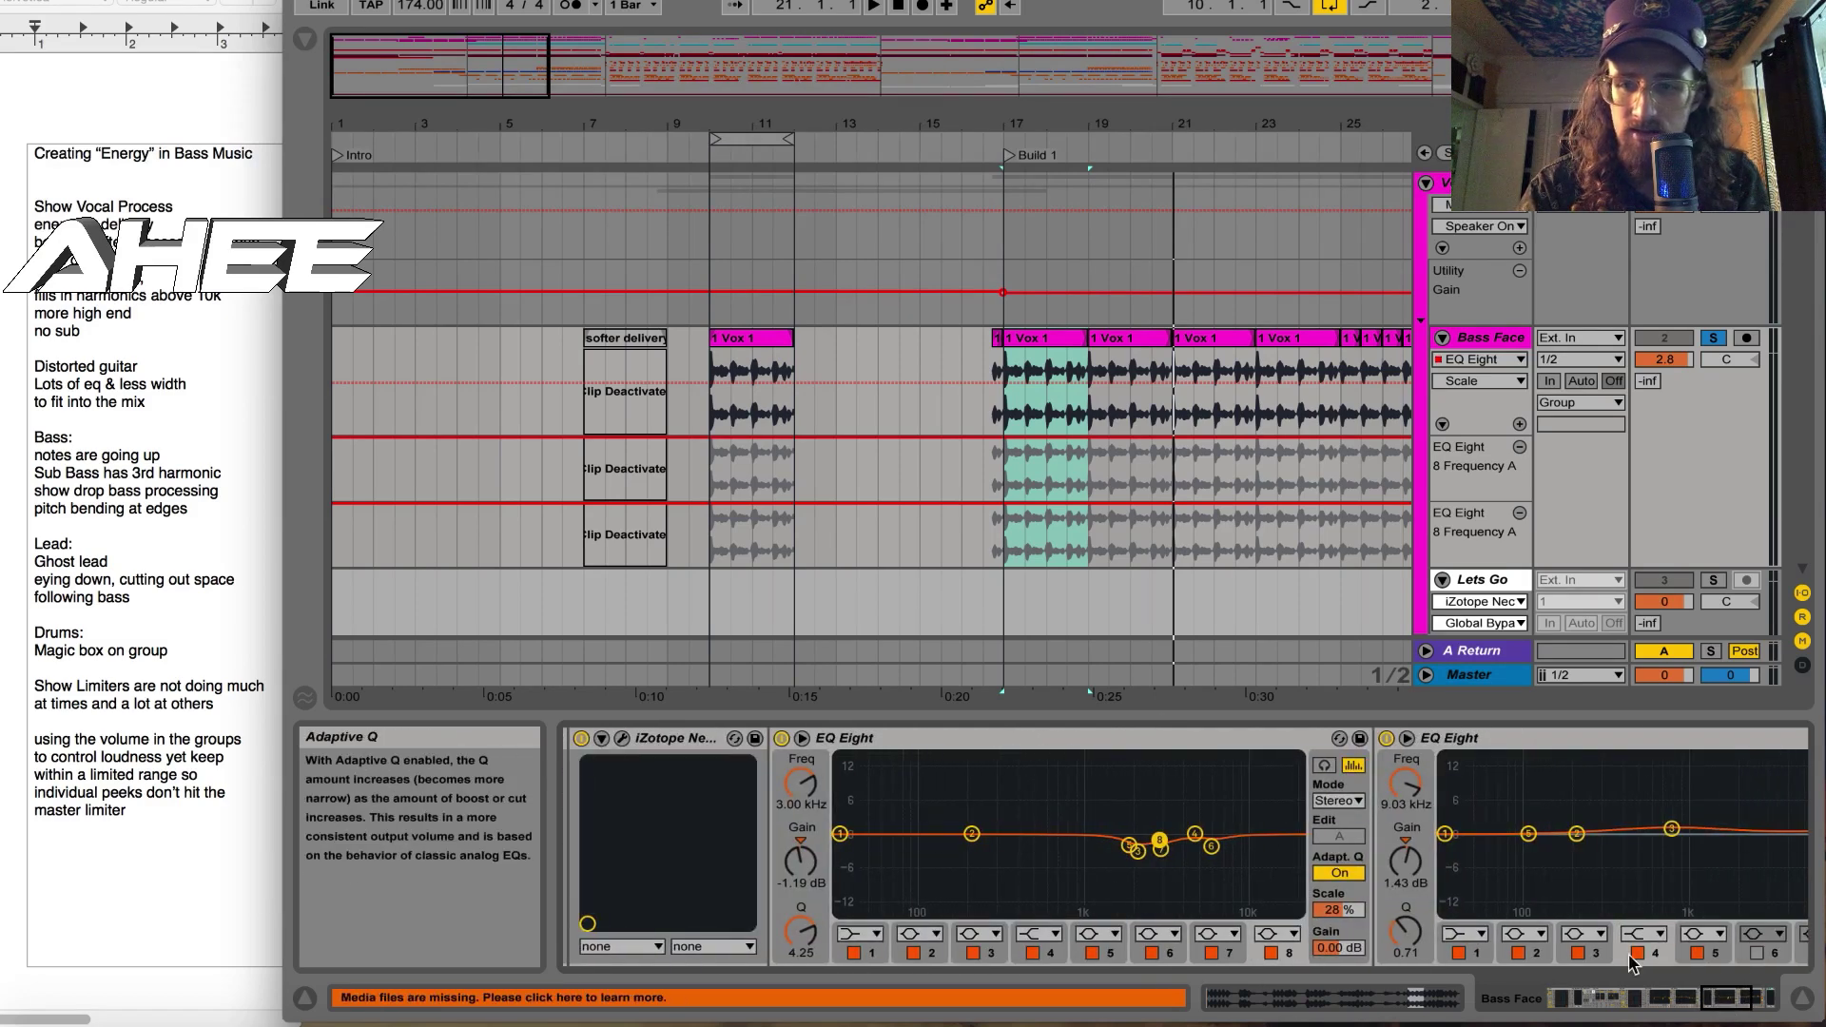
left_click(1739, 999)
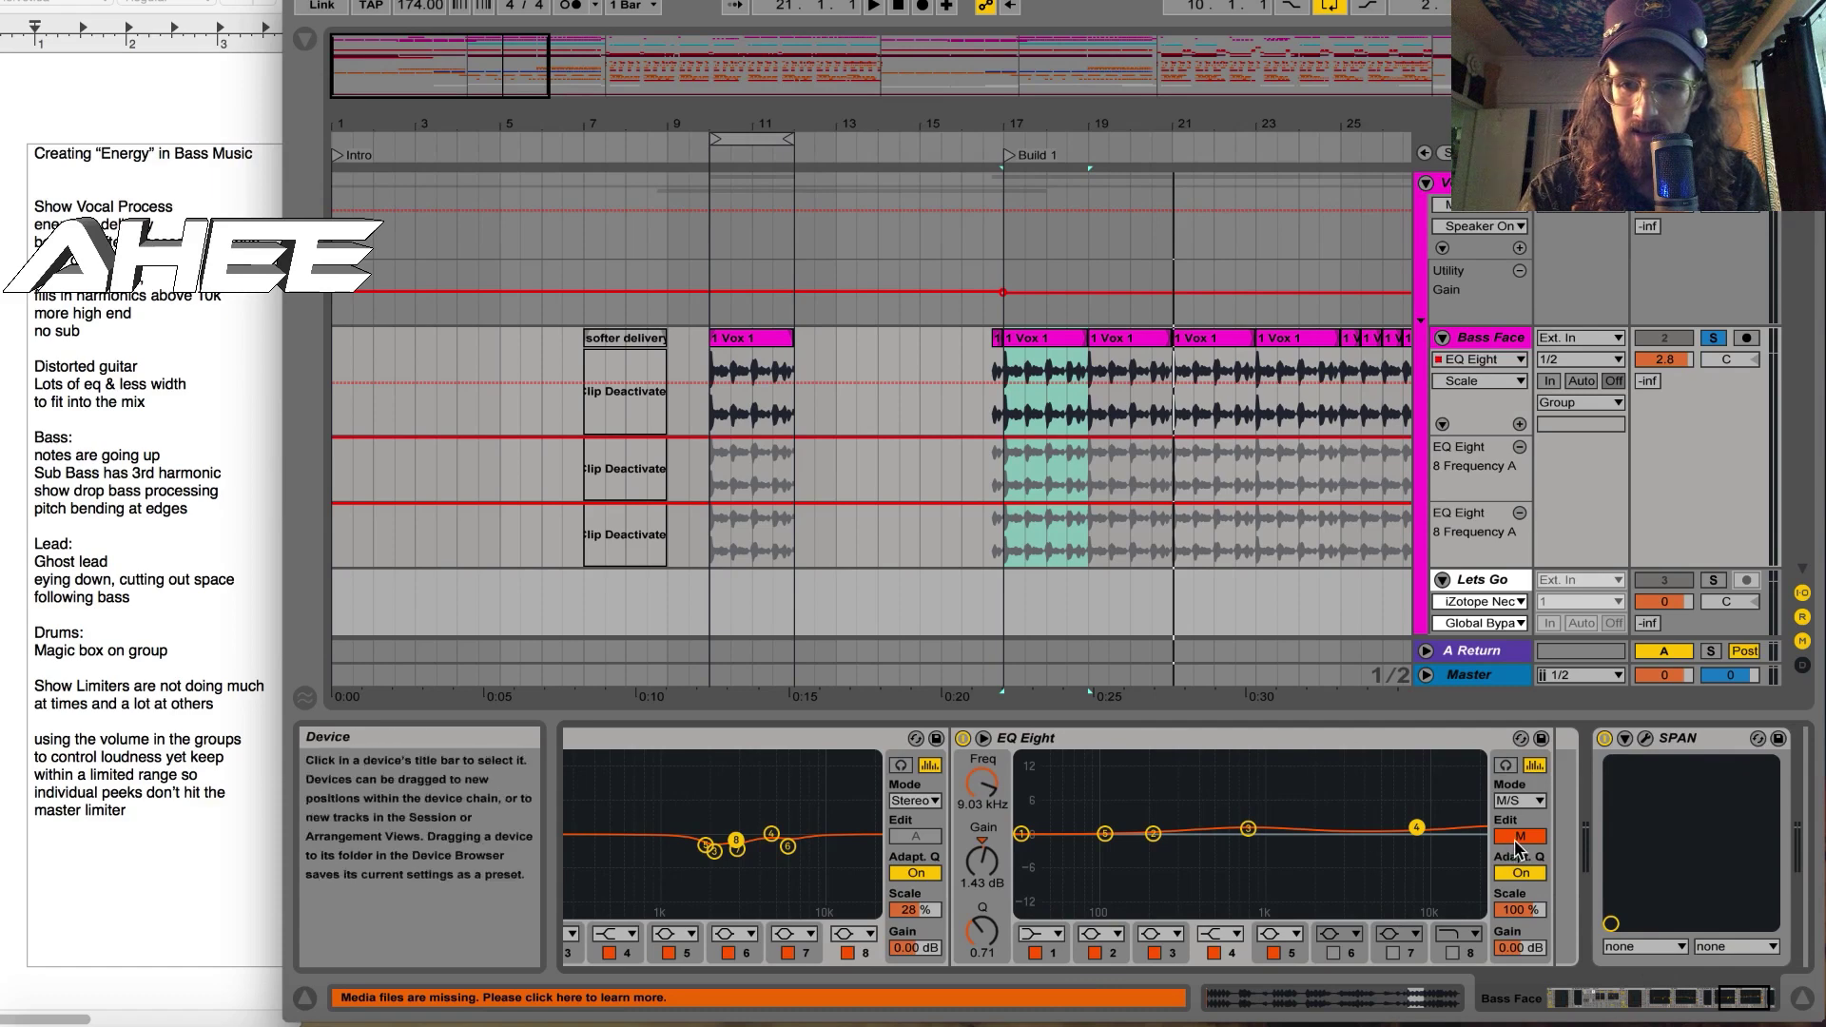
left_click(1750, 999)
left_click(1524, 740)
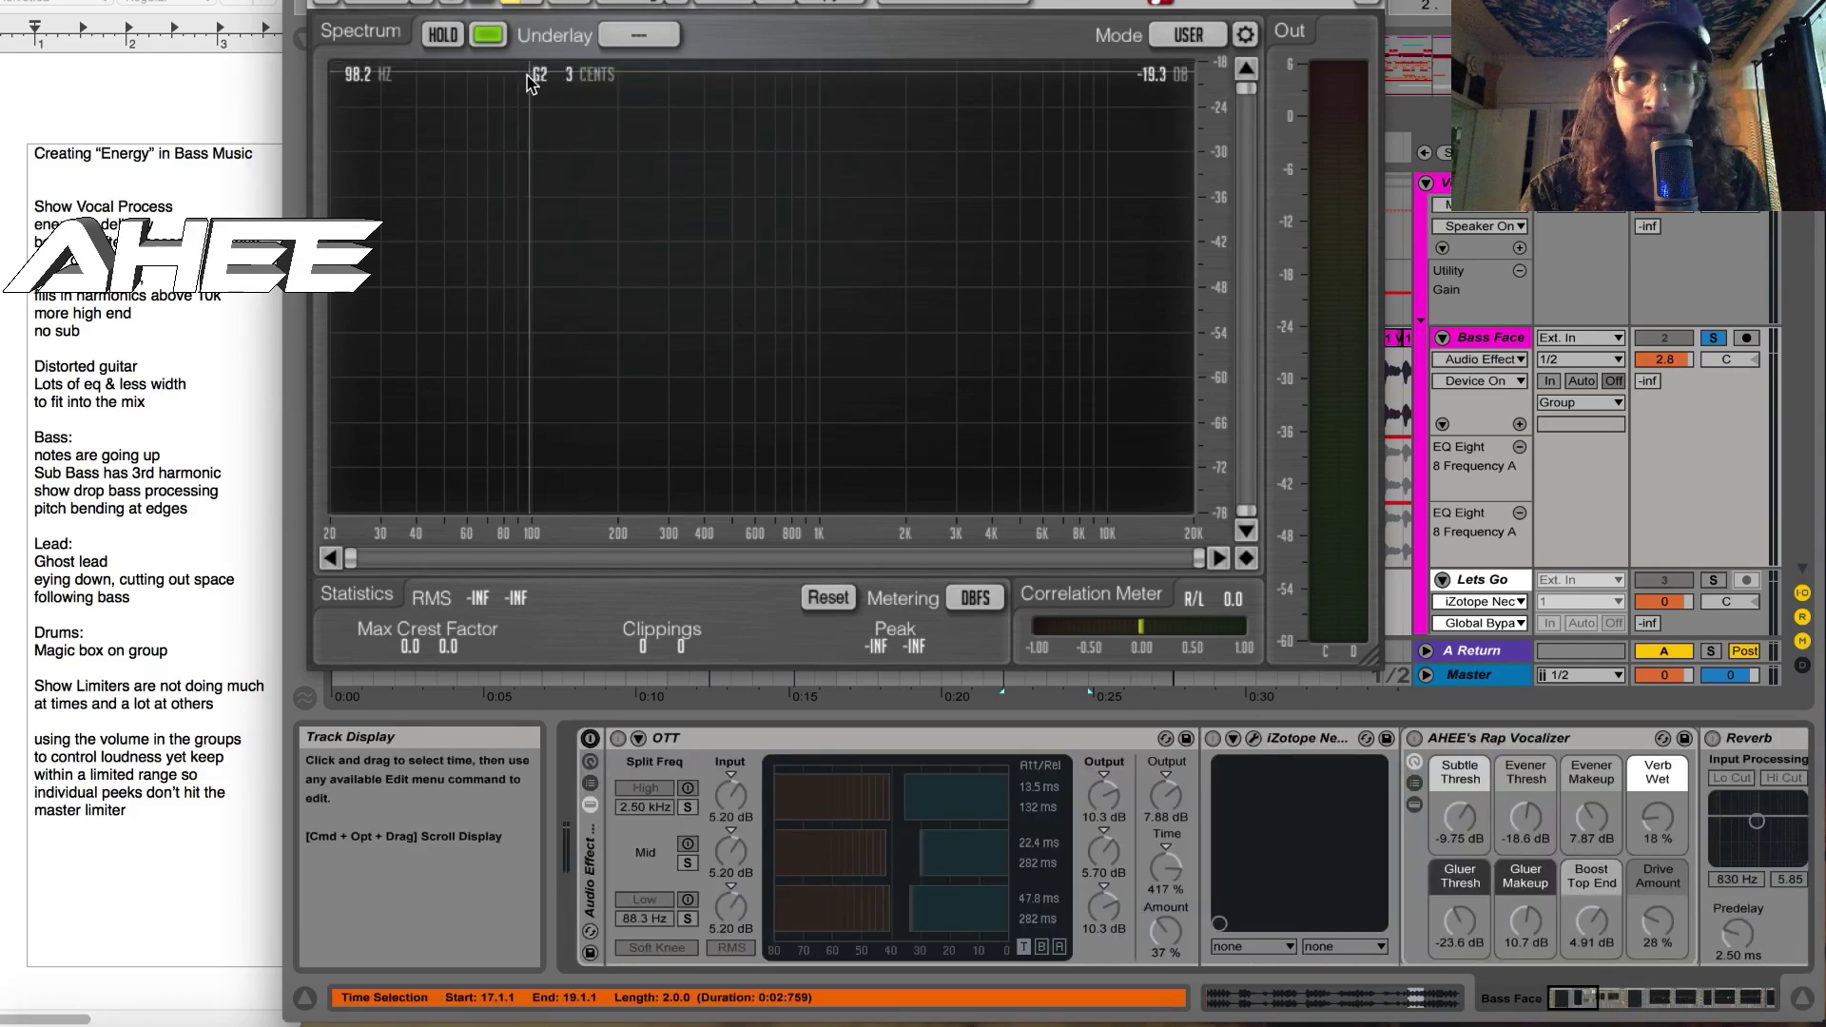
Step: Play the vocal from the start of Build 1 with the Audio Effect Rack bypassed and enabled, holding the SPAN spectrum each time
key("space")
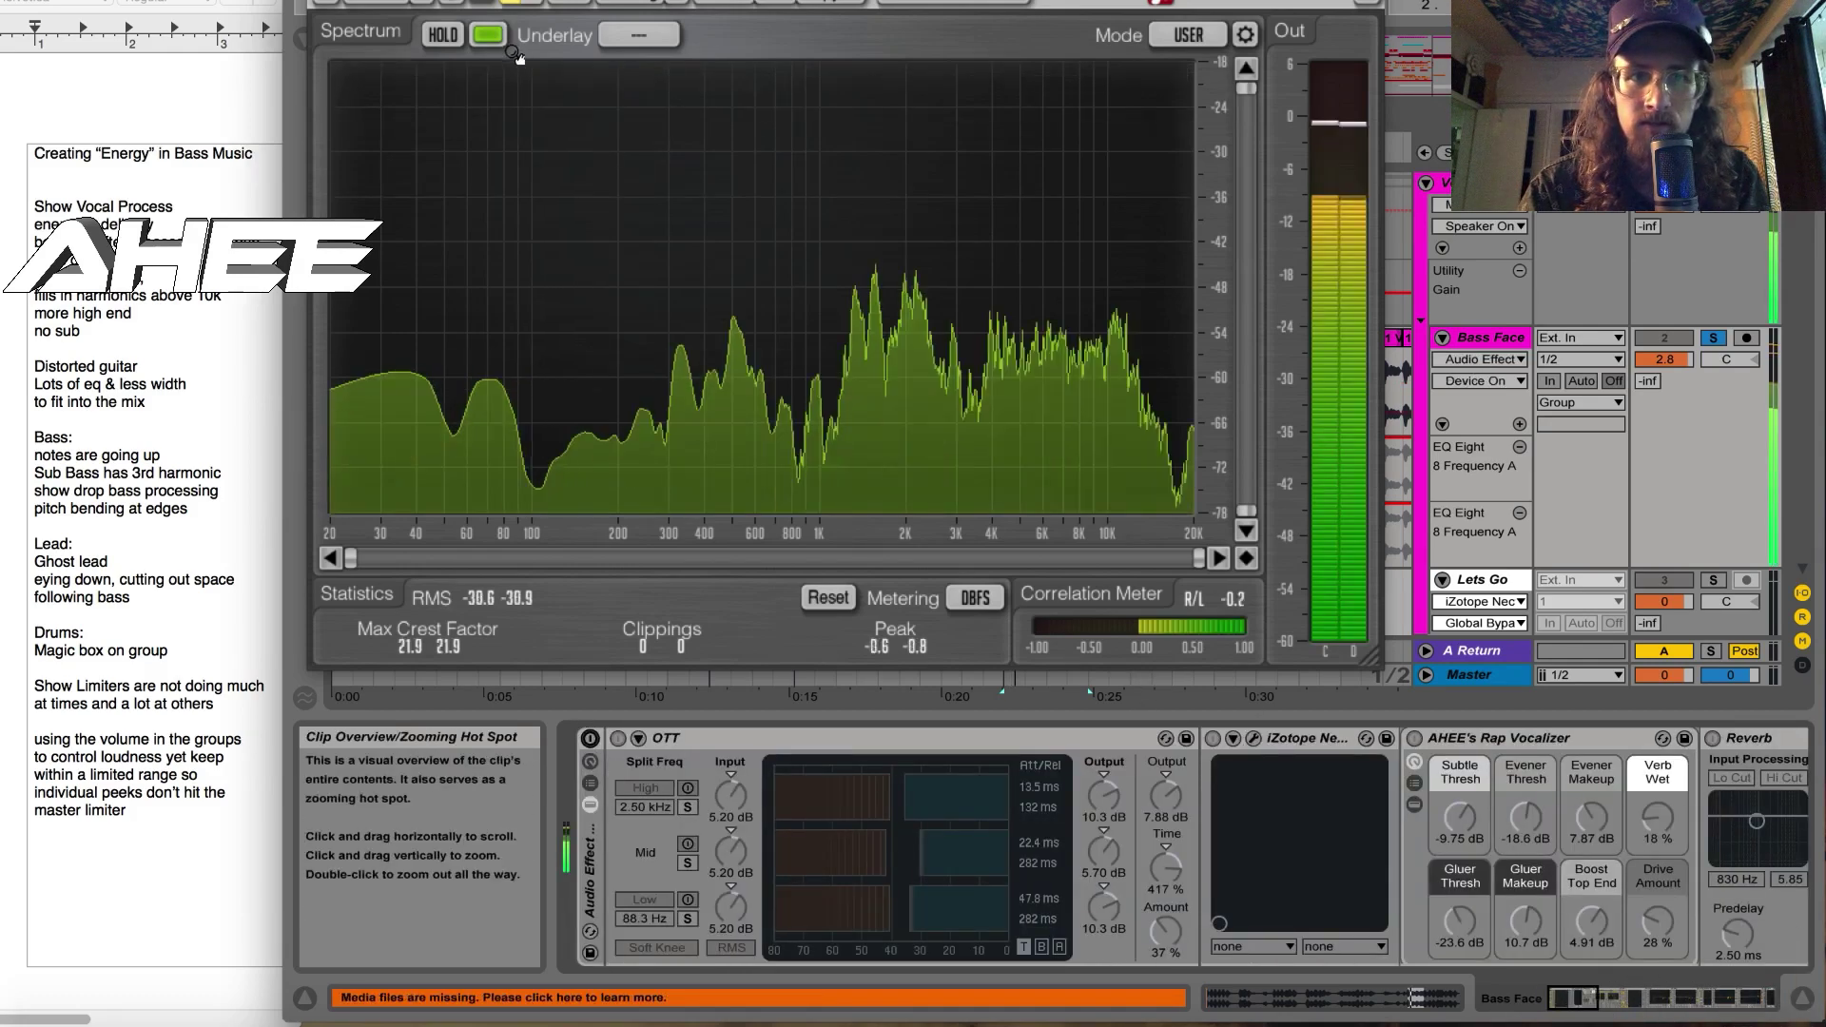
left_click(443, 35)
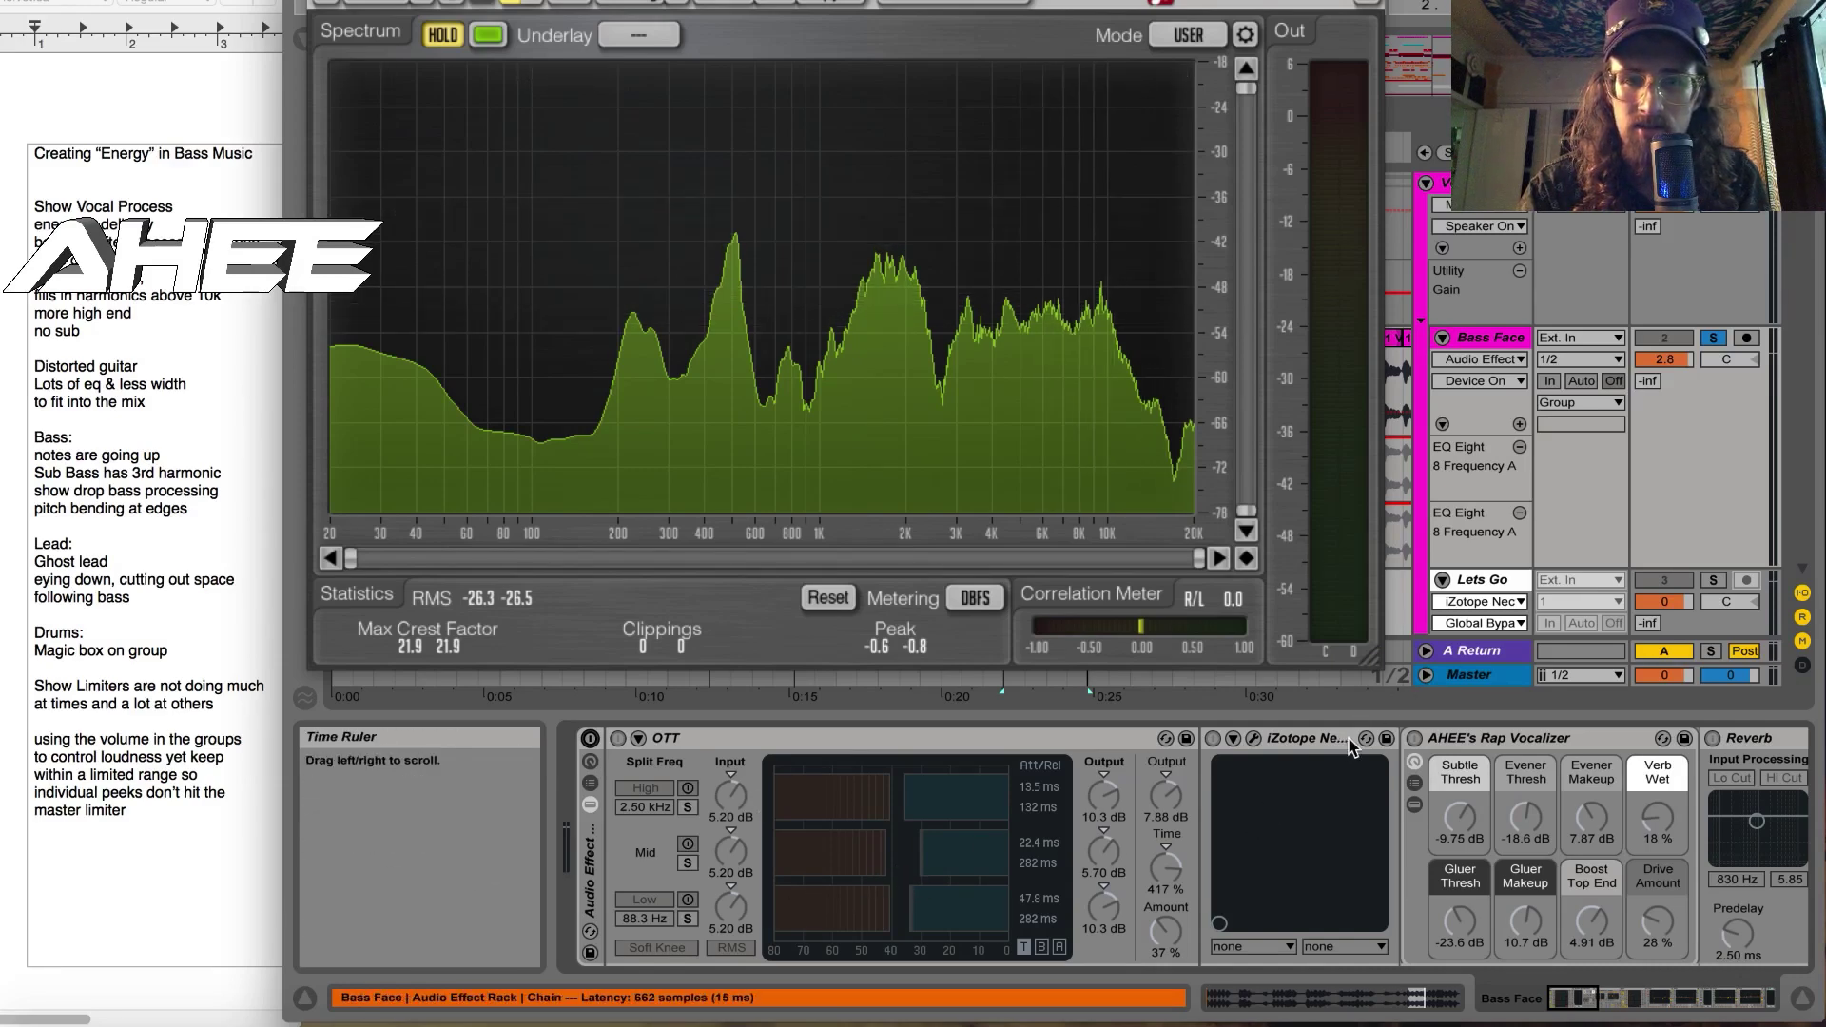
left_click(590, 738)
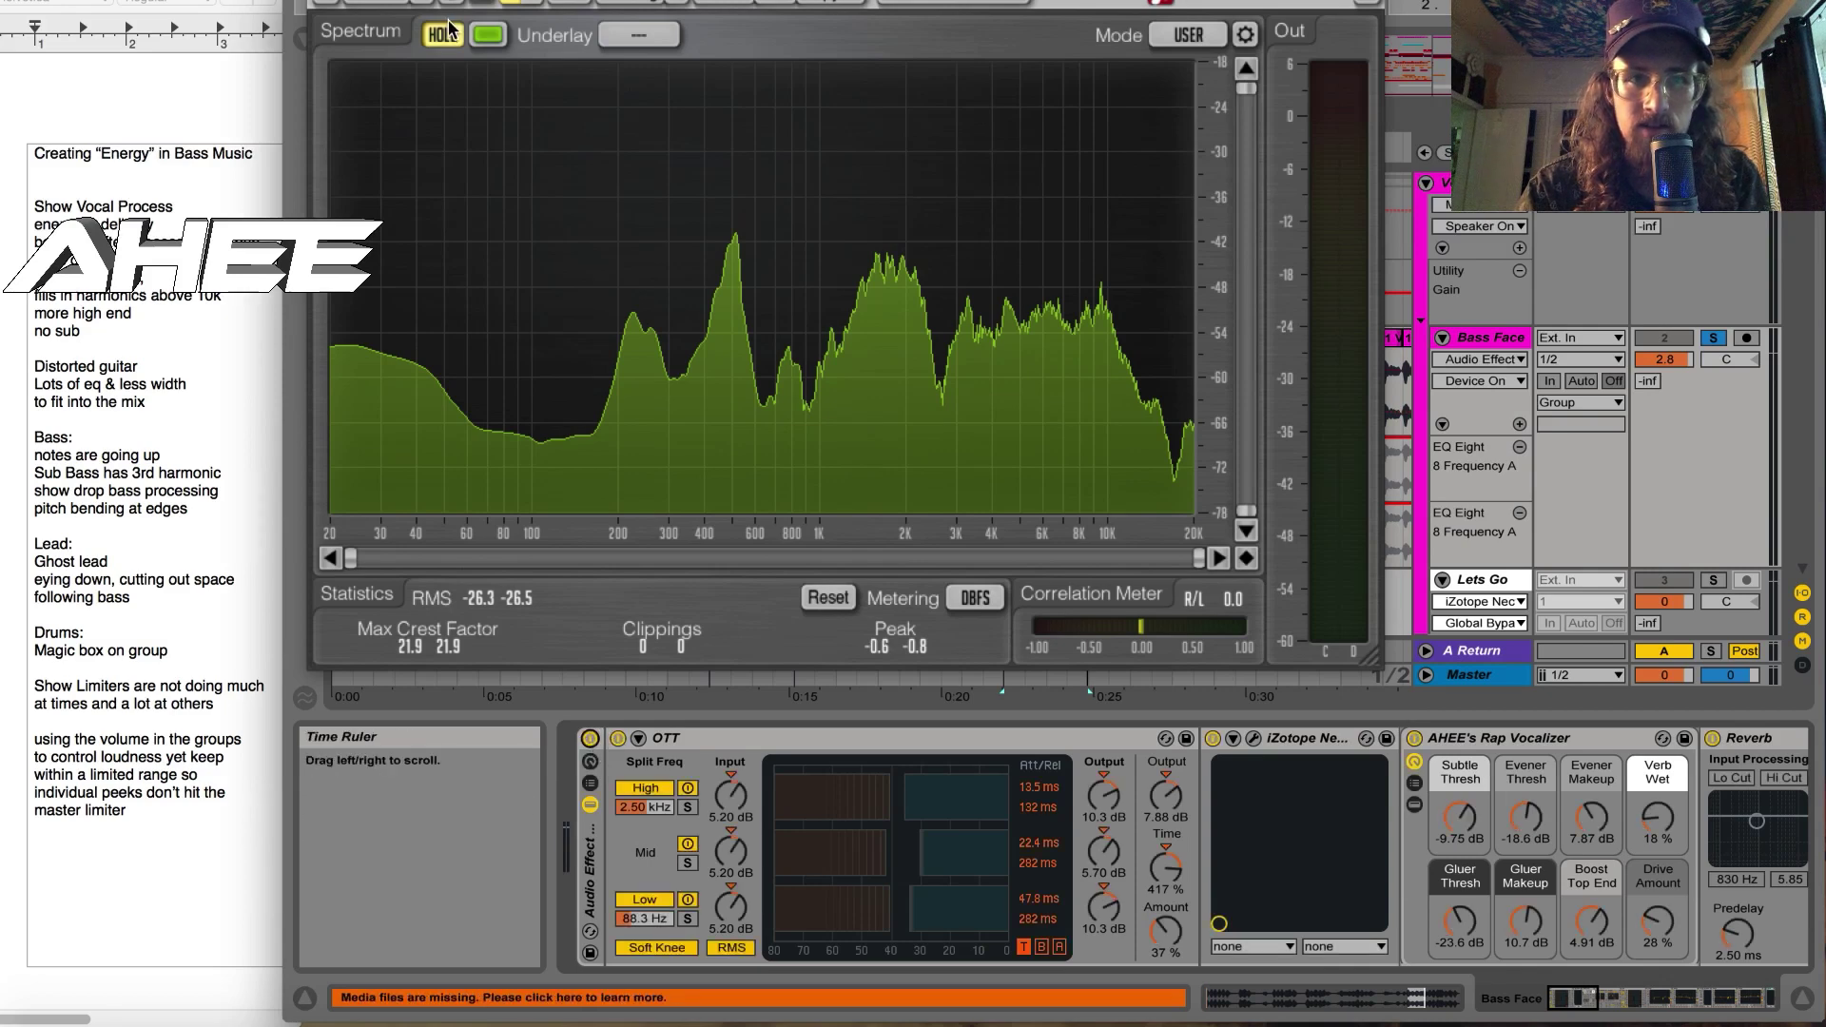
left_click(443, 34)
key("space")
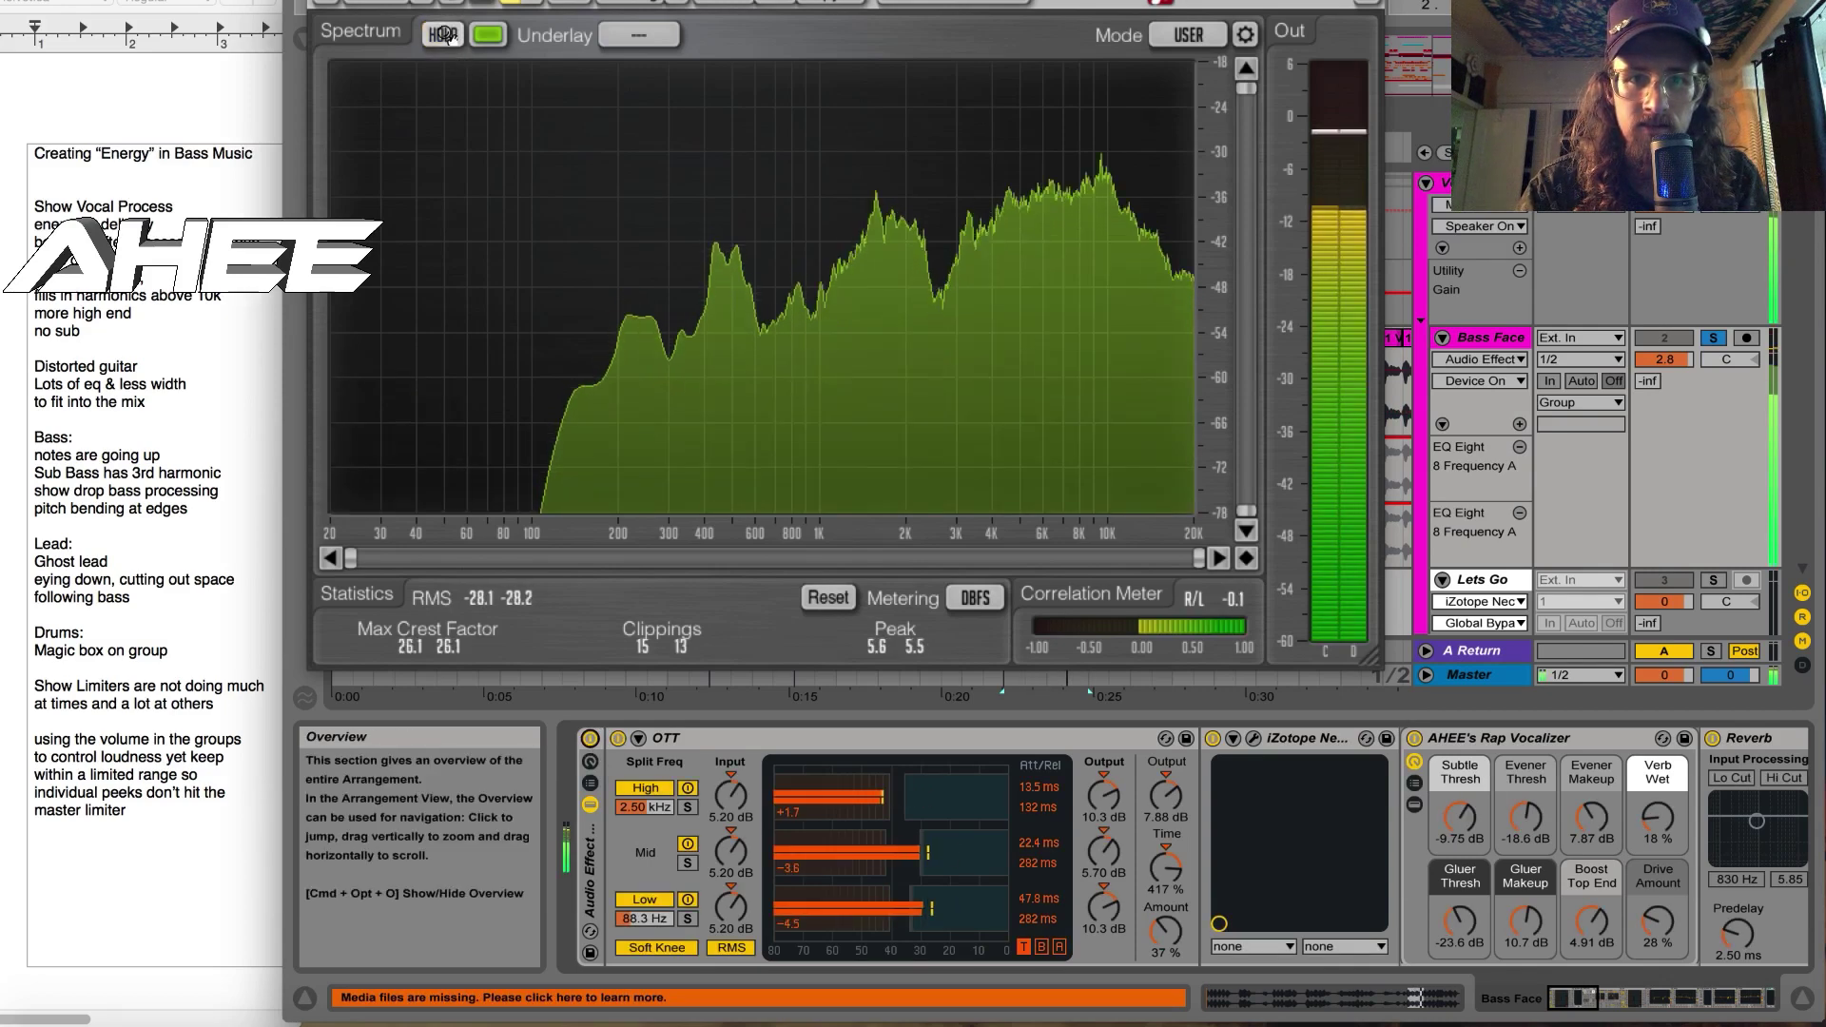
left_click(442, 34)
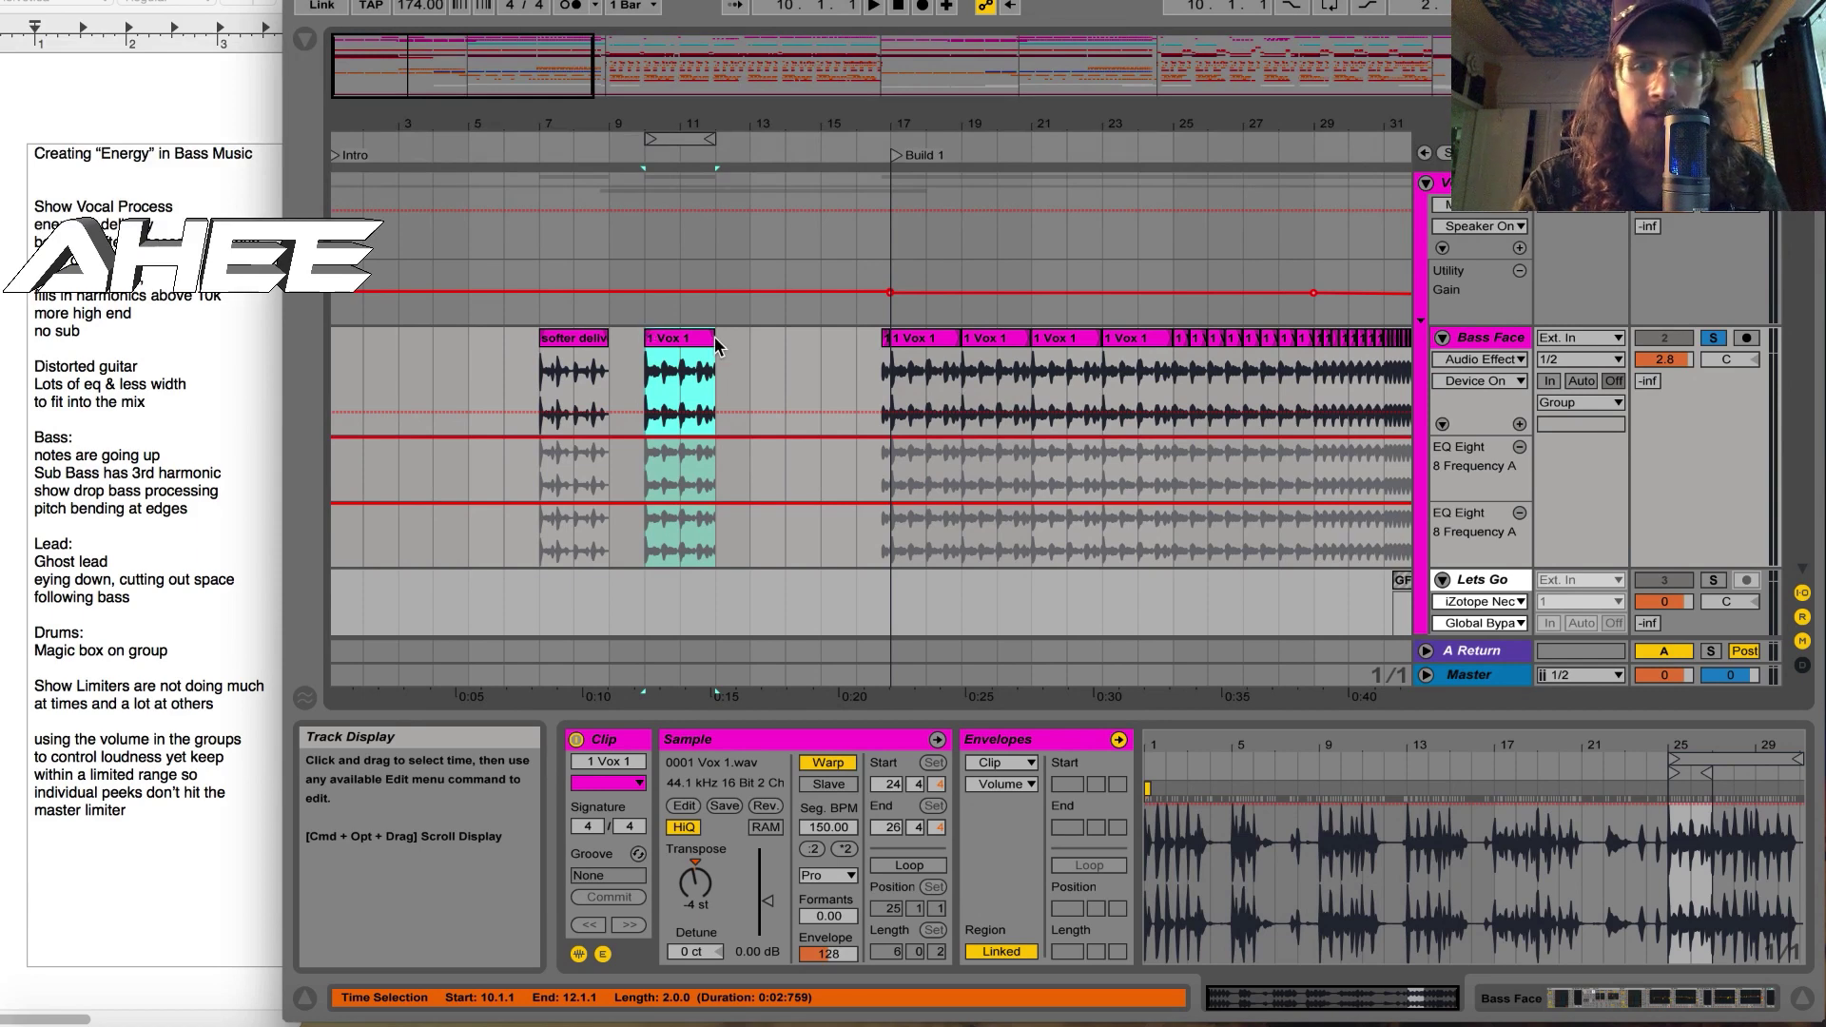
Step: With the rack bypassed, play the bar 10 vocal clip, and loop and play the softer delivery clip at bar 7
left_click(1617, 998)
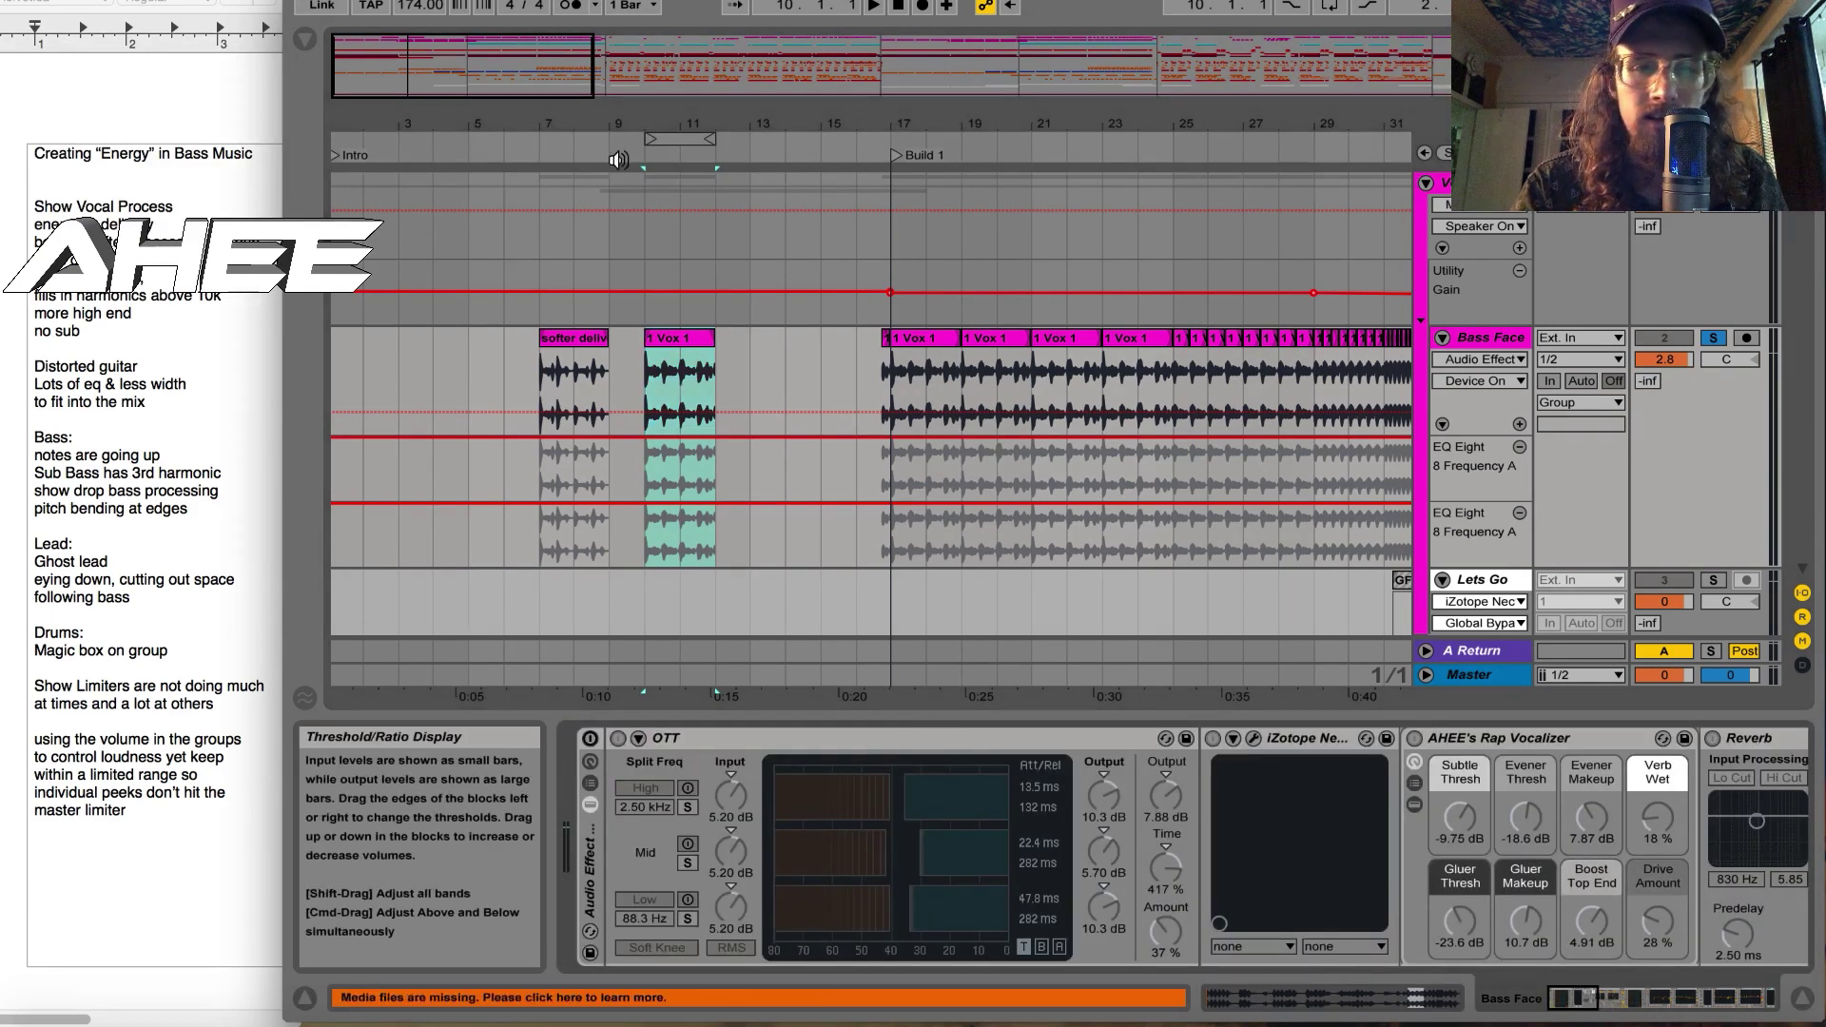
left_click(683, 345)
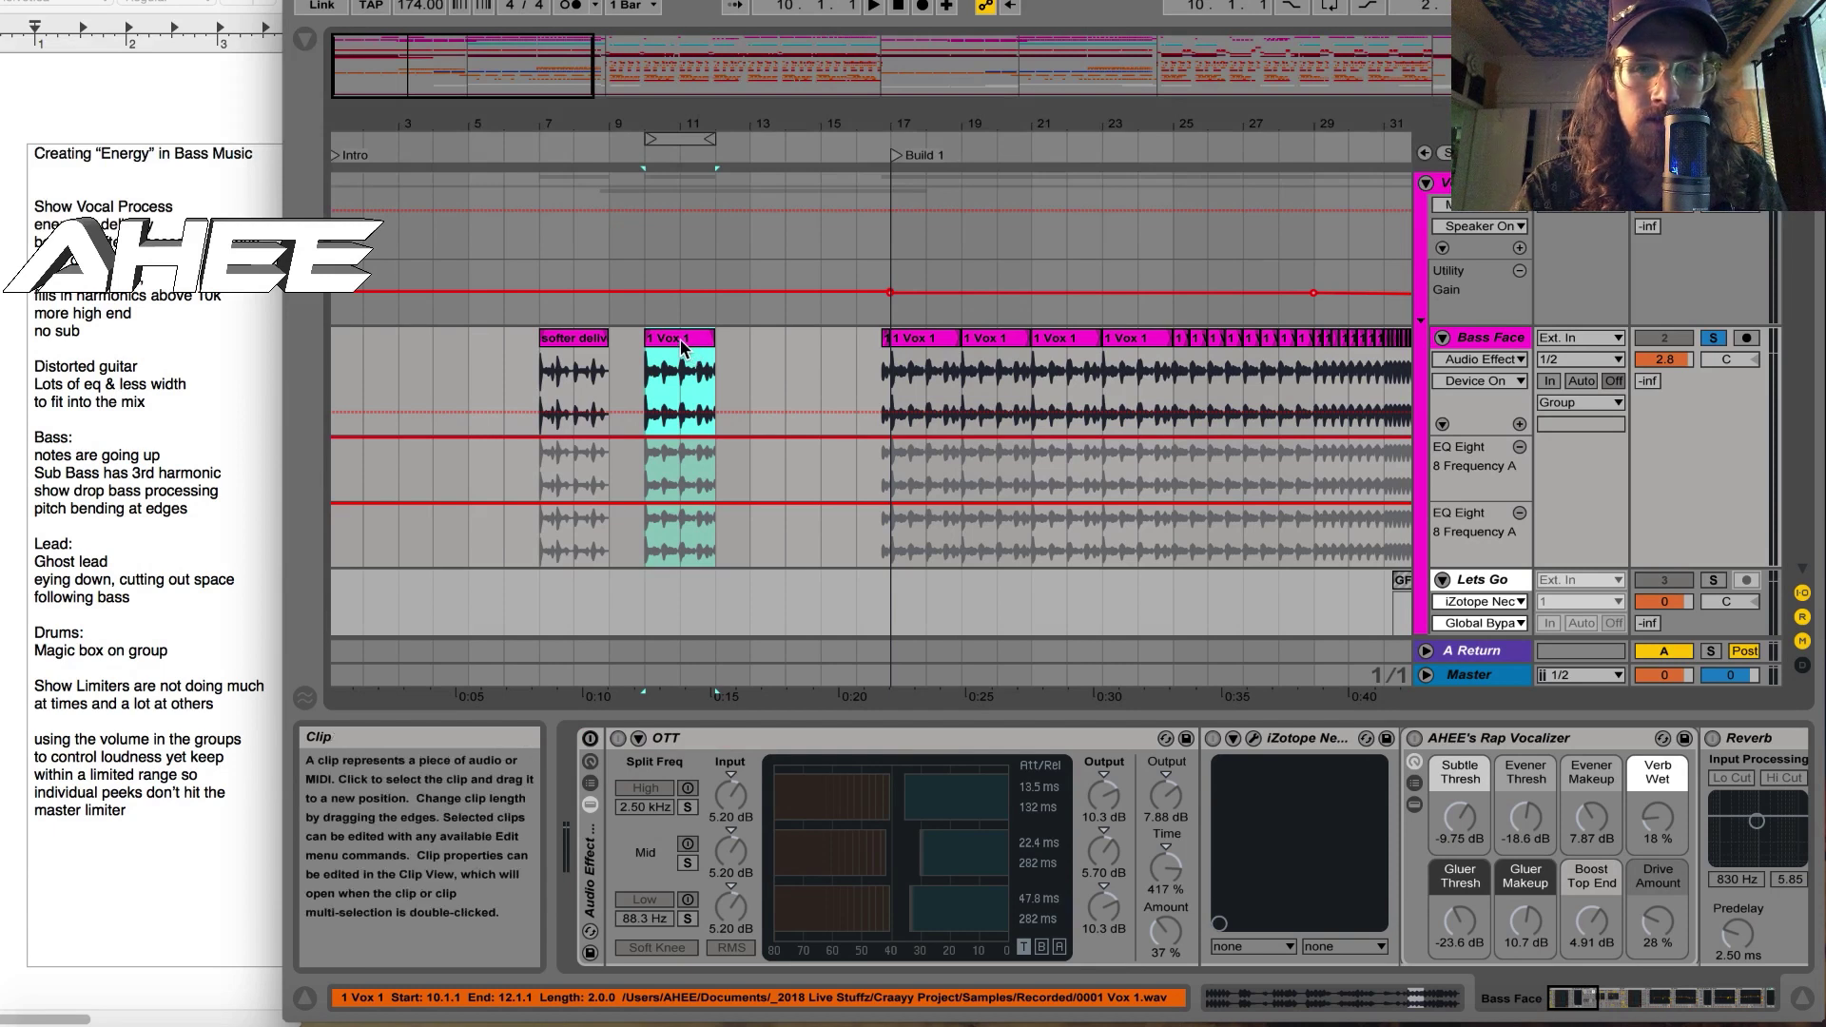
key("space")
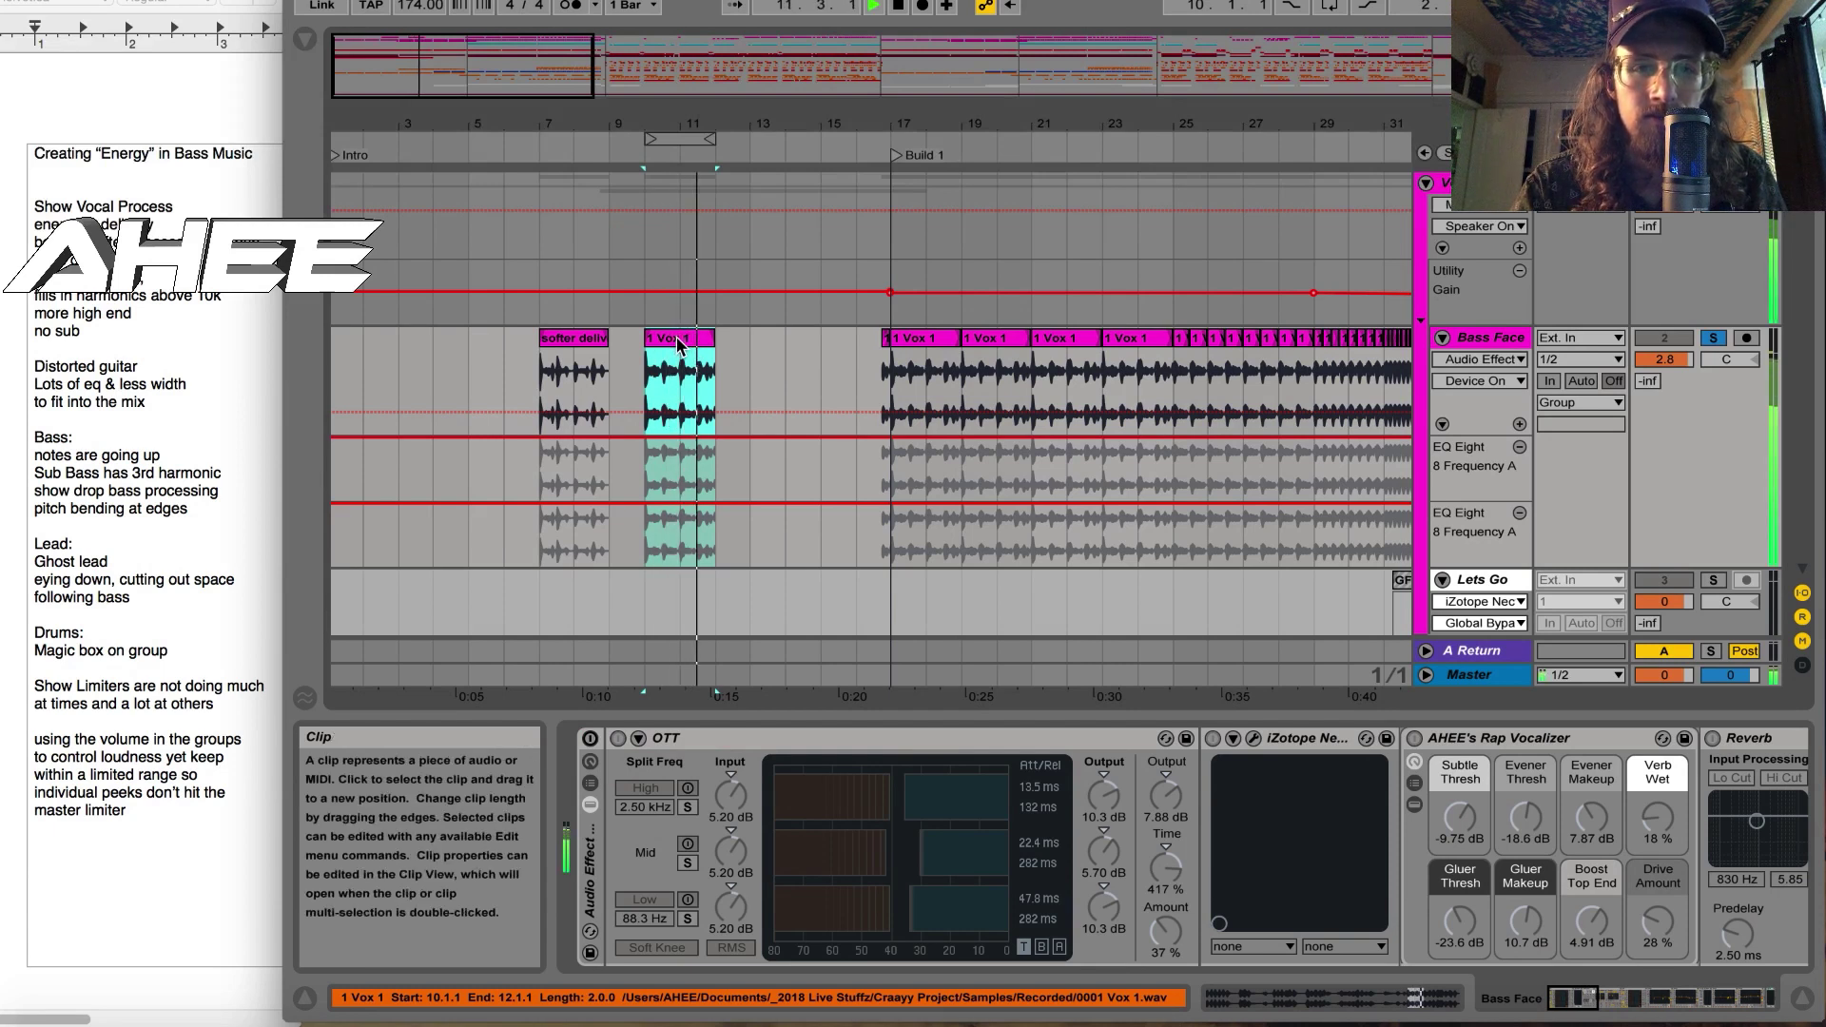
left_click(567, 338)
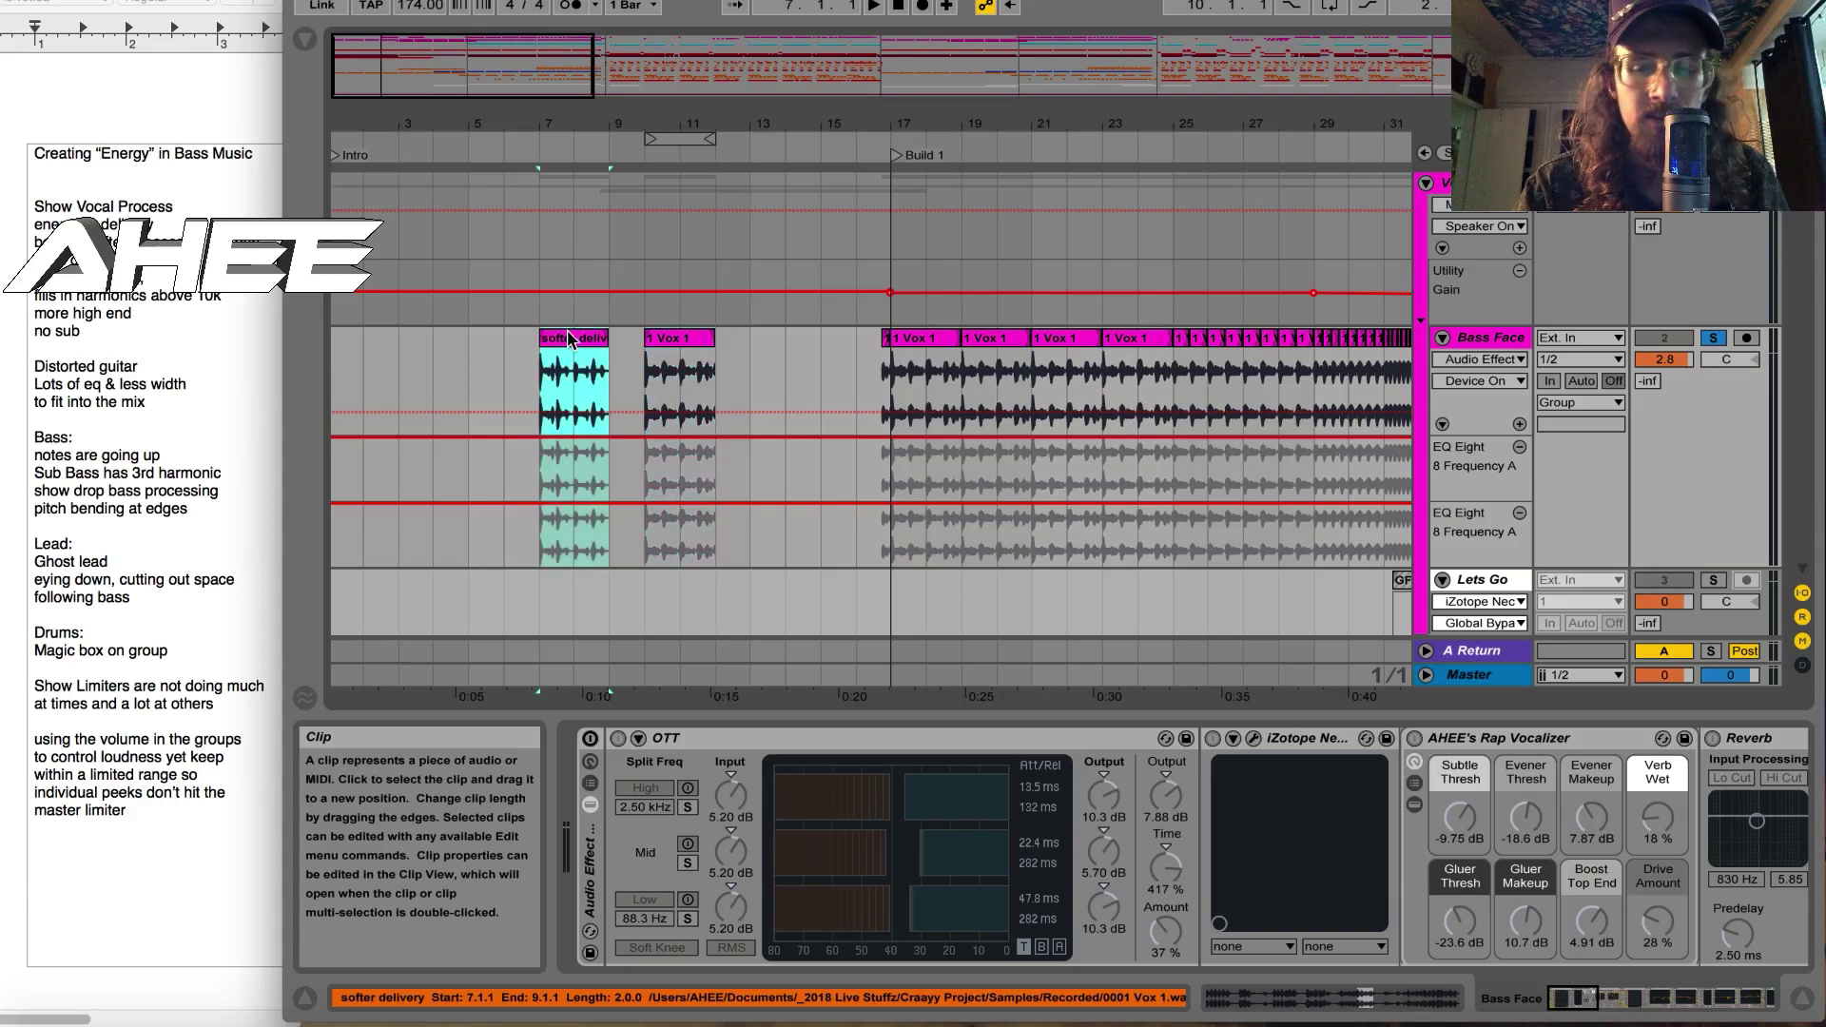
key("super+l")
key("space")
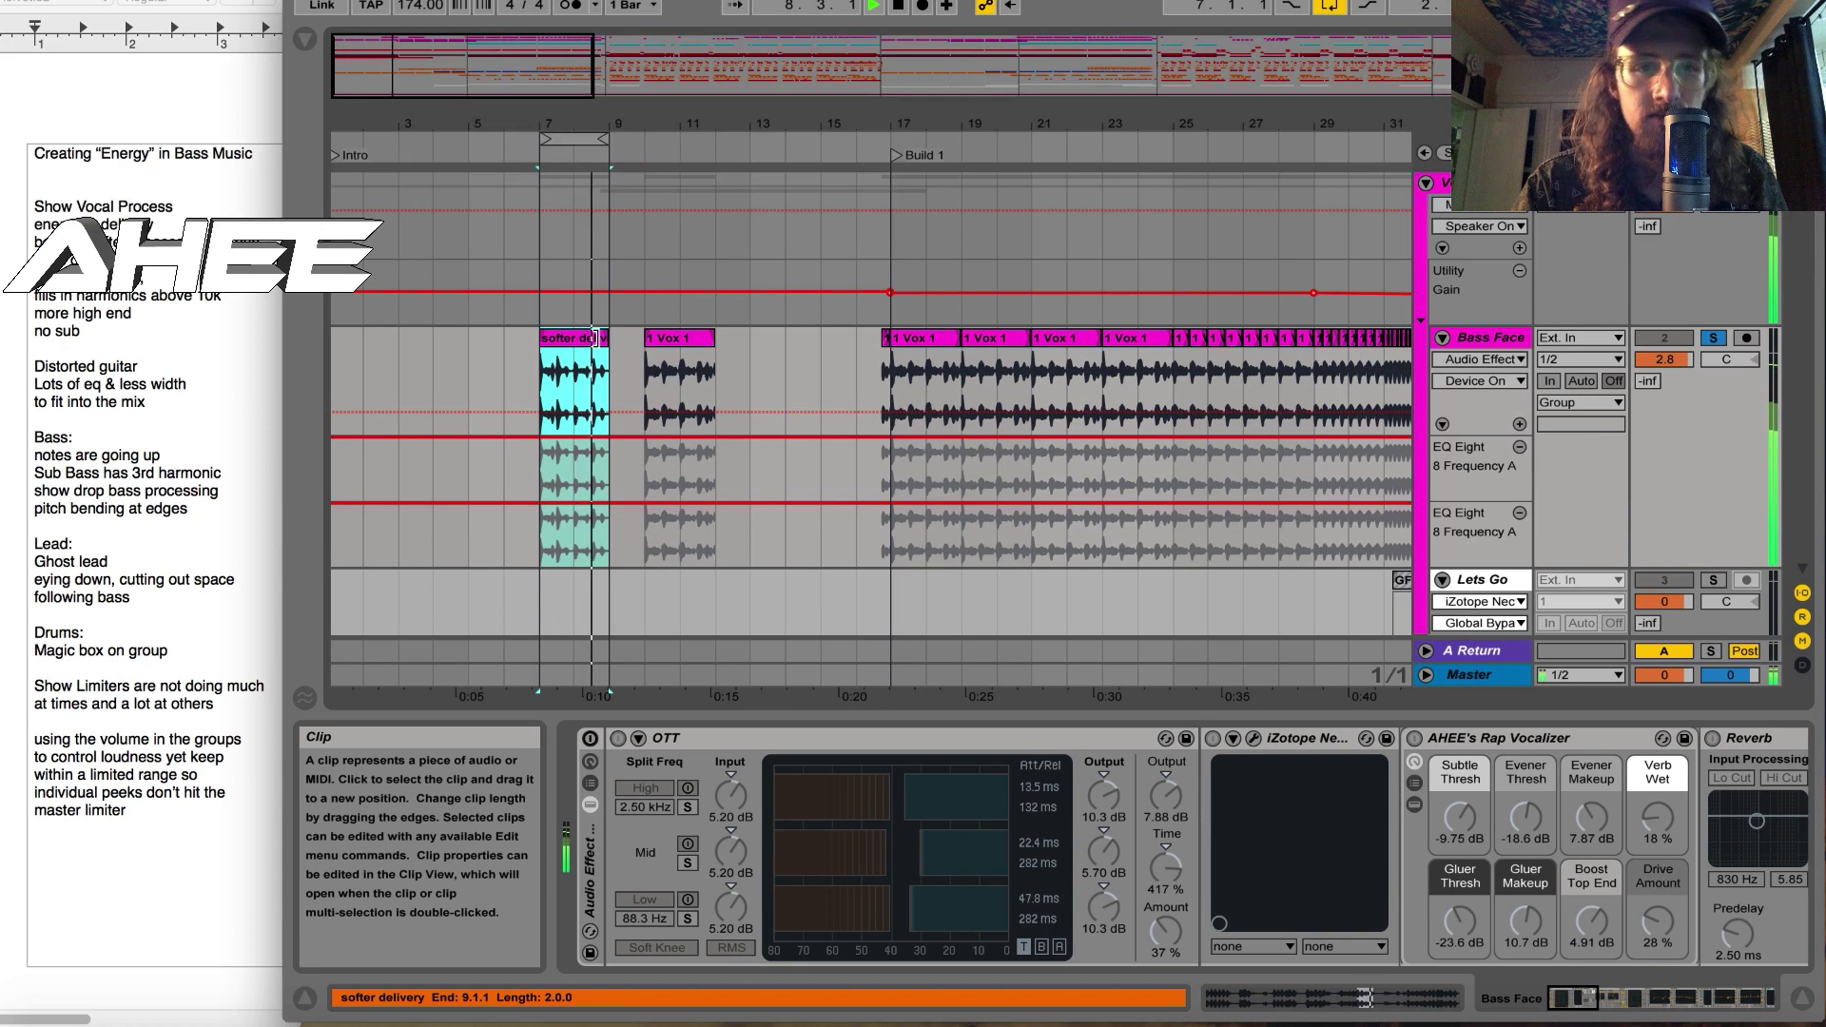
Step: Alternate looped playback between the bar 10 vocal and the softer delivery clip to compare the two takes, ending on the bar 10 clip
left_click(677, 340)
key("super+l")
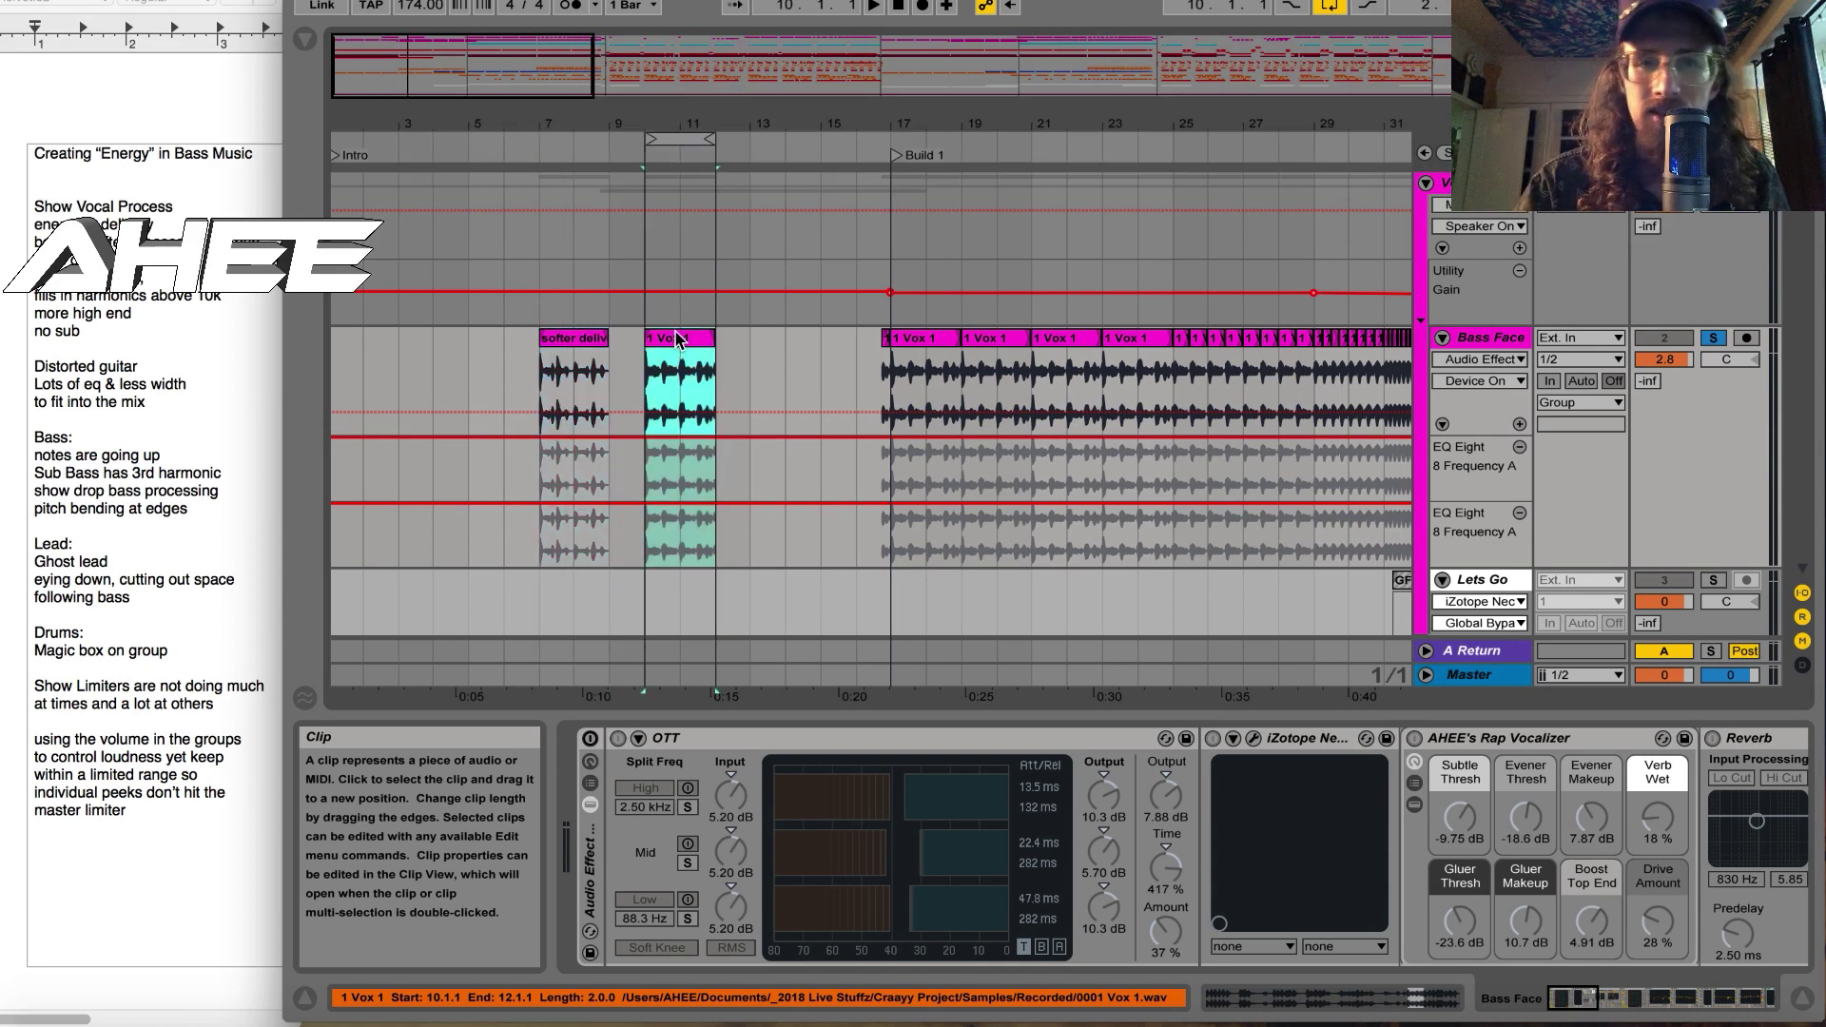
key("space")
left_click(575, 341)
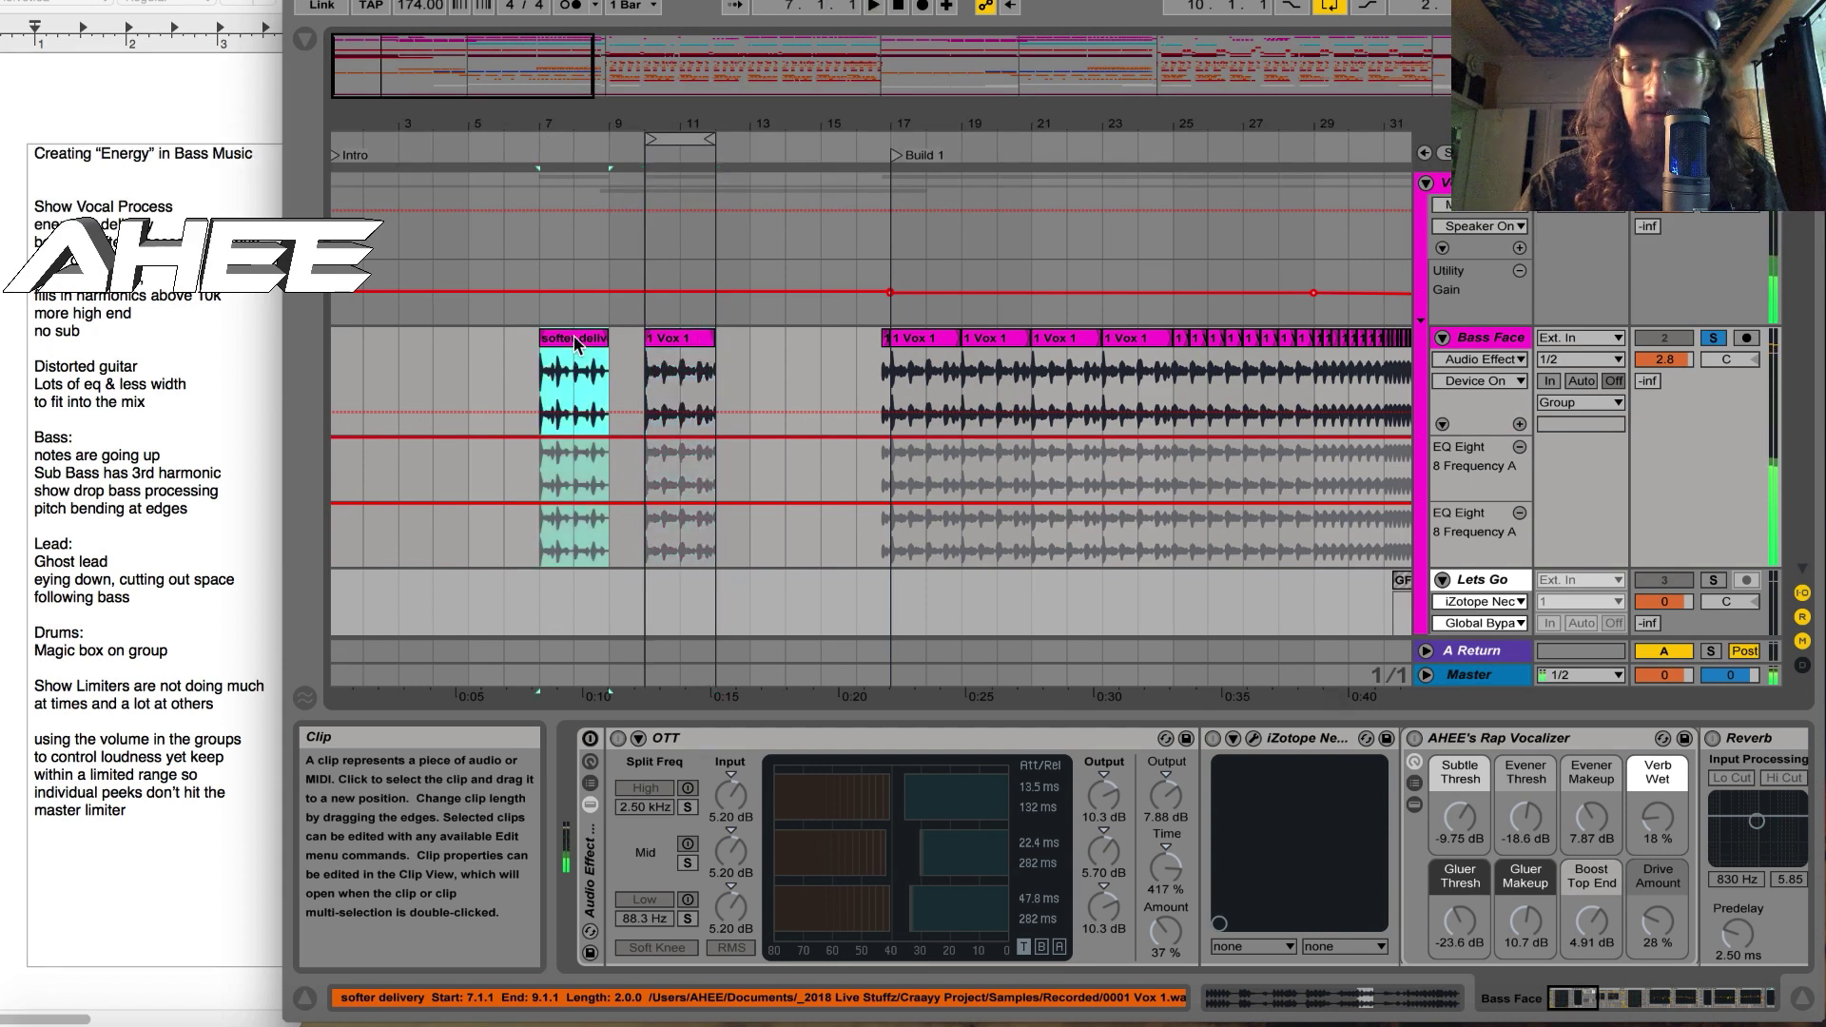
key("super+l")
key("space")
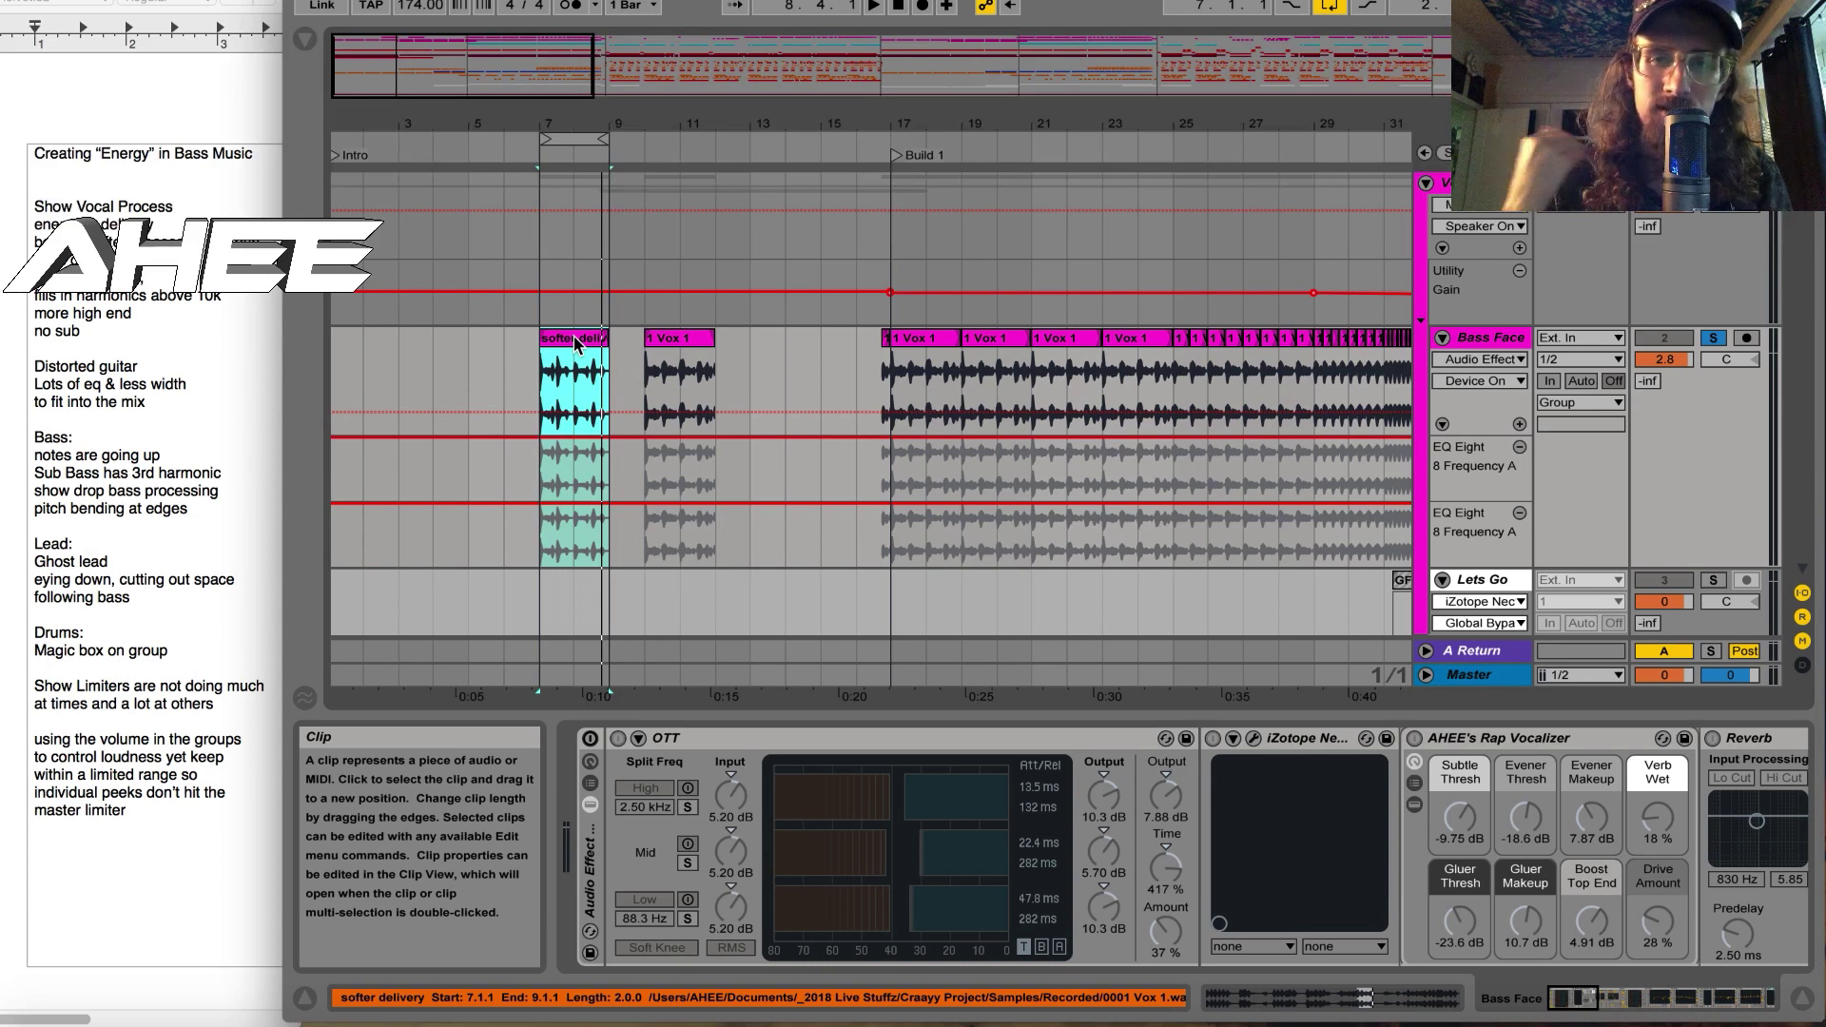
left_click(683, 341)
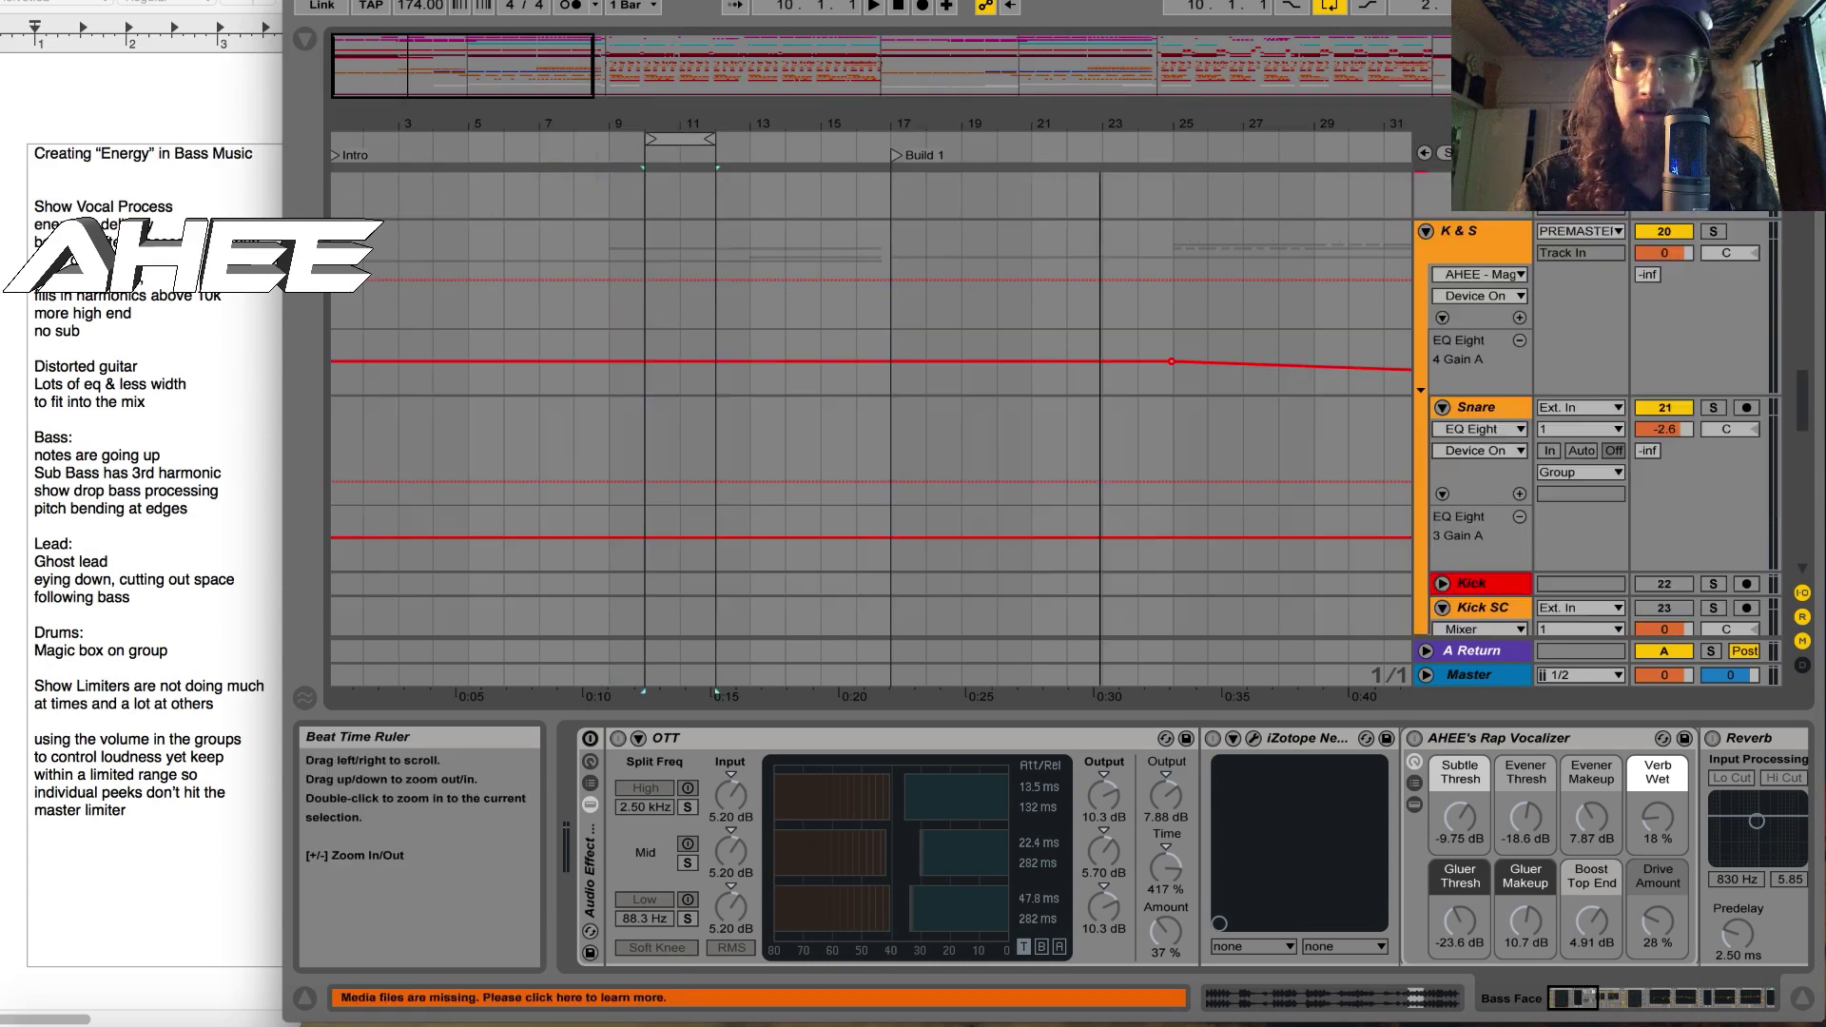
Step: Place the insert mark at the start of Drop 1 on the K & S group and solo the group
left_click_drag(818, 124, 818, 72)
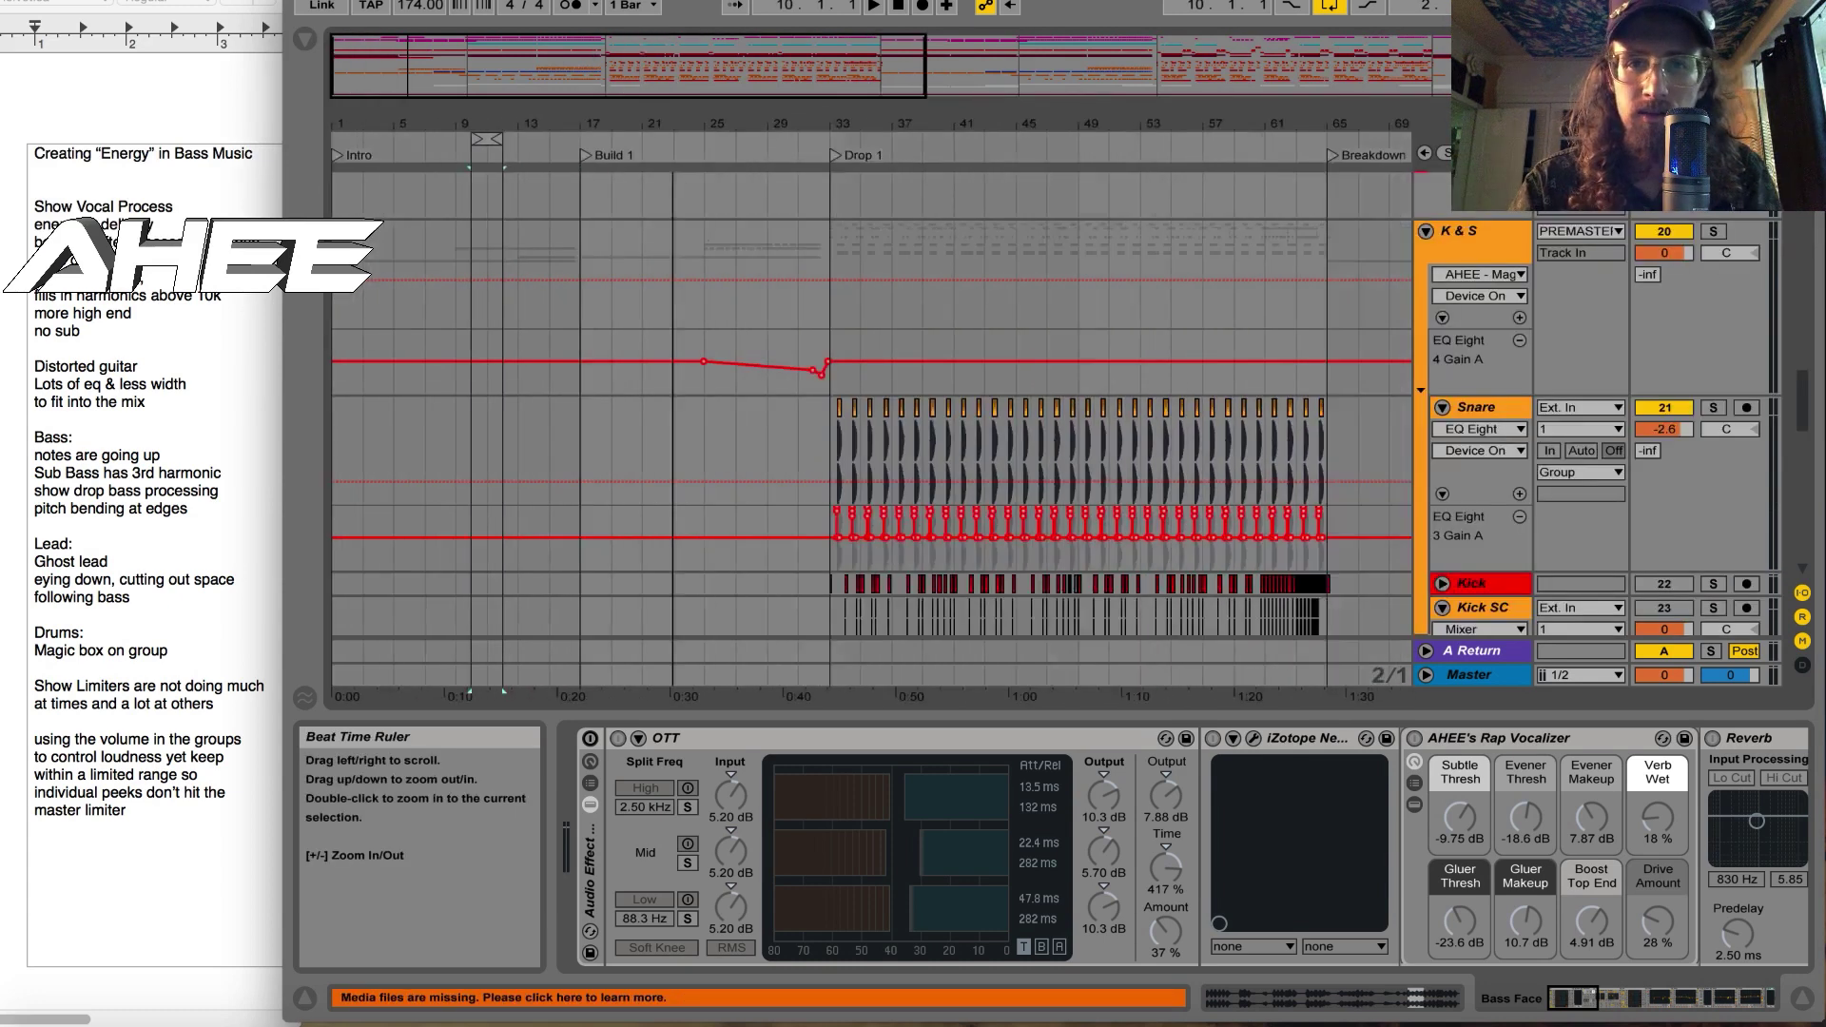
left_click(829, 247)
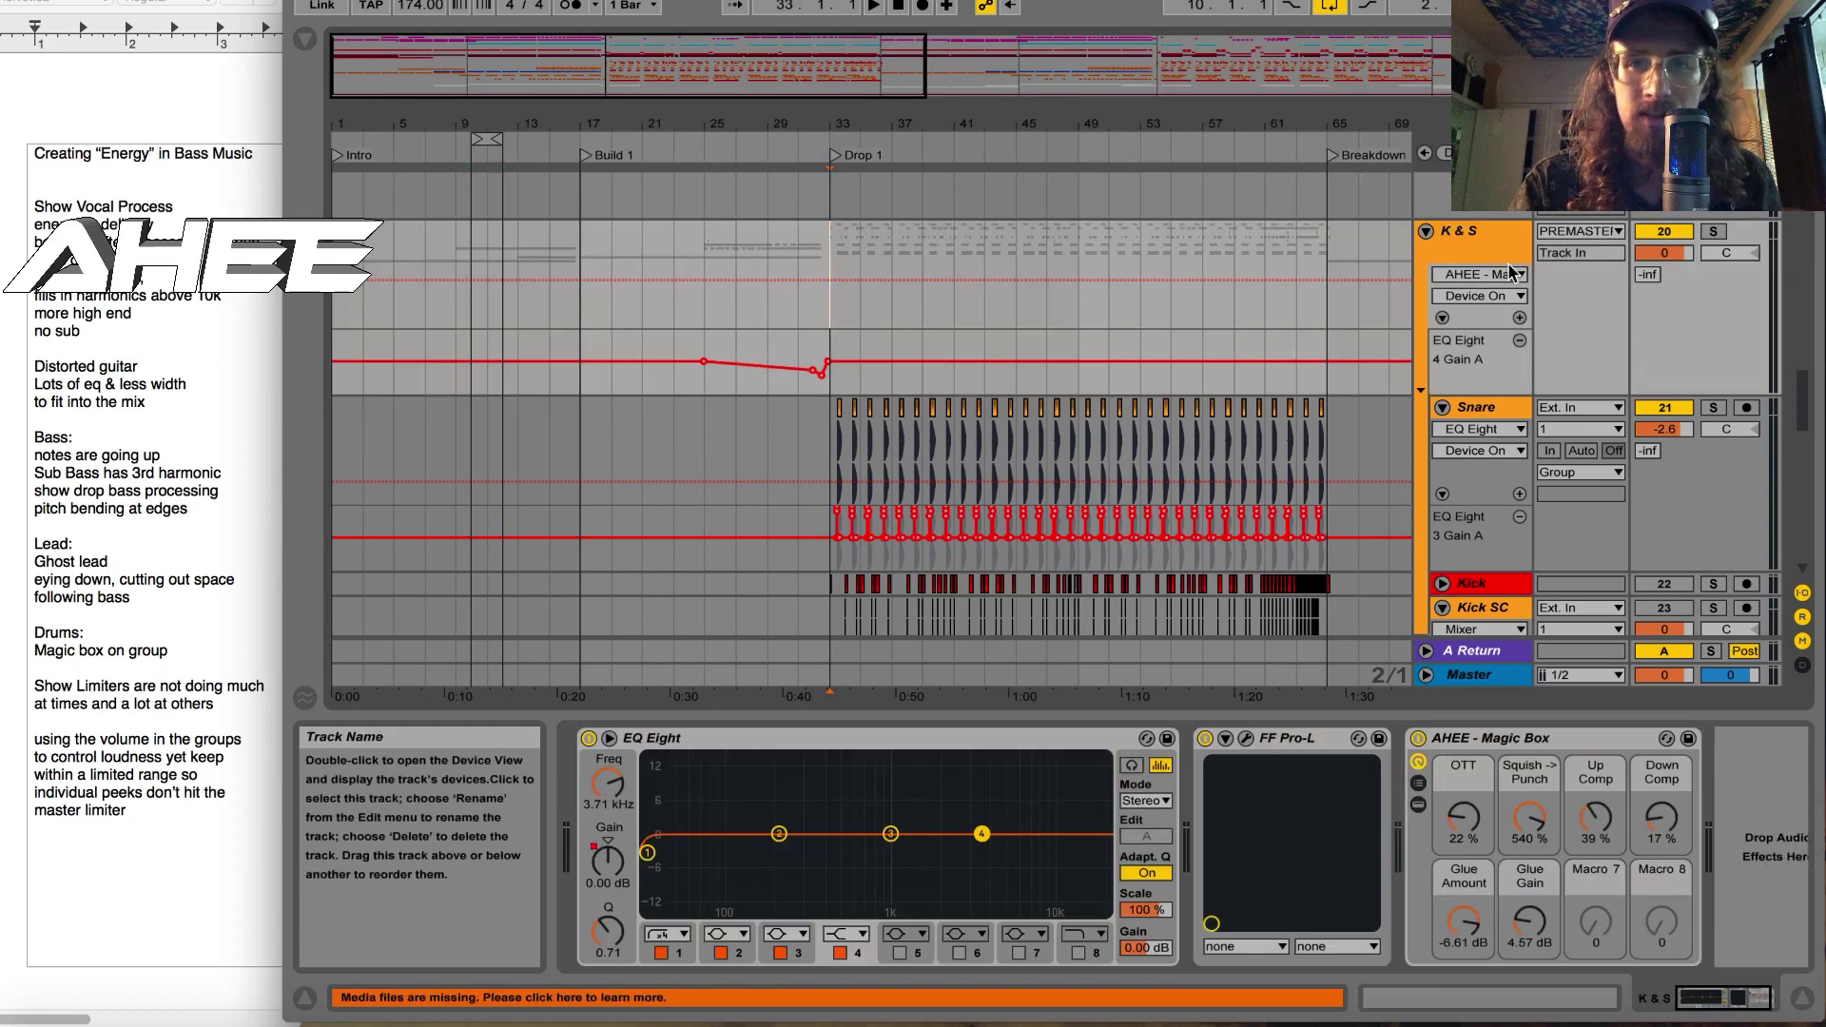
left_click(1713, 231)
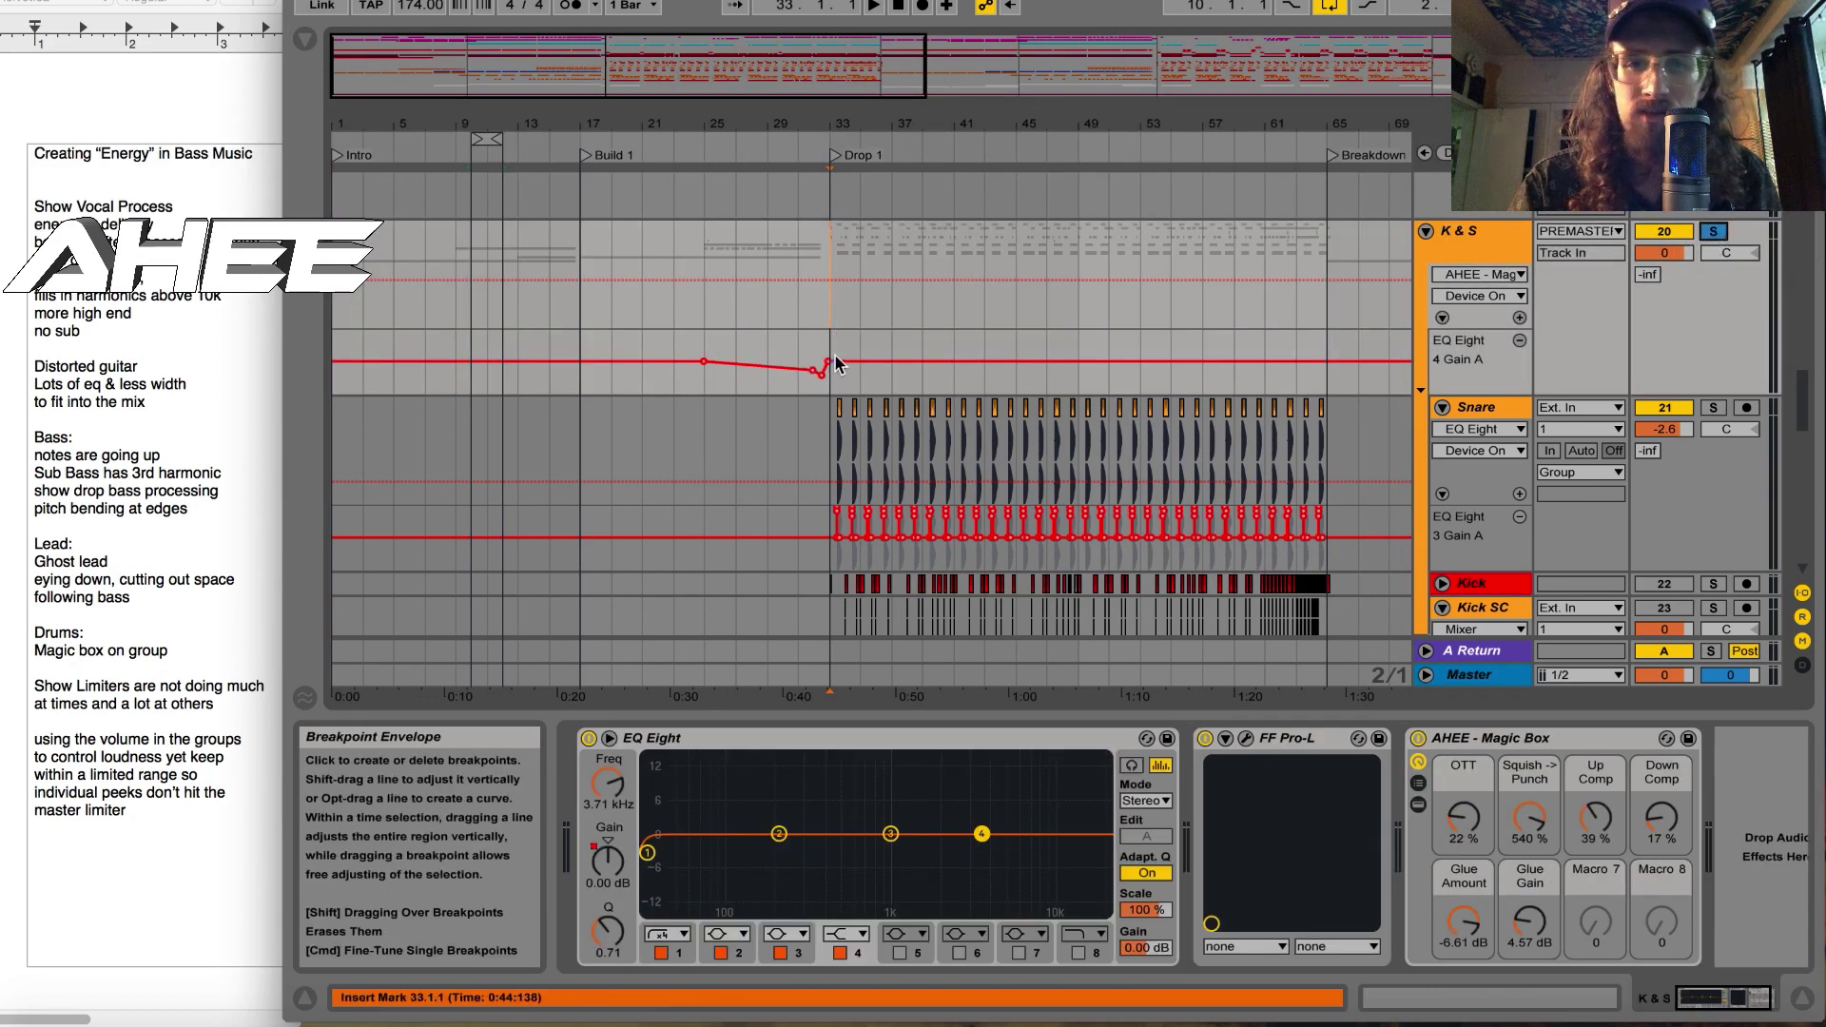
Step: Examine AHEE - Magic Box and FF Pro-L in the K & S group's device chain and open the Pro-L plugin window
left_click(1490, 742)
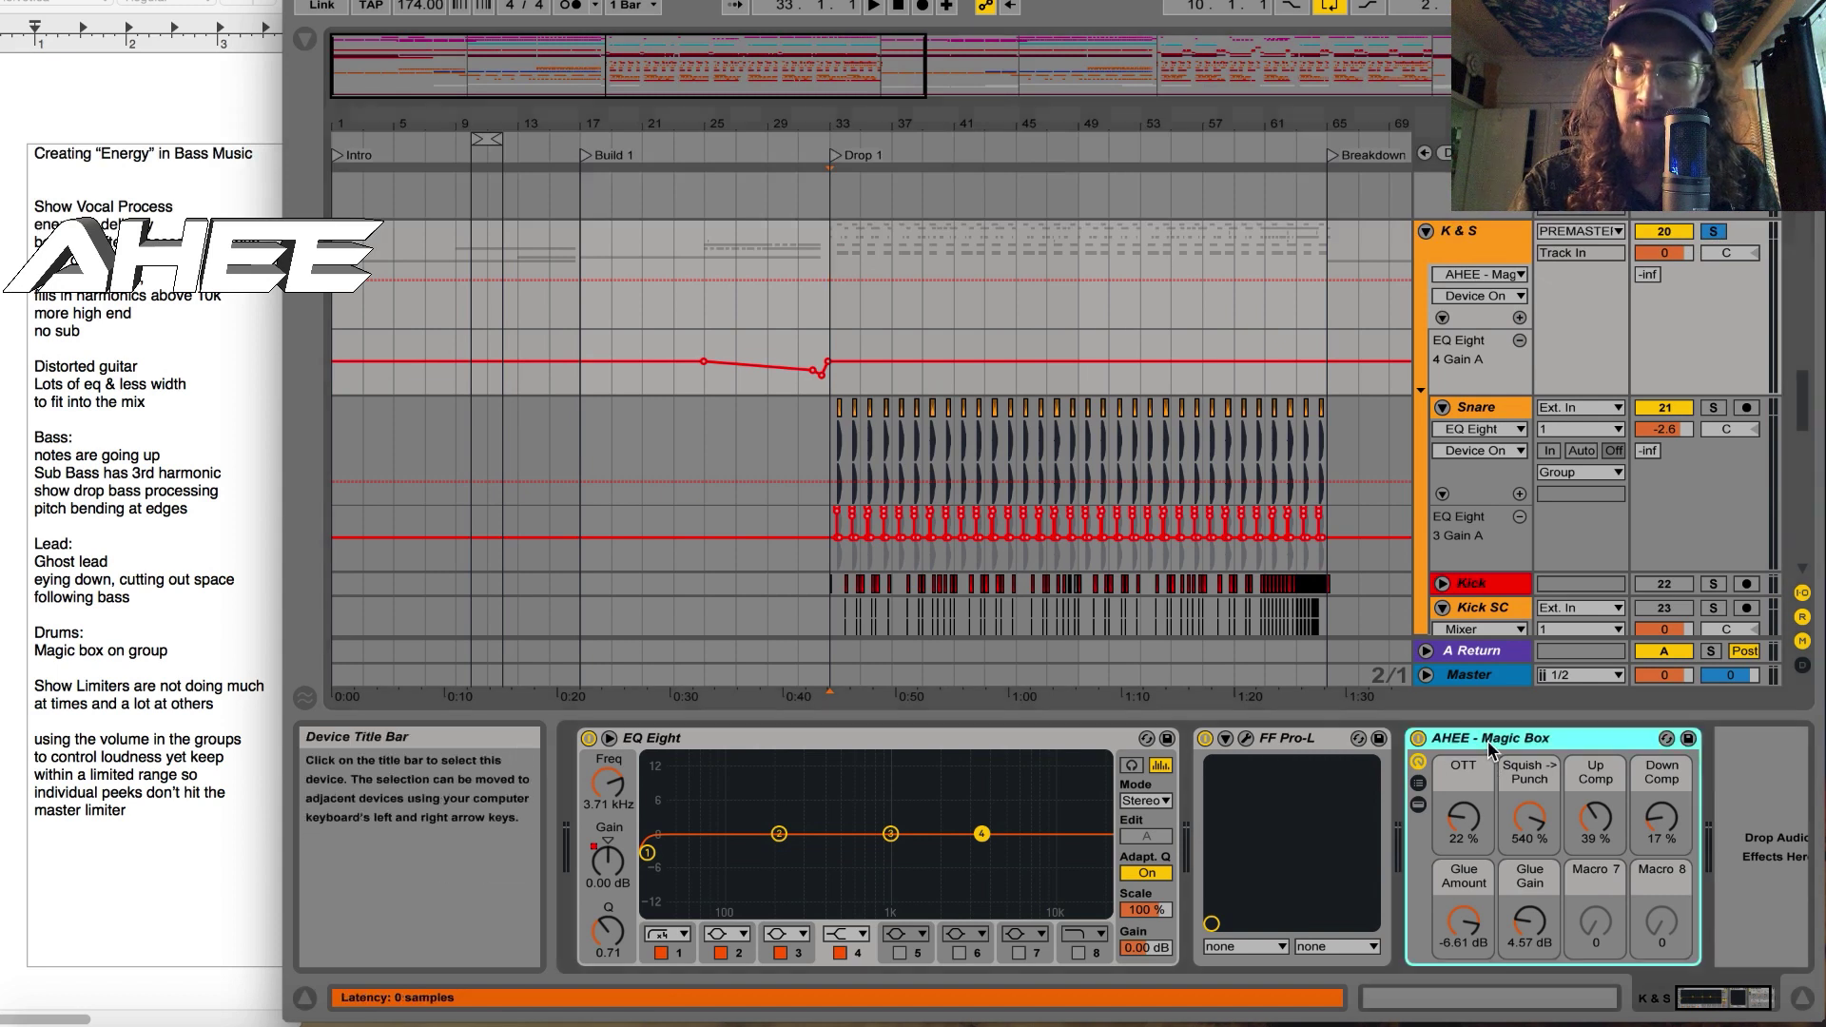
left_click(1317, 740)
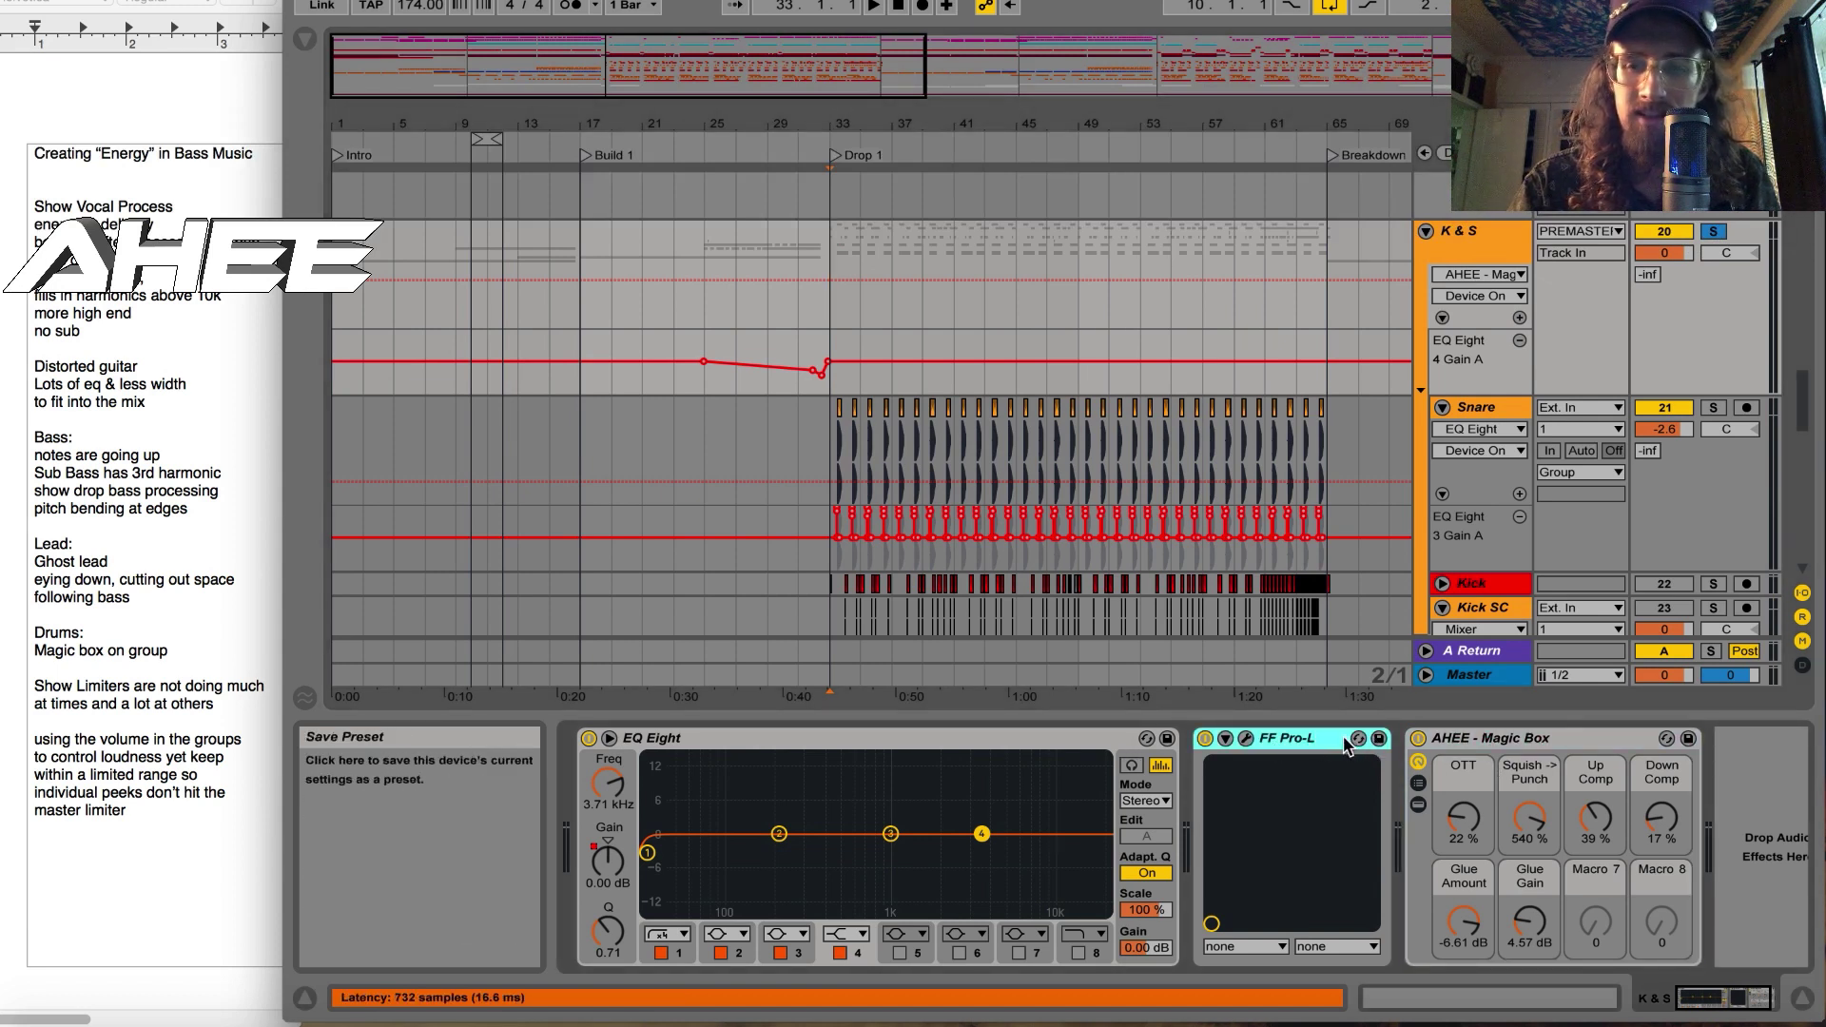
left_click(1546, 750)
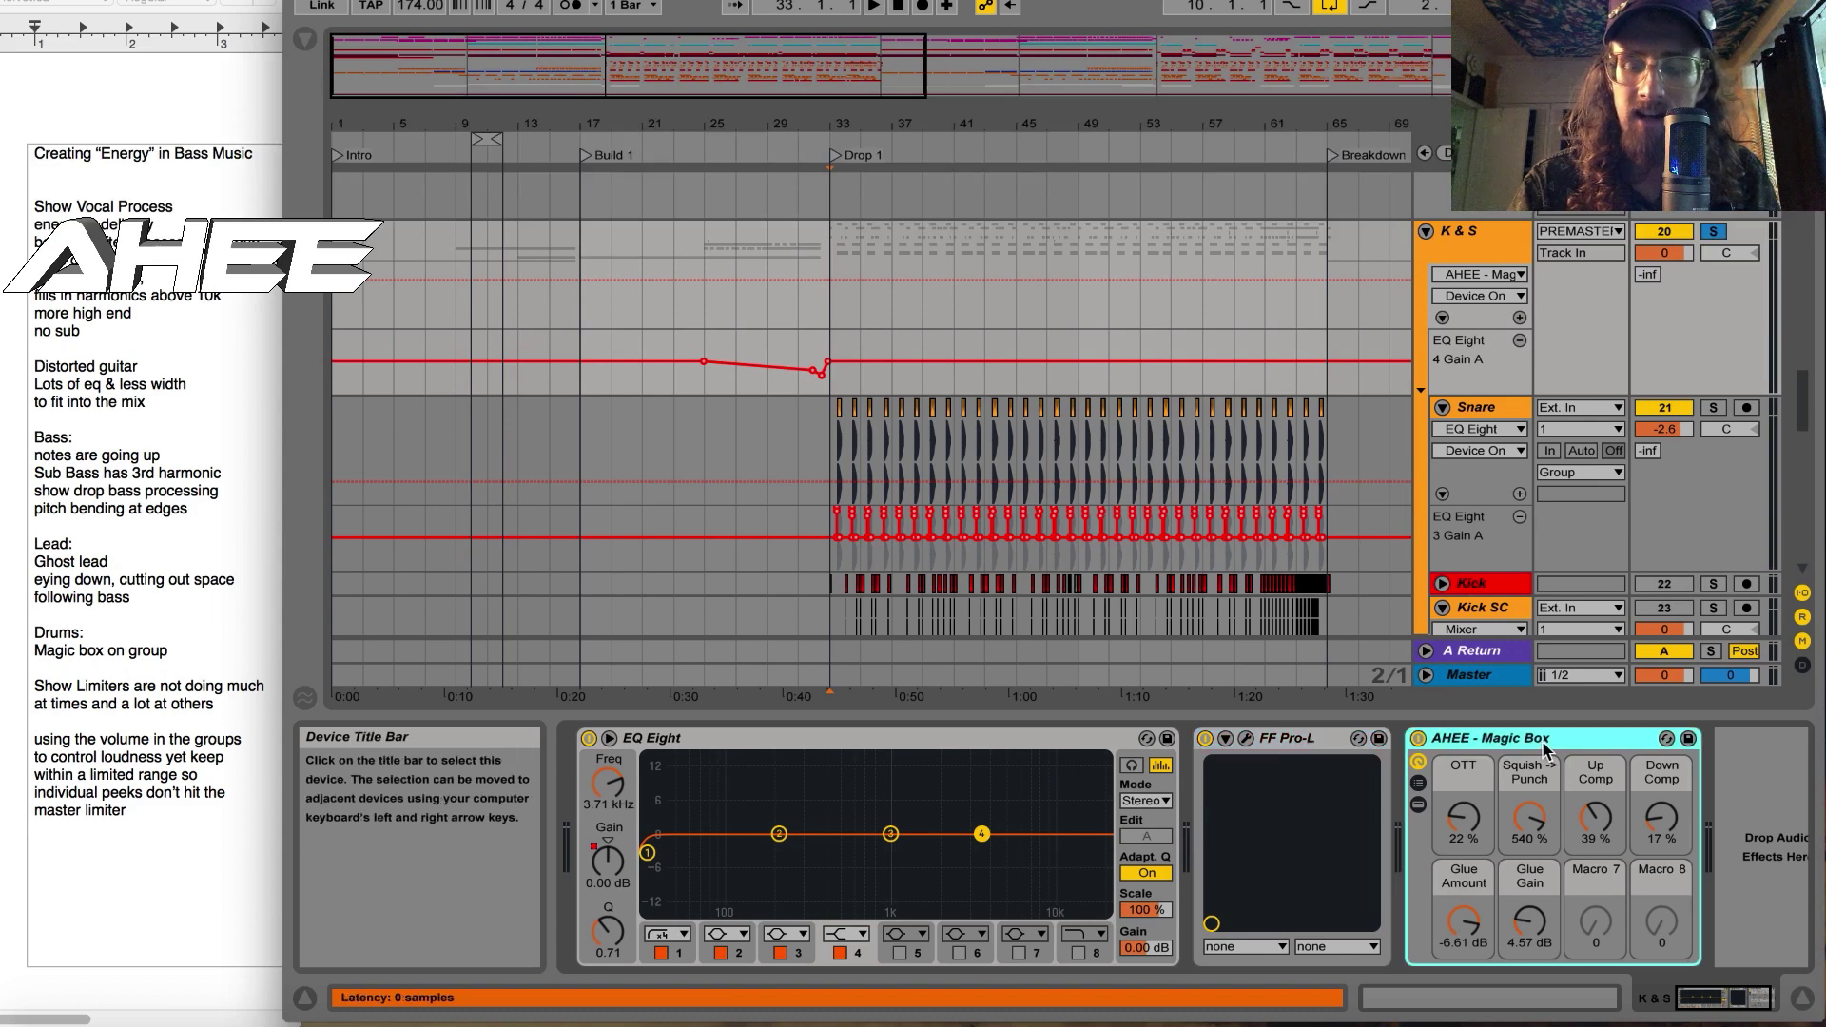
left_click(1245, 738)
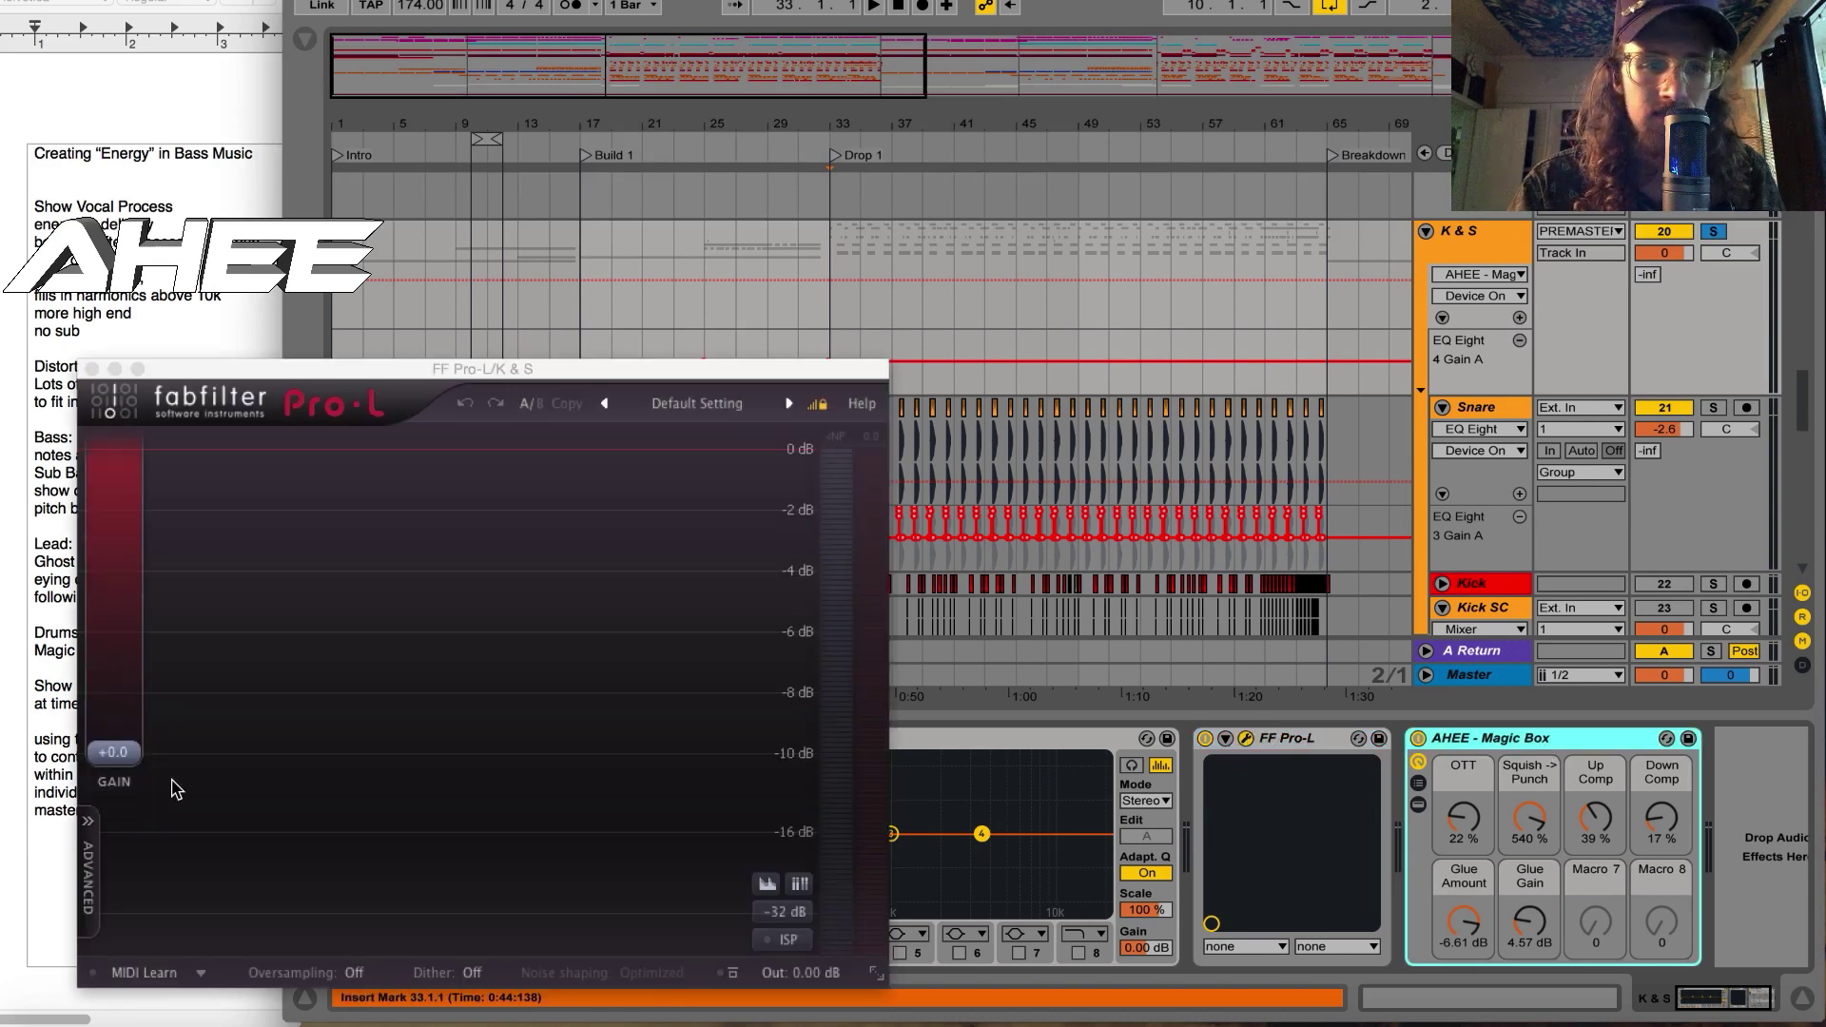
Step: Play the soloed K & S group from Drop 1 and watch the gain reduction in FF Pro-L
left_click(827, 272)
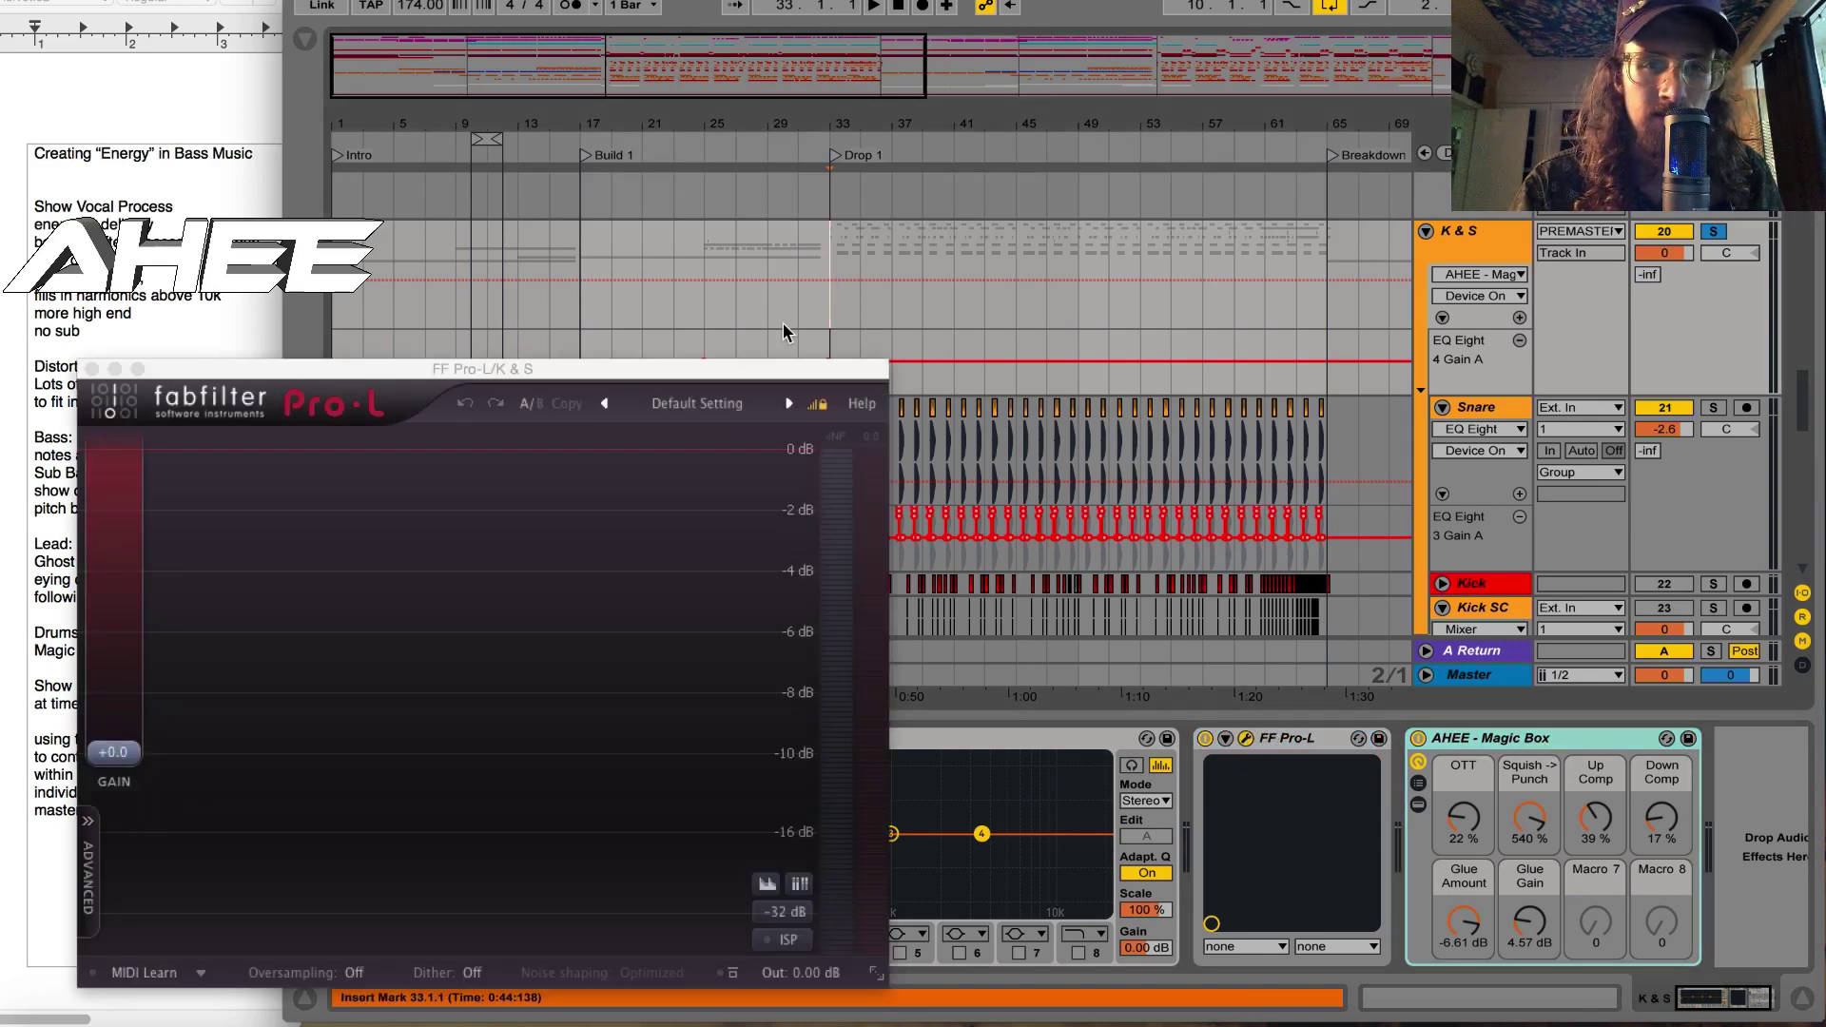
key("space")
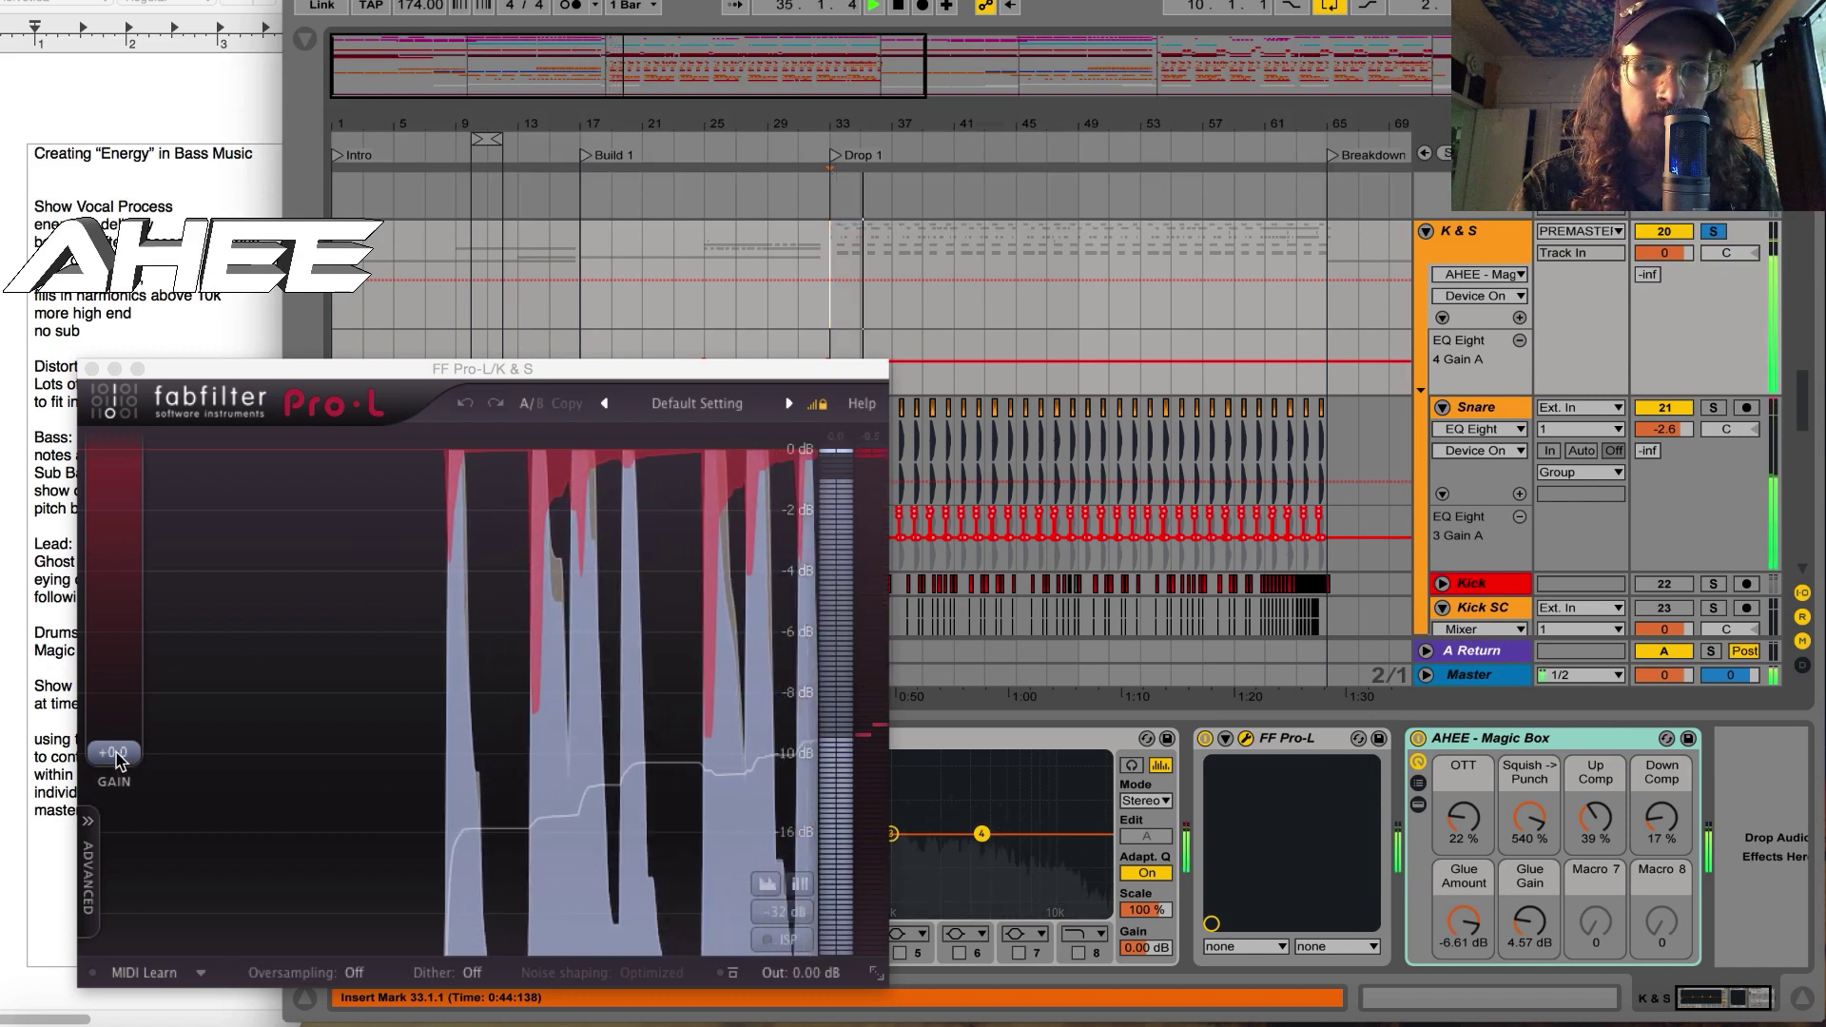
key("space")
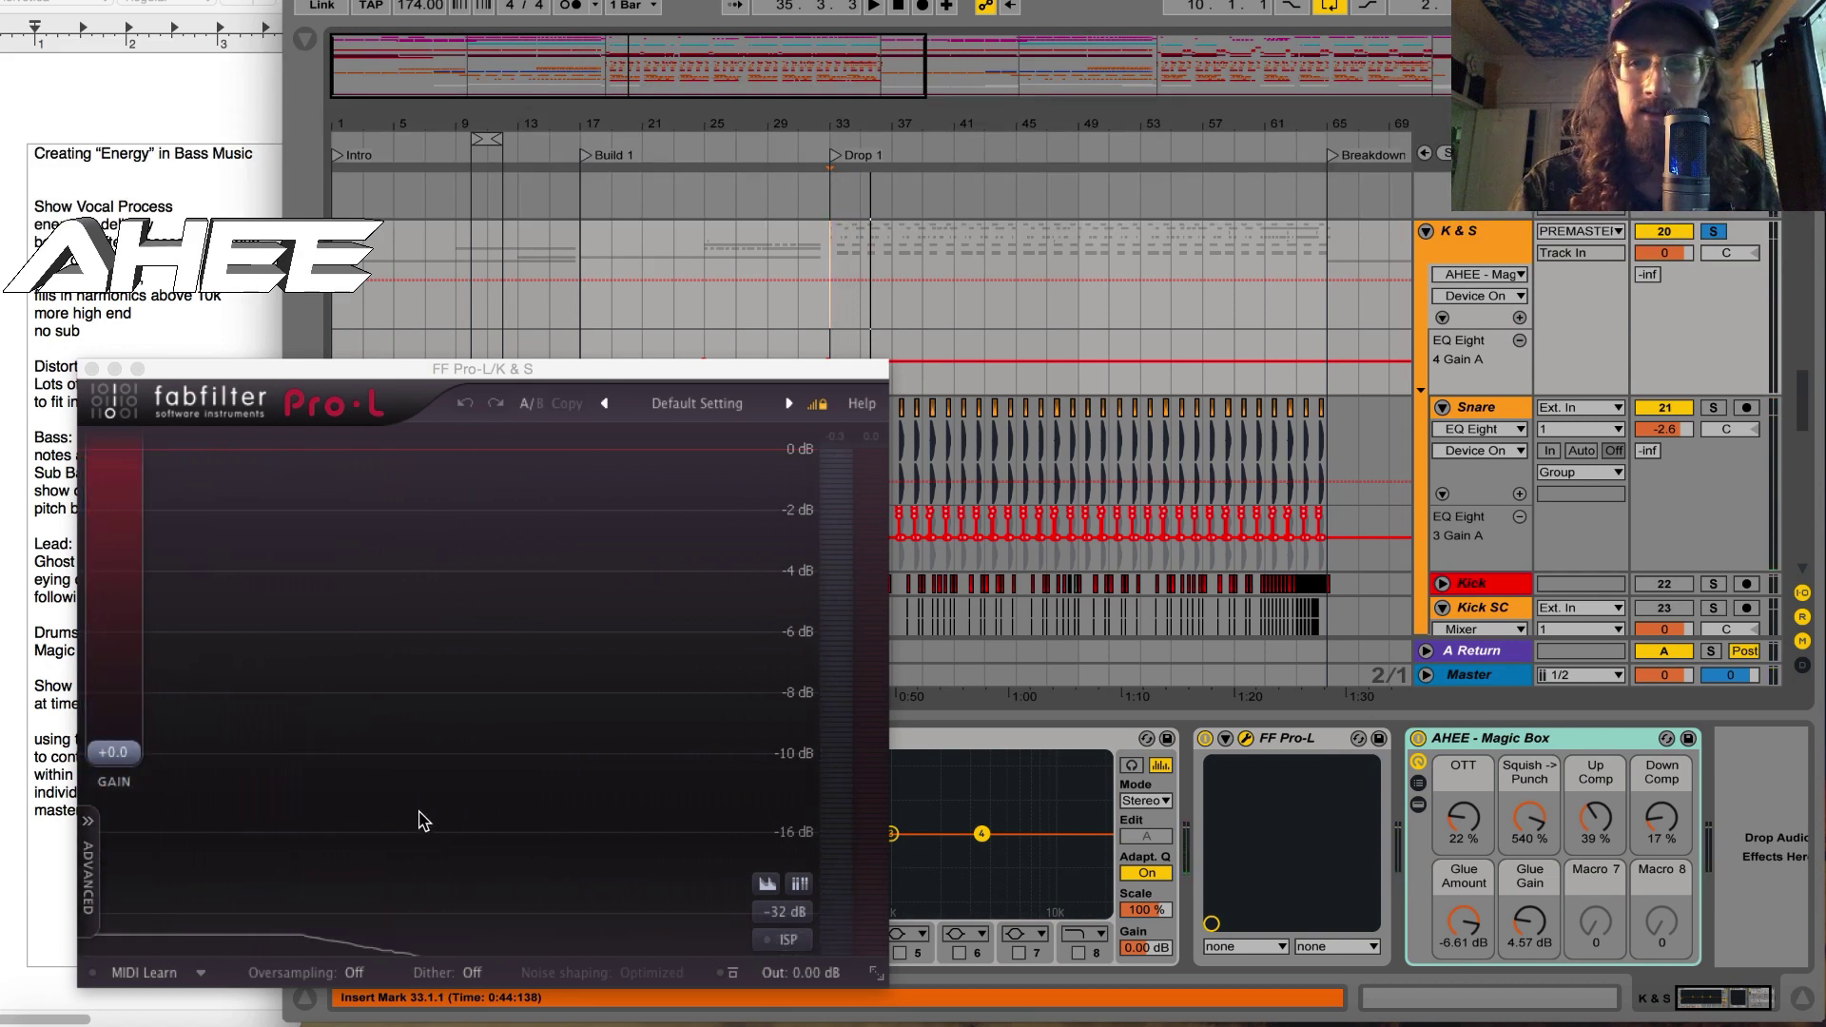
Step: Play the K & S drums with AHEE - Magic Box bypassed and enabled, comparing the limiting in FF Pro-L
key("space")
left_click(1419, 740)
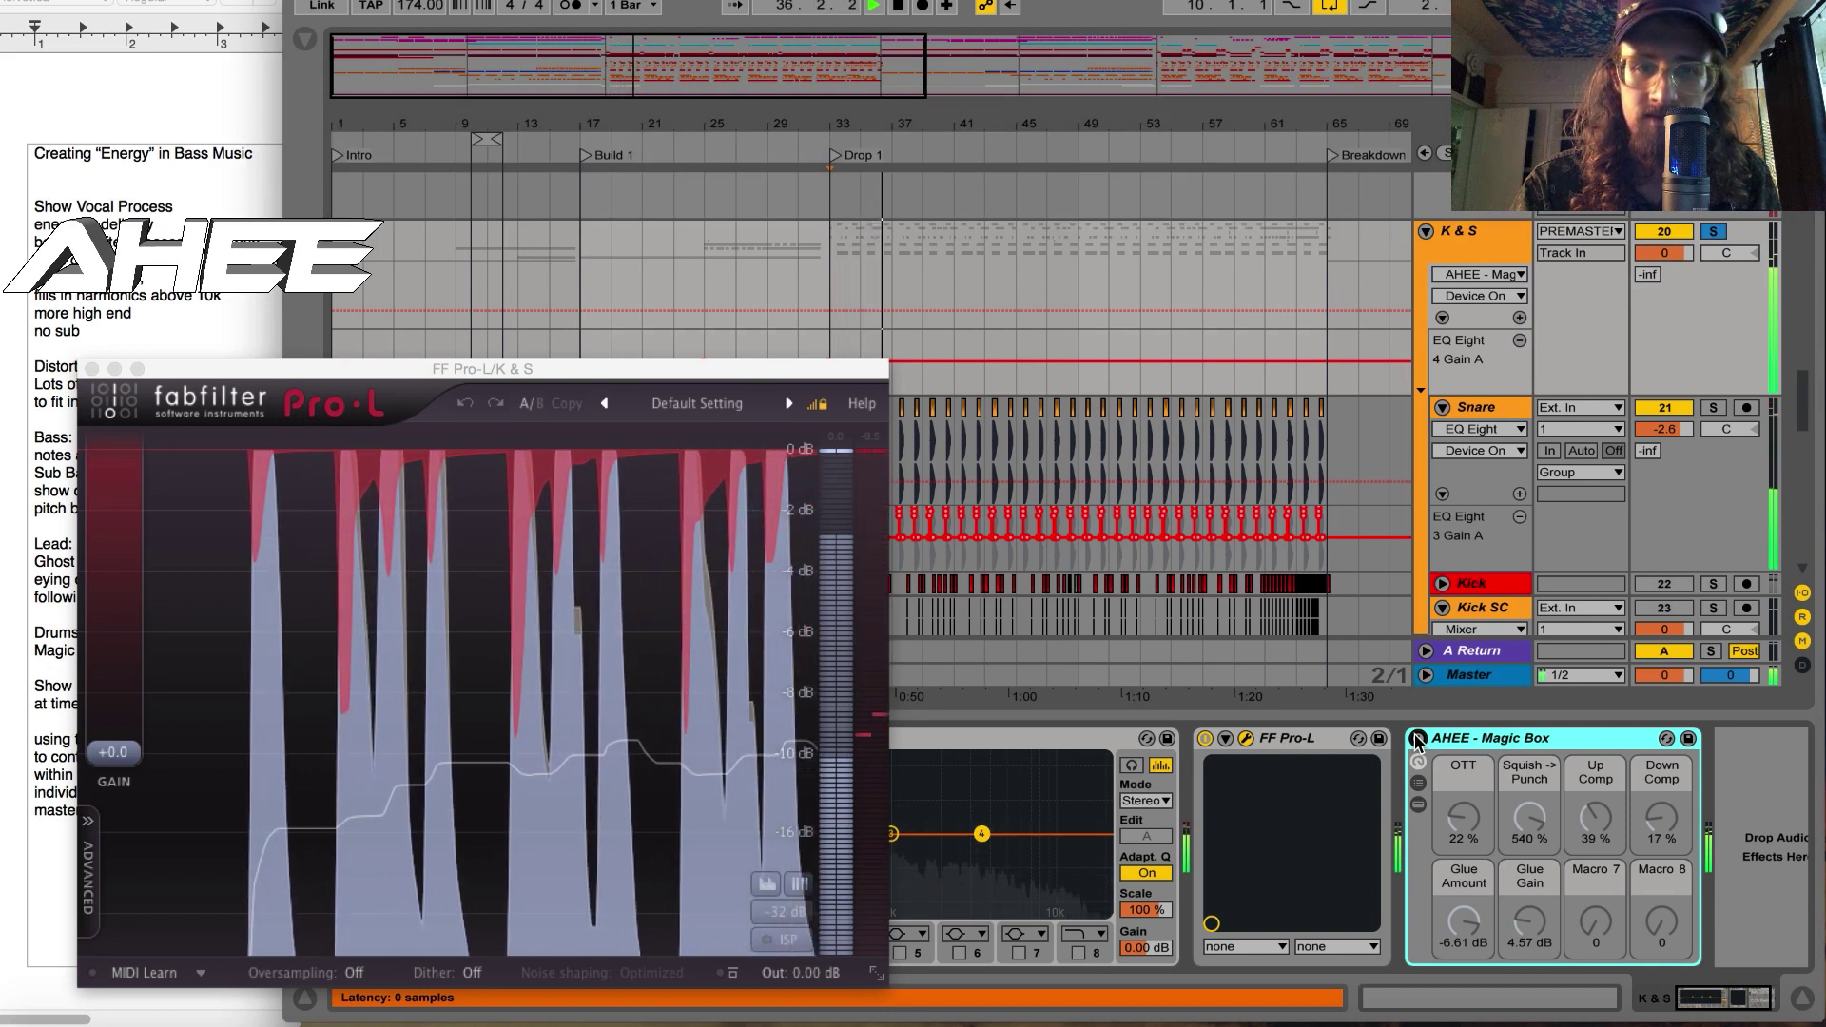
left_click(1419, 739)
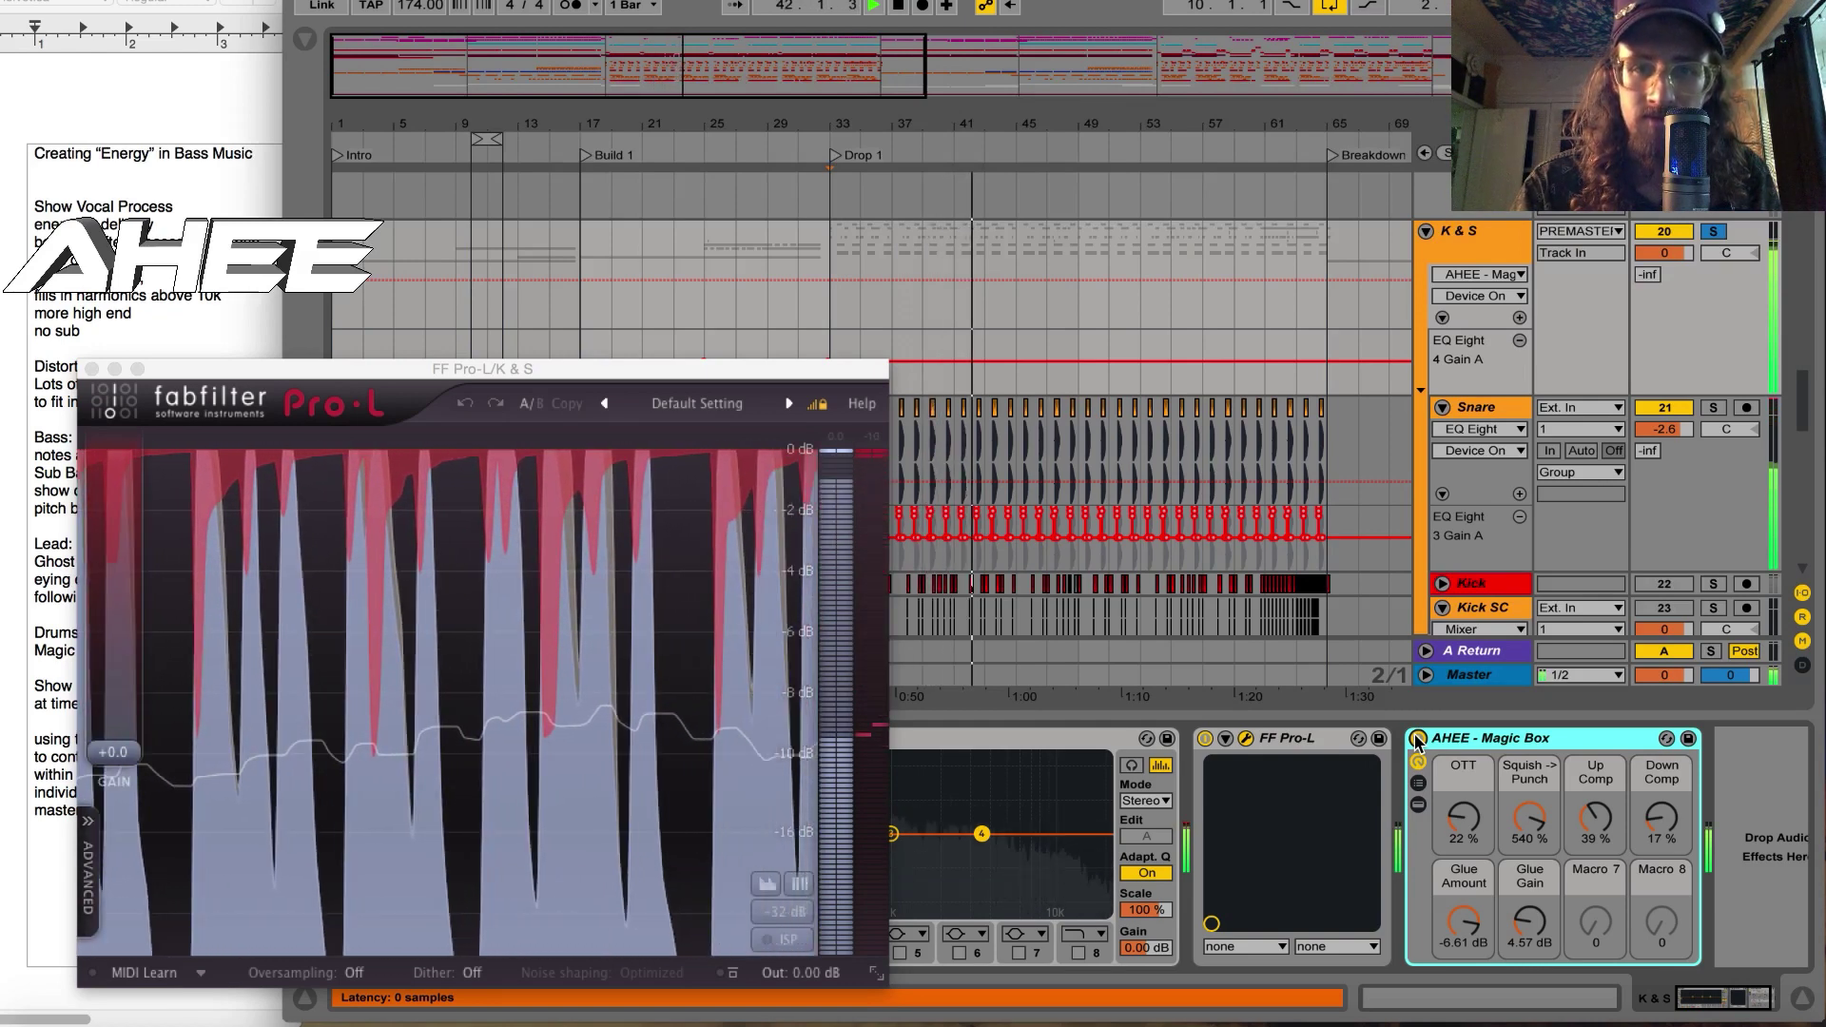
left_click(1417, 740)
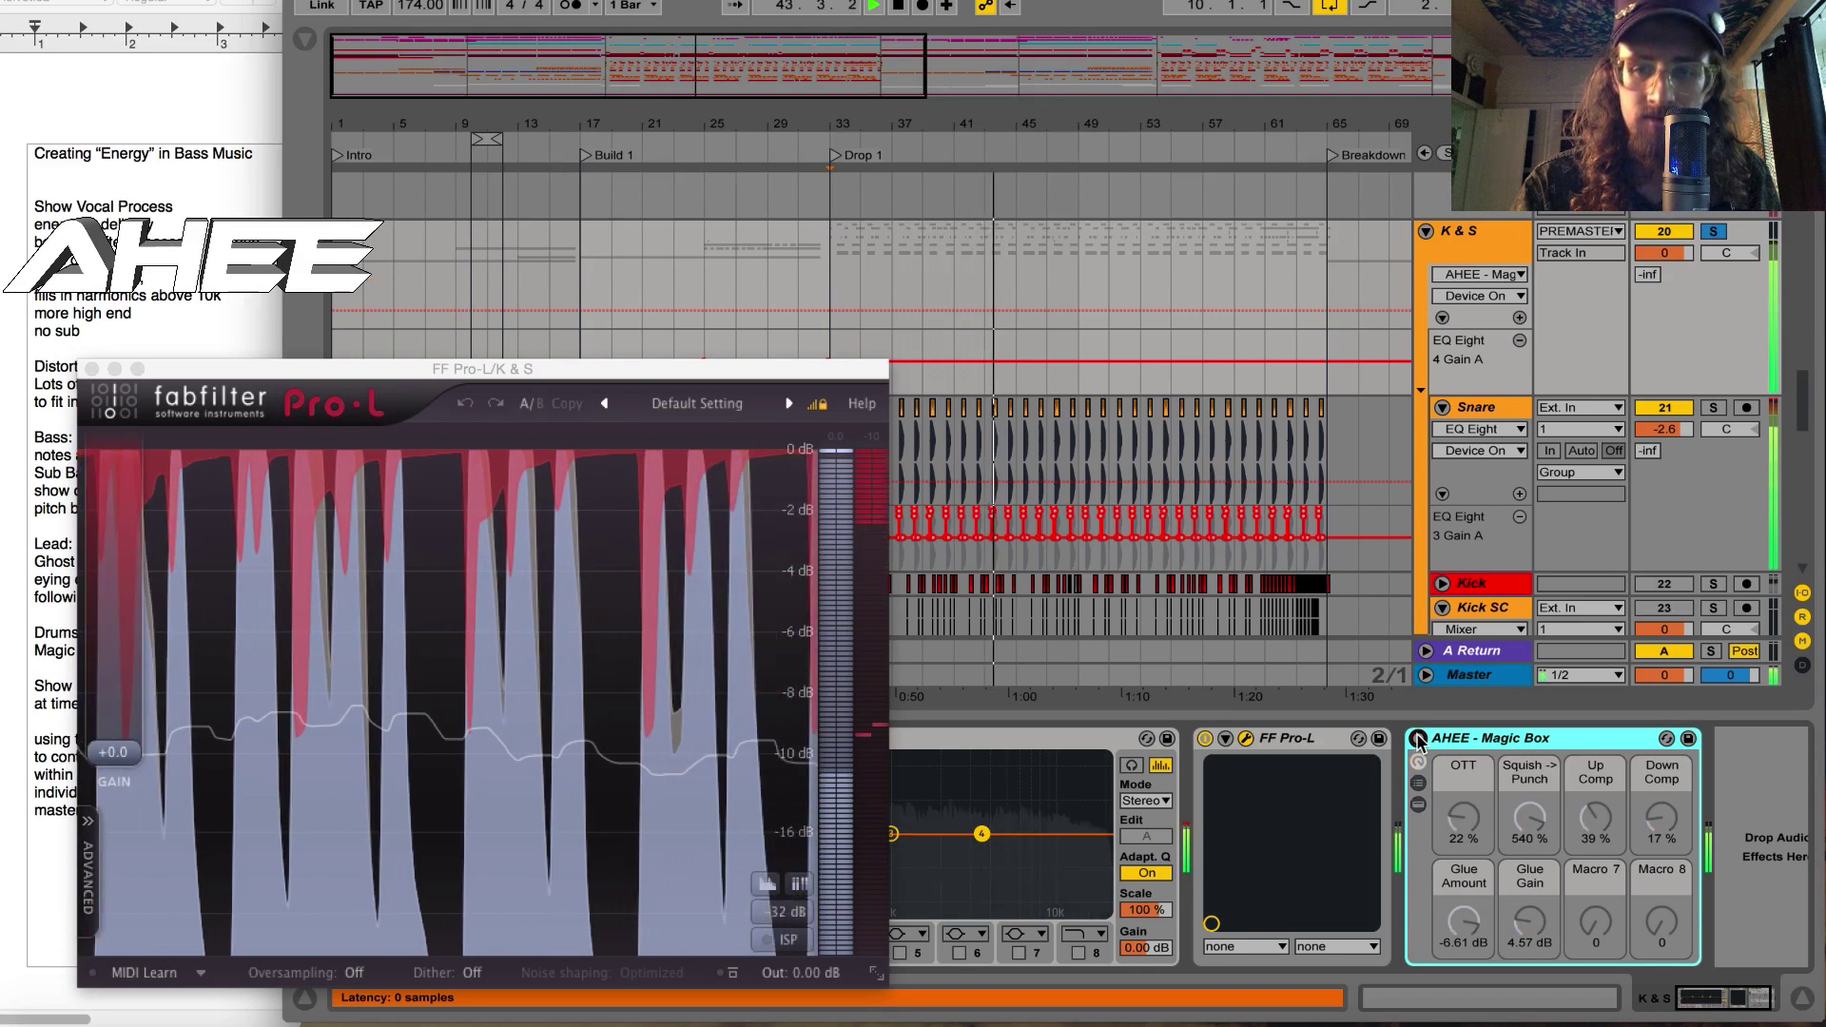
key("space")
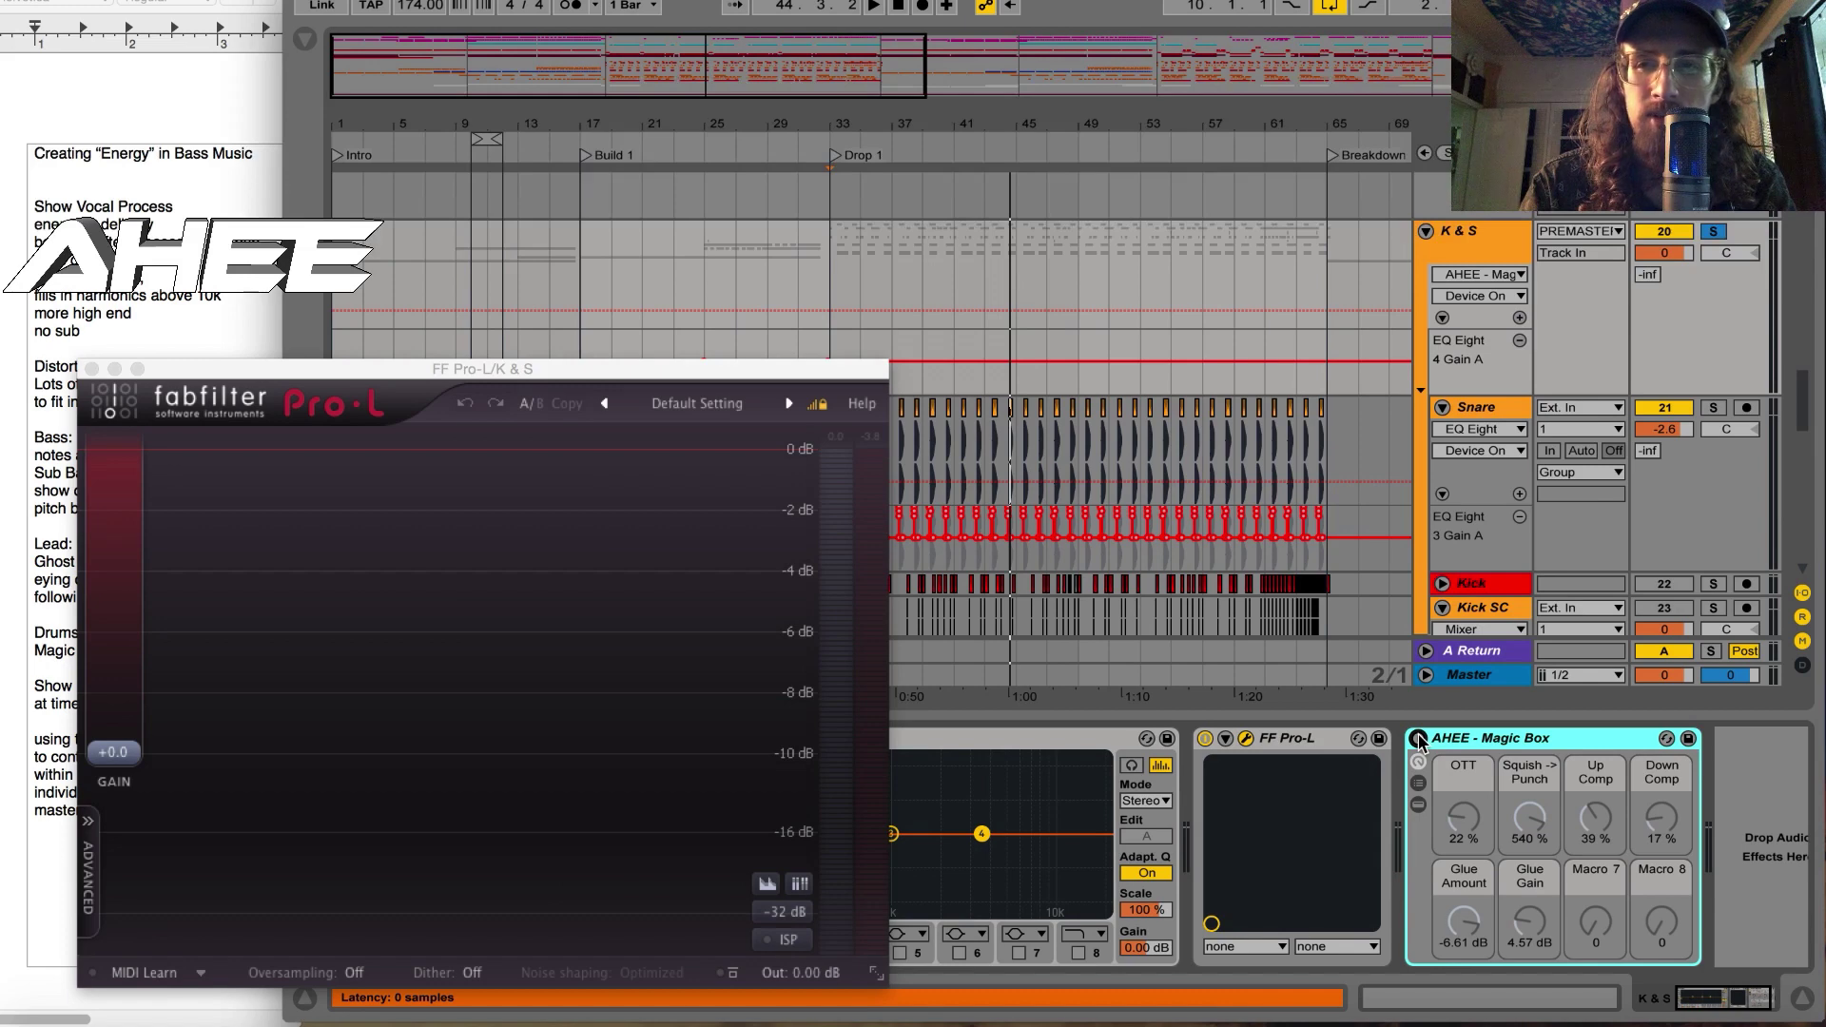
Step: Unfold the Top Drums group to show its Perc and Crash tracks
scroll(693, 386, "down", 5)
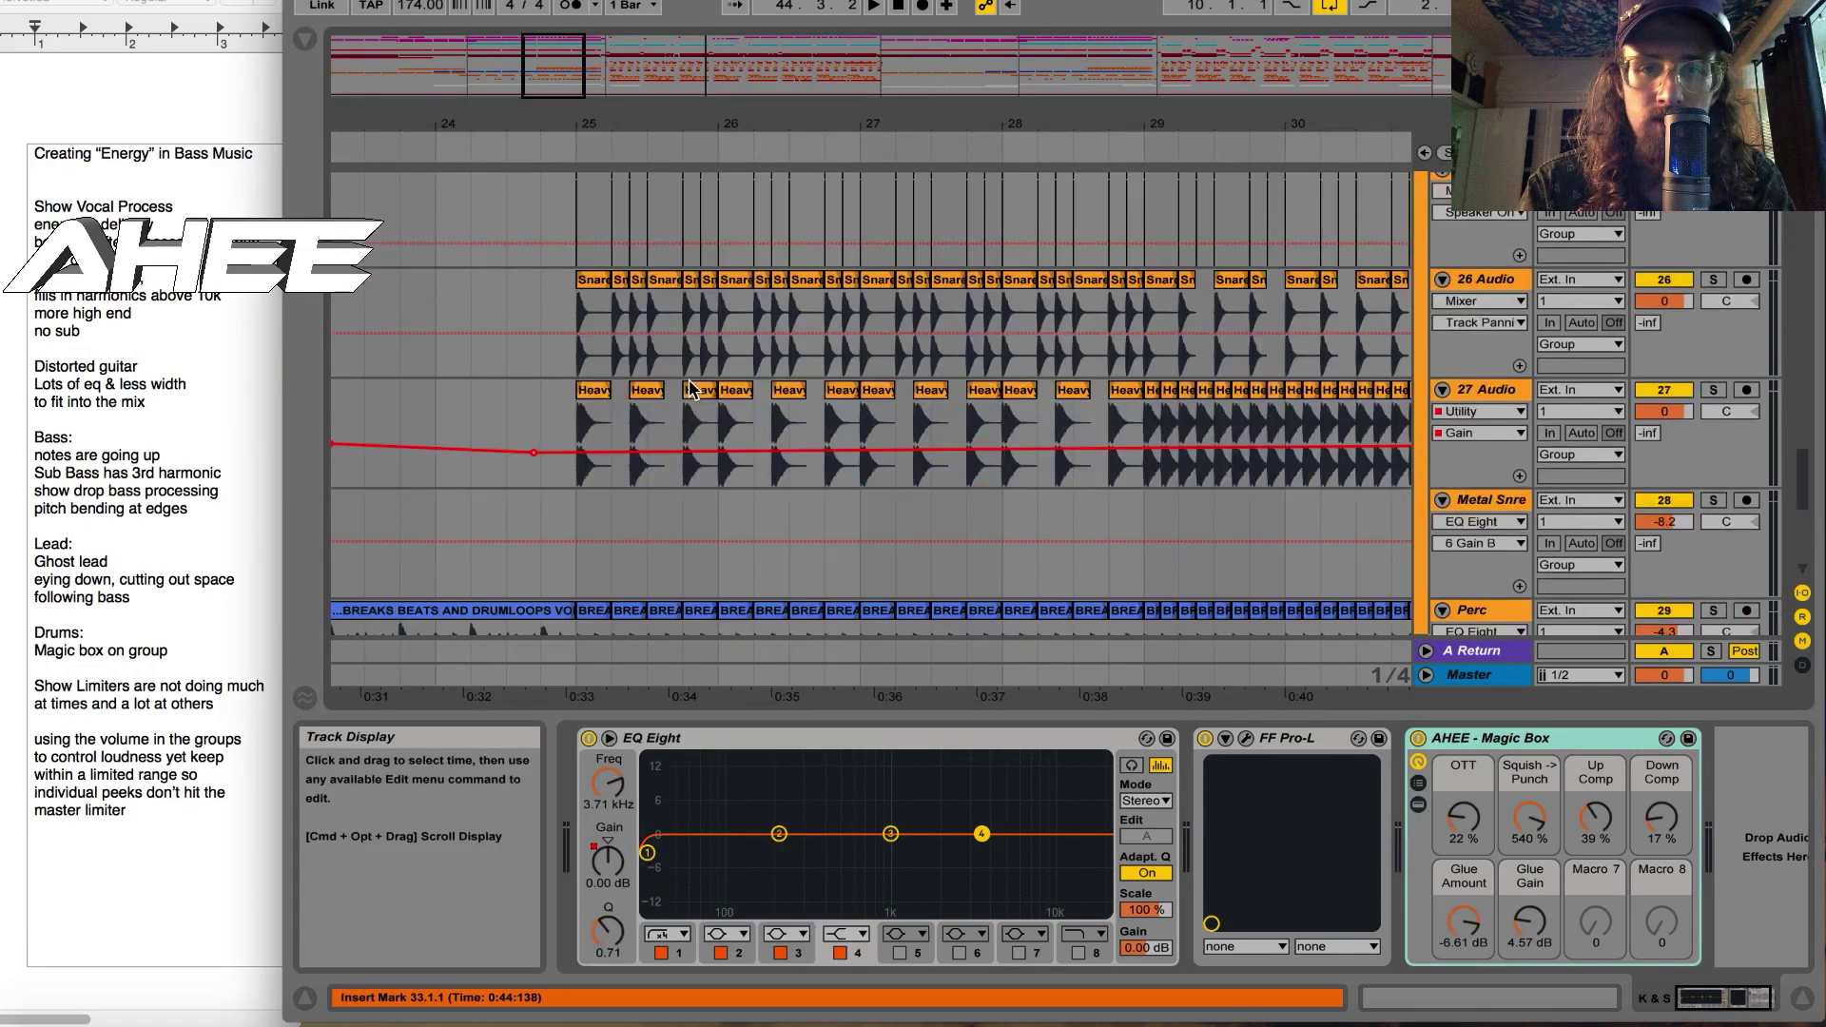
scroll(590, 391, "down", 6)
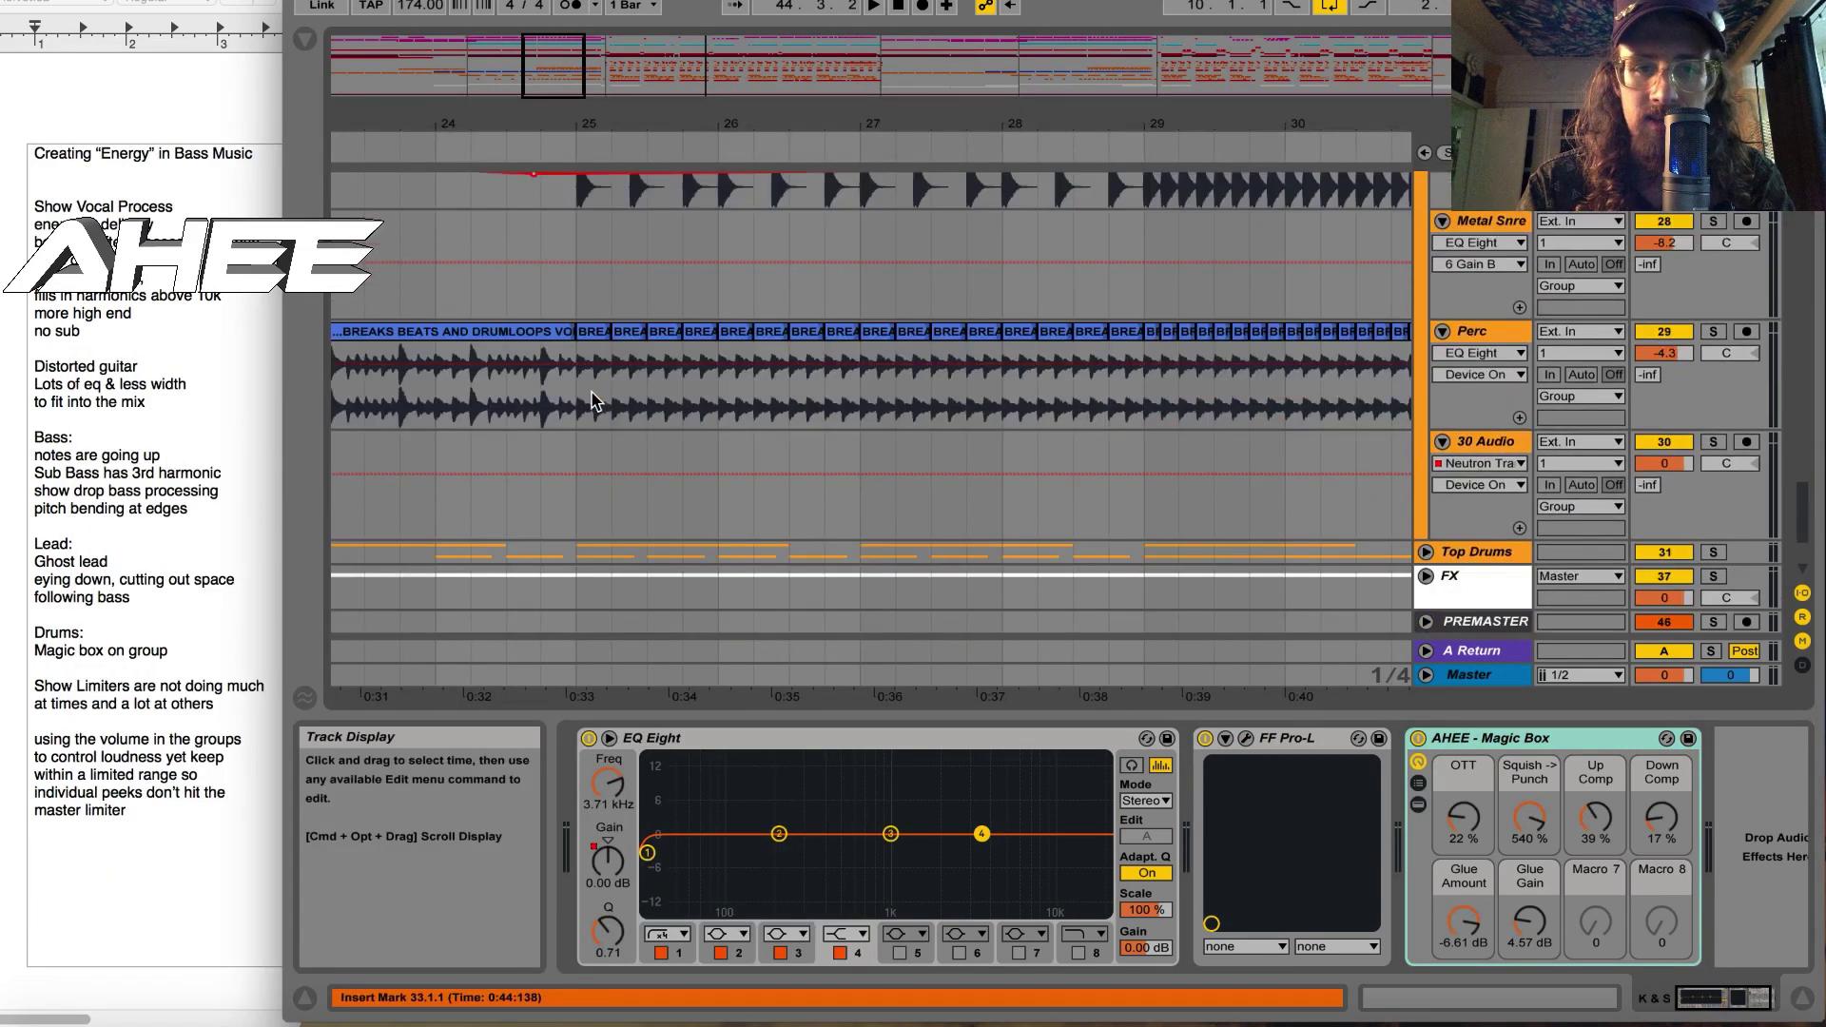
left_click(1428, 527)
scroll(608, 447, "down", 4)
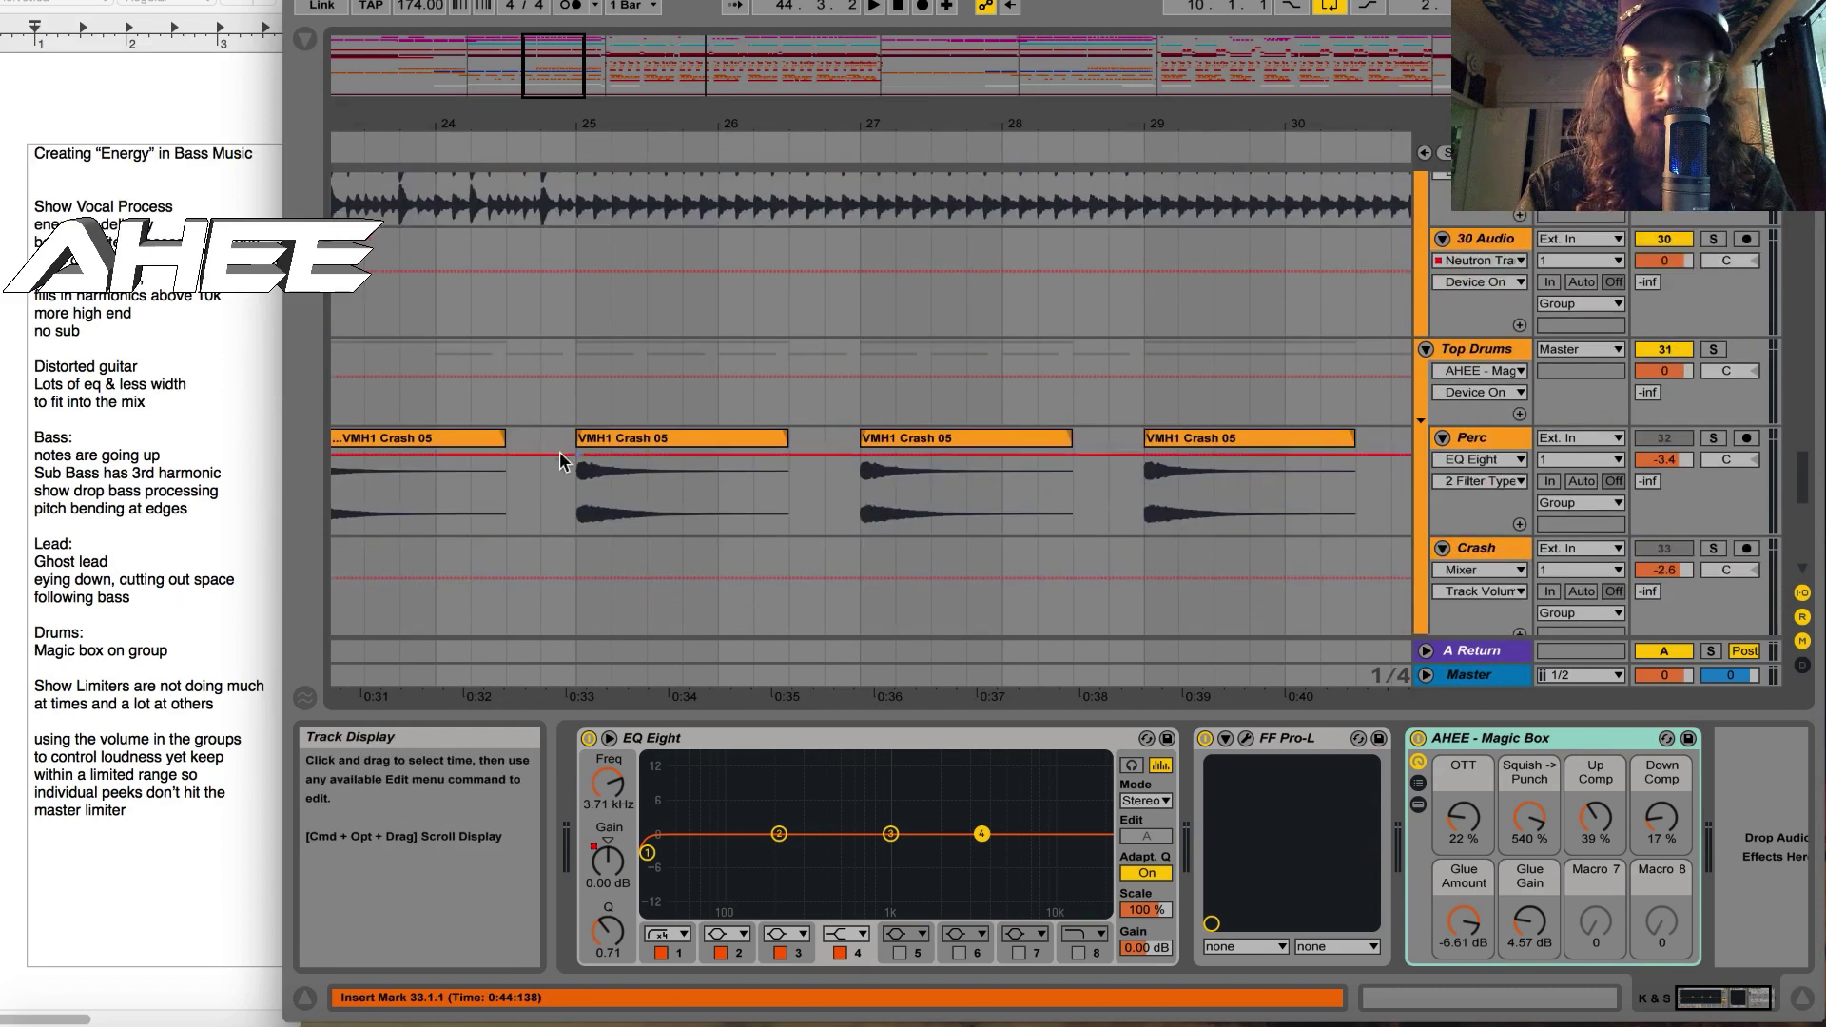
Step: Set the playback start at bar 25 and solo the Top Drums group alongside K & S
scroll(662, 449, "up", 5)
left_click(584, 457)
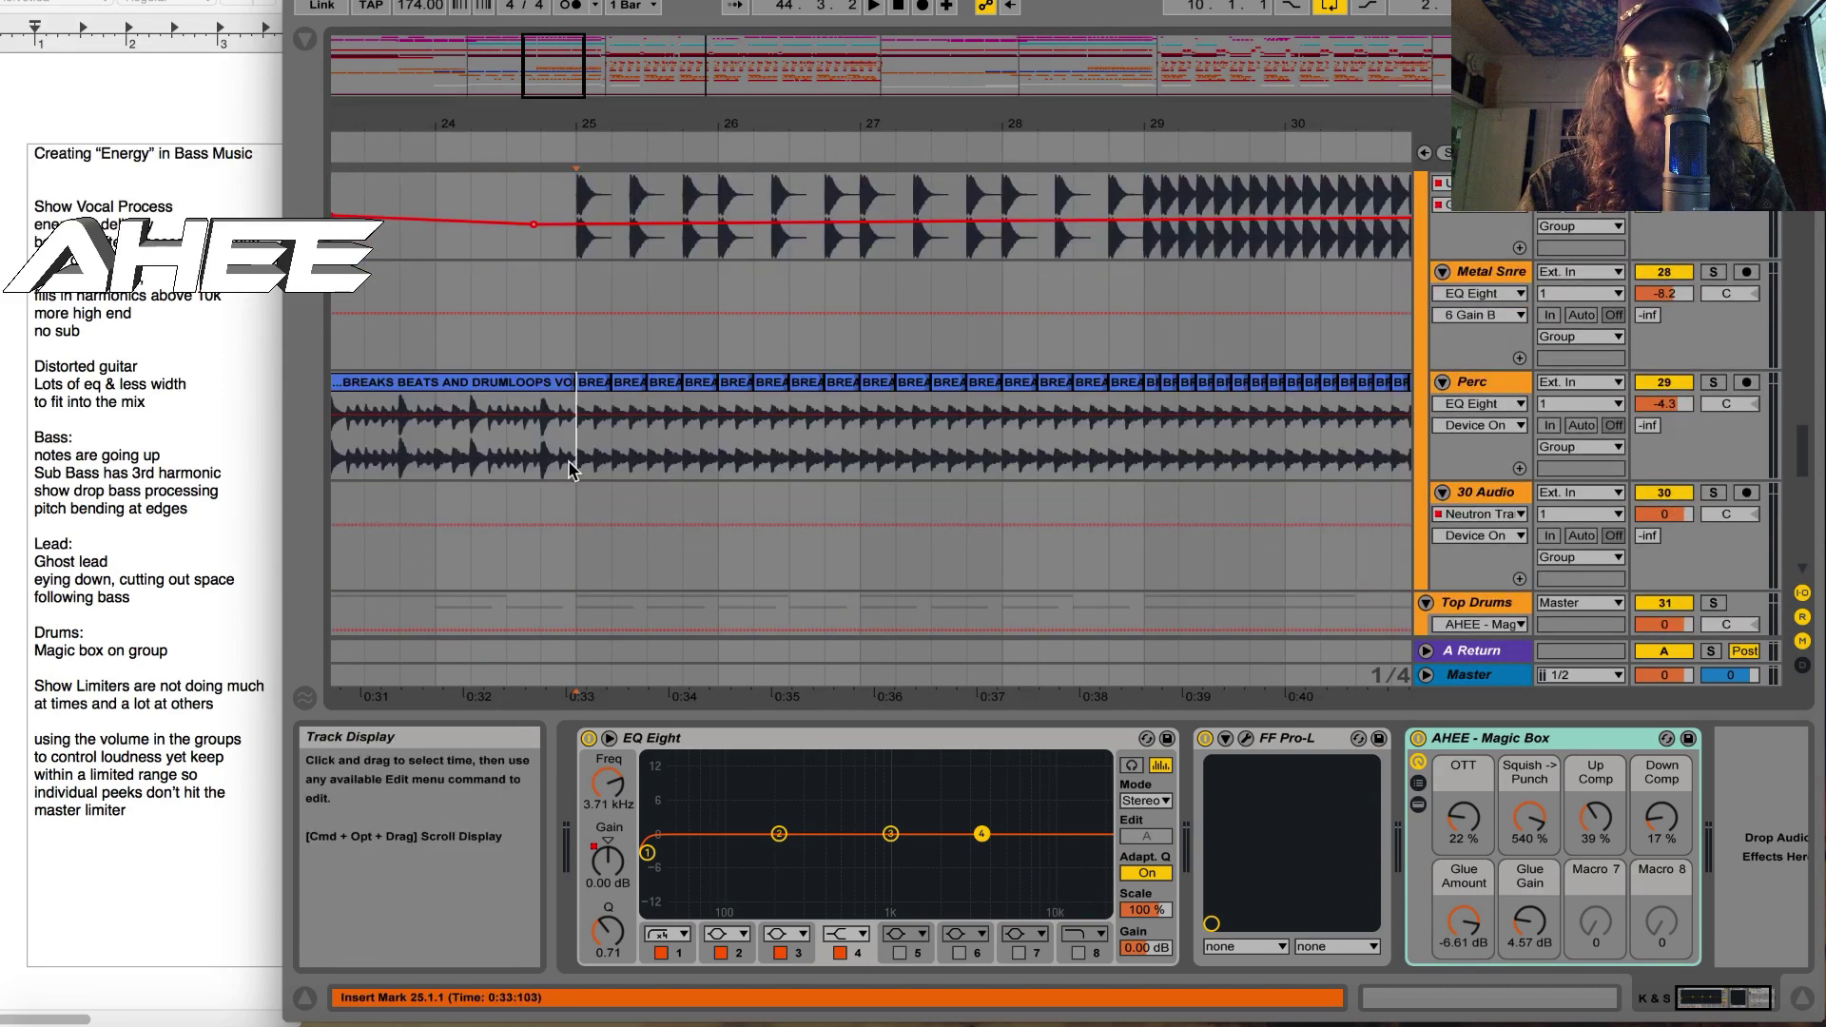
scroll(639, 470, "up", 3)
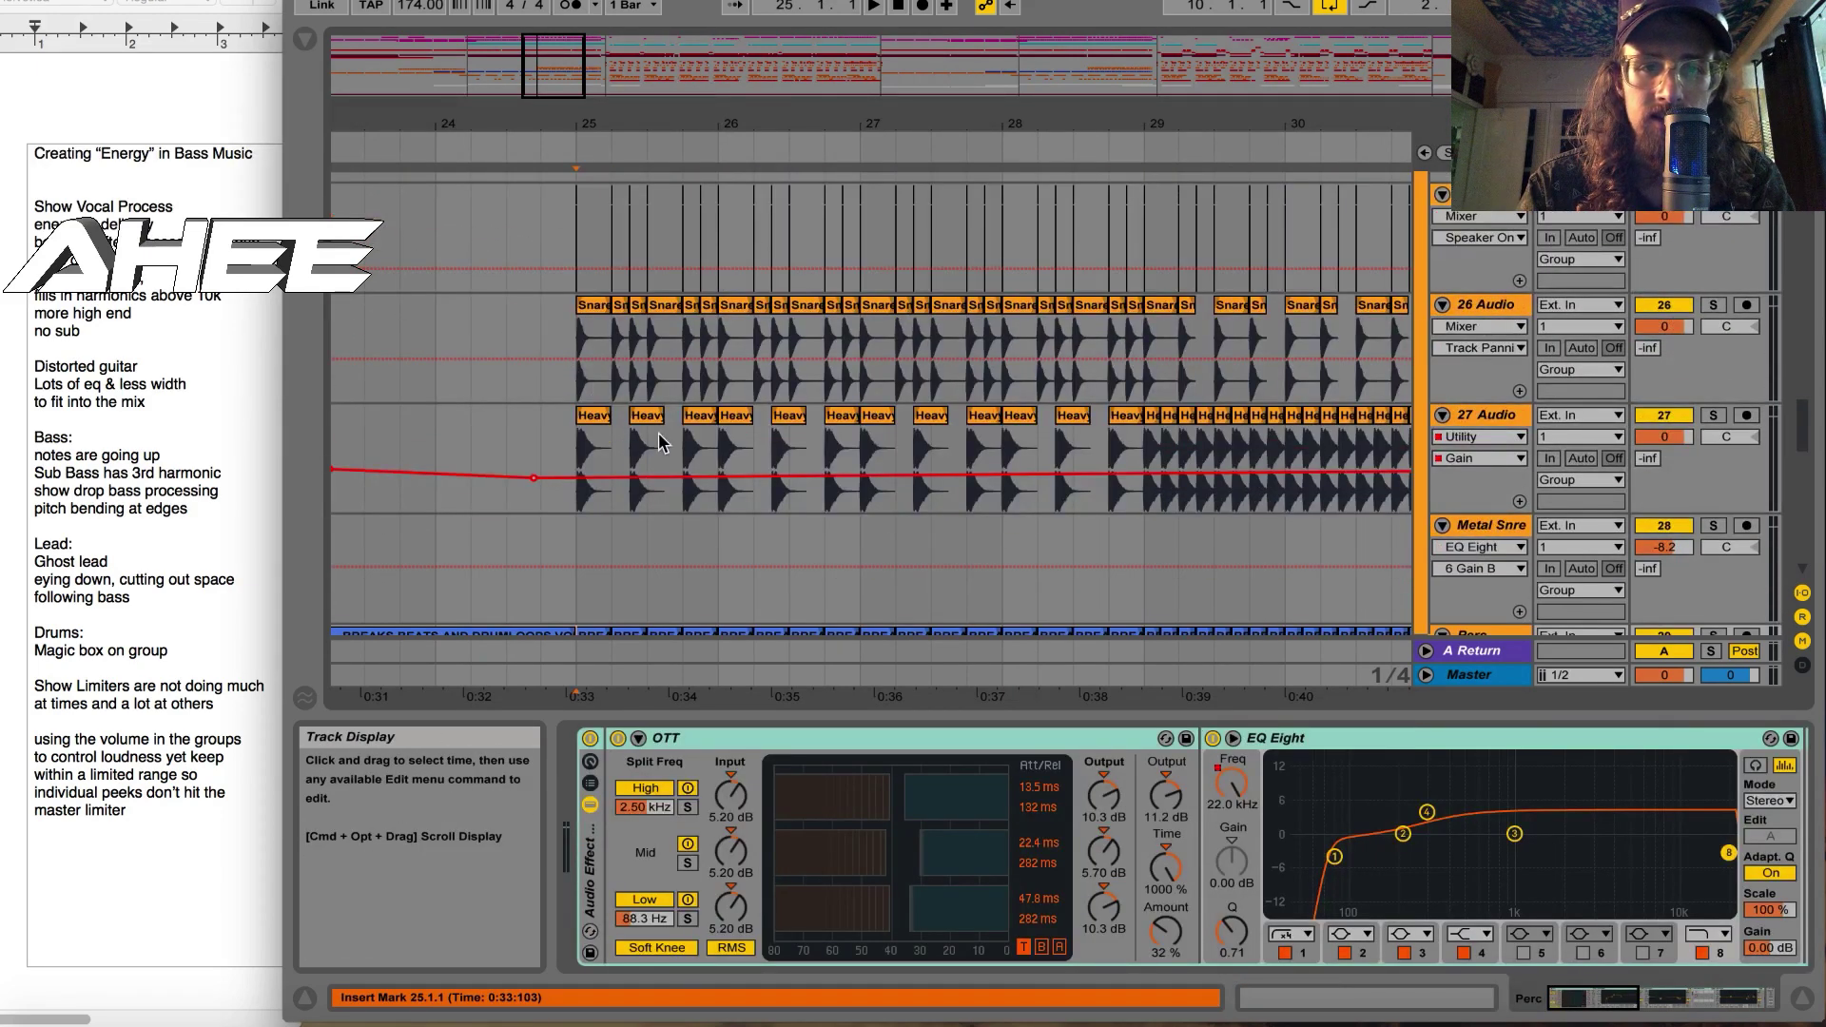
scroll(687, 432, "down", 5)
scroll(1588, 358, "down", 3)
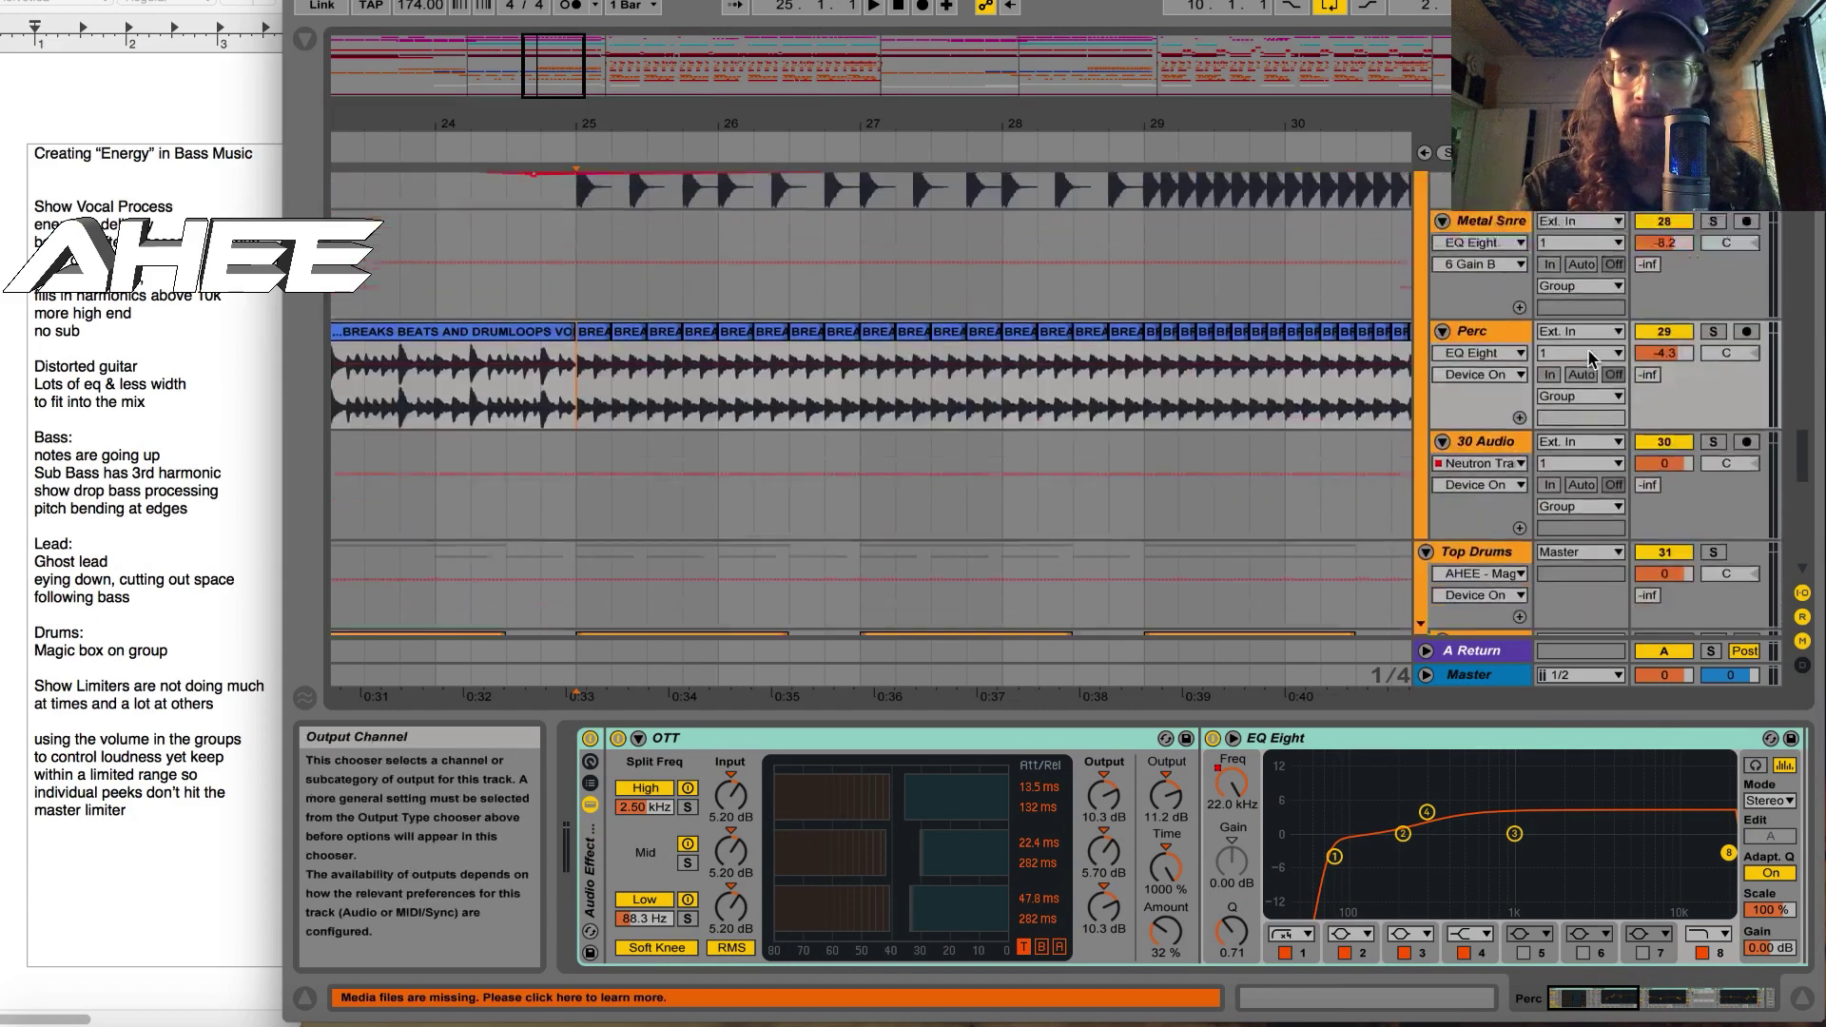
scroll(1589, 358, "down", 3)
left_click(1713, 476)
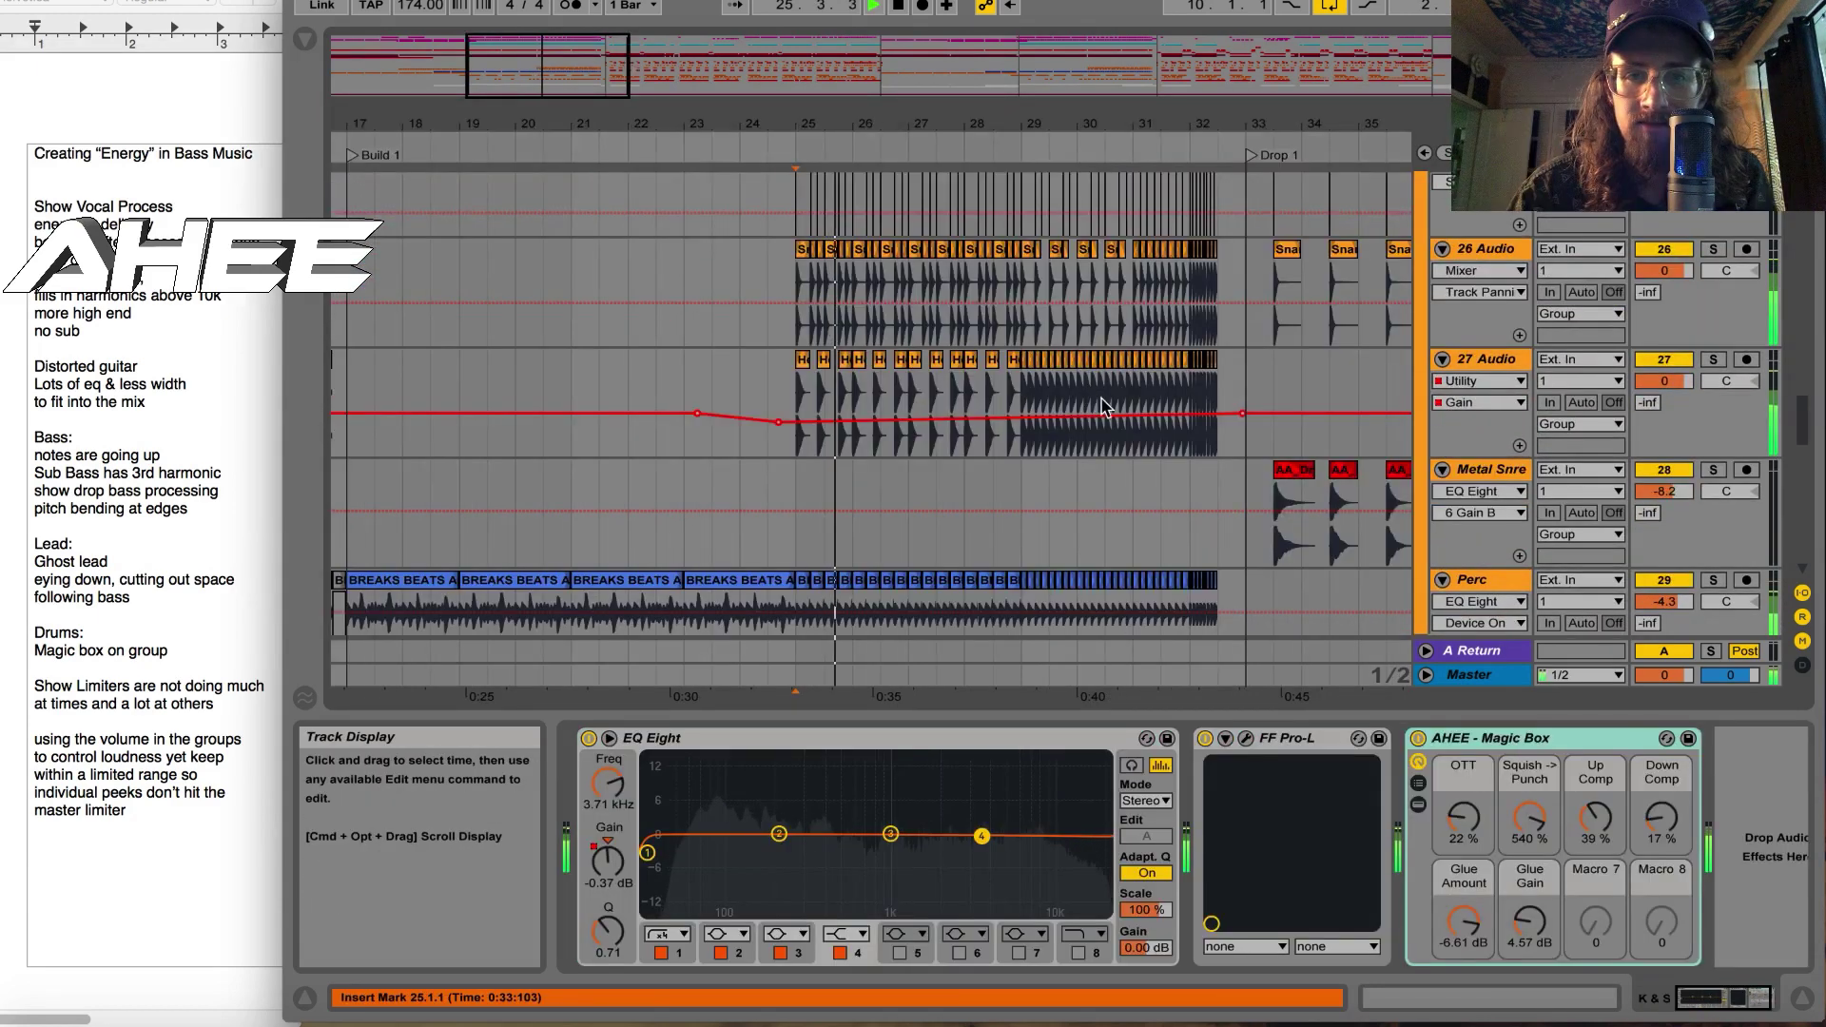
Step: Play the soloed drum groups from bar 25 up to Drop 1, following the snare, break and crash clips through the build
scroll(1105, 407, "down", 2)
scroll(1105, 407, "up", 2)
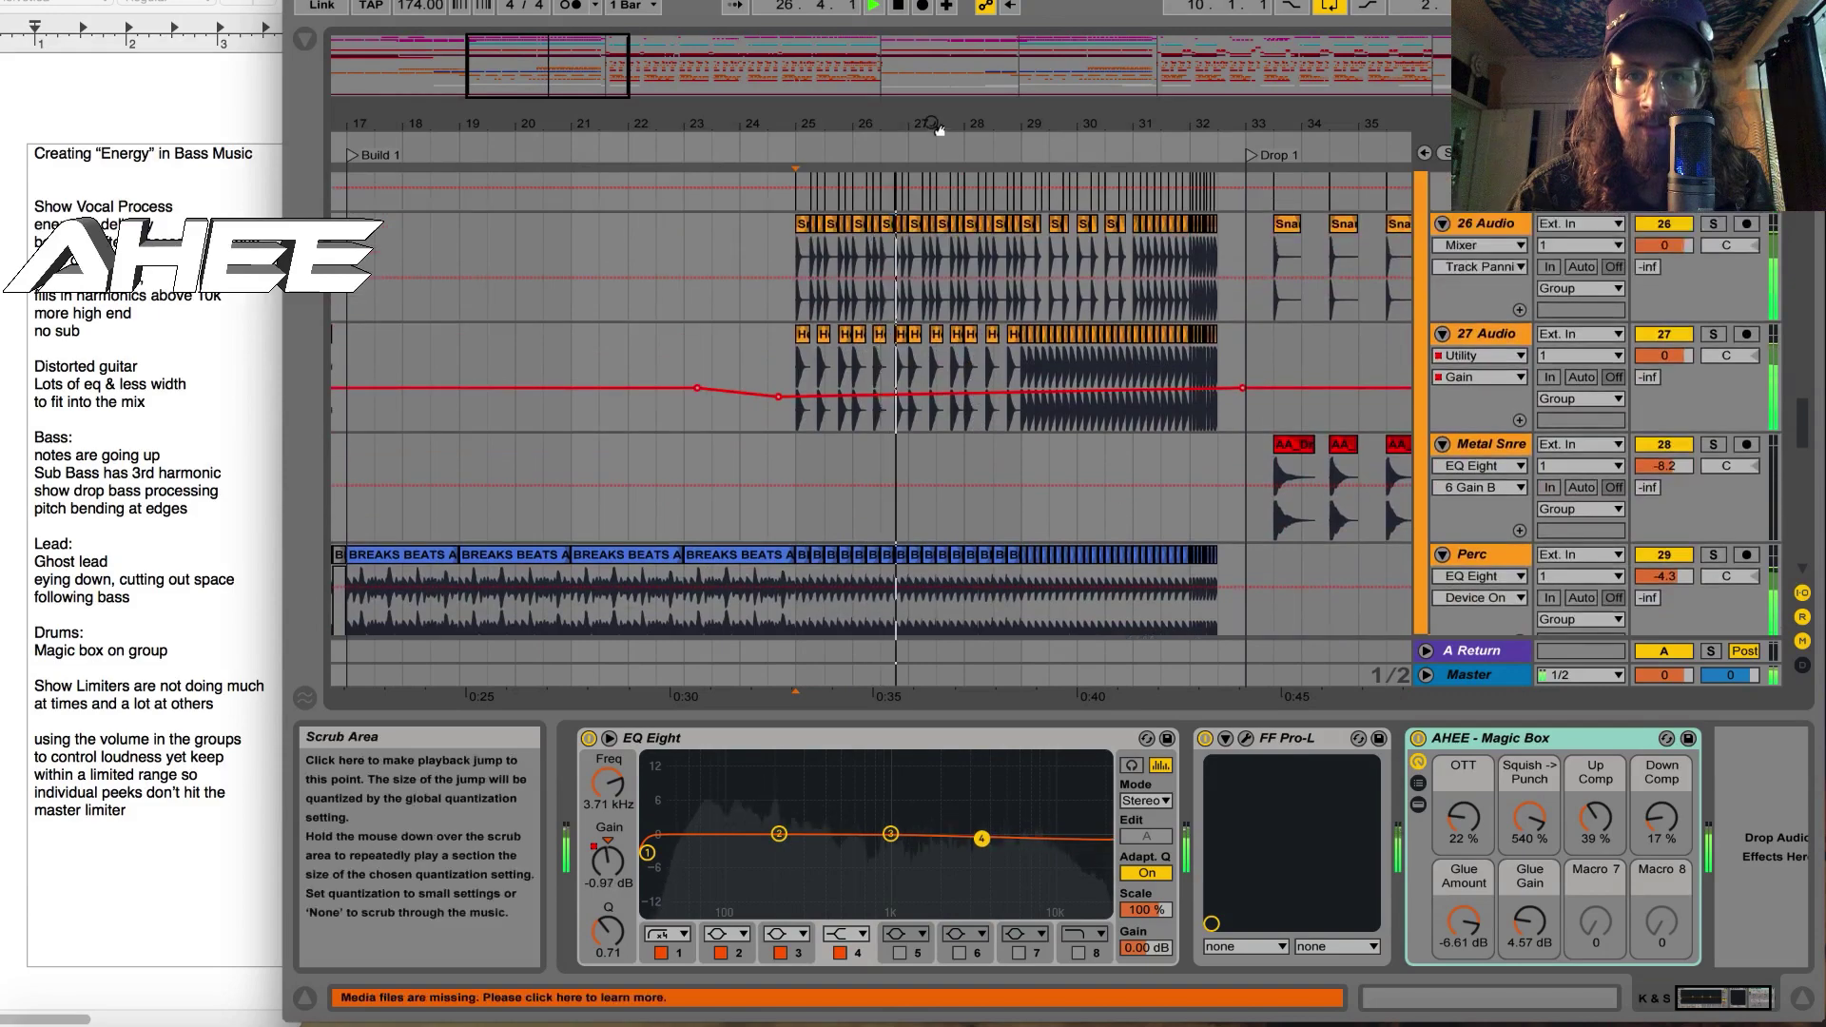
left_click_drag(937, 128, 905, 178)
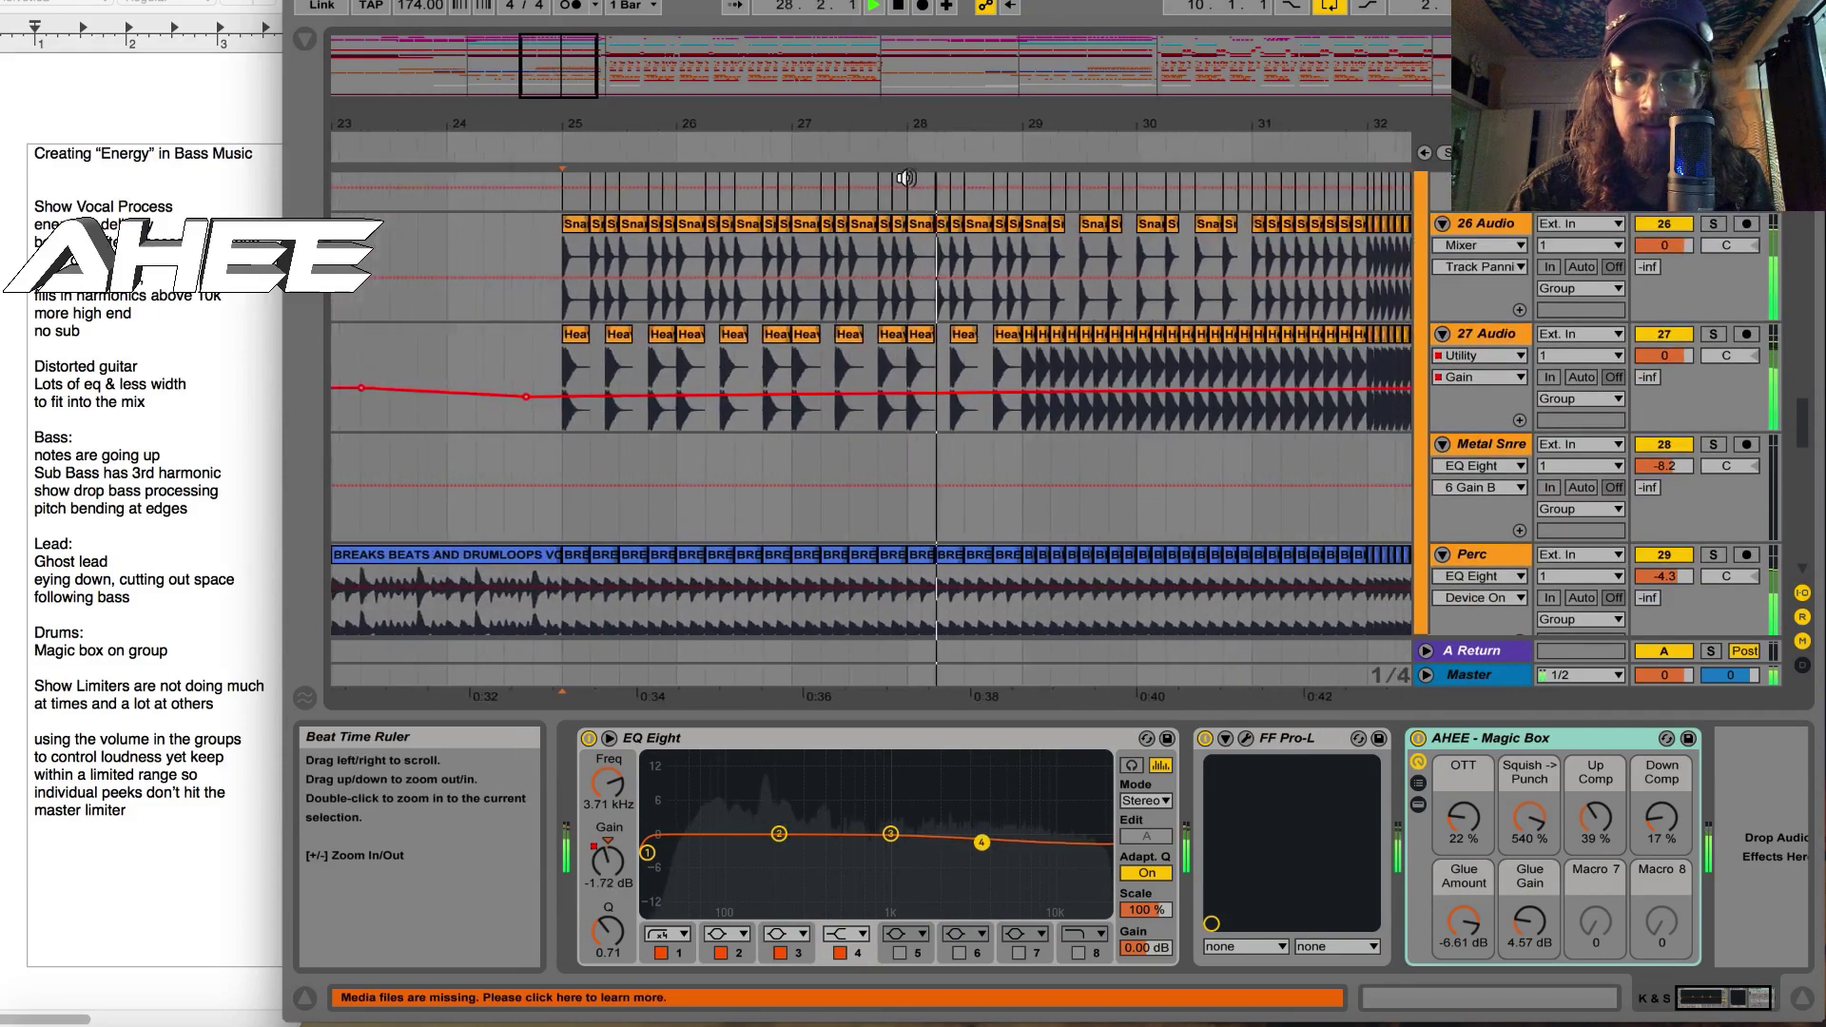
scroll(1130, 358, "down", 5)
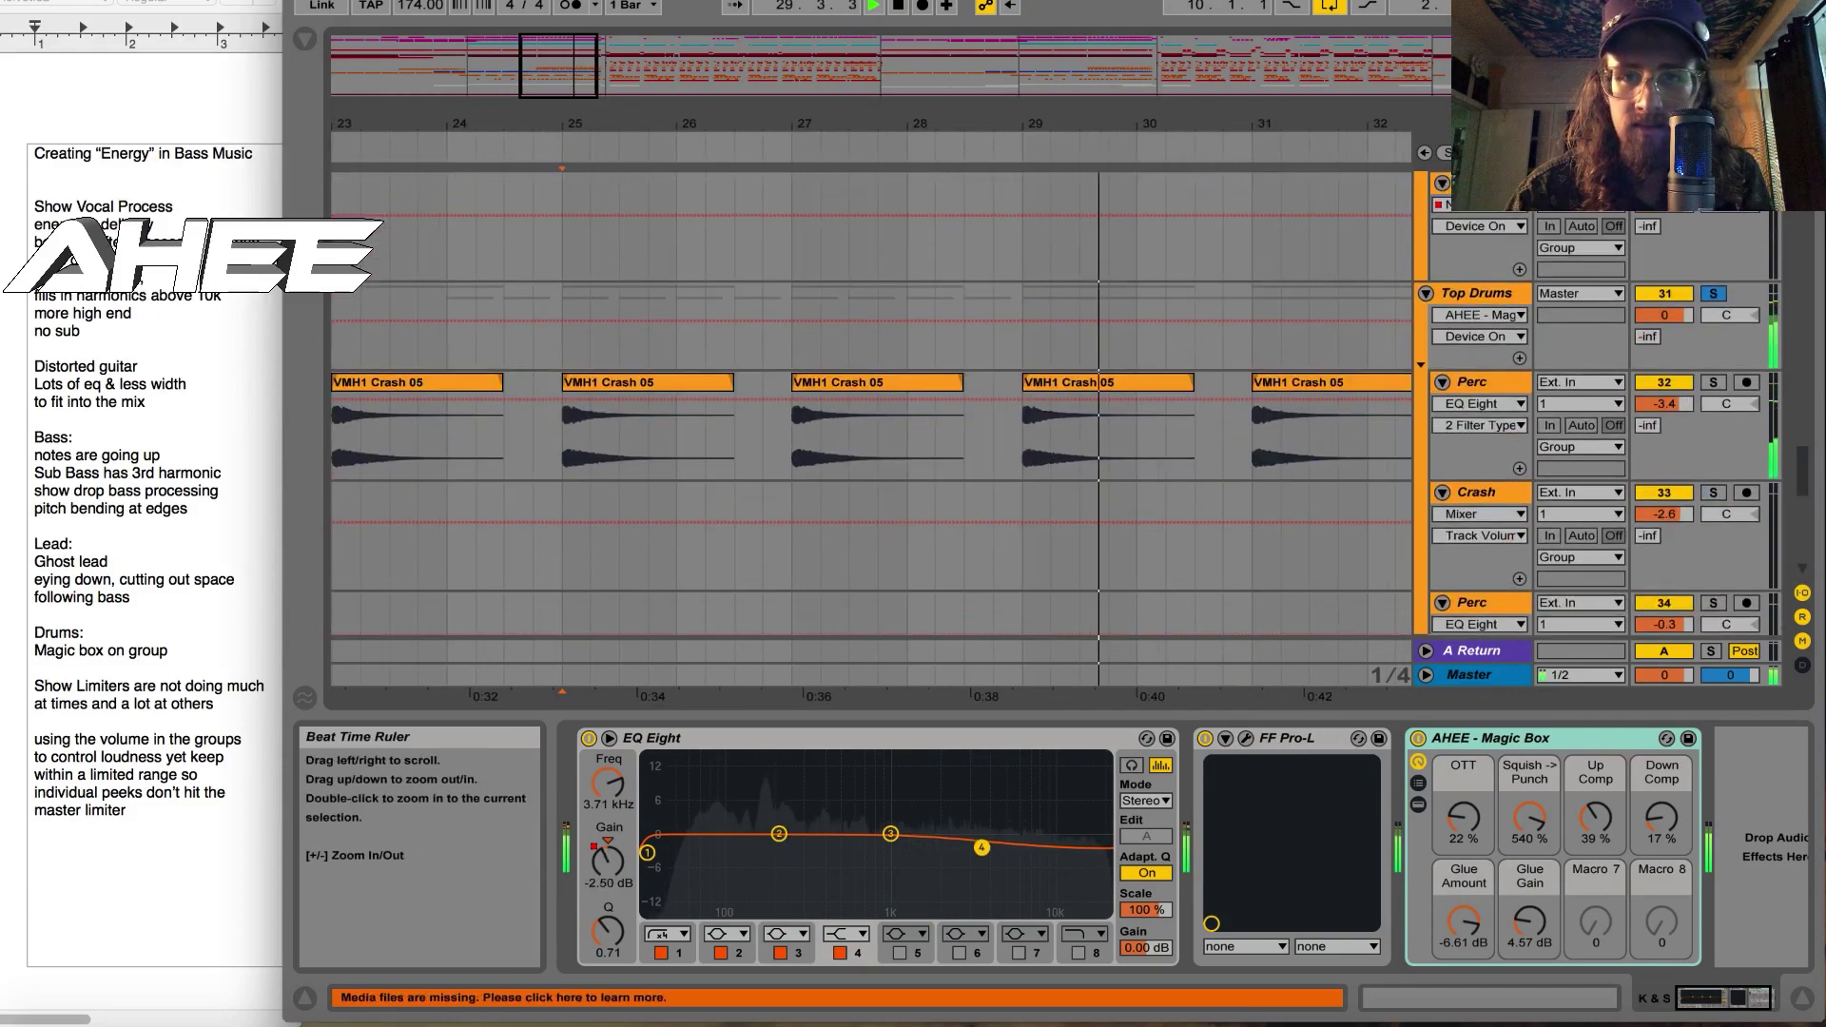
scroll(1098, 328, "up", 8)
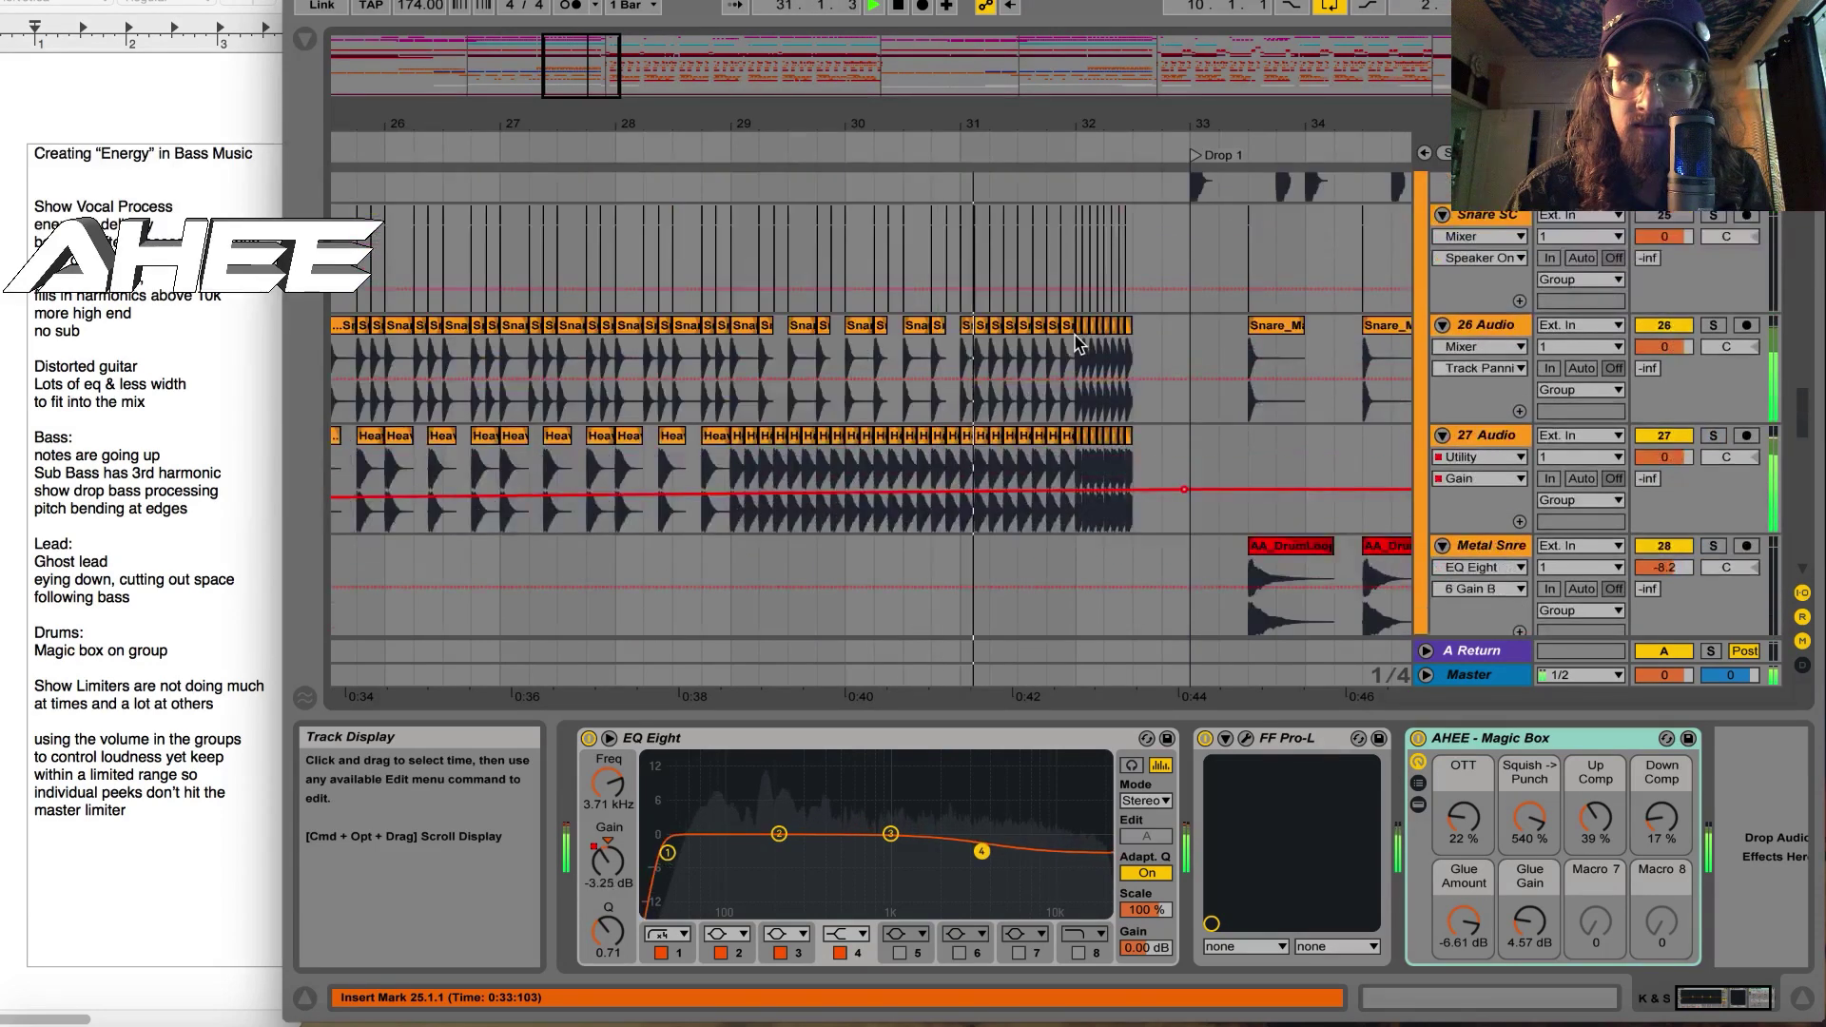
scroll(1065, 372, "down", 1)
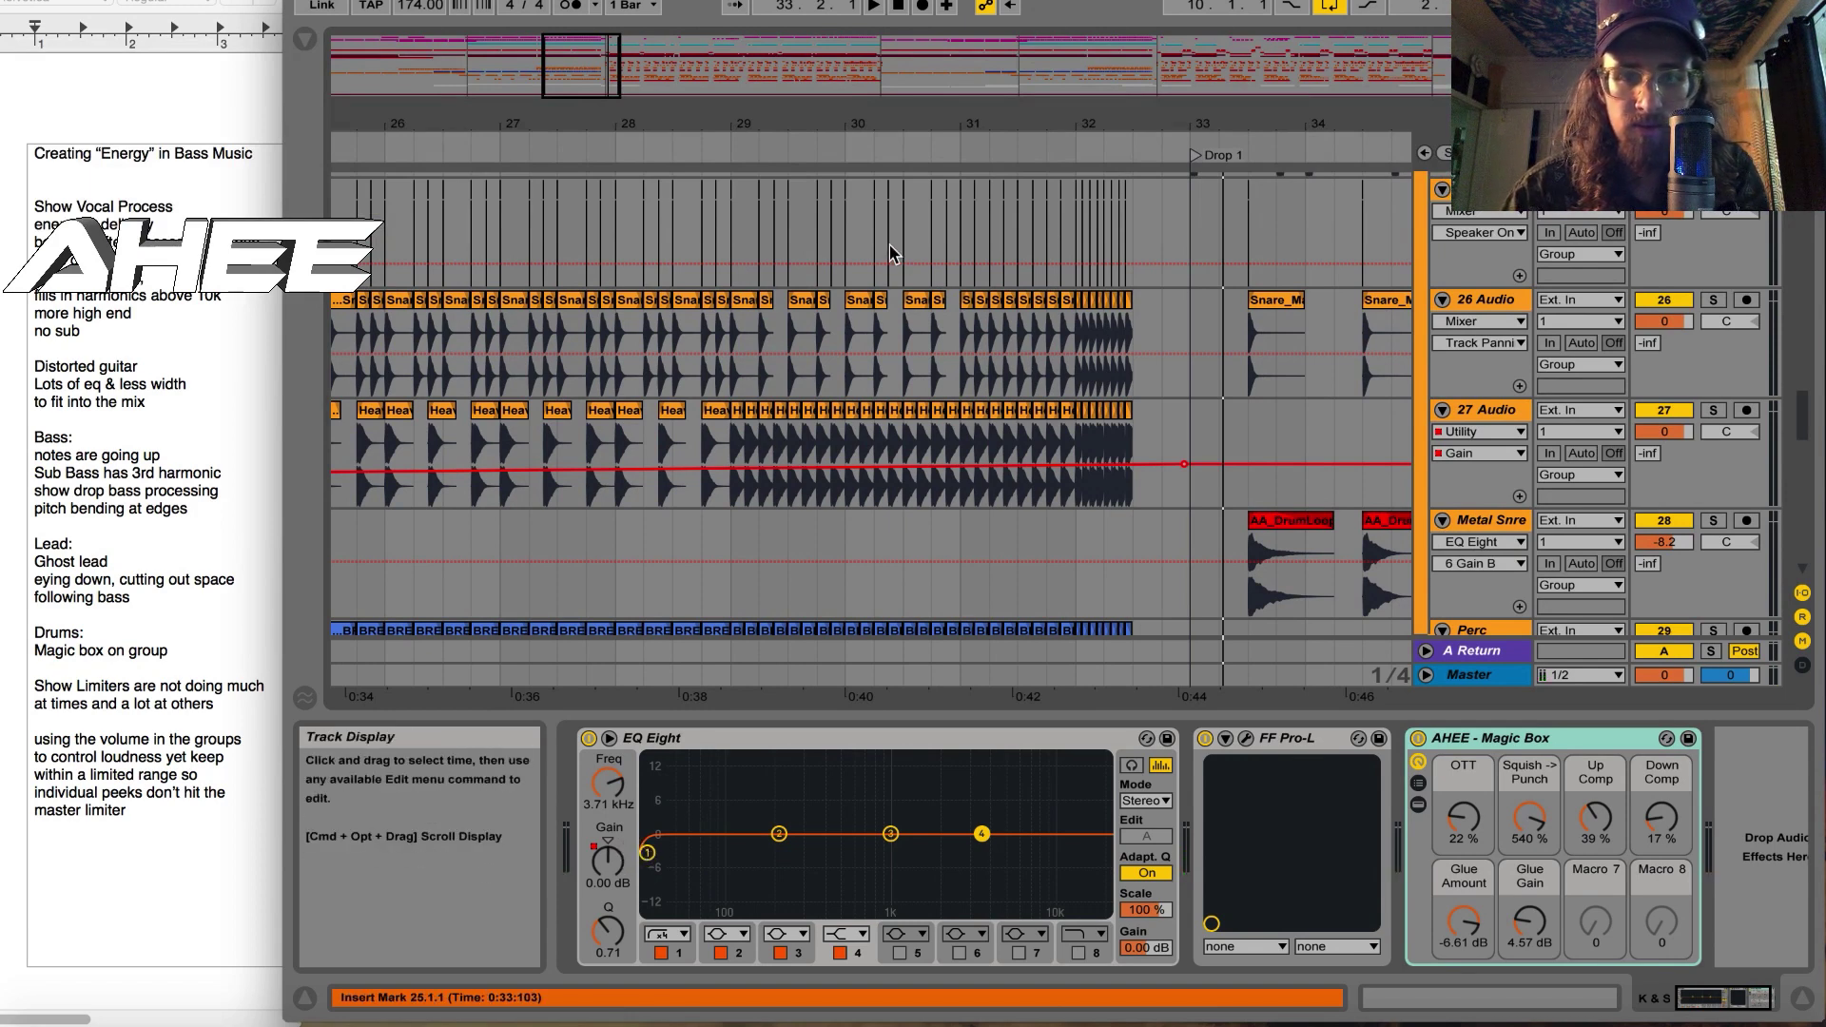
Step: Play the K & S group from bar 30.4 into Drop 1, examining its EQ Eight gain automation
left_click(959, 376)
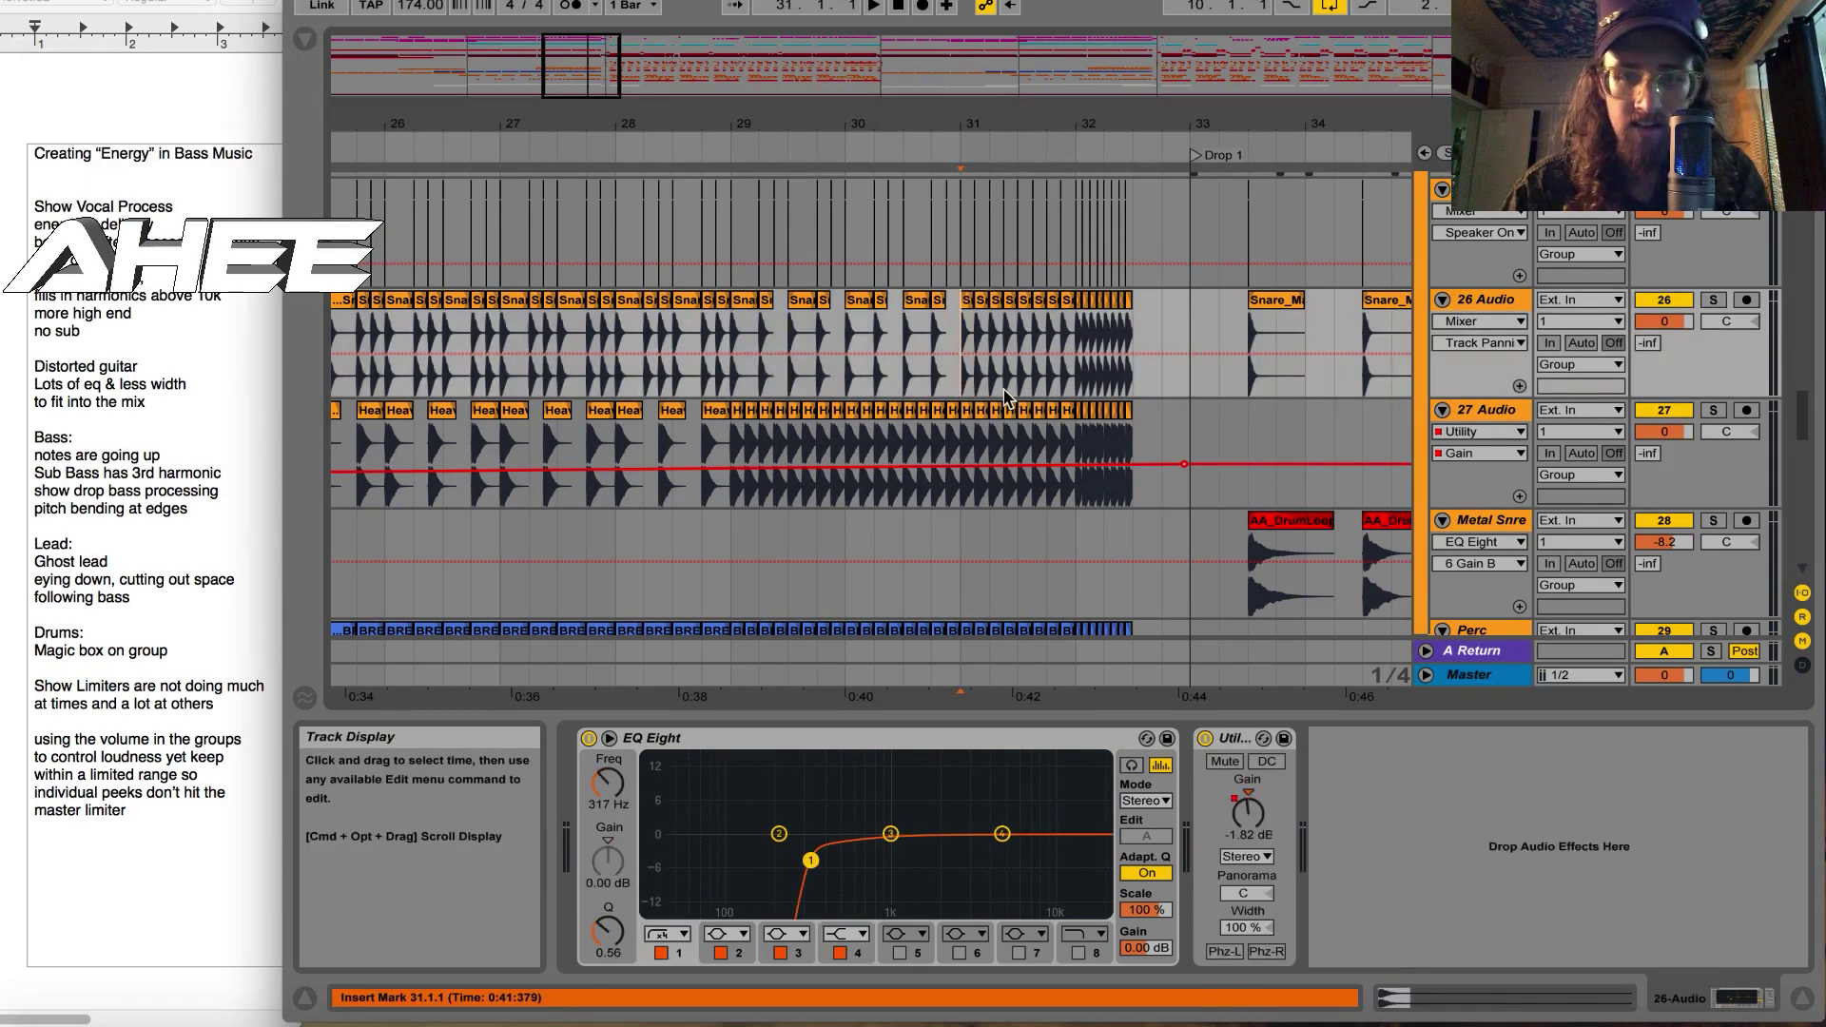
scroll(1005, 398, "up", 5)
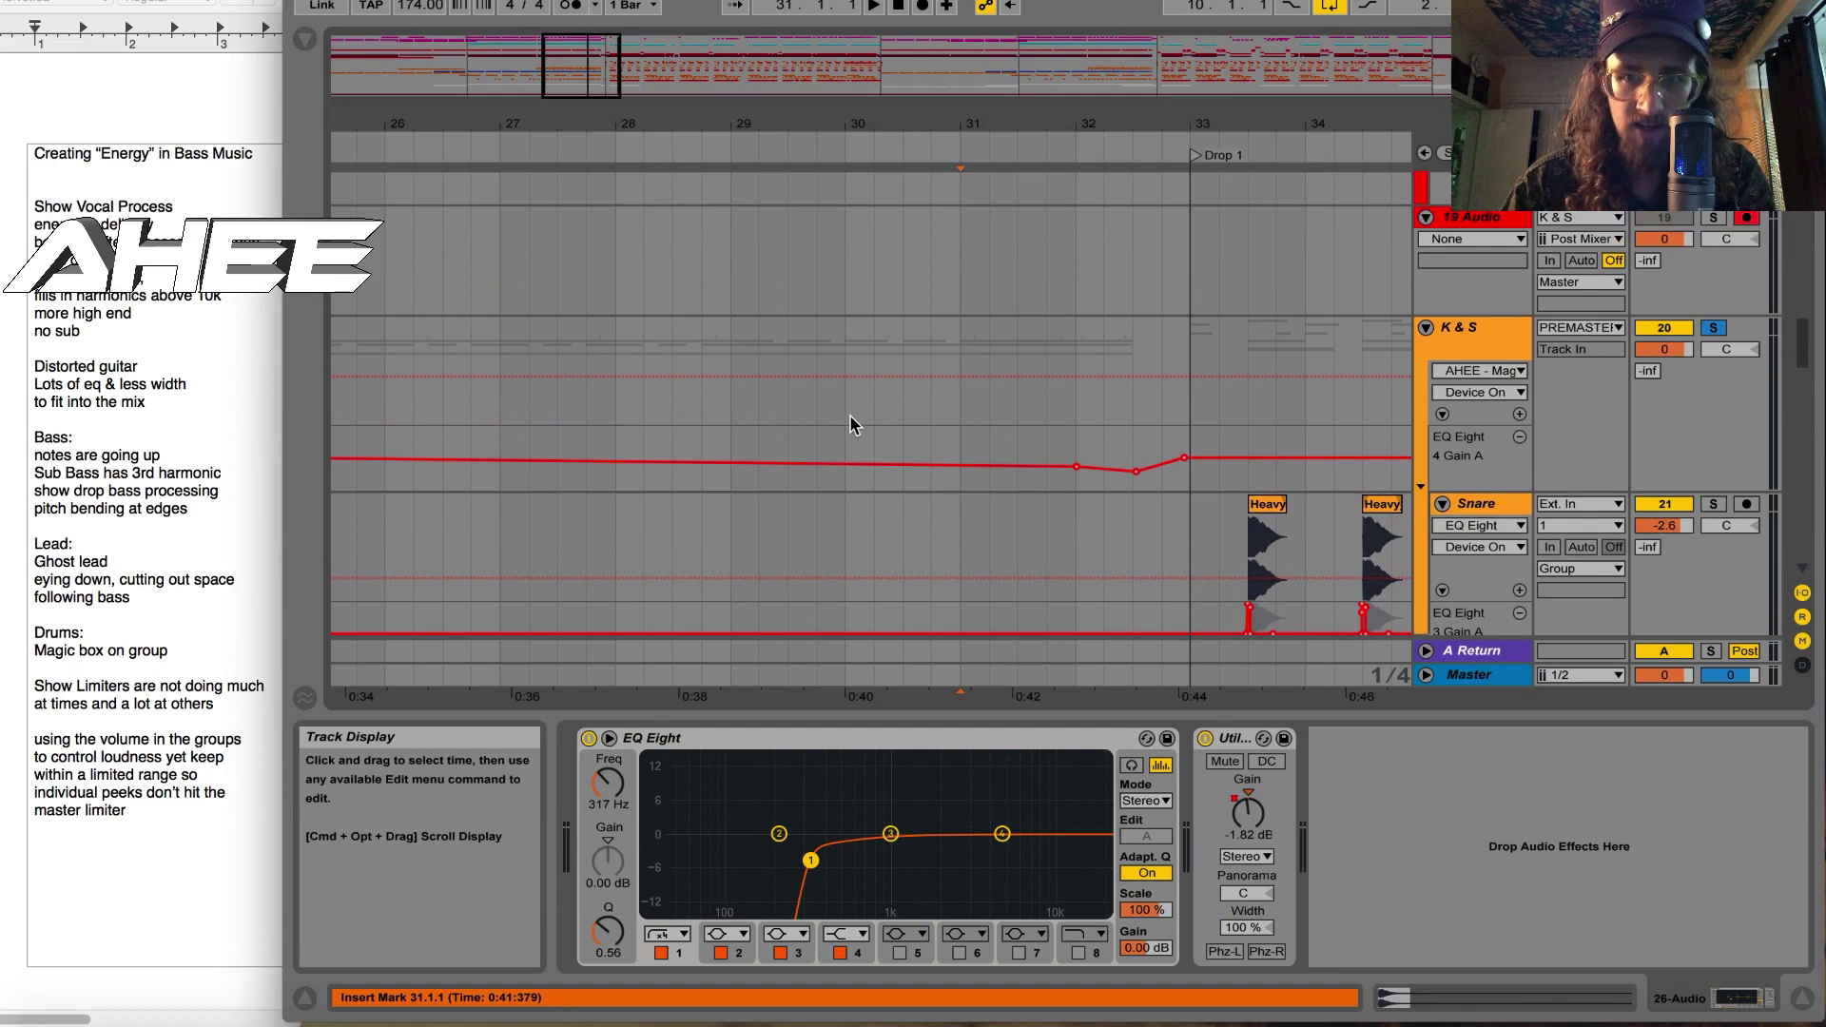
left_click(931, 458)
key("space")
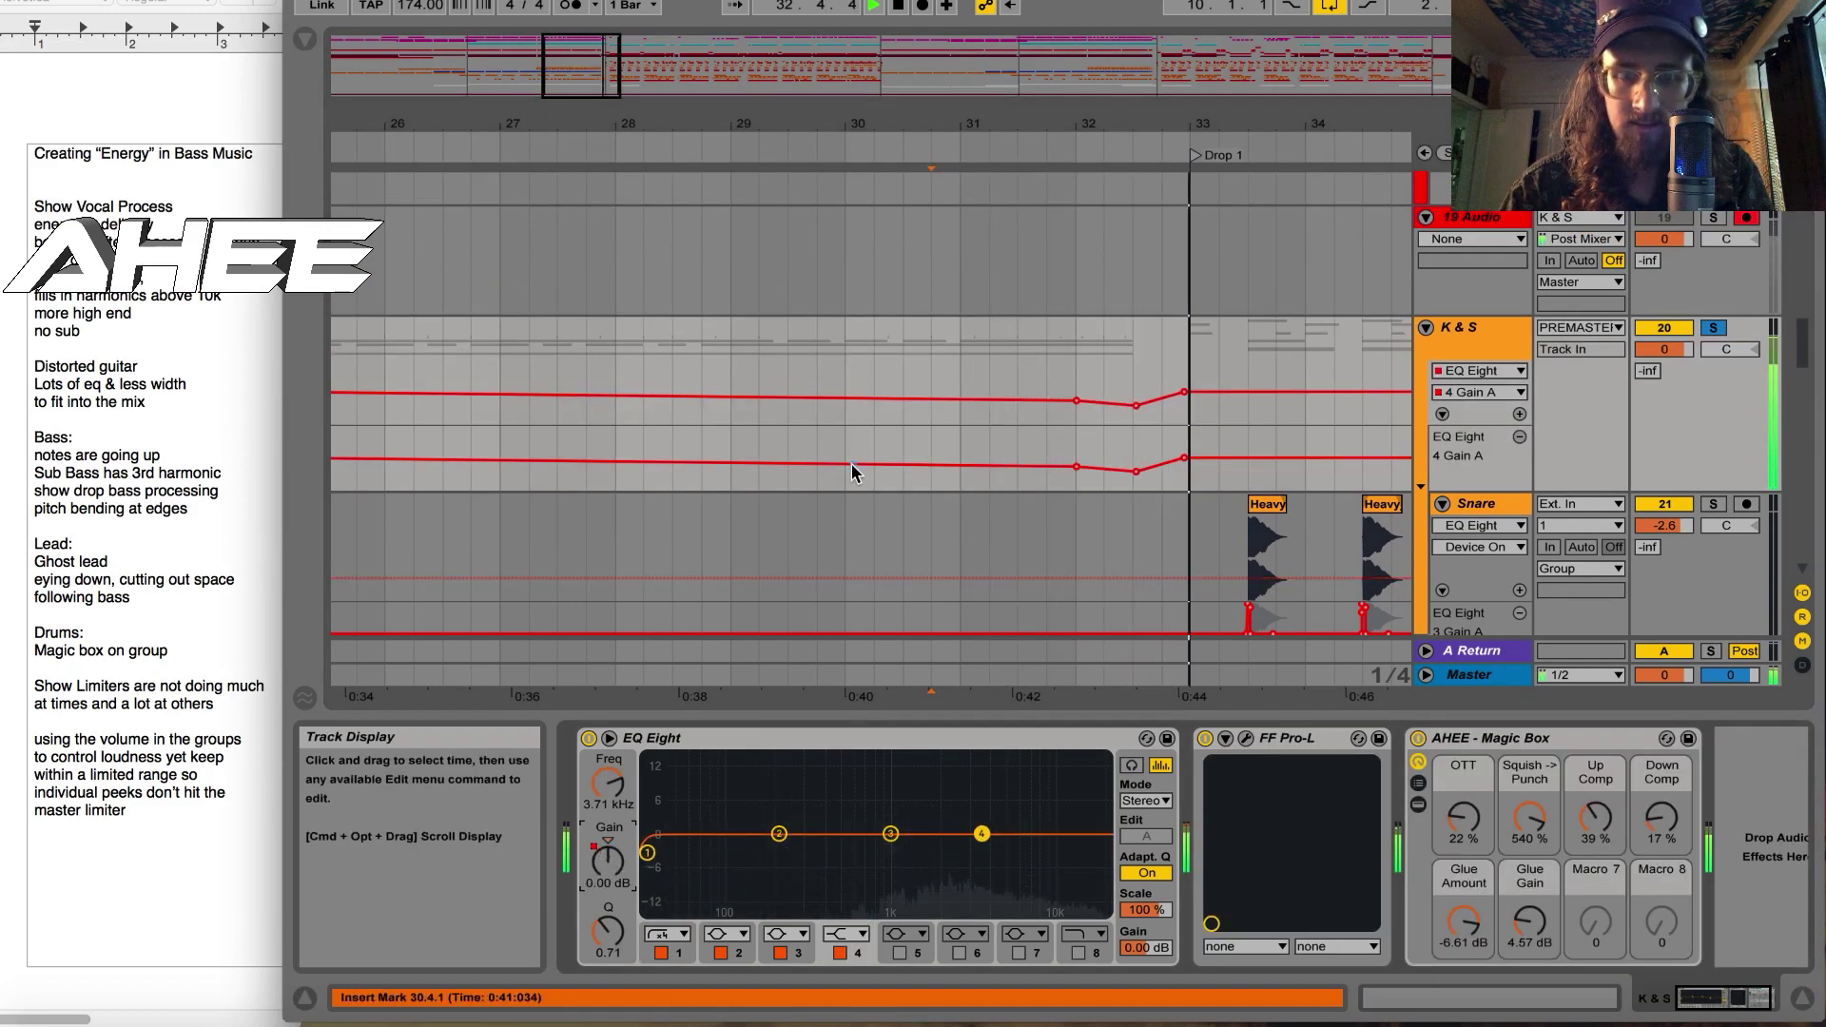
key("space")
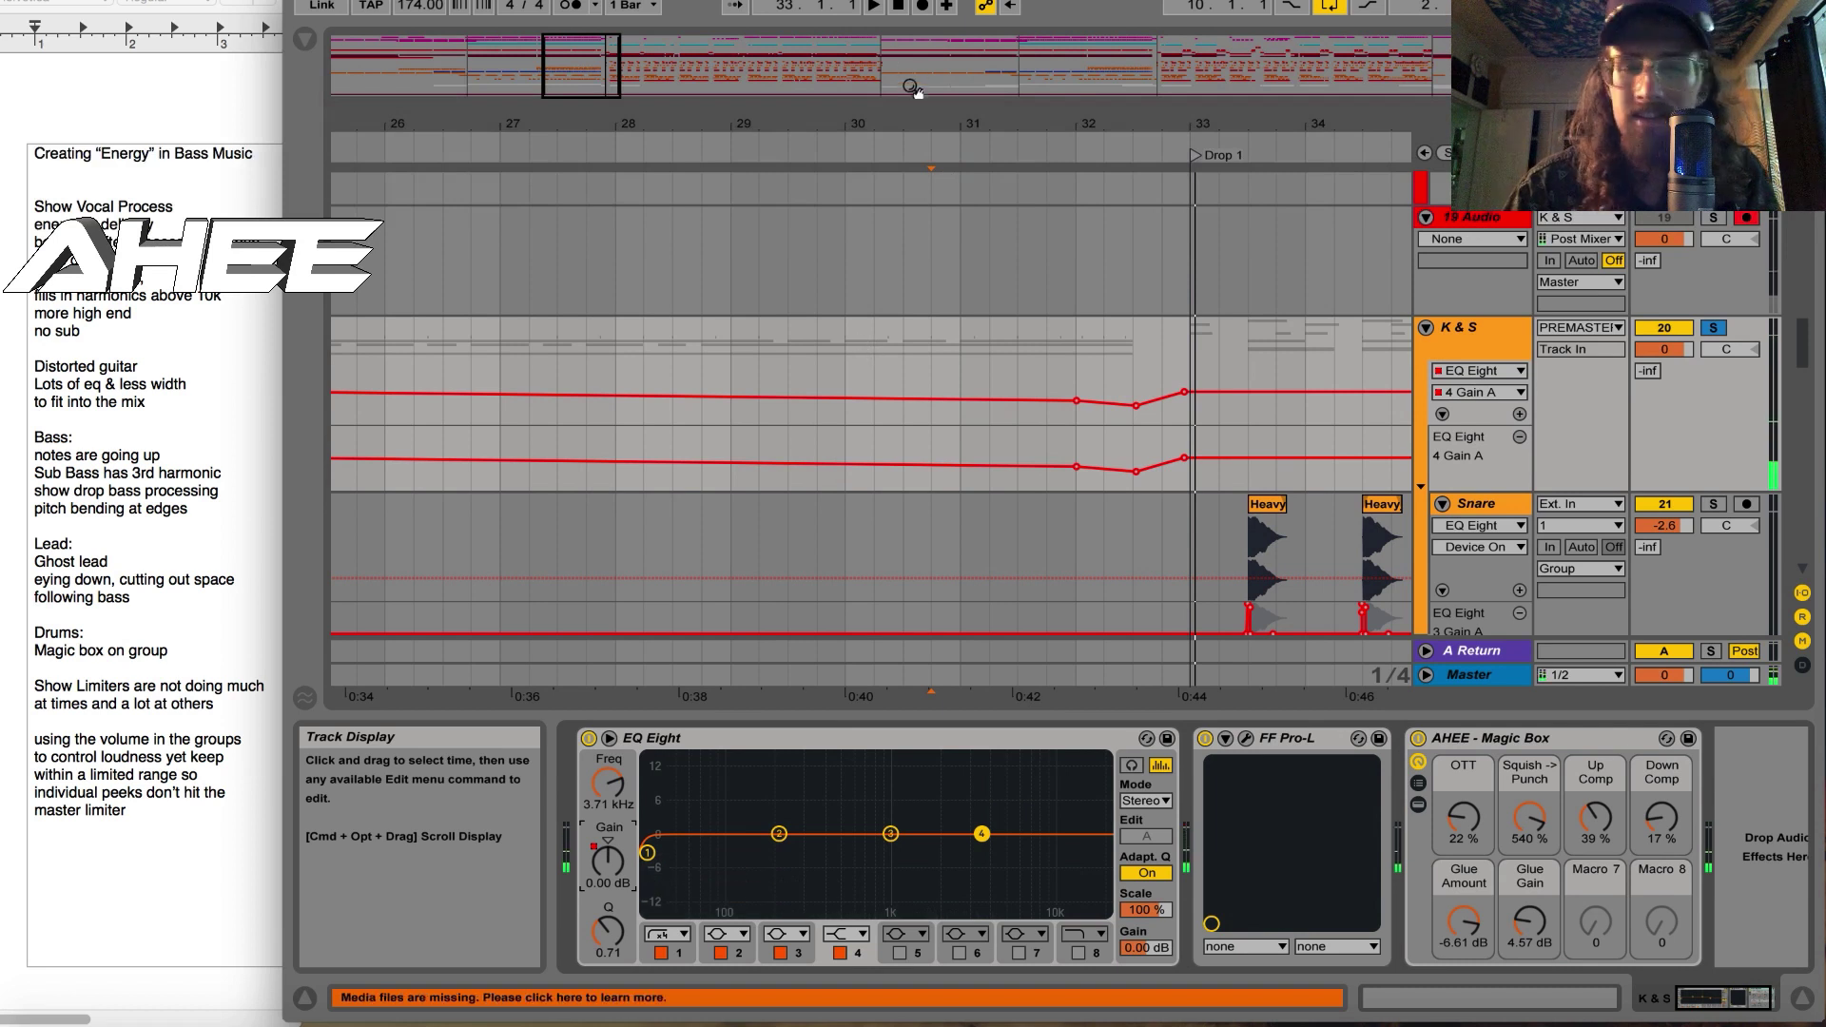
Step: Examine the layered snare clips on the 26 Audio and 27 Audio tracks from bar 25
left_click_drag(884, 126, 932, 81)
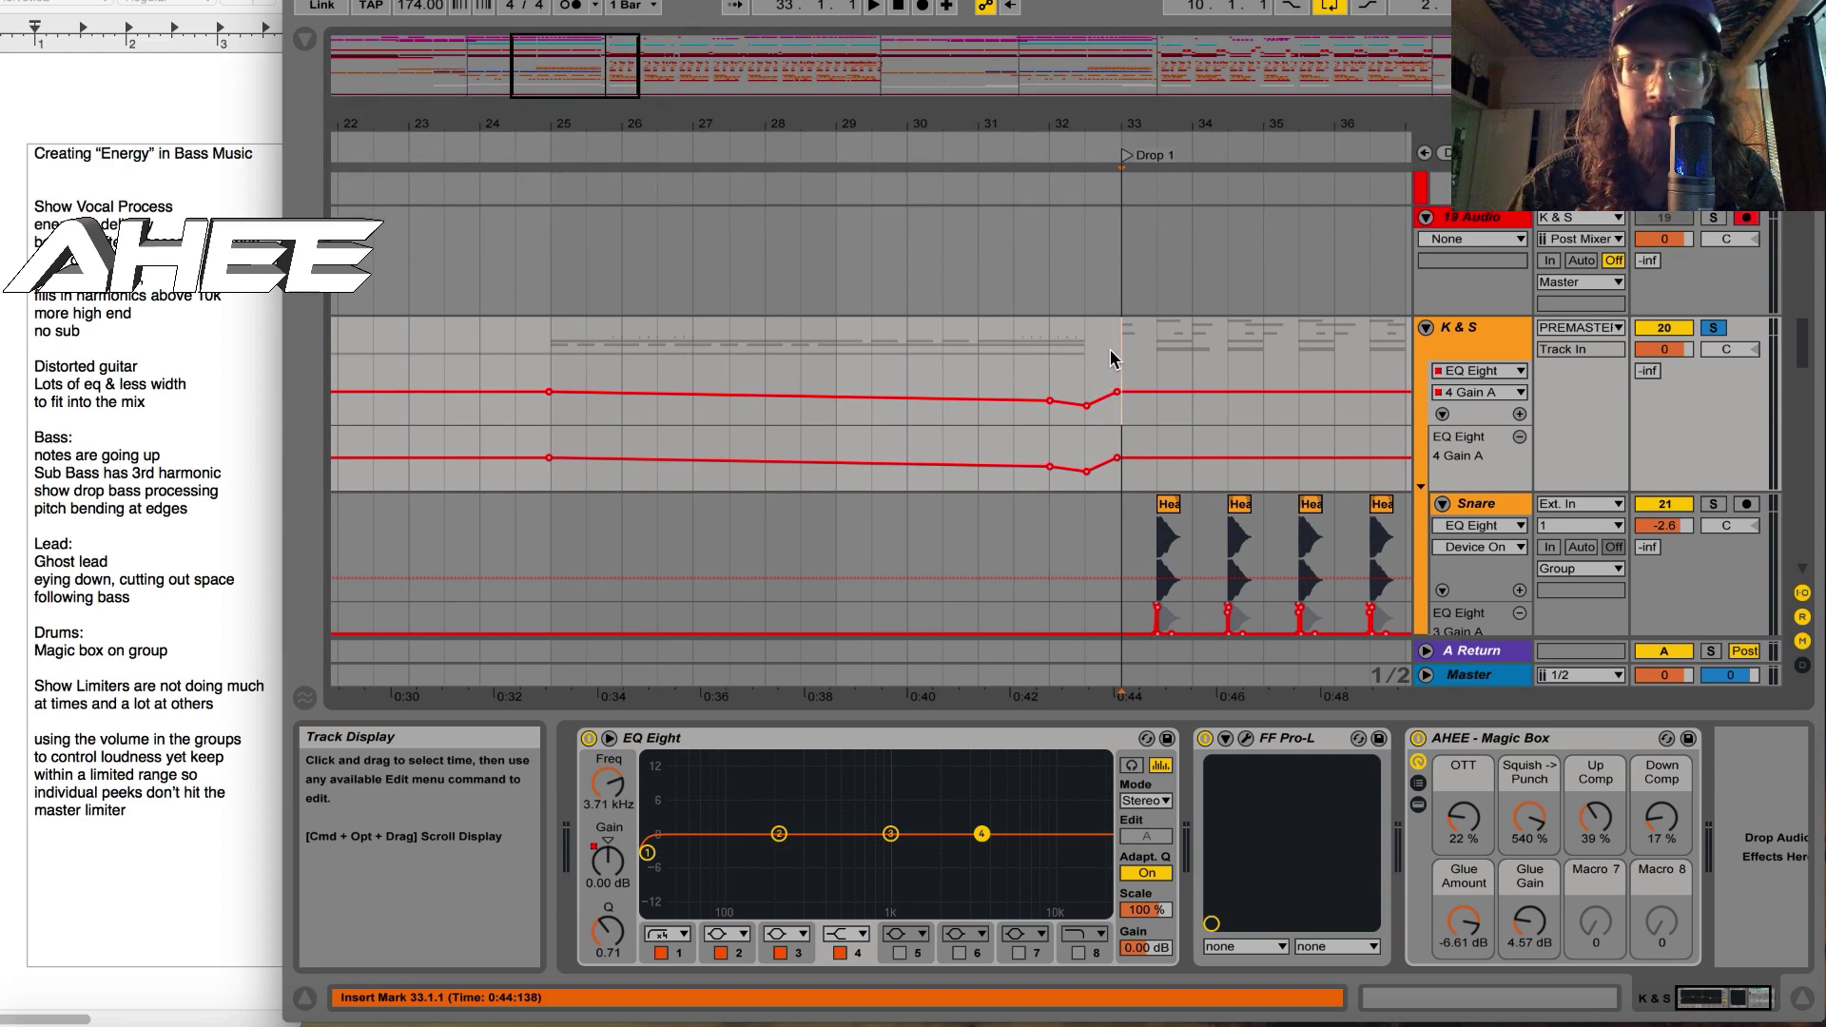
left_click_drag(1015, 134, 916, 133)
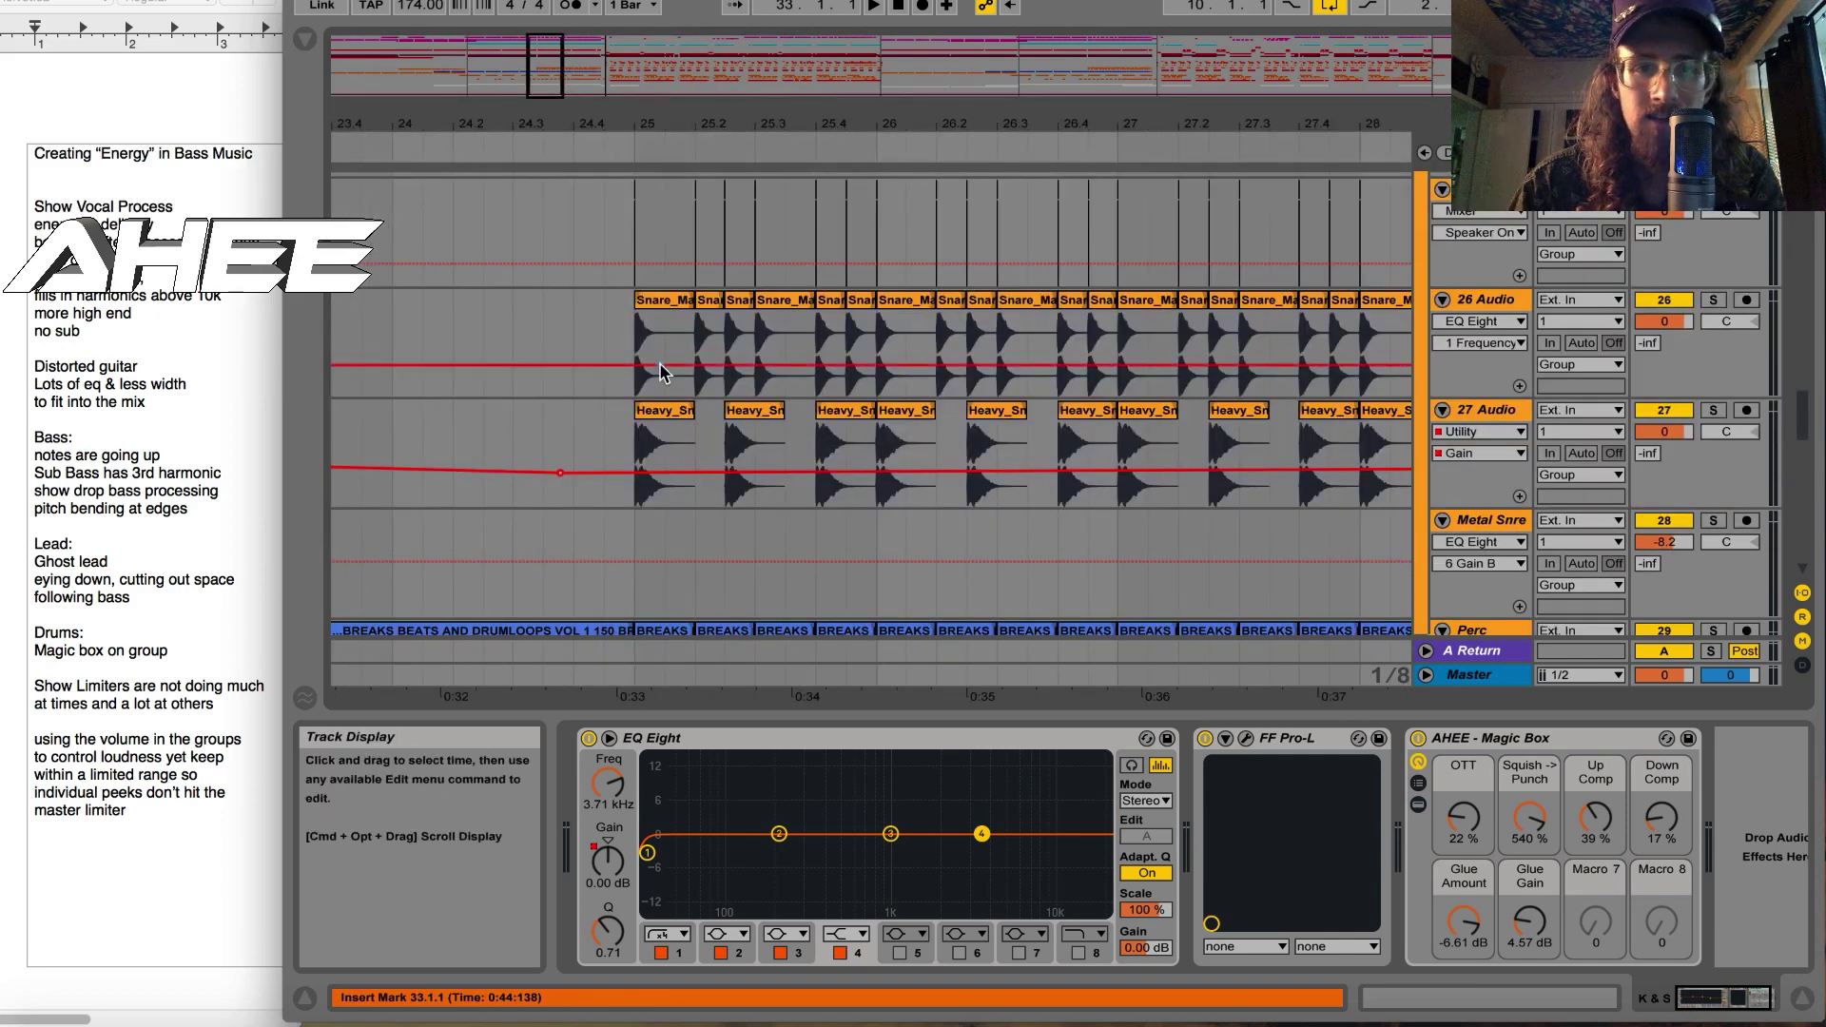
left_click(663, 366)
key("Delete")
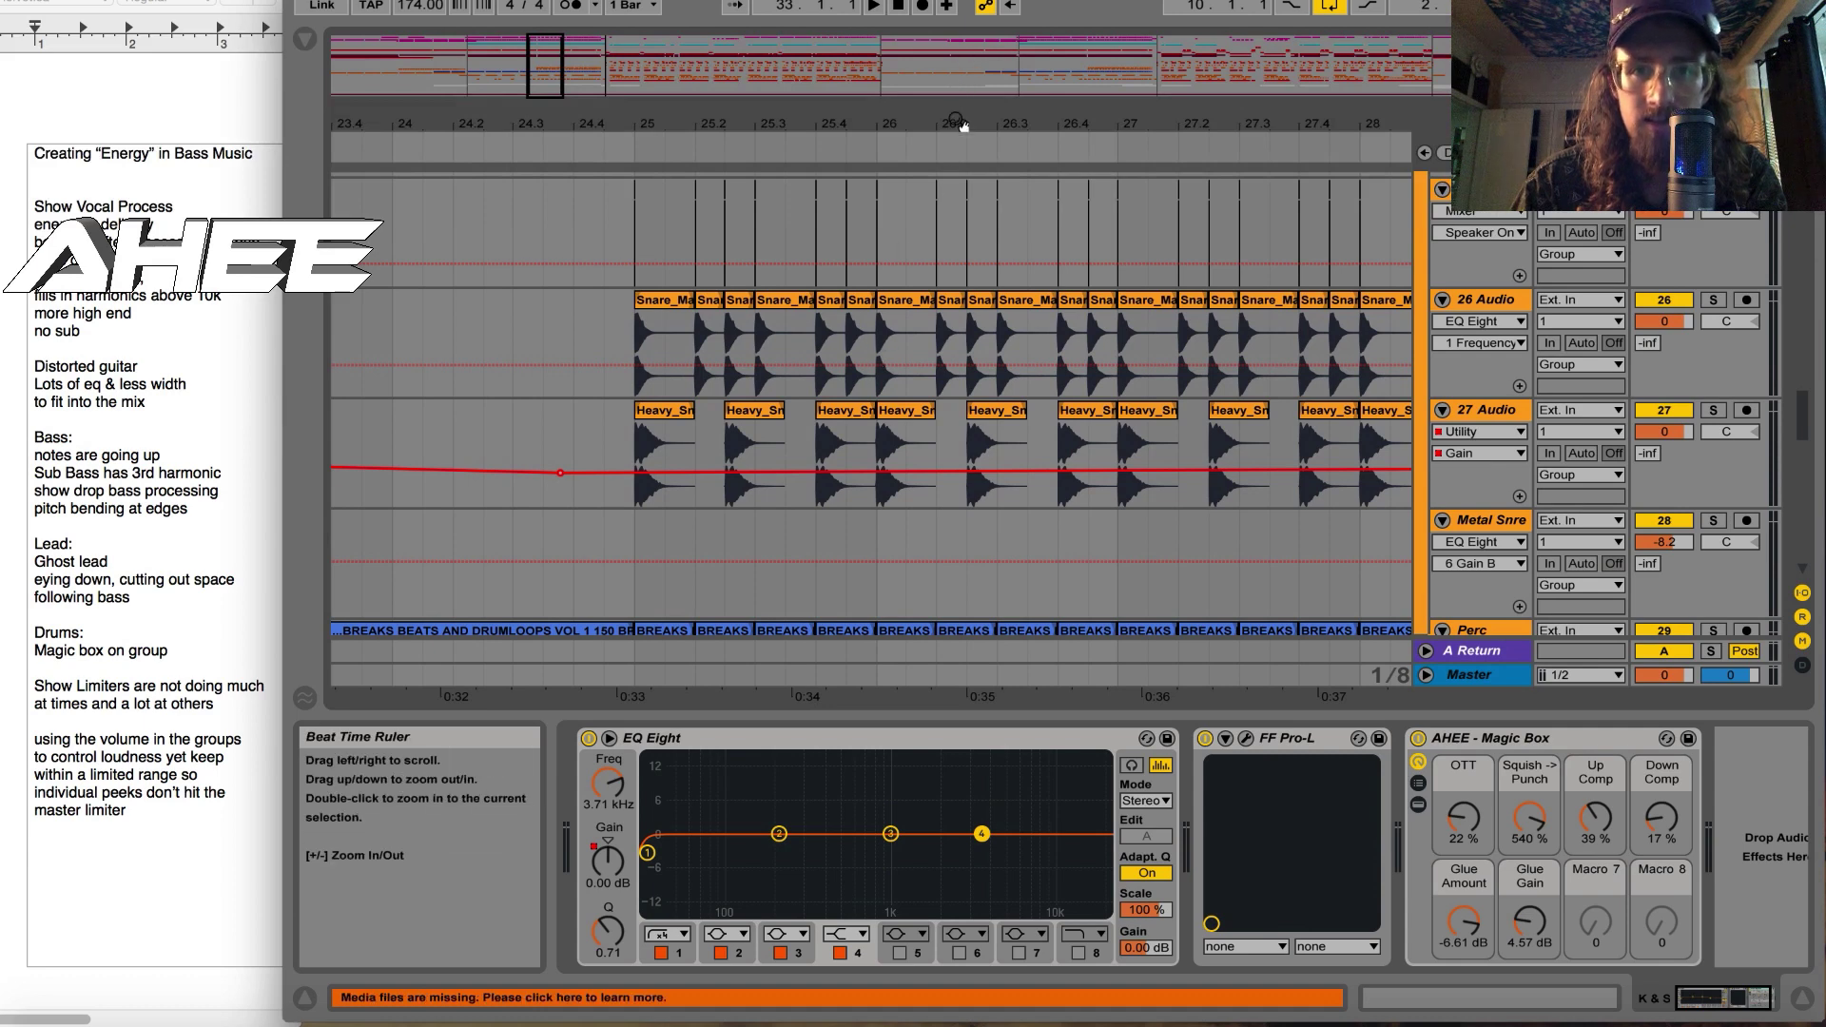
Step: Solo the Perc track in K & S and play its breaks loop from Build 1 with the Audio Effect Rack enabled
scroll(899, 466, "down", 3)
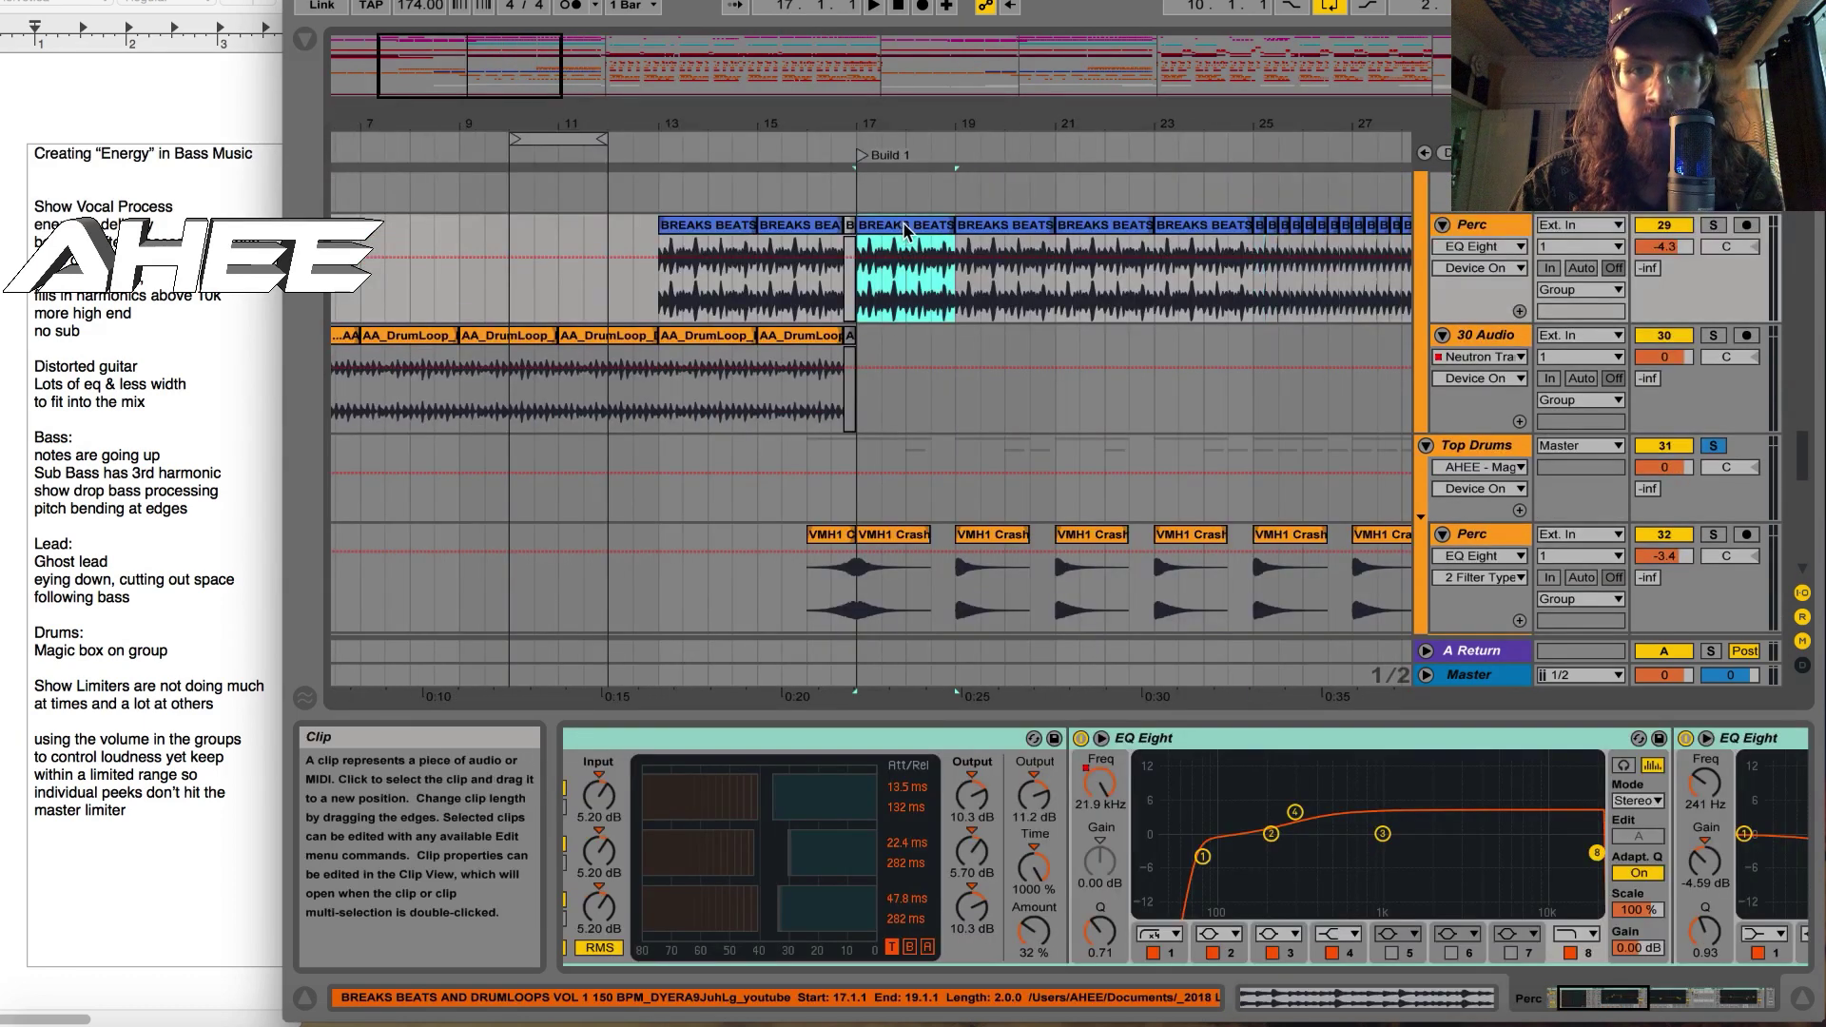
left_click(1714, 225)
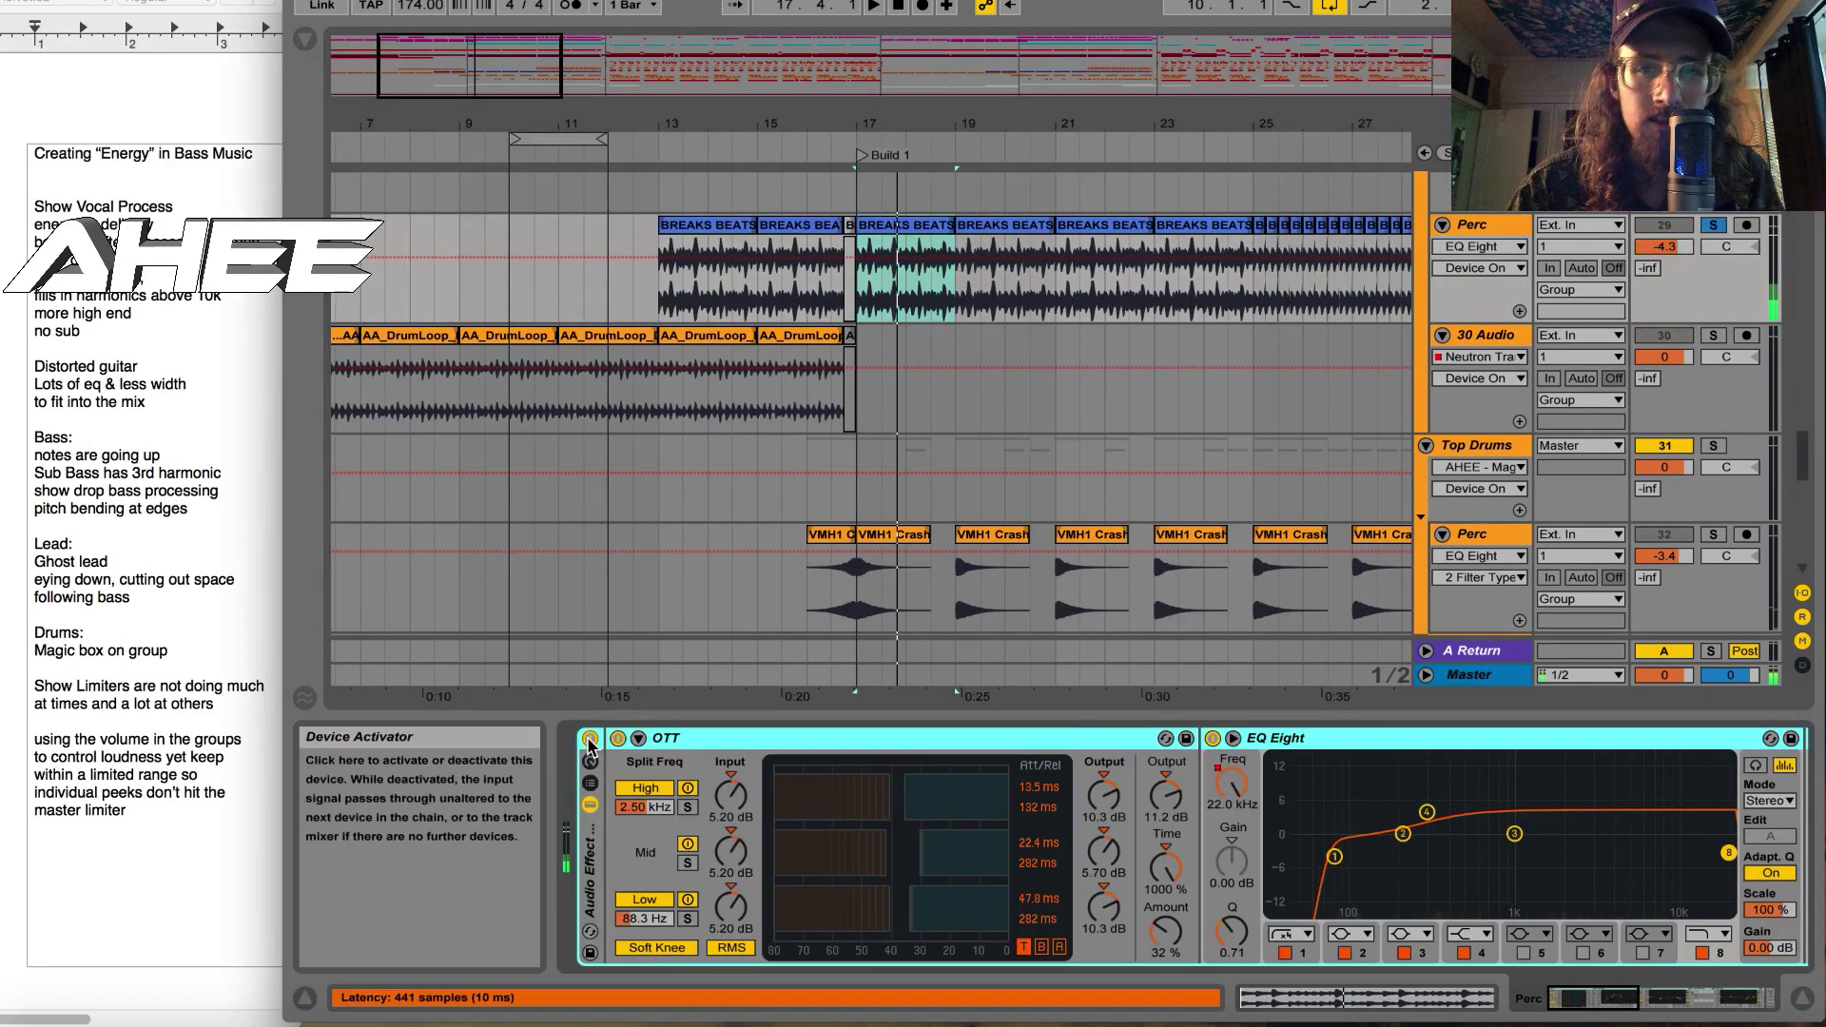
key("space")
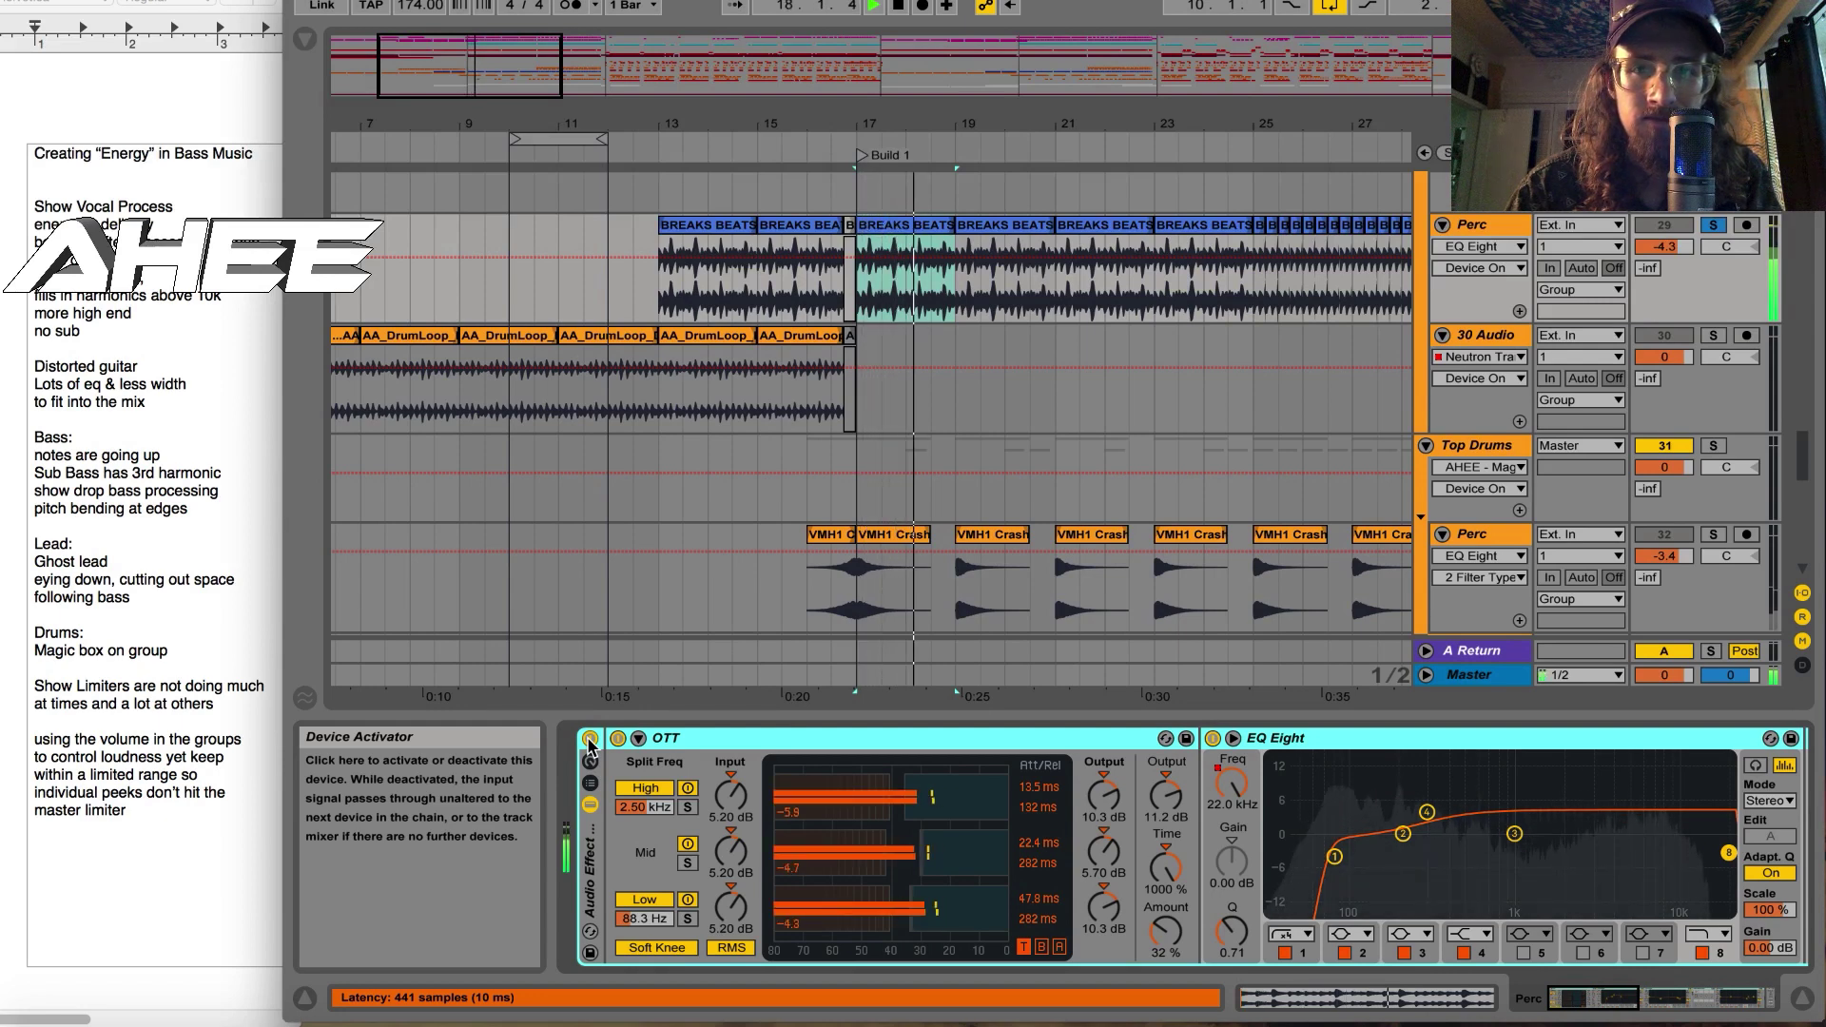
key("space")
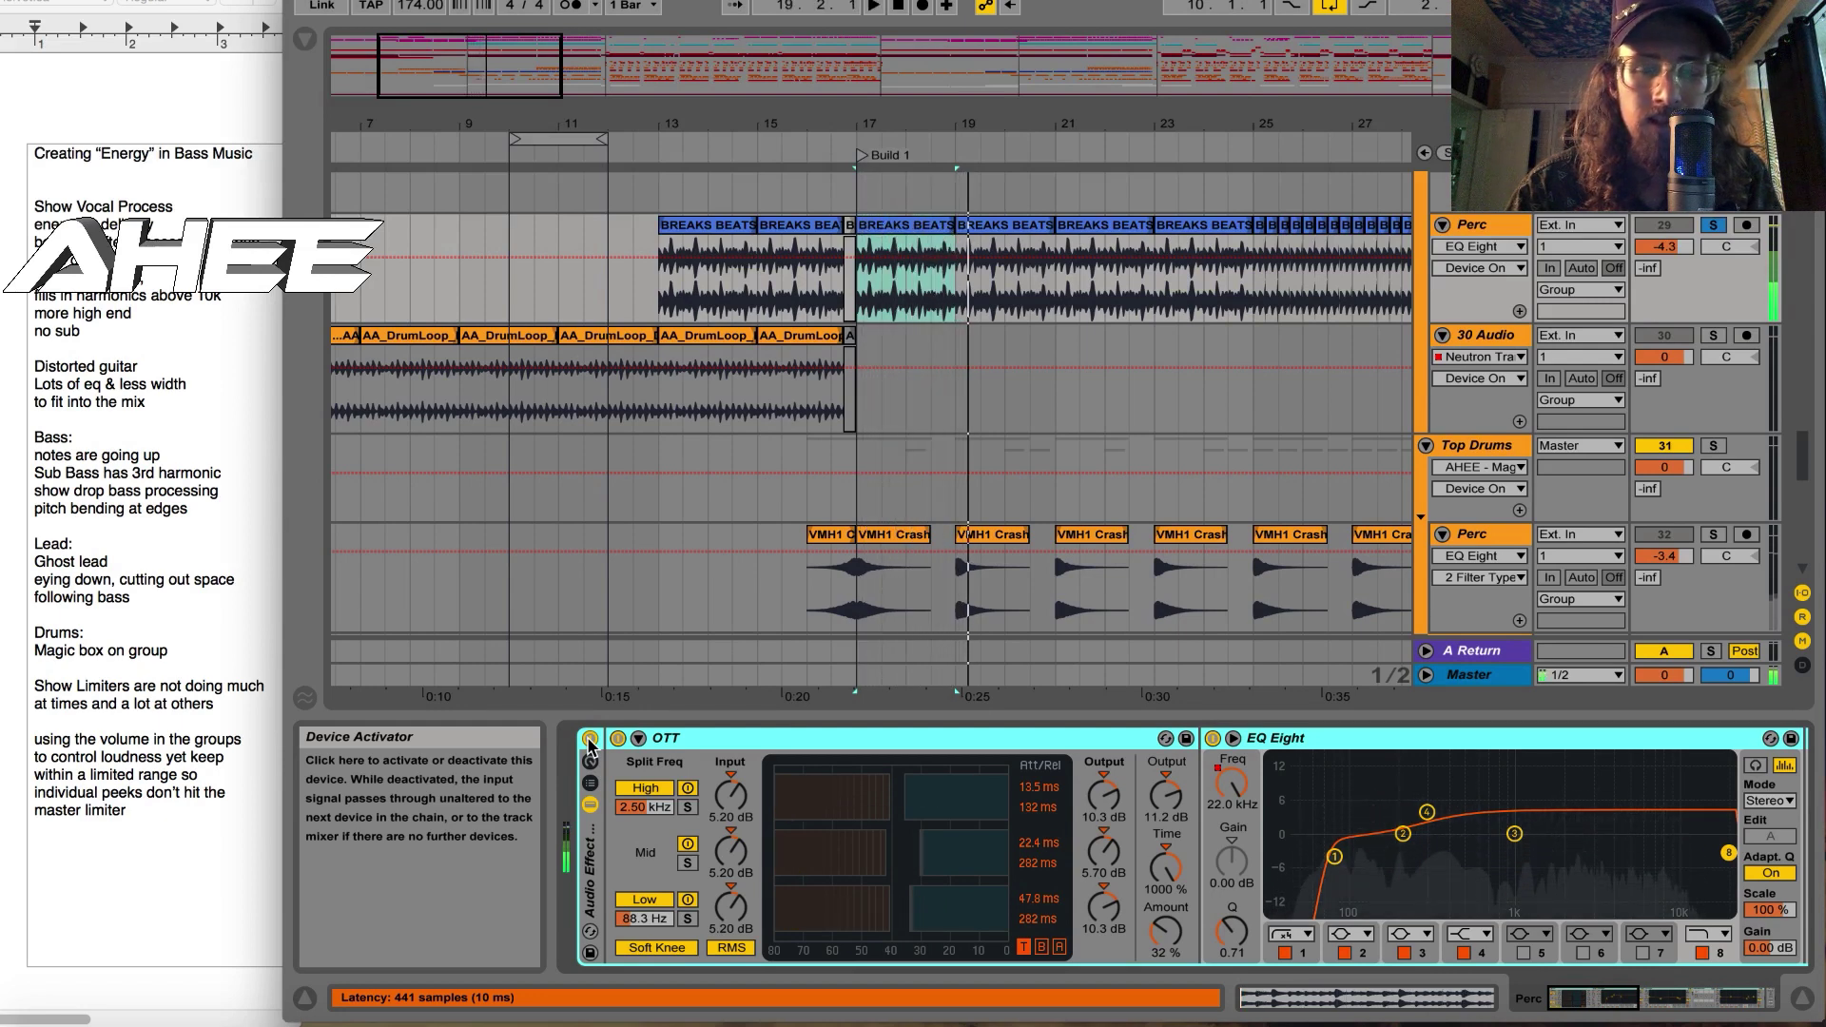
Step: Play the Perc breaks loop with its Audio Effect Rack bypassed, re-enable the rack and review the rest of the device chain
key("space")
left_click(589, 740)
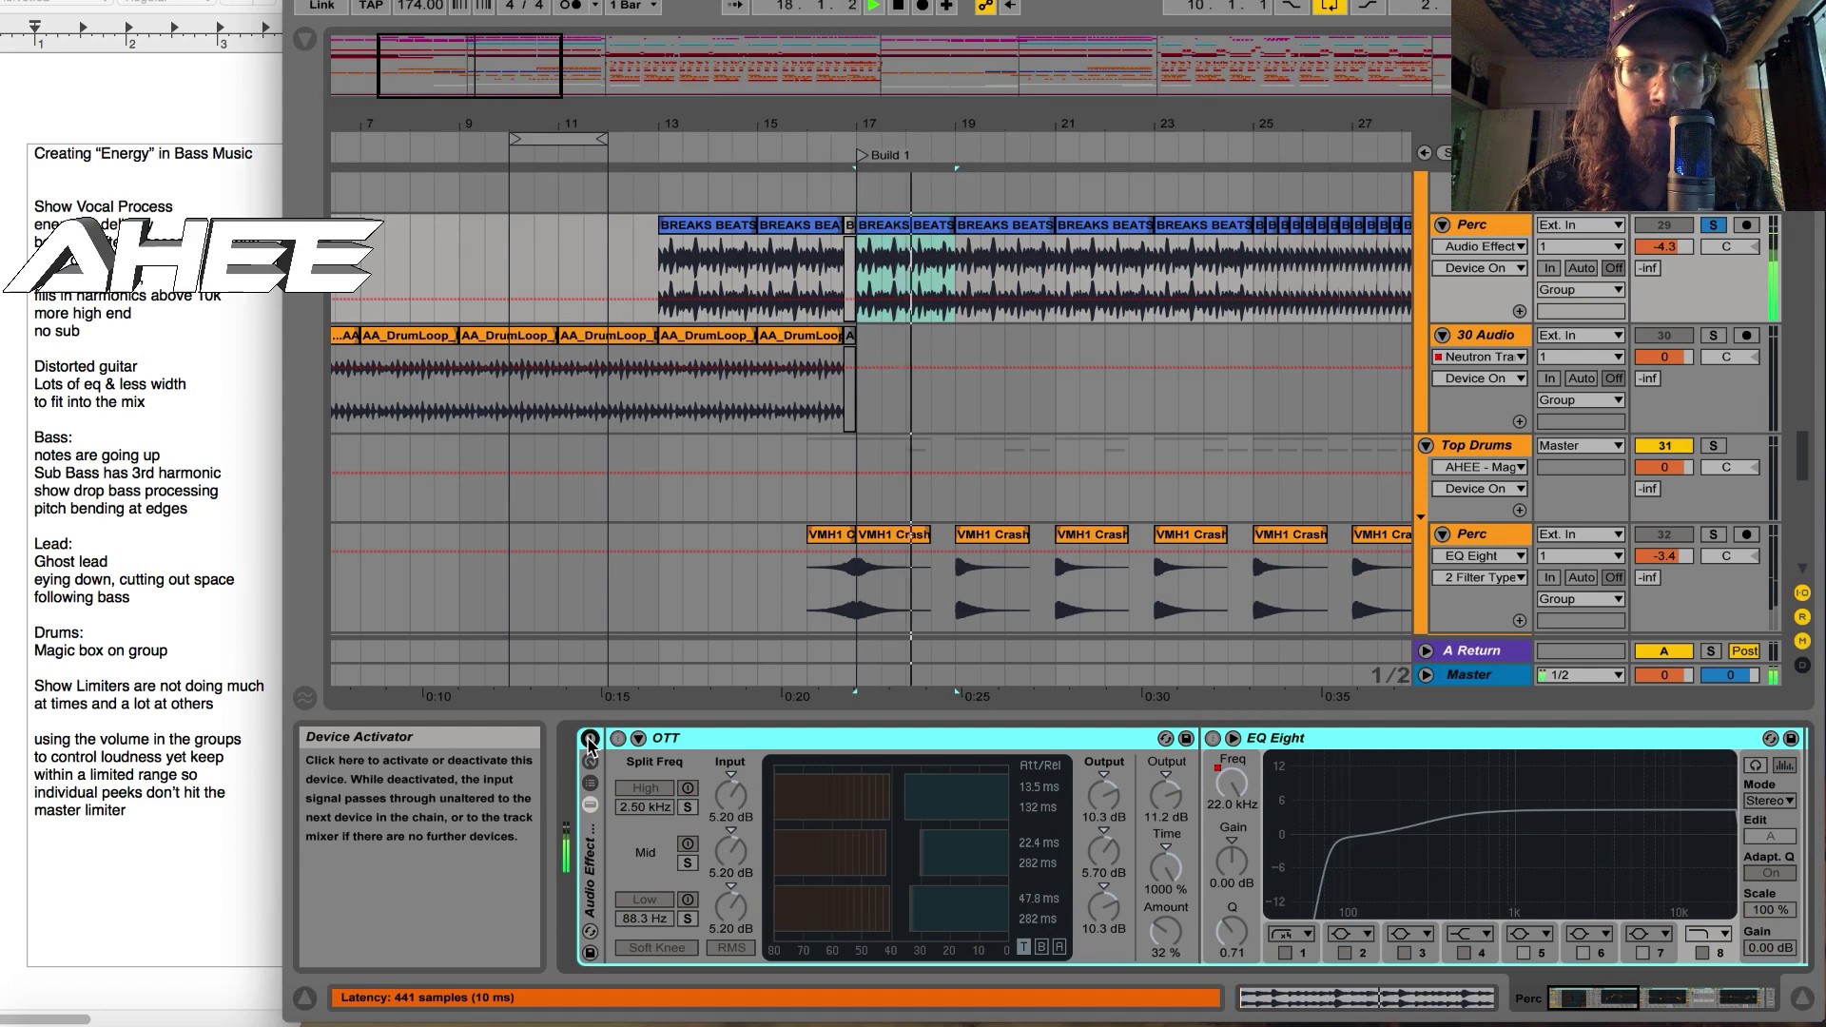
key("space")
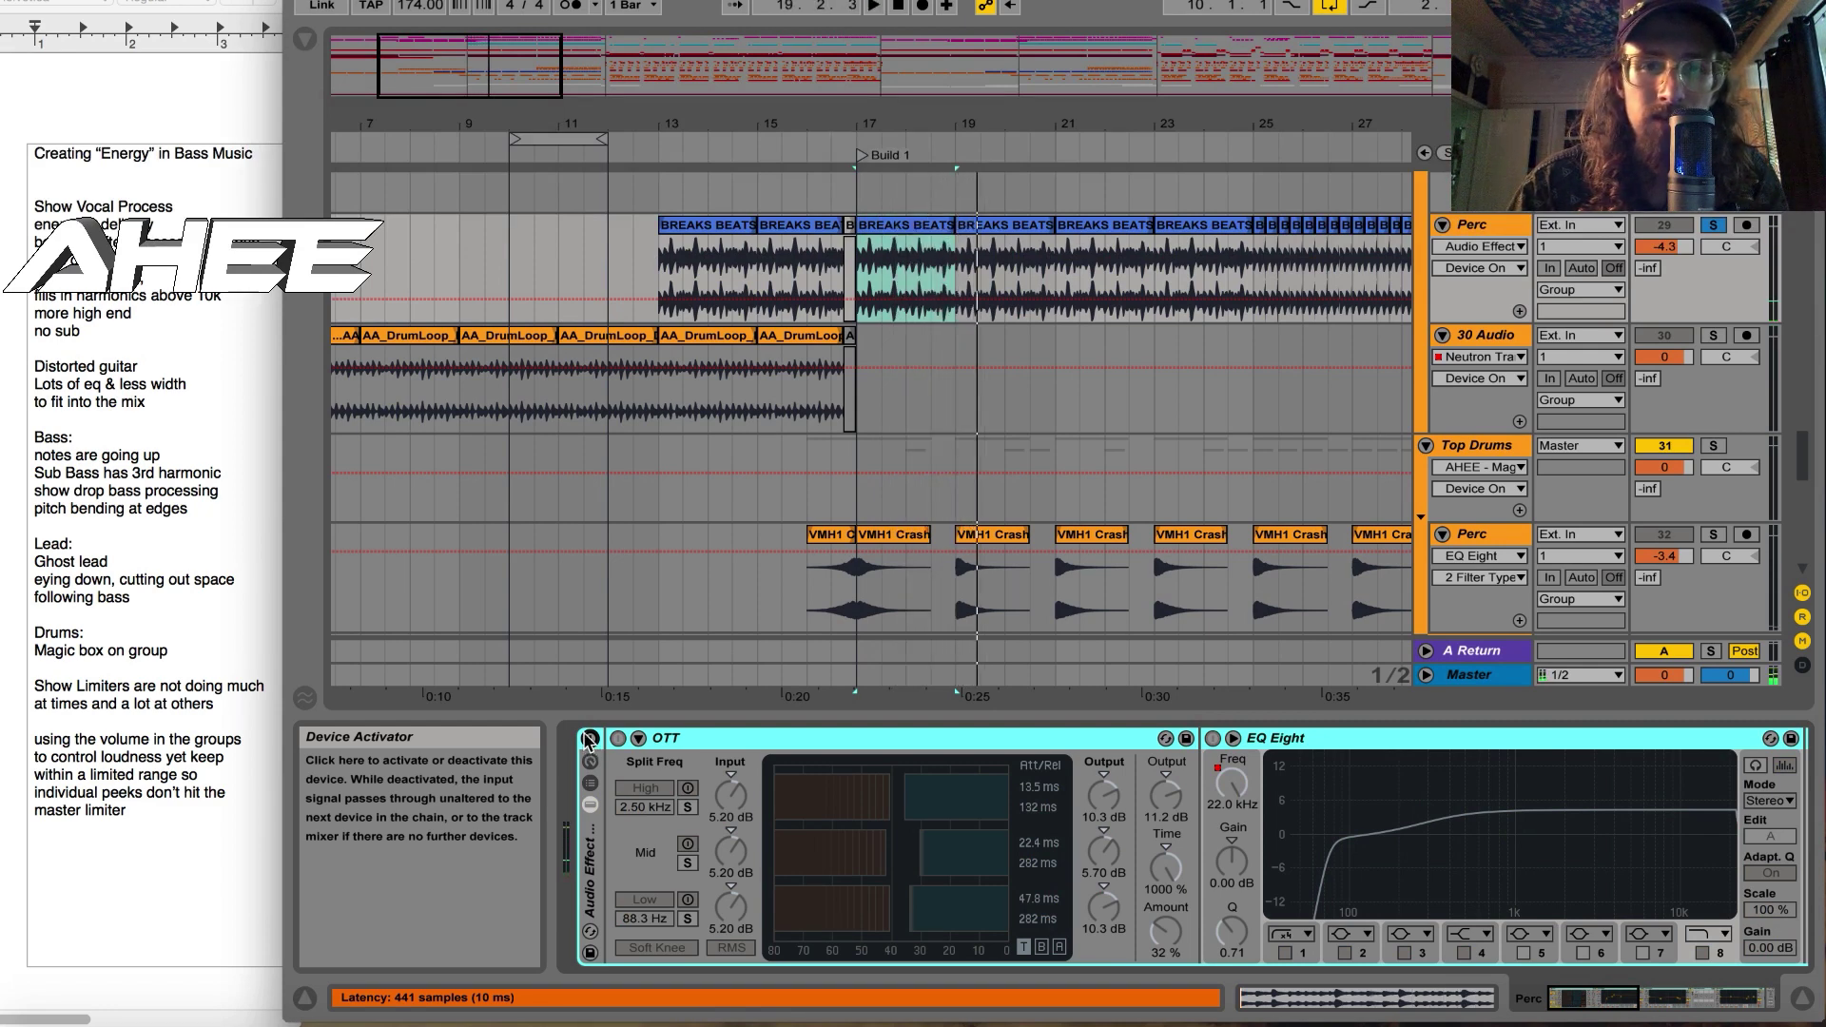
left_click(588, 739)
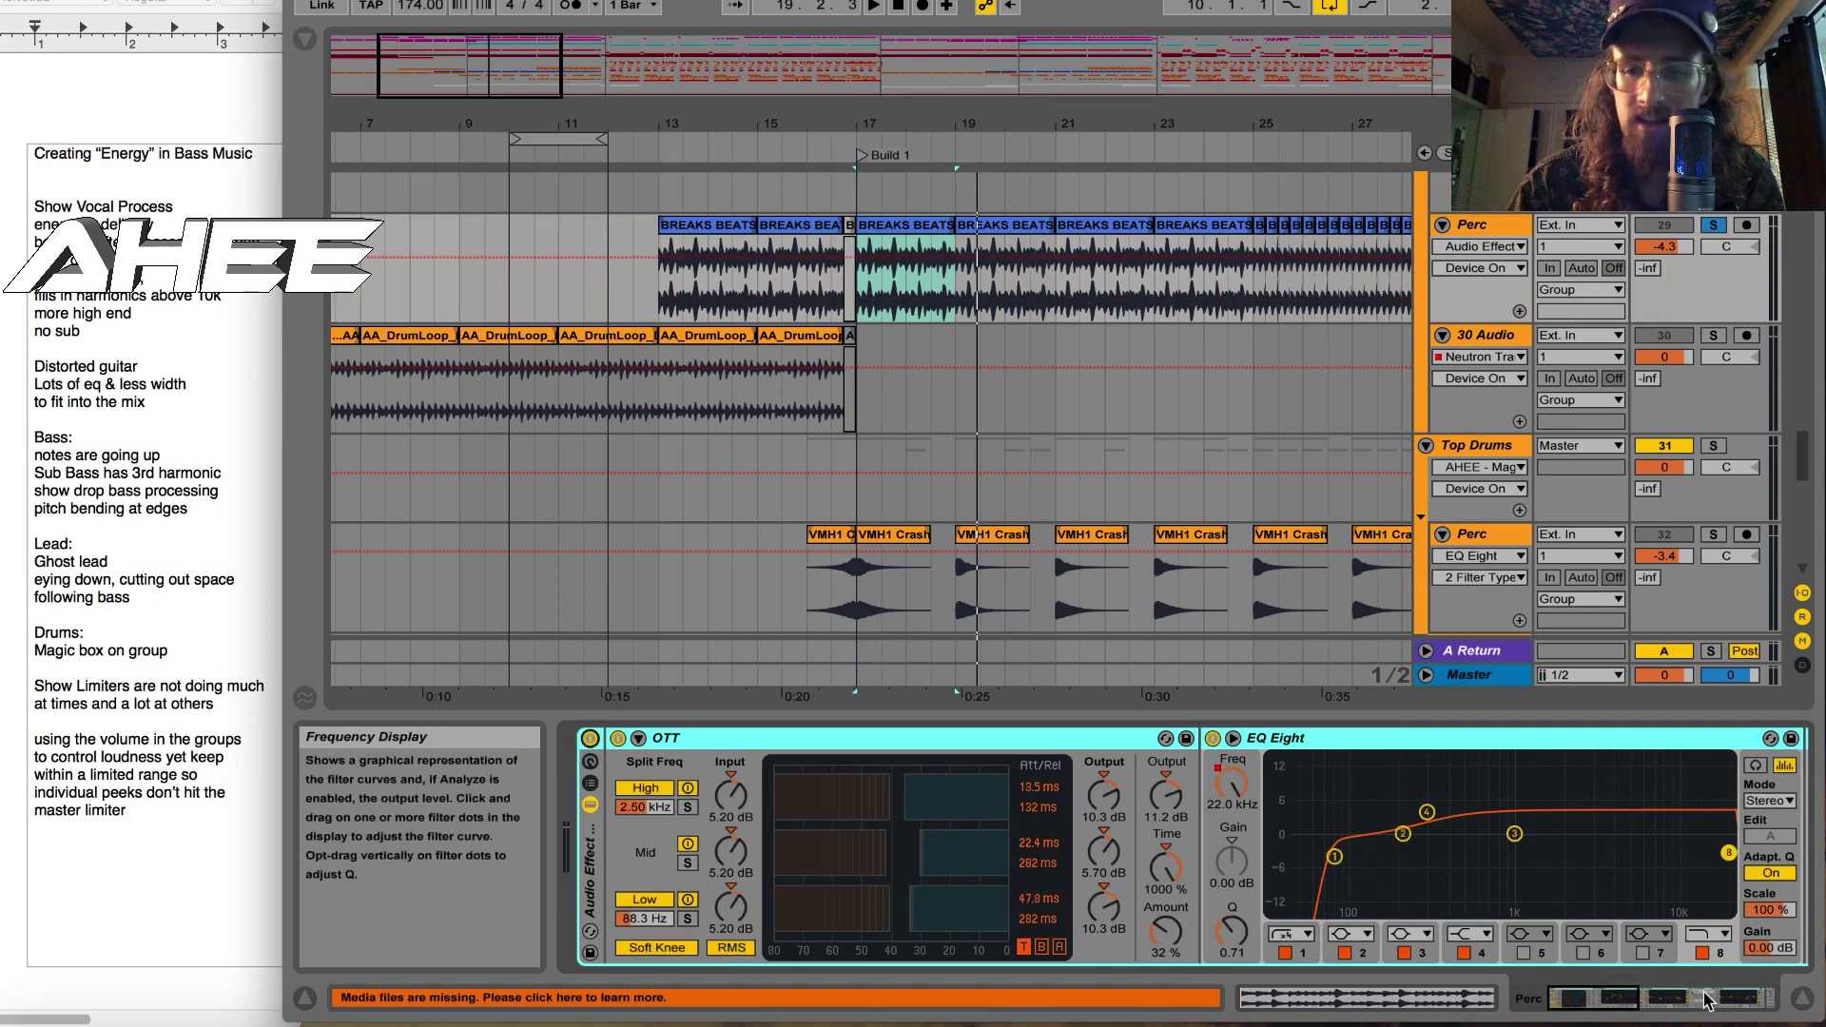
left_click_drag(1614, 1006, 1565, 1006)
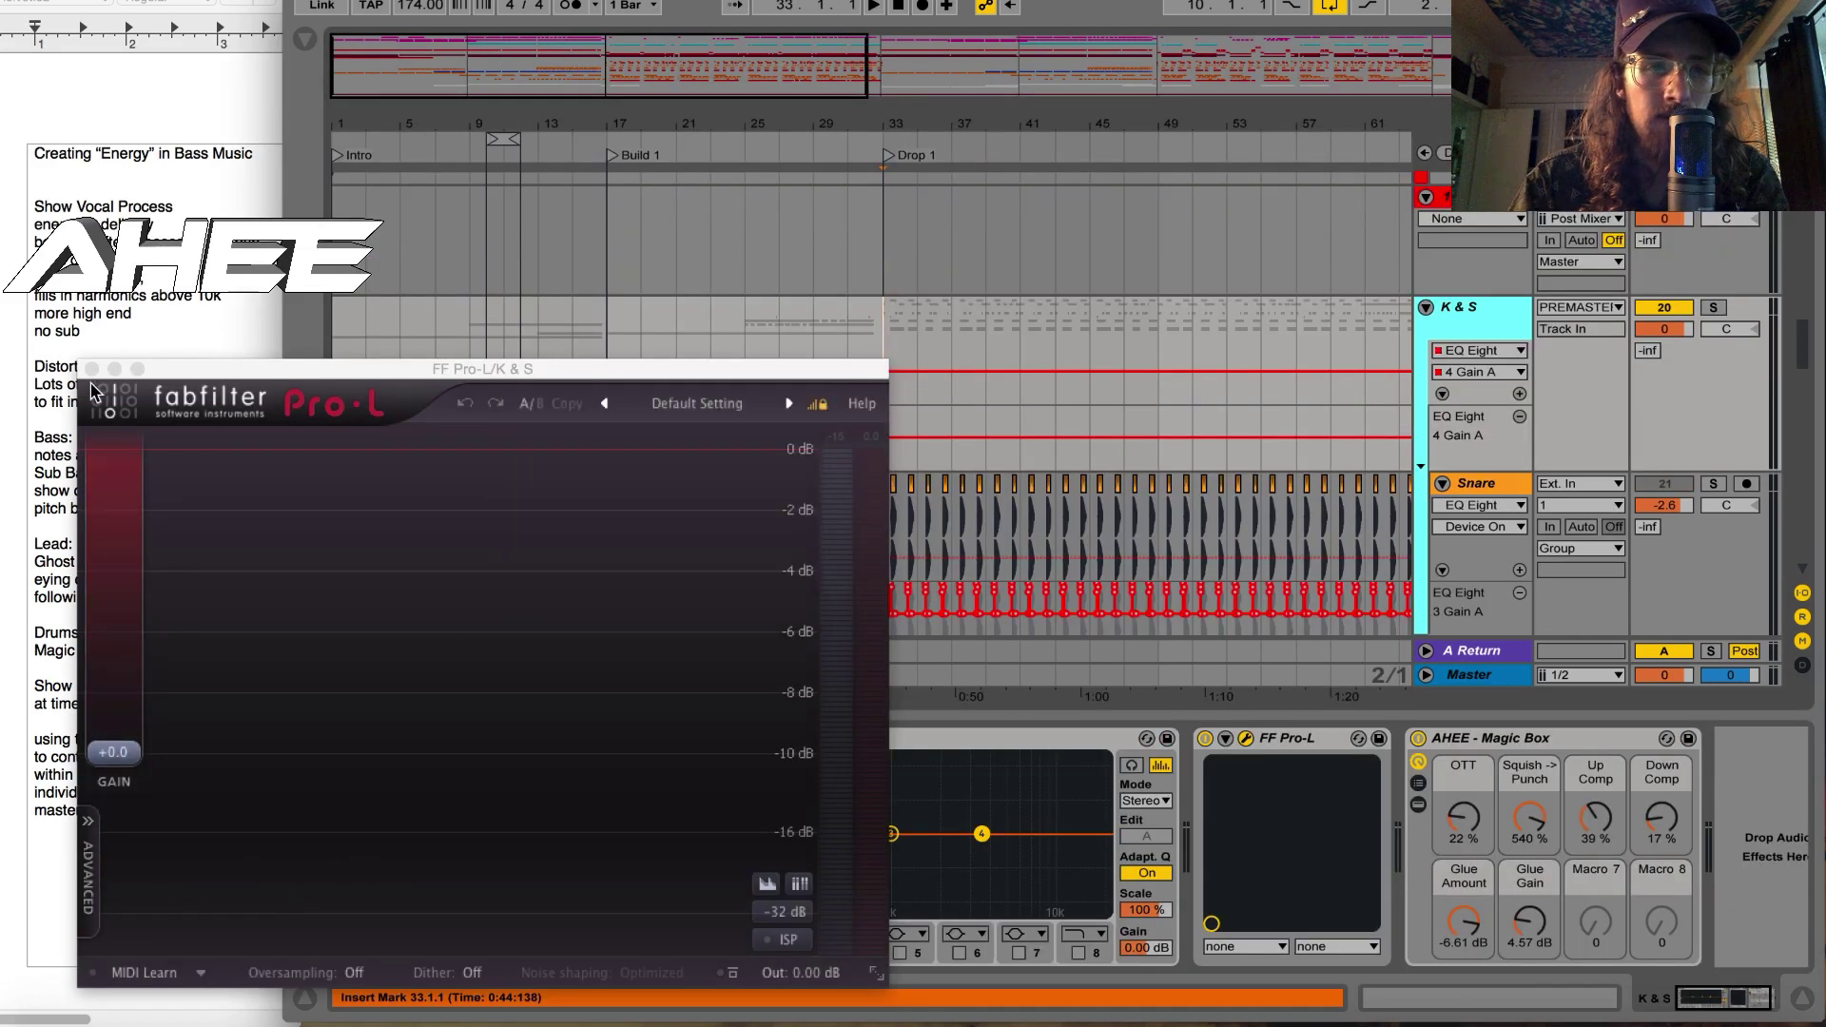
Step: Close the K & S group's FF Pro-L window and fold the K & S and Top Drums groups
left_click_drag(92, 369, 465, 329)
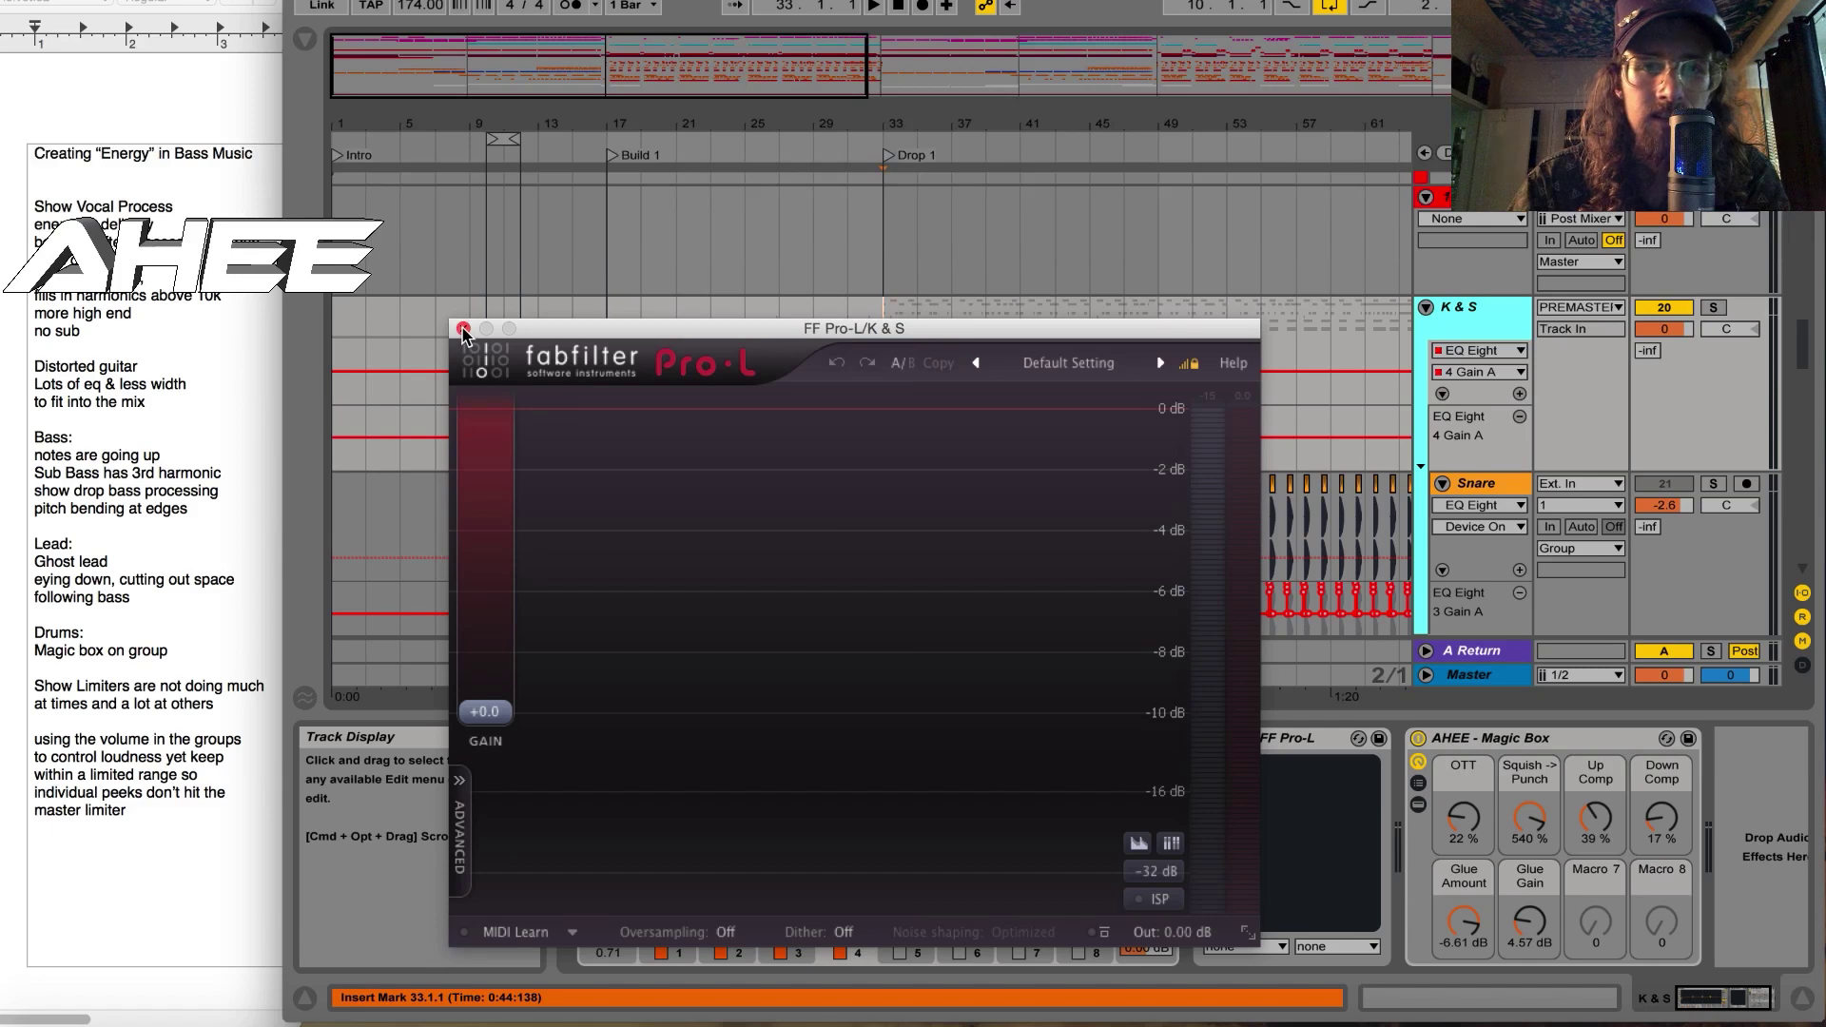
left_click(464, 329)
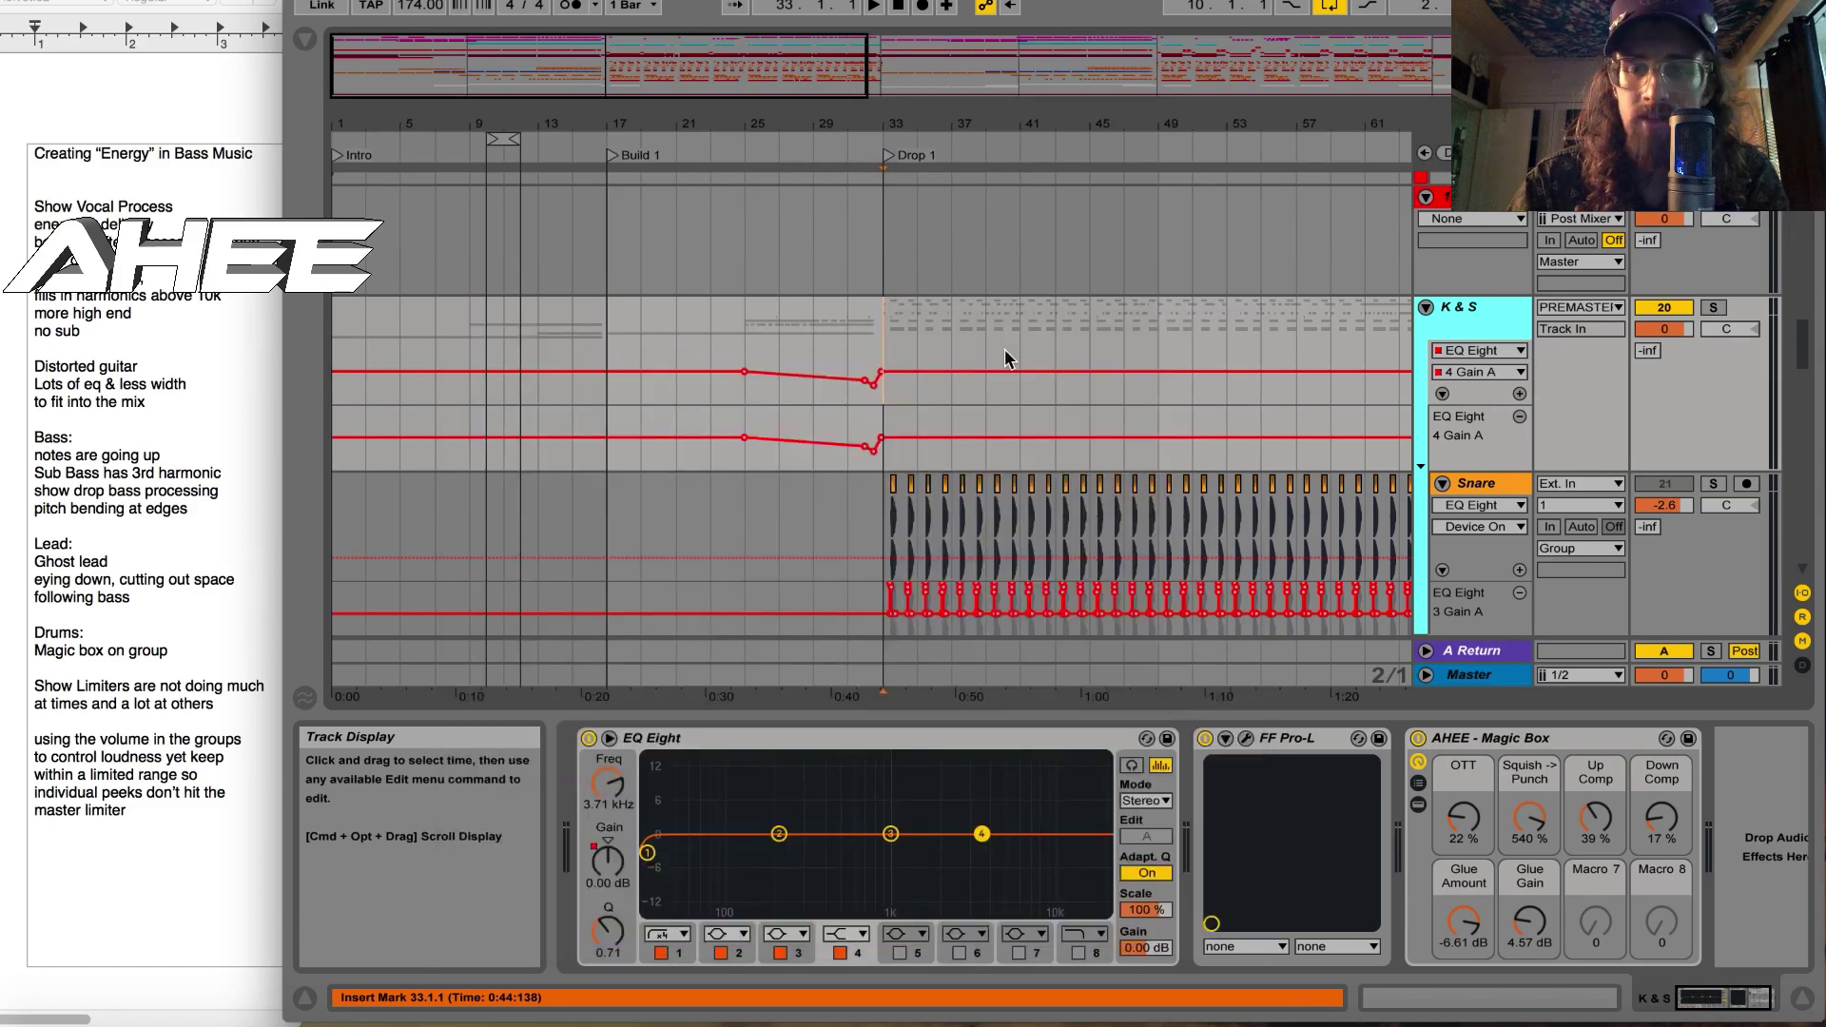
scroll(1006, 350, "down", 3)
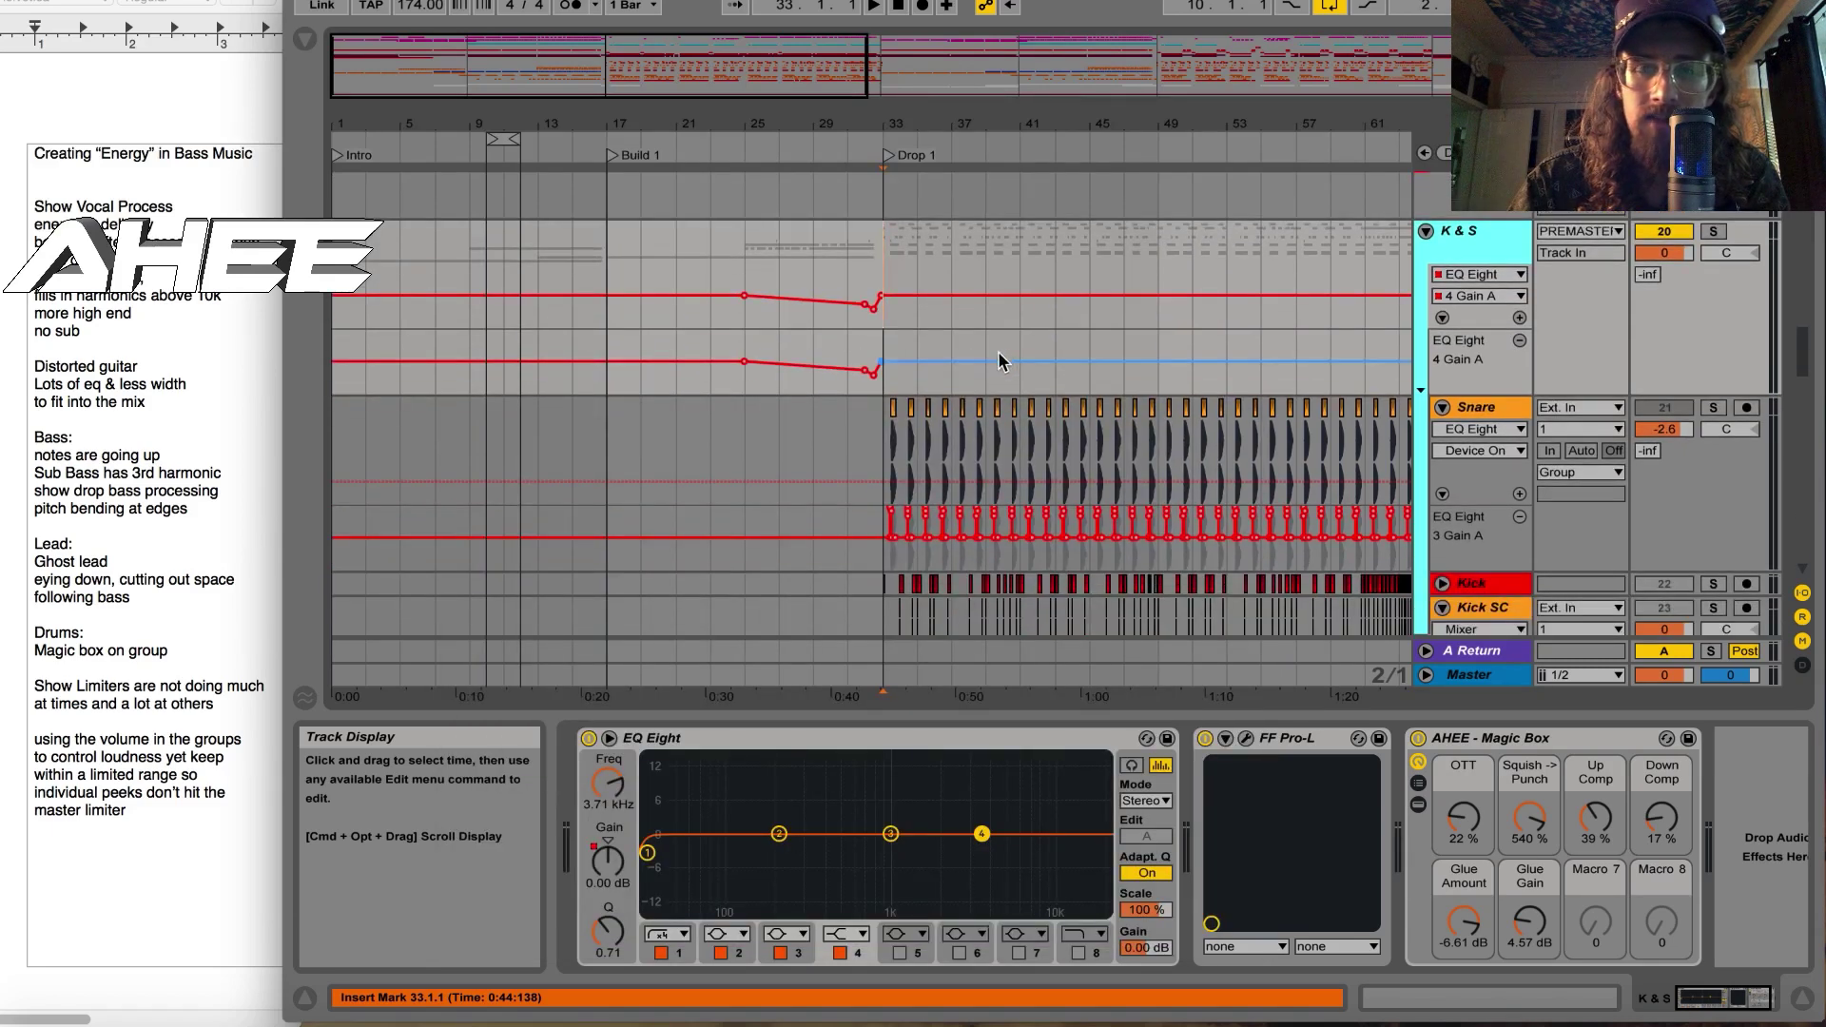
left_click(1426, 205)
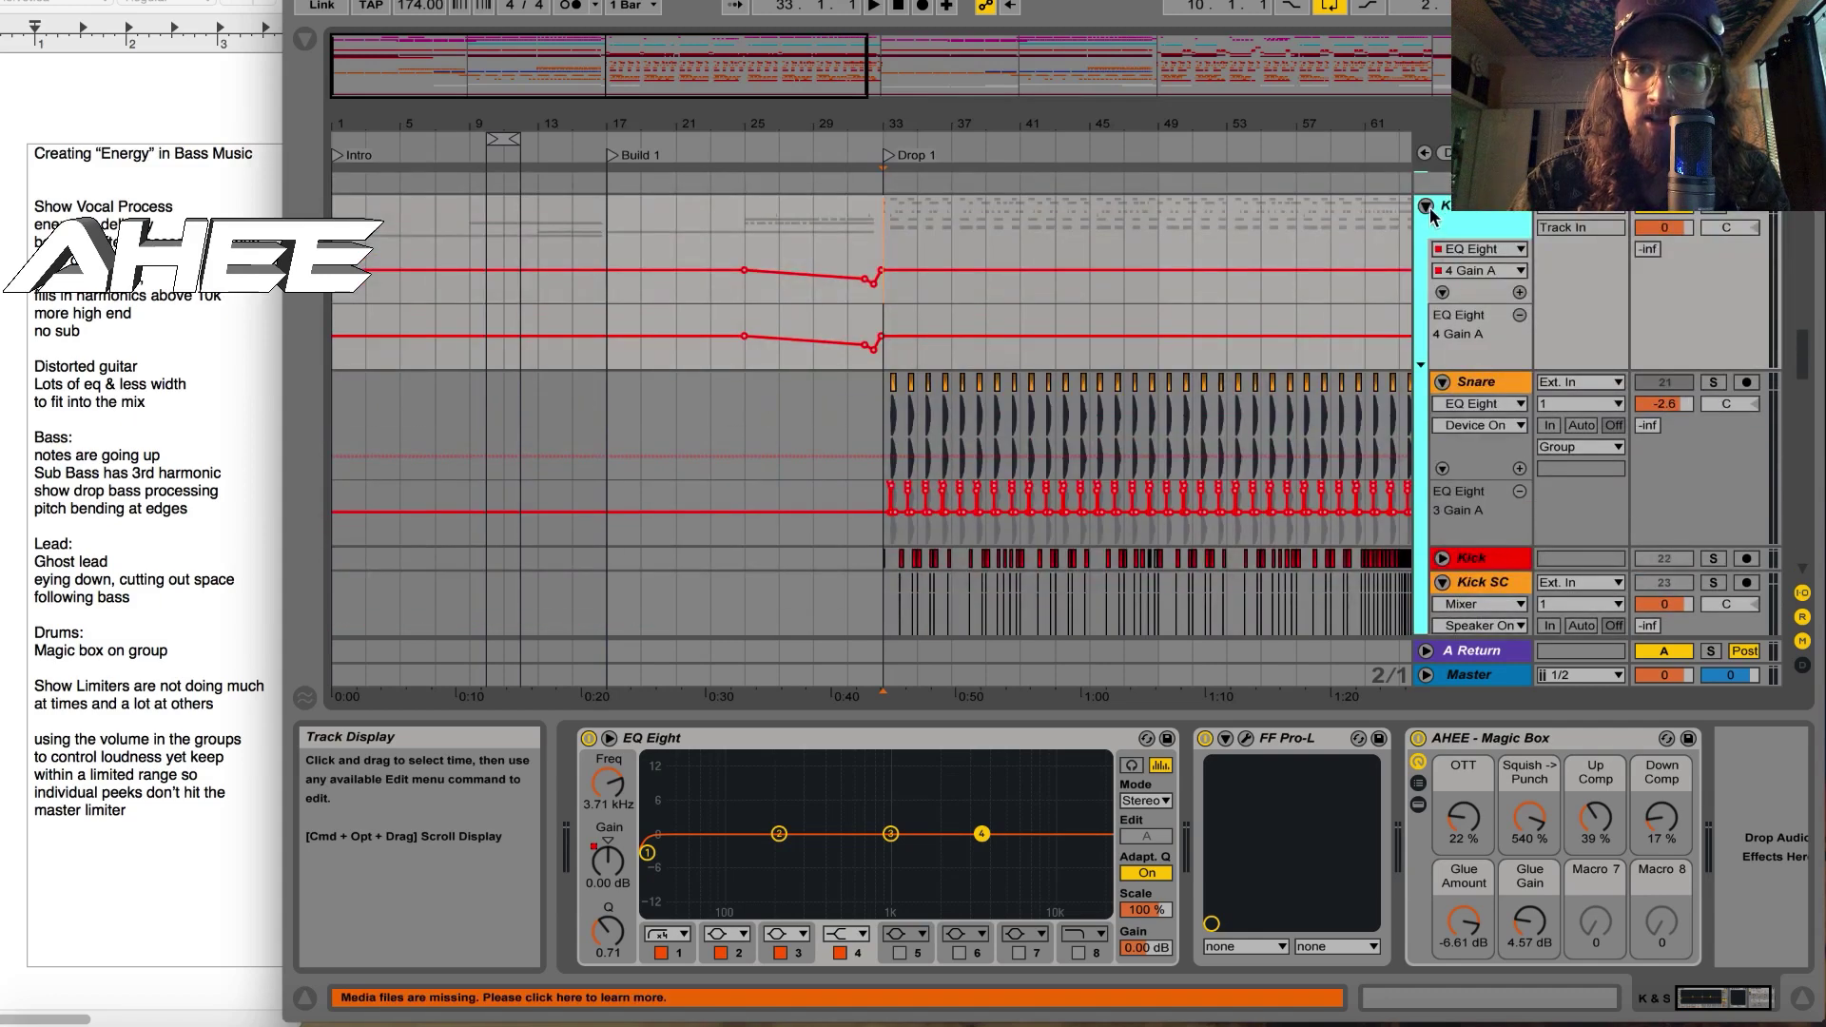
left_click(1425, 253)
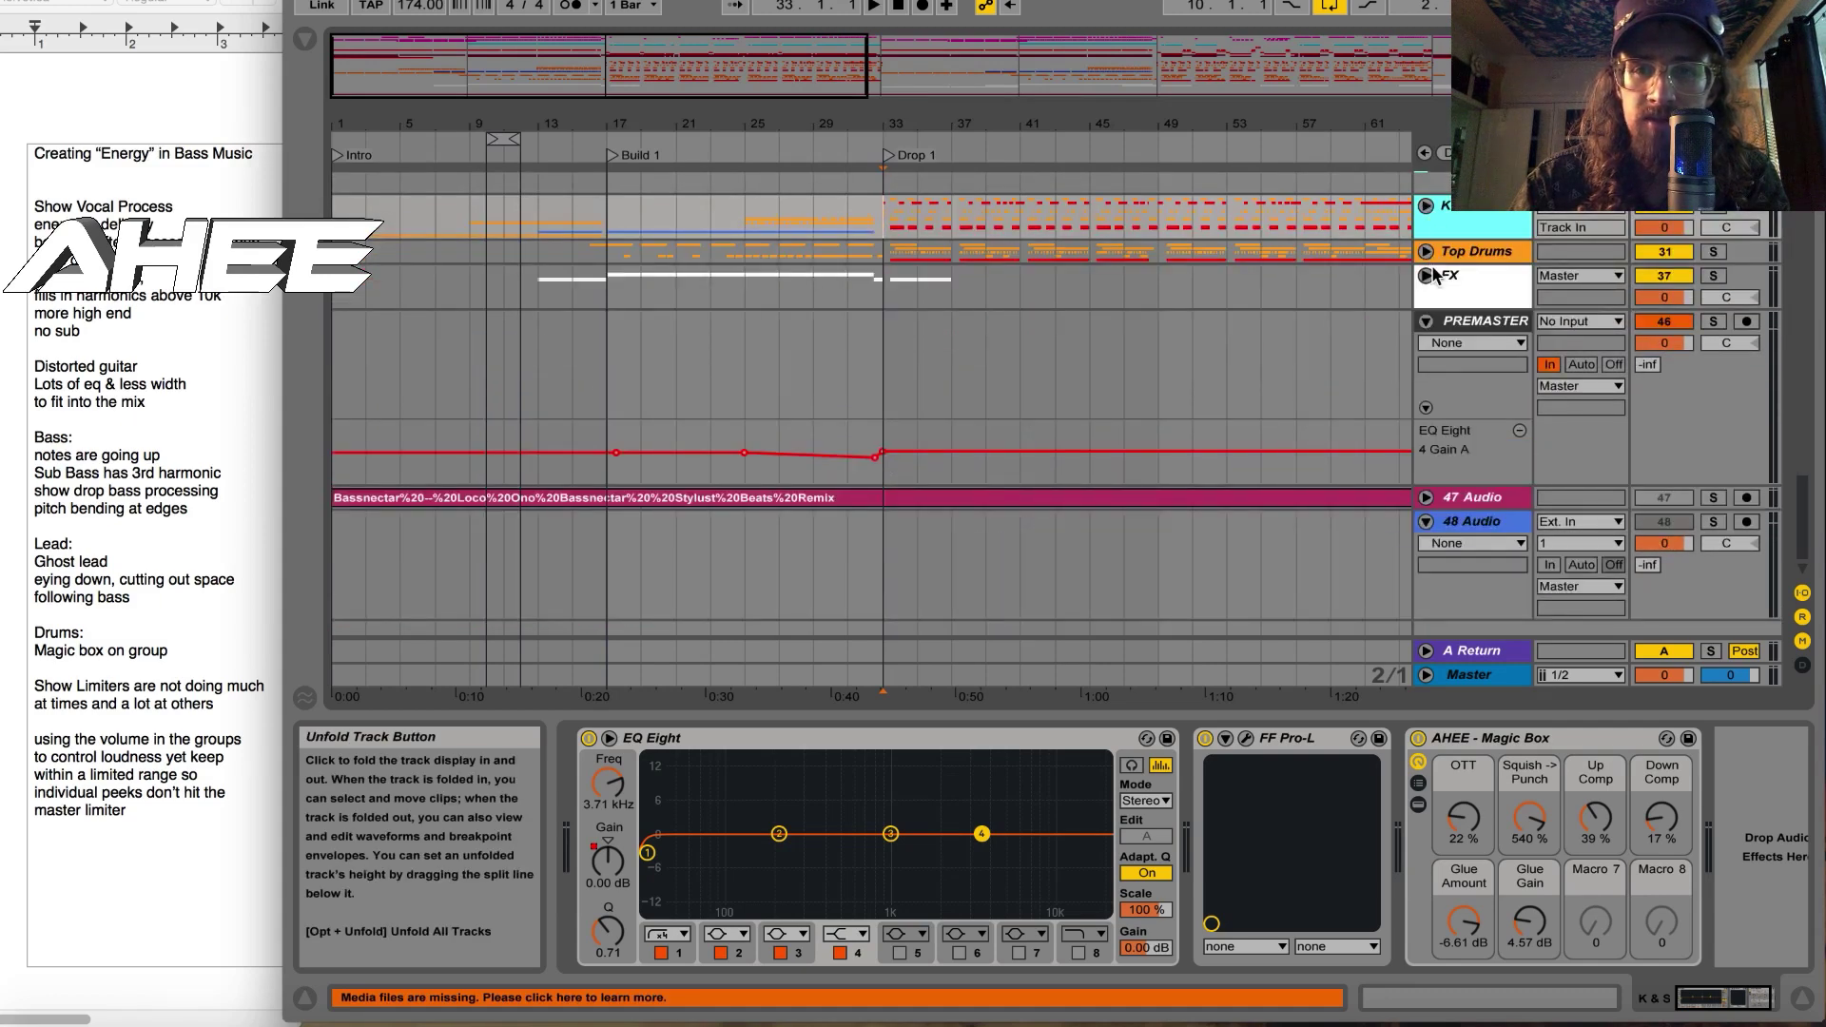
Step: Open FF Pro-L on the Top Drums group and play the soloed group from Drop 1, watching the limiter
left_click(1474, 253)
left_click(1556, 738)
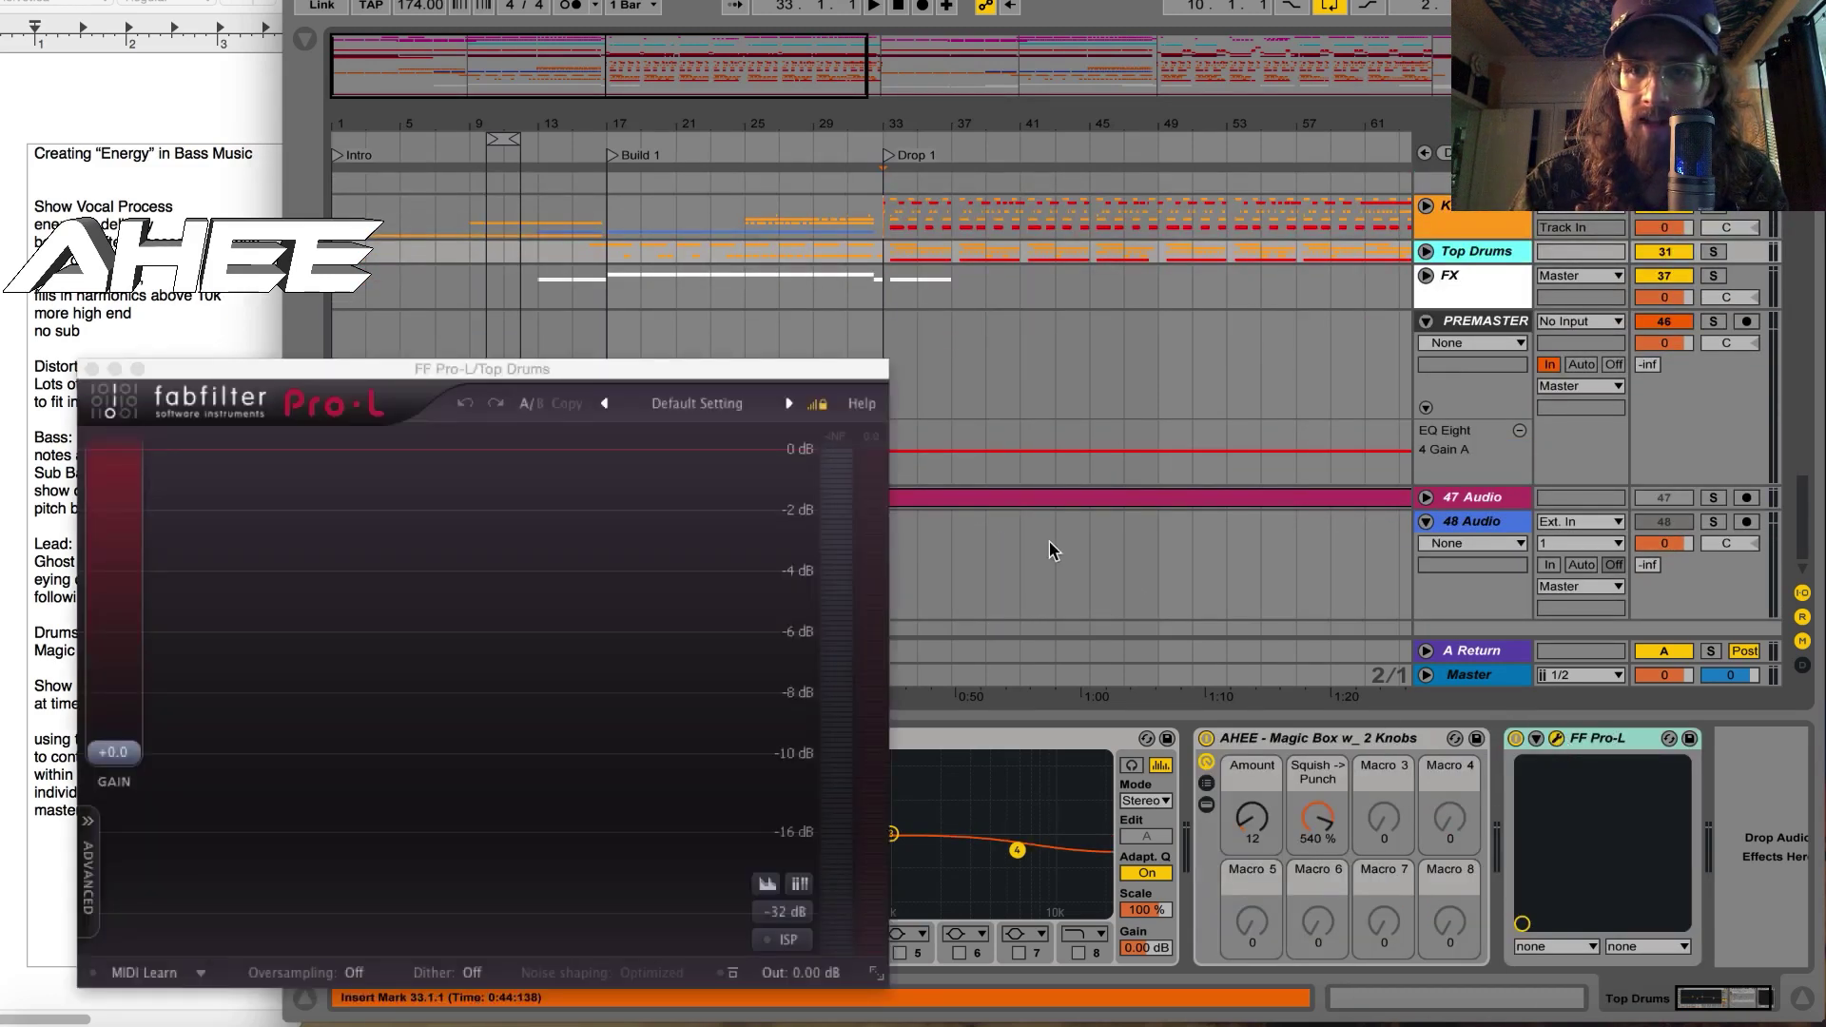
left_click_drag(550, 376, 727, 364)
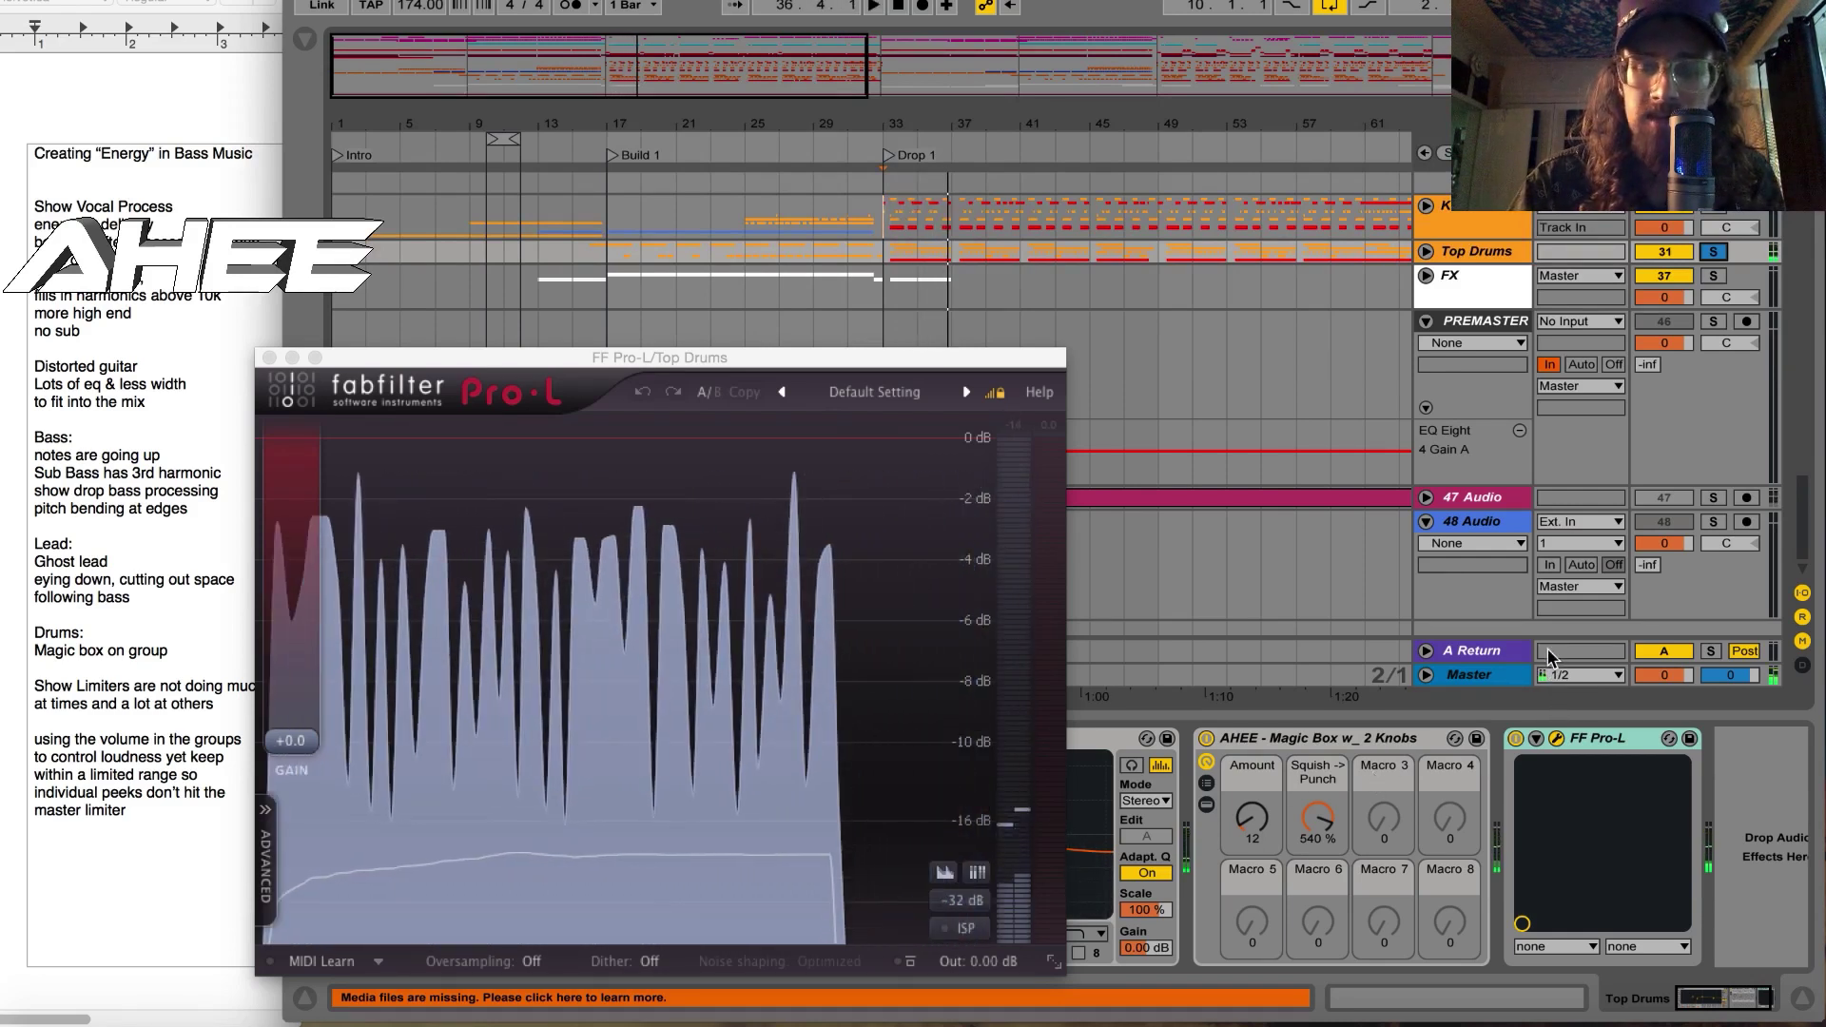
key("space")
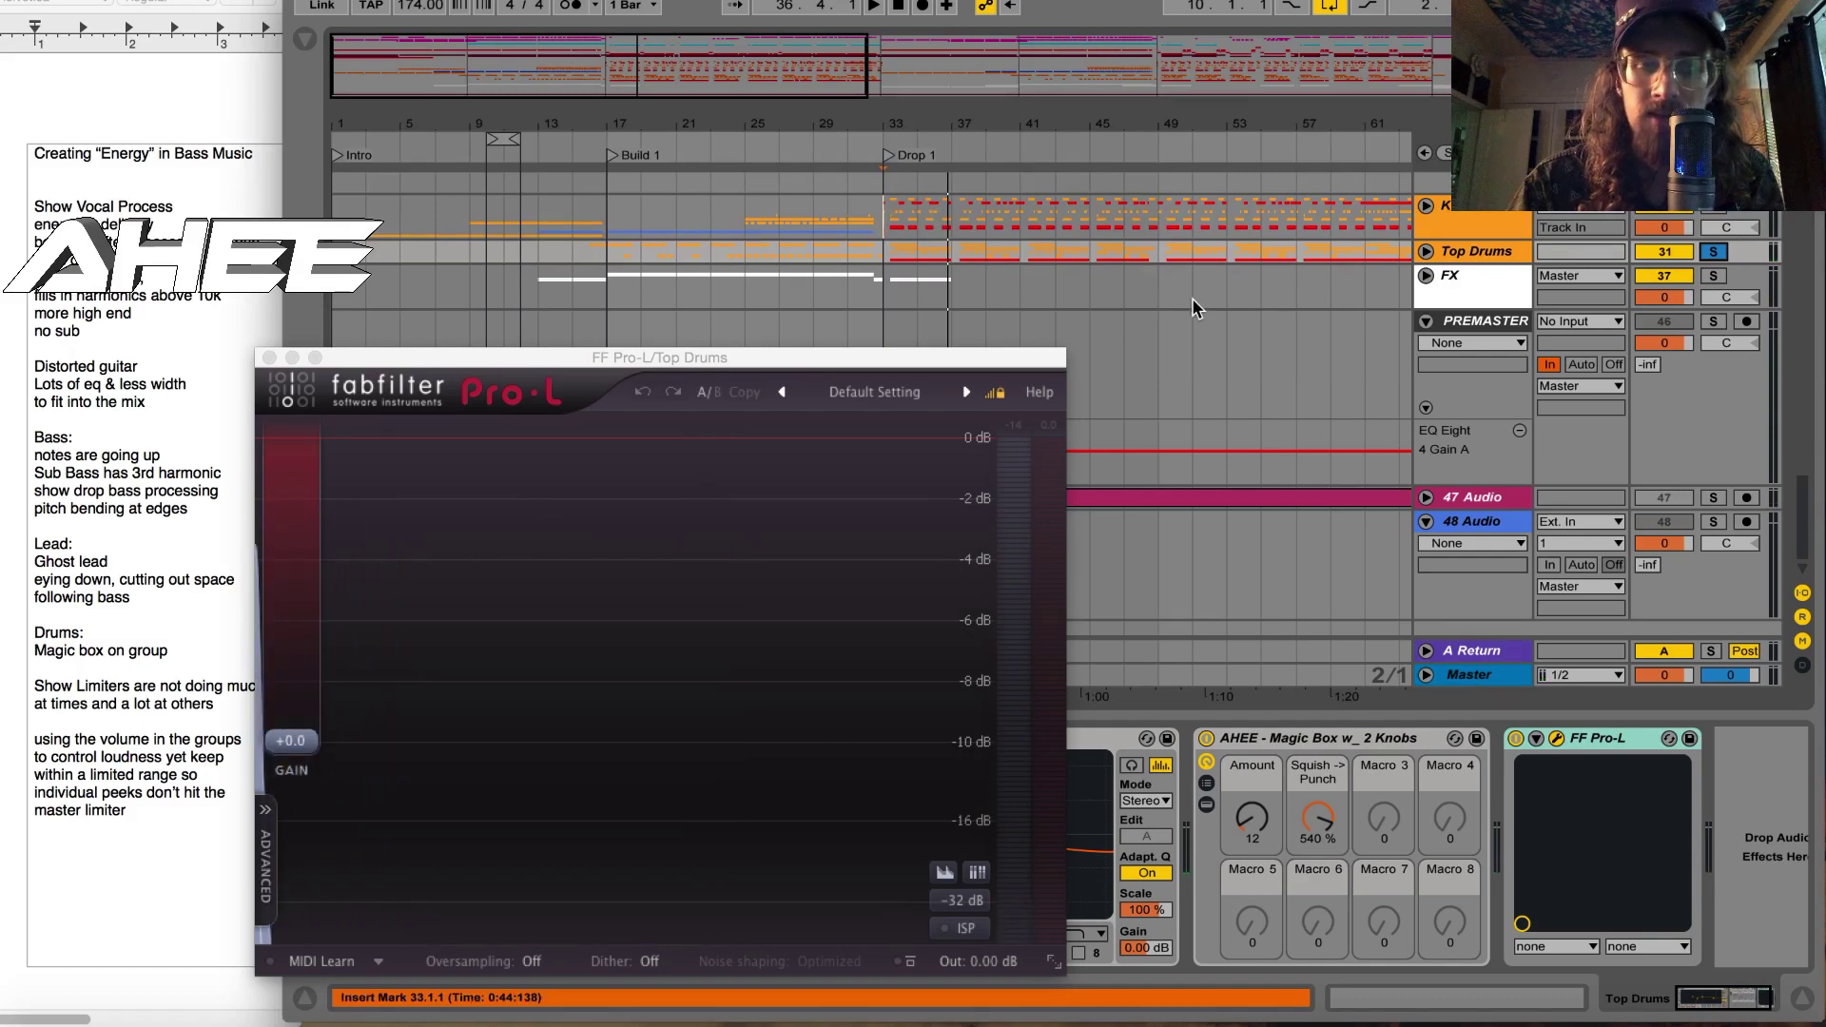
Step: Solo the K & S group and set the playback start at bar 25 in Build 1
left_click_drag(1290, 121, 937, 90)
scroll(979, 337, "up", 2)
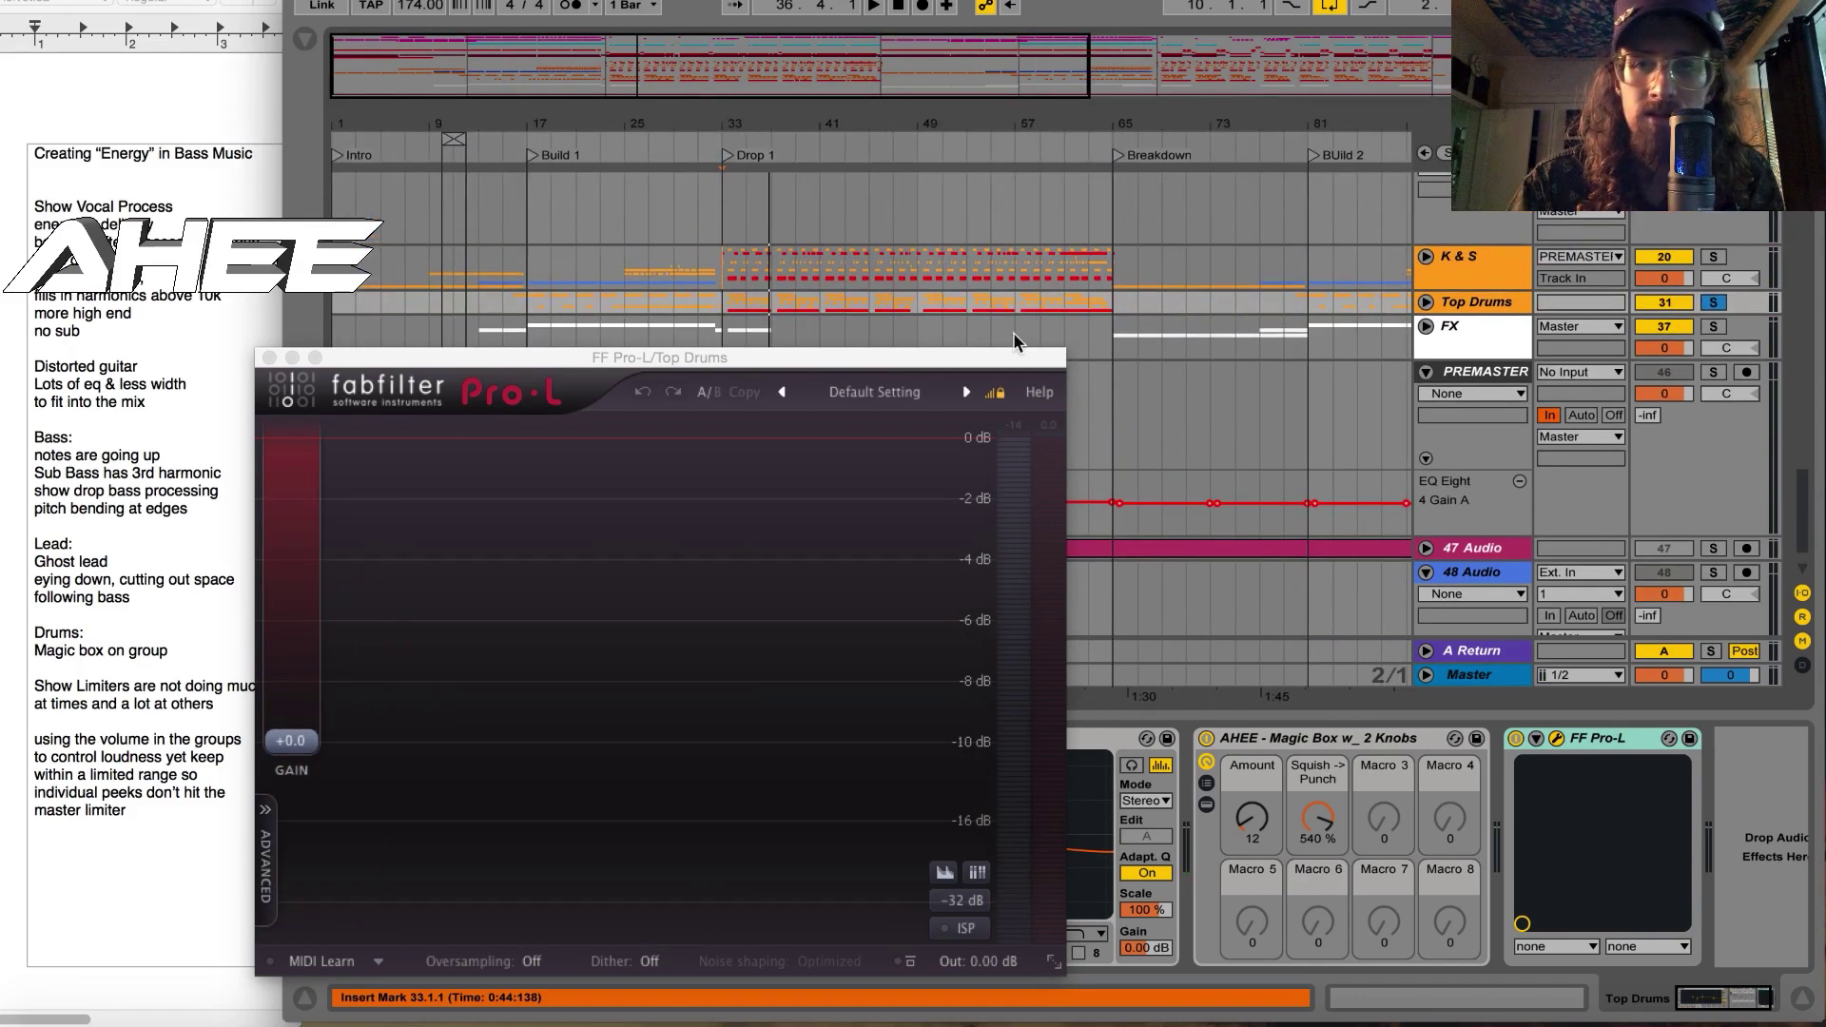
left_click(619, 279)
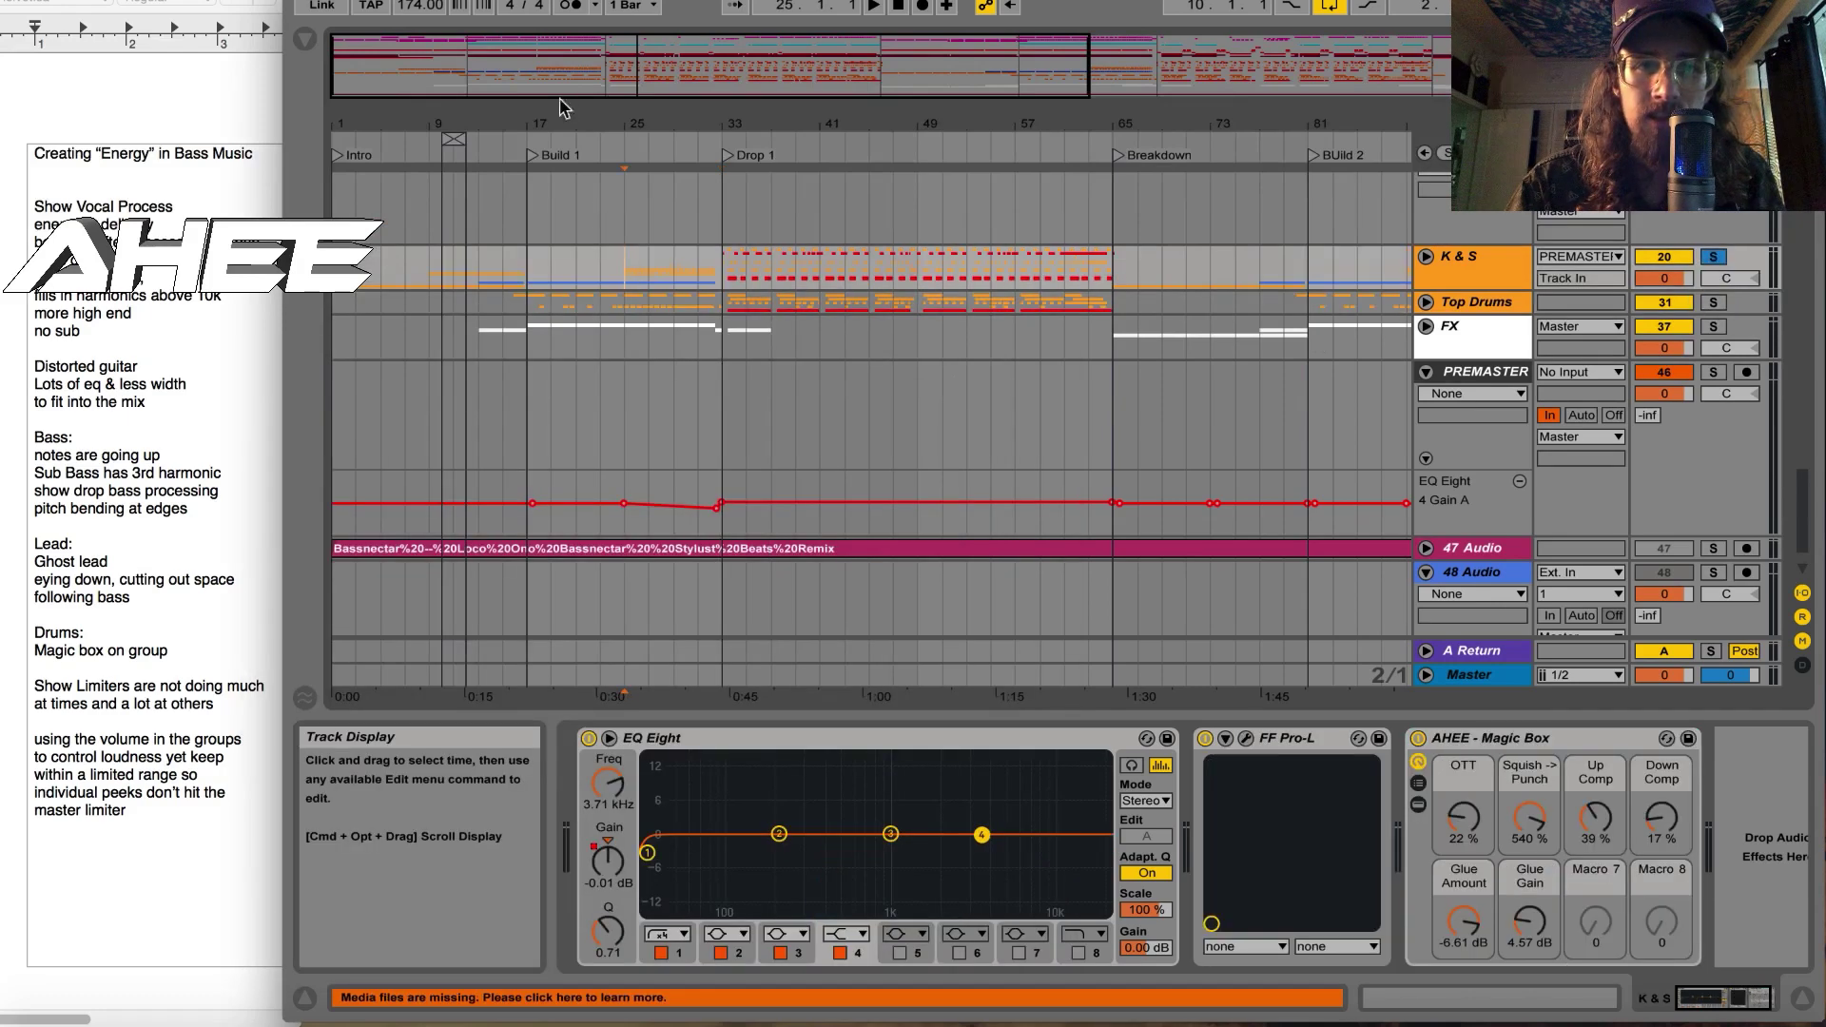
key("plus")
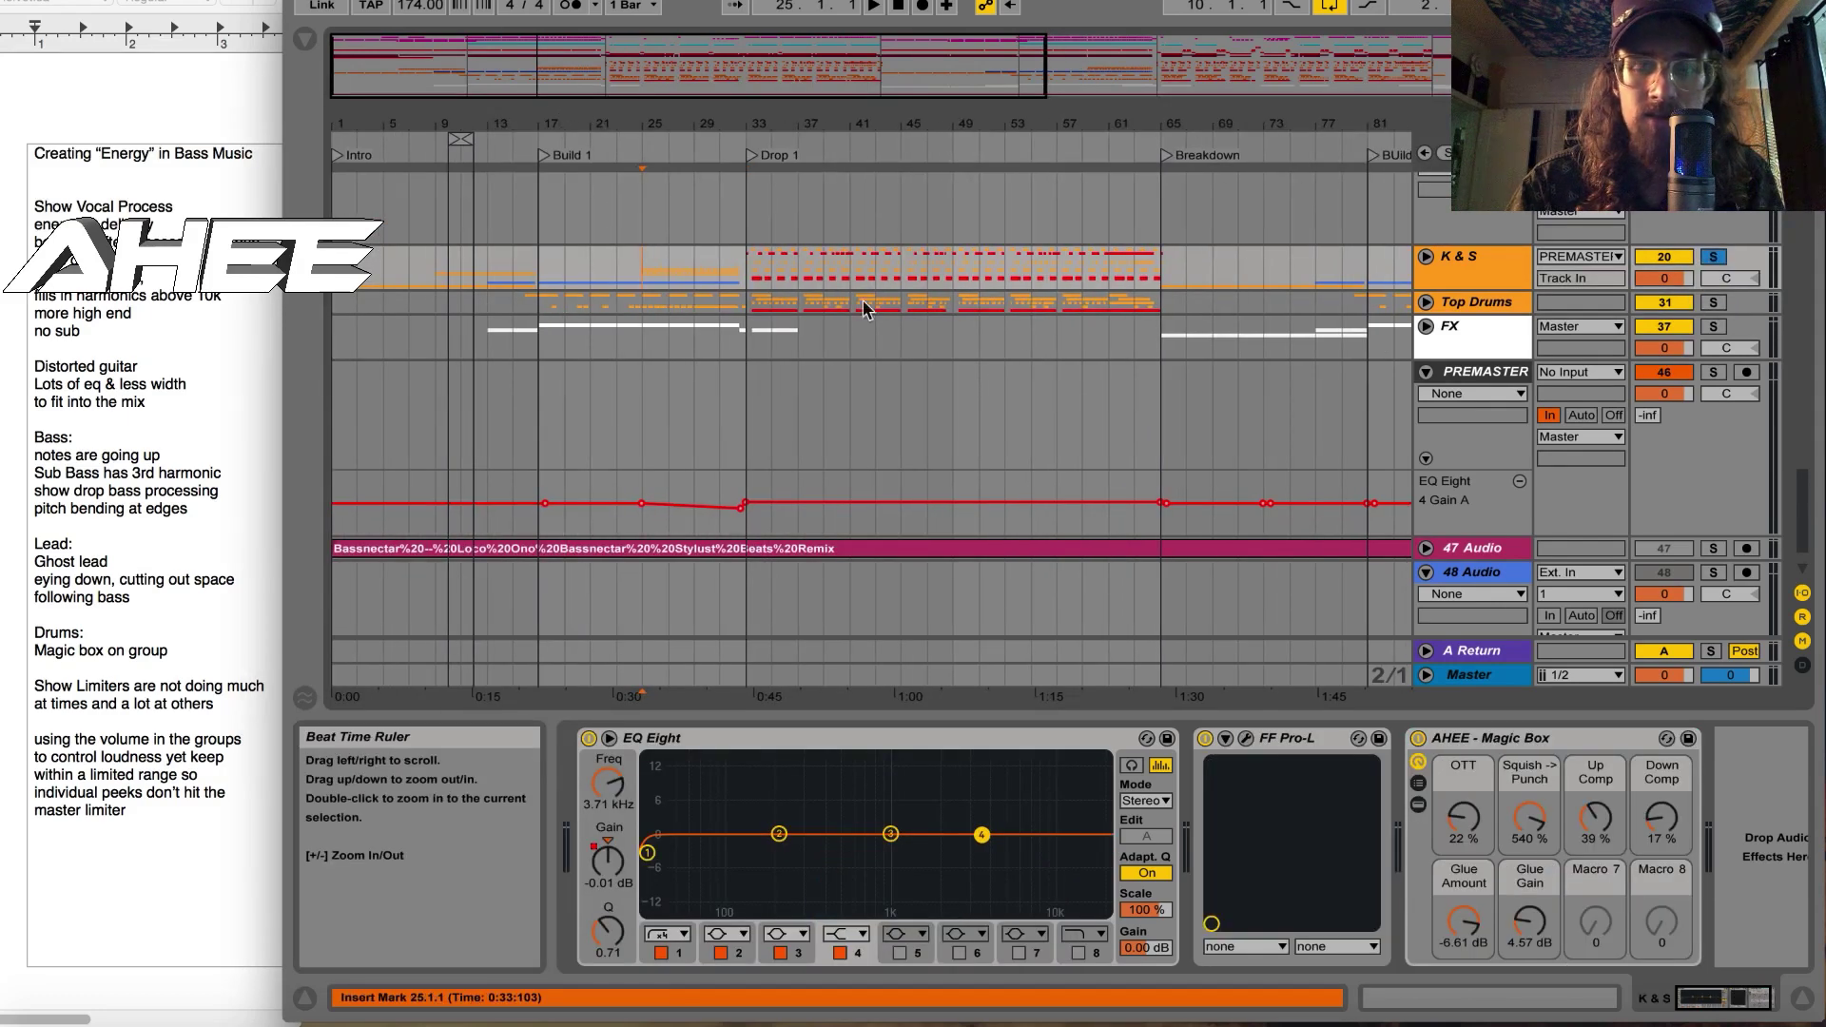
Step: Unfold the K & S group, open its FF Pro-L limiter and play the soloed group from bar 25
left_click(1425, 257)
scroll(548, 371, "down", 5)
scroll(605, 426, "up", 7)
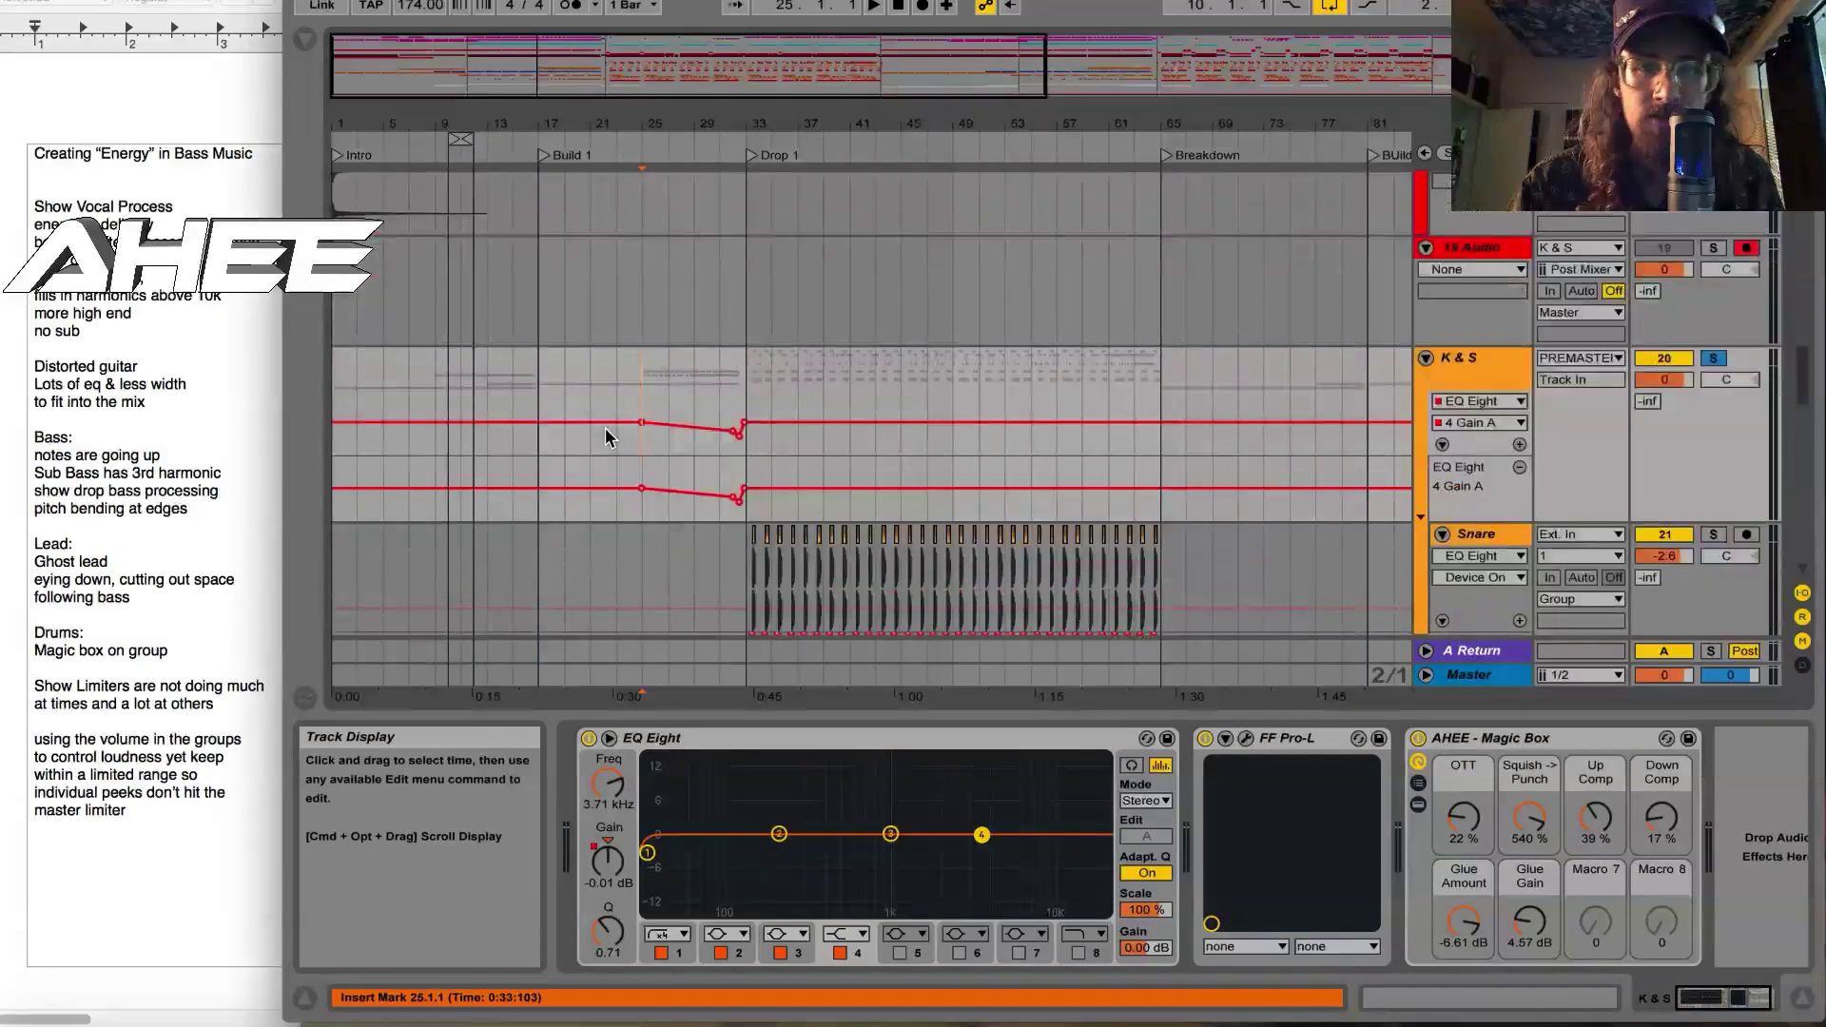
left_click(1483, 676)
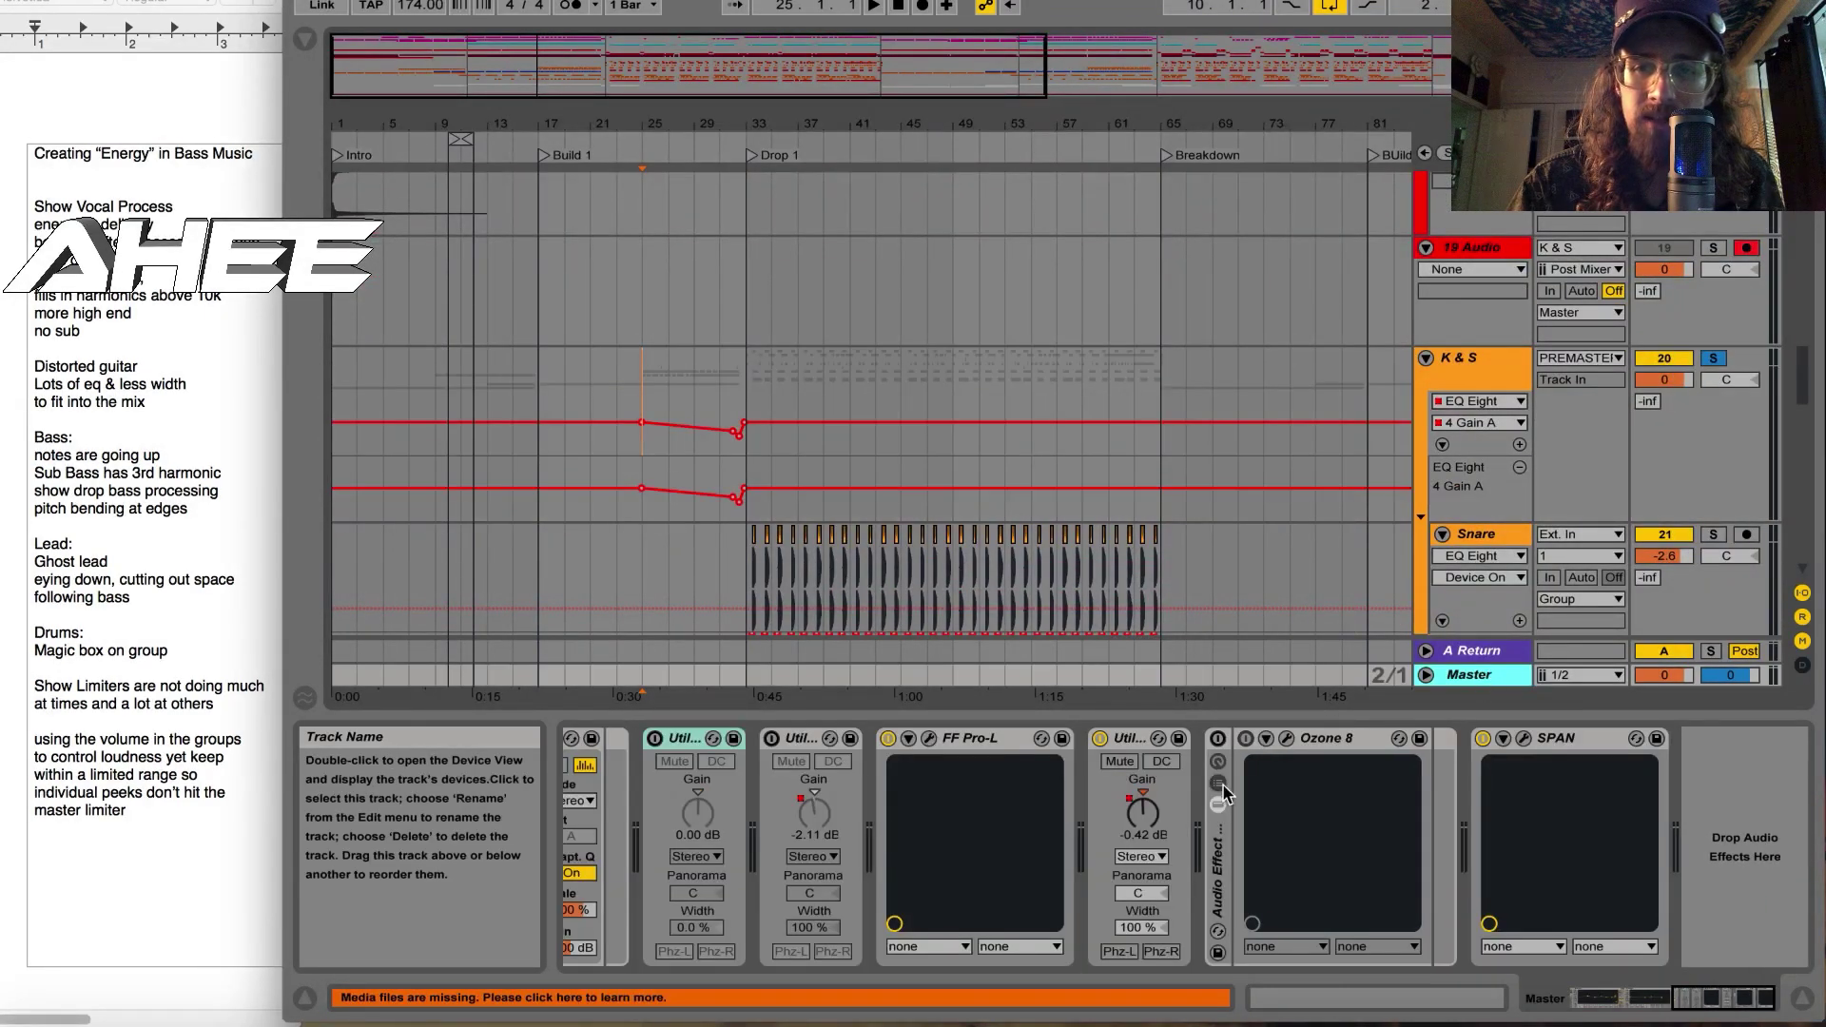
left_click(1484, 360)
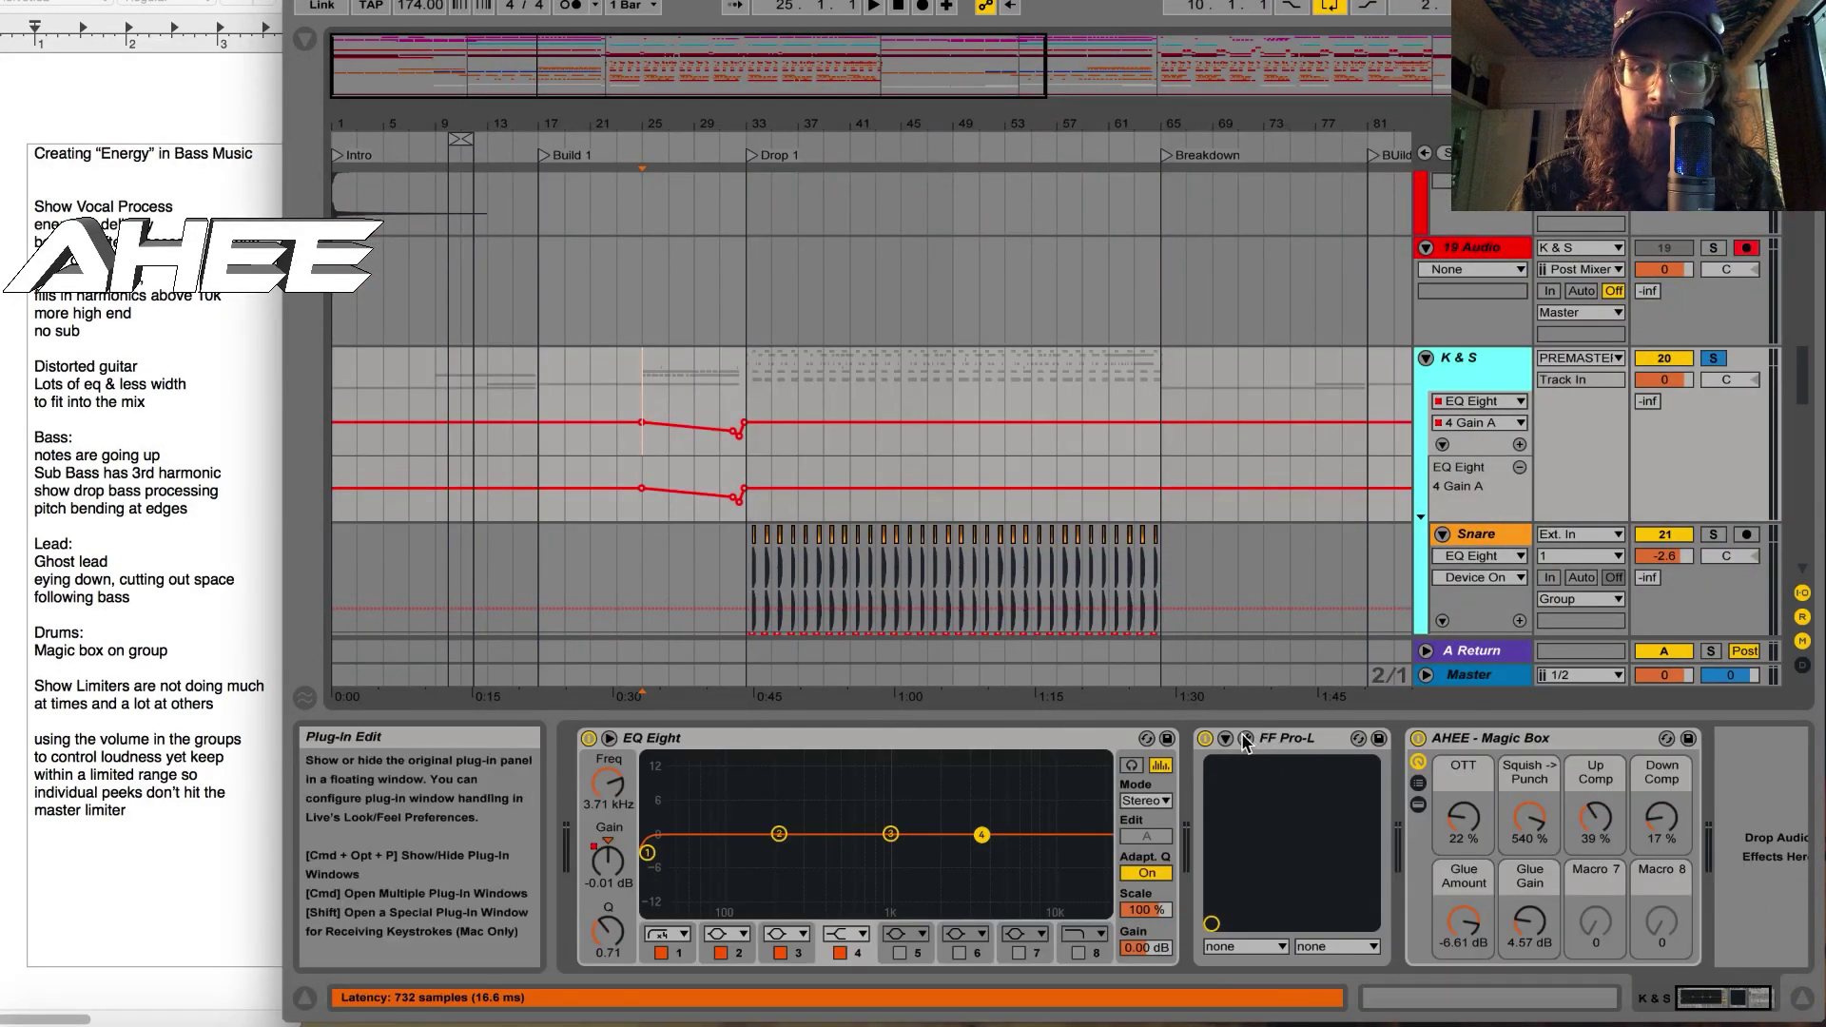
left_click(1247, 738)
key("space")
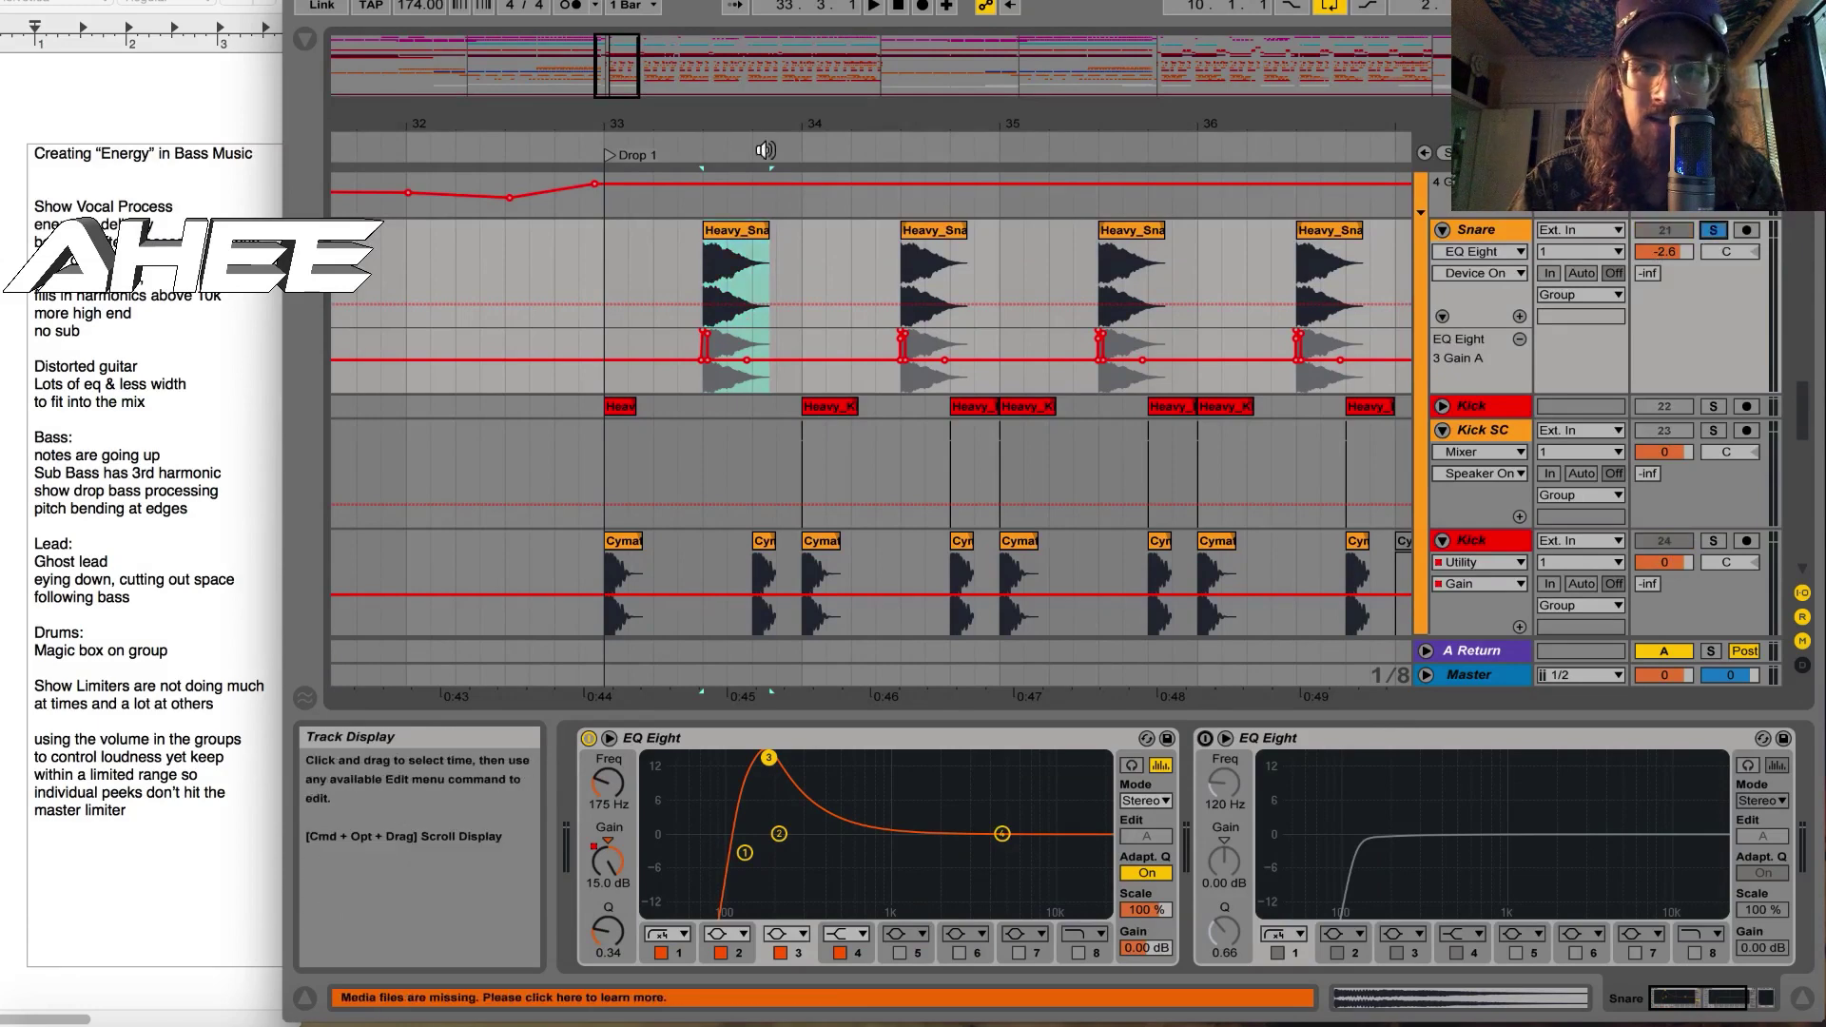
Step: Play the soloed Heavy_Snare hit at 33.3 and examine the EQ Eight gain automation on its attack
double_click(704, 122)
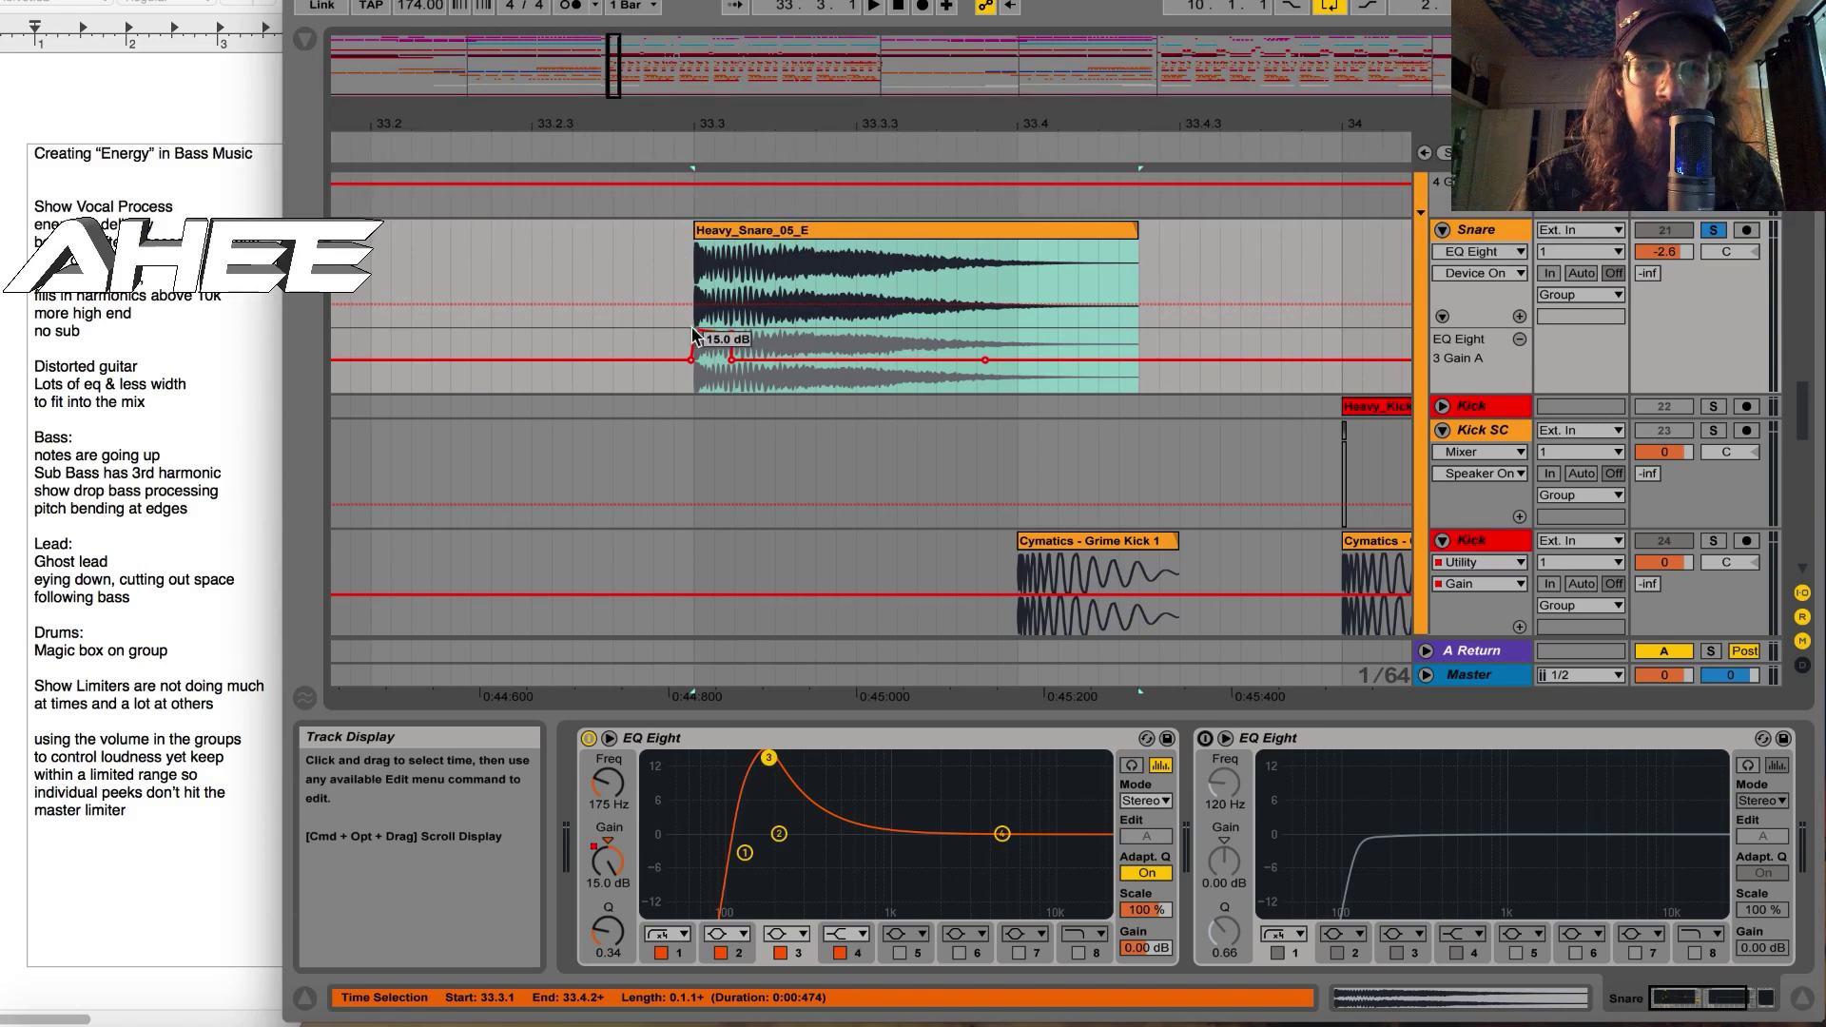
left_click(694, 265)
key("space")
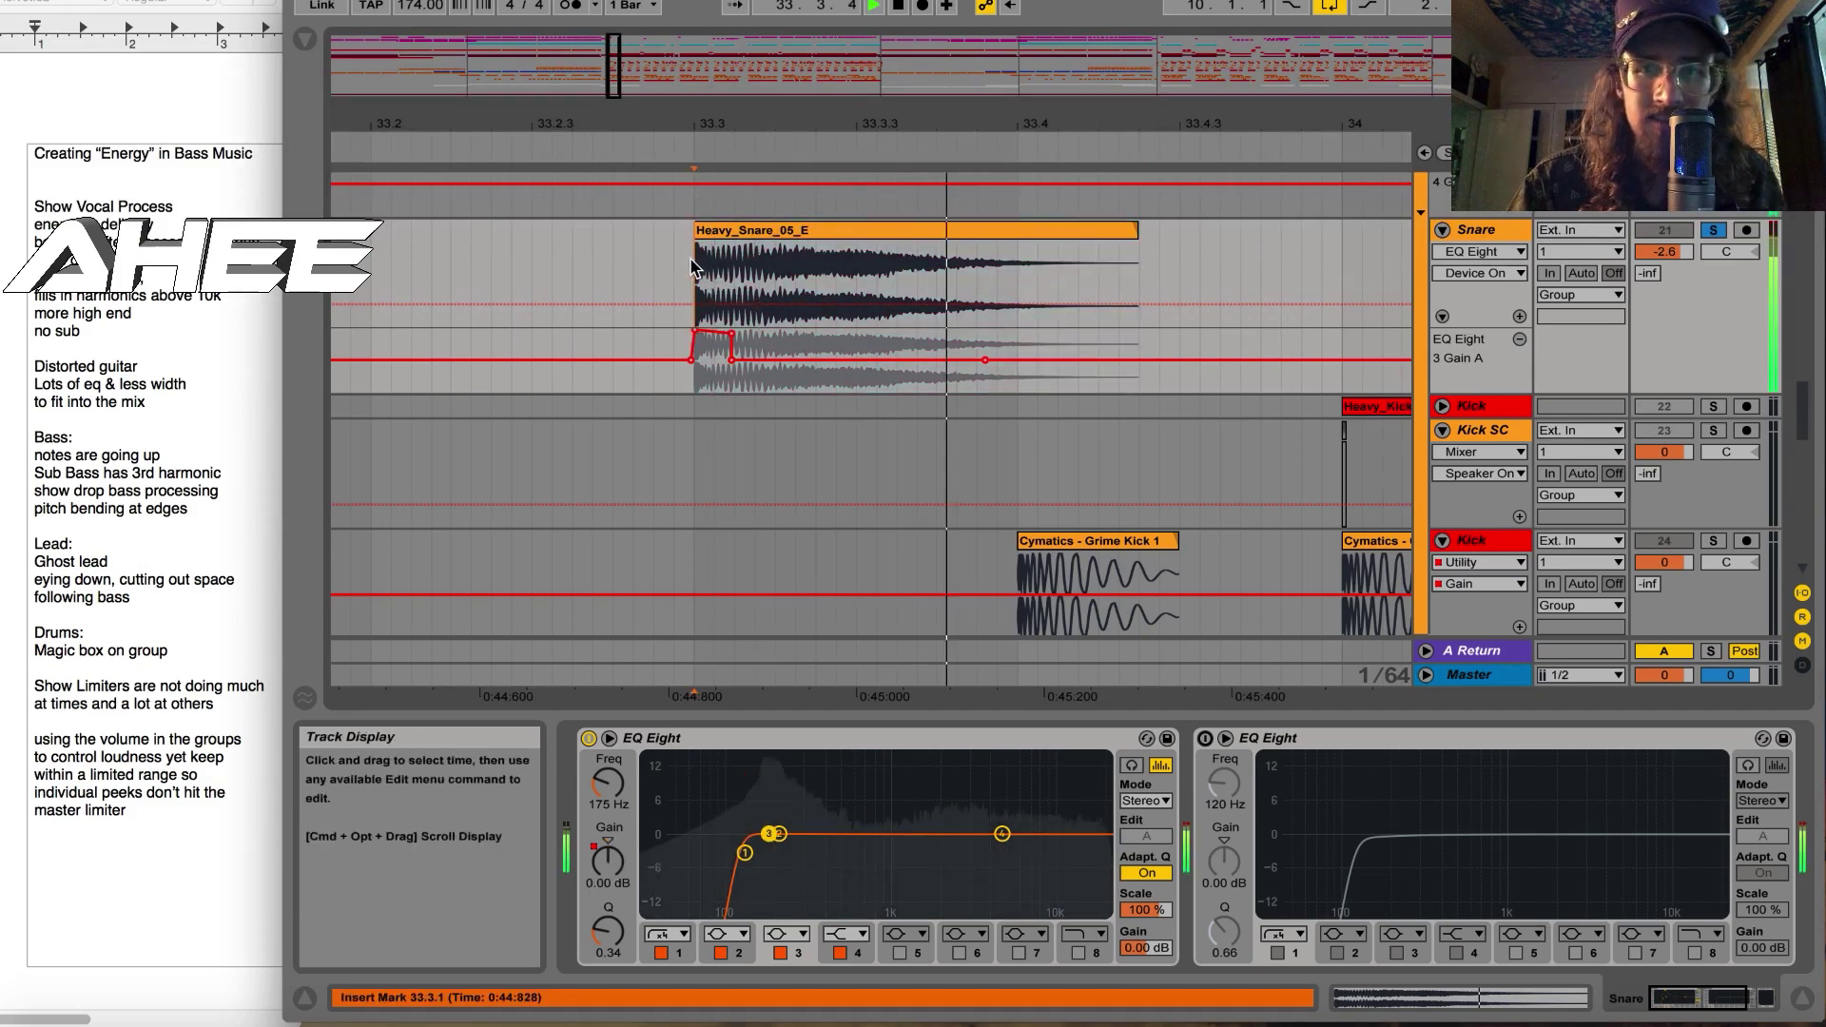
key("space")
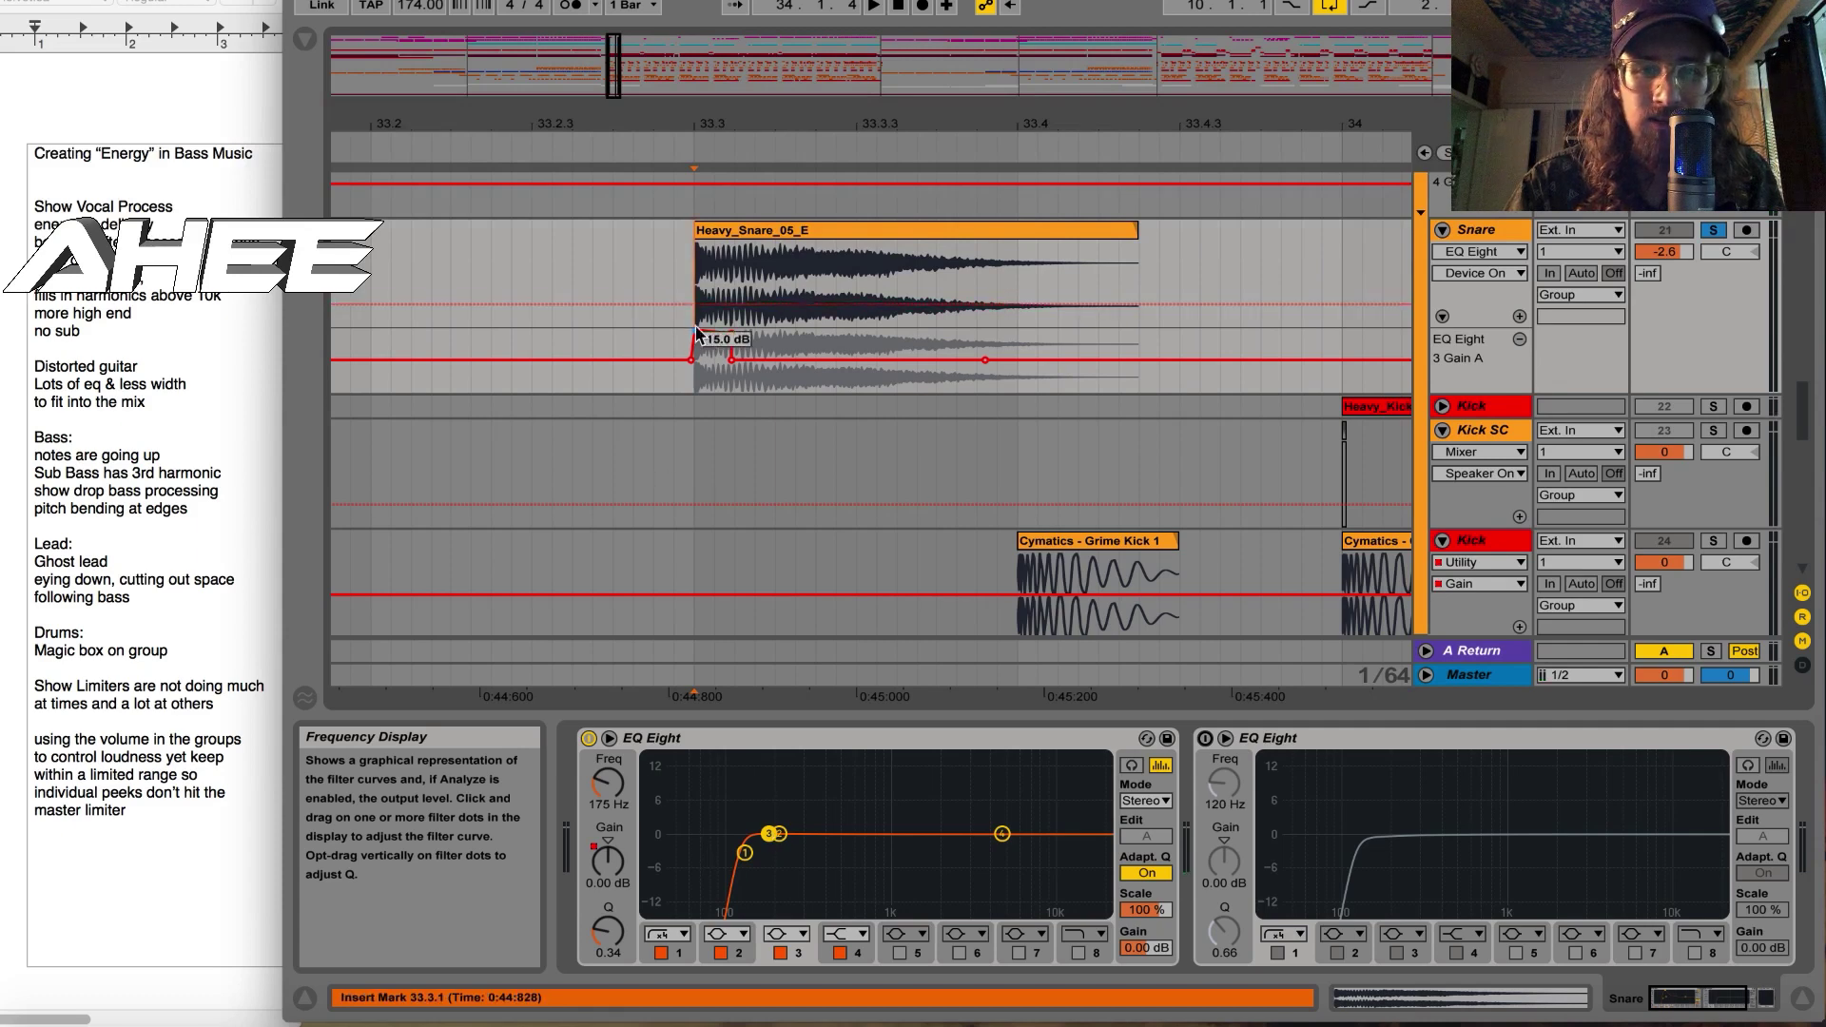
left_click_drag(697, 334, 697, 295)
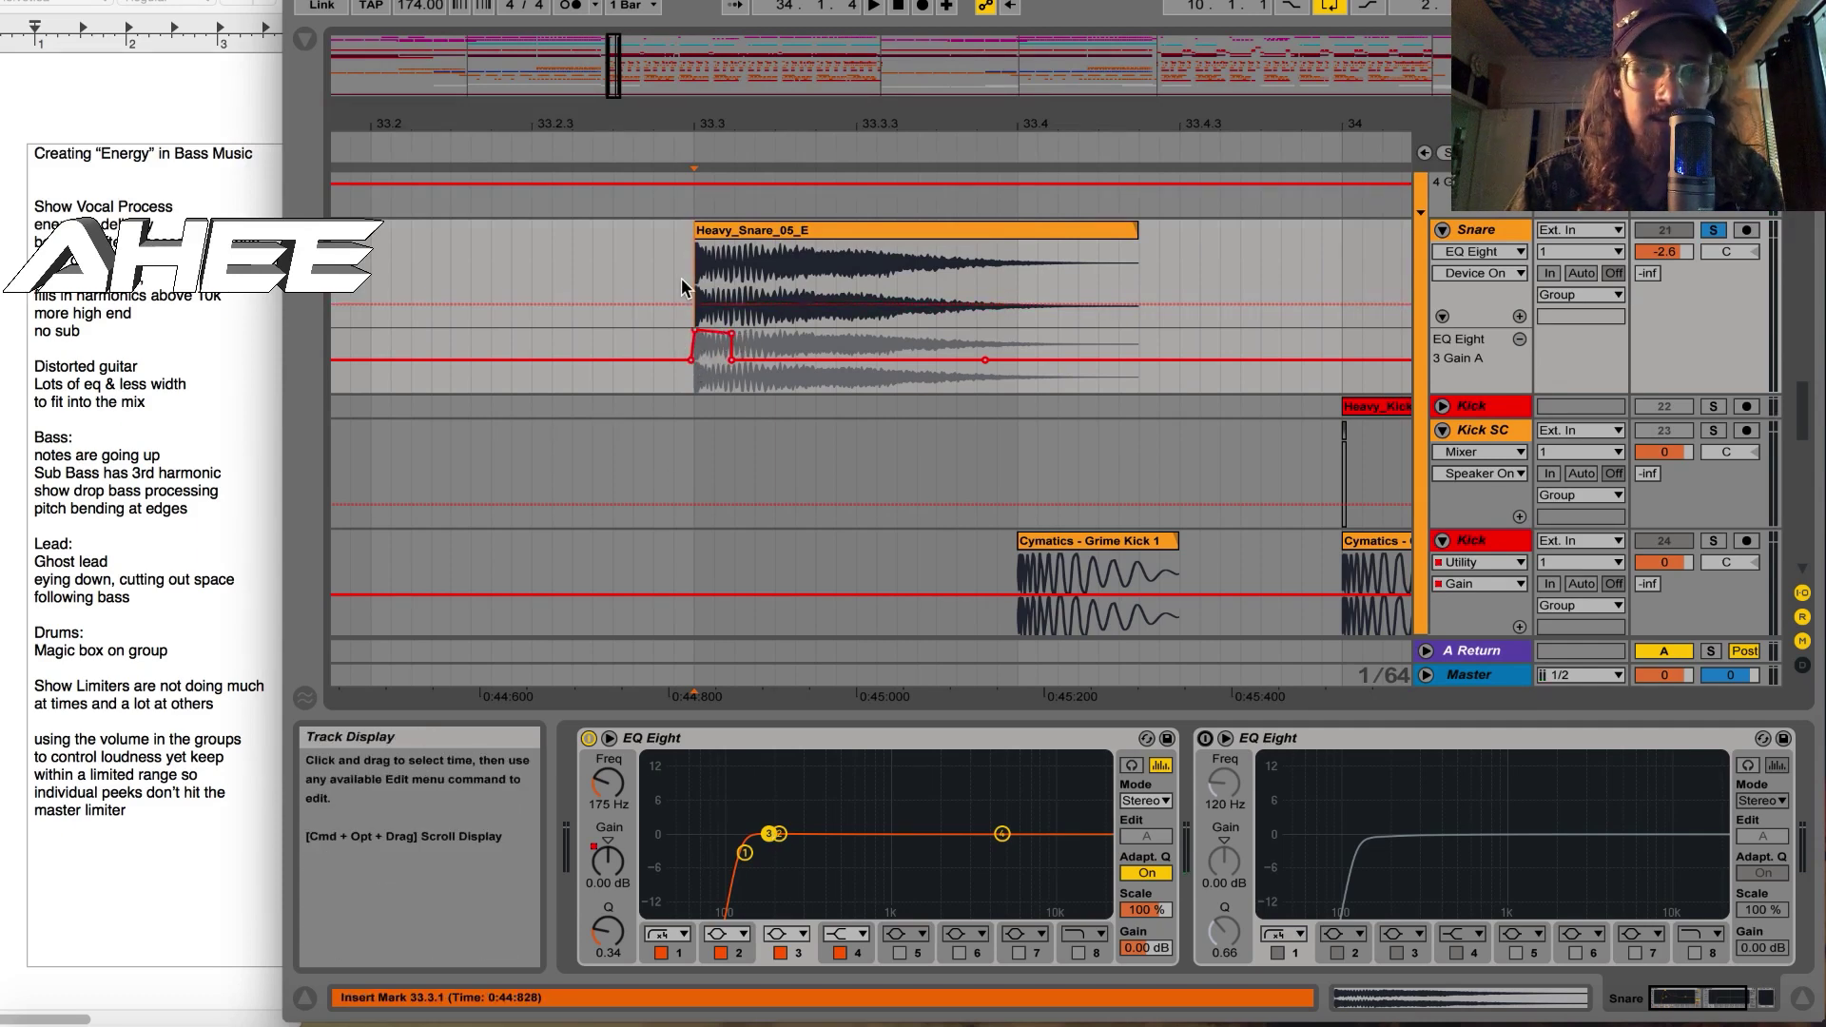
Step: Replay the snare hit and switch the Snare track's first EQ Eight off and back on
key("space")
left_click(588, 739)
left_click(589, 739)
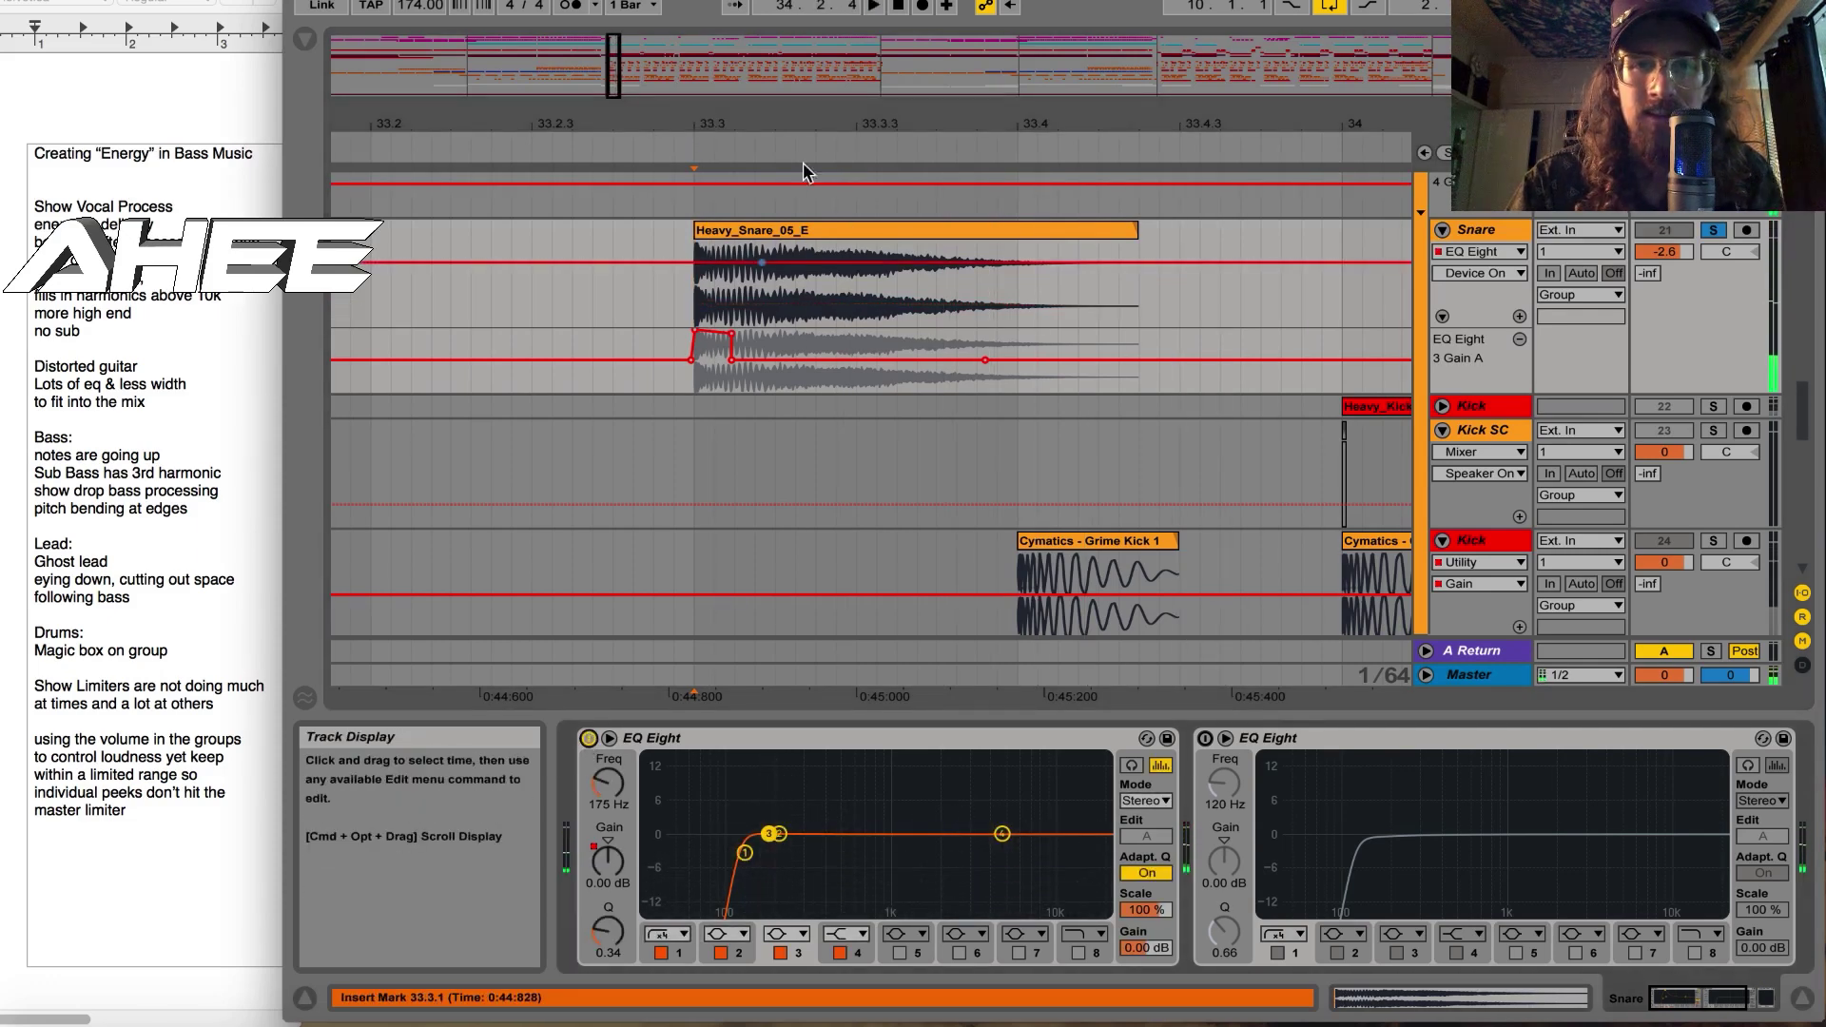
Step: Select the K & S group and take the Snare track out of solo
left_click_drag(831, 112, 831, 67)
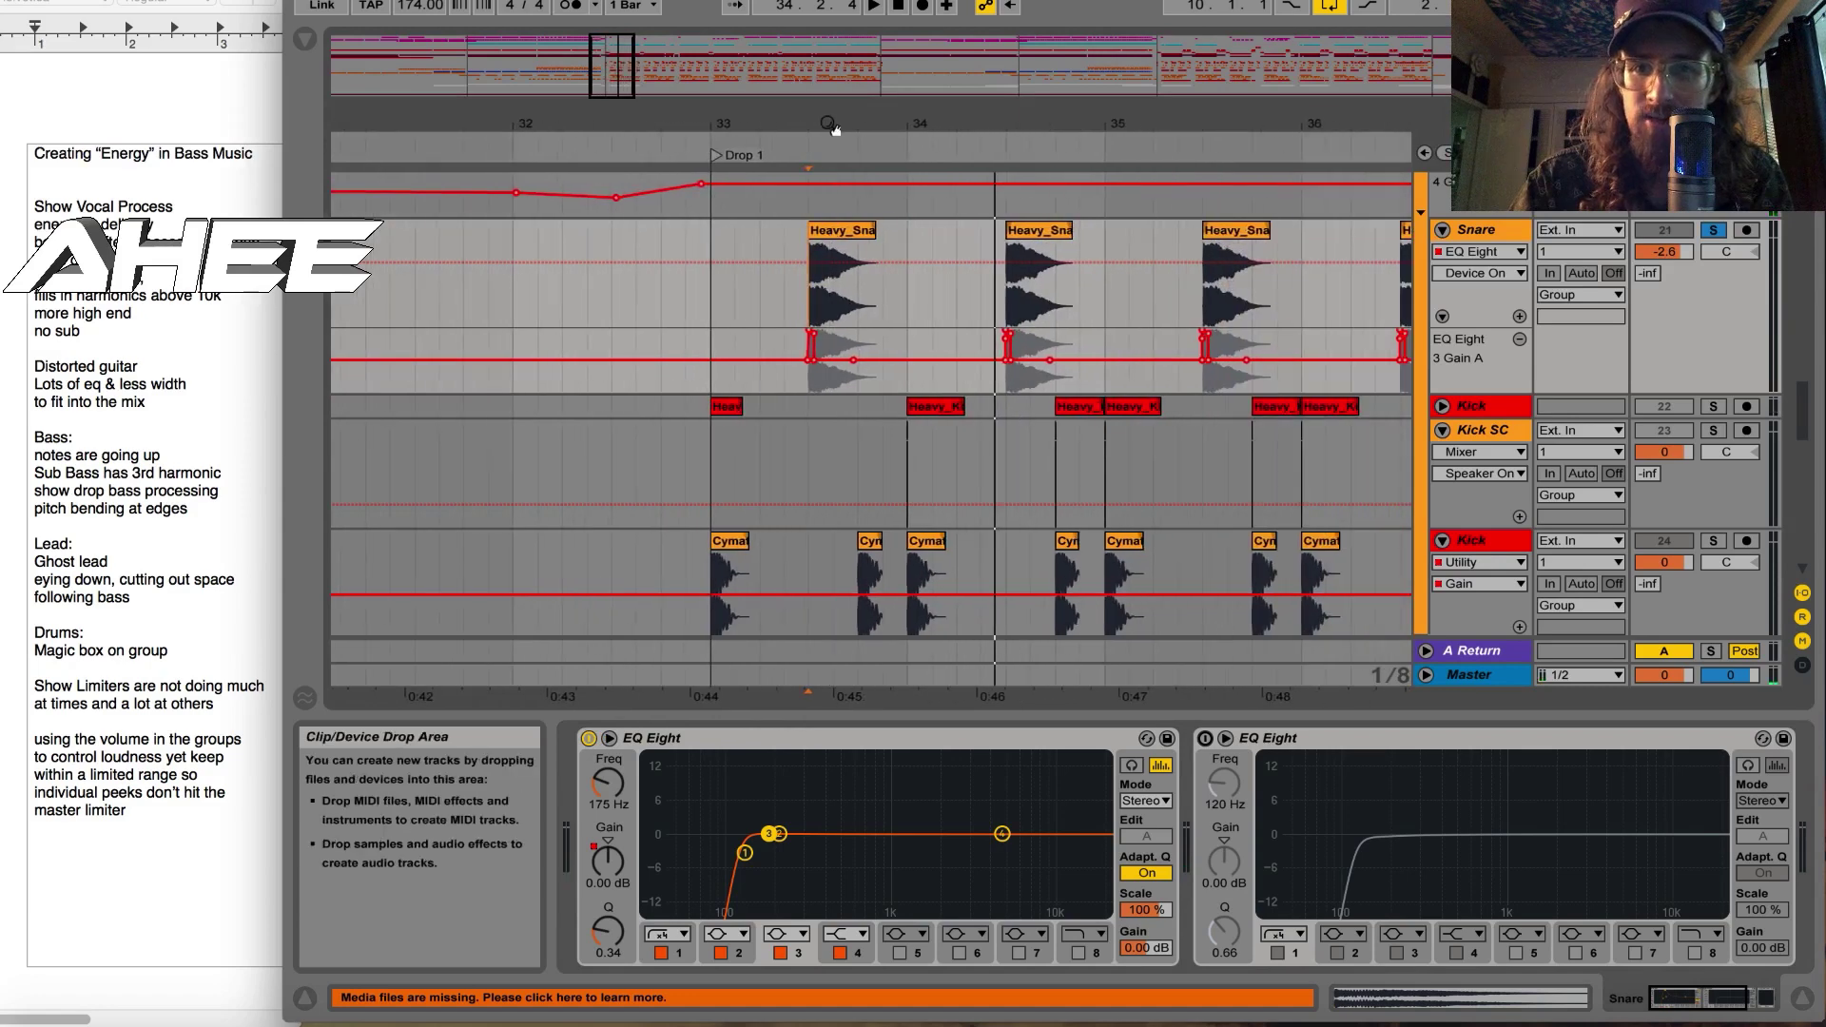
scroll(938, 335, "up", 3)
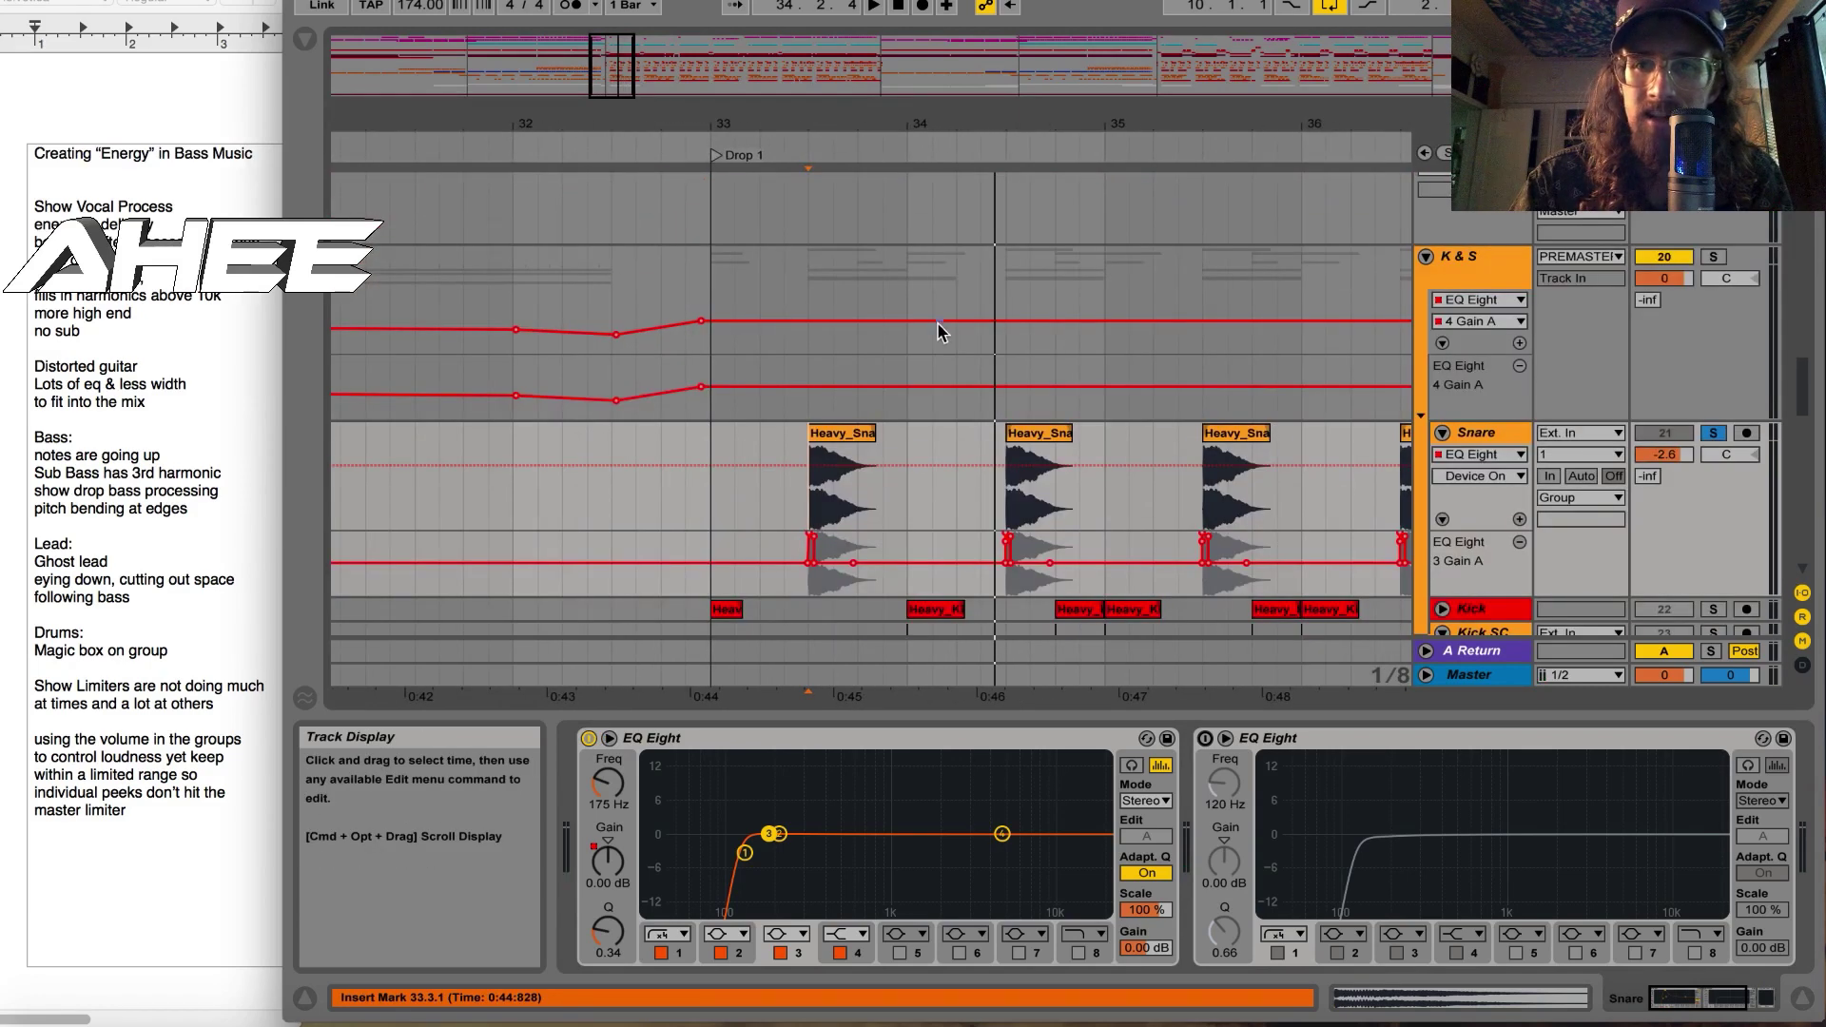
left_click(1455, 255)
left_click_drag(903, 114, 723, 46)
left_click(1713, 433)
Step: Fold the Kick SC and Snare SC tracks in the K & S group
scroll(1713, 432, "down", 2)
scroll(1496, 285, "down", 2)
scroll(1496, 285, "down", 2)
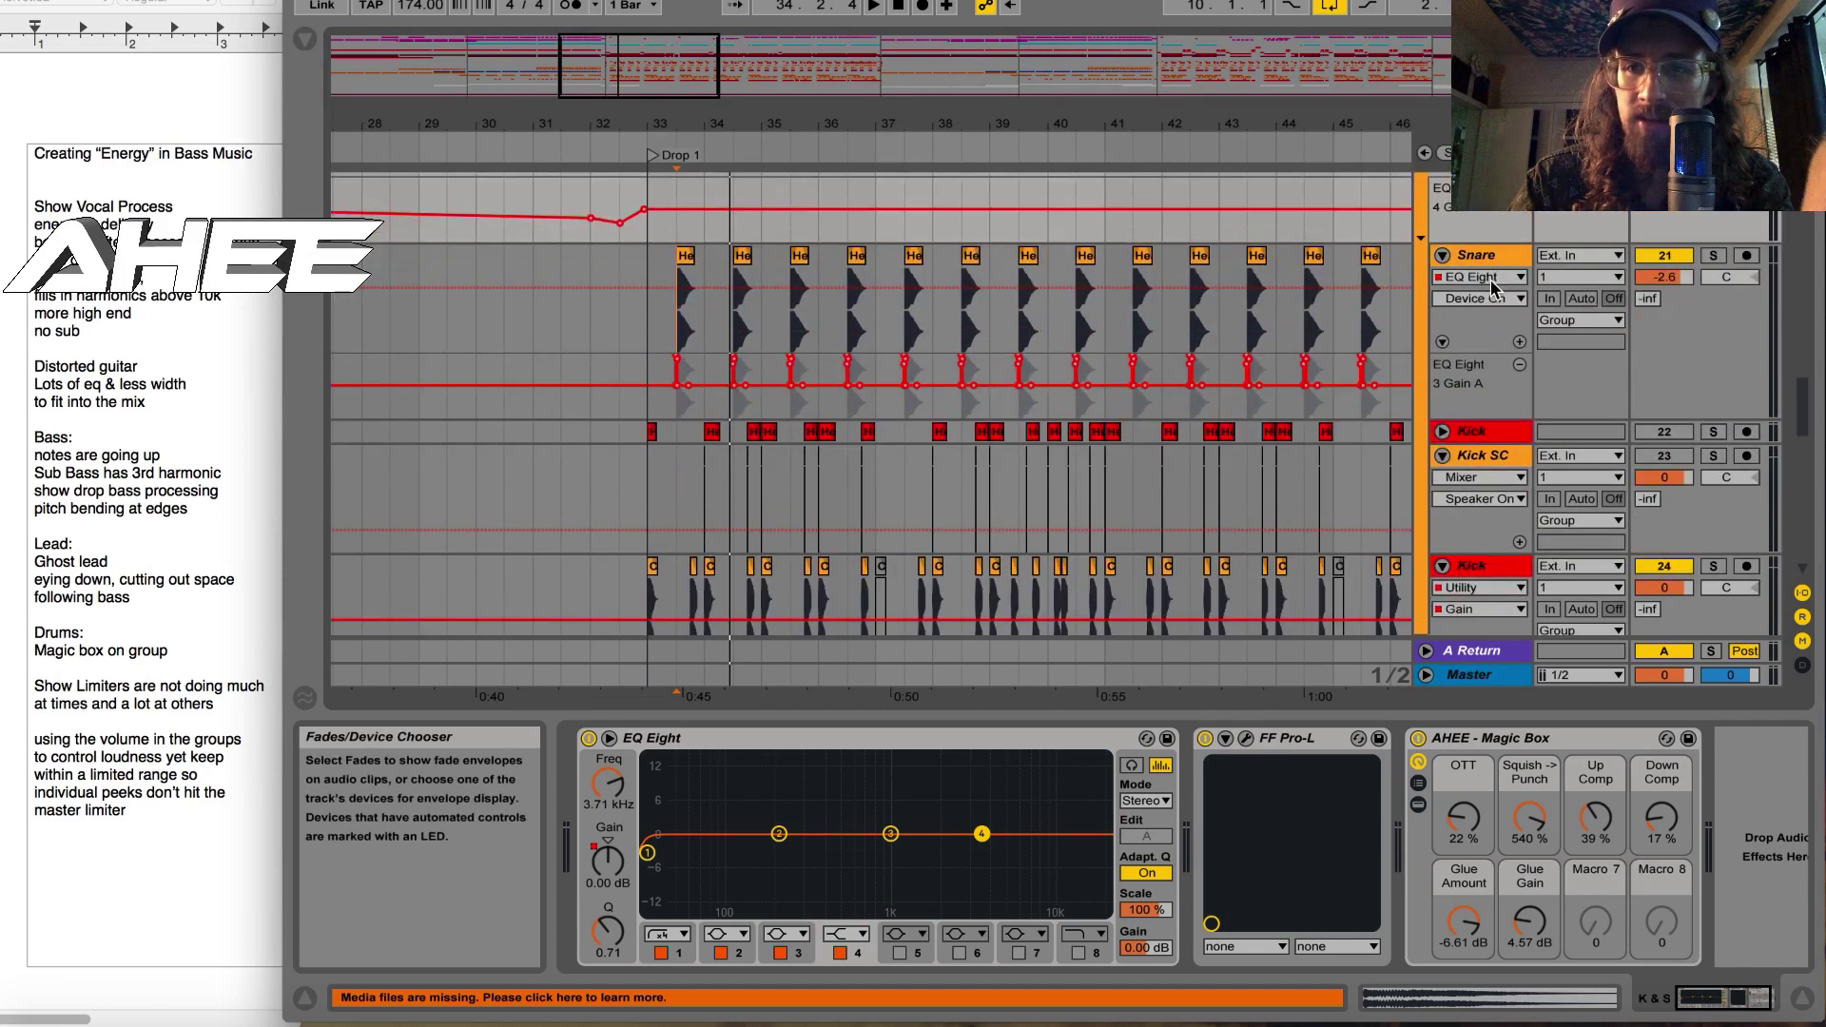
scroll(1488, 285, "down", 3)
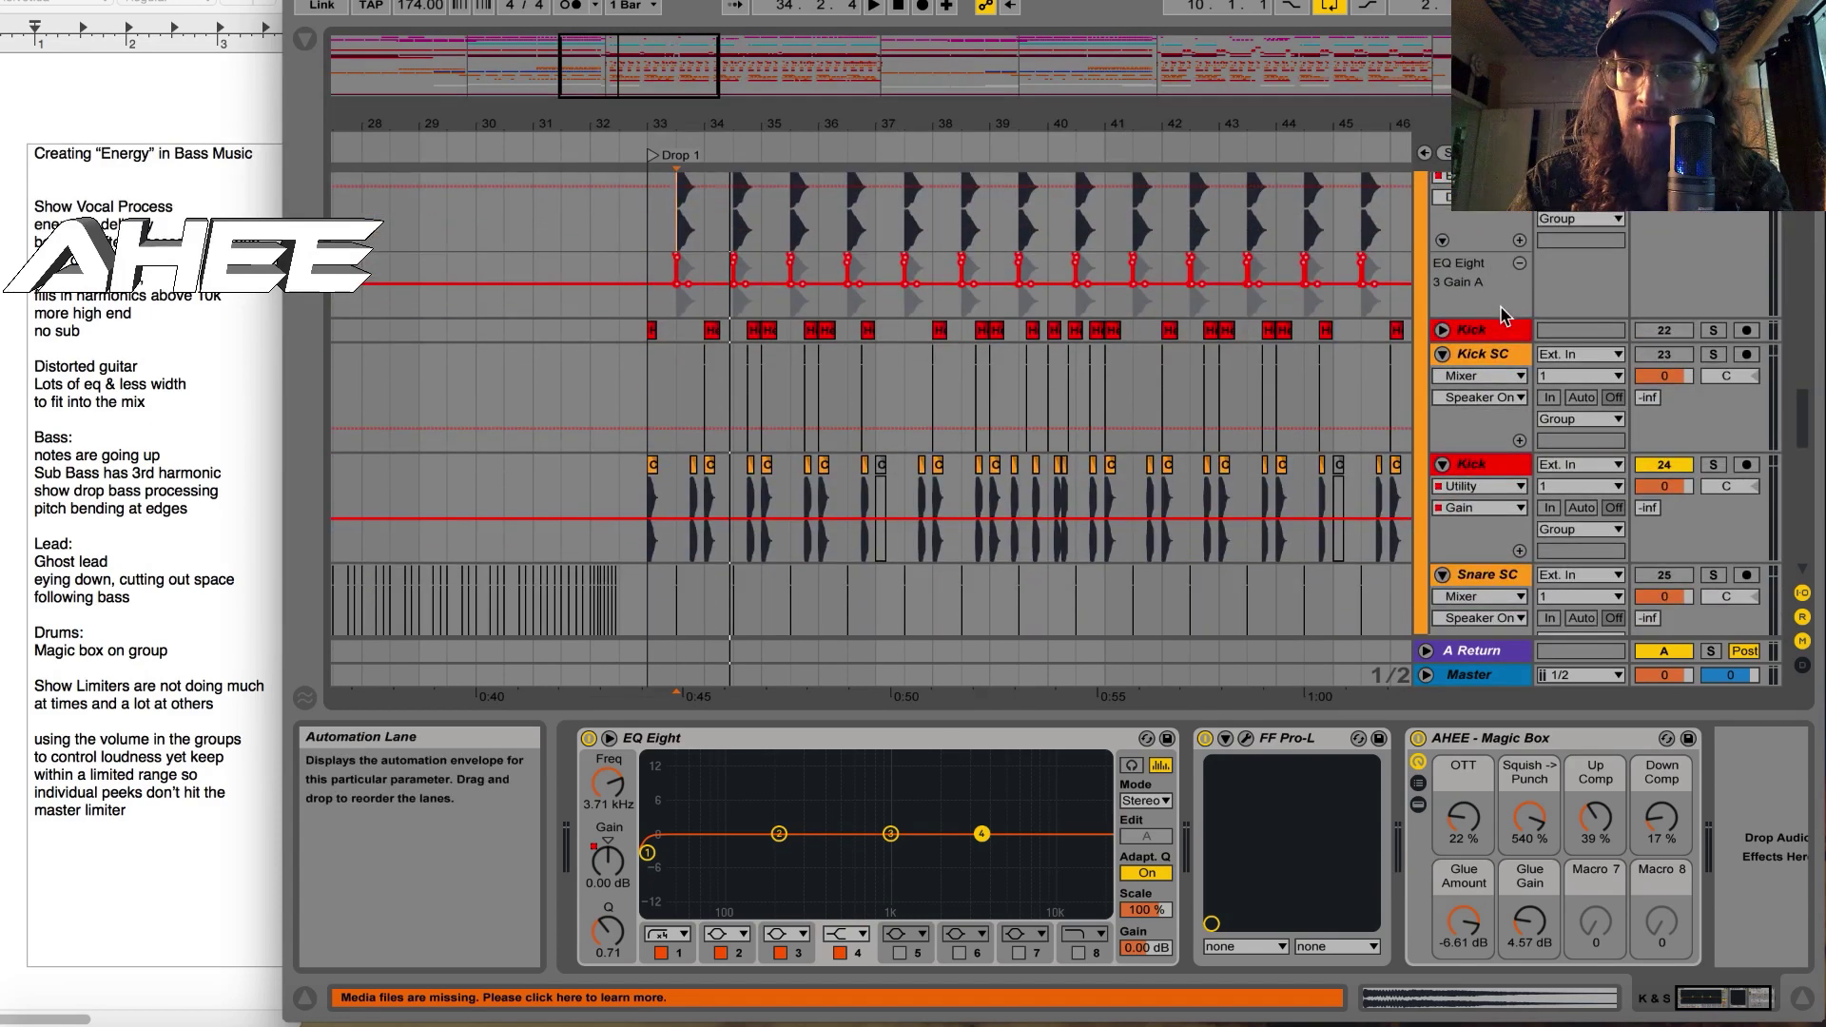
scroll(1501, 314, "down", 2)
left_click(1444, 278)
scroll(1465, 295, "down", 3)
left_click(1443, 285)
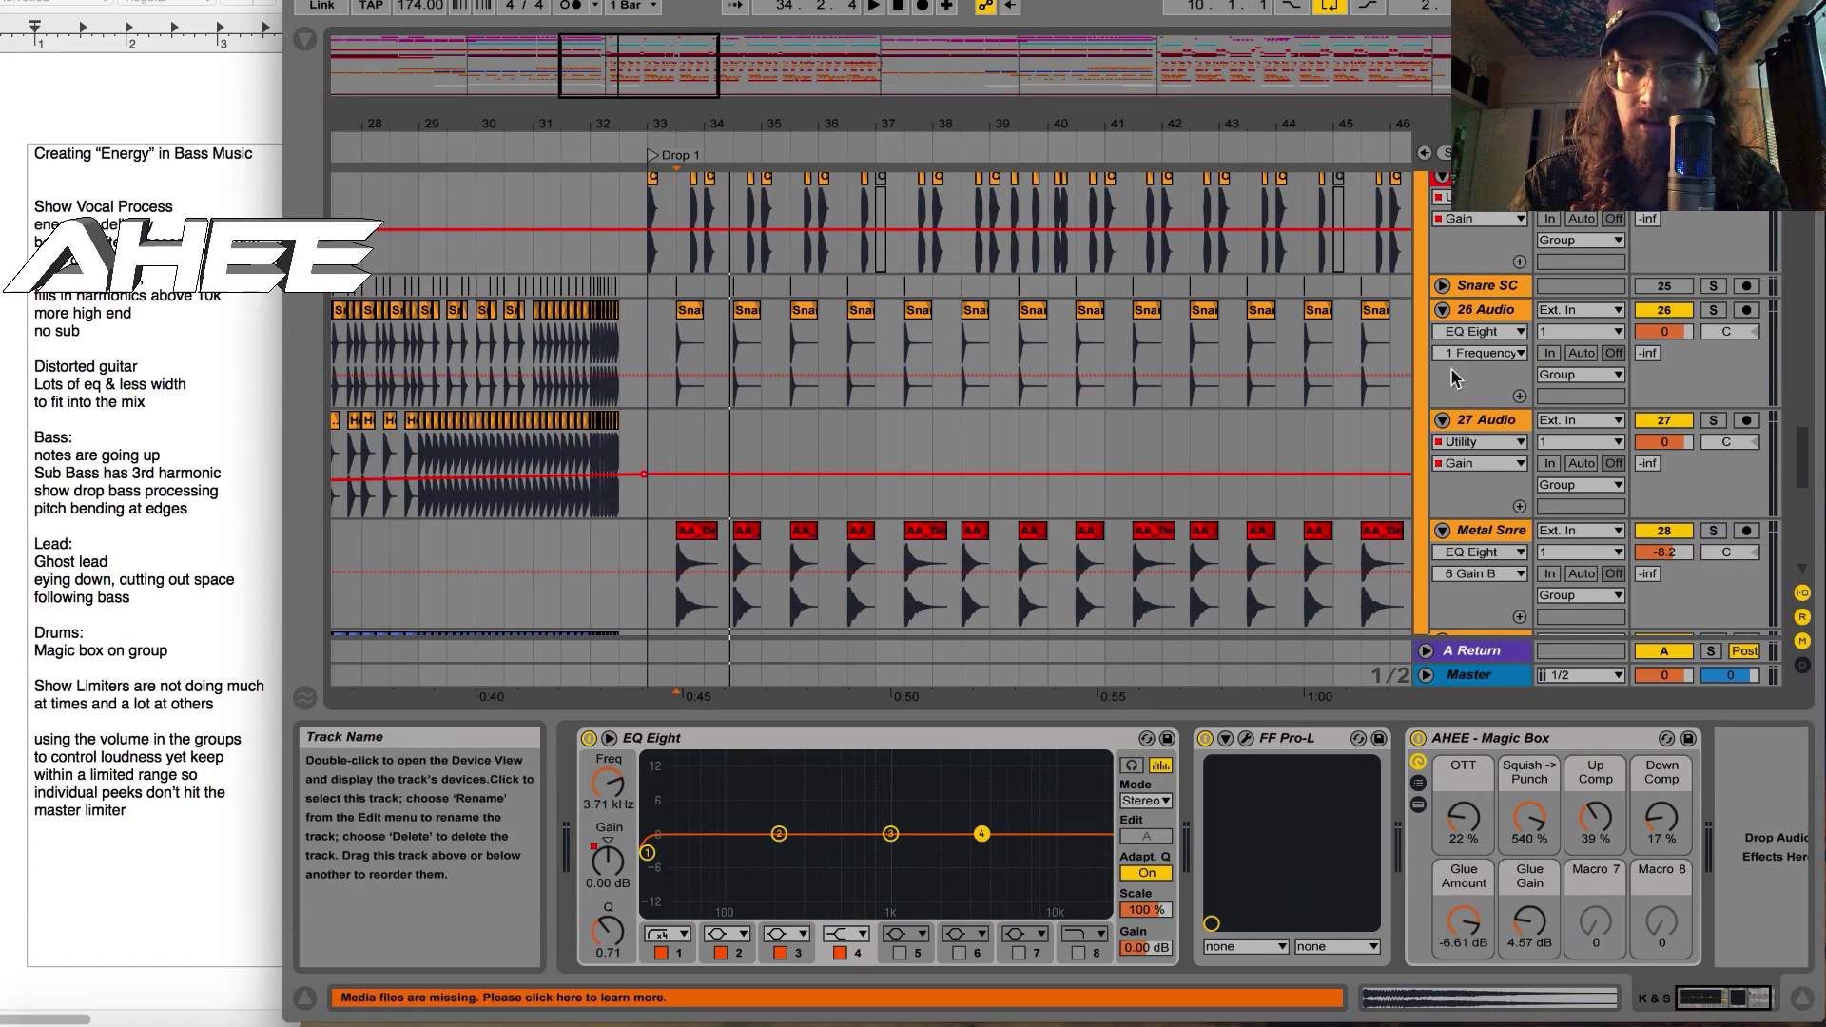
Step: Select the Snare_Major clip at 33.3 on track 26 and examine its waveform up close
left_click_drag(663, 121, 670, 219)
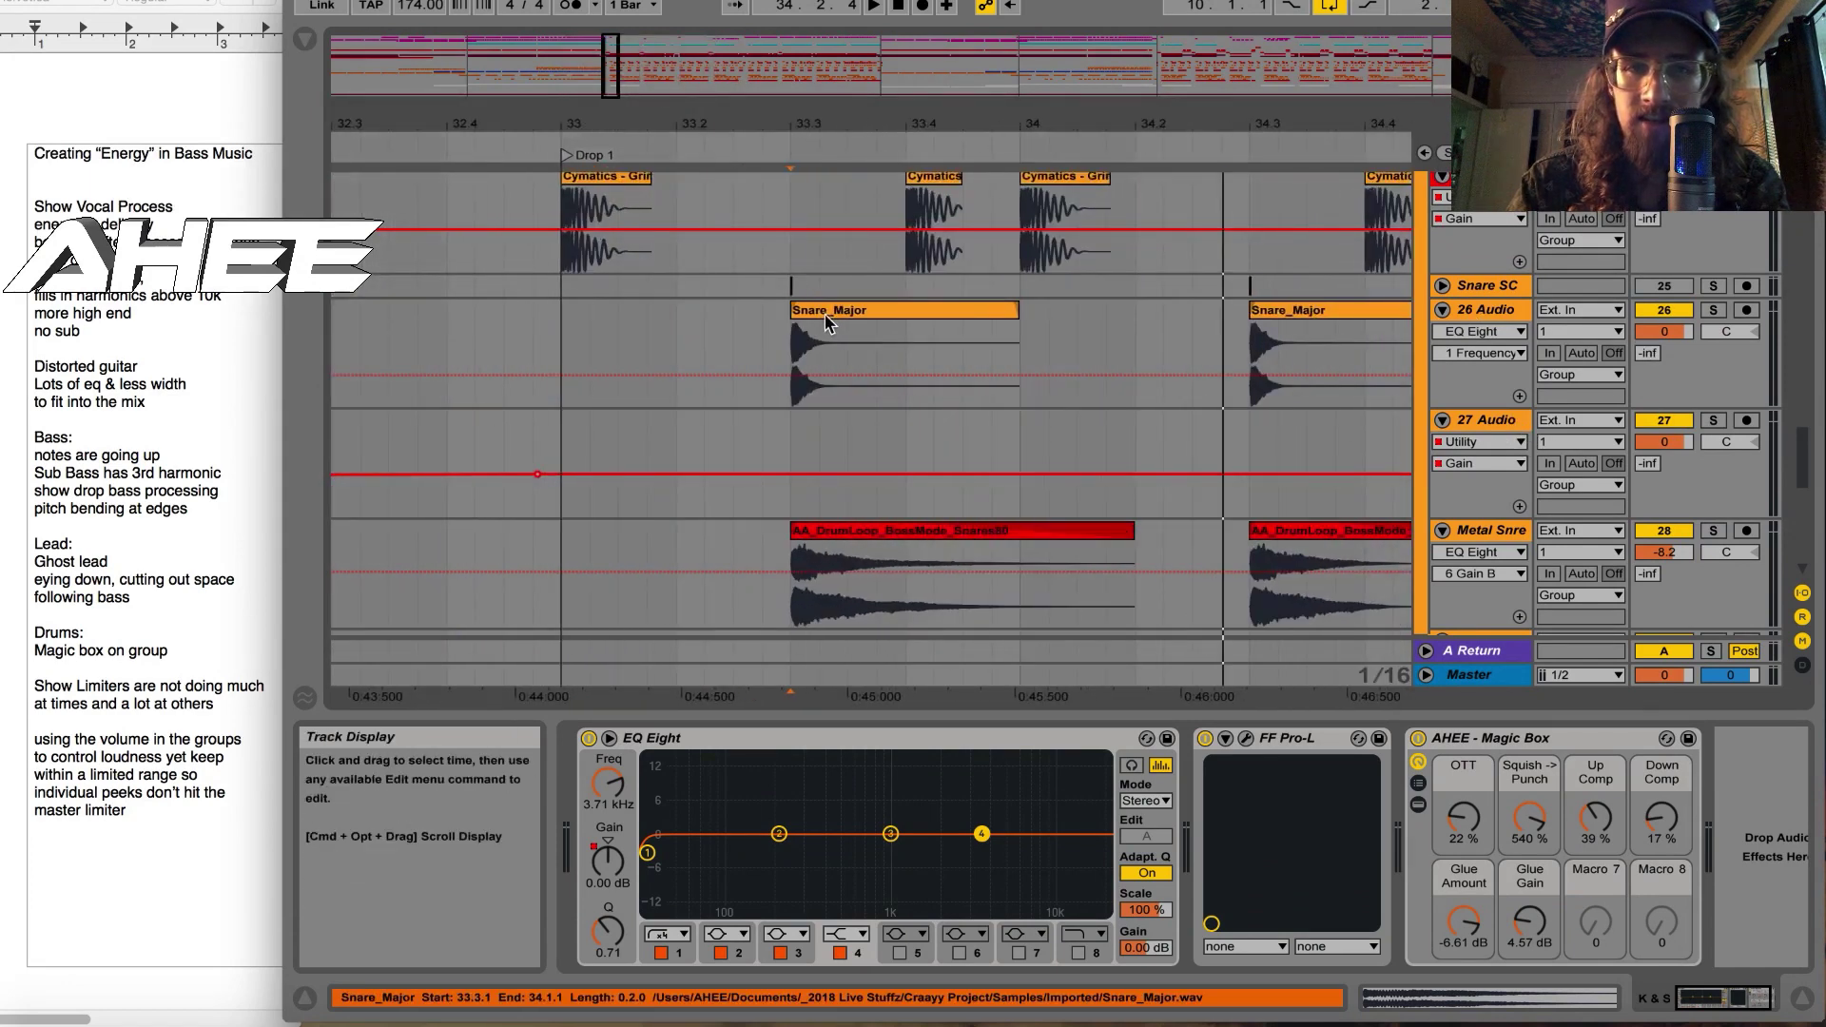
left_click(820, 306)
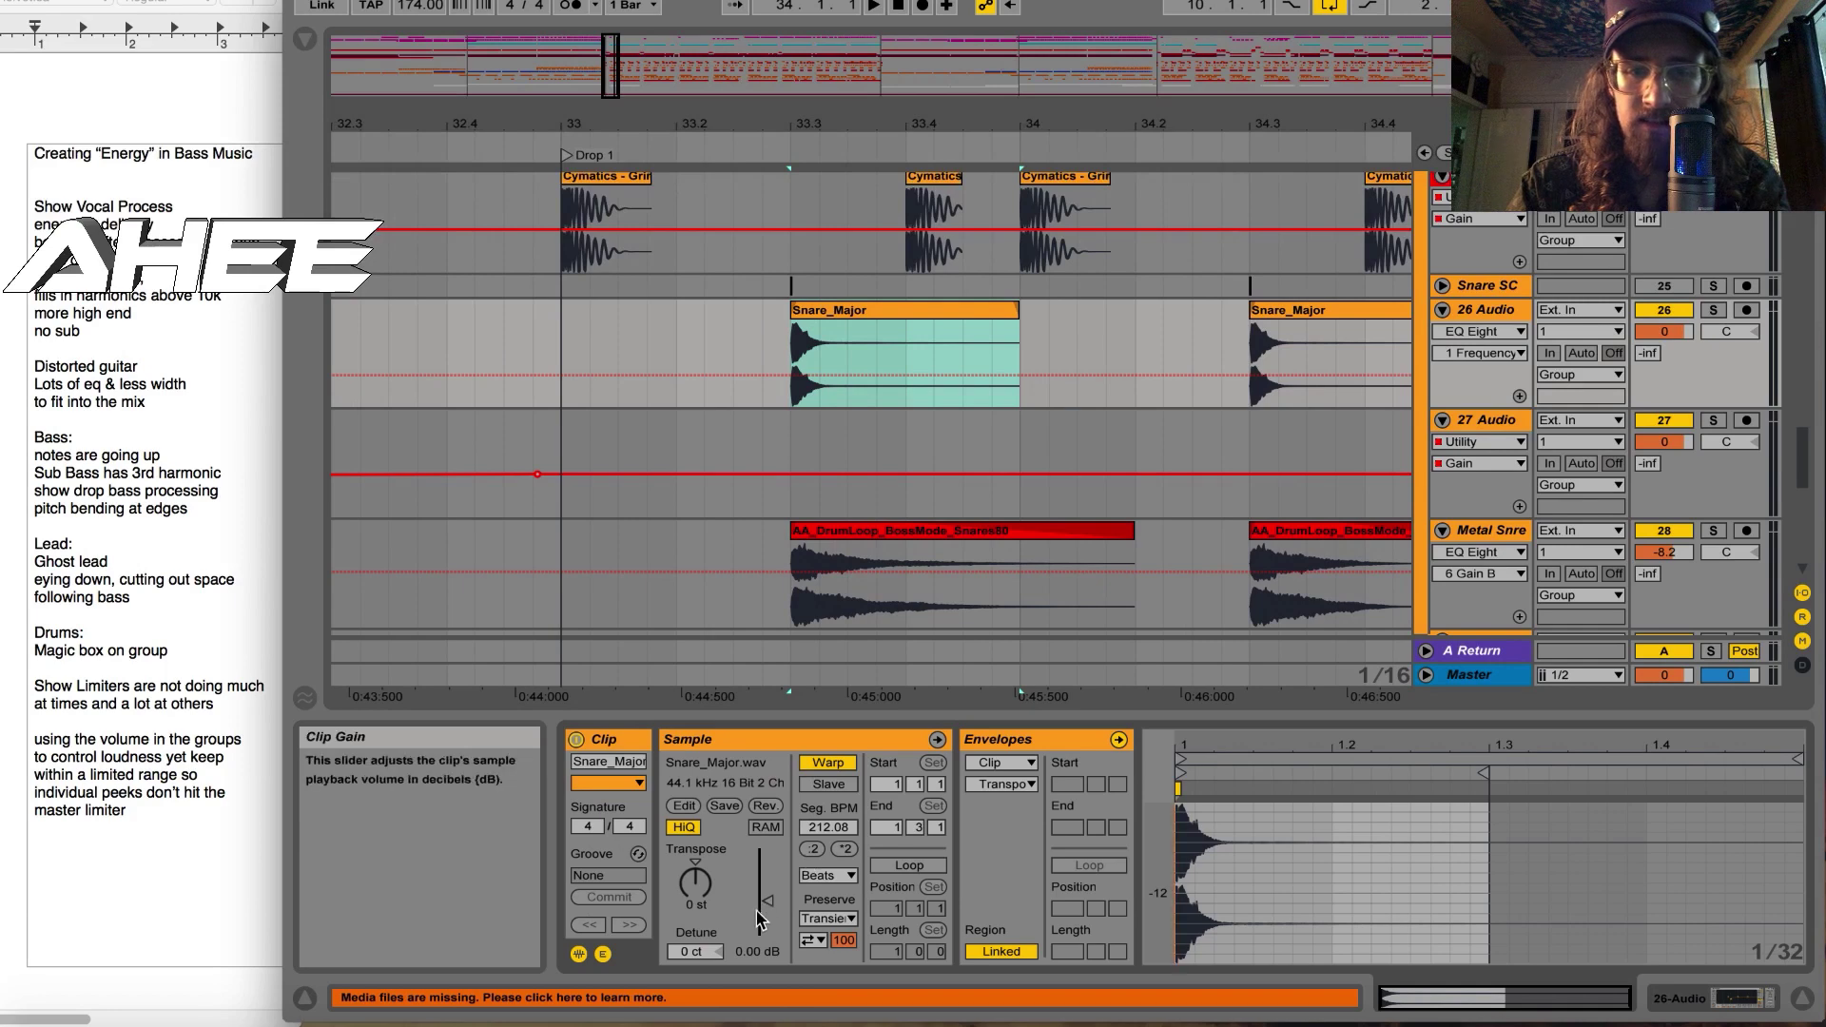
left_click_drag(807, 123, 883, 285)
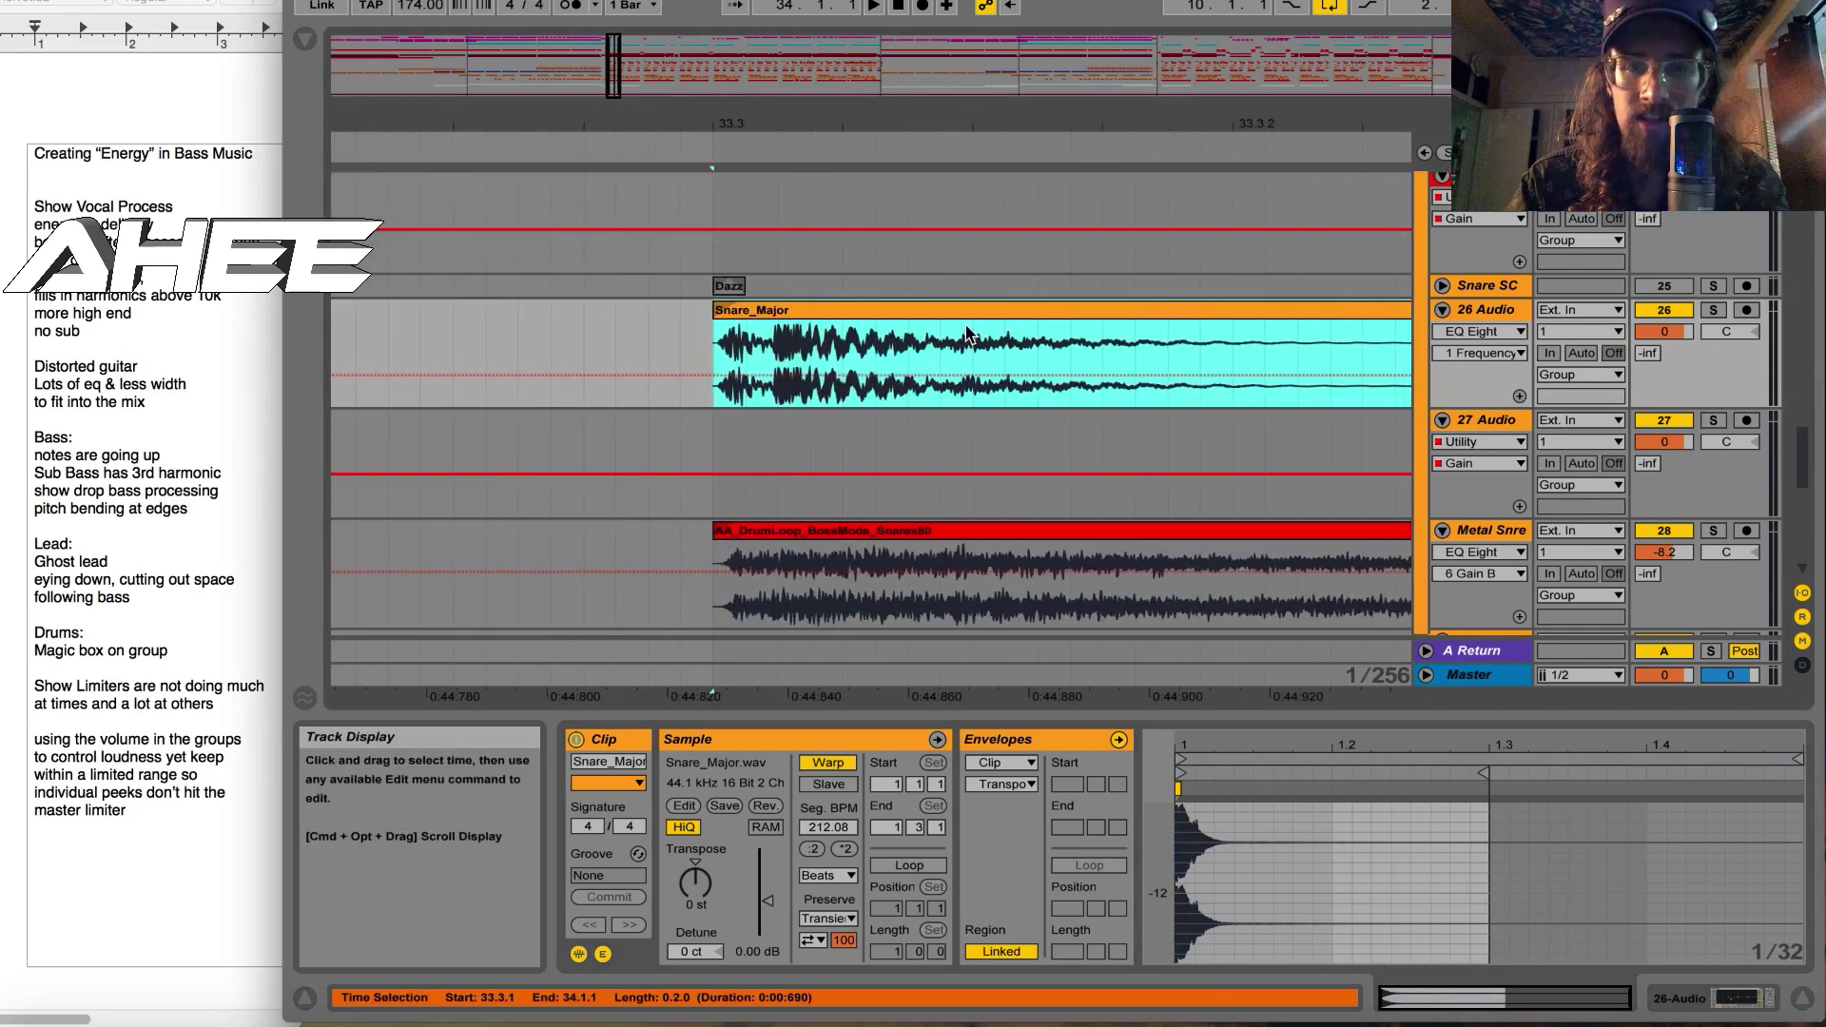
key("minus")
key("minus")
key("minus")
key("minus")
key("minus")
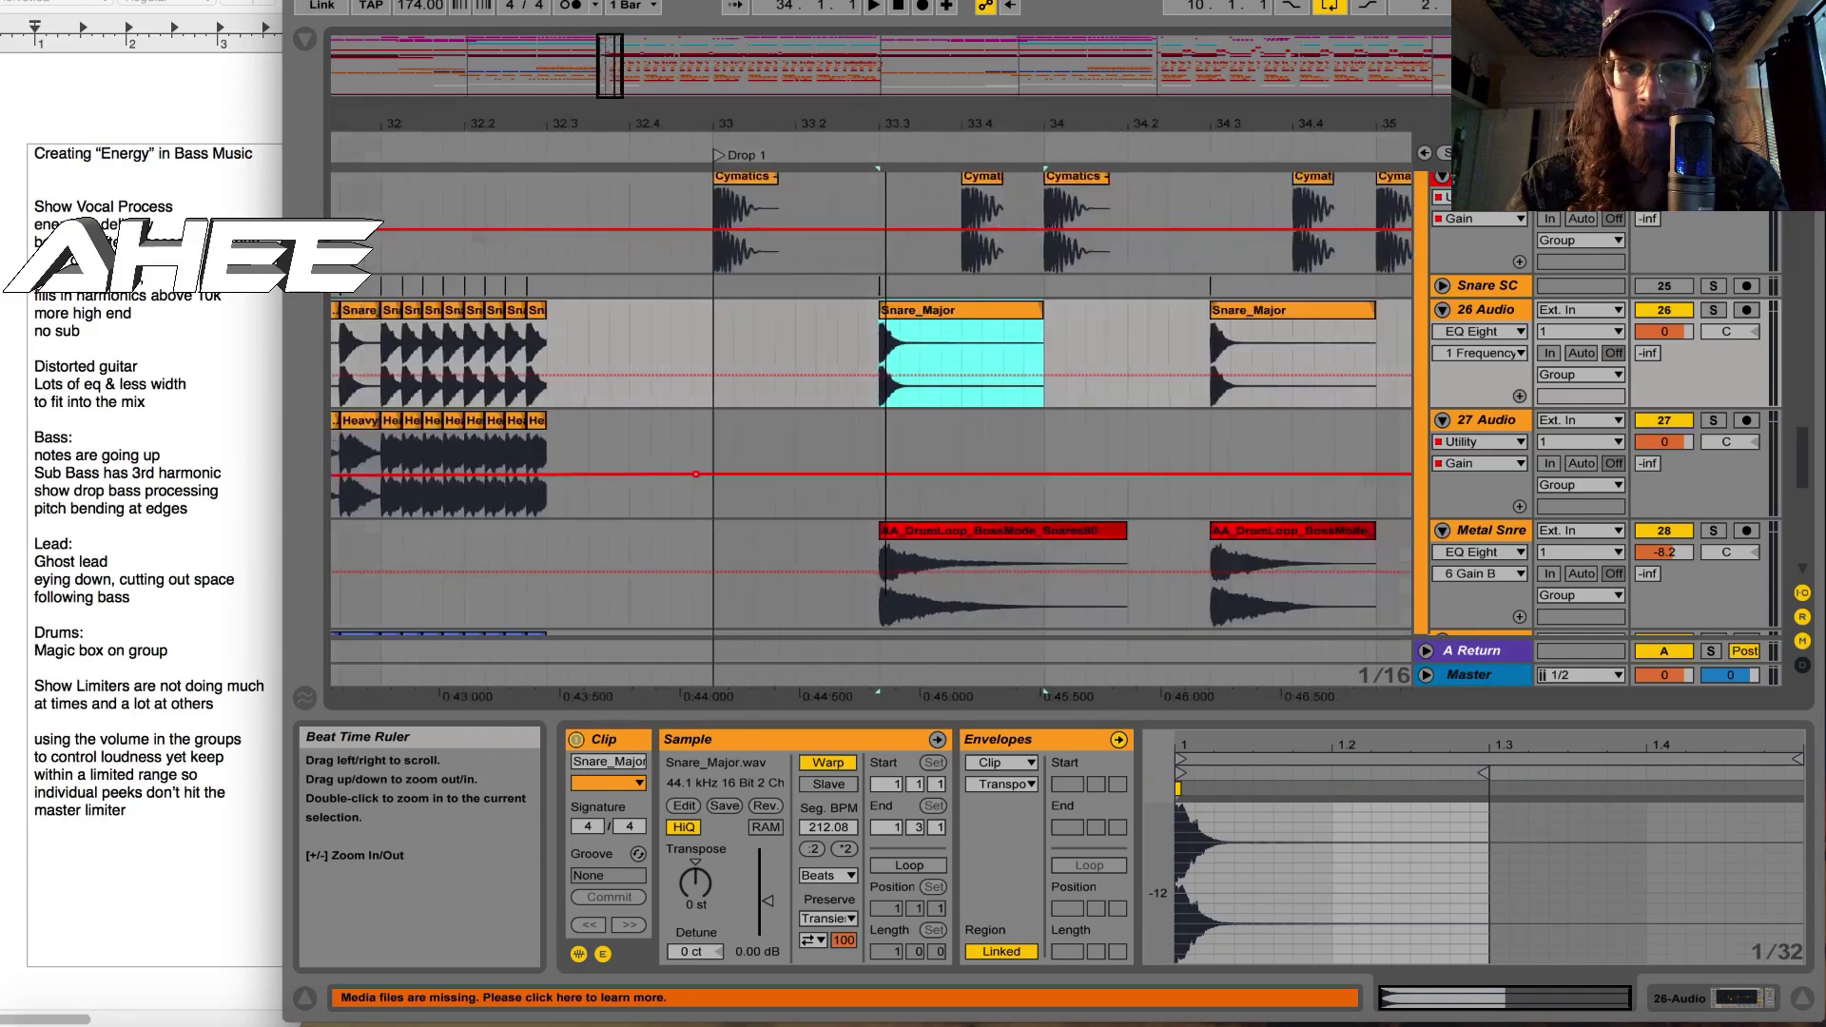
Step: Select the first drum loop clip on the Metal Snre track in Drop 1 and examine its waveform
scroll(1031, 401, "down", 1)
scroll(1031, 392, "down", 5)
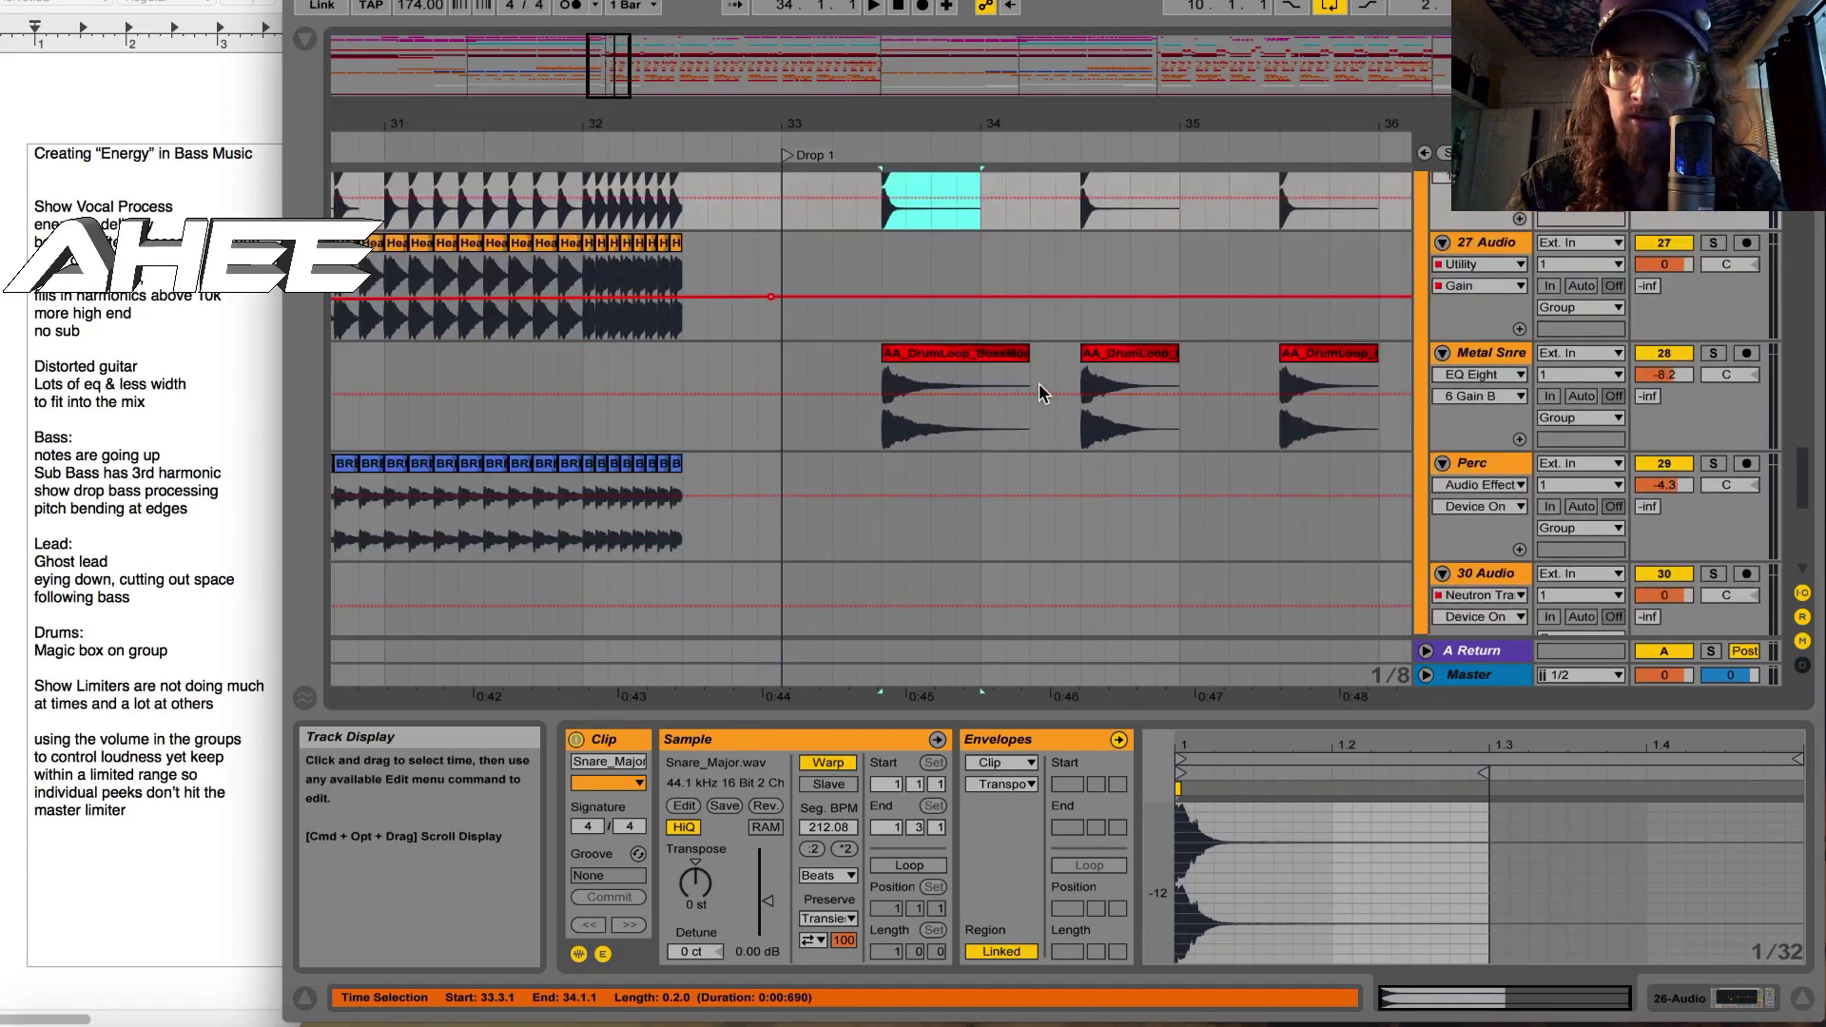
key("minus")
key("minus")
left_click(908, 228)
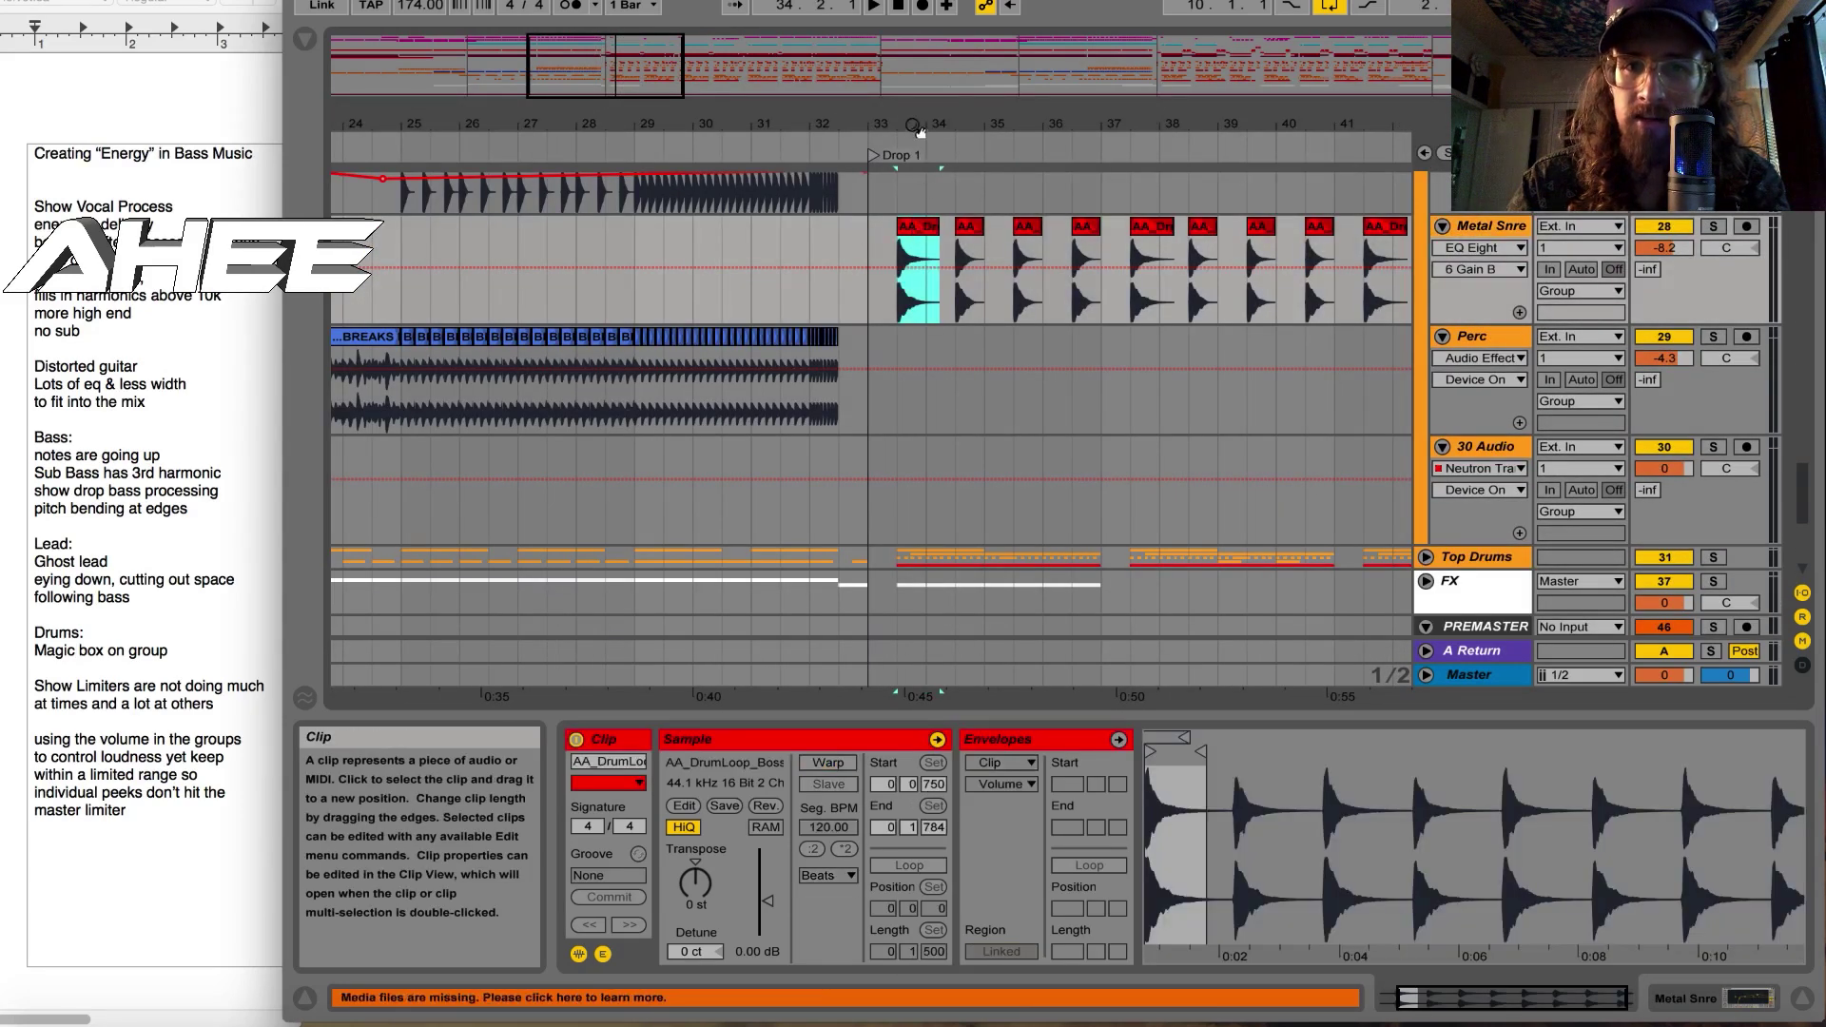
key("plus")
key("plus")
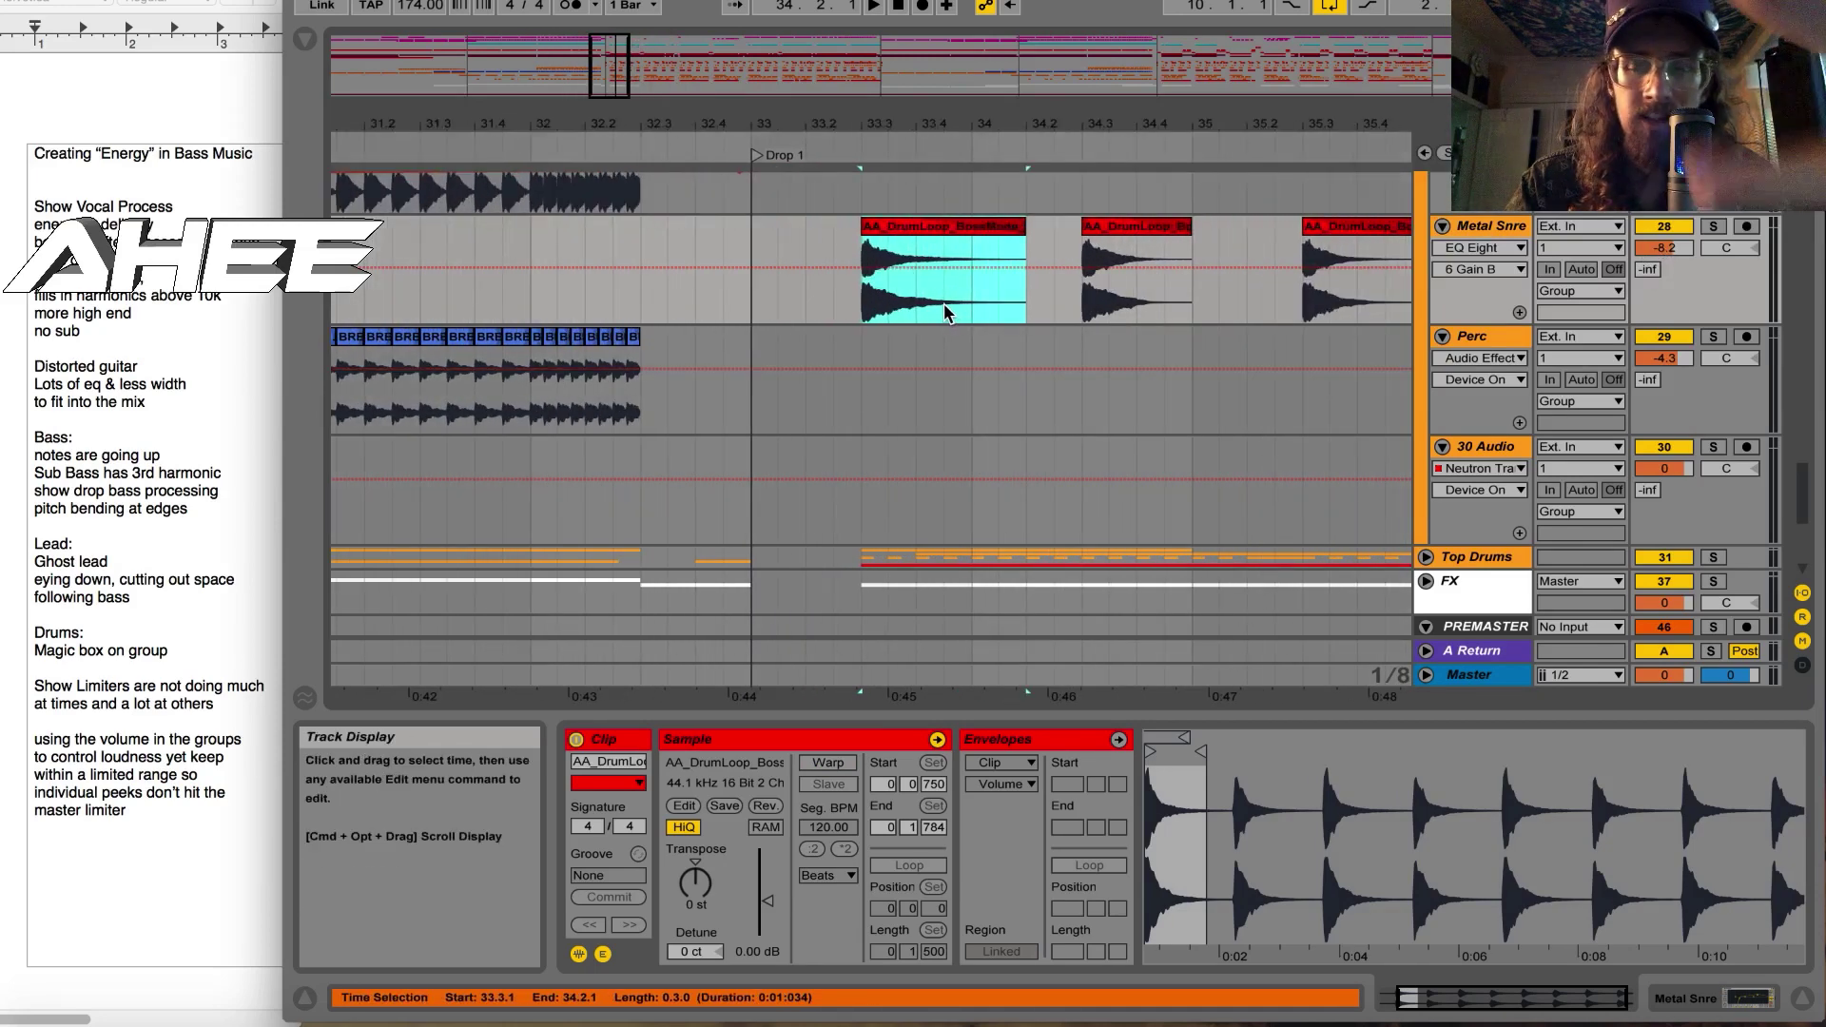
scroll(944, 316, "up", 2)
key("plus")
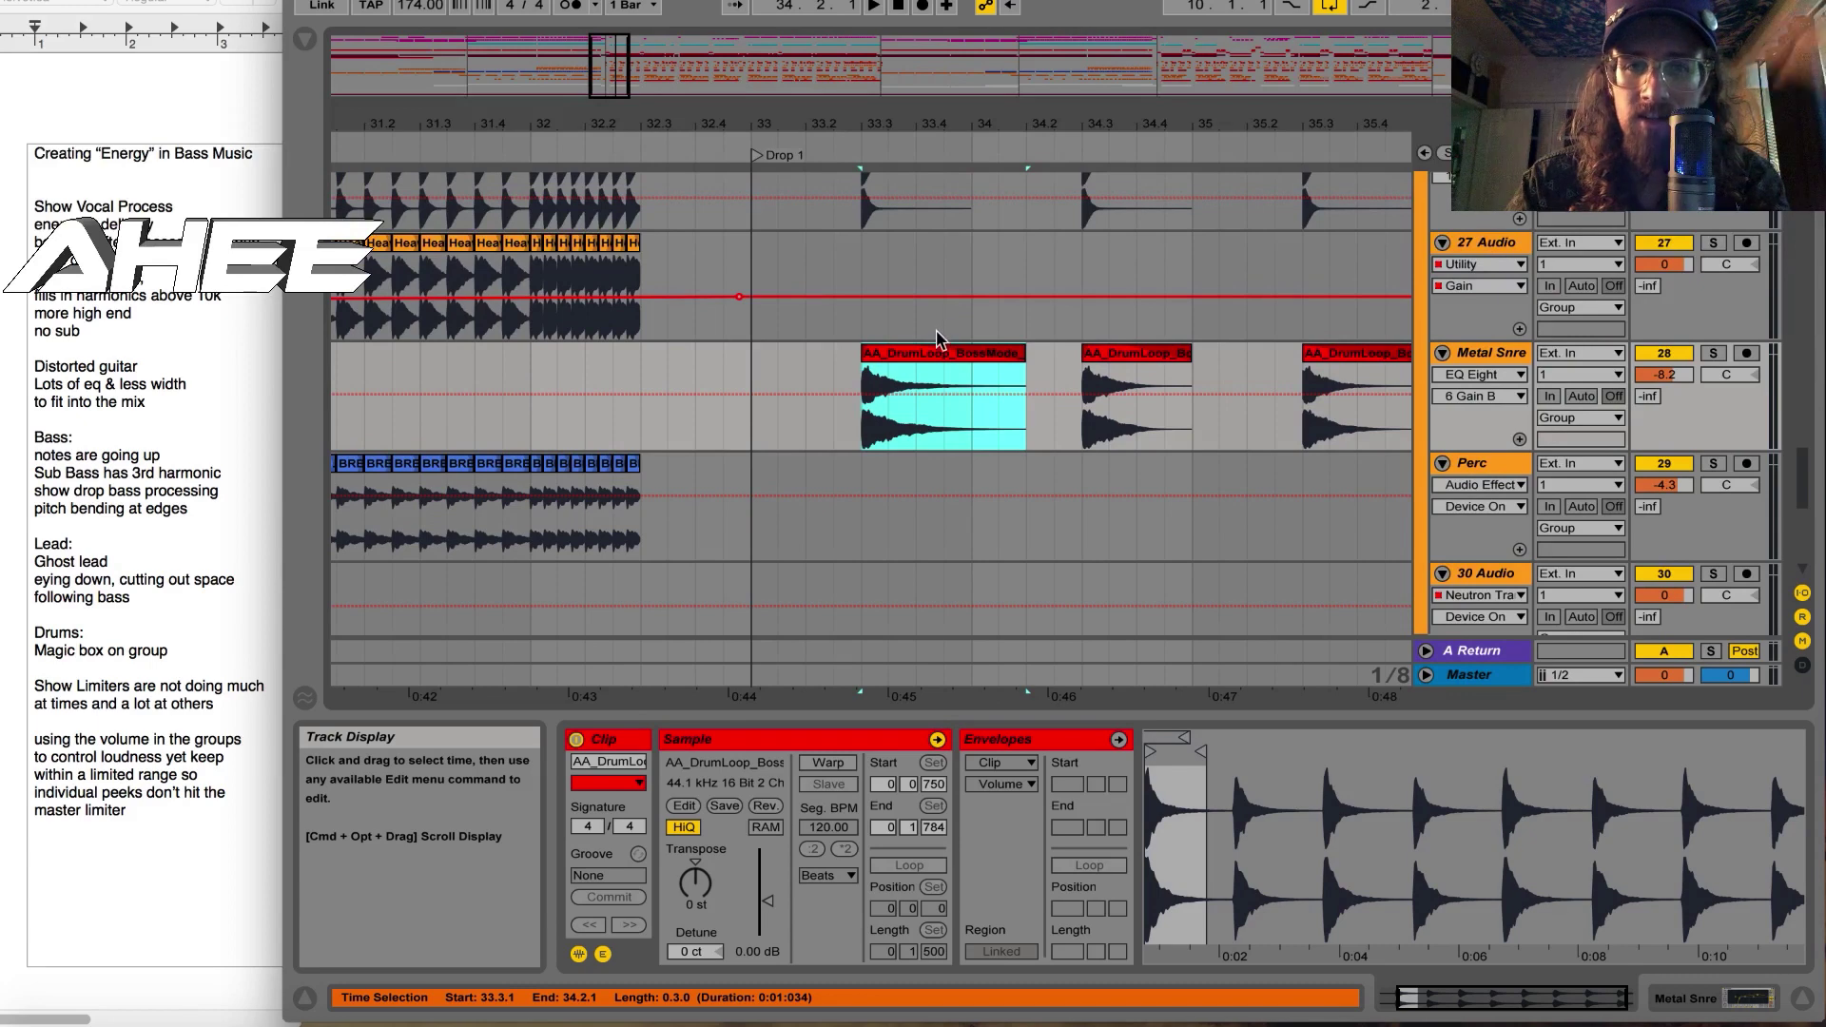
Step: Show the K & S group's device chain and the Master track's device chain
scroll(941, 324, "up", 5)
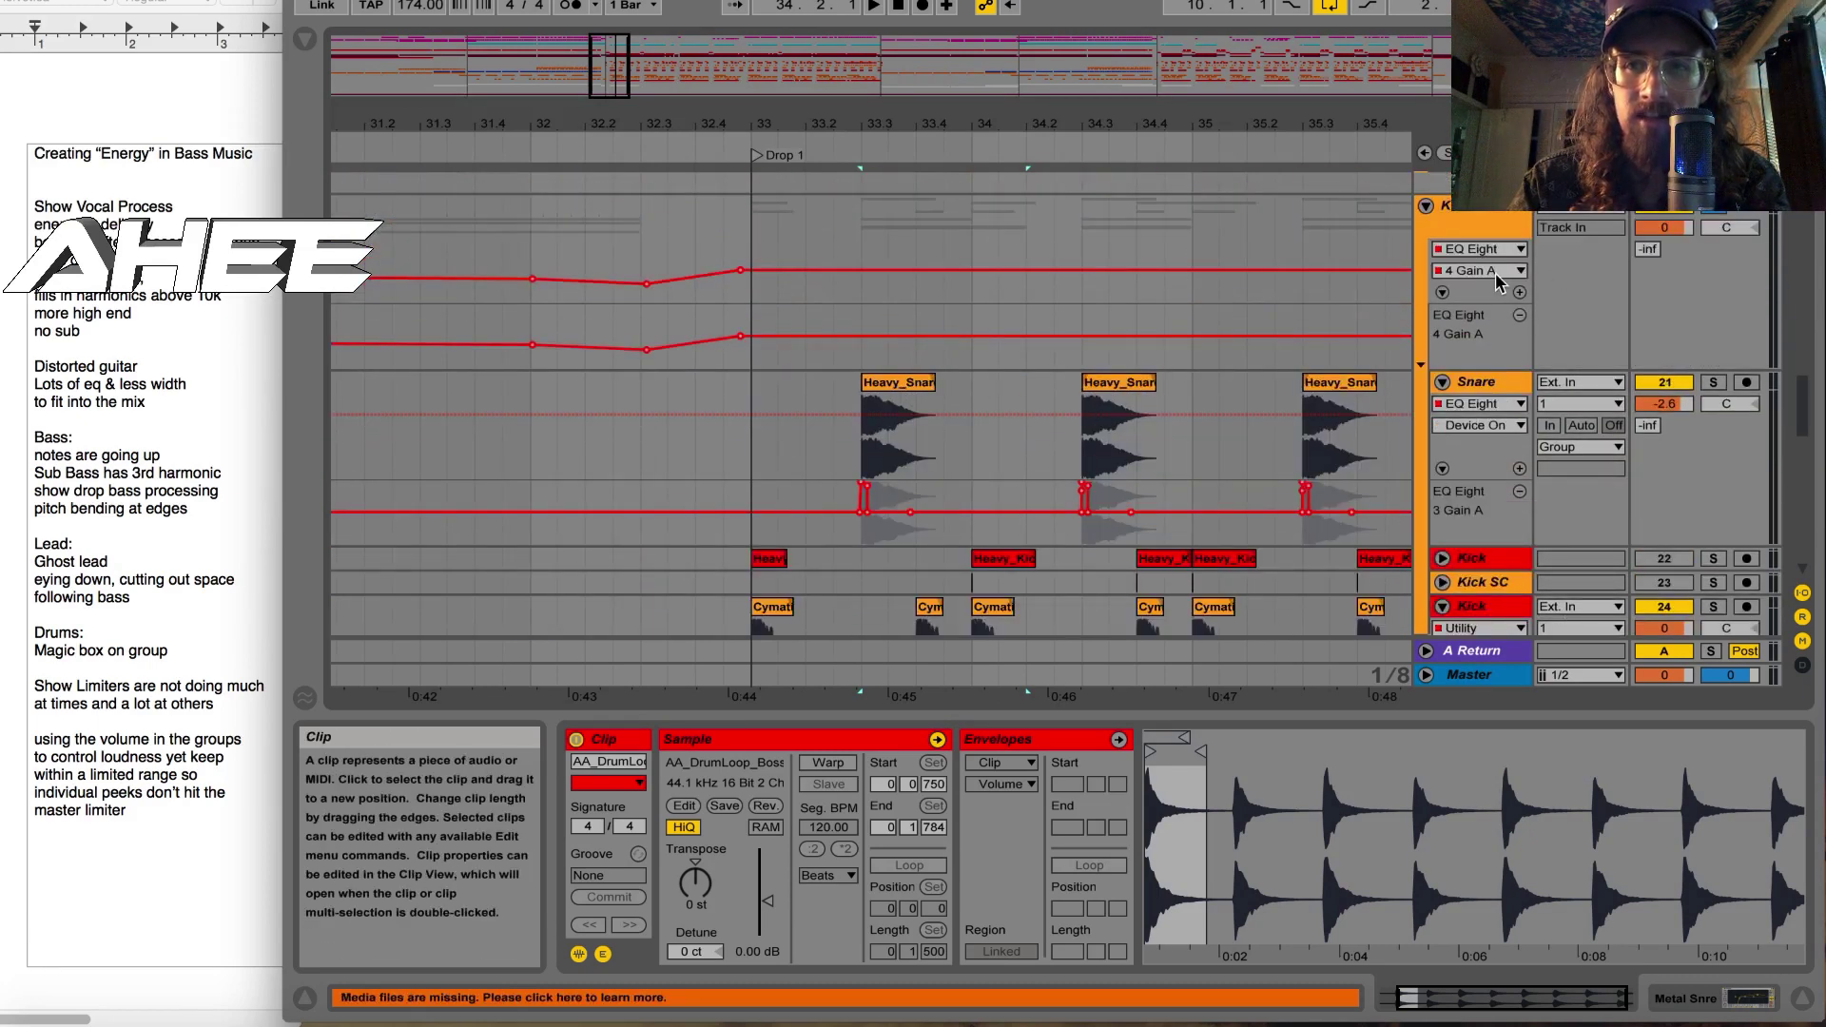
left_click(1479, 312)
left_click(1476, 303)
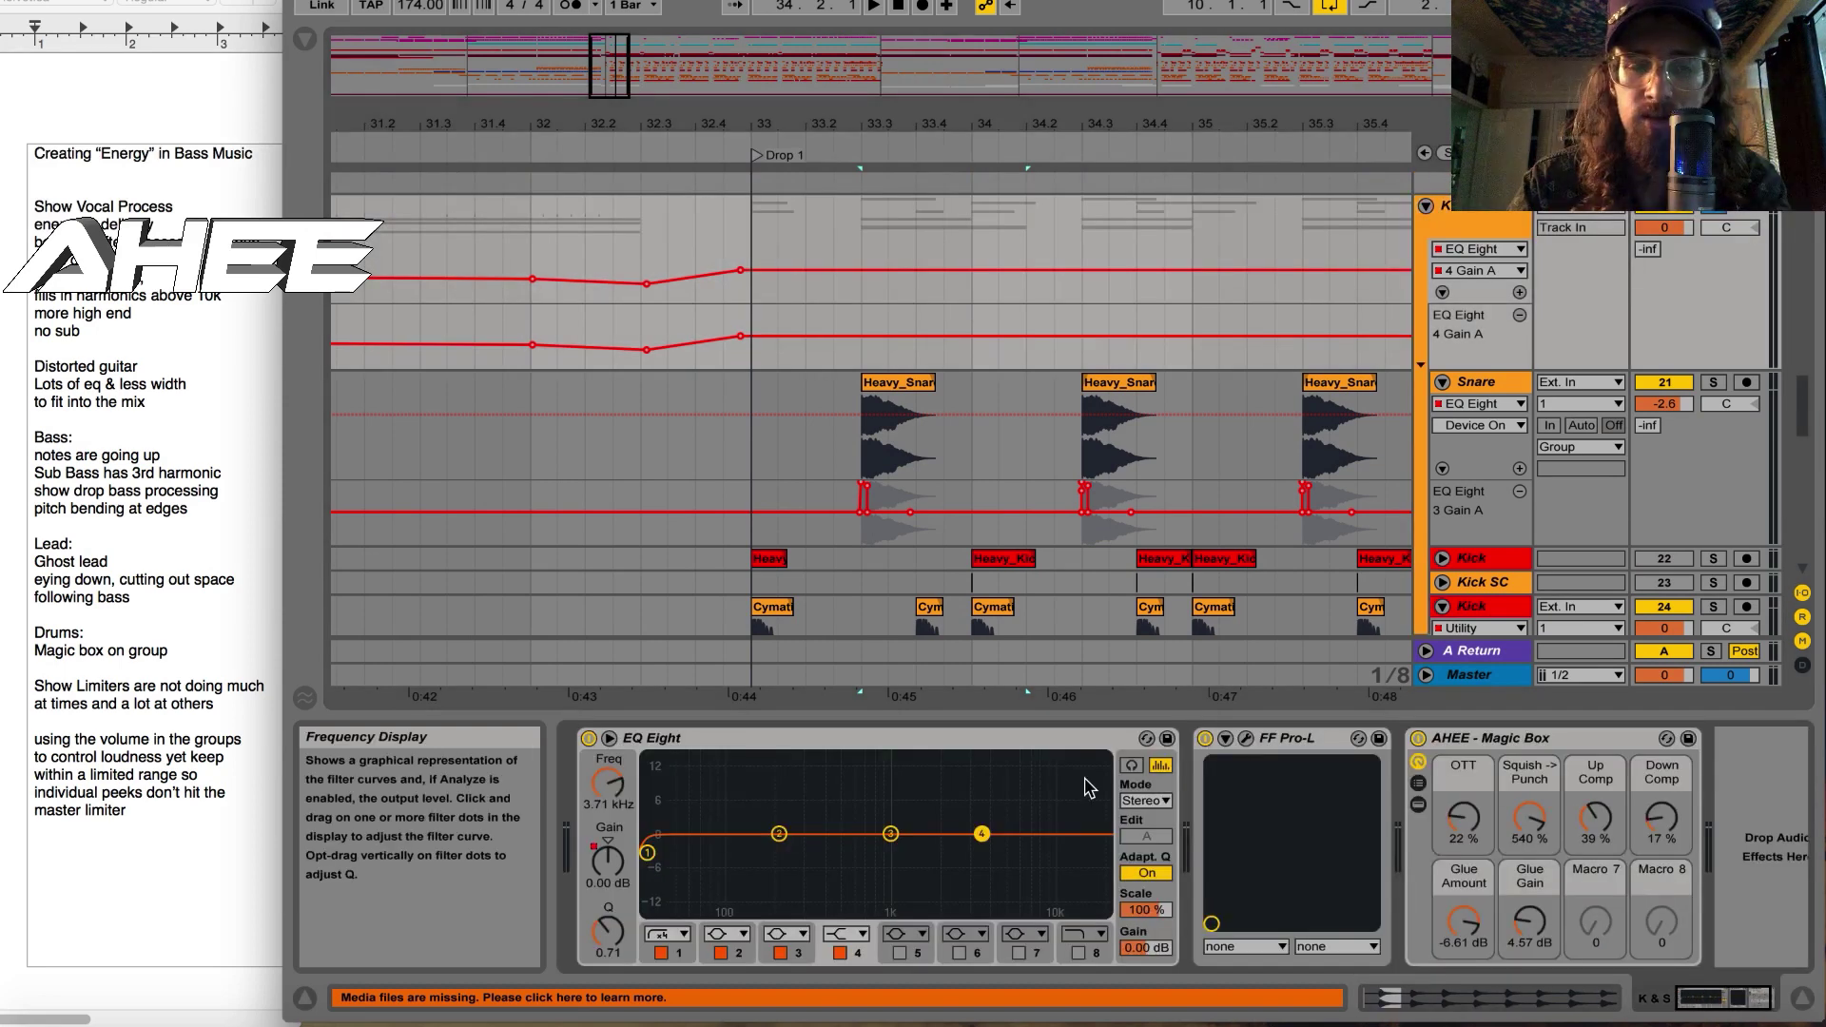
left_click(1489, 217)
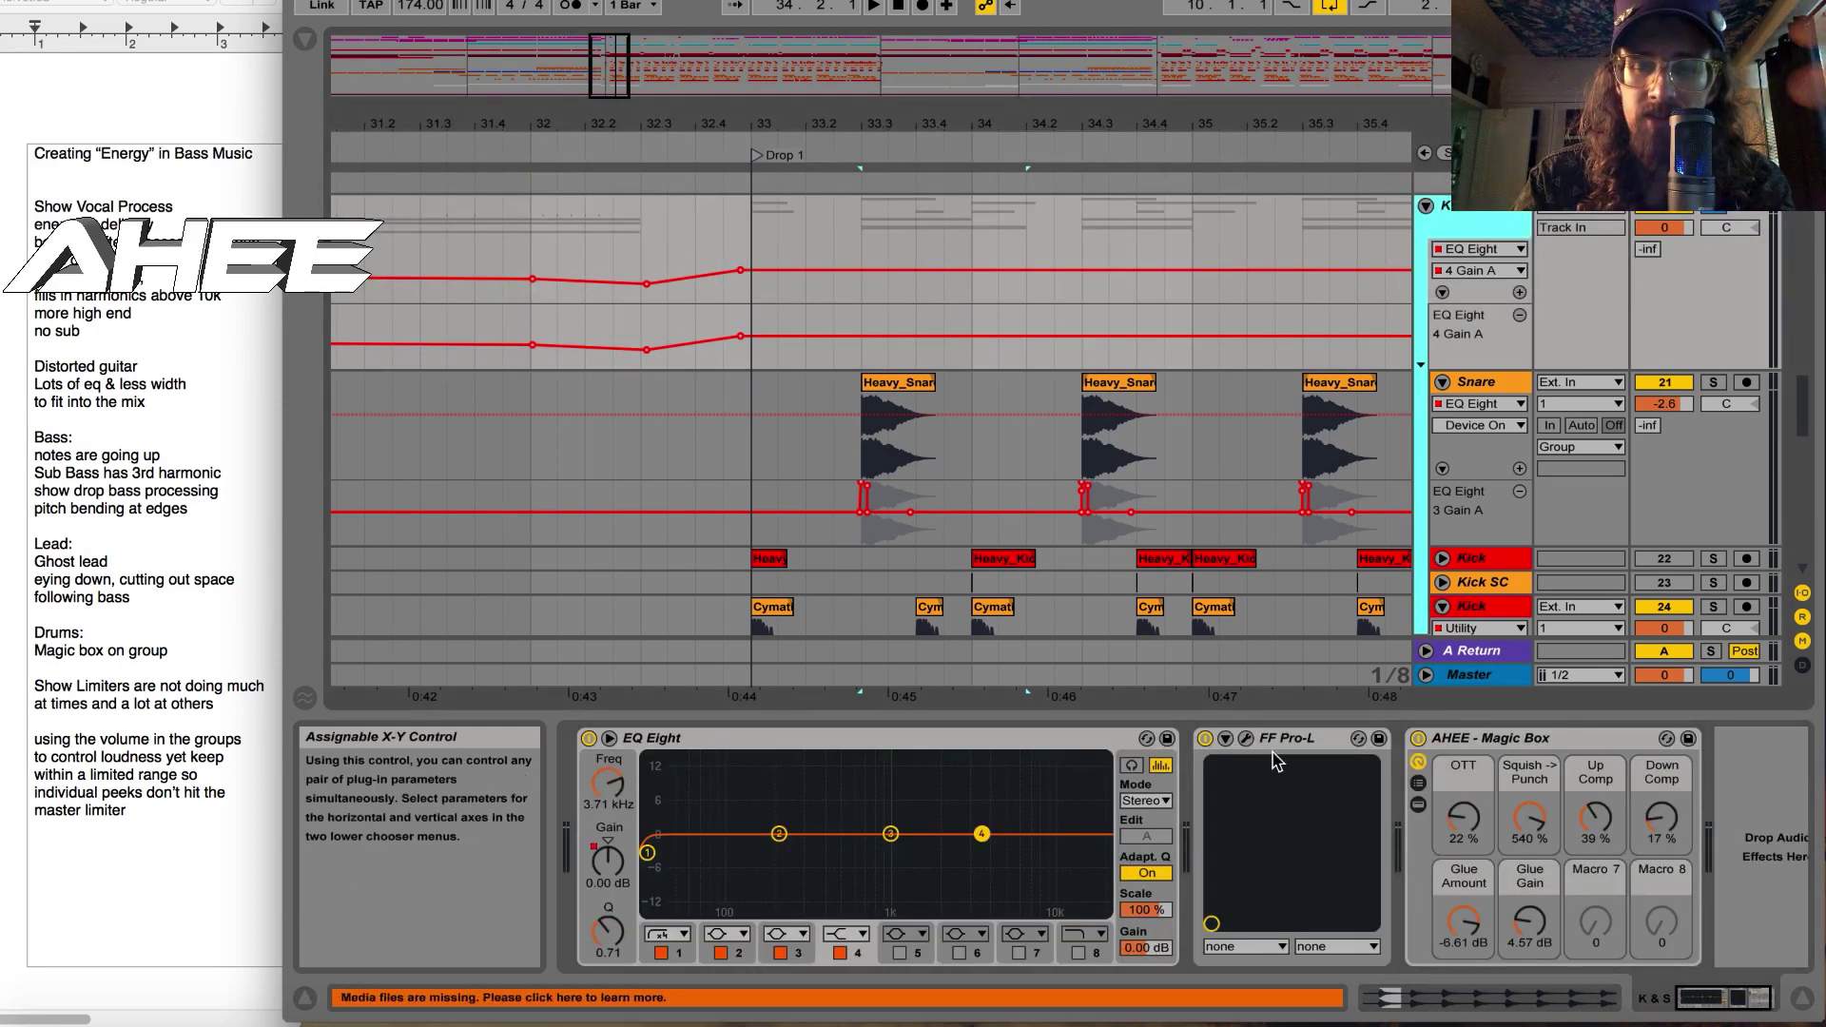
left_click(1470, 675)
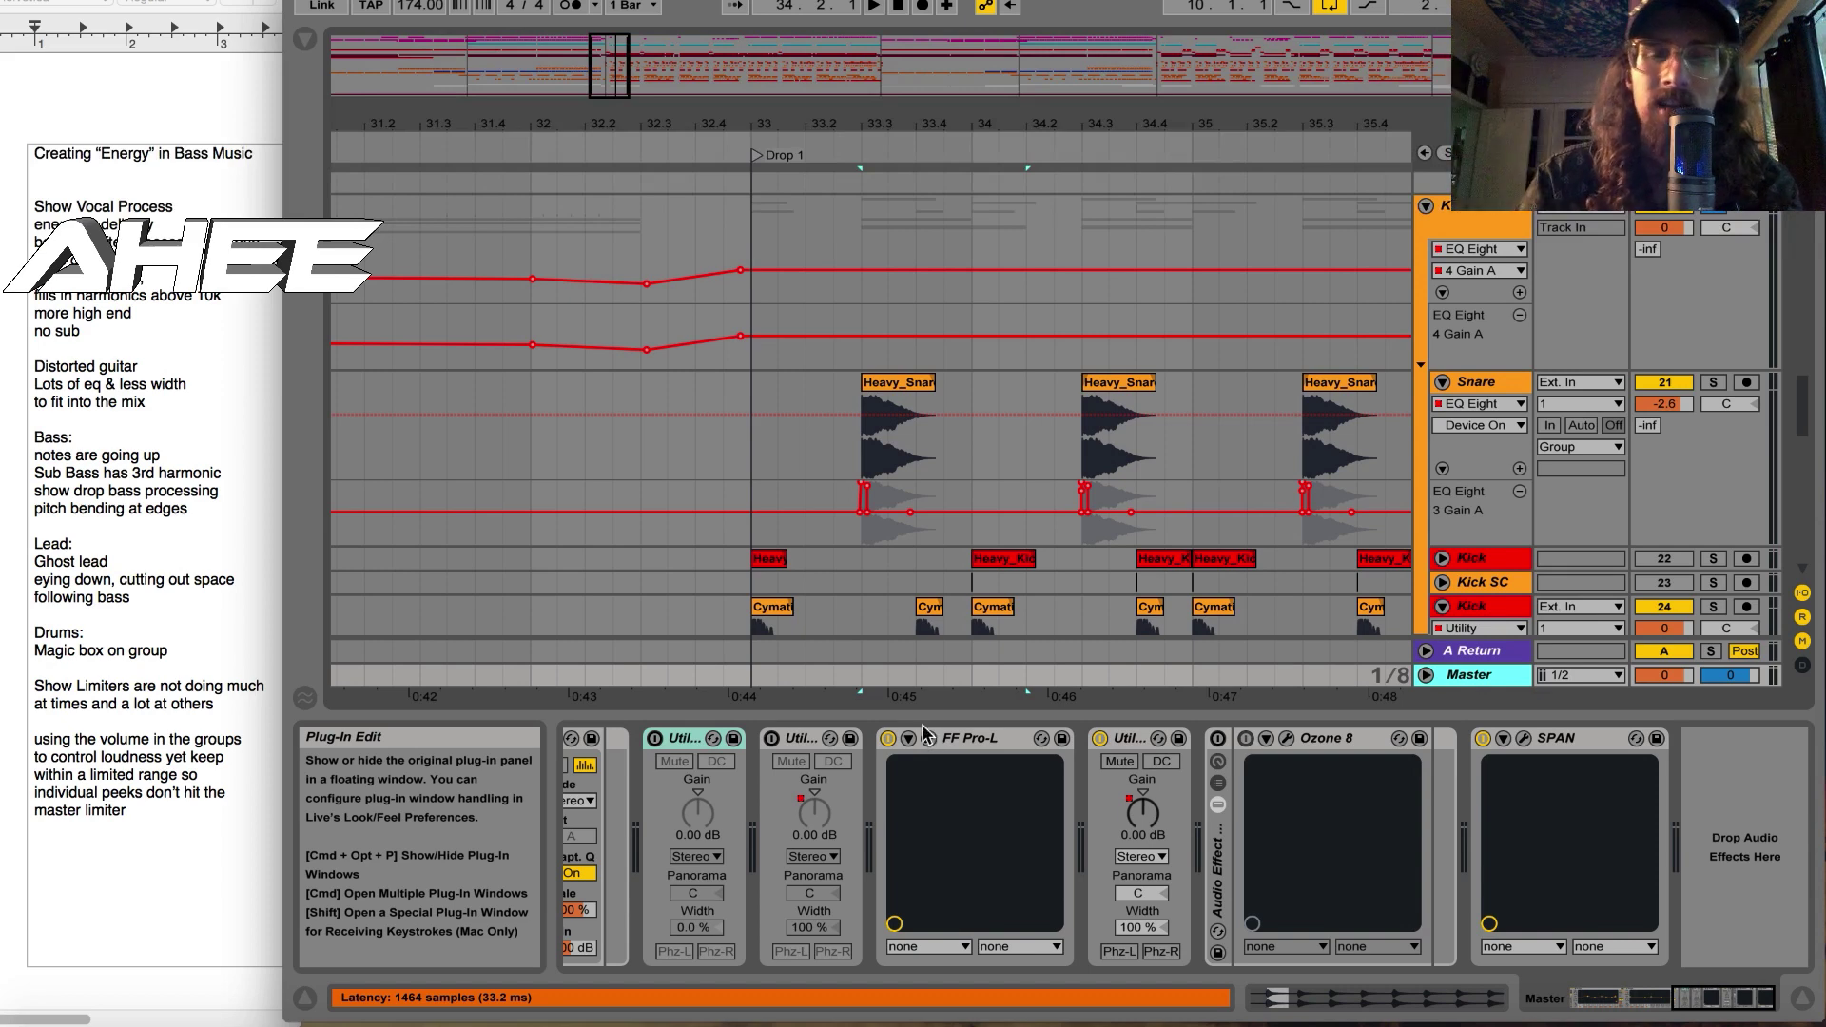
Step: Compare the K & S group's device chain with the PREMASTER track's device chain
scroll(951, 428, "up", 3)
left_click(1499, 359)
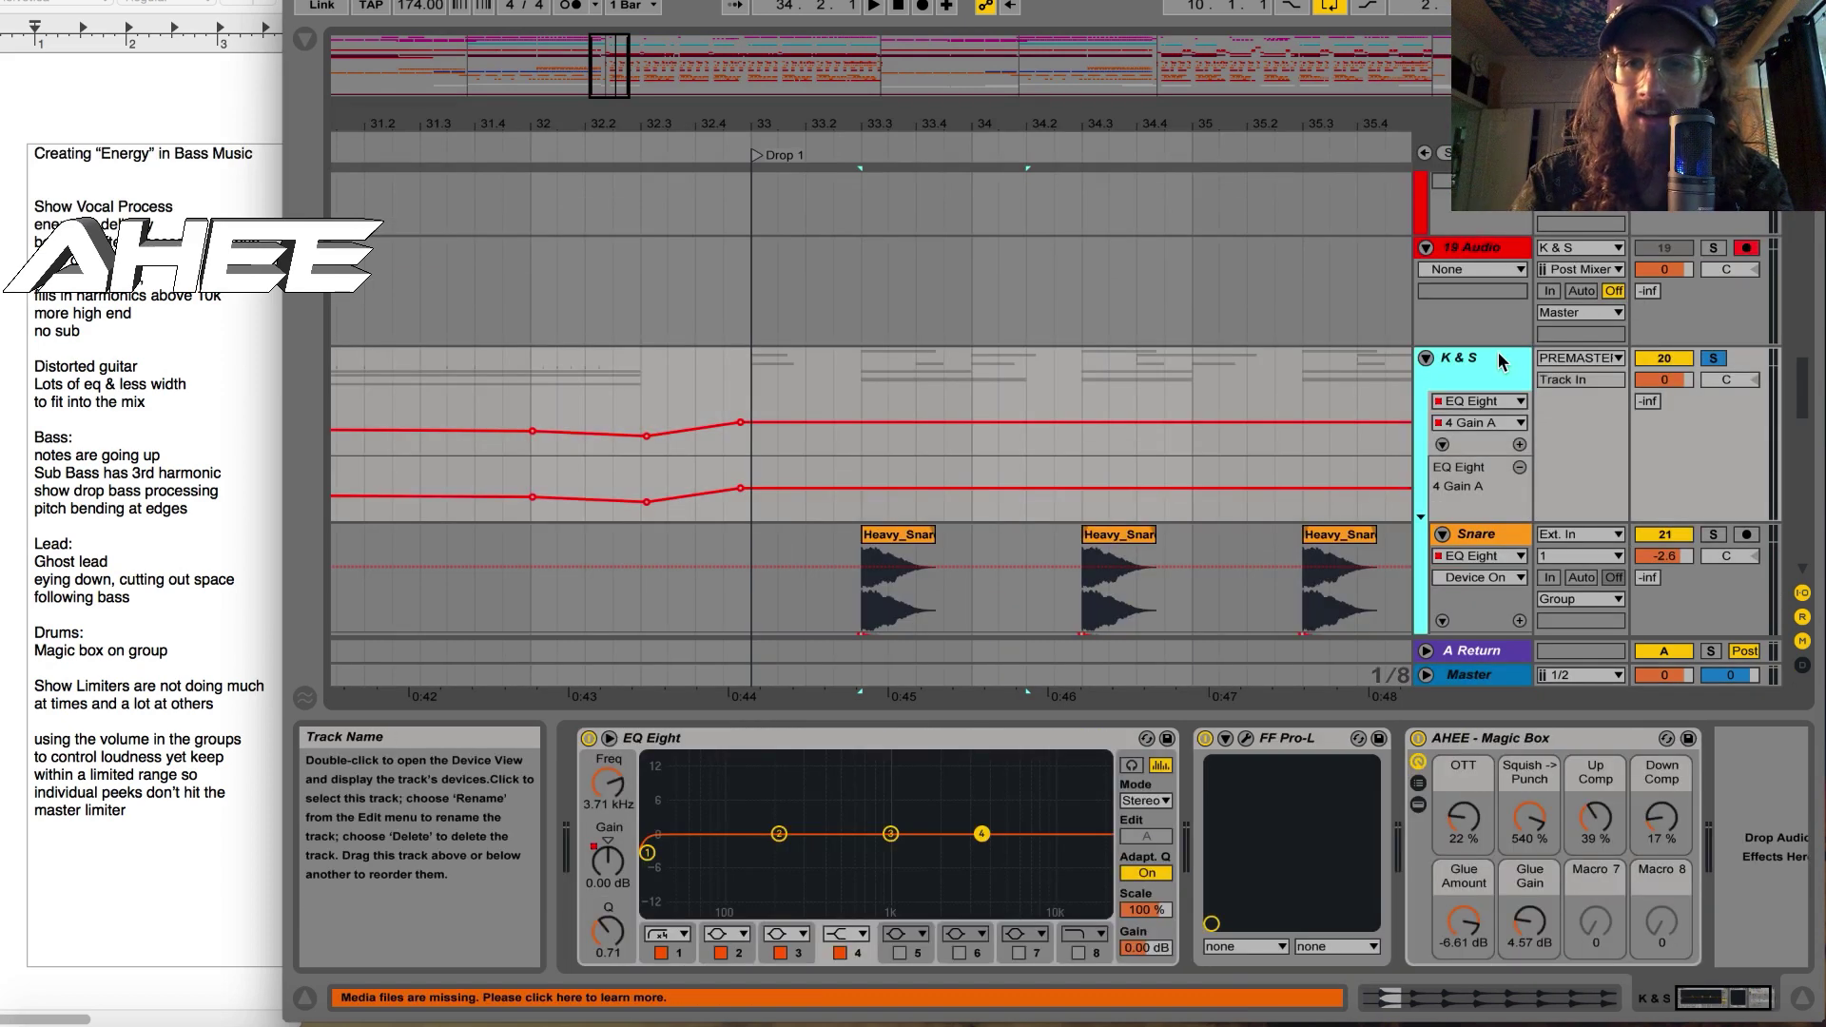
scroll(1493, 352, "down", 5)
left_click(1481, 343)
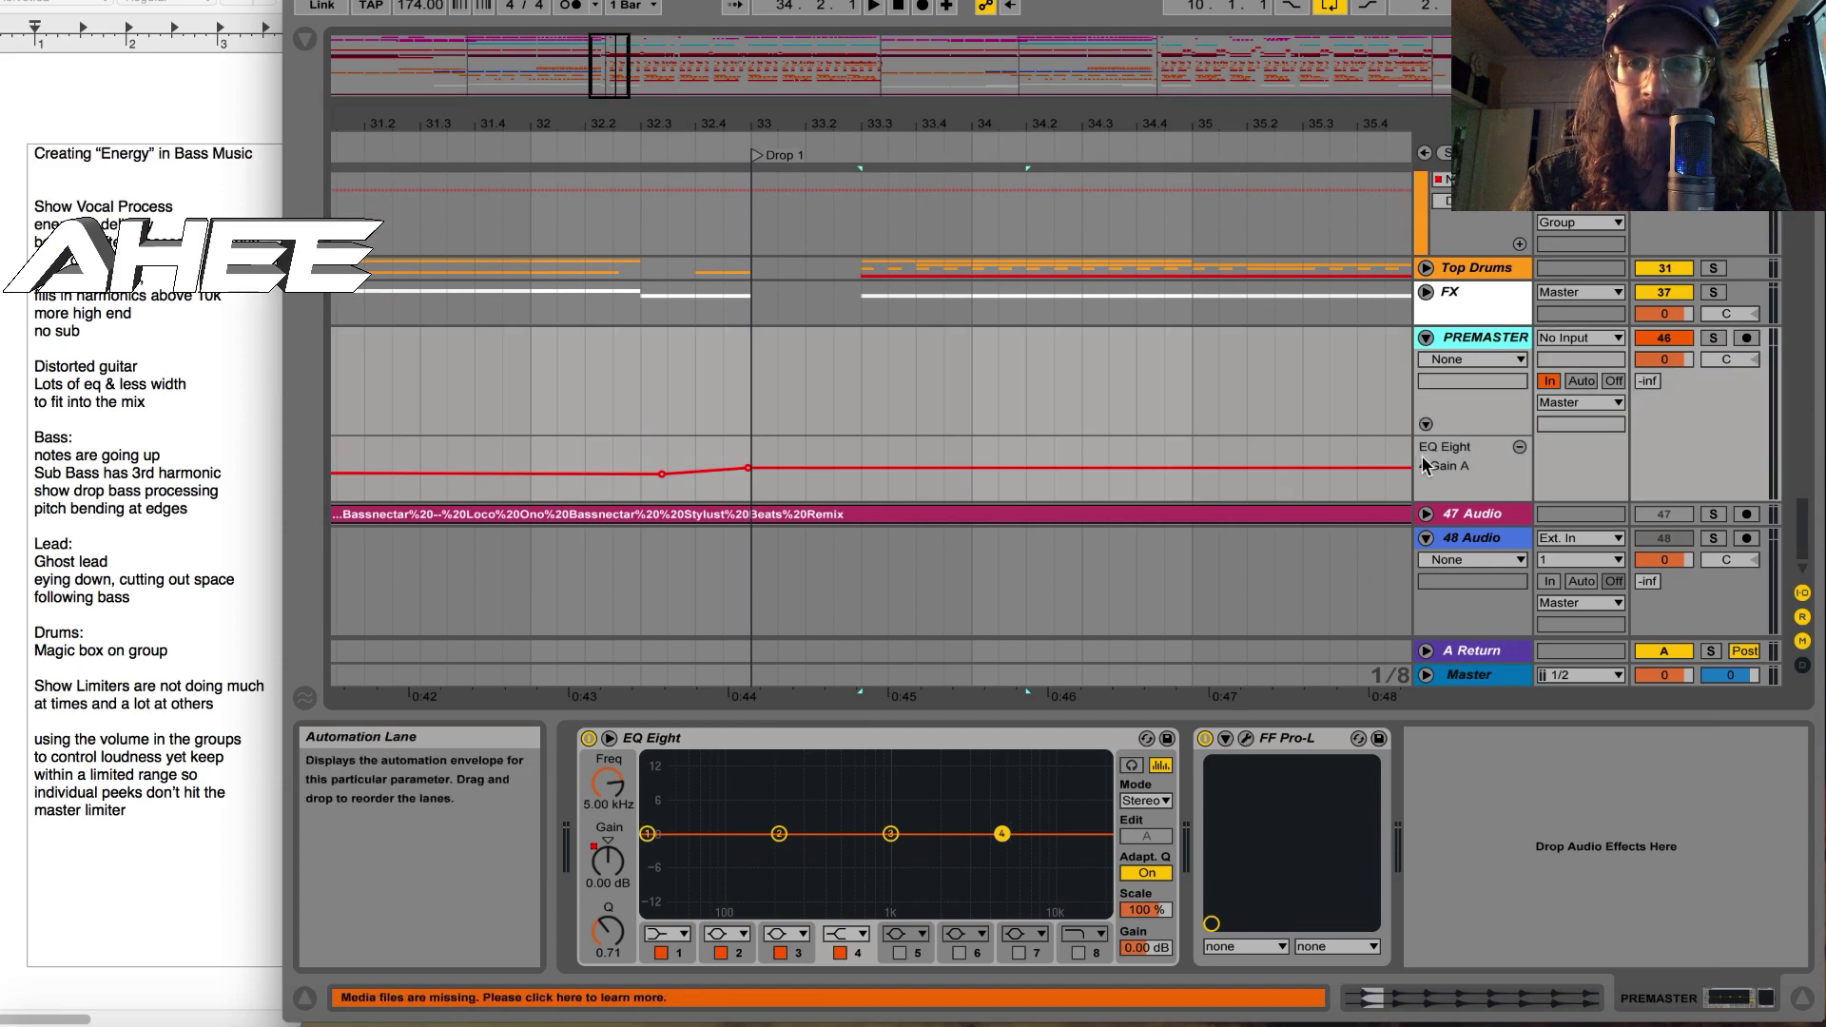
Step: Play Drop 1 from bar 33 with the Audio Effect Rack on 15 Audio active
scroll(1431, 447, "up", 10)
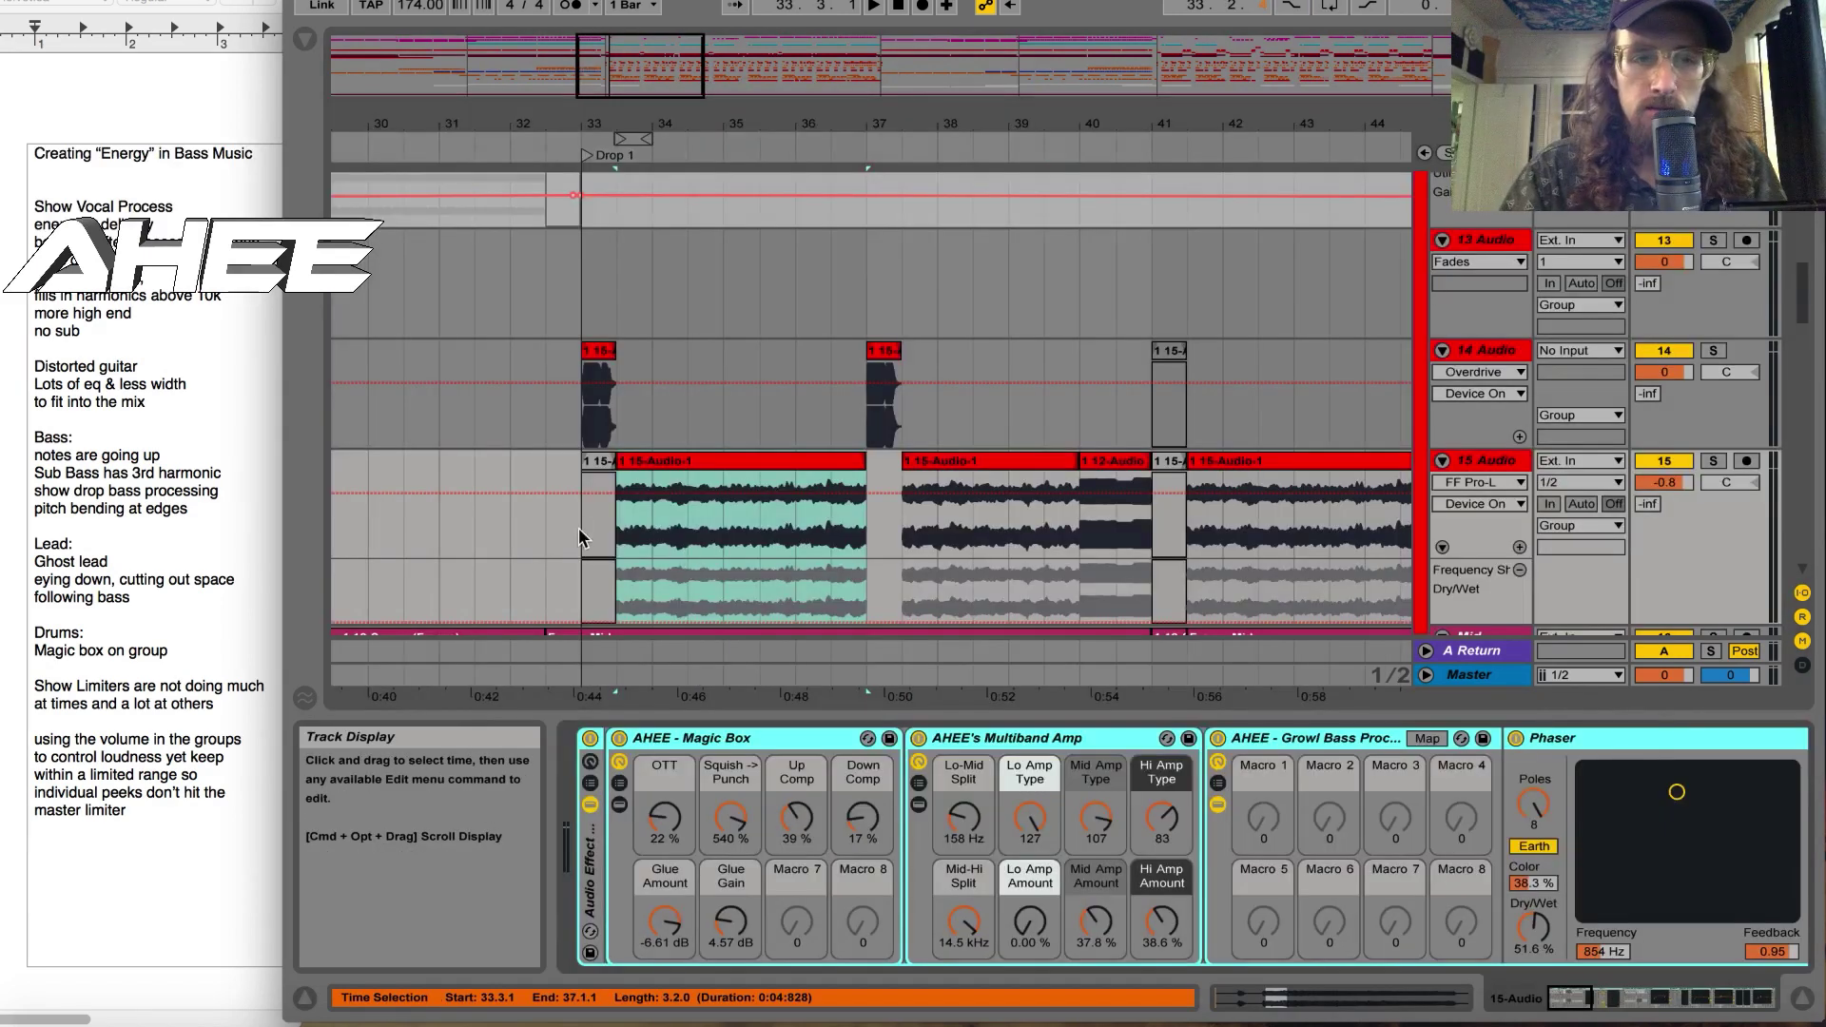
left_click(574, 529)
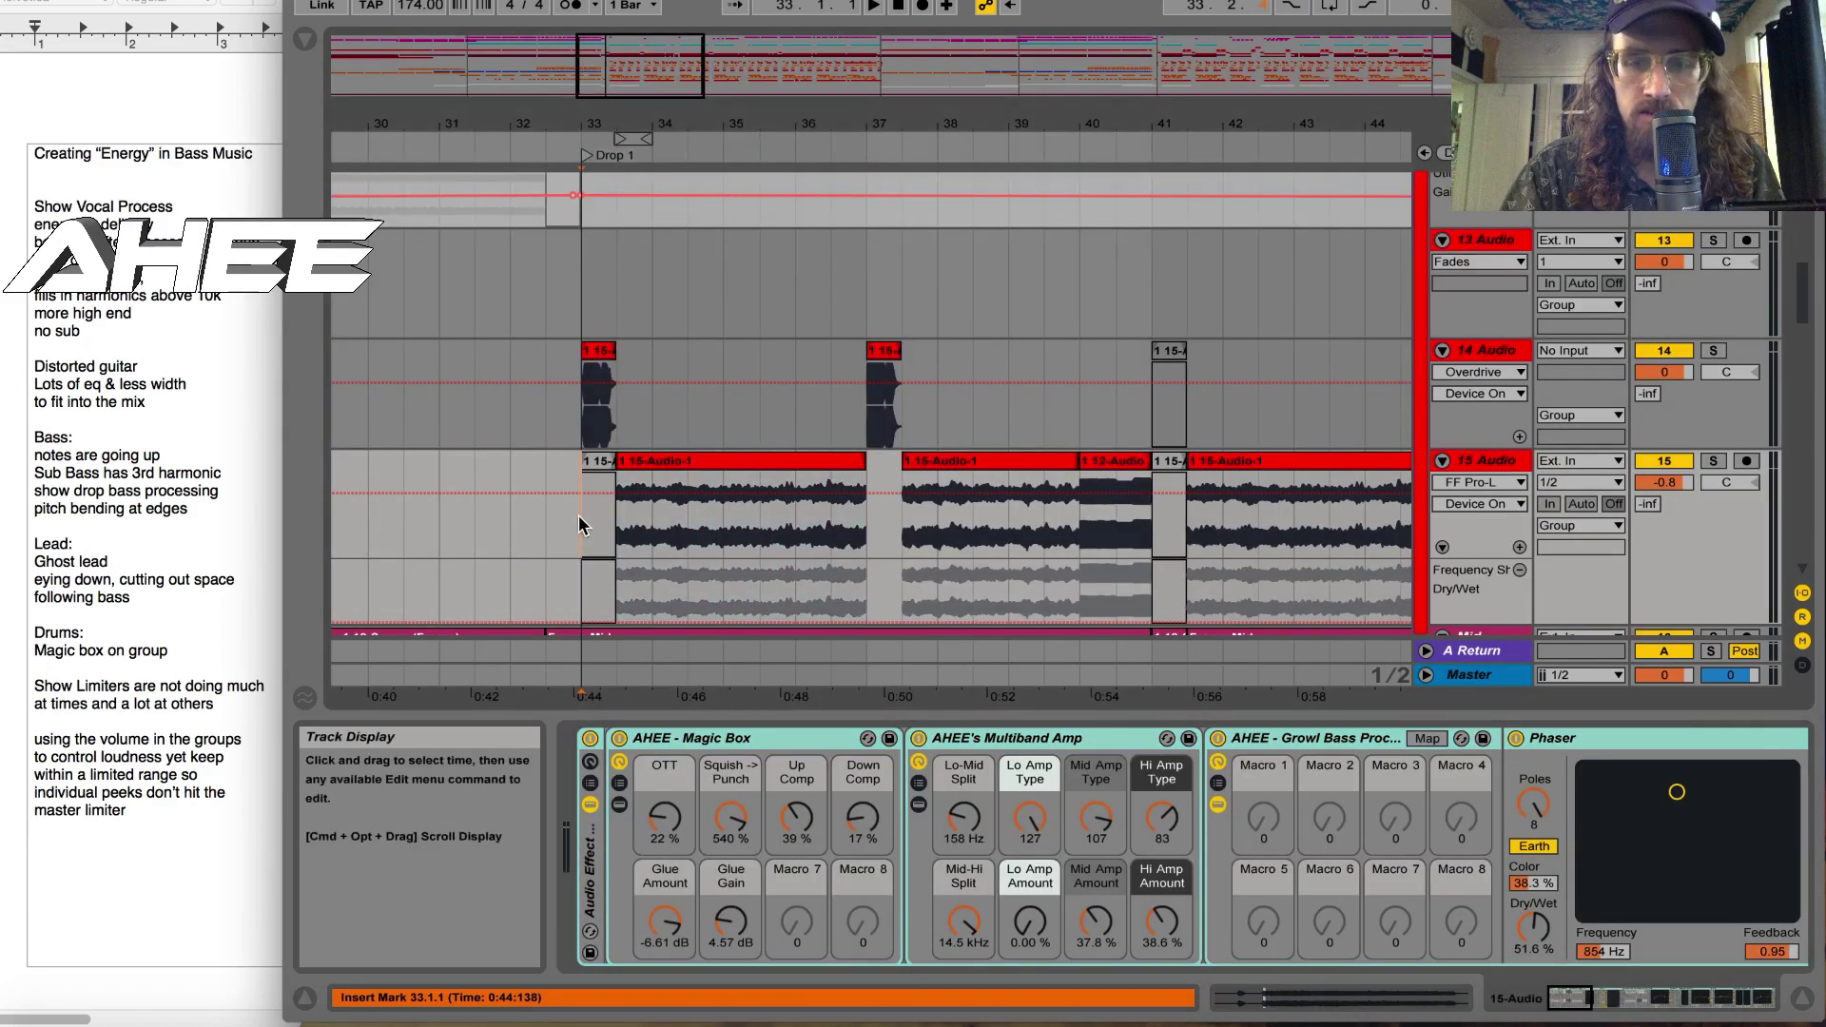
key("space")
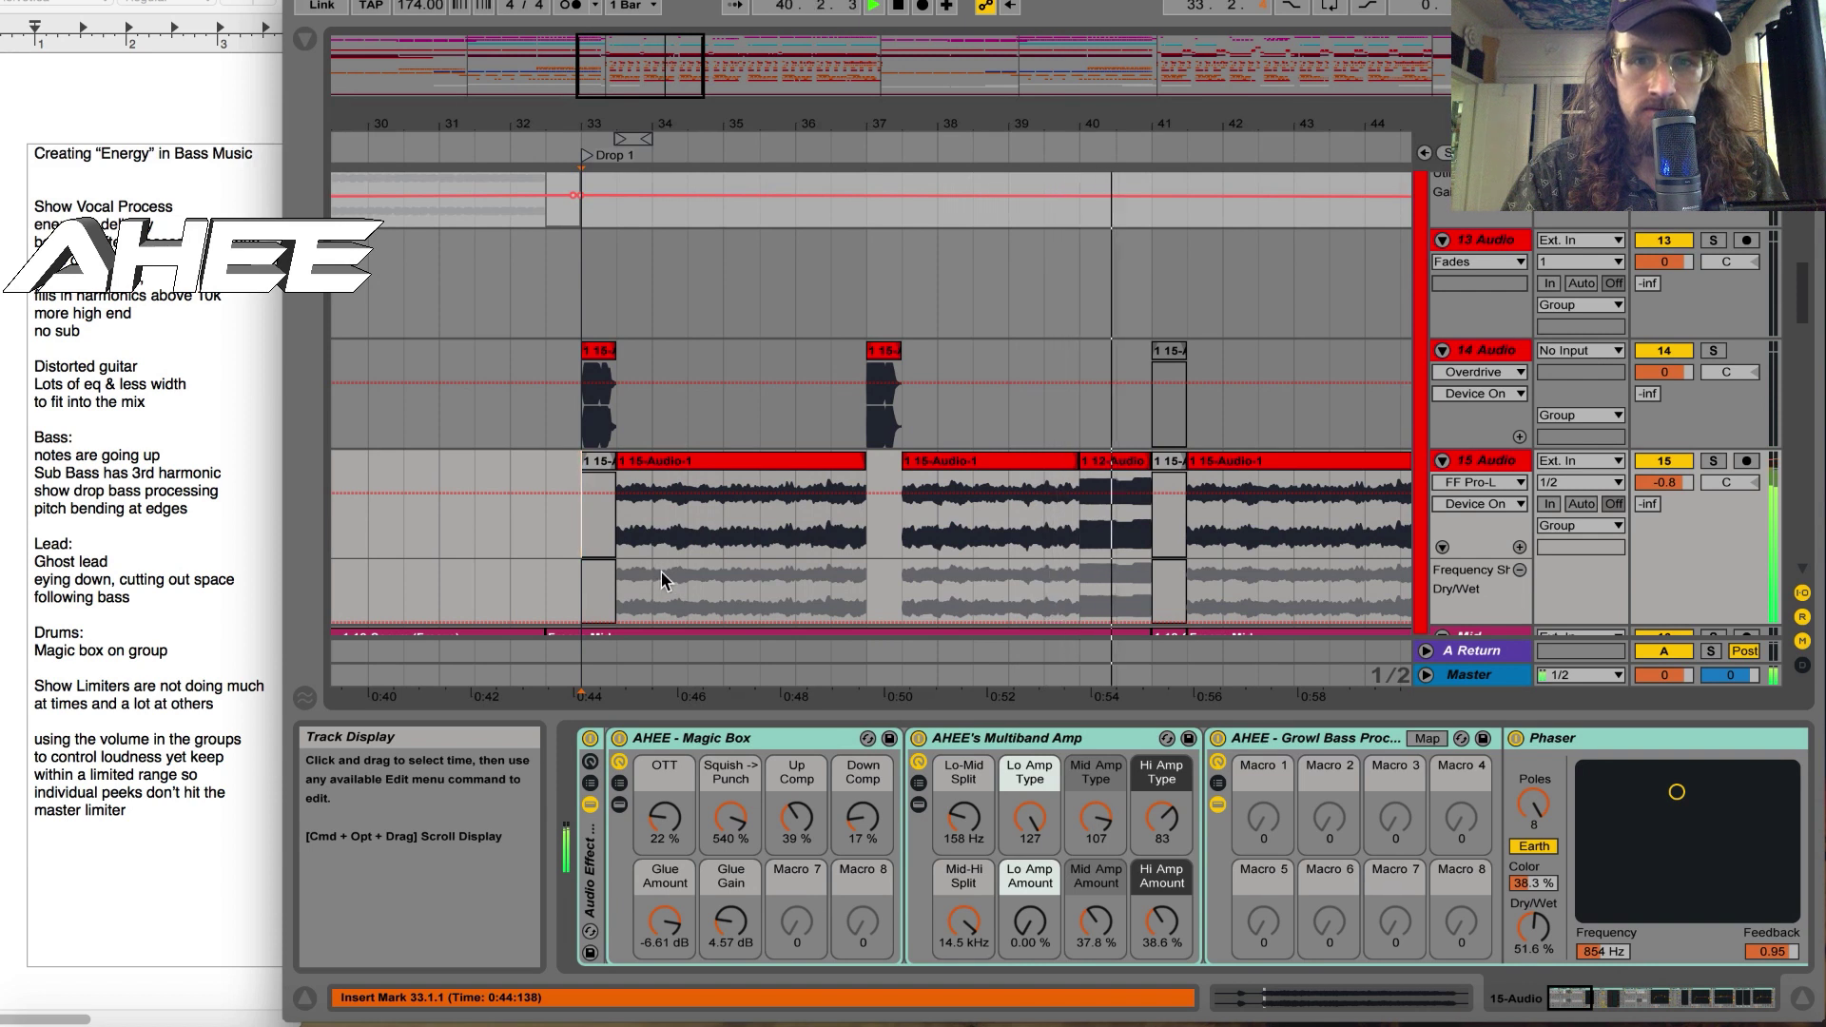
key("space")
Step: Bypass the Audio Effect Rack on 15 Audio, solo the track and play it from 33.3
left_click(590, 739)
left_click(609, 578)
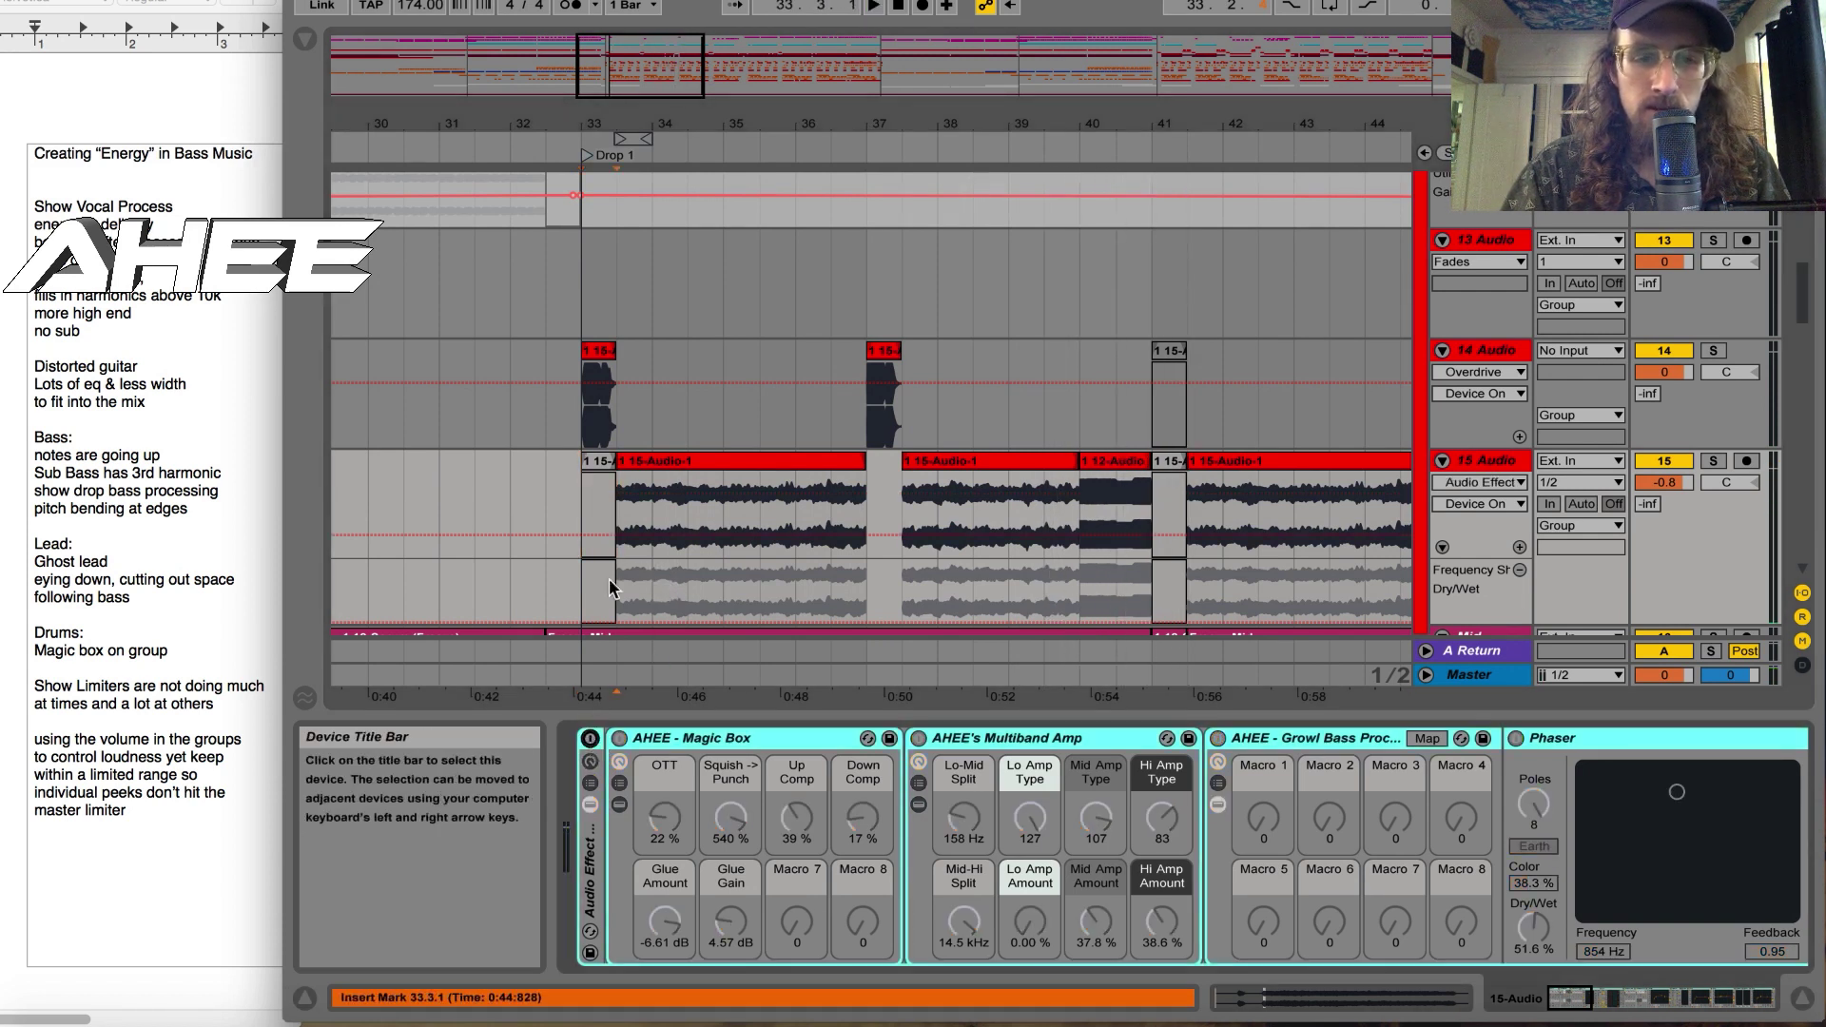
key("space")
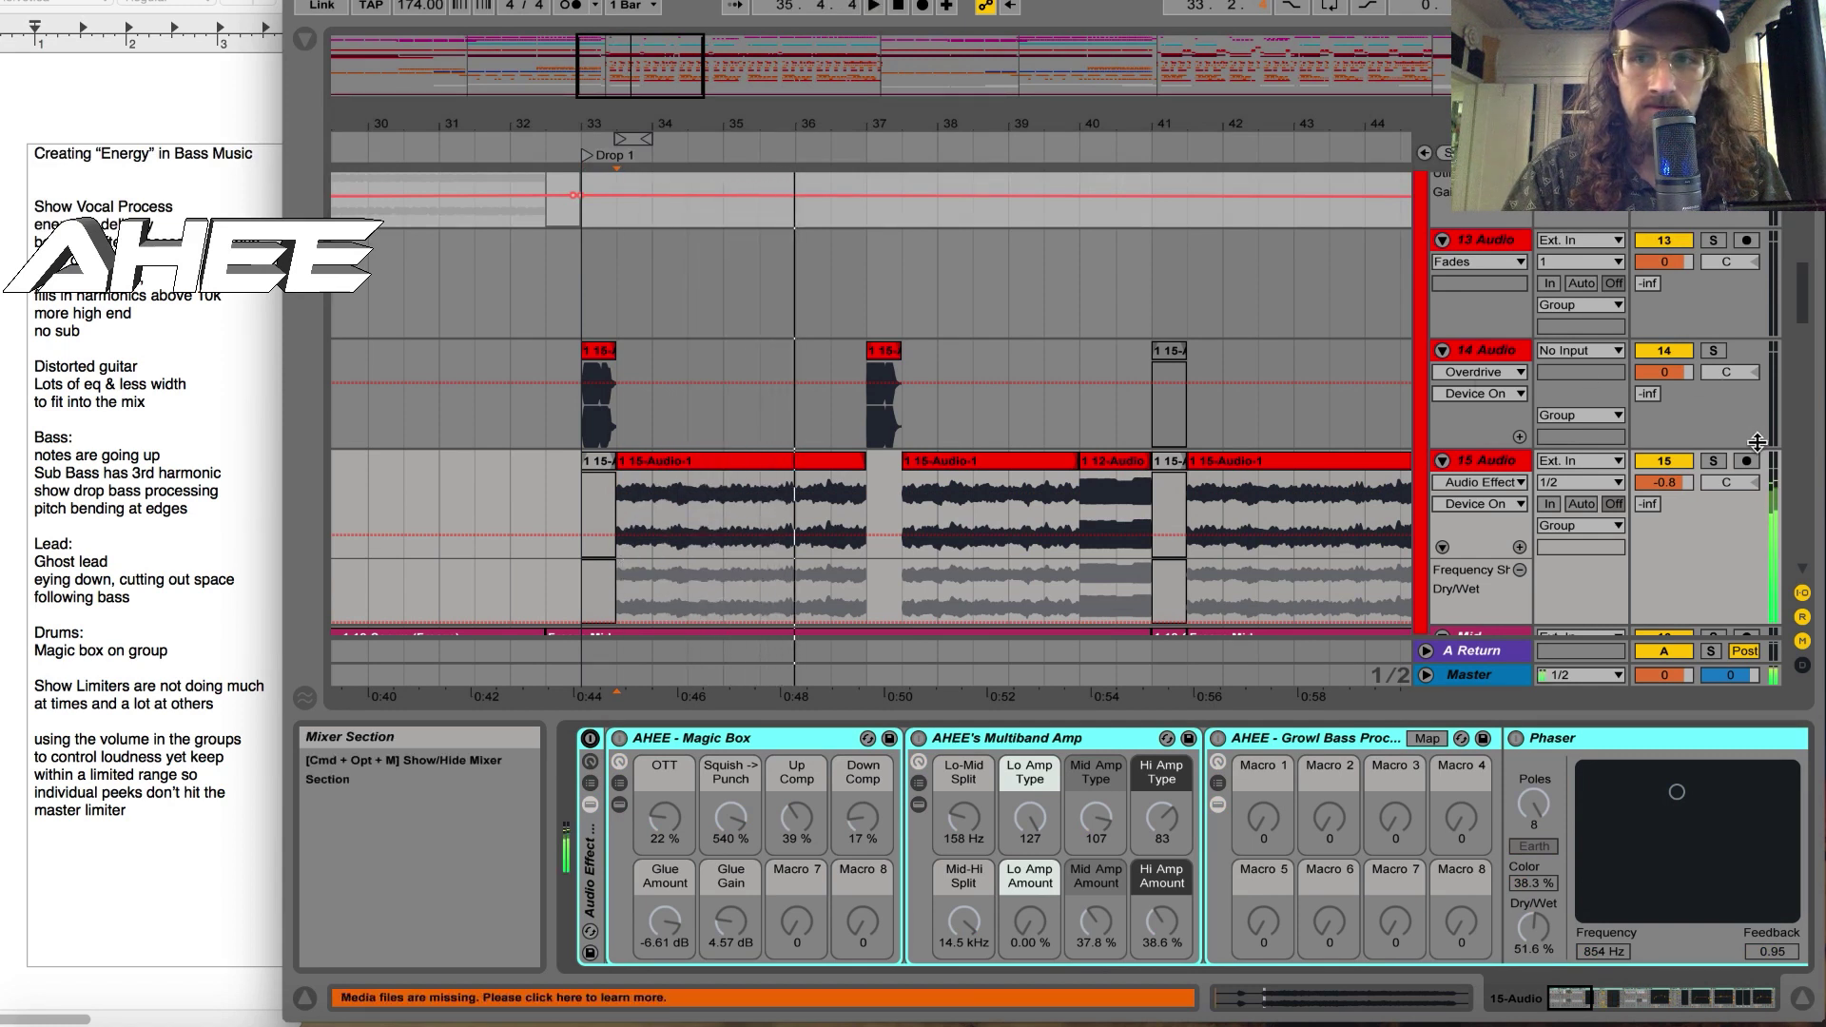
left_click(1714, 461)
key("space")
key("space")
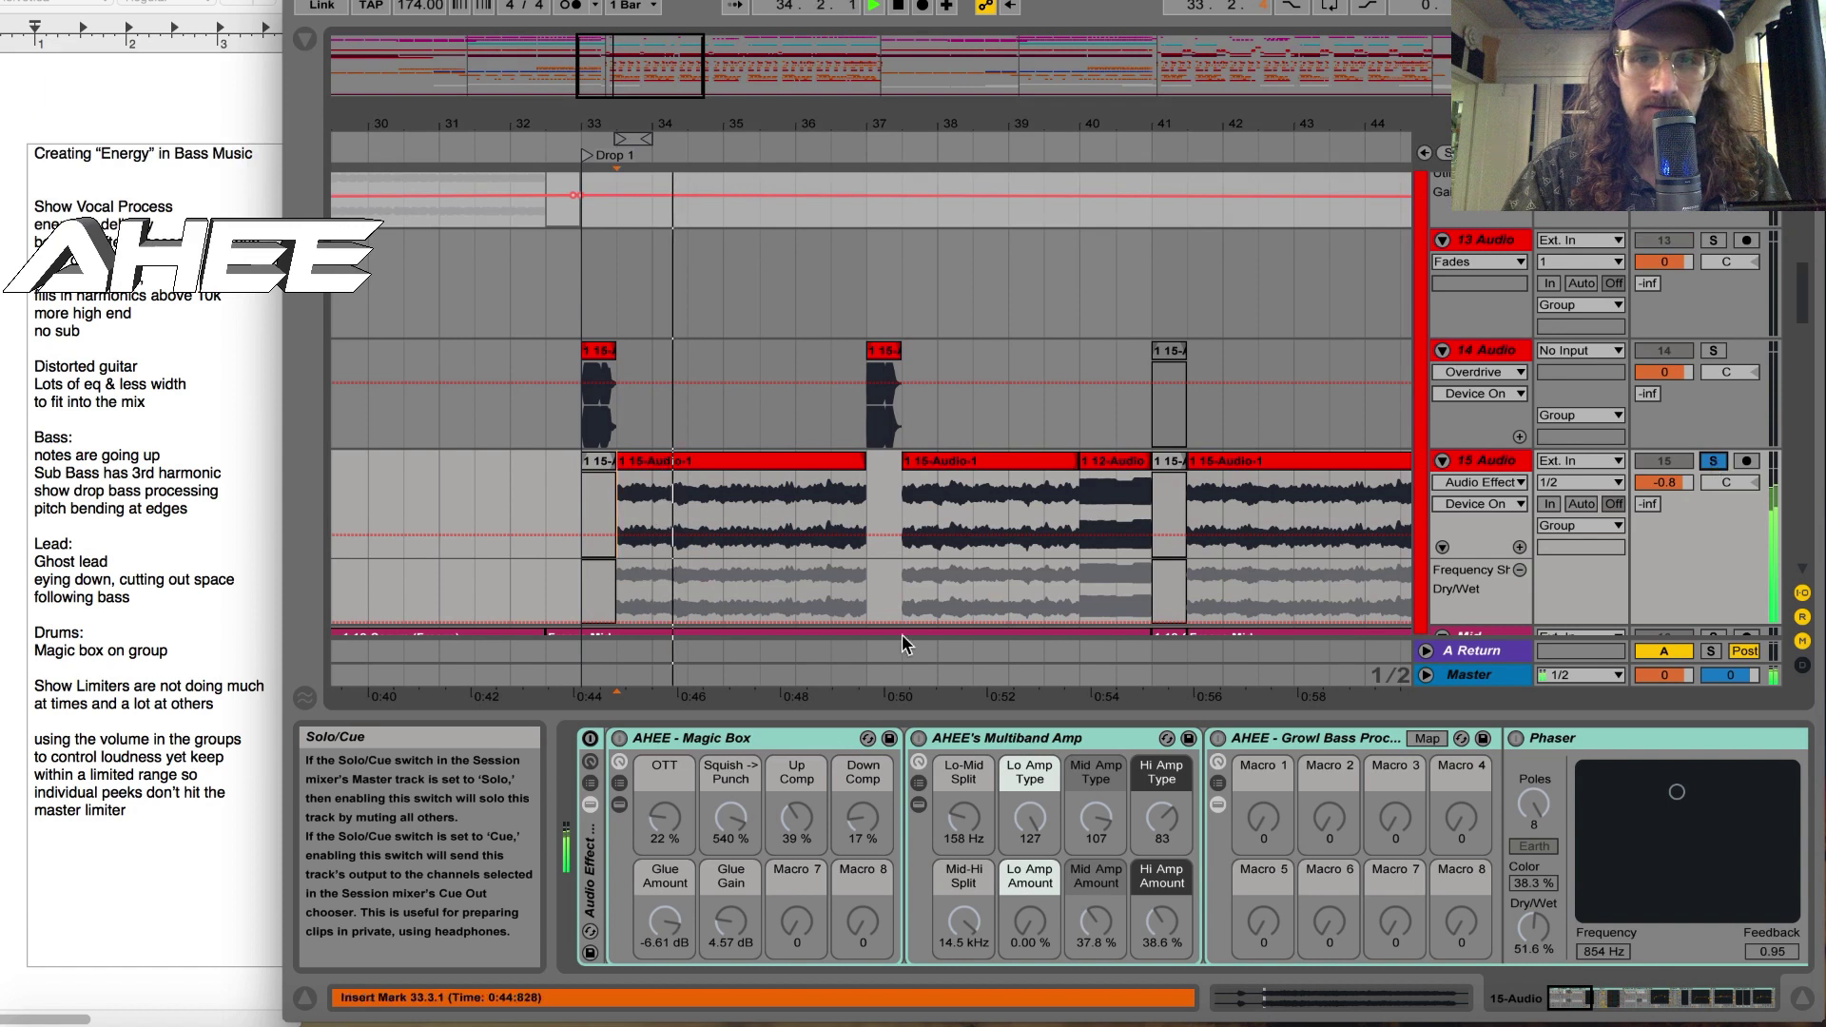
Step: Re-enable the Audio Effect Rack on 15 Audio and play the soloed track again from 33.3
key("space")
left_click(589, 739)
left_click(590, 739)
key("space")
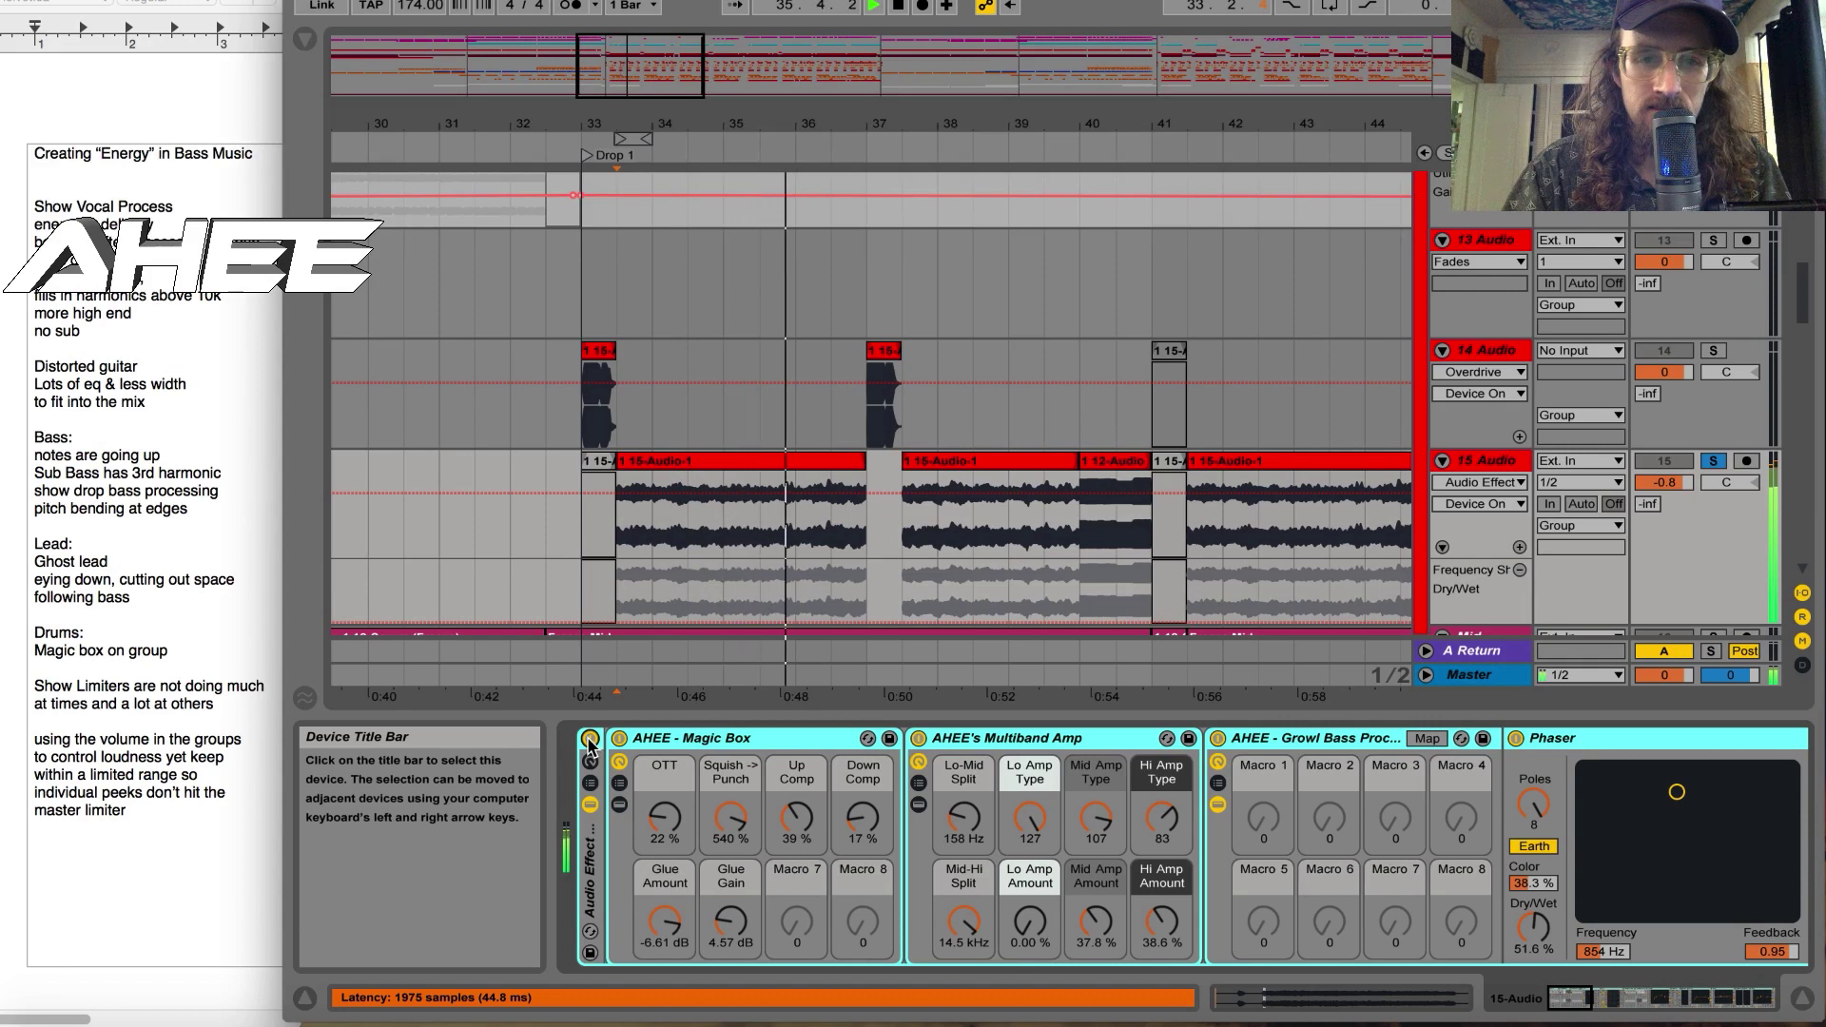
Step: Stop playback and bypass the Audio Effect Rack on 15 Audio
key("space")
left_click(589, 739)
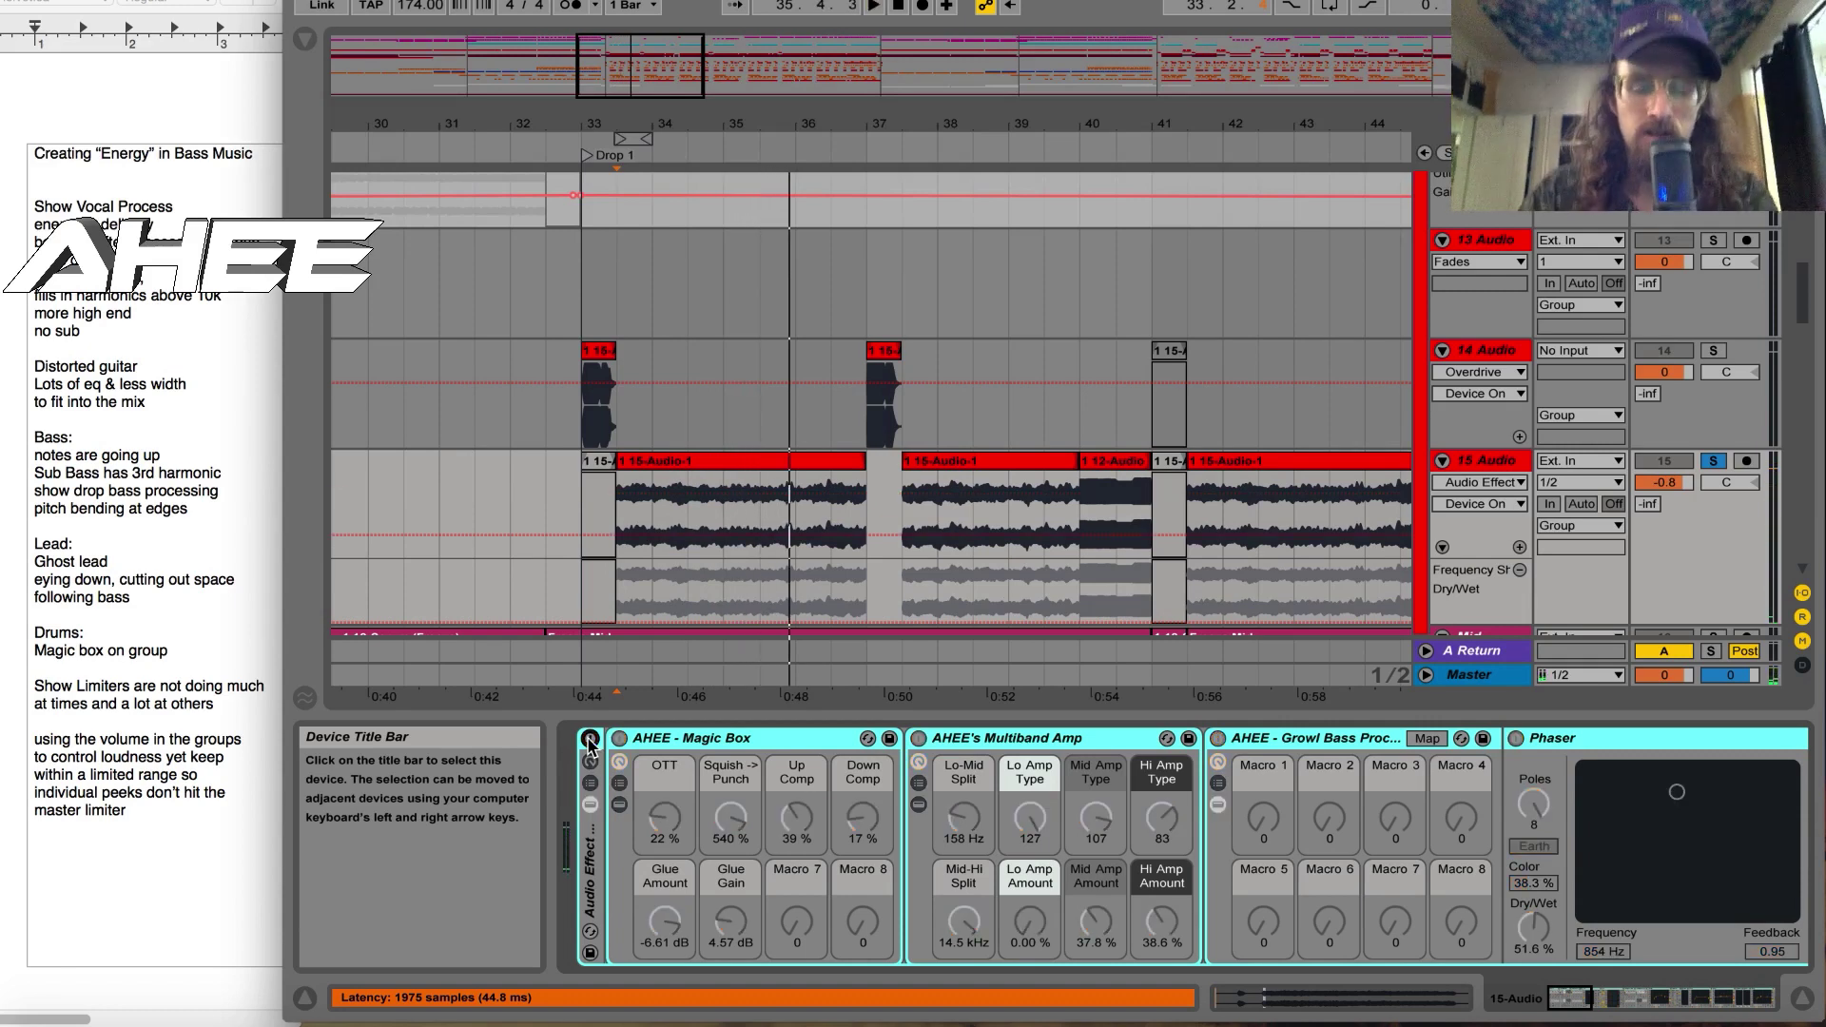
mouse_move(1569, 999)
left_mouse_down()
mouse_move(1752, 1007)
mouse_move(1565, 1006)
left_mouse_up()
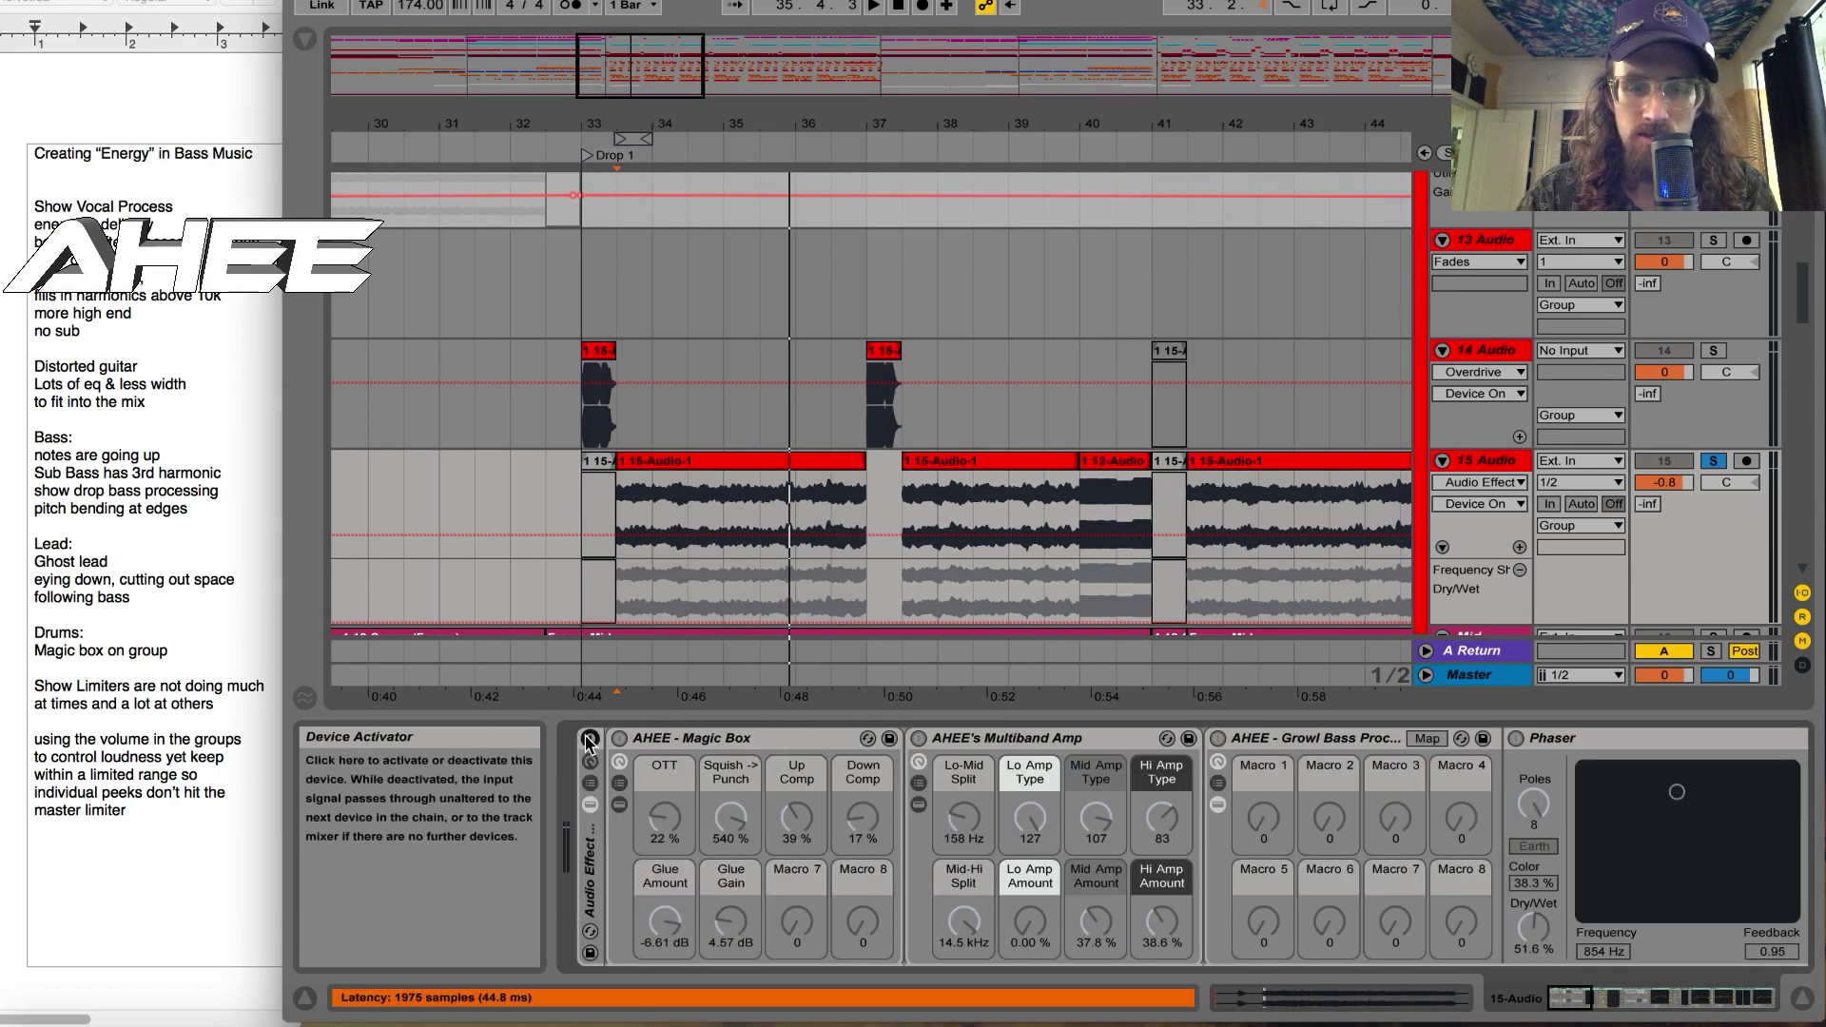
scroll(1241, 935, "right", 5)
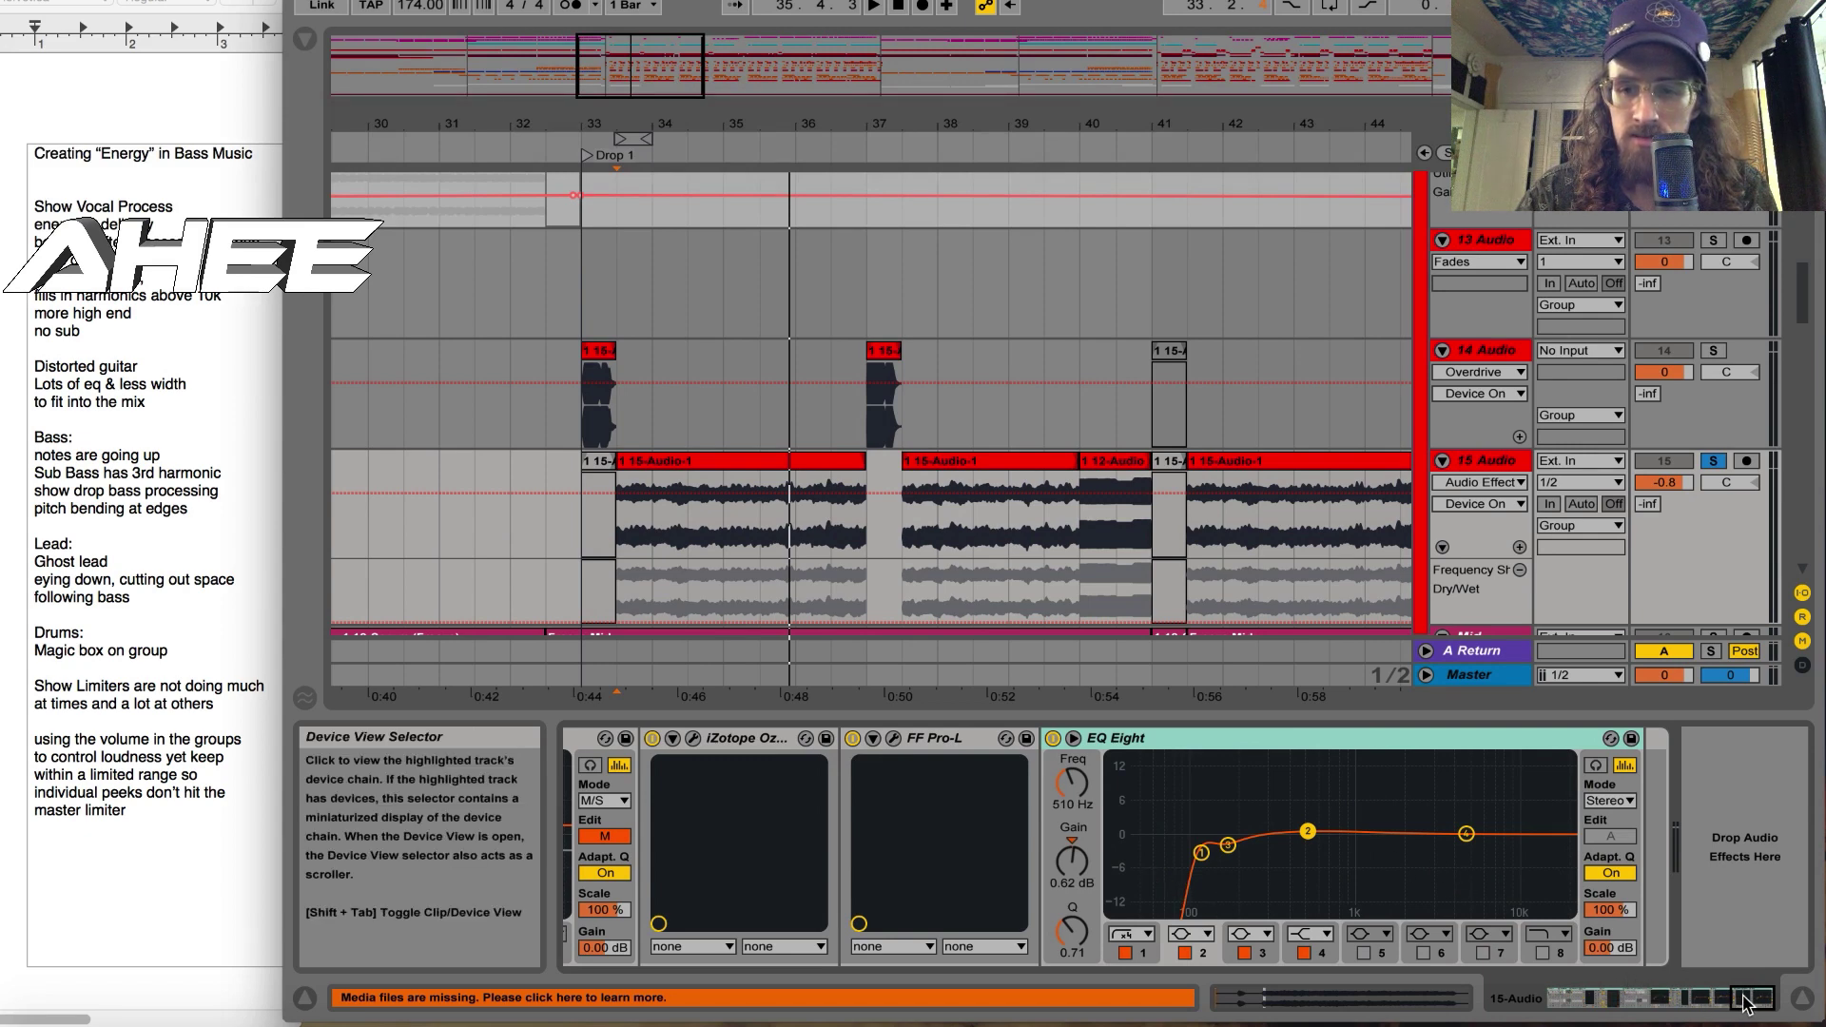
left_click_drag(1753, 997, 1734, 997)
left_click(1431, 738)
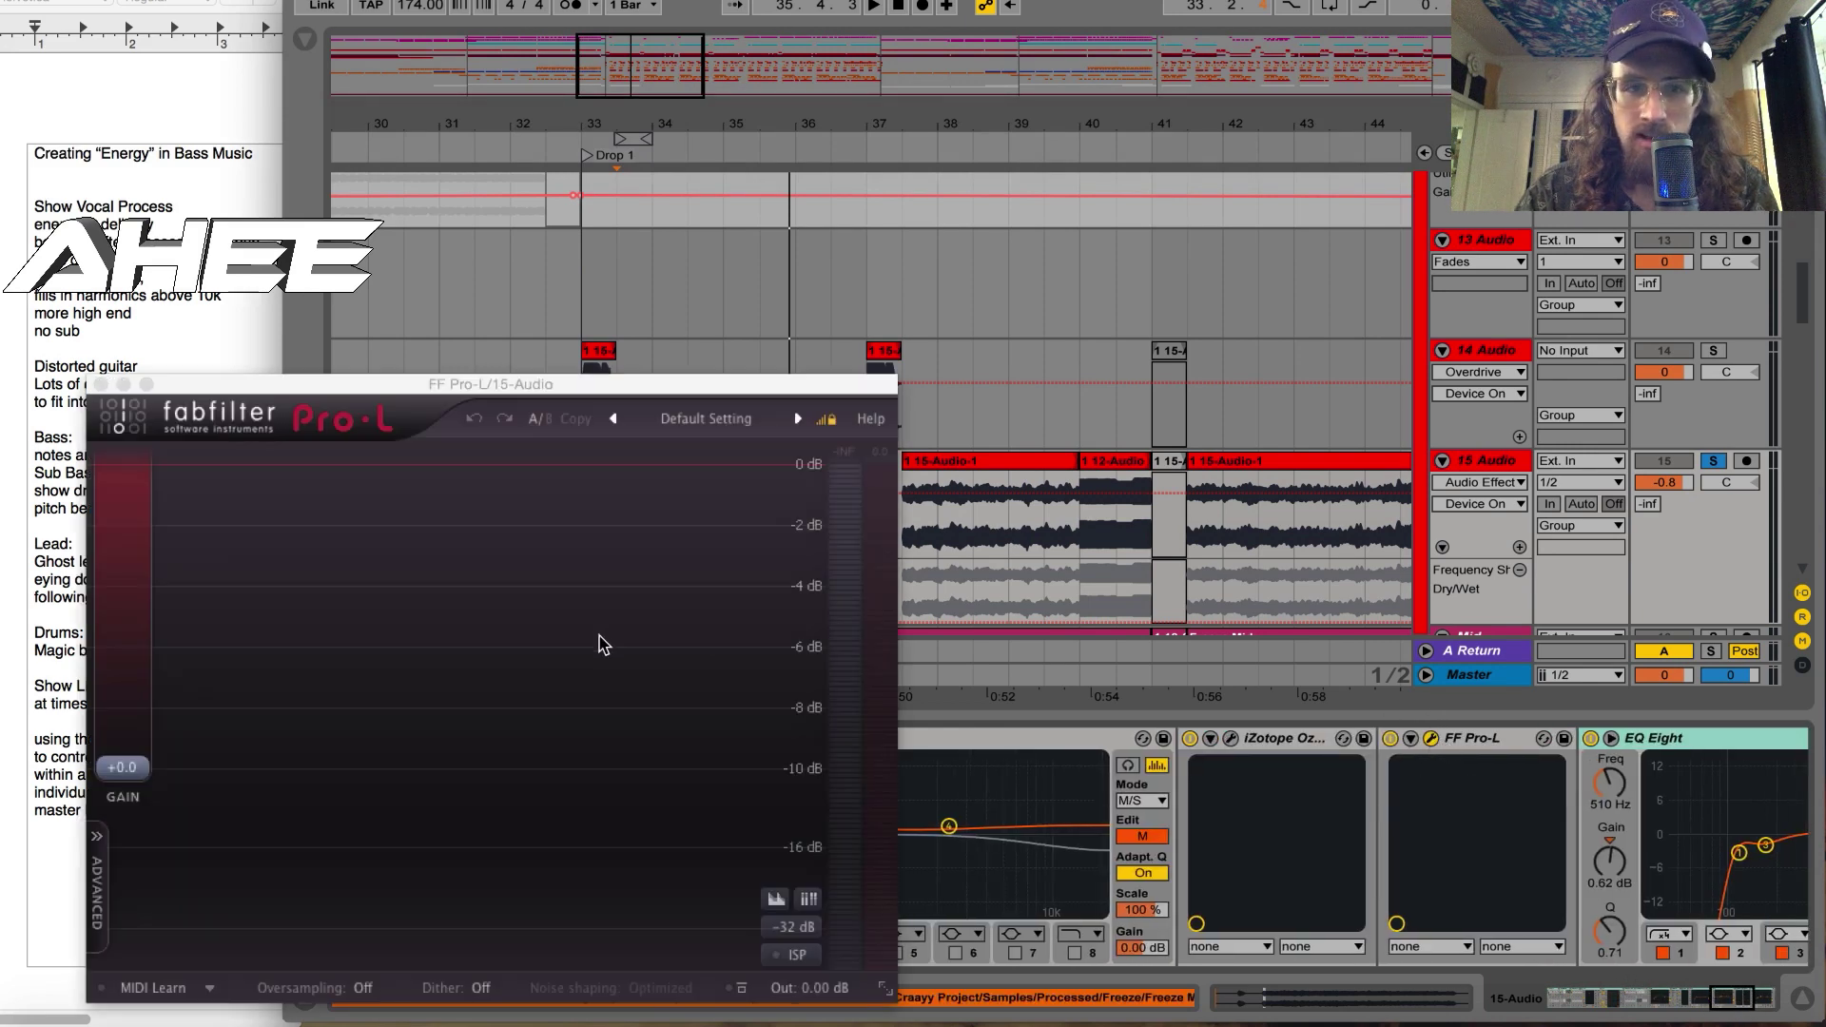
left_click(100, 384)
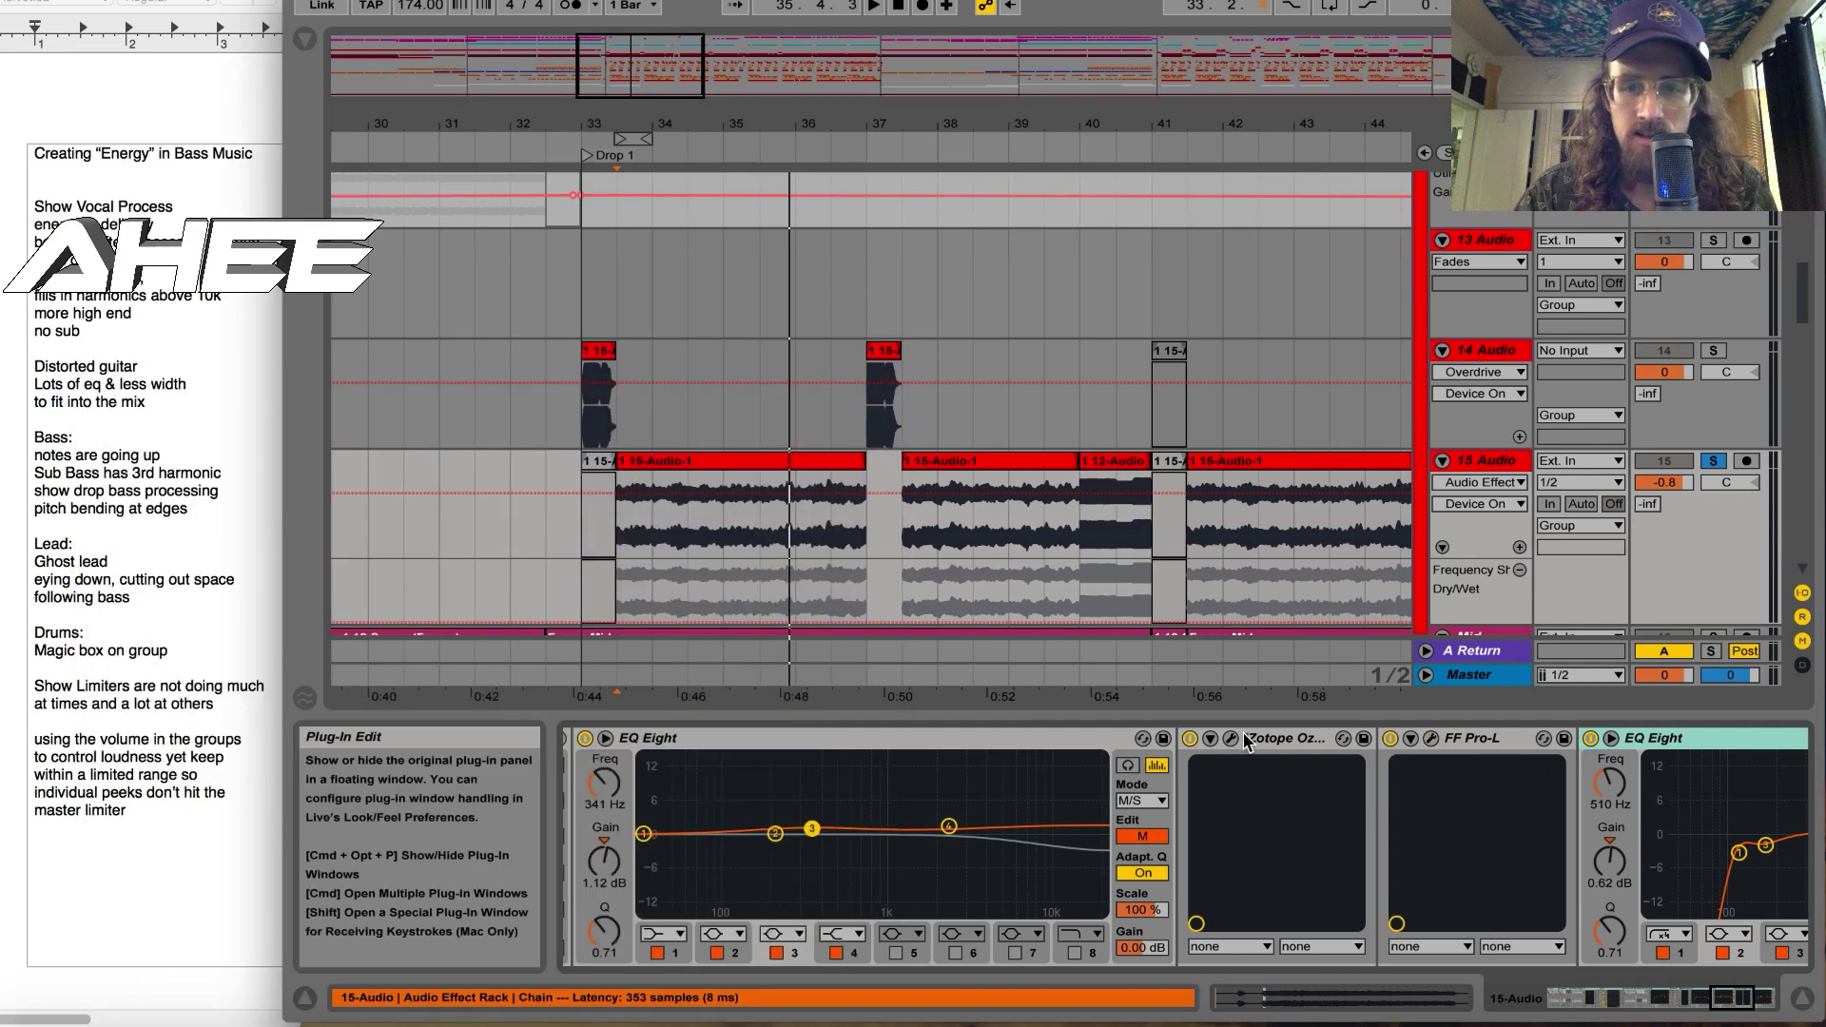
left_click(1230, 738)
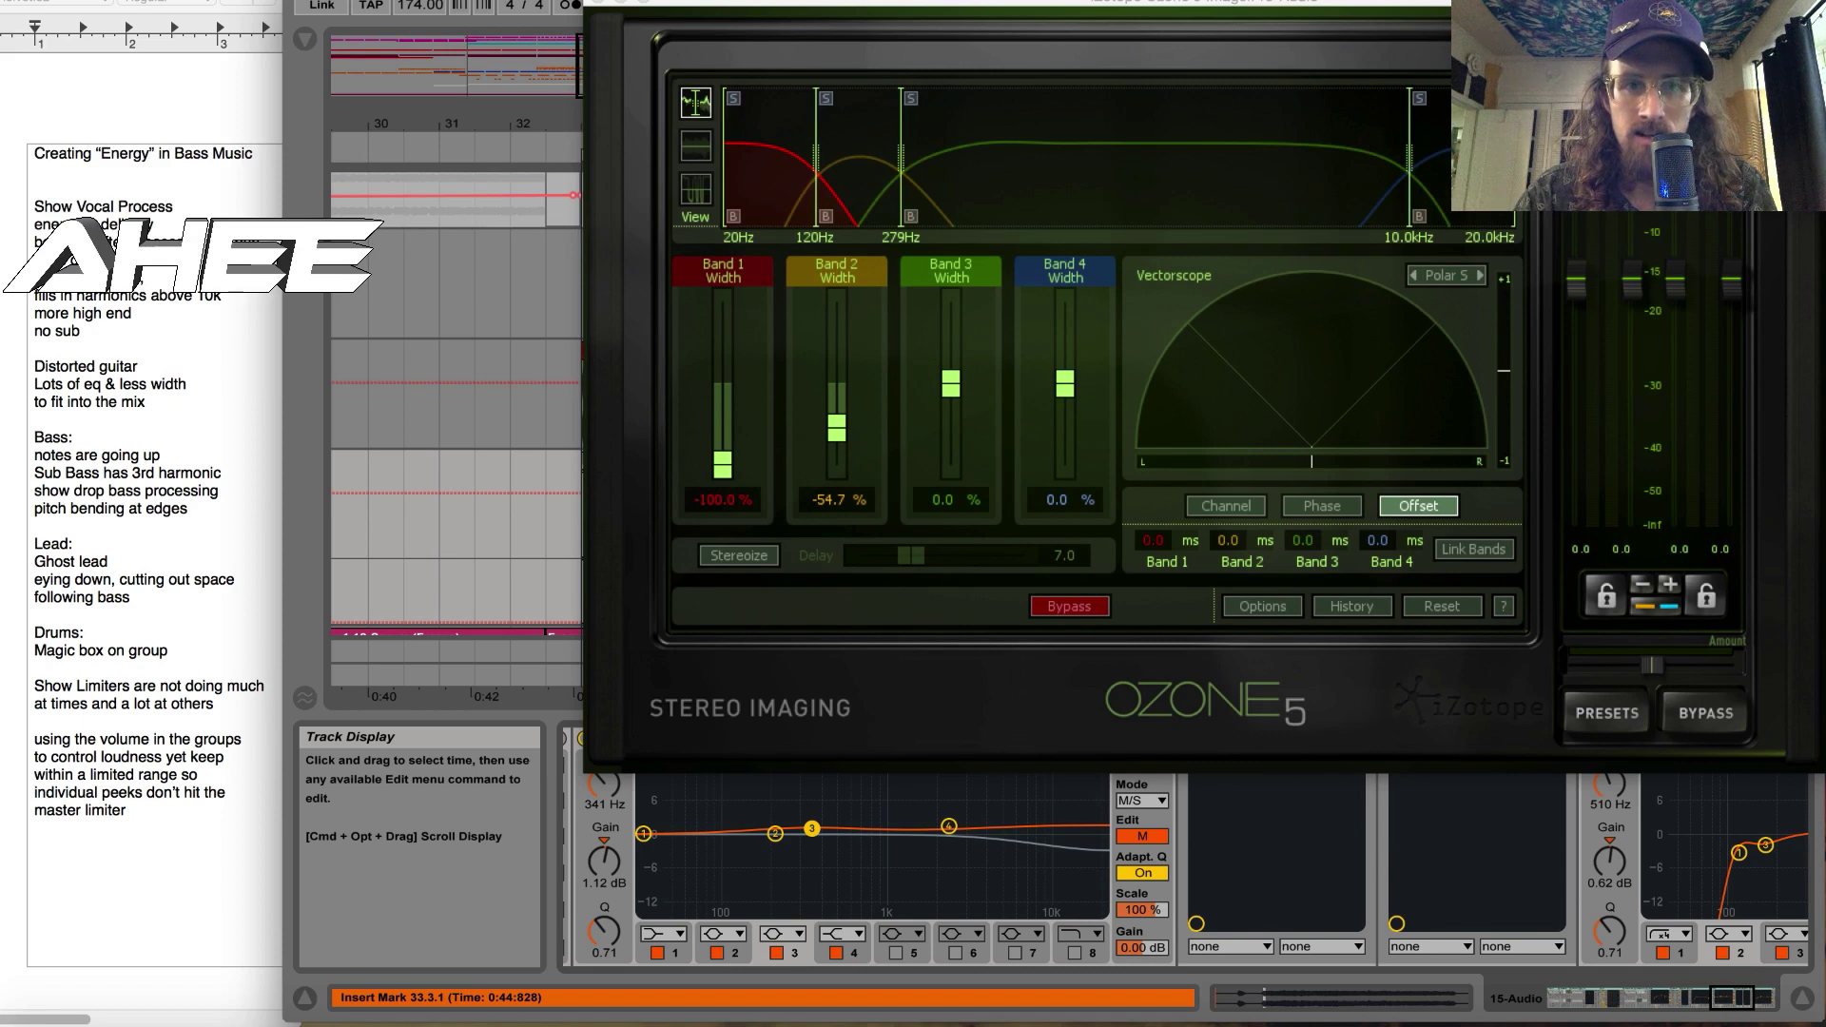
left_click(599, 3)
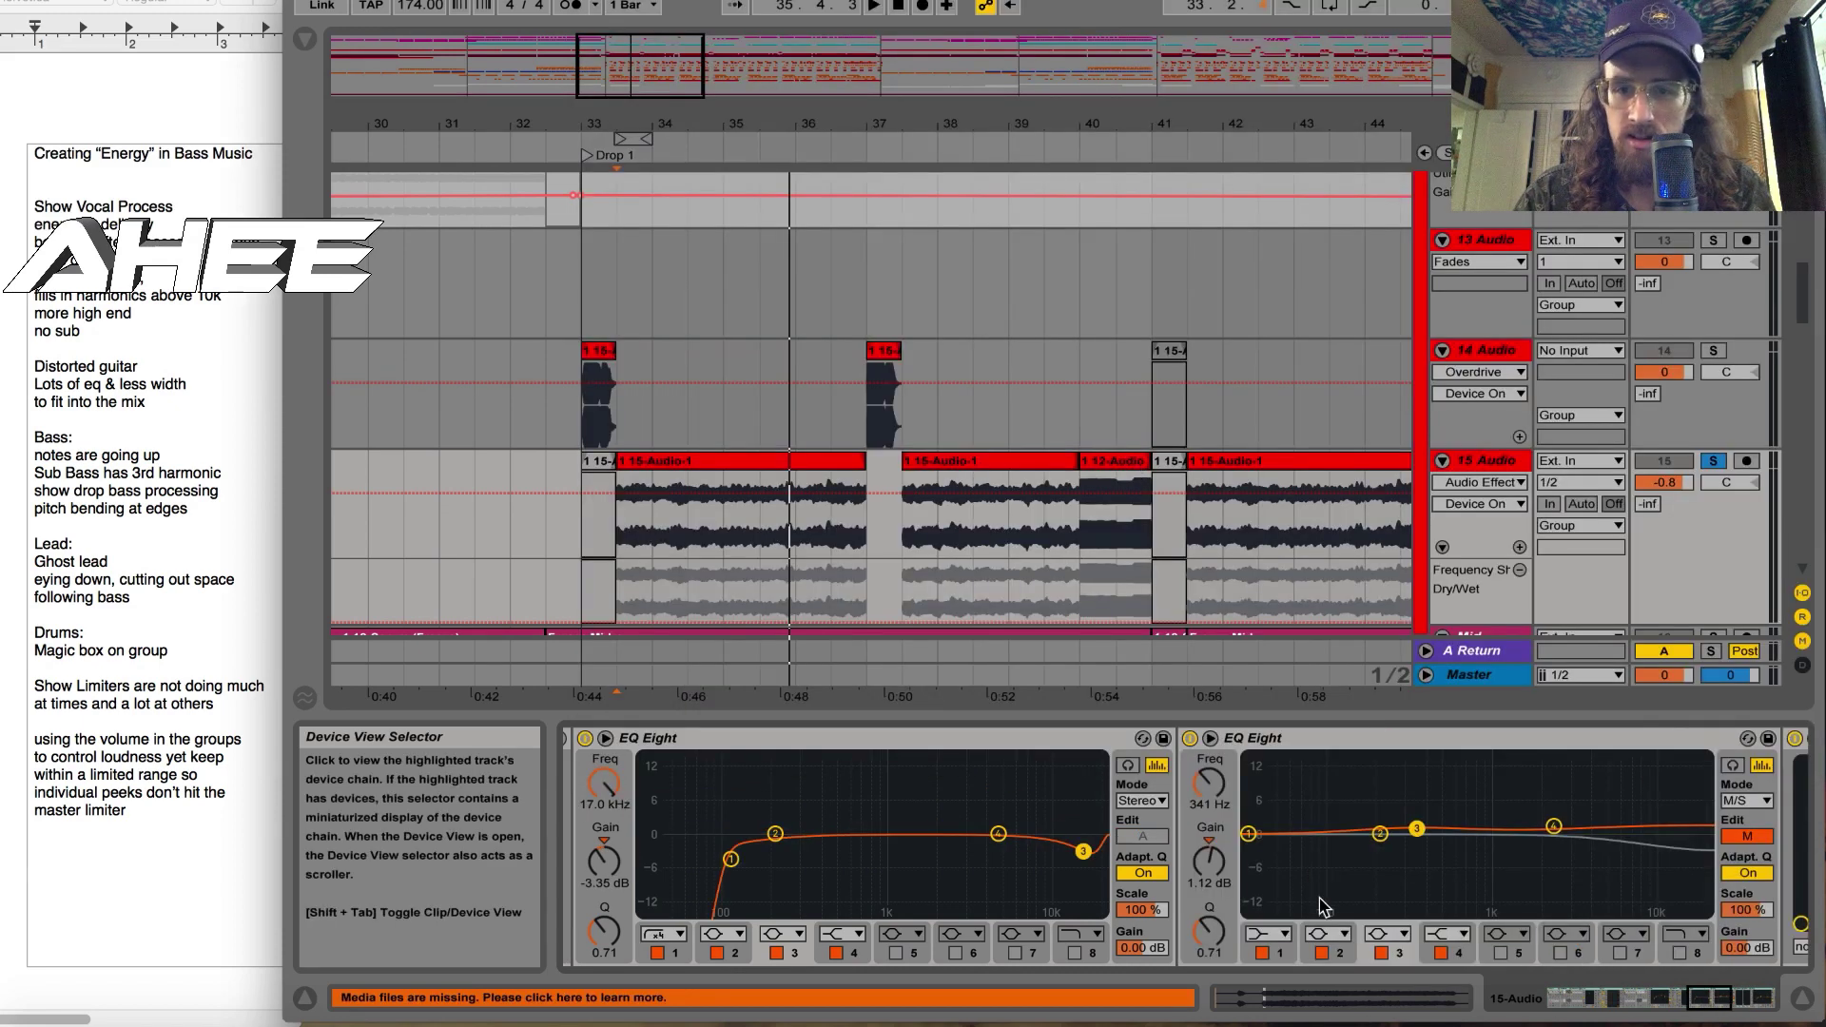
Step: Compare the side and mid curves of the M/S EQ Eight before the Ozone imager on 15 Audio
left_click(1712, 1003)
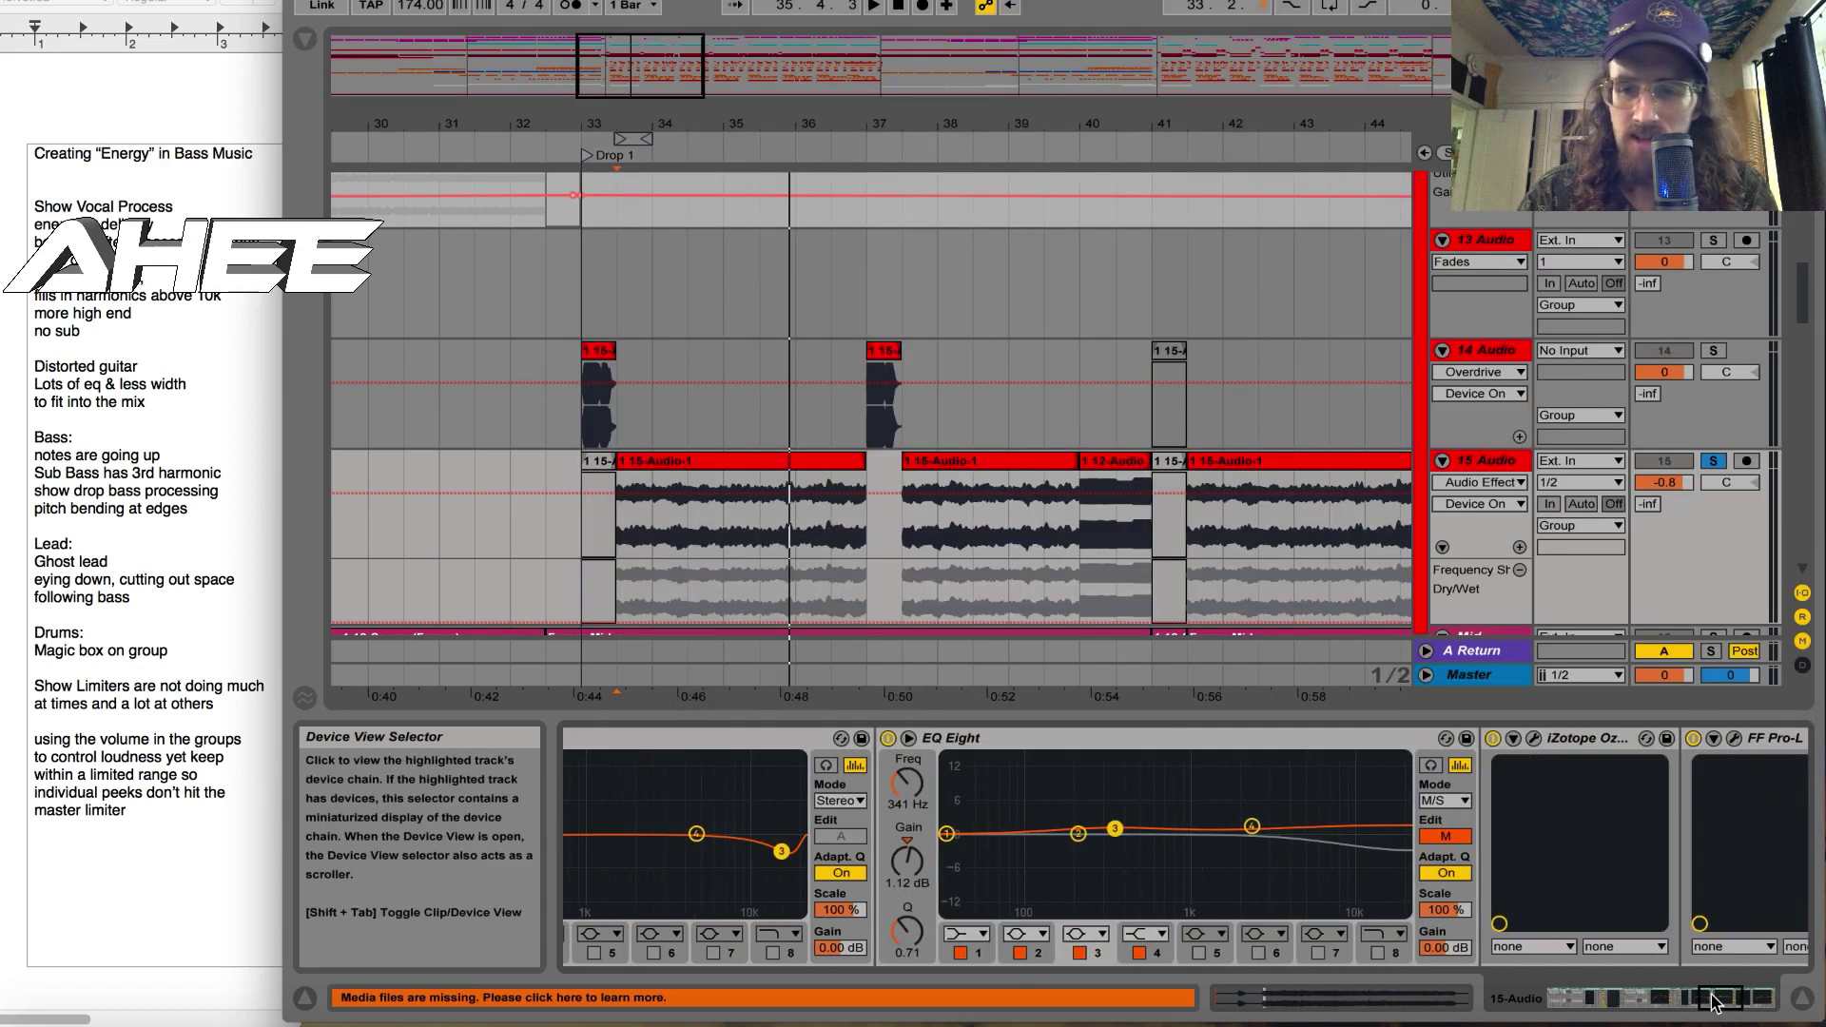
left_click(1467, 836)
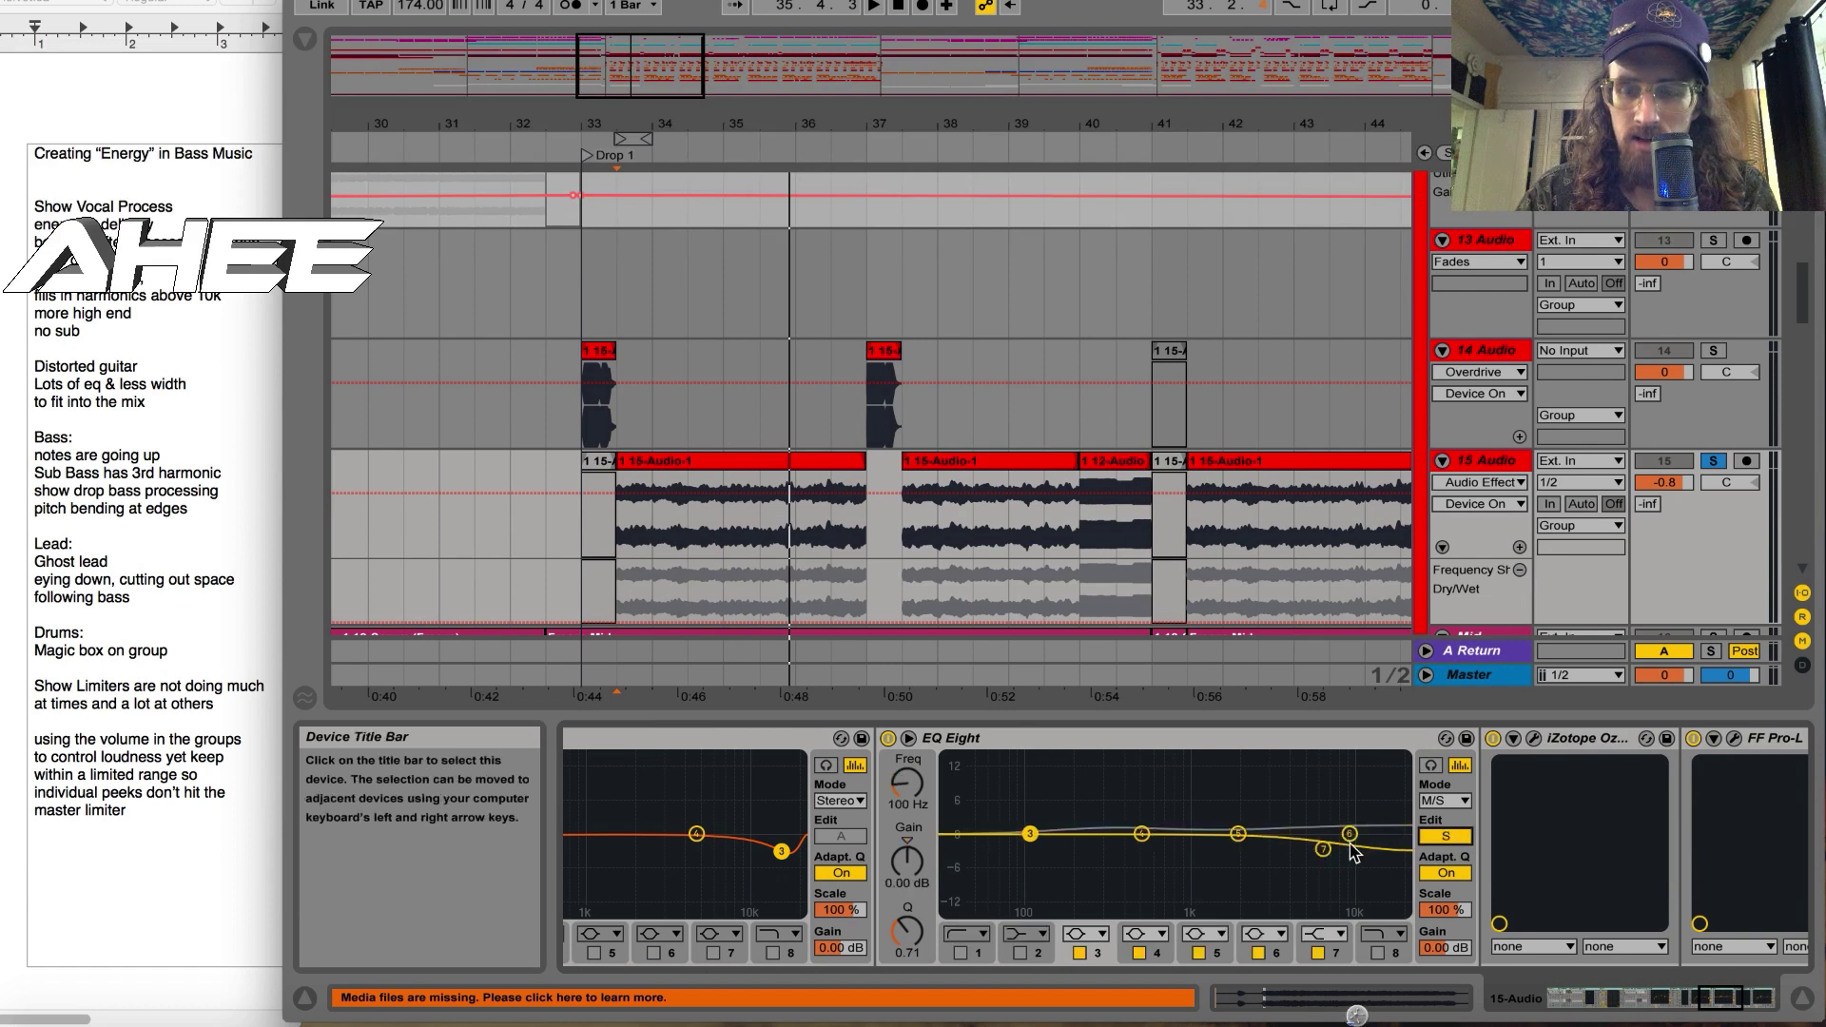
left_click(1441, 837)
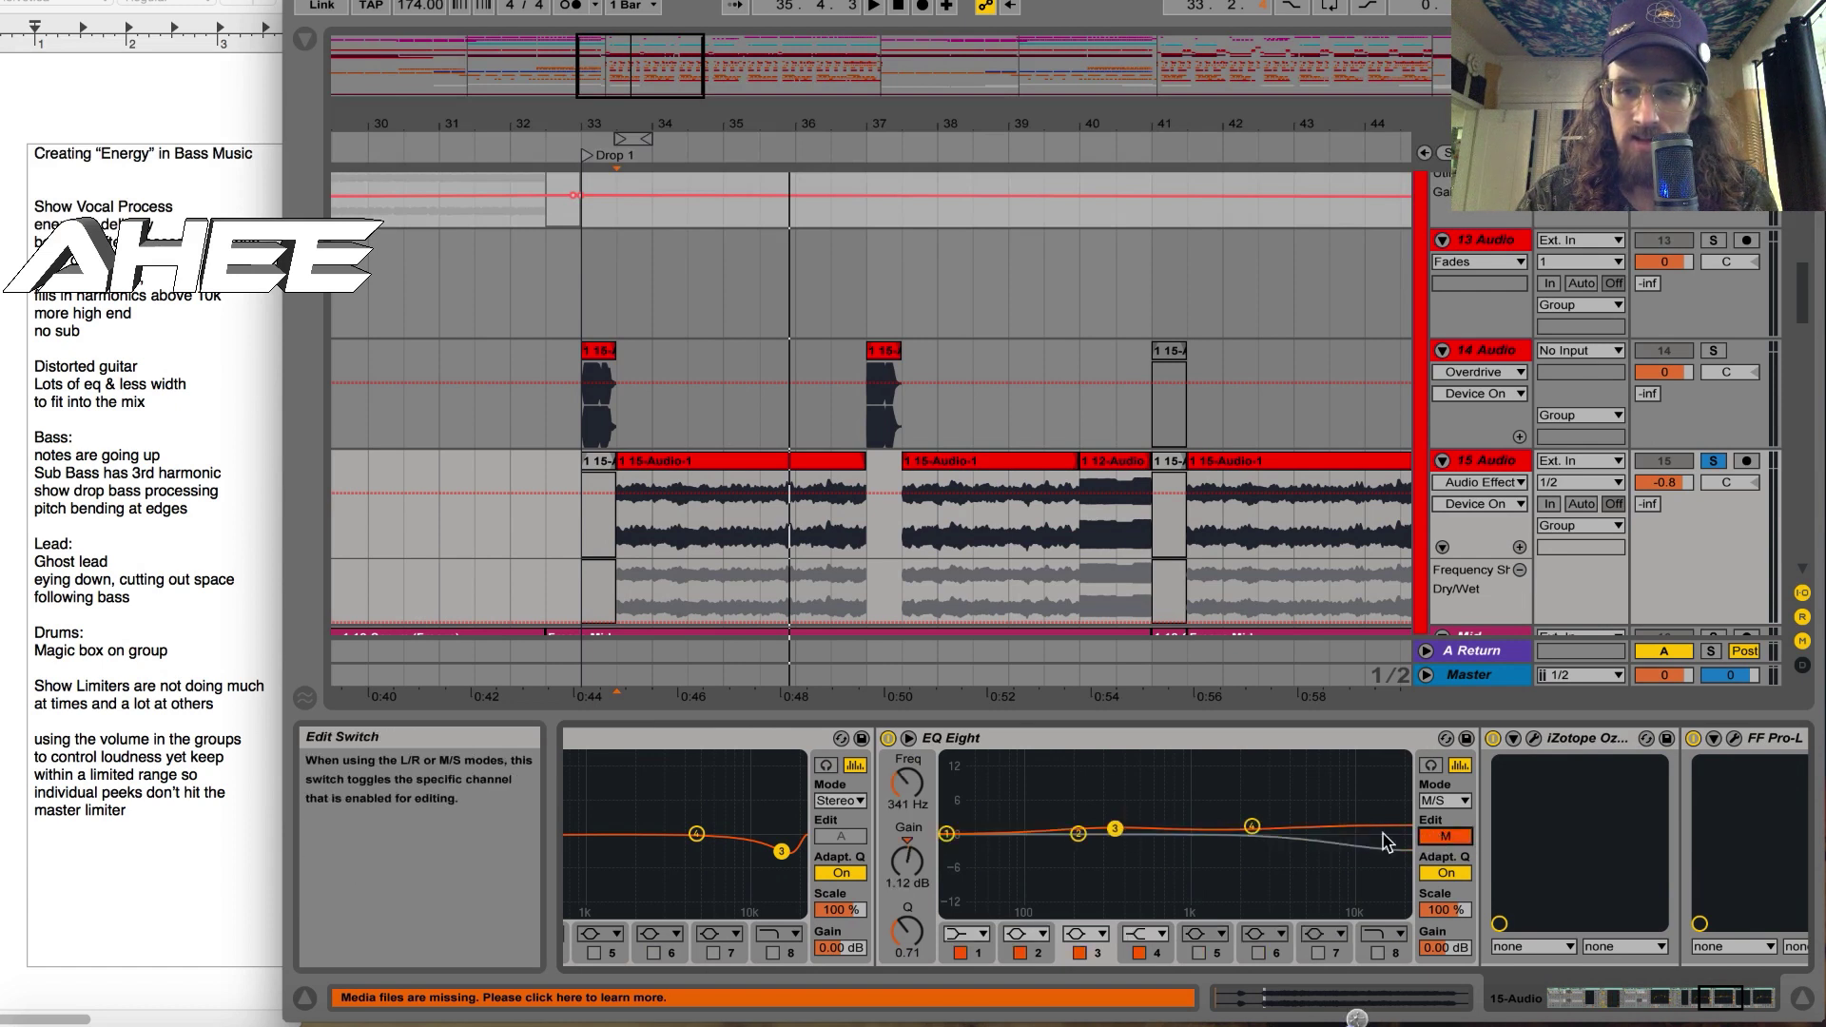
left_click(1702, 998)
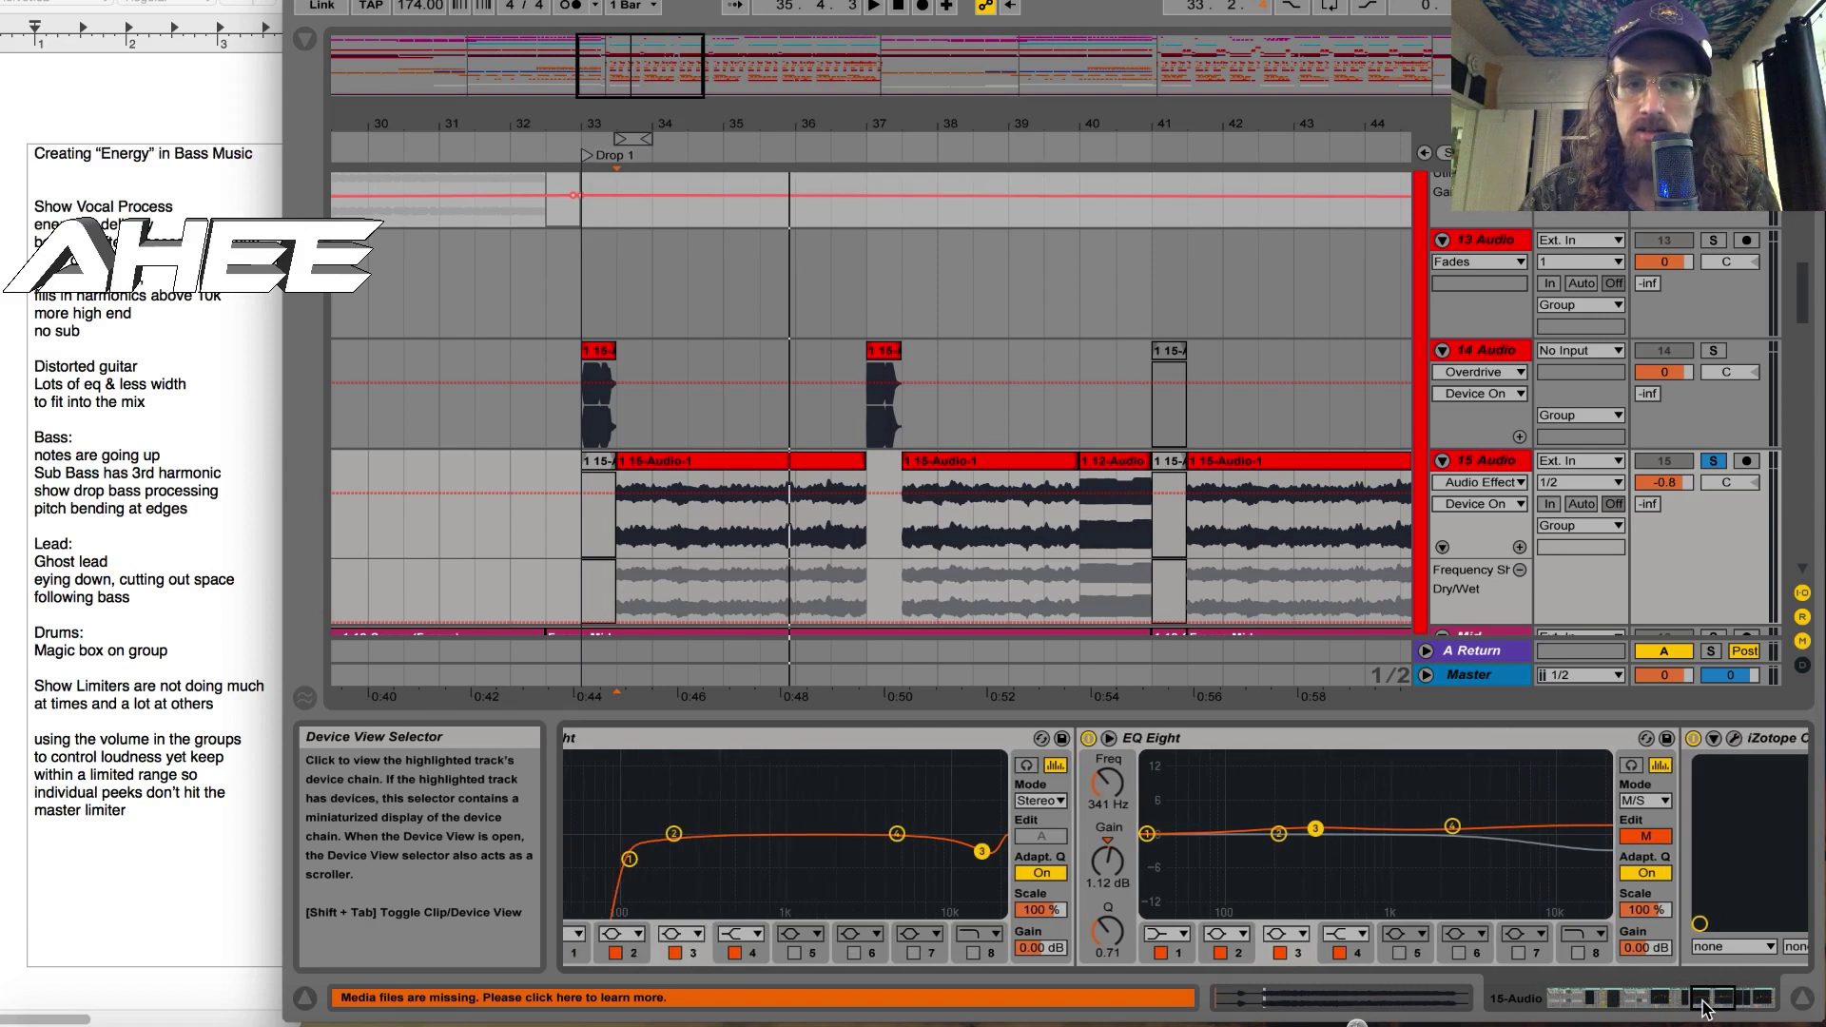
left_click(1701, 1006)
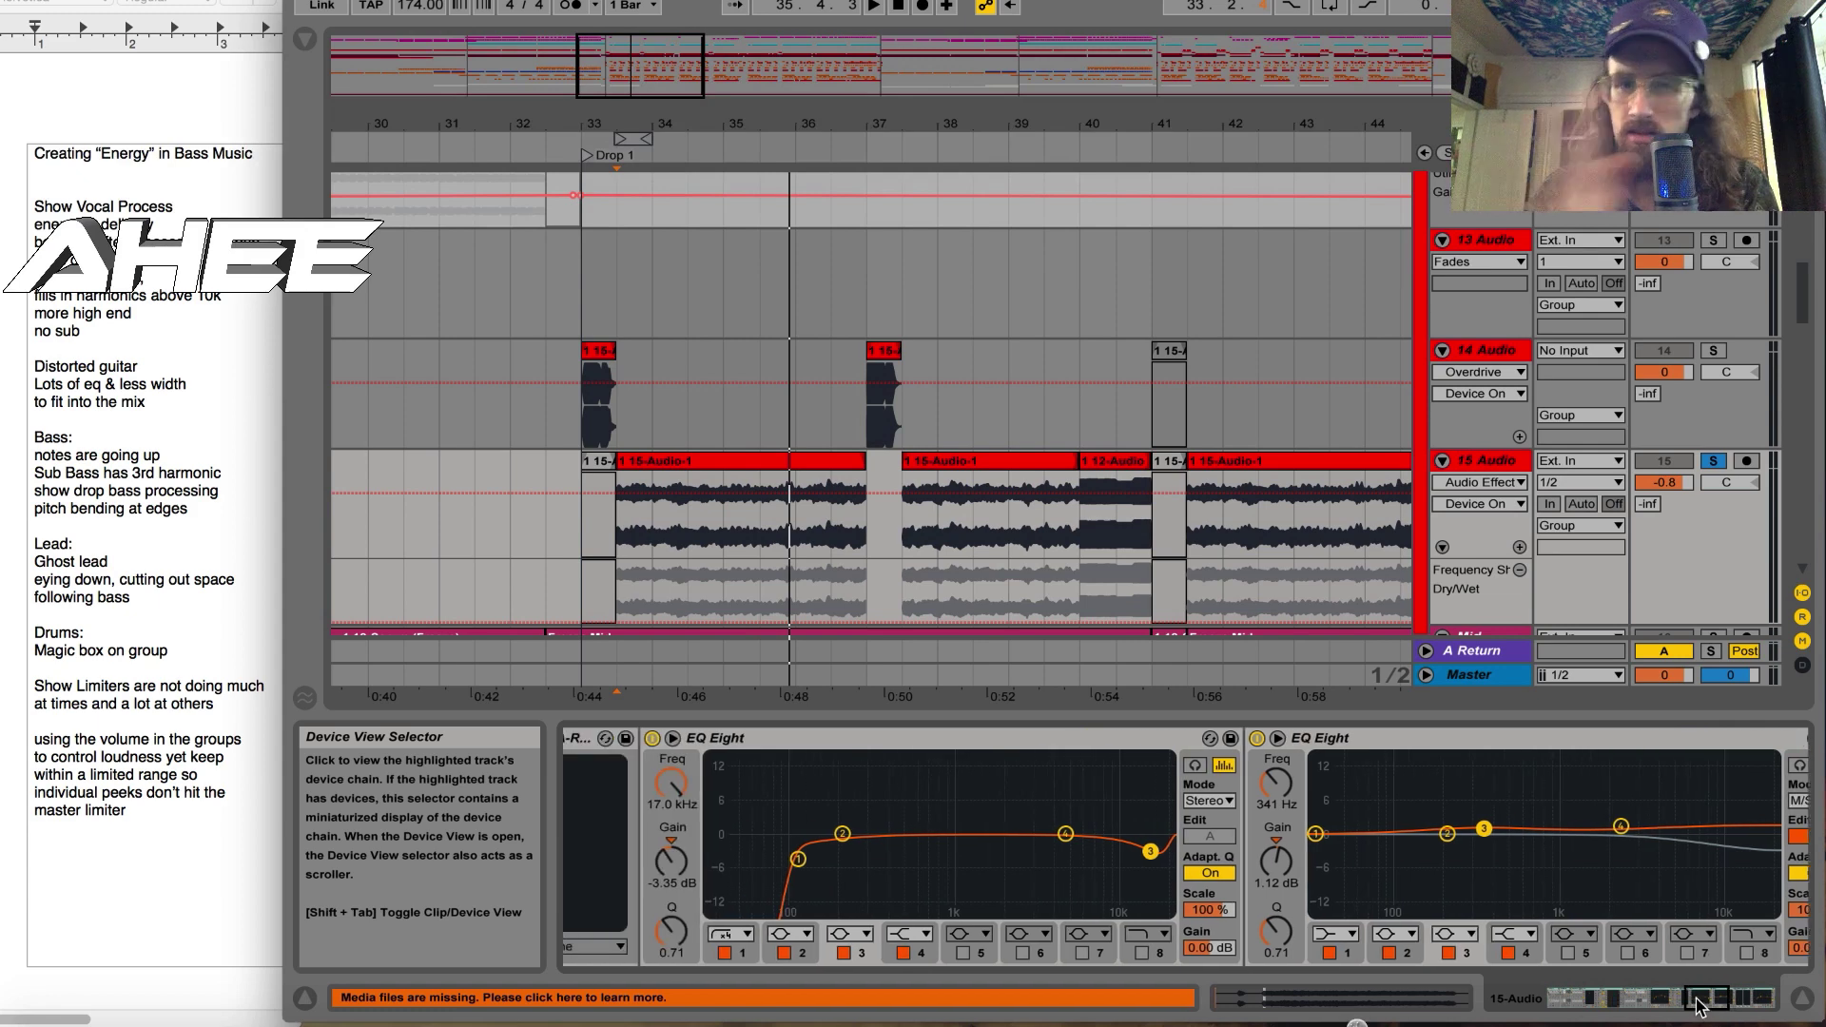
left_click(1698, 1003)
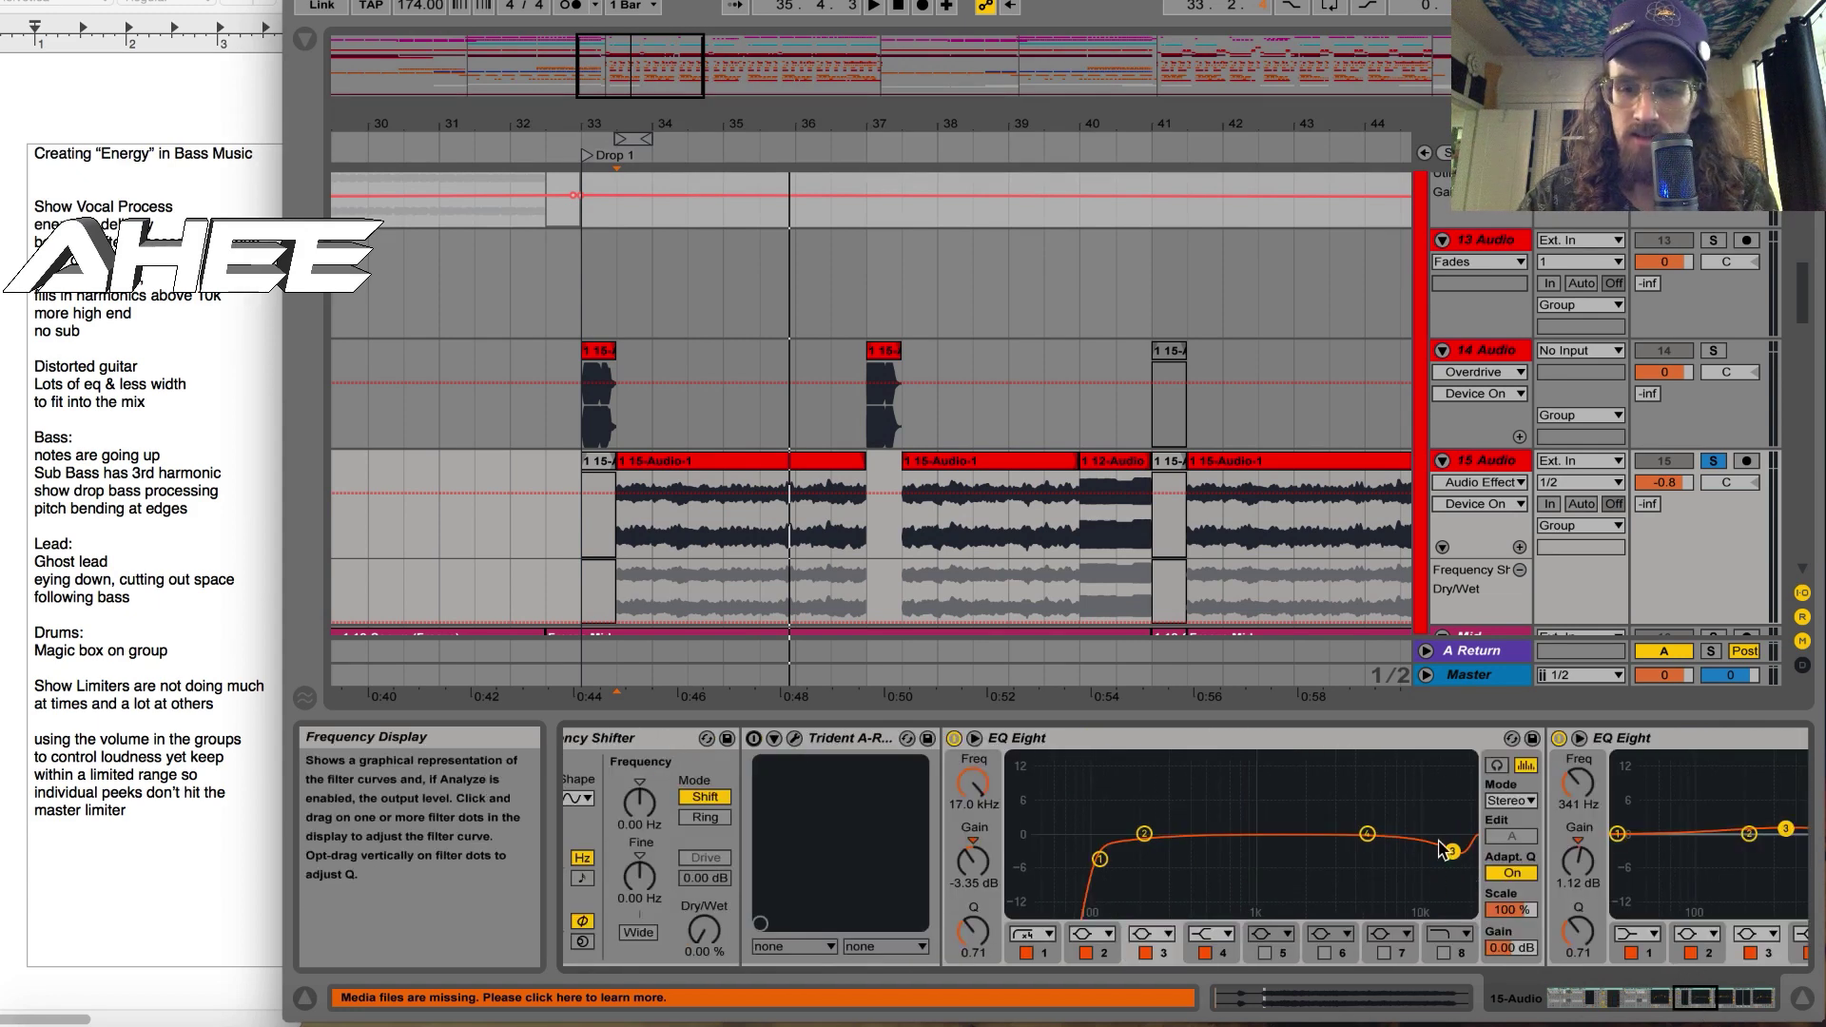
left_click(1728, 1002)
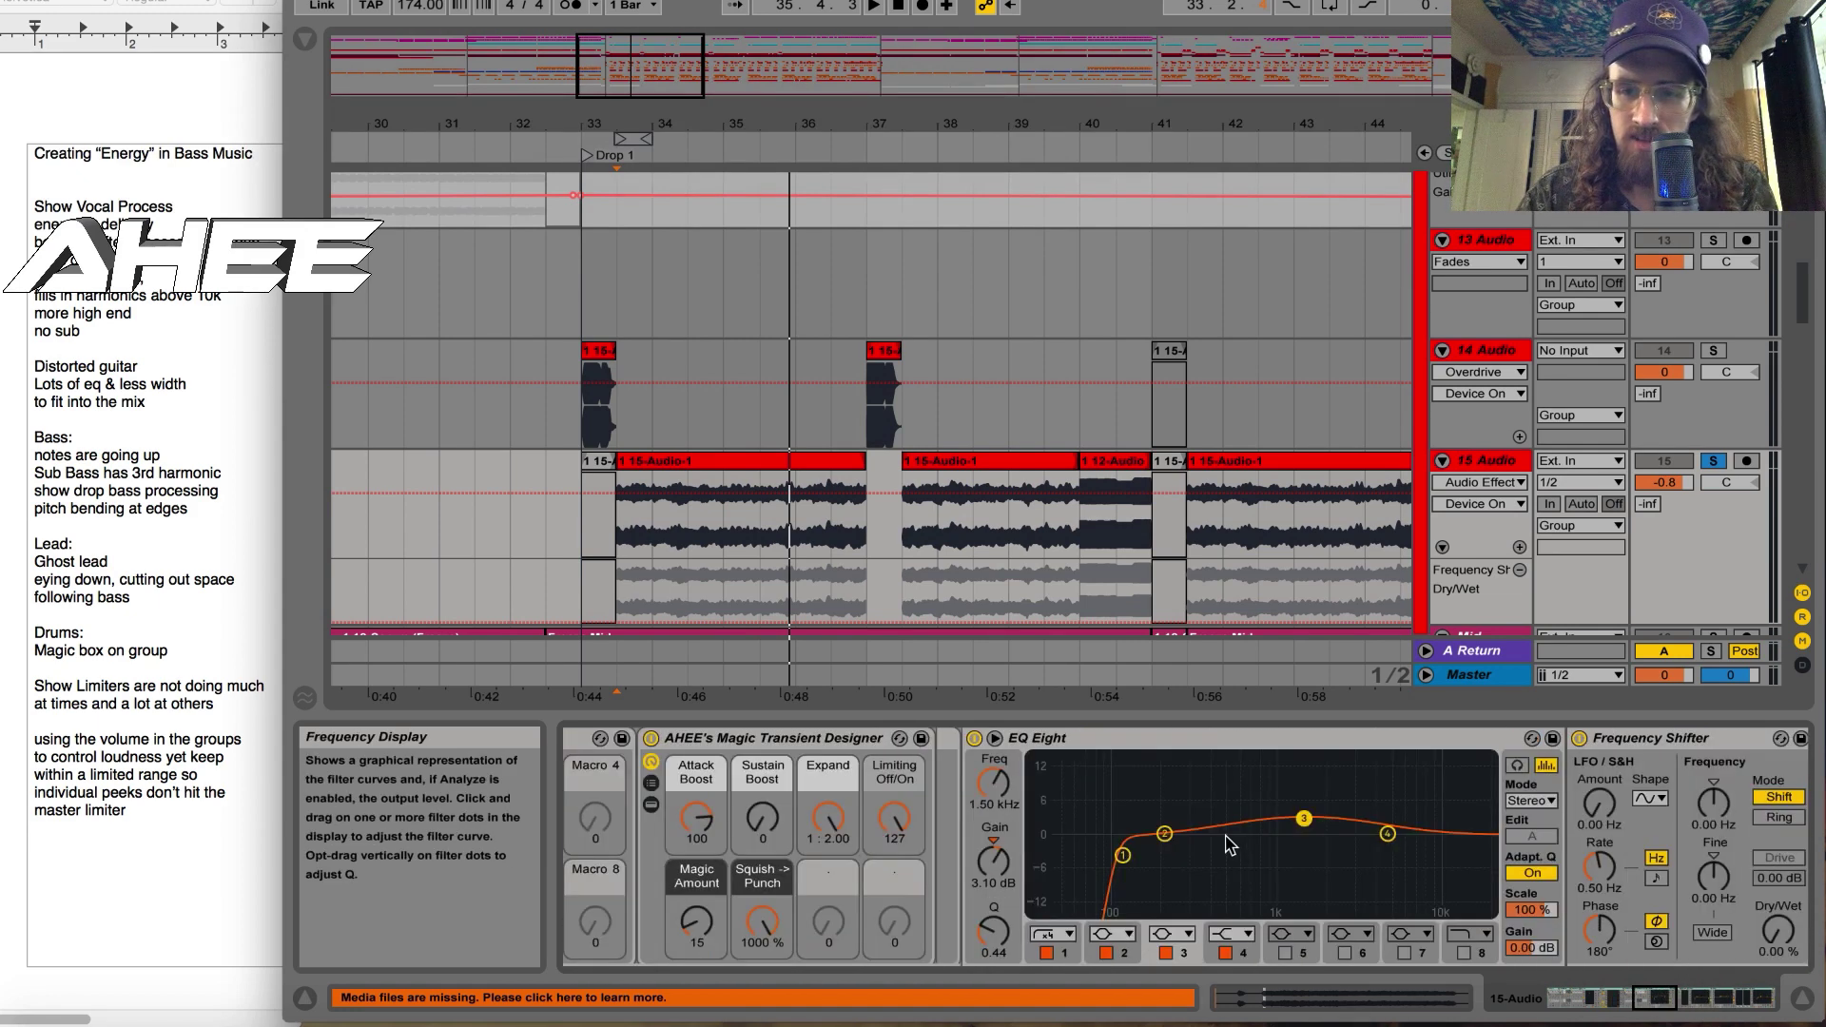
left_click(1644, 1005)
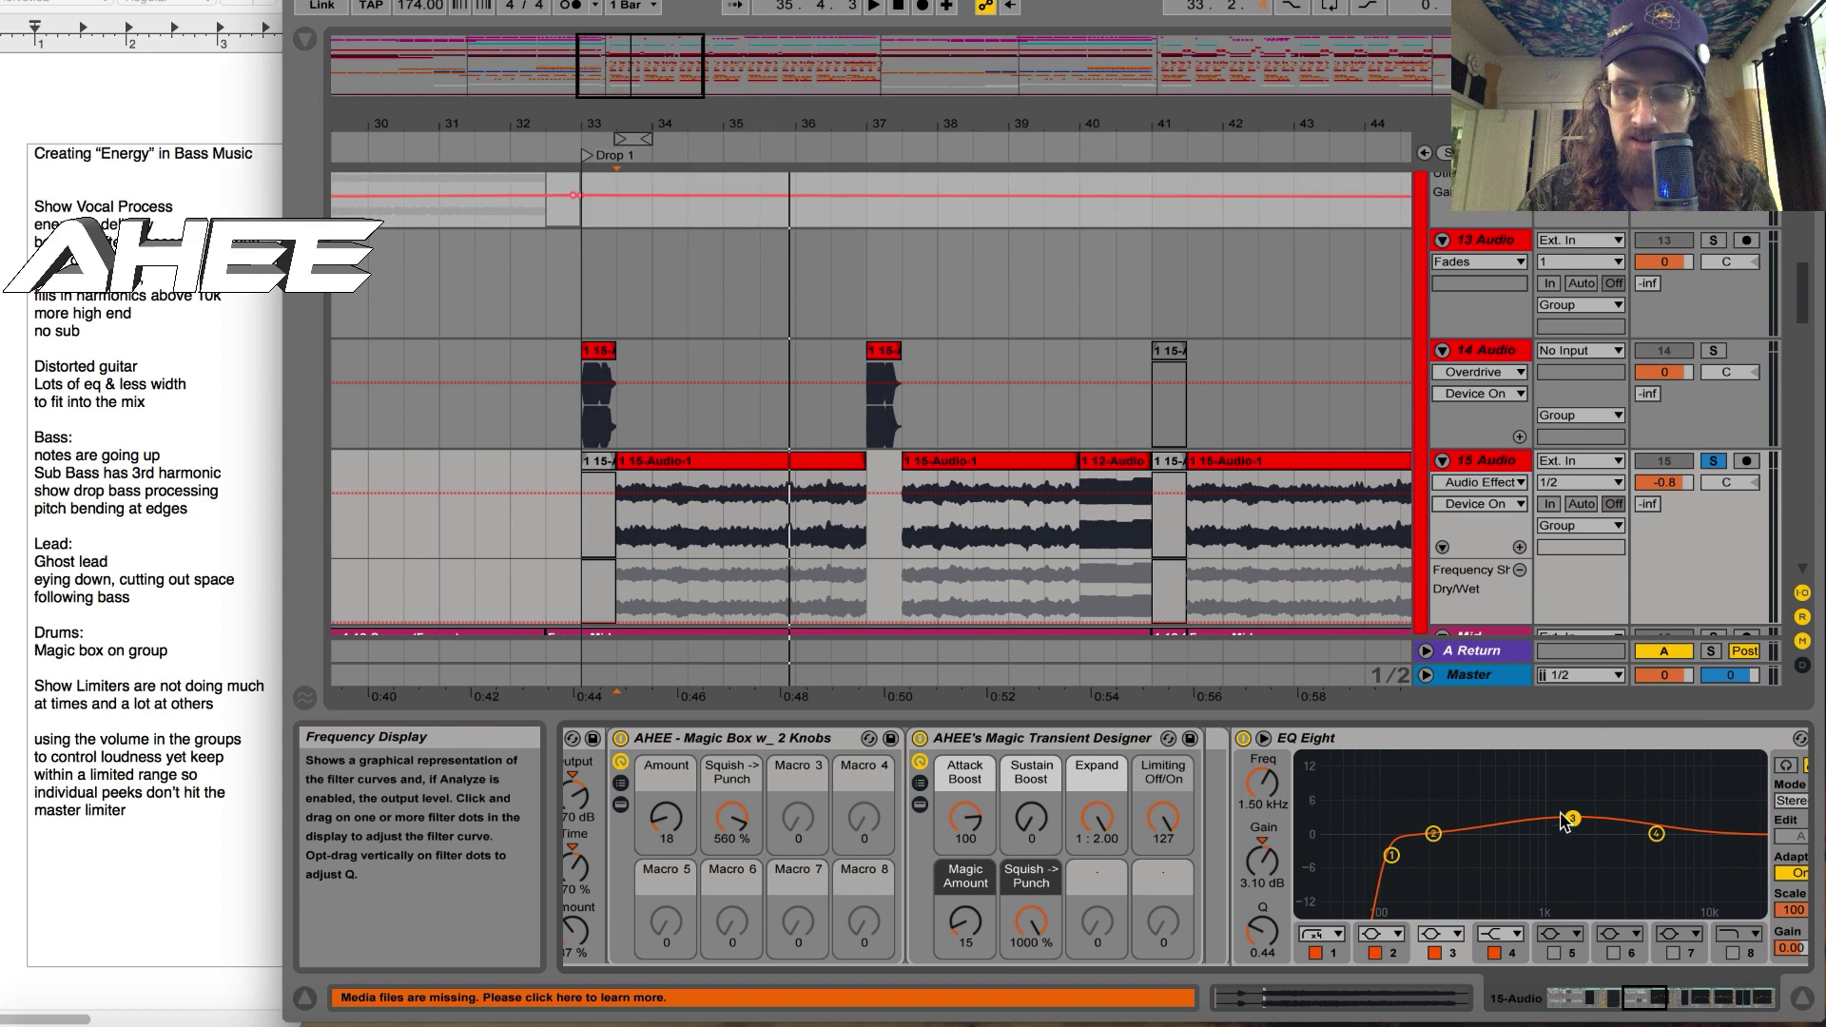
Step: Toggle AHEE's Magic Transient Designer on 15 Audio for comparison and leave it bypassed
left_click(1638, 1002)
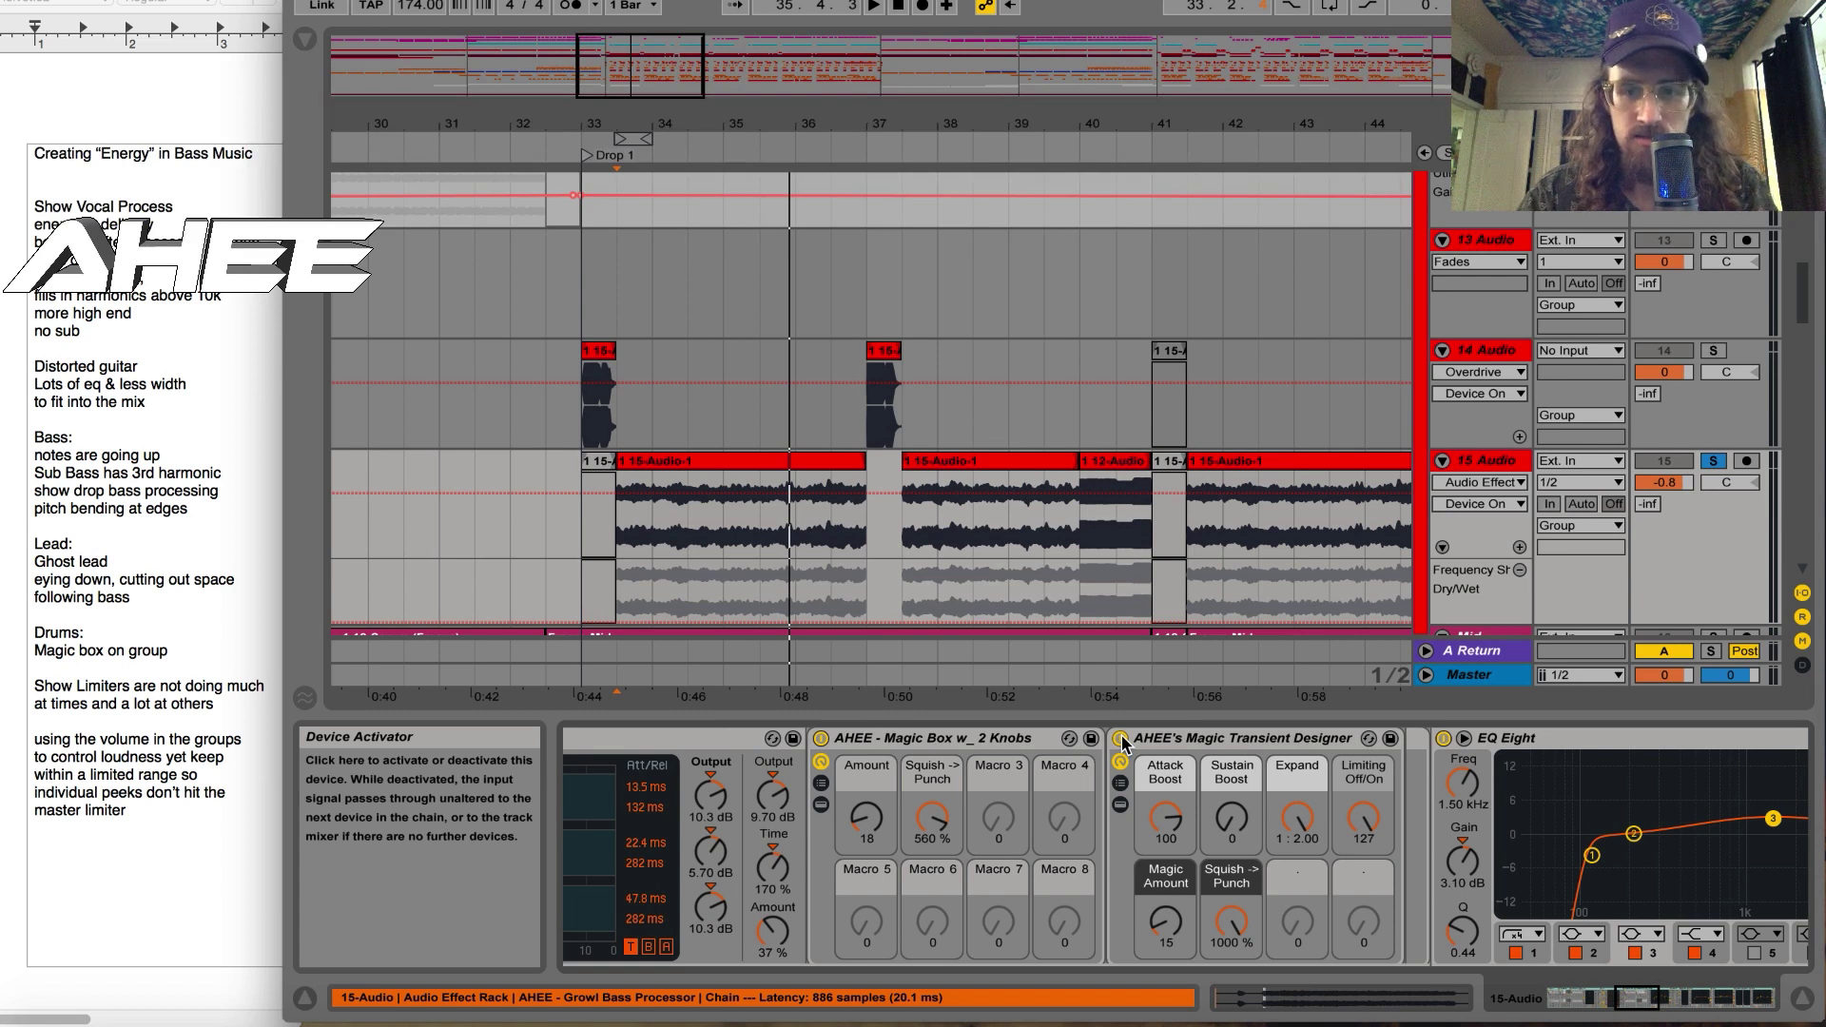
left_click(1123, 745)
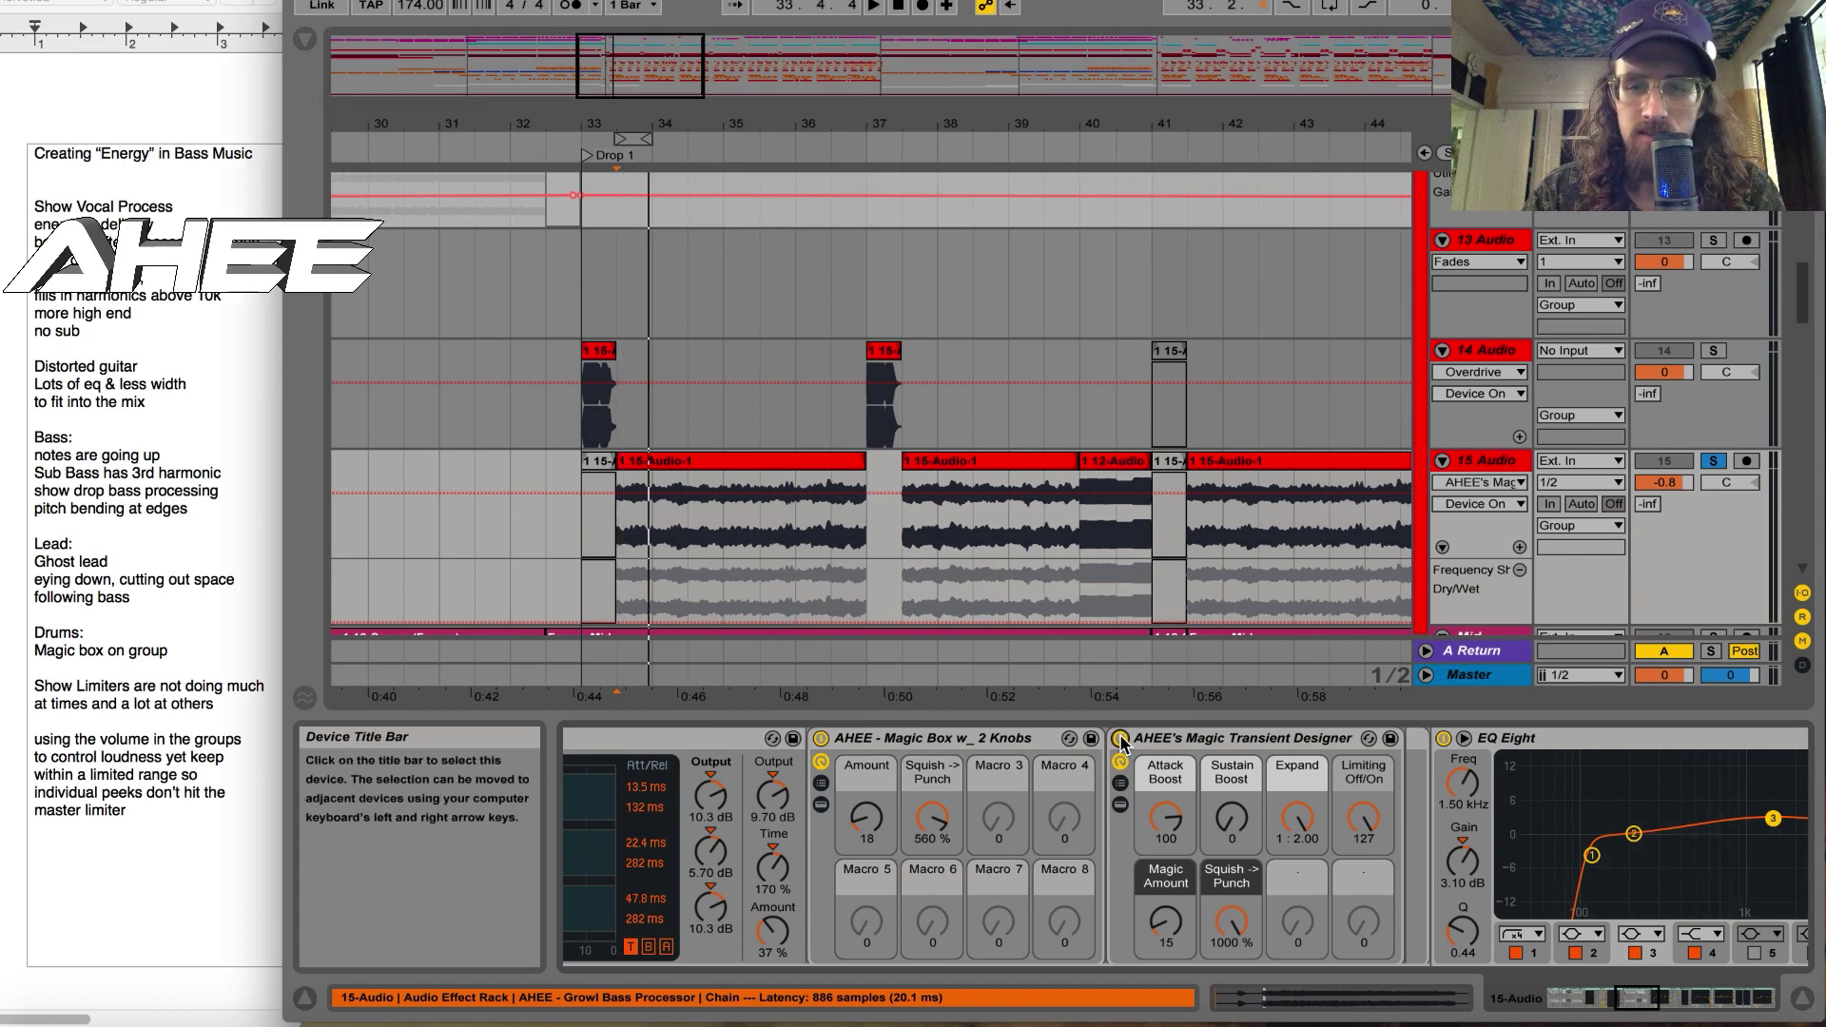
left_click(1122, 740)
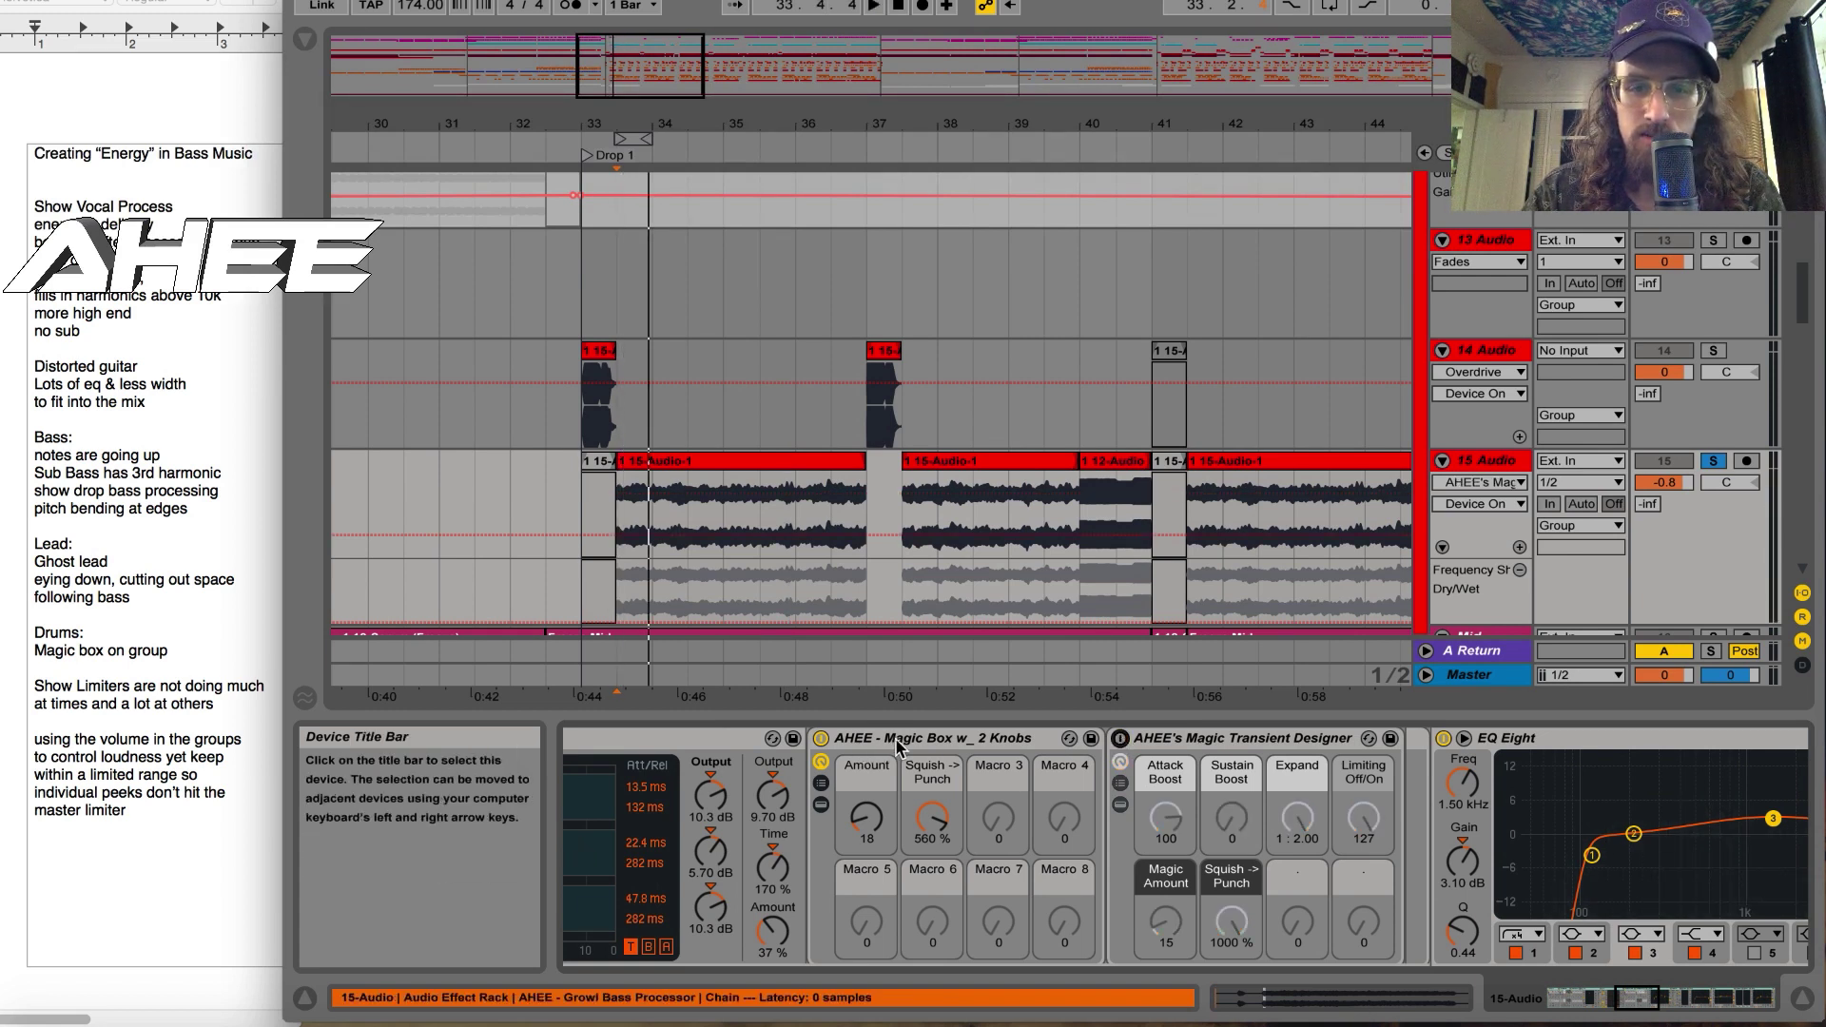
Step: Review the Growl Bass Processor's Phaser and OTT, and the Magic Box and Multiband Amp macros at the start of the rack
left_click_drag(1628, 998, 1584, 1004)
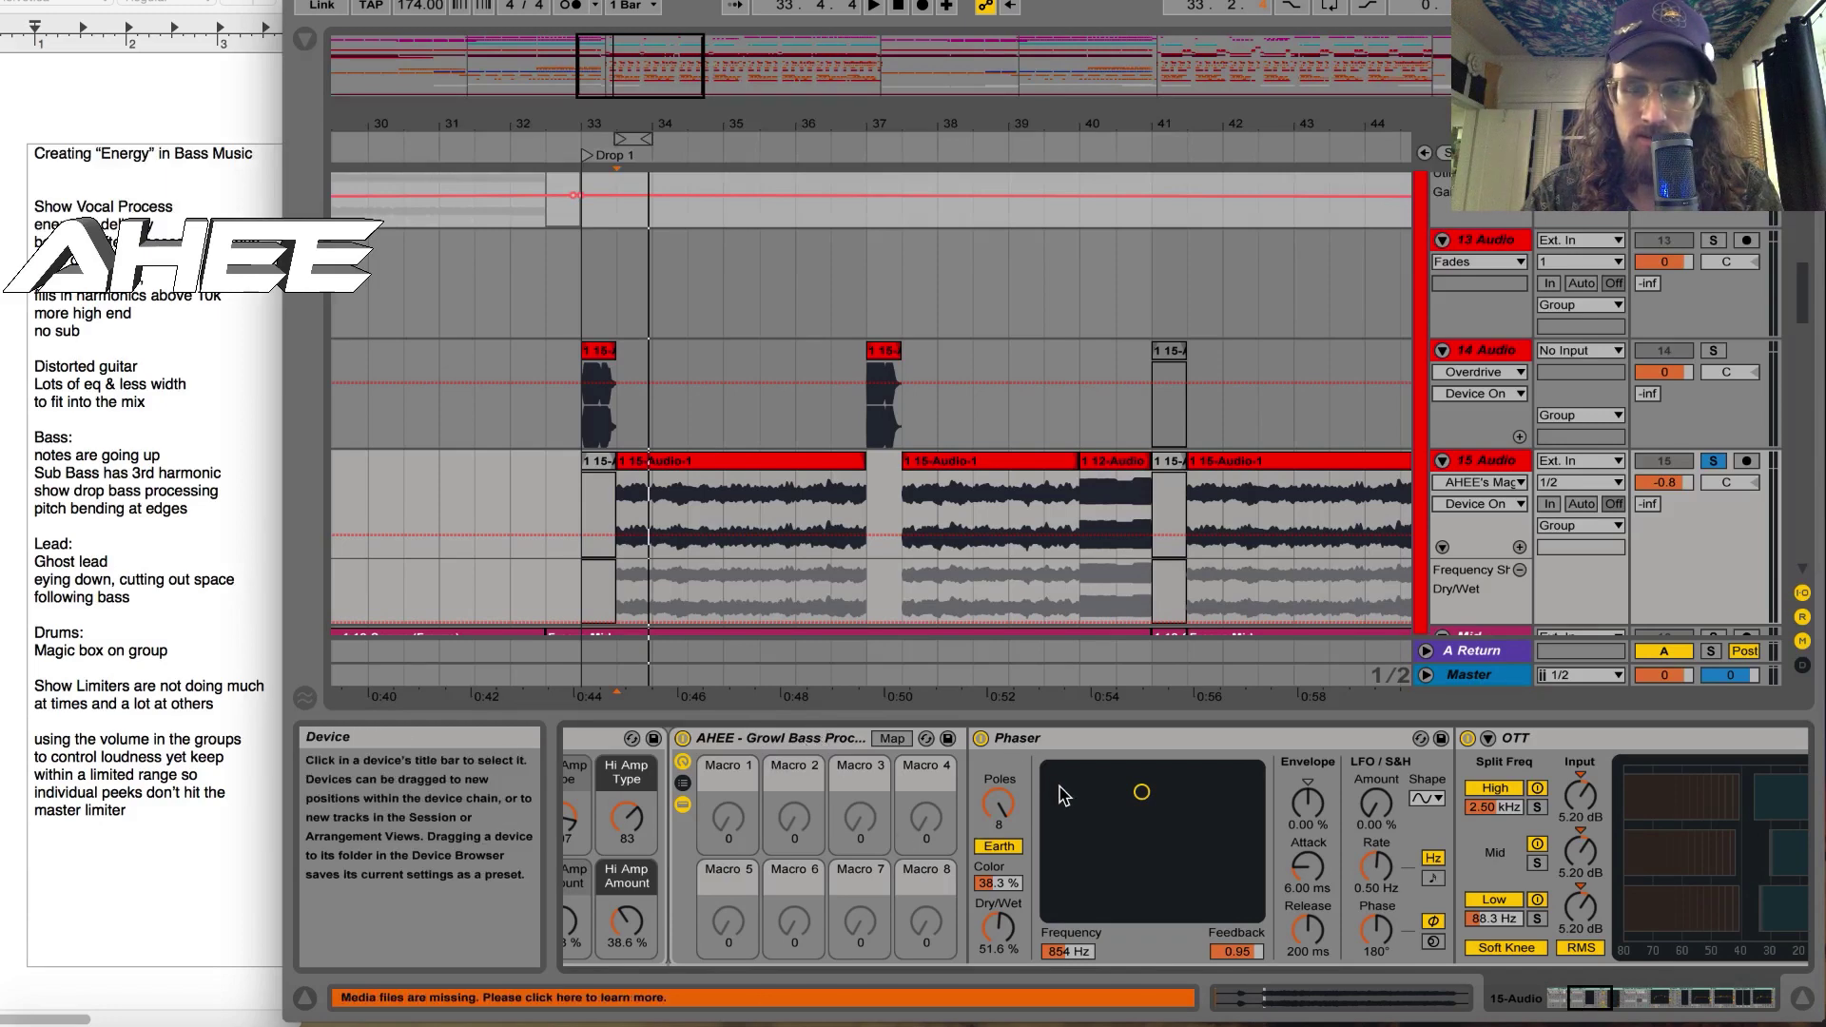
mouse_move(1586, 1001)
left_mouse_down()
mouse_move(1627, 1001)
mouse_move(1583, 1000)
left_mouse_up()
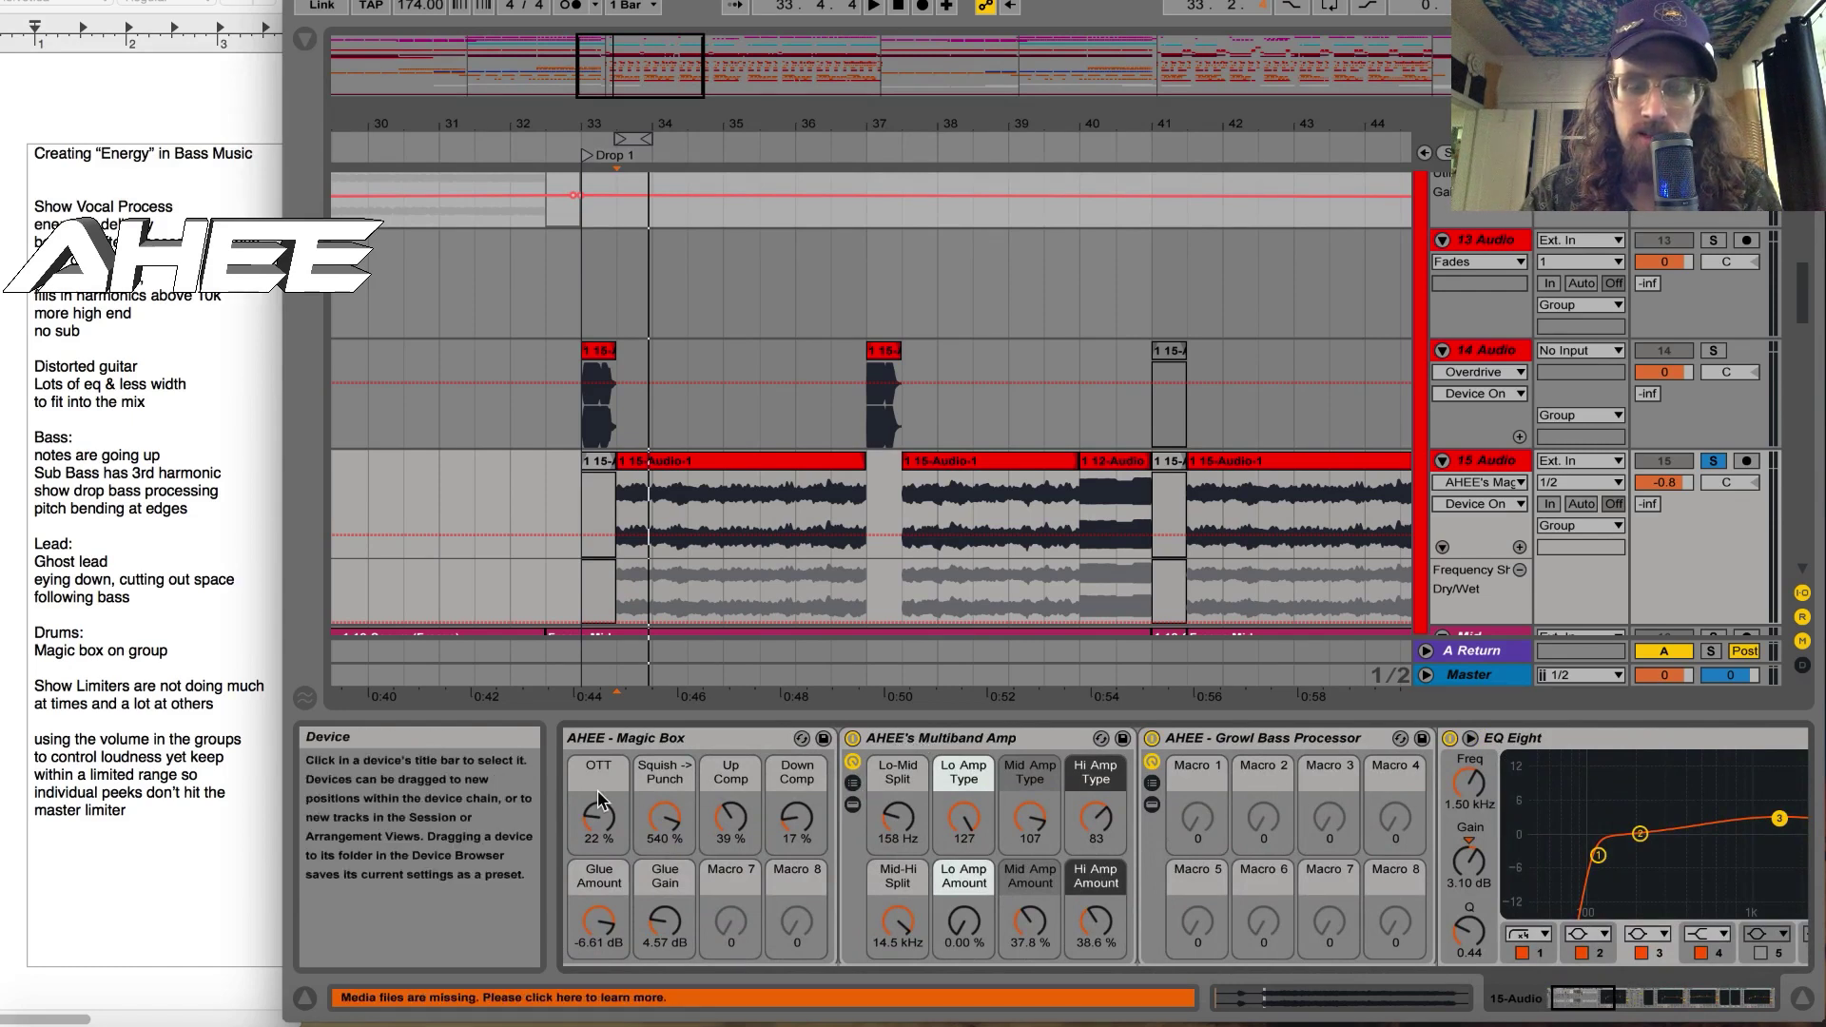
scroll(601, 796, "left", 2)
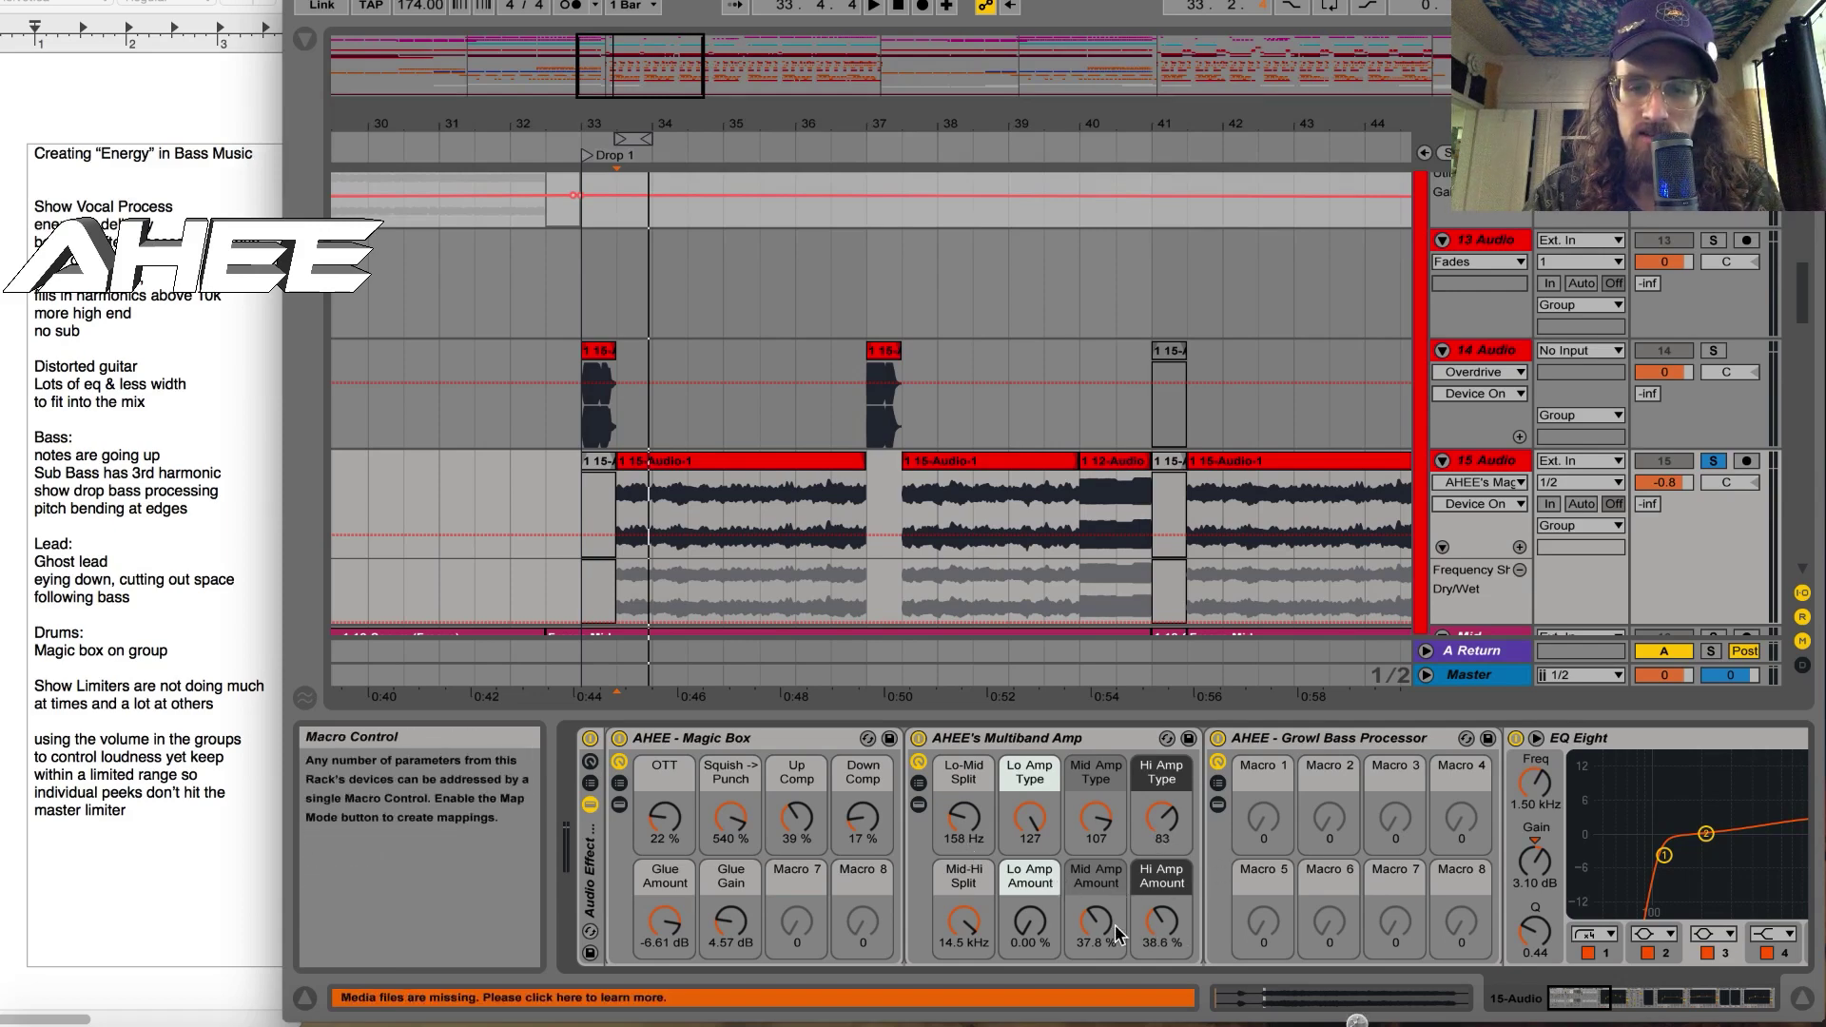
left_click(1099, 822)
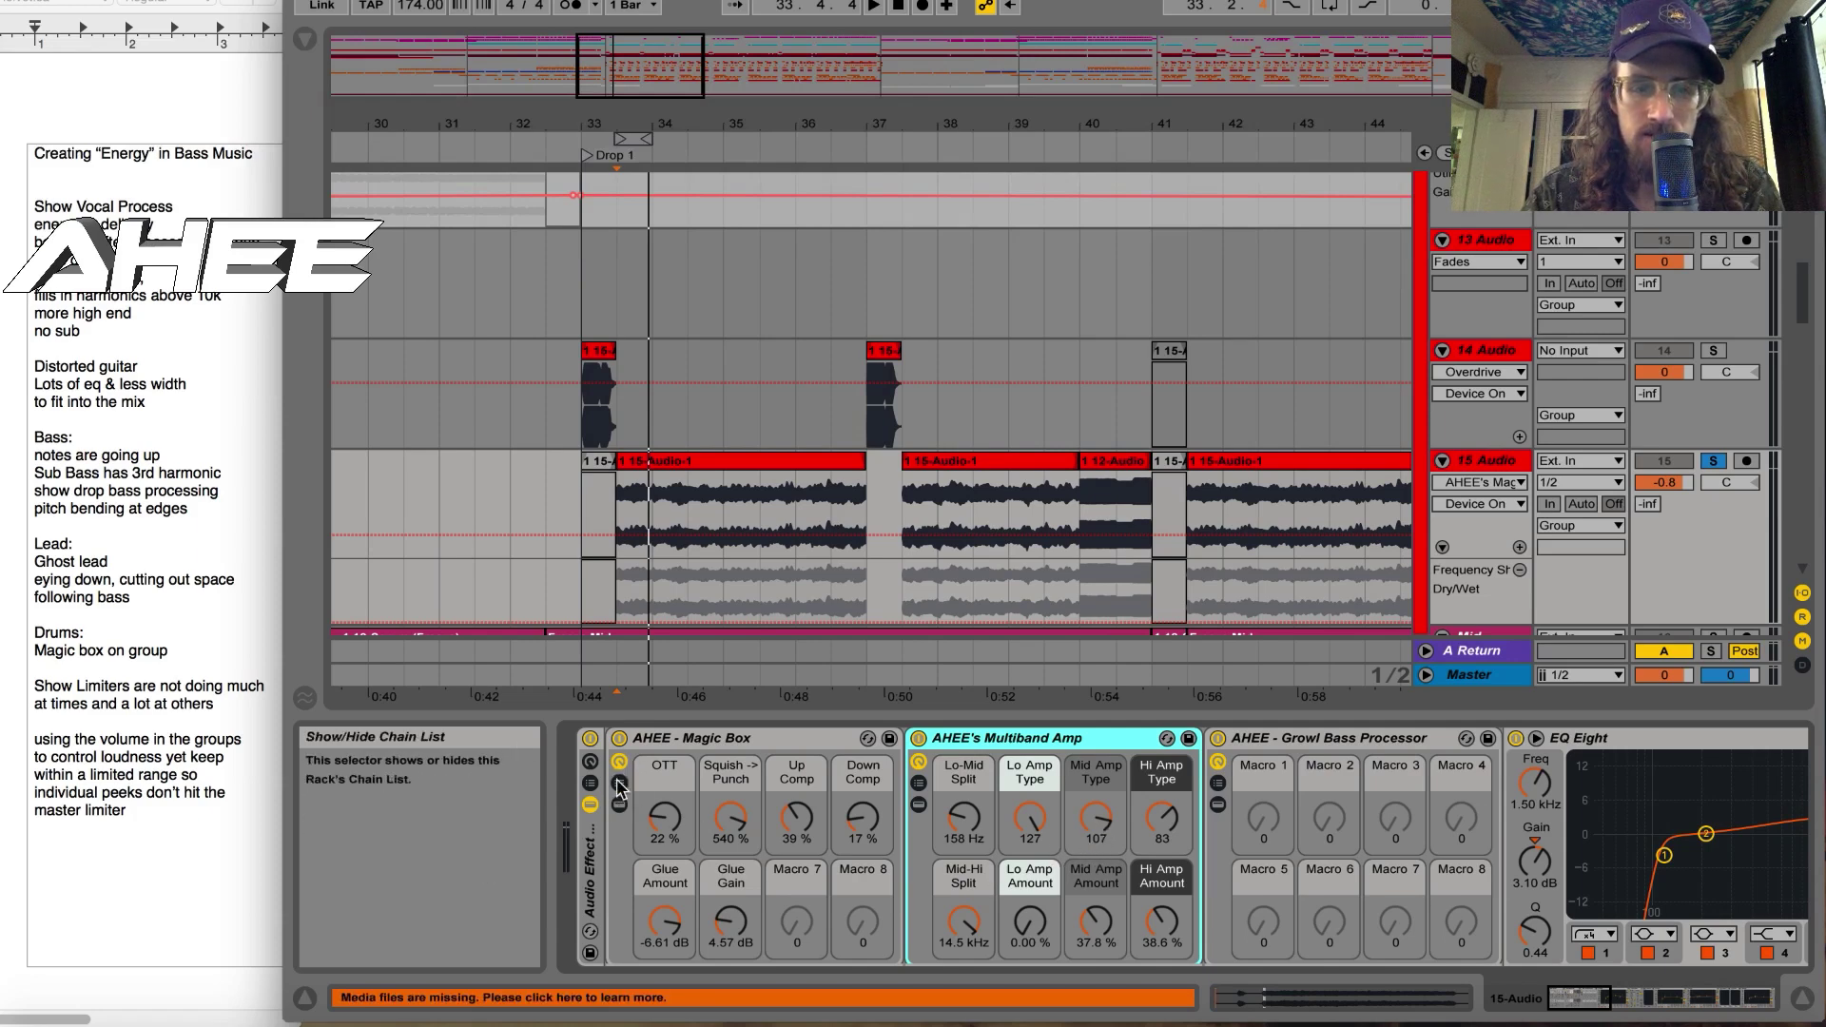
Step: Bypass the Audio Effect Rack on 15 Audio and play its first Drop 1 clip, starting at 33.3.1, without effects
left_click(589, 740)
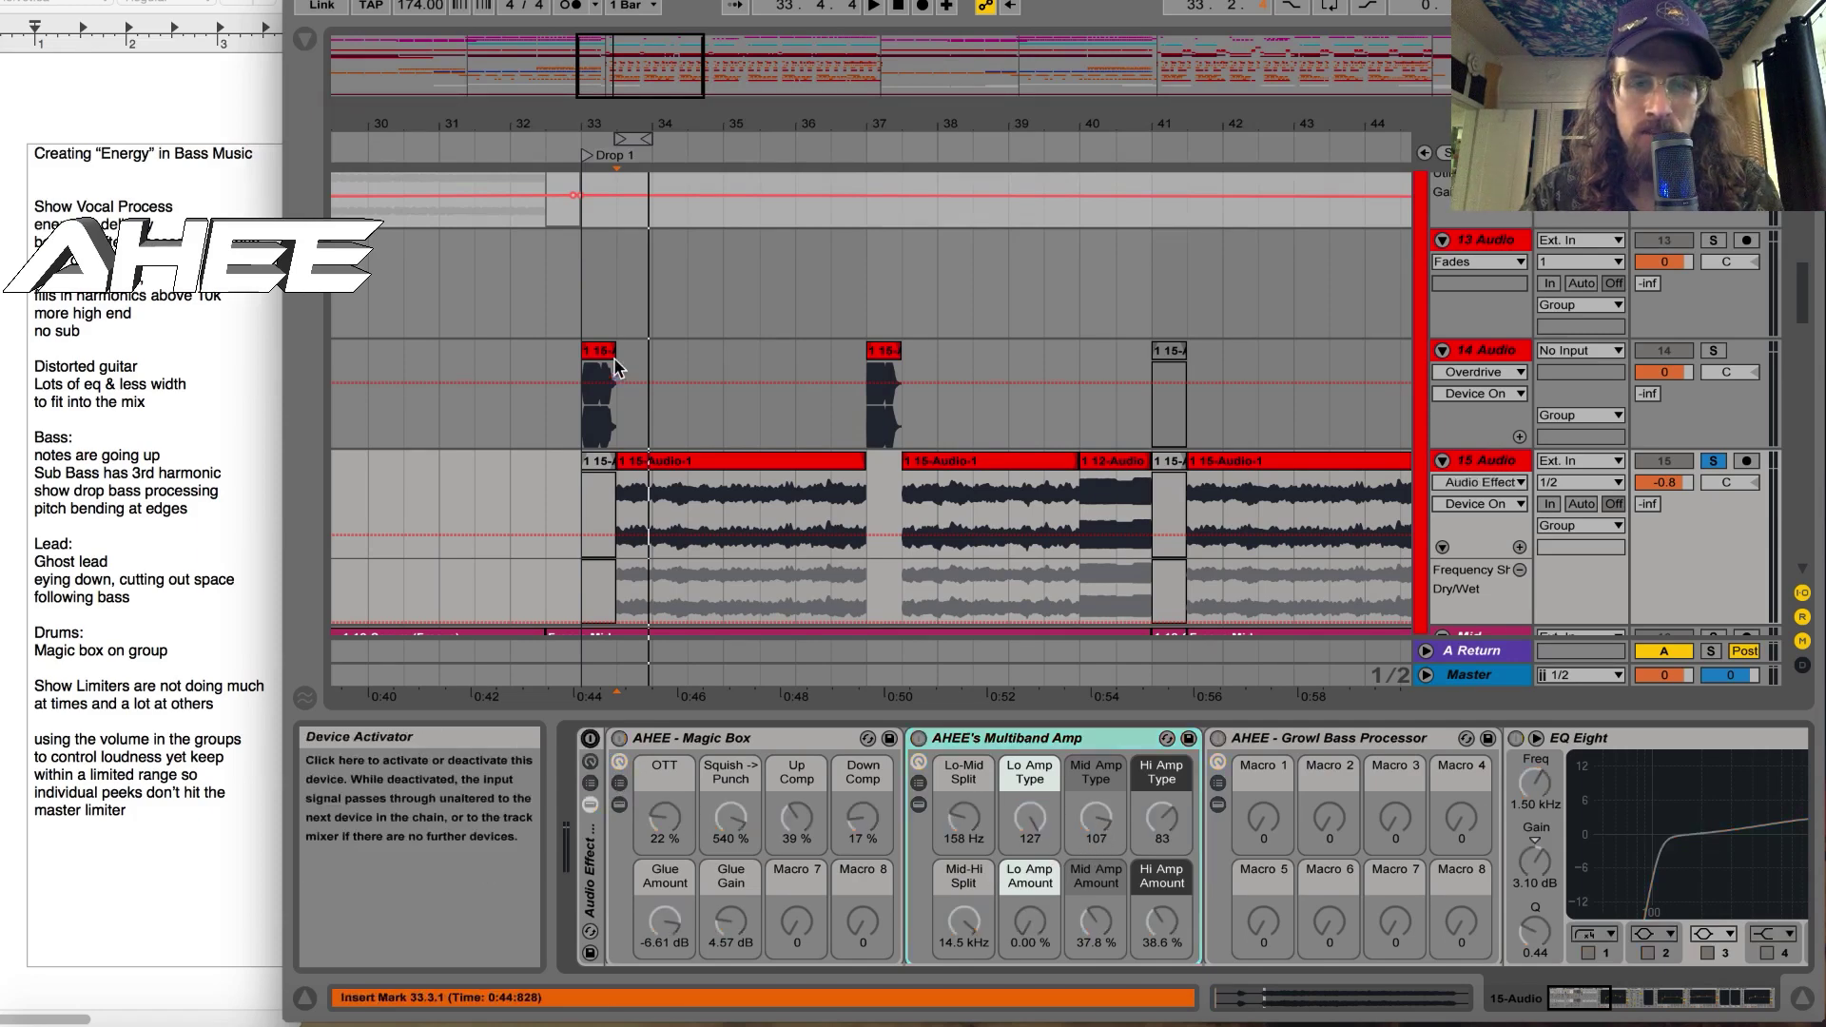
left_click(658, 461)
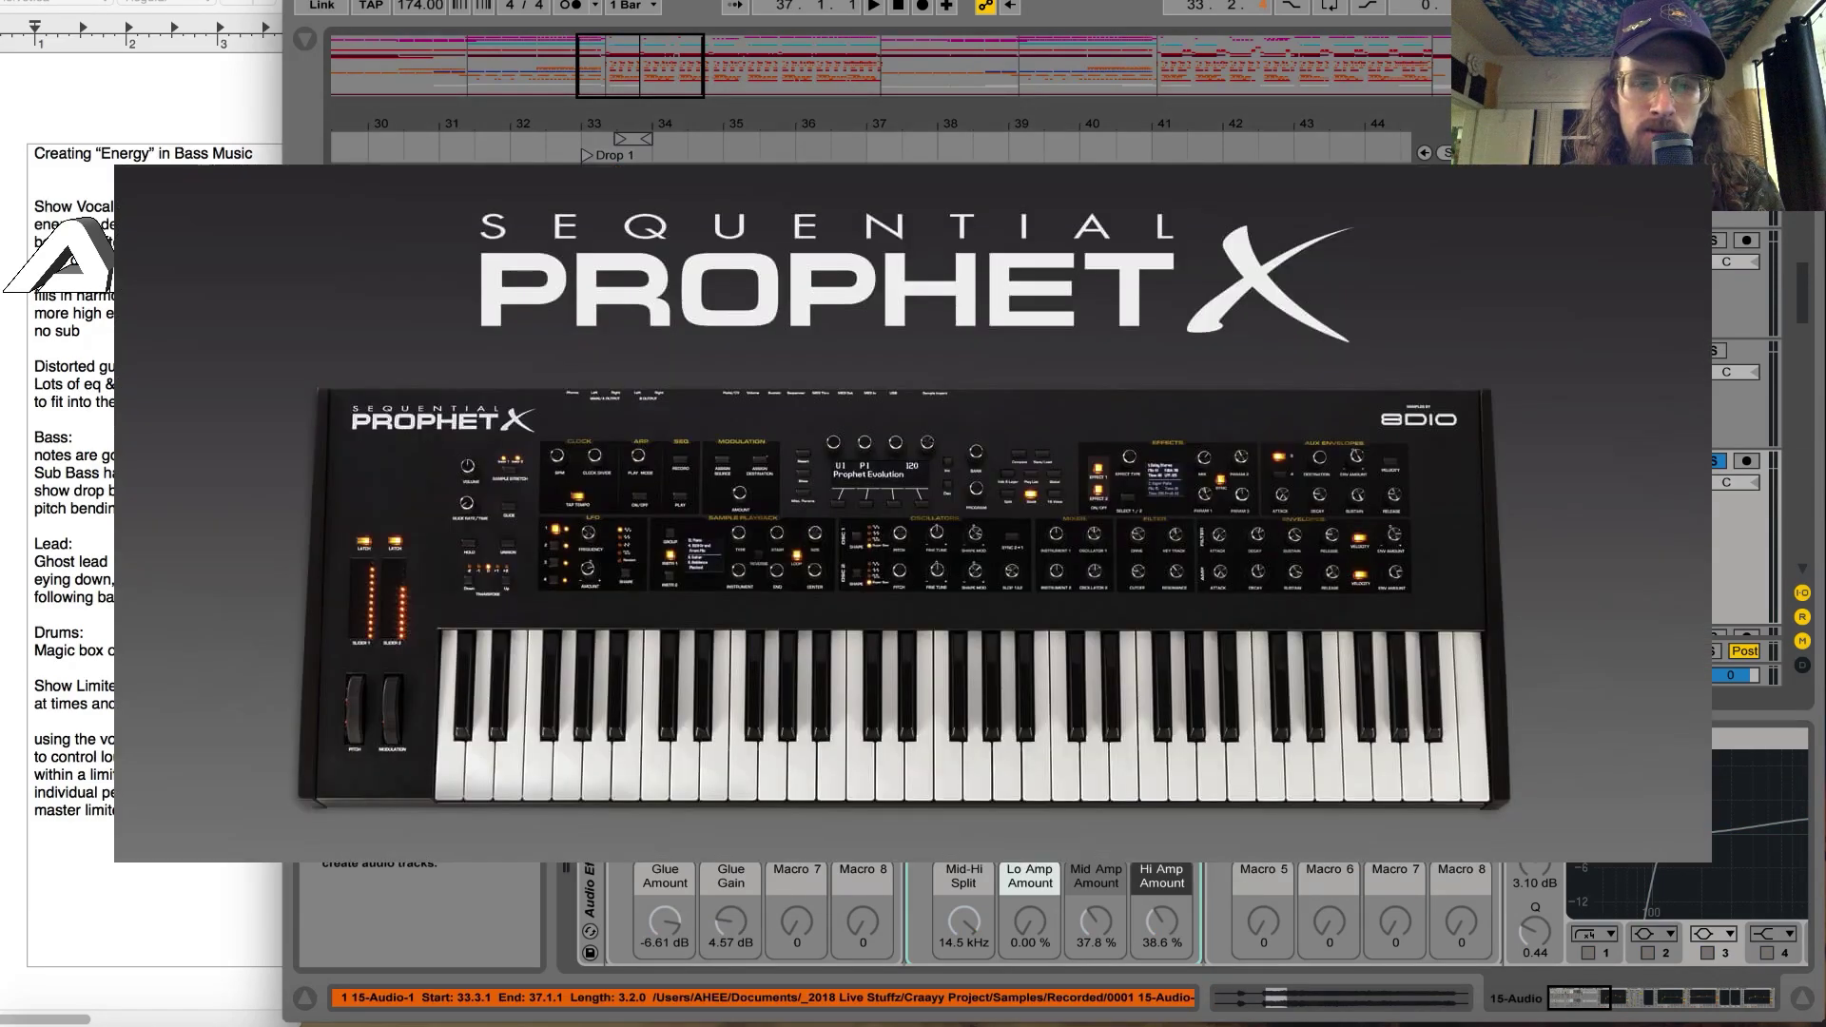
key("space")
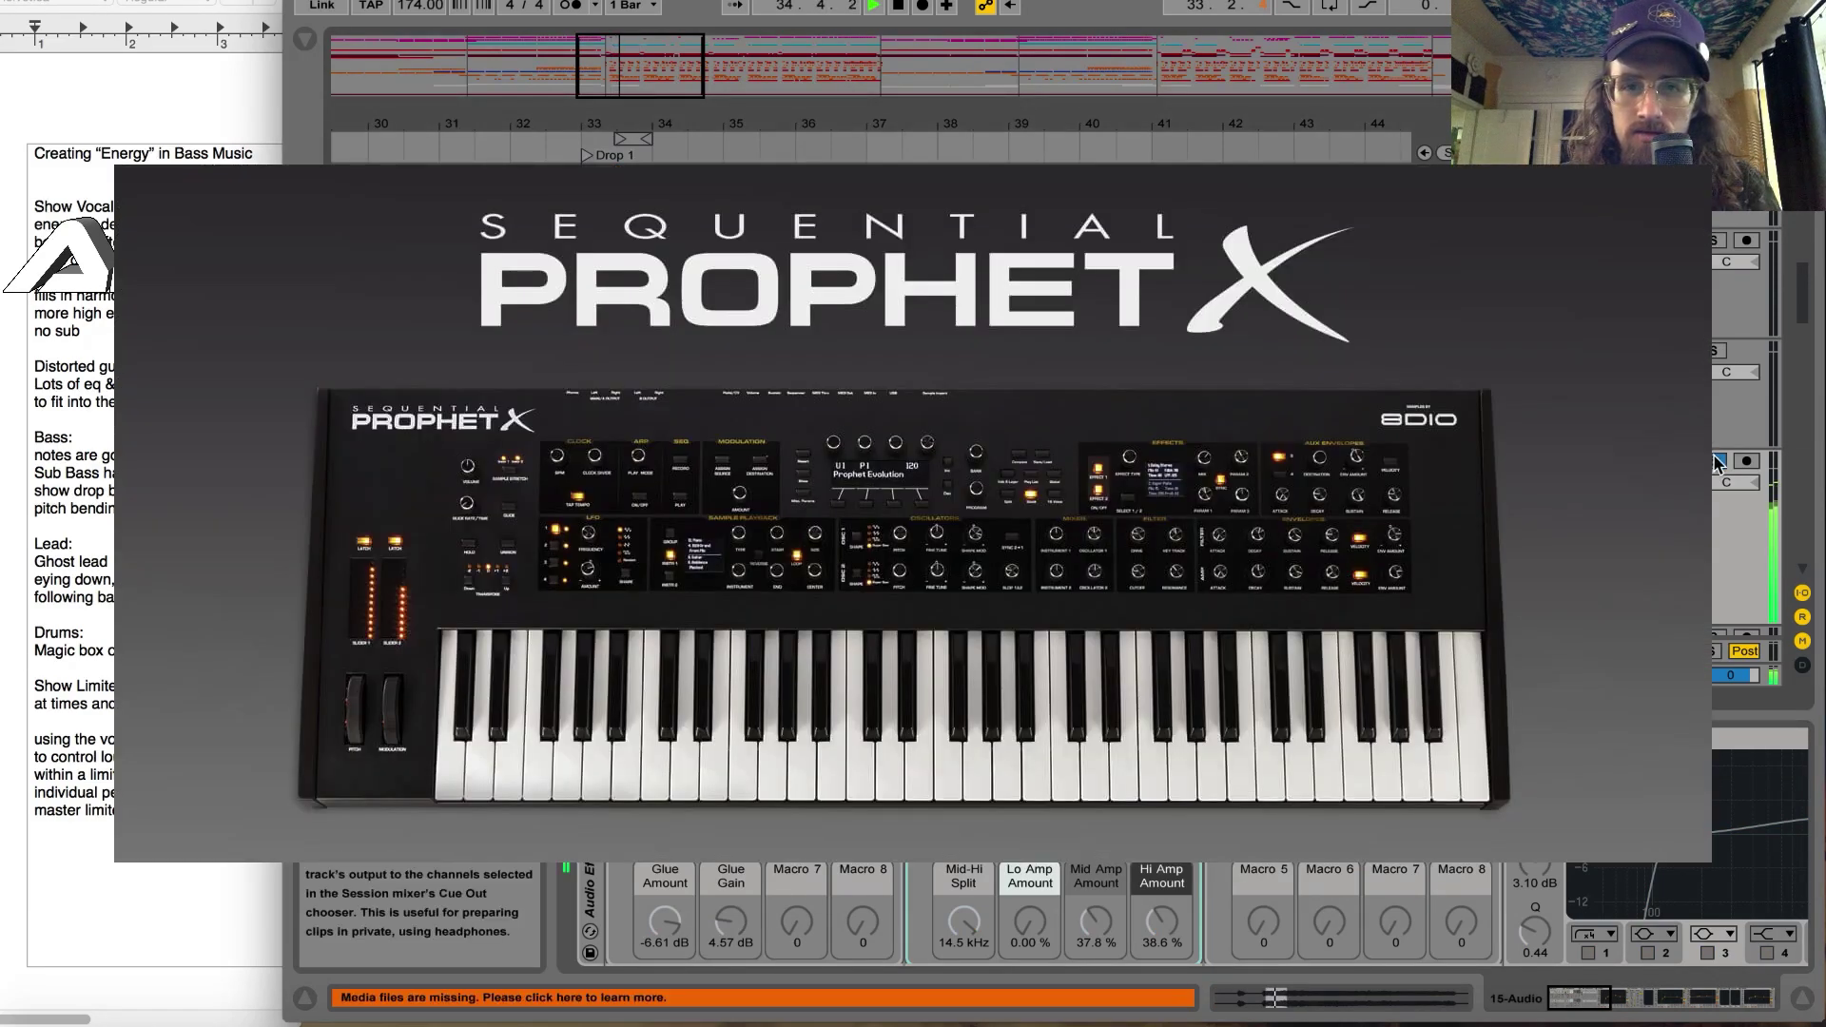
Step: Open SPAN on the Master track and play the unprocessed bass to view its spectrum
left_click(1471, 674)
key("space")
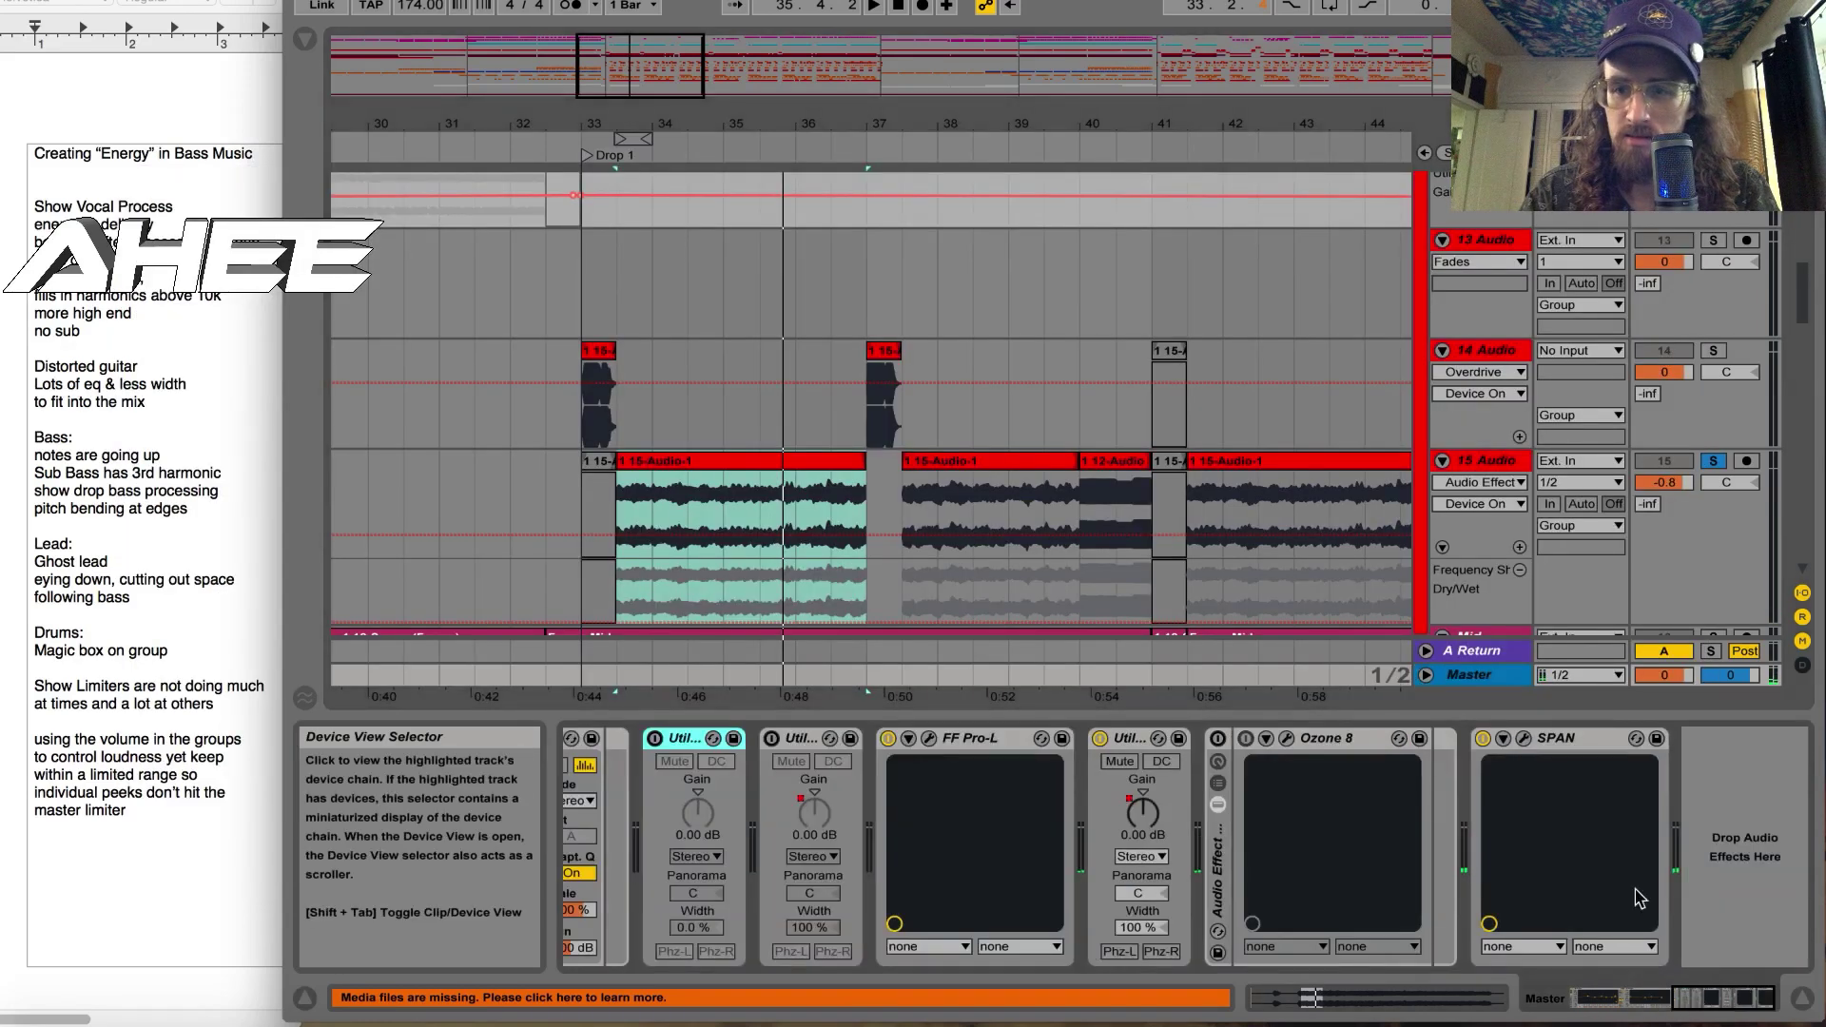
scroll(1610, 913, "right", 5)
left_click(1524, 739)
key("space")
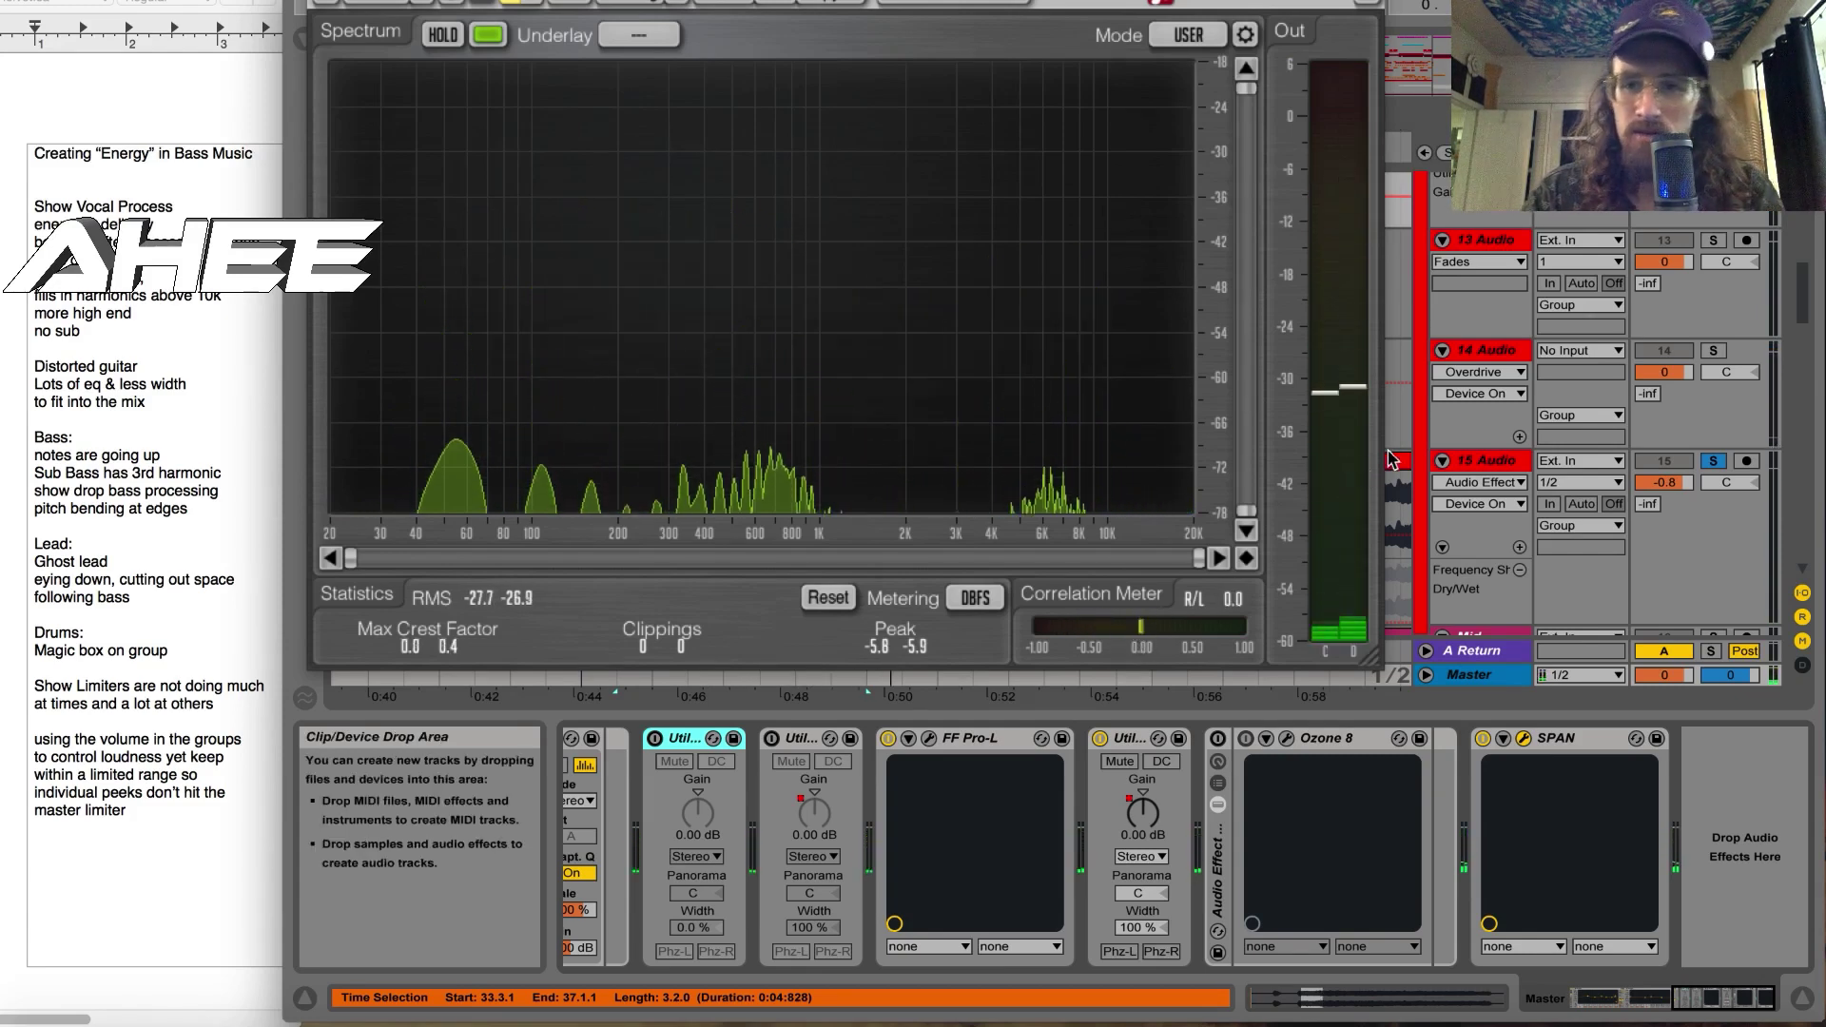
Step: Re-enable the Audio Effect Rack on 15 Audio and play the processed bass through SPAN on the Master track
left_click(1470, 463)
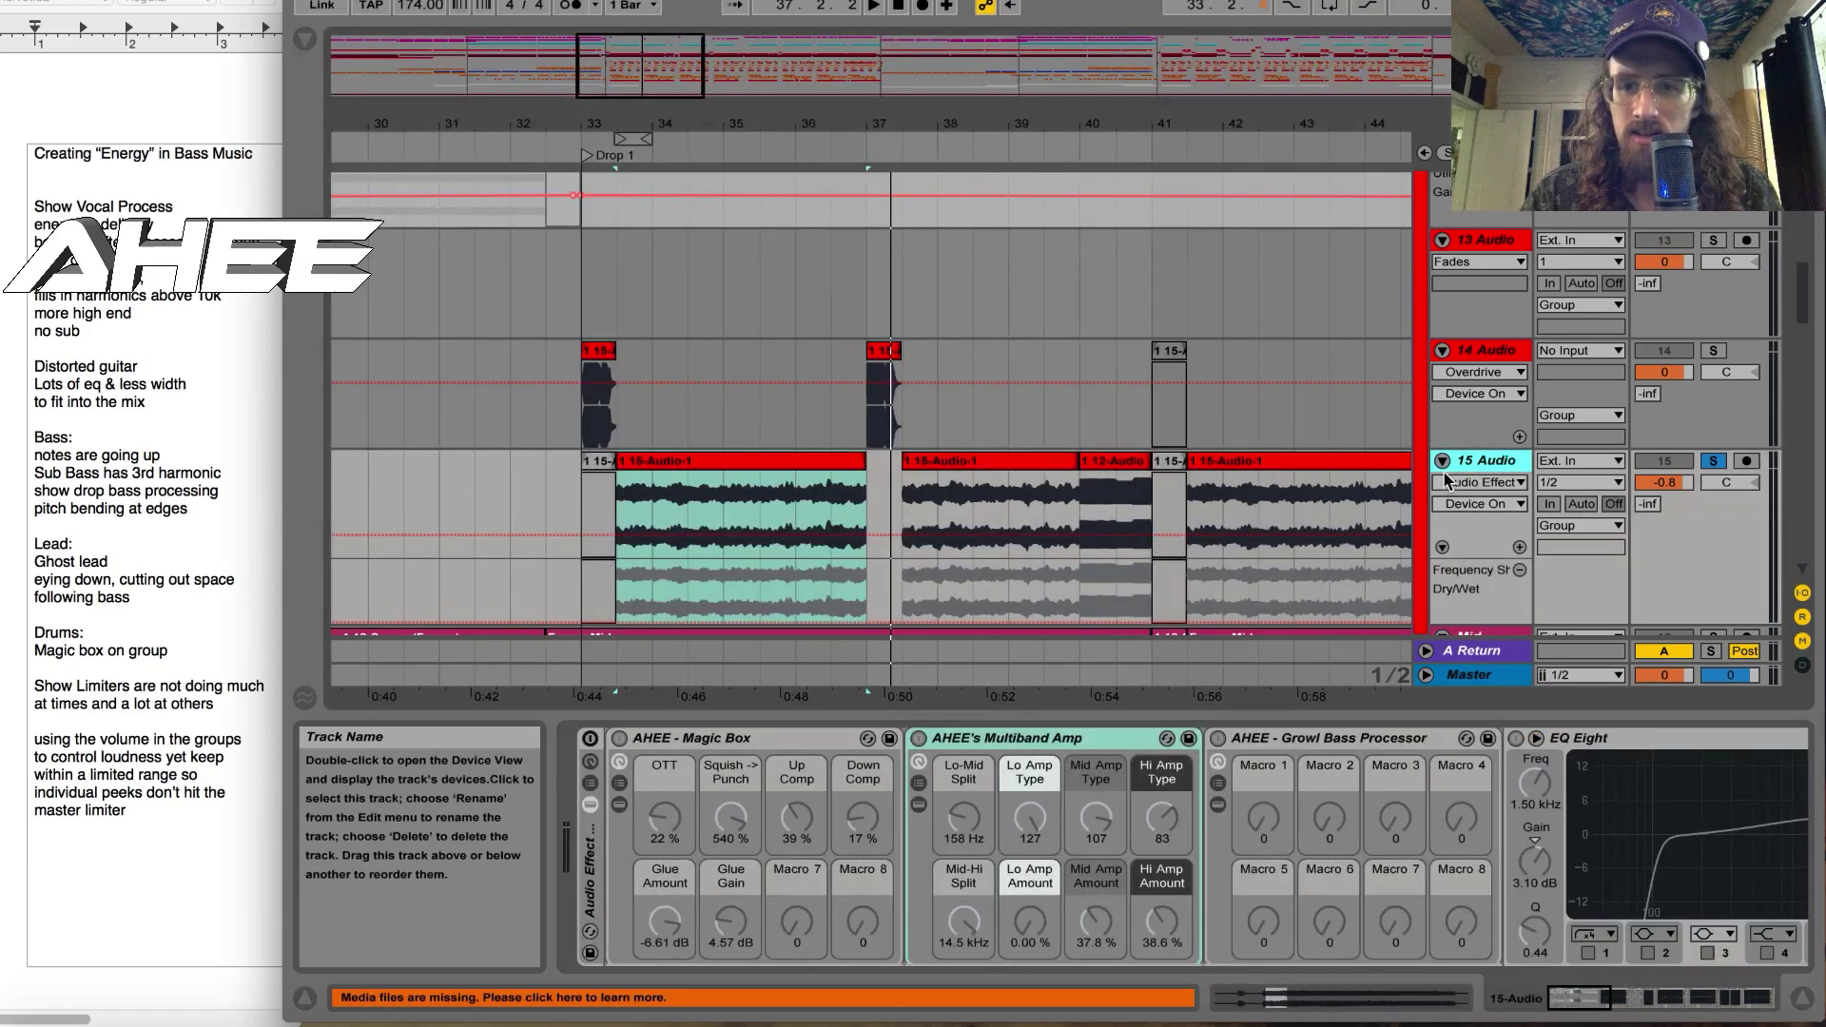
left_click(591, 740)
key("space")
left_click(1468, 675)
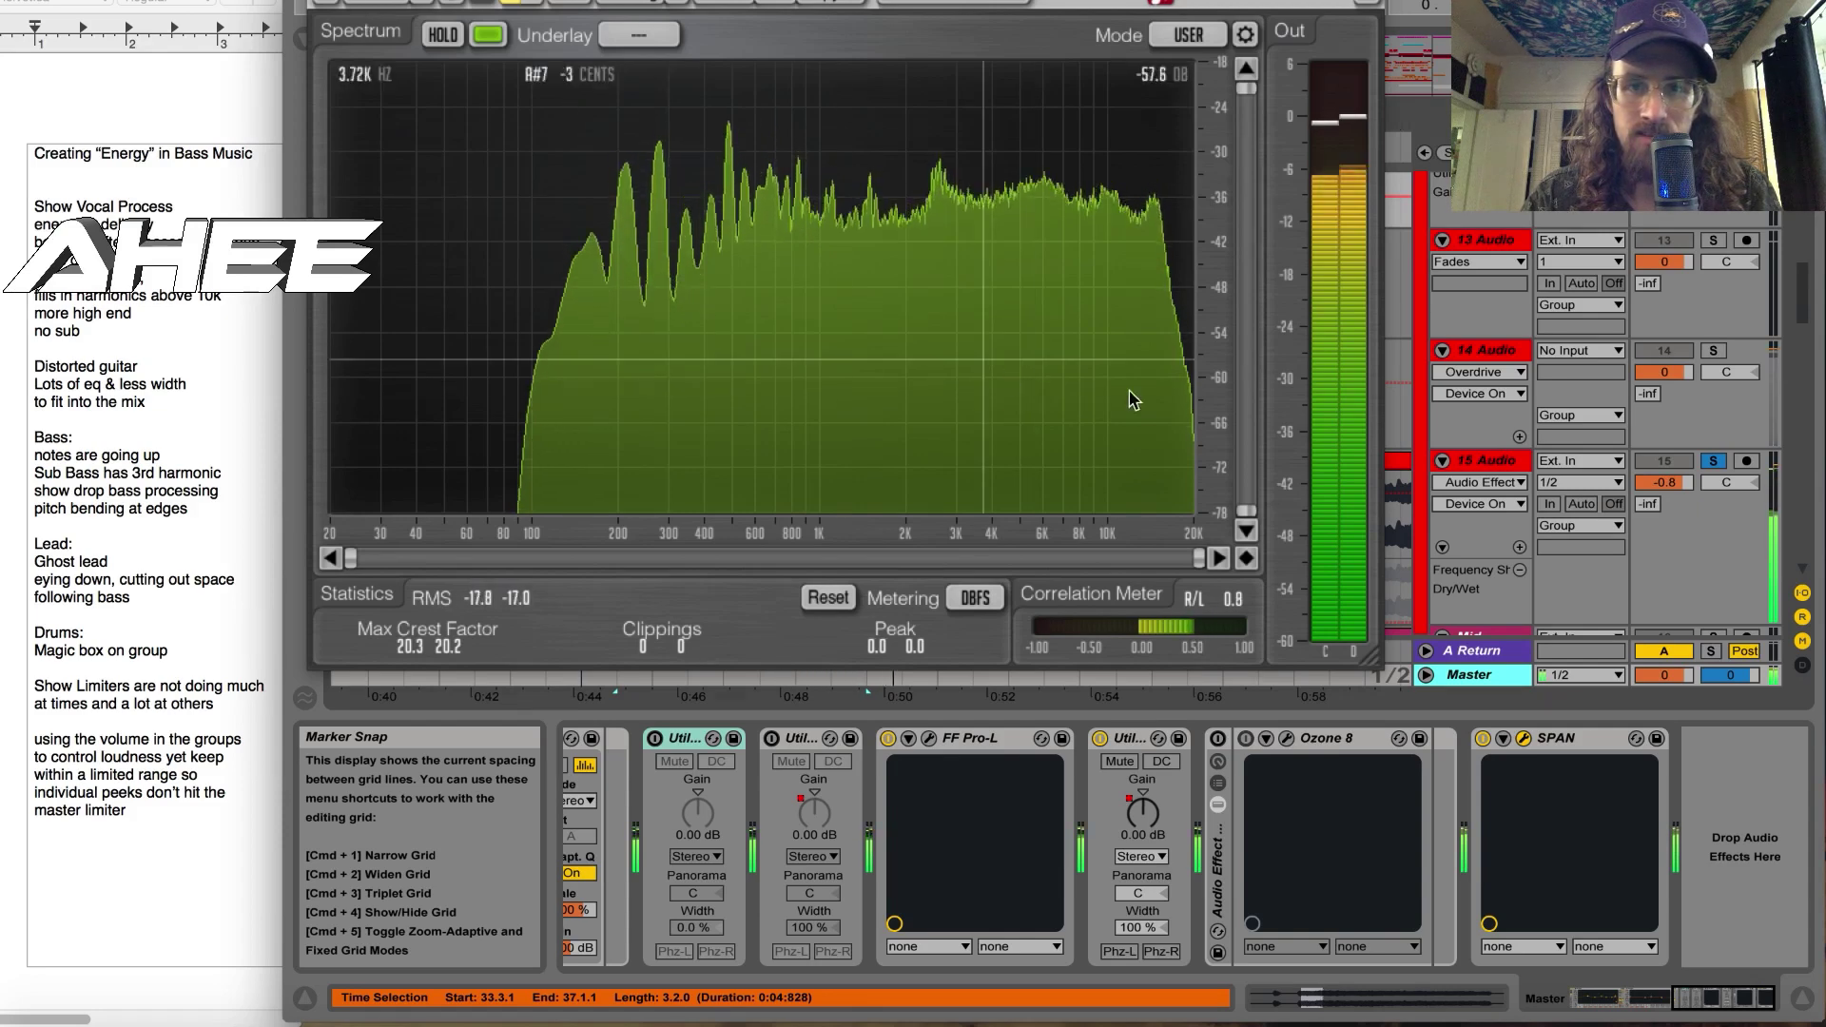
key("space")
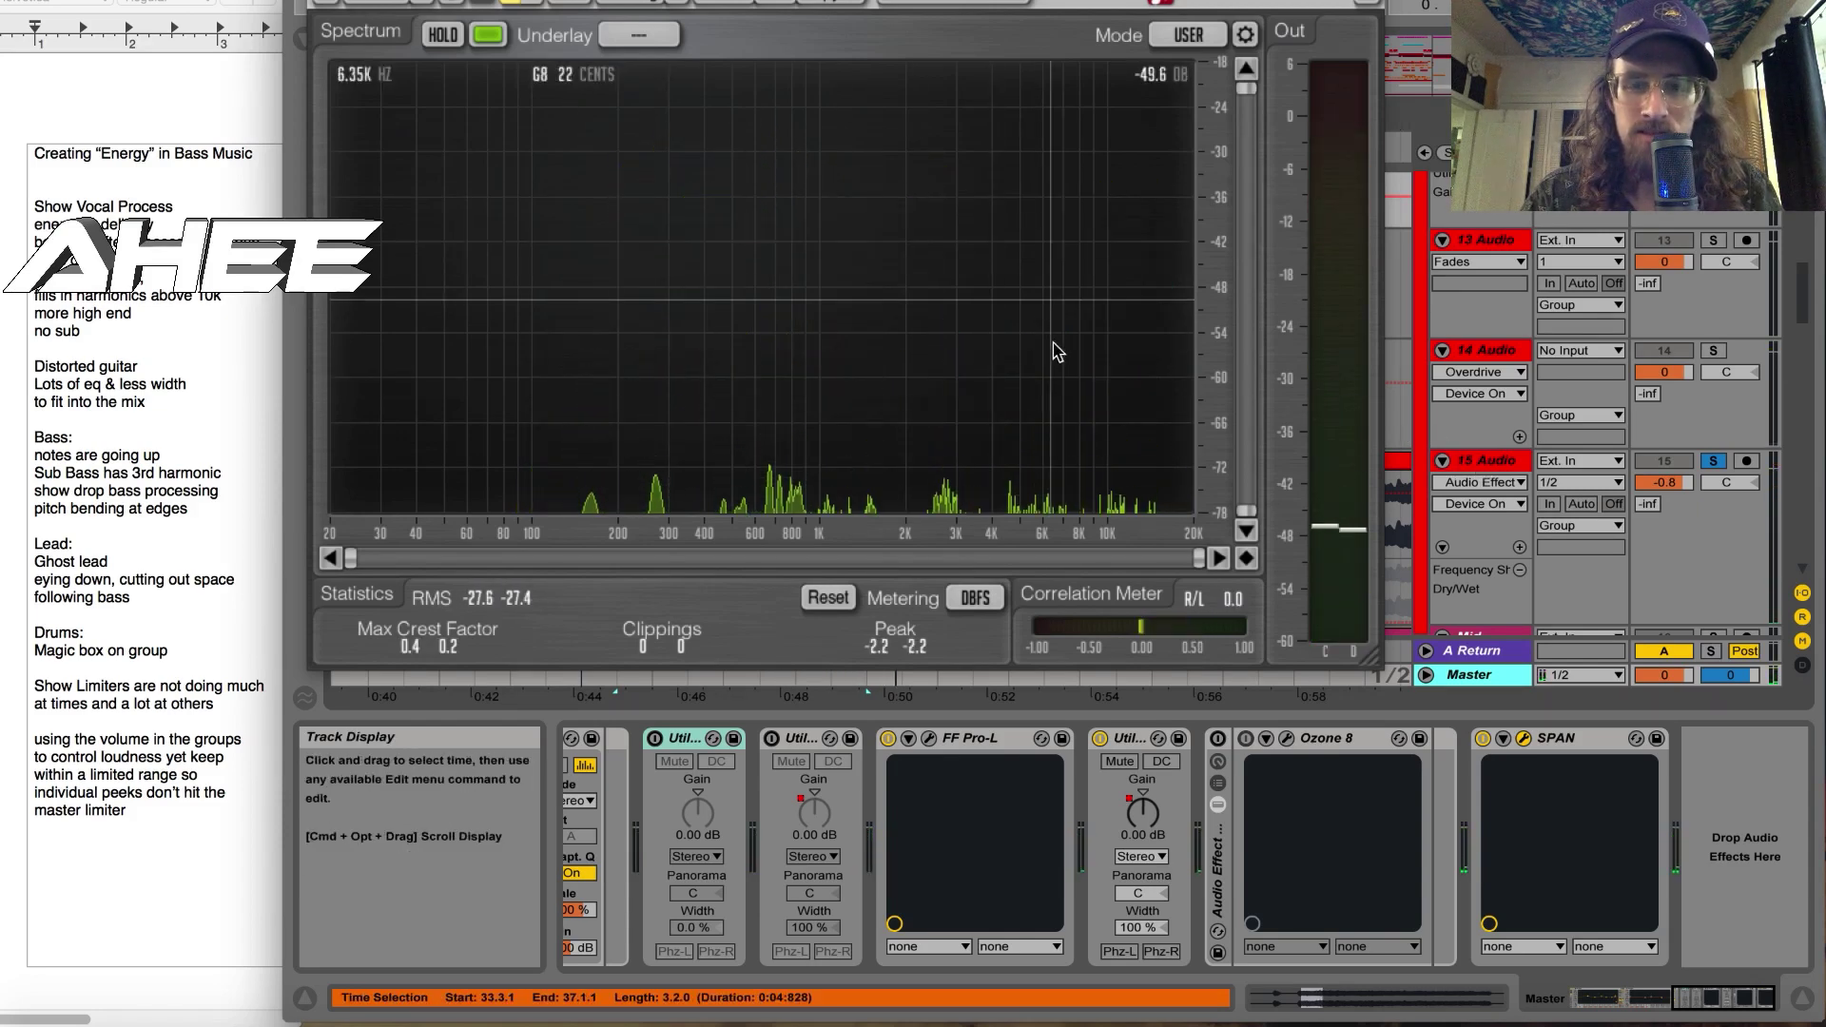
Step: Replay the processed bass, hold its spectrum in SPAN to examine the harmonics, and release the hold
key("space")
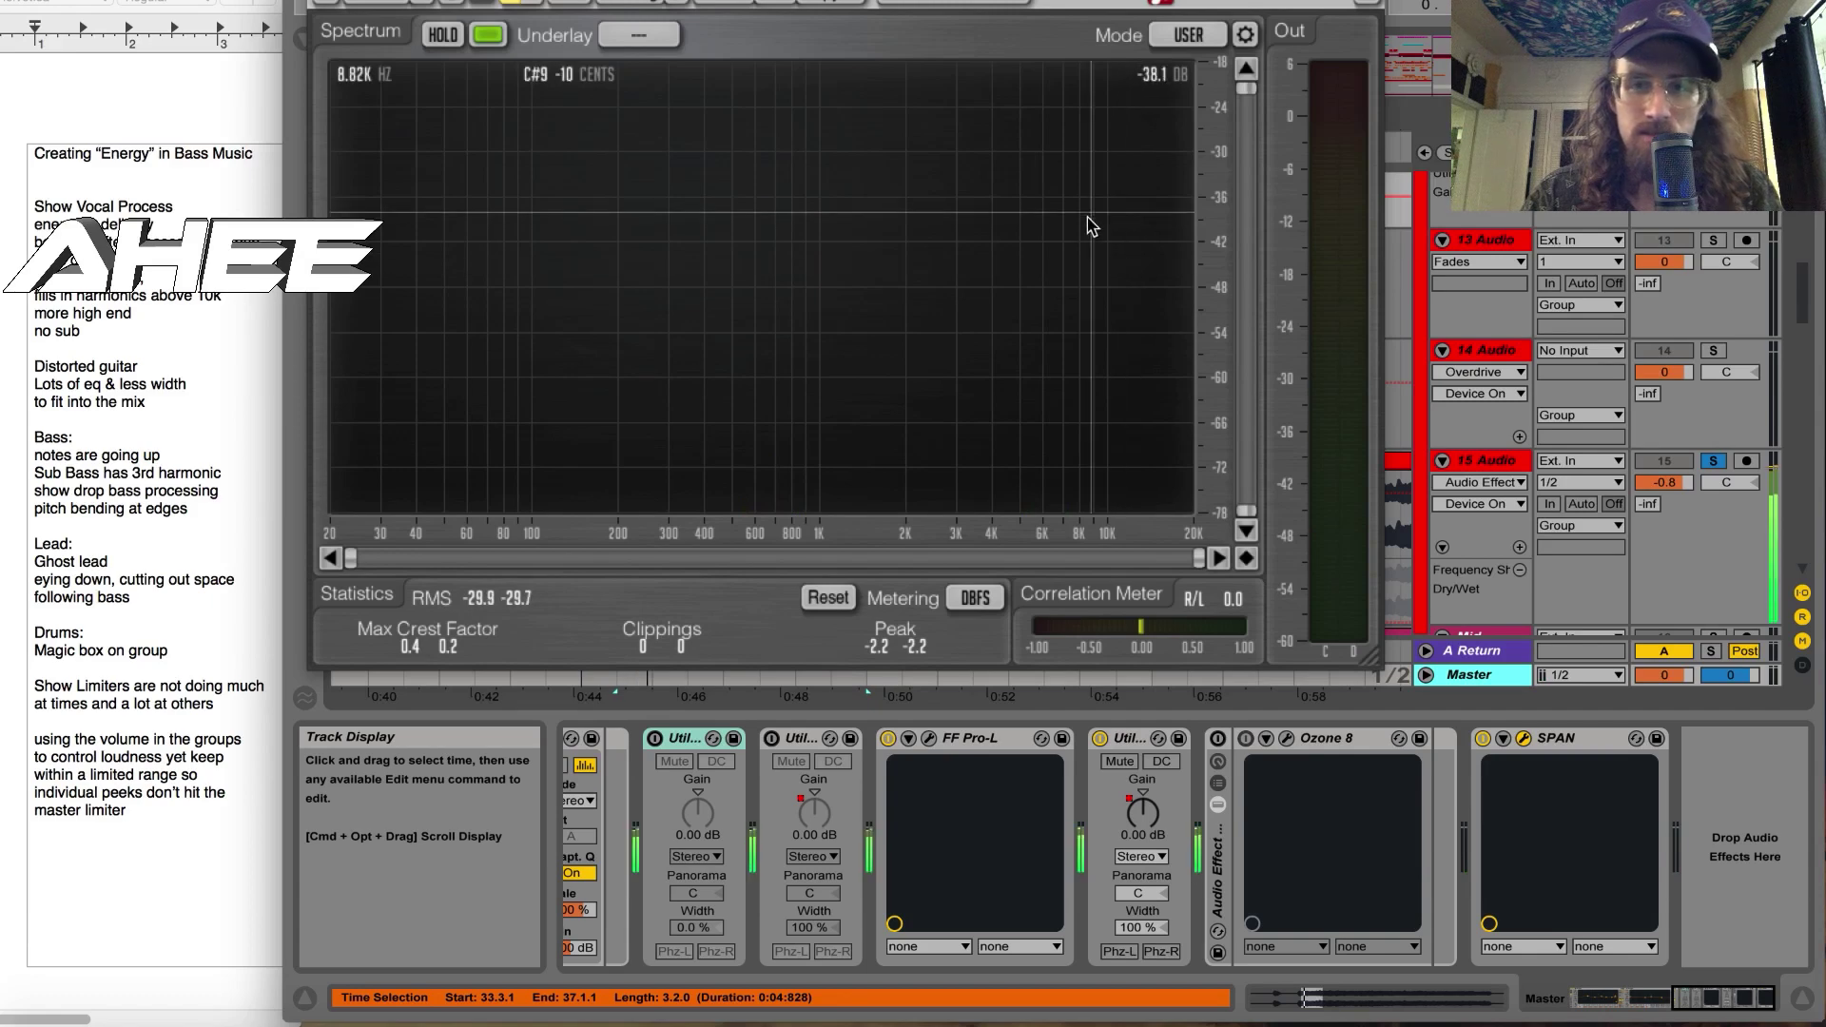
key("space")
key("space")
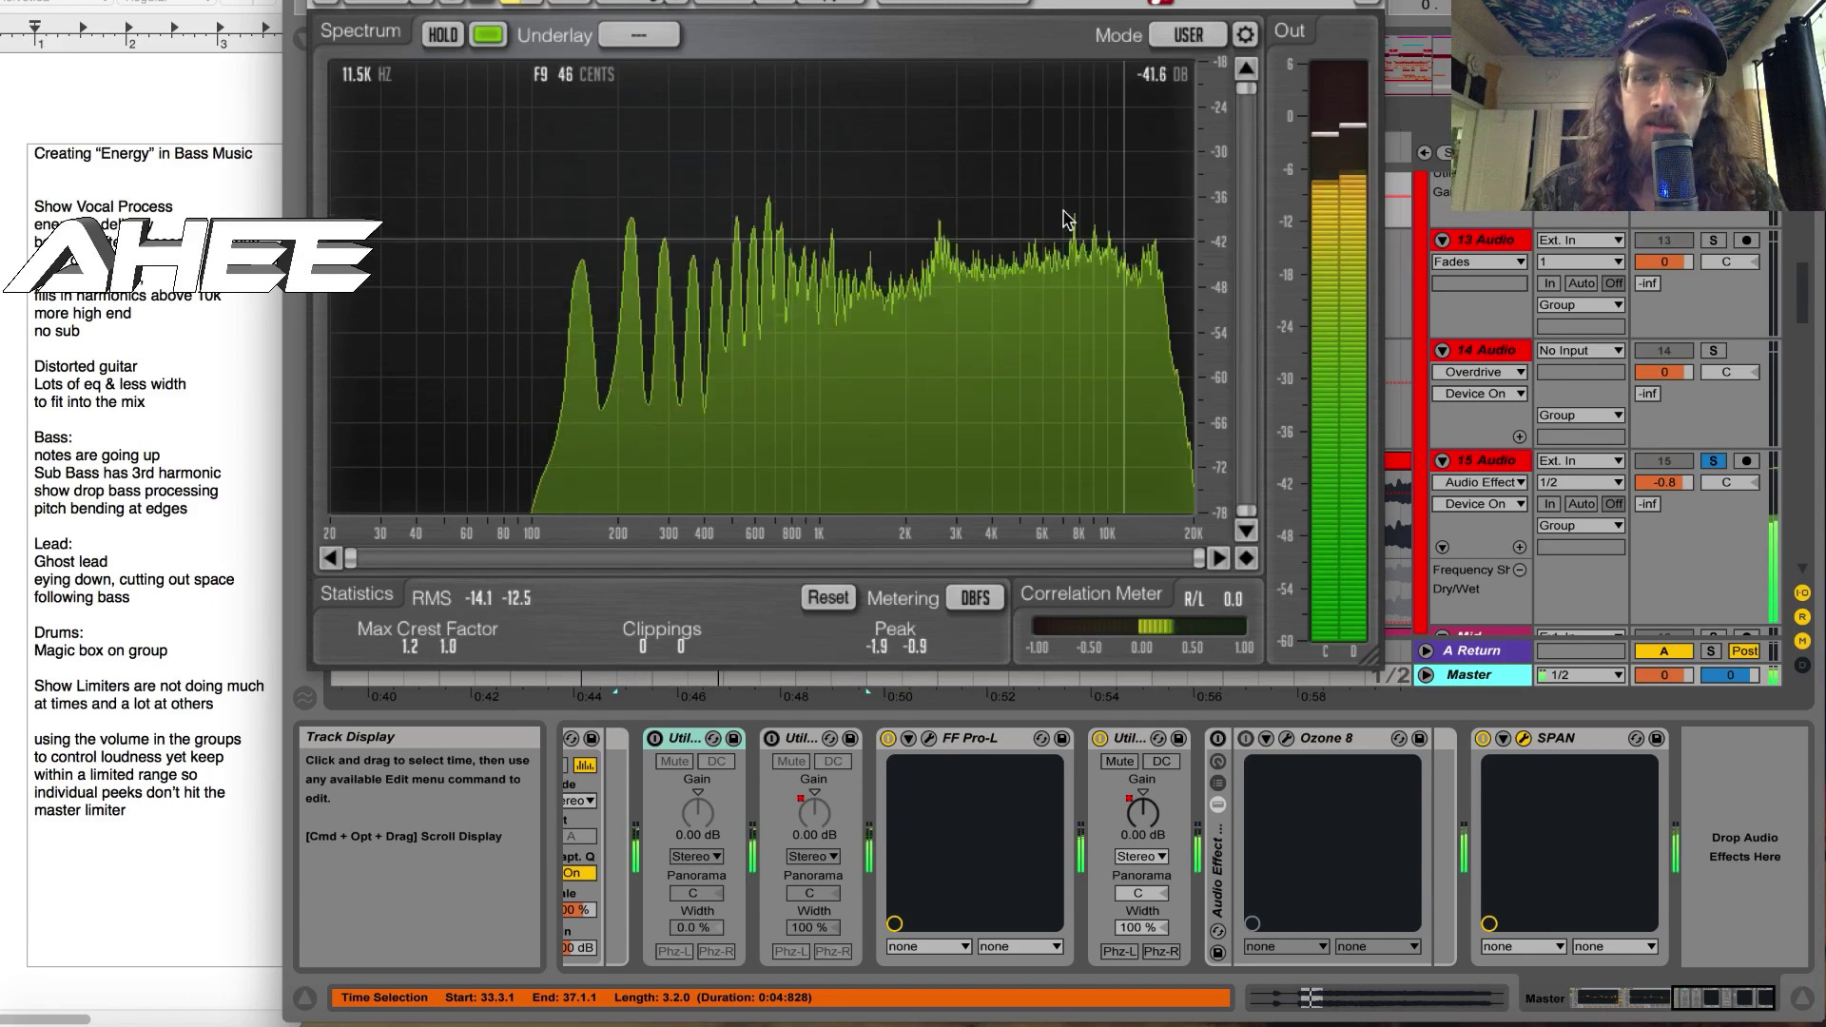
left_click(443, 35)
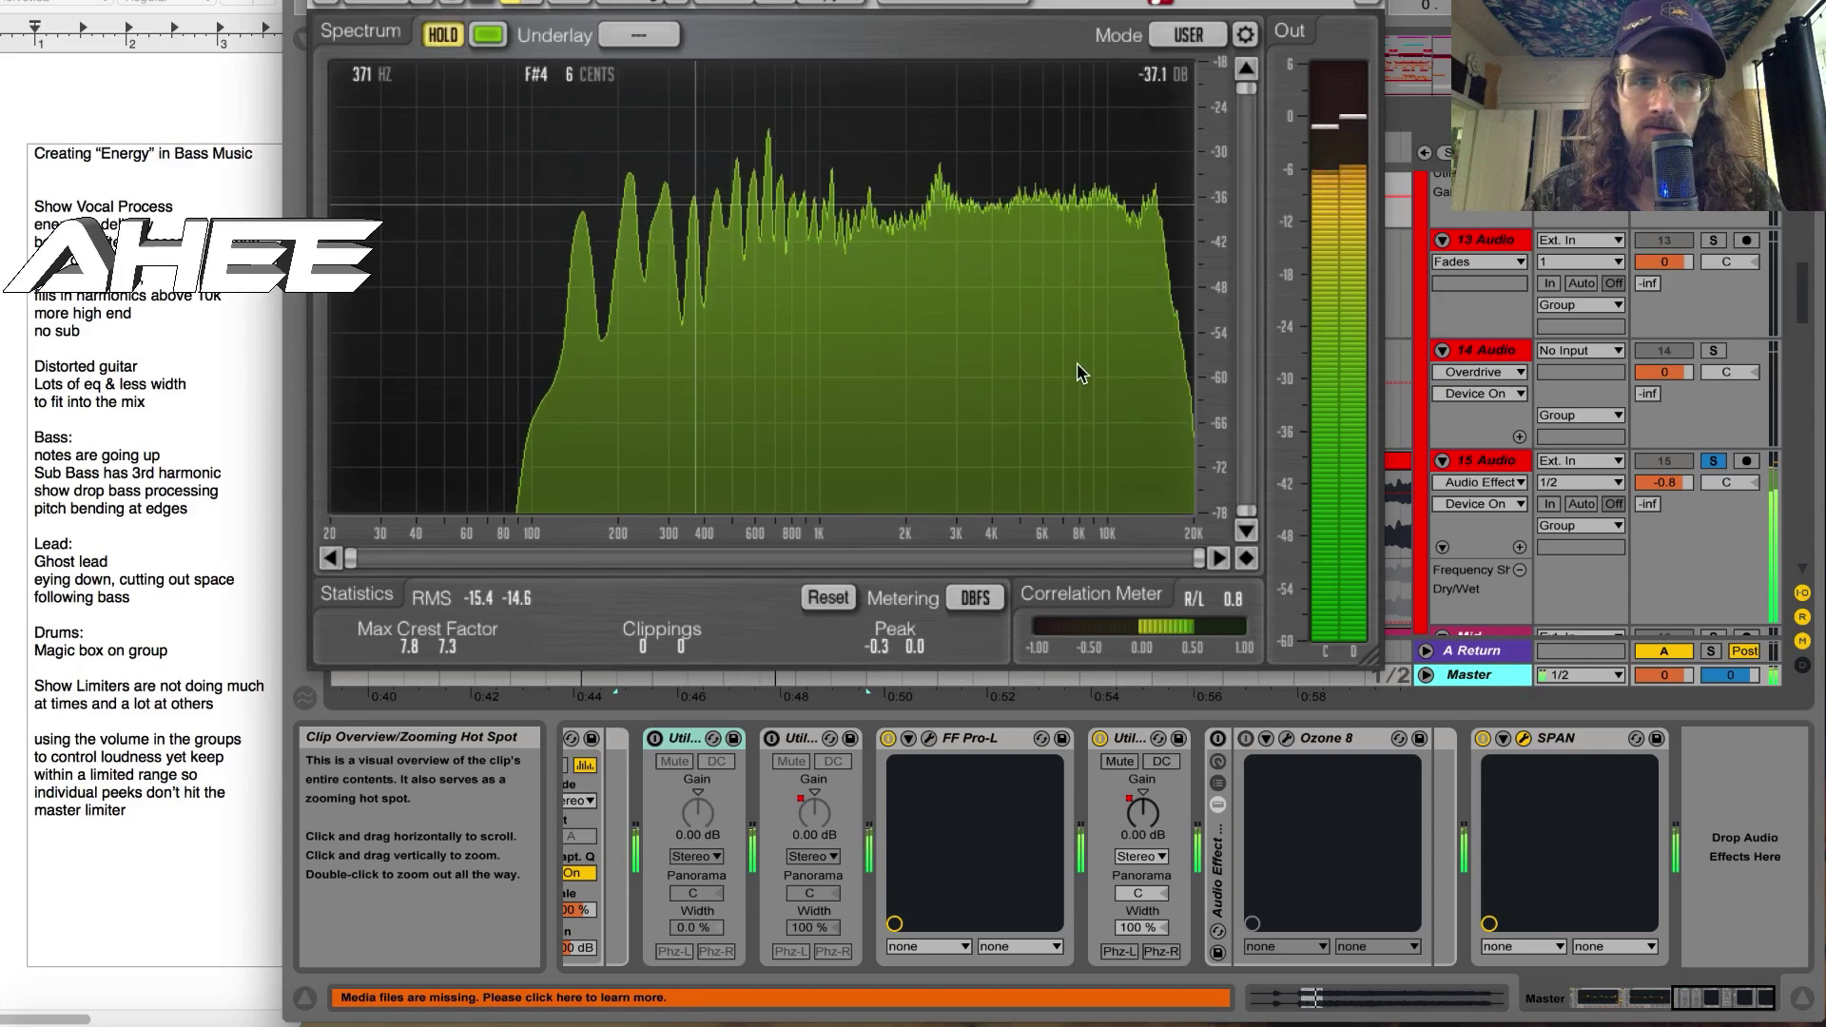
key("space")
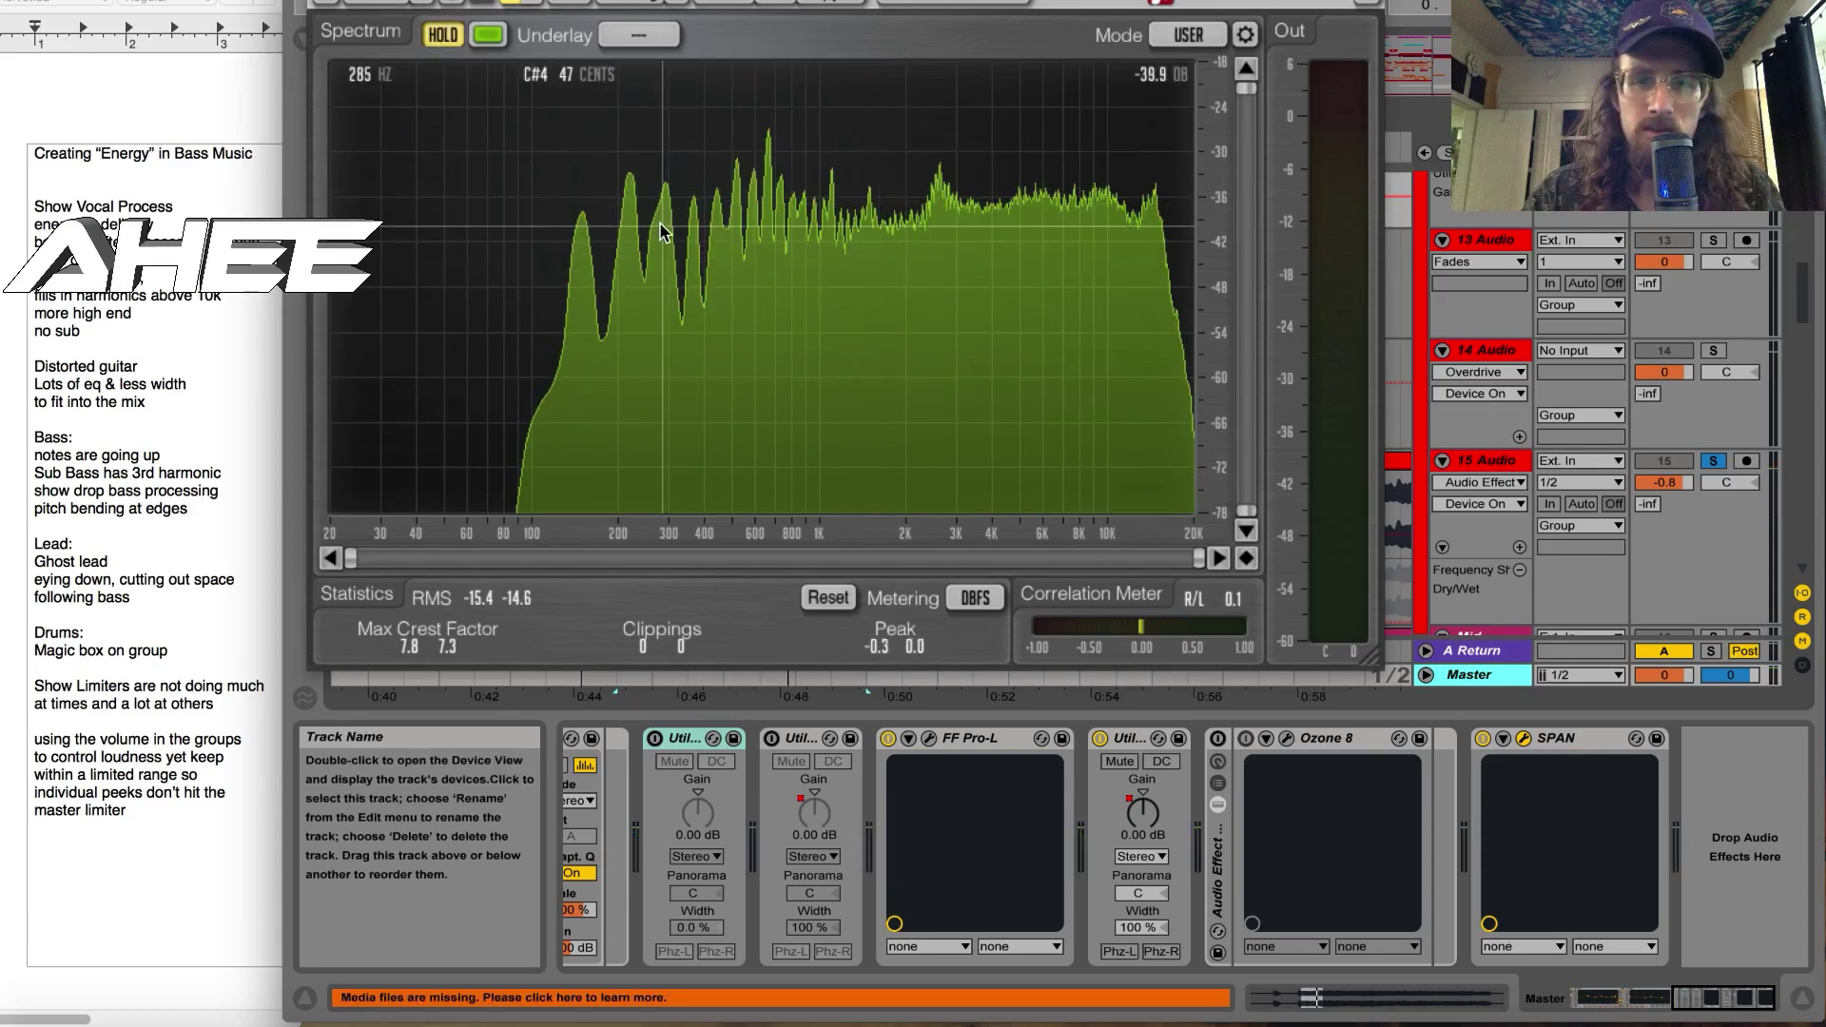
left_click(444, 36)
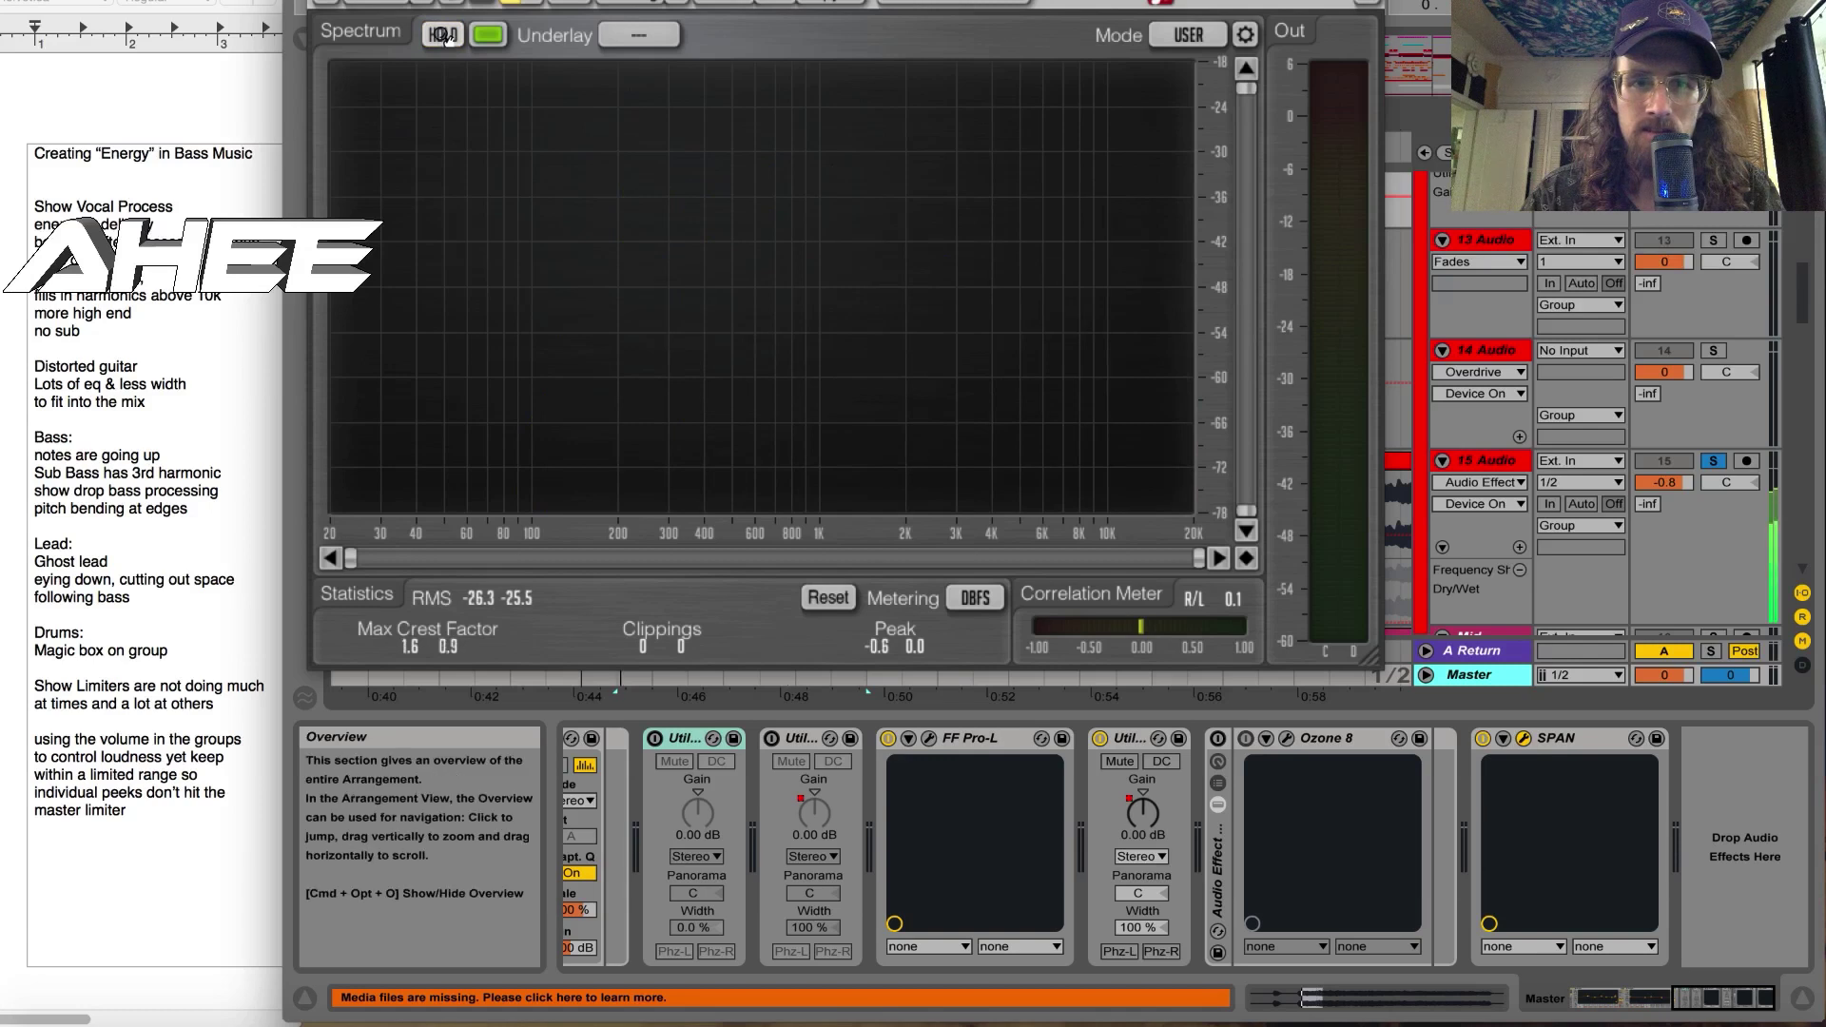
Step: Play the bass on 15 Audio, hold its spectrum in SPAN to examine the harmonics, and hide the plug-in window
key("space")
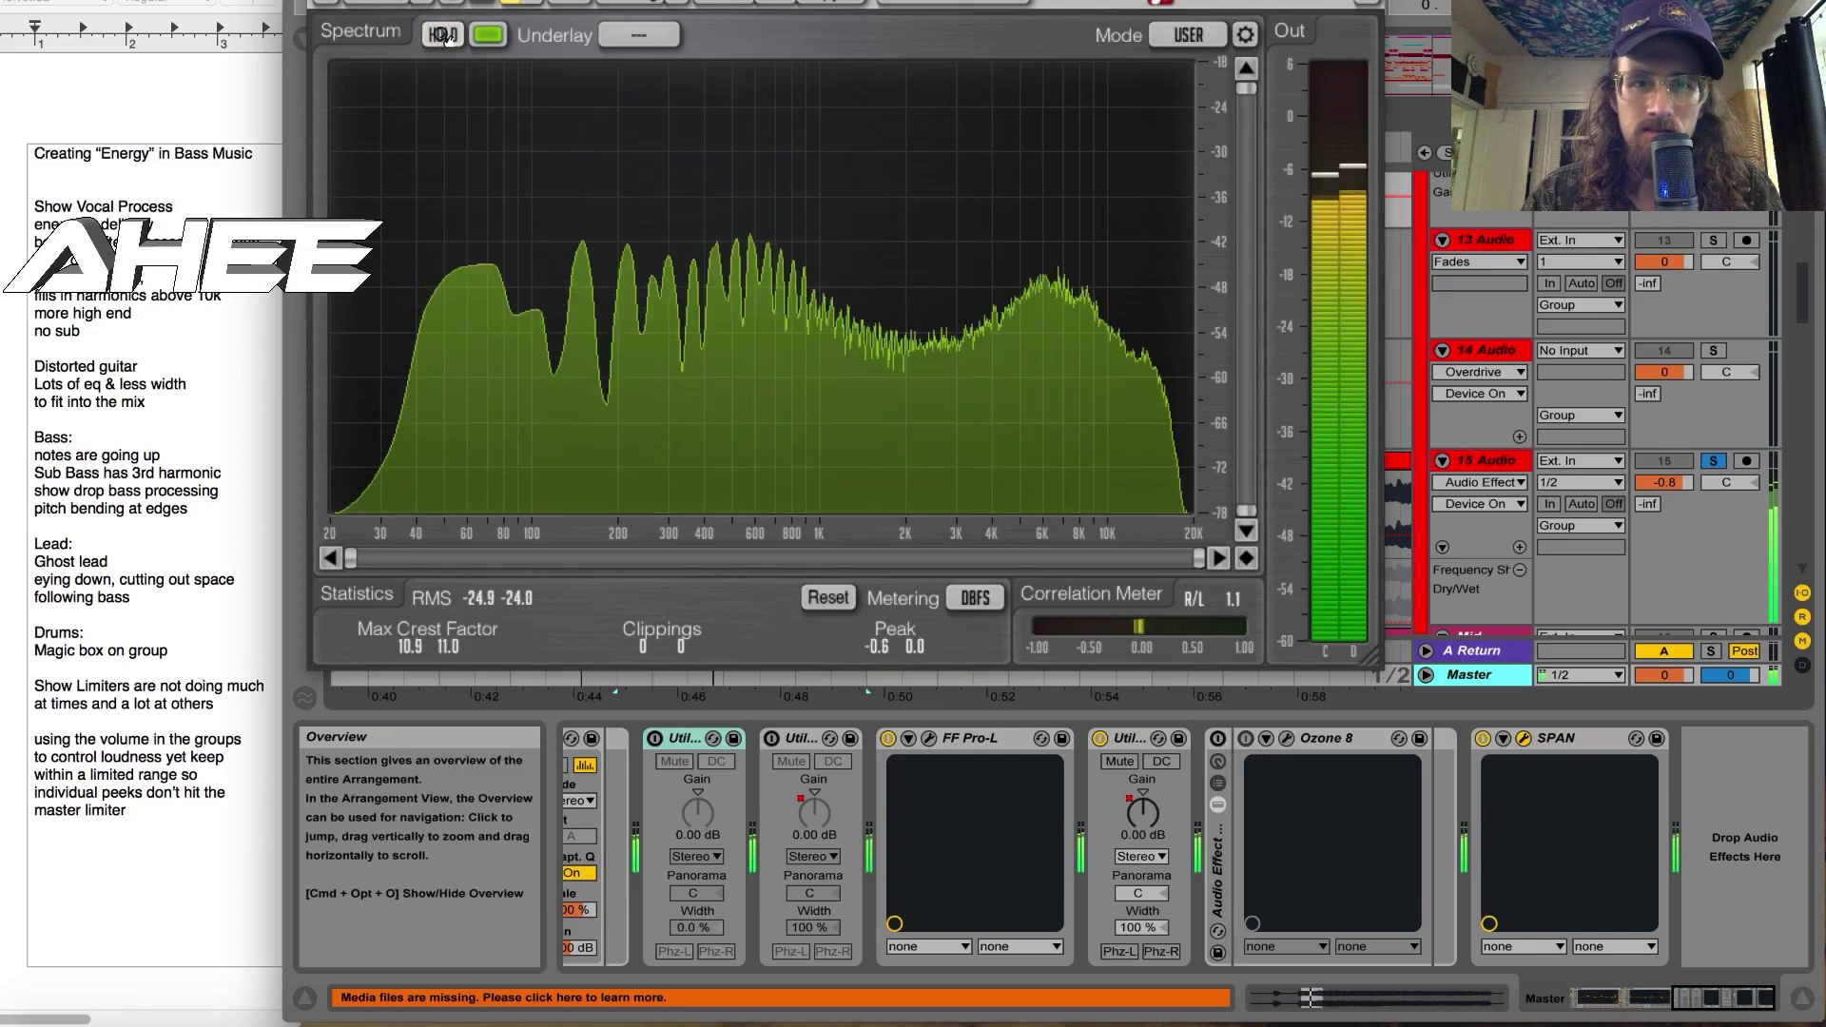
left_click(443, 36)
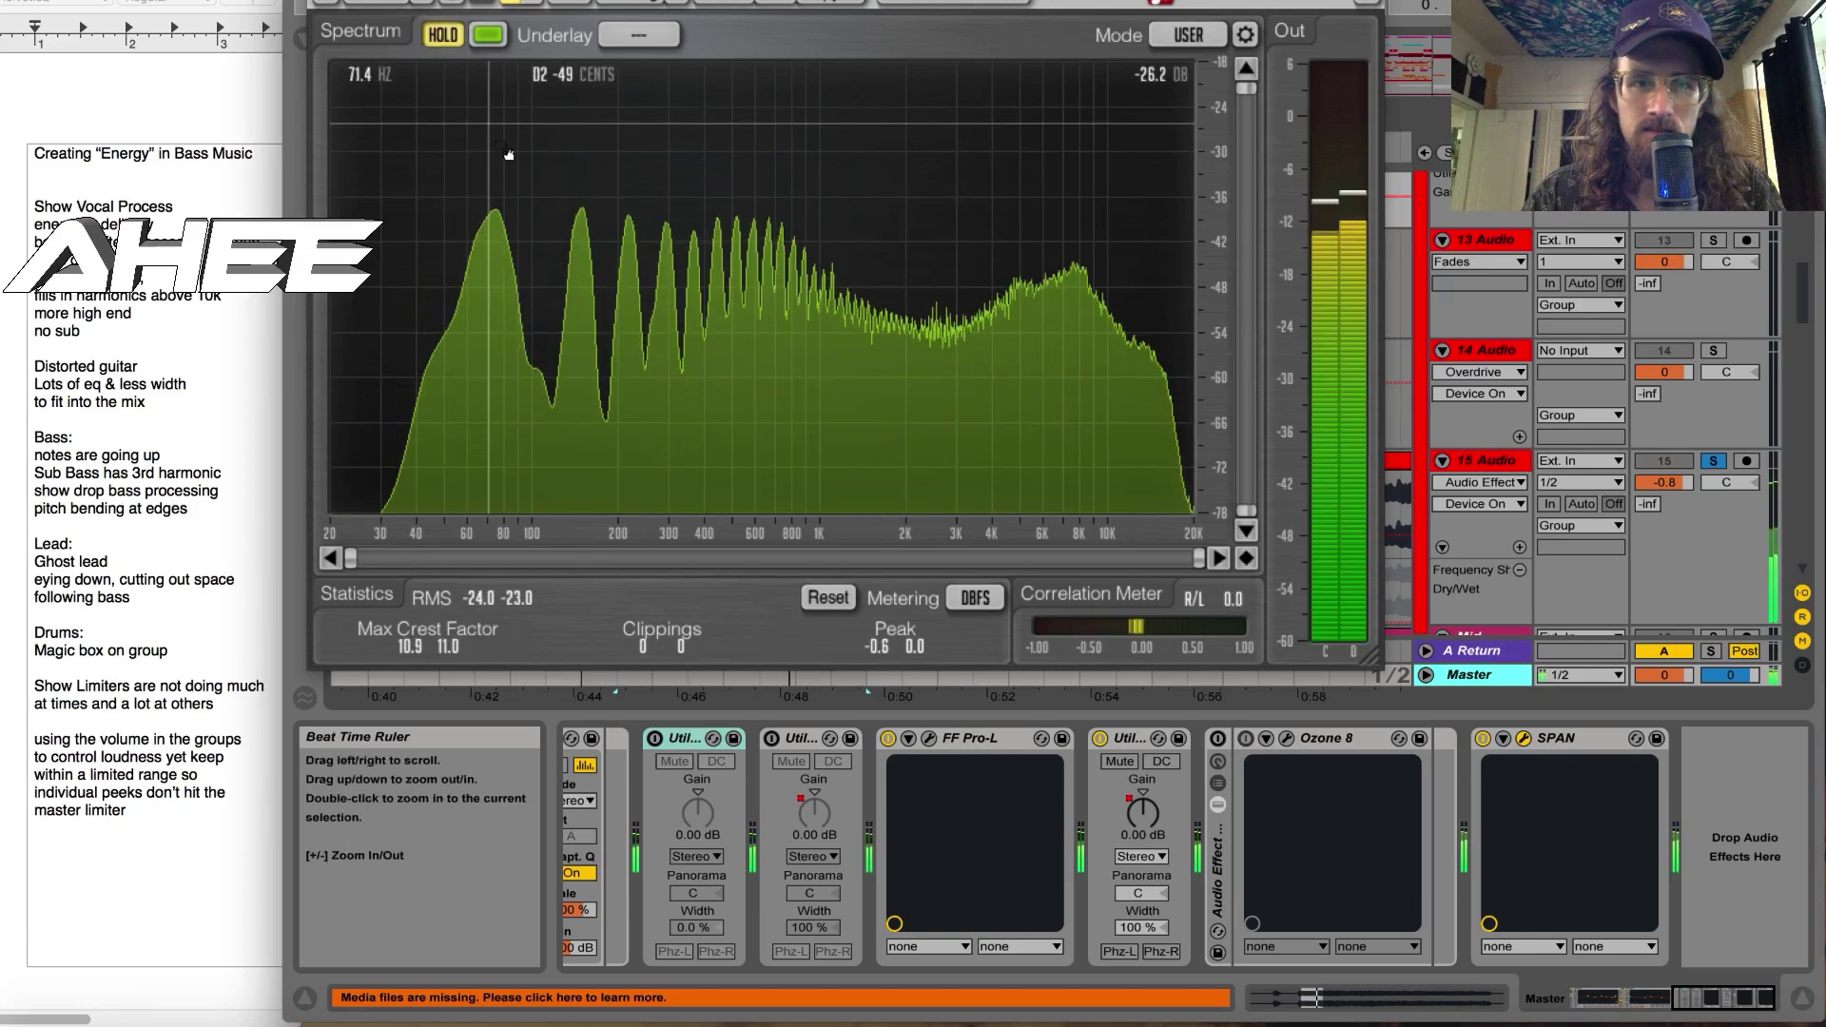
key("space")
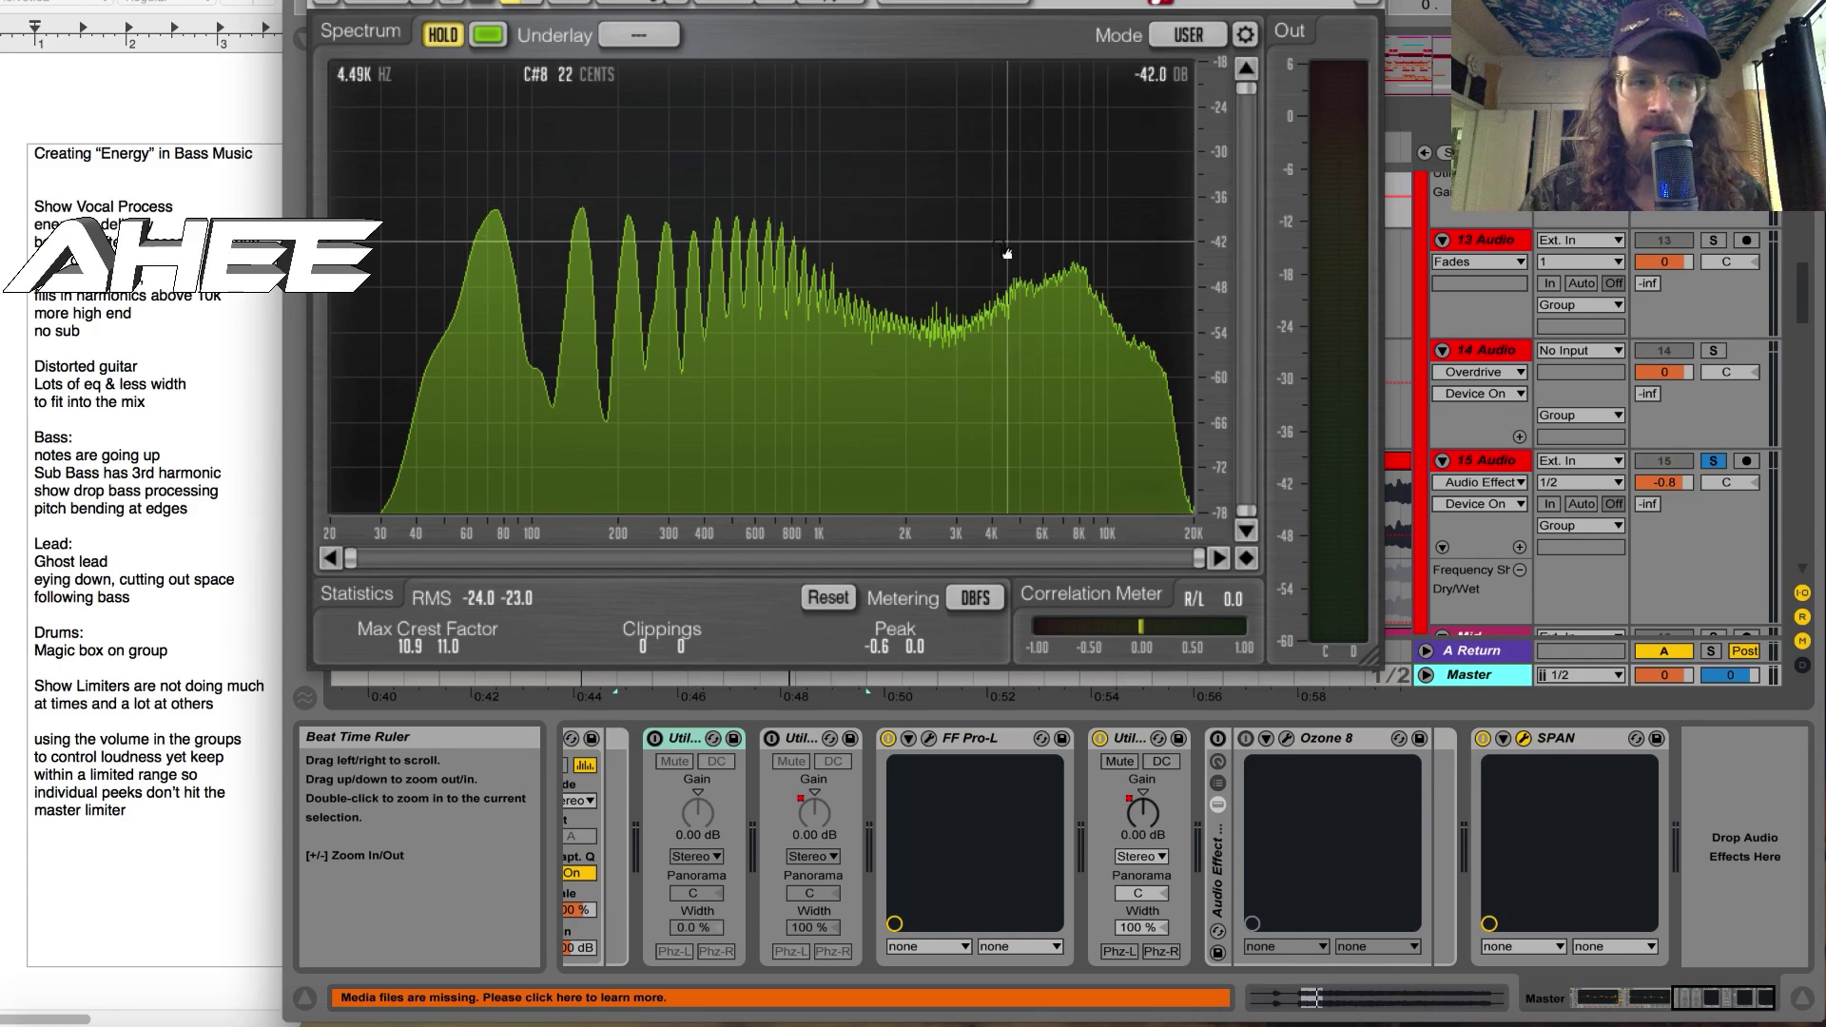
key("space")
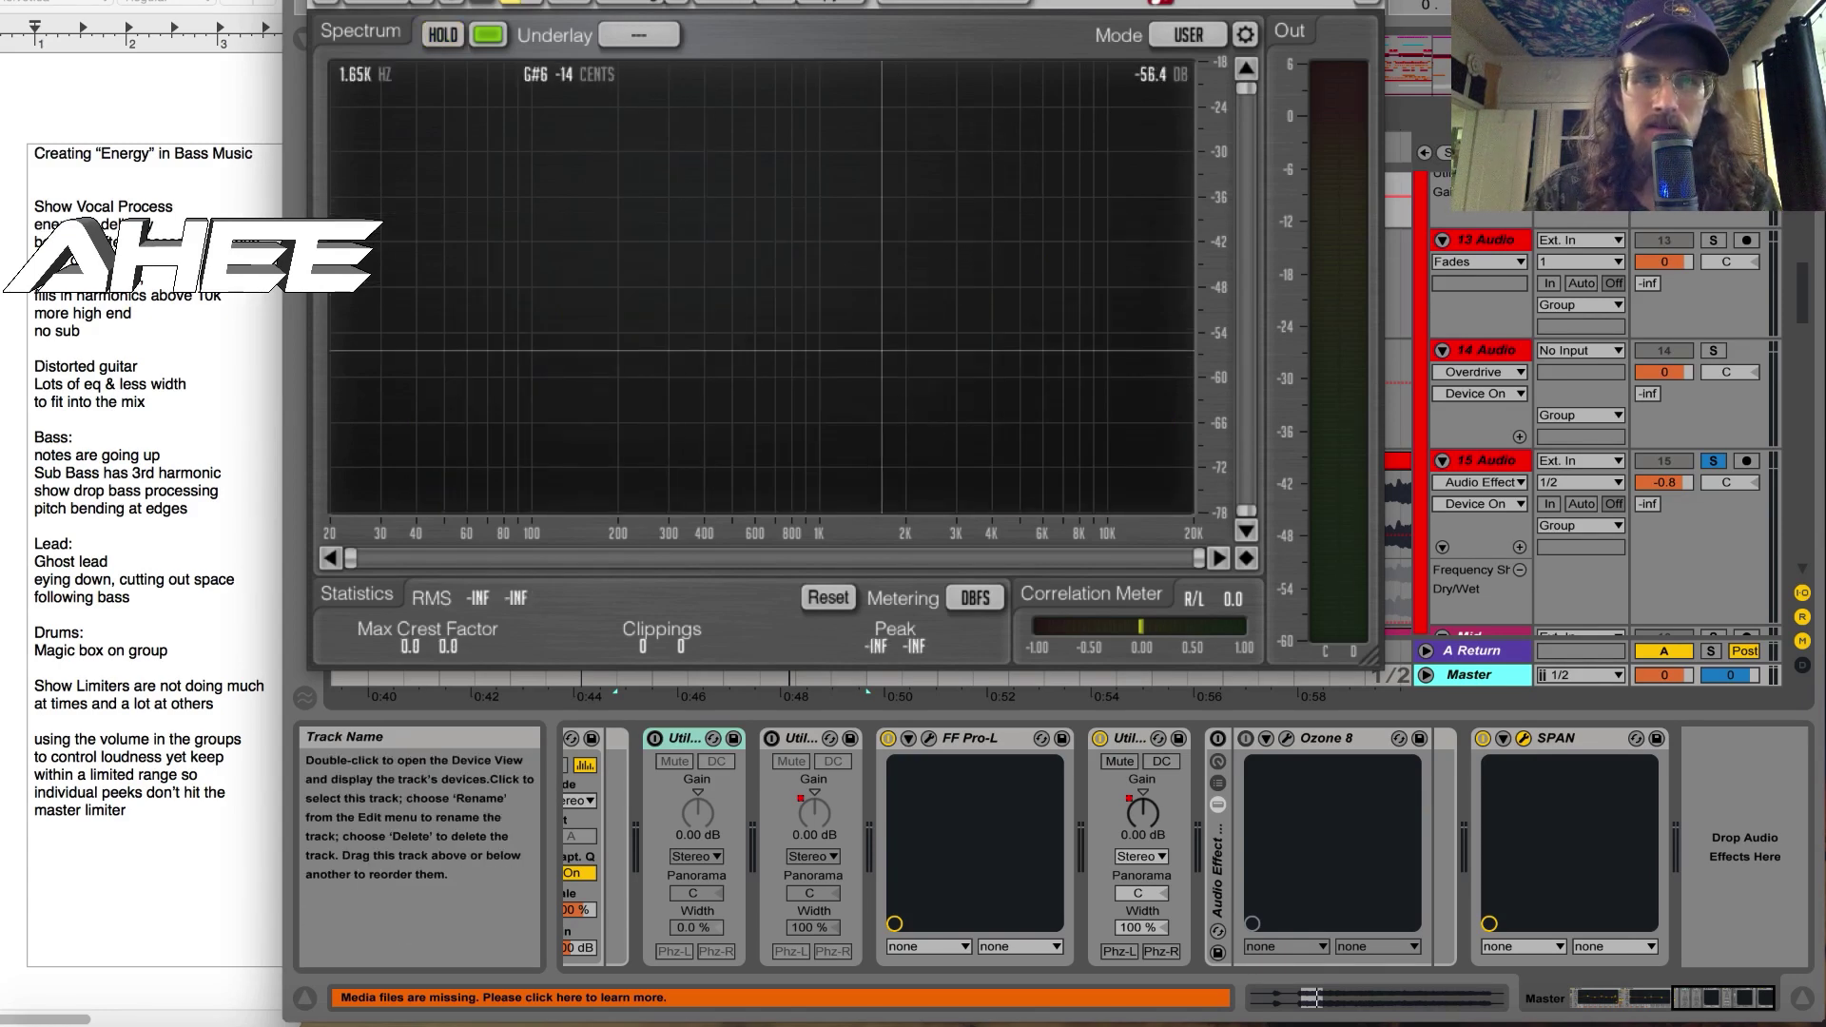
key("super+alt+p")
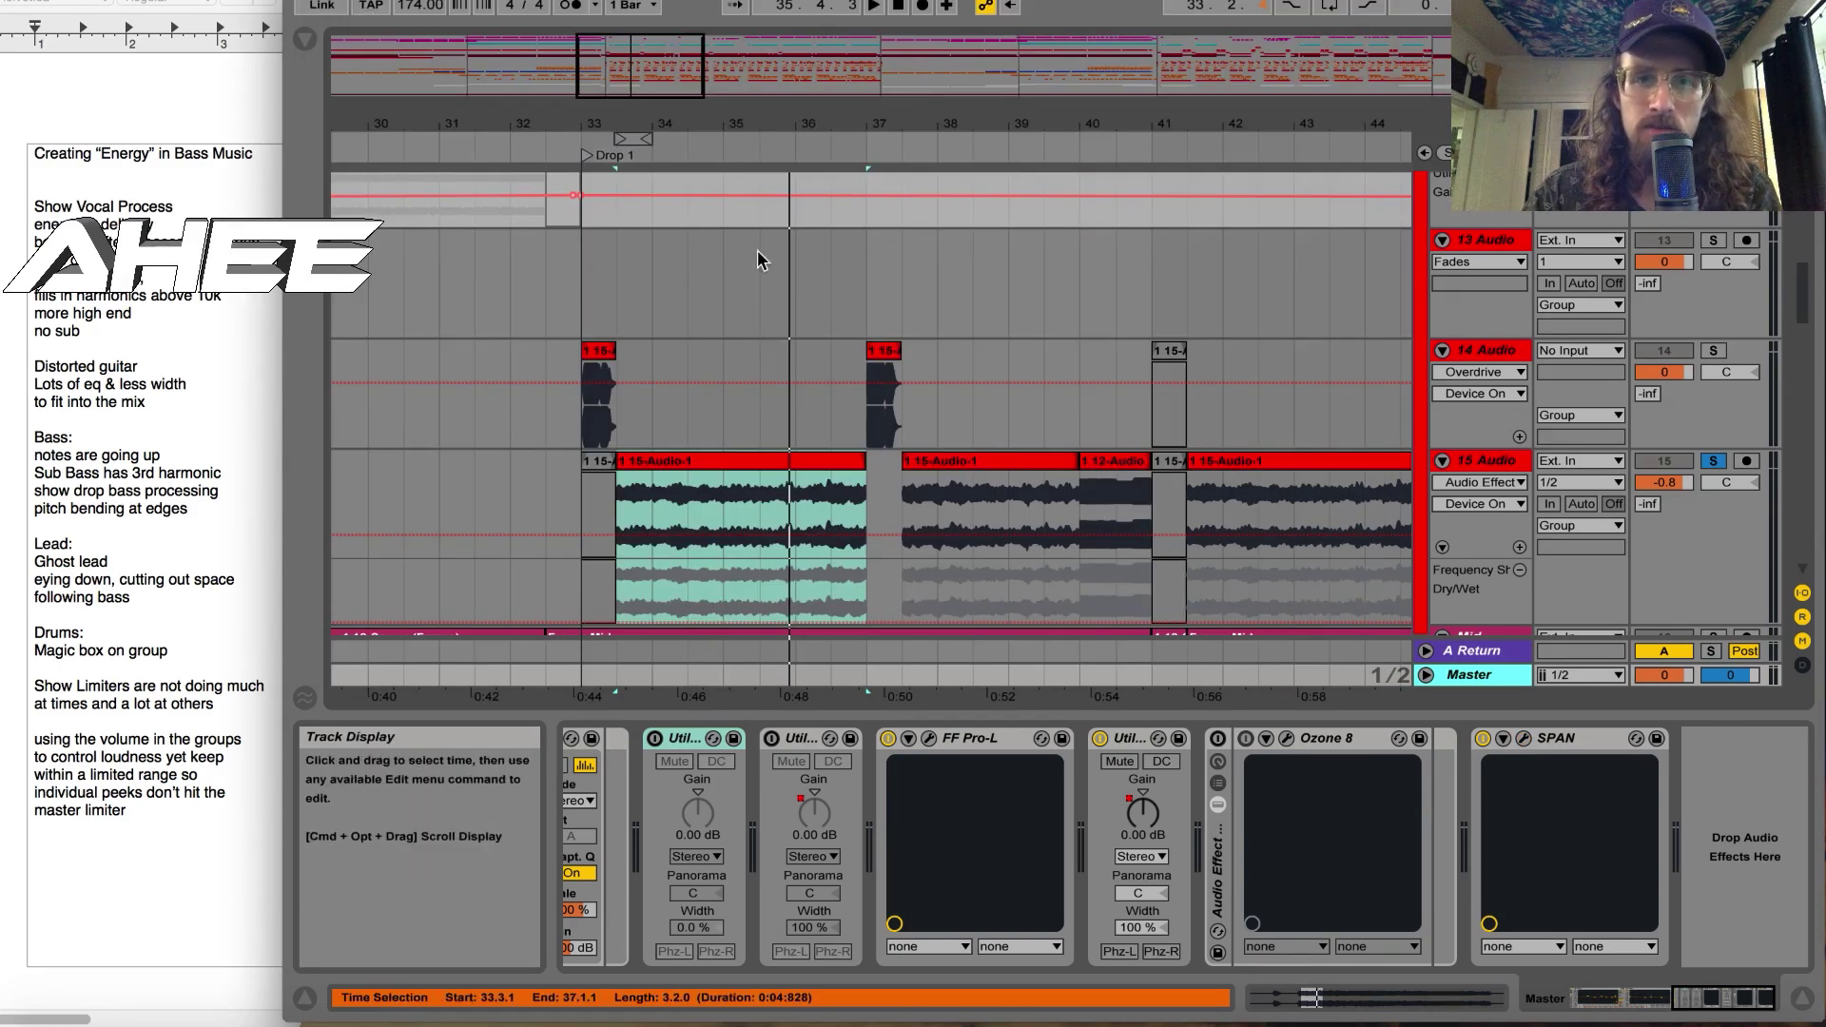
Step: Solo the Sub track, play it from 33.3.1, and view the Utility and EQ Eight in its device chain
key("Down")
key("Down")
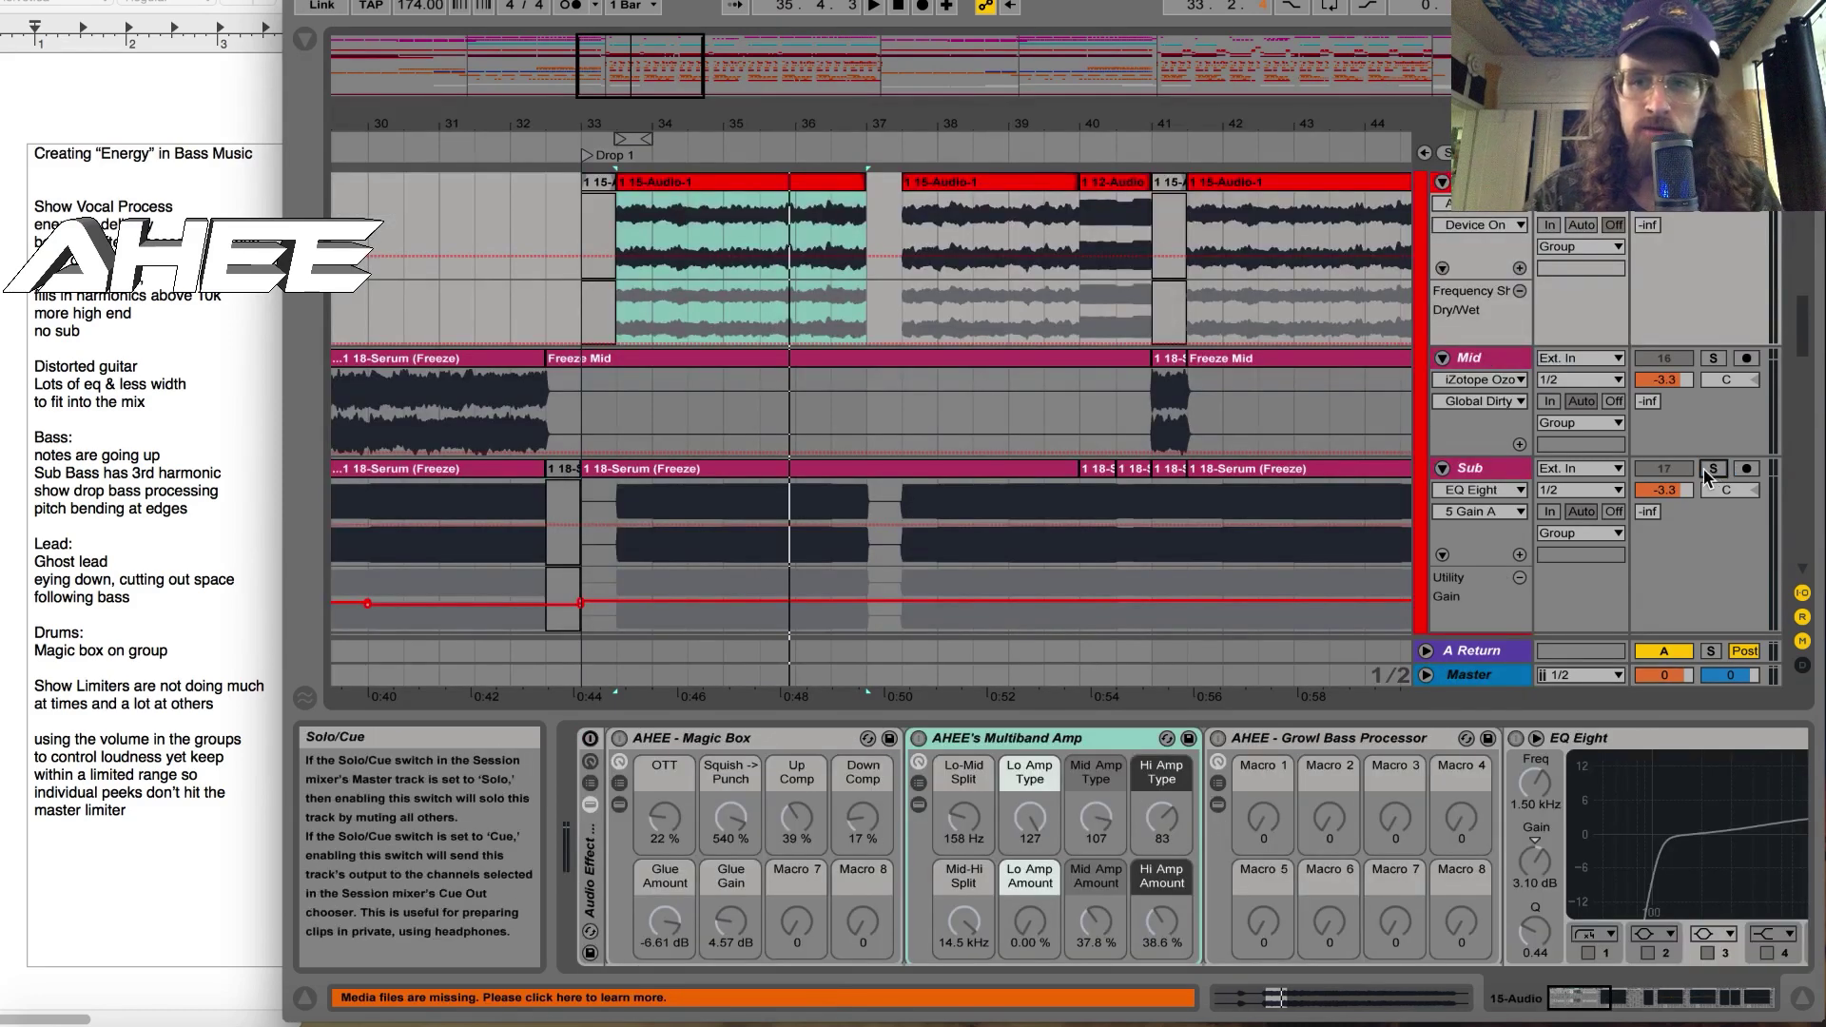
left_click(640, 532)
left_click(617, 530)
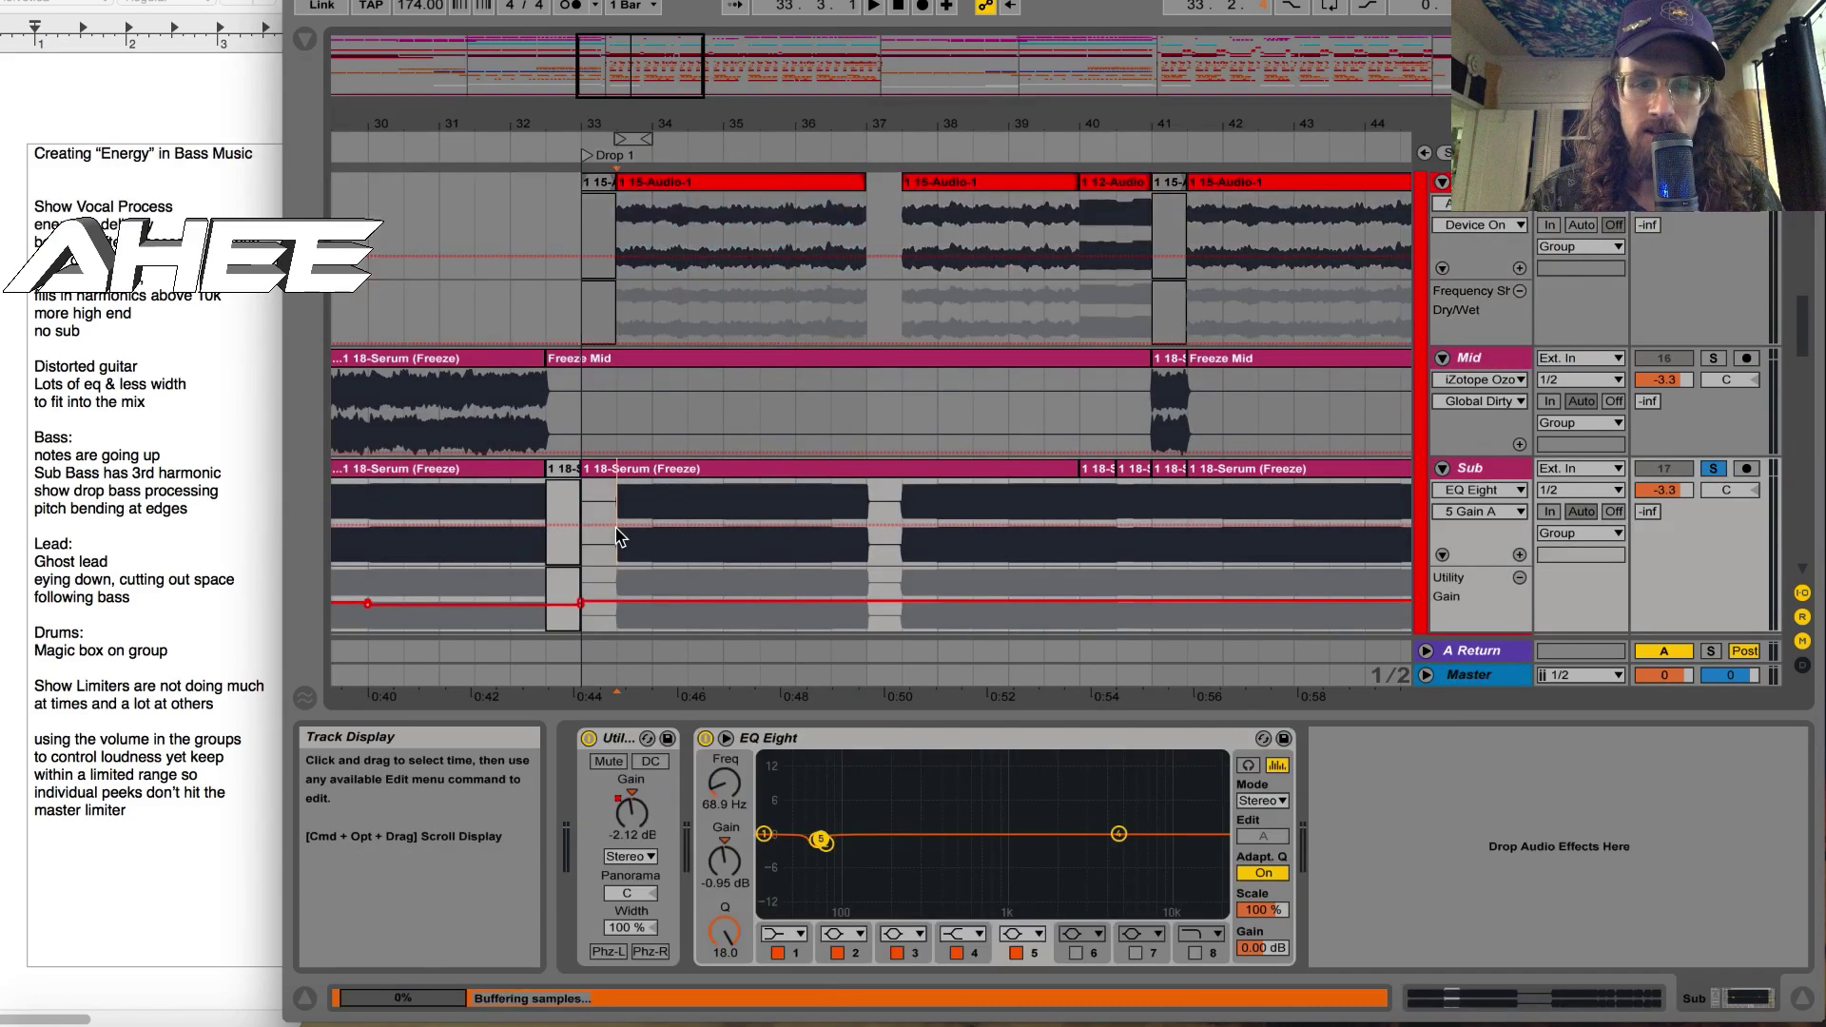
key("space")
left_click(1462, 681)
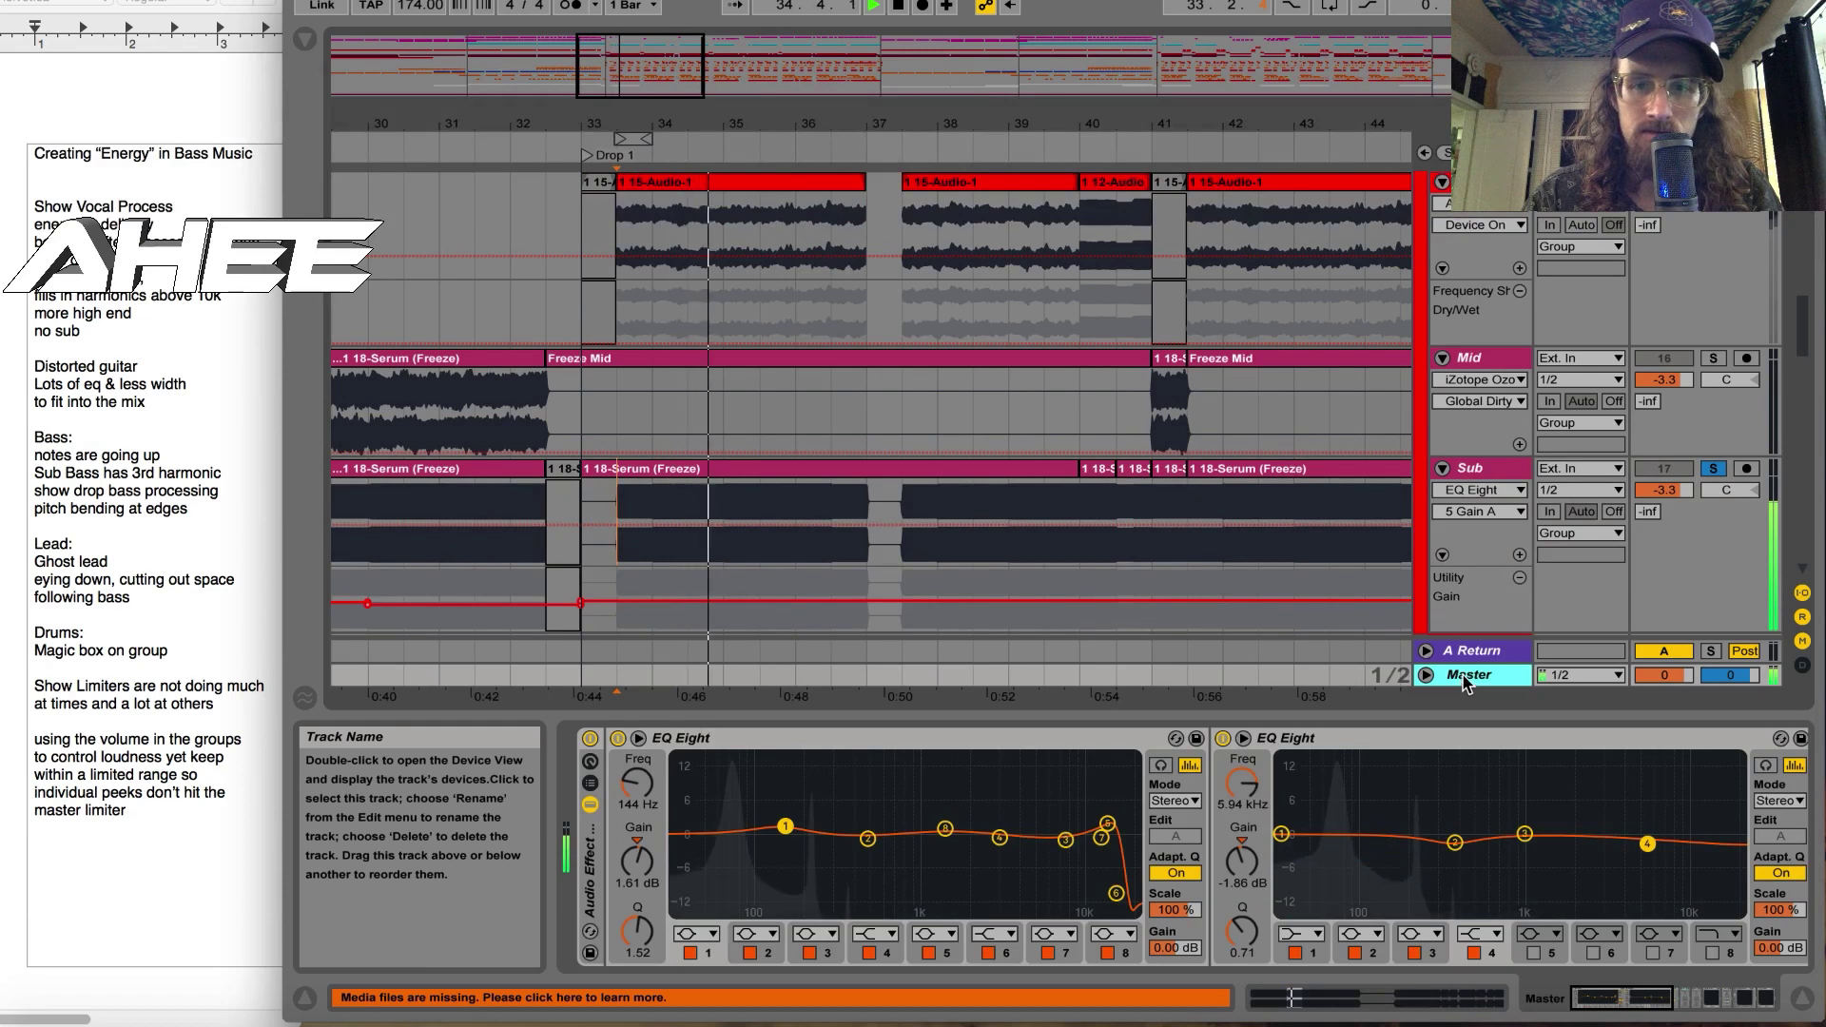
left_click(1466, 469)
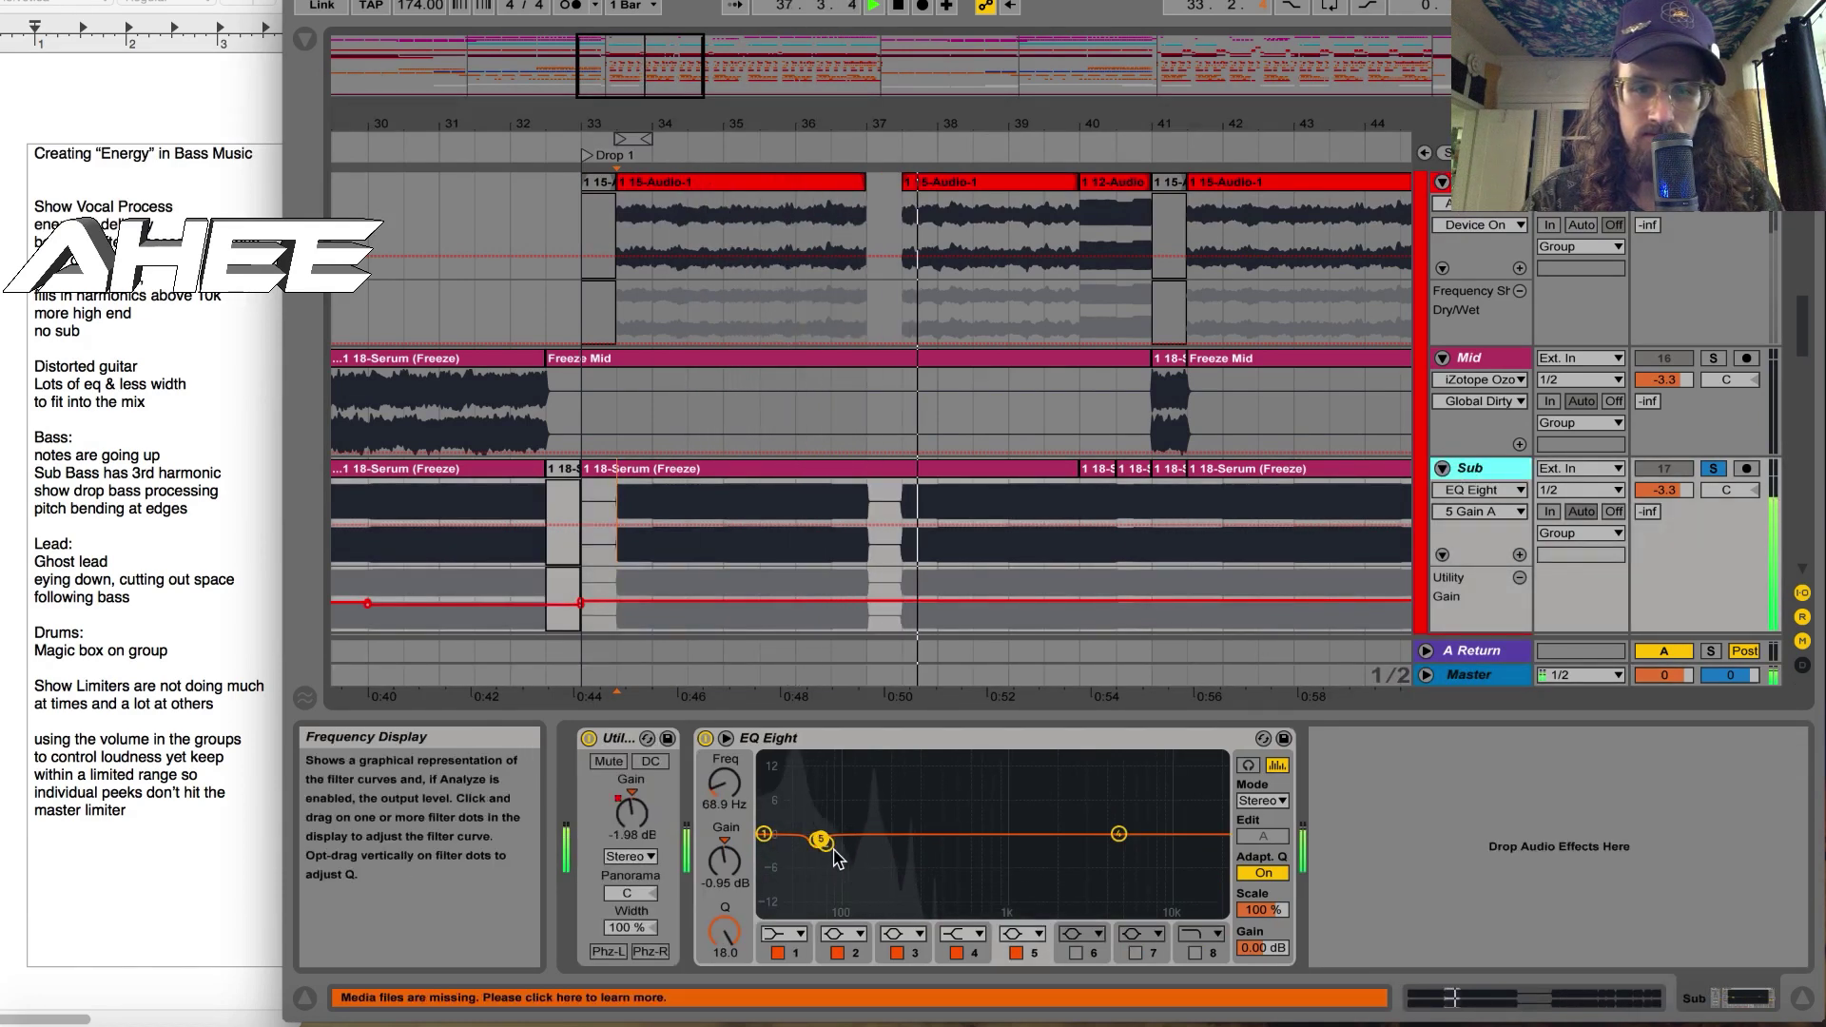
Step: Open SPAN on the Master track and play the soloed Sub track to view its spectrum
key("space")
left_click(1470, 675)
scroll(1624, 877, "down", 5)
left_click(1523, 738)
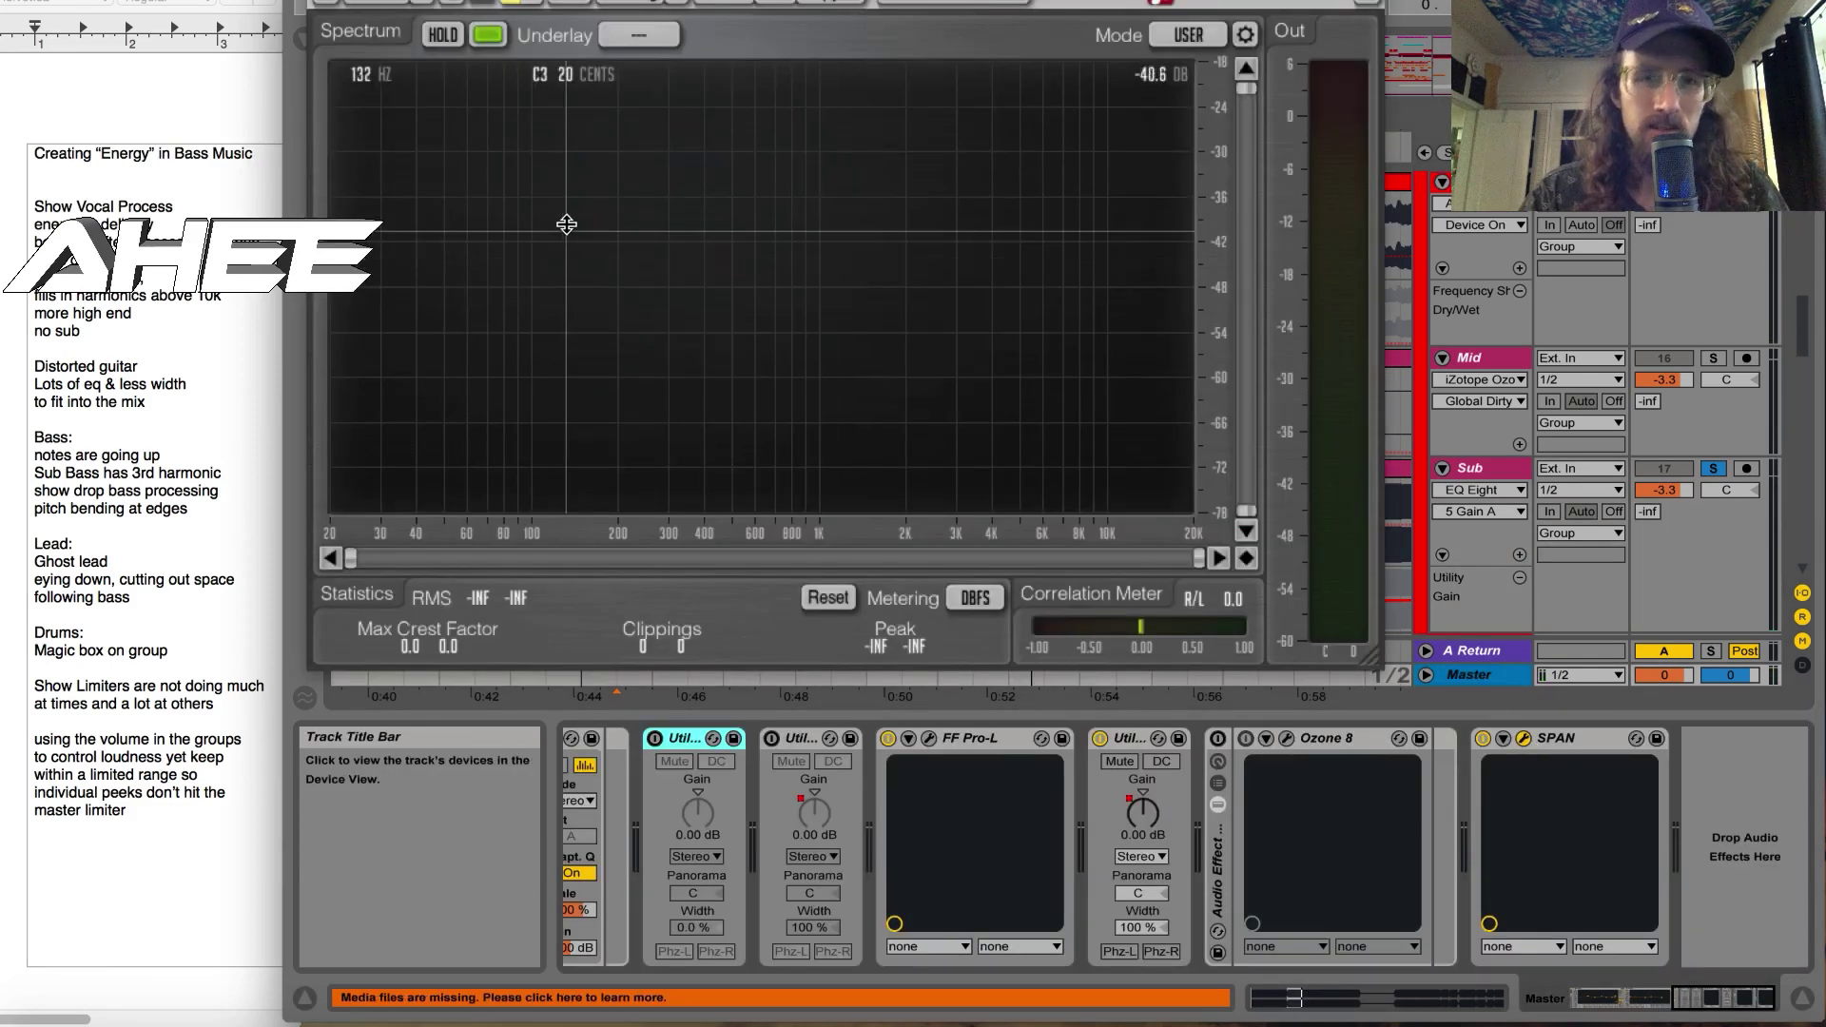
key("space")
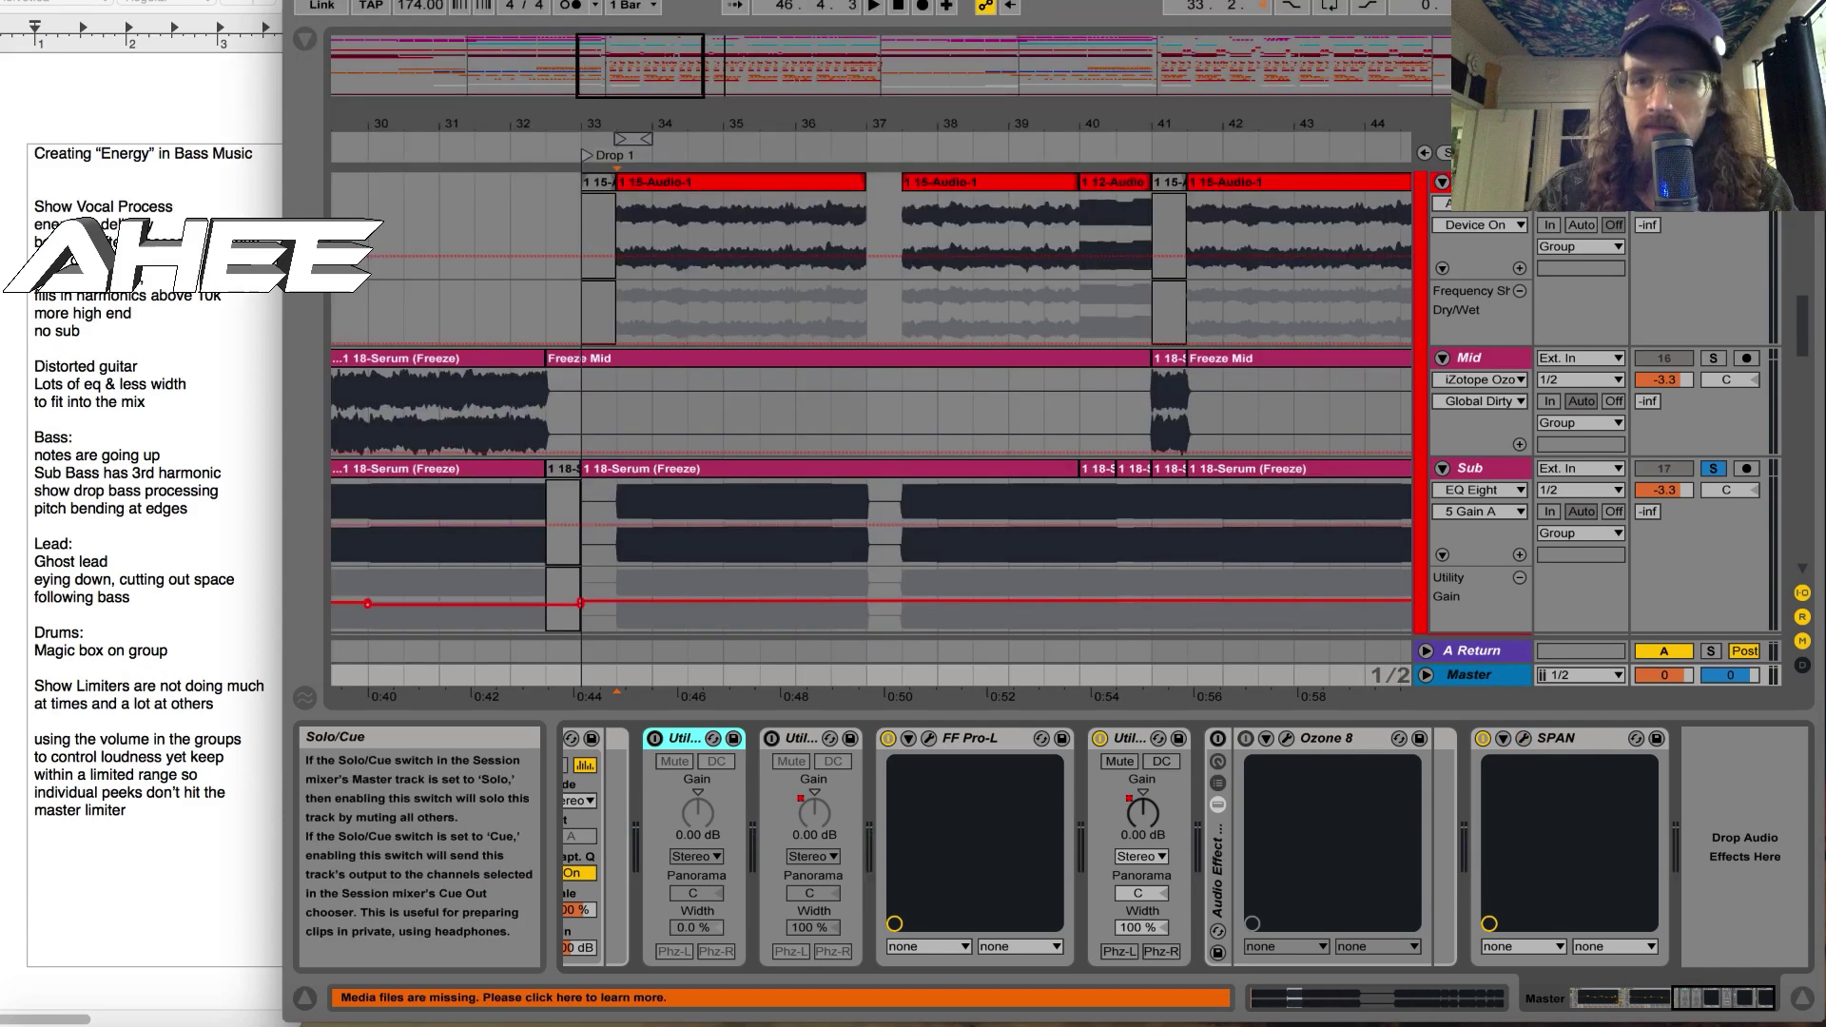
Step: Show the last EQ Eight in the 15 Audio device chain and open SPAN on the Master track
left_click(1484, 181)
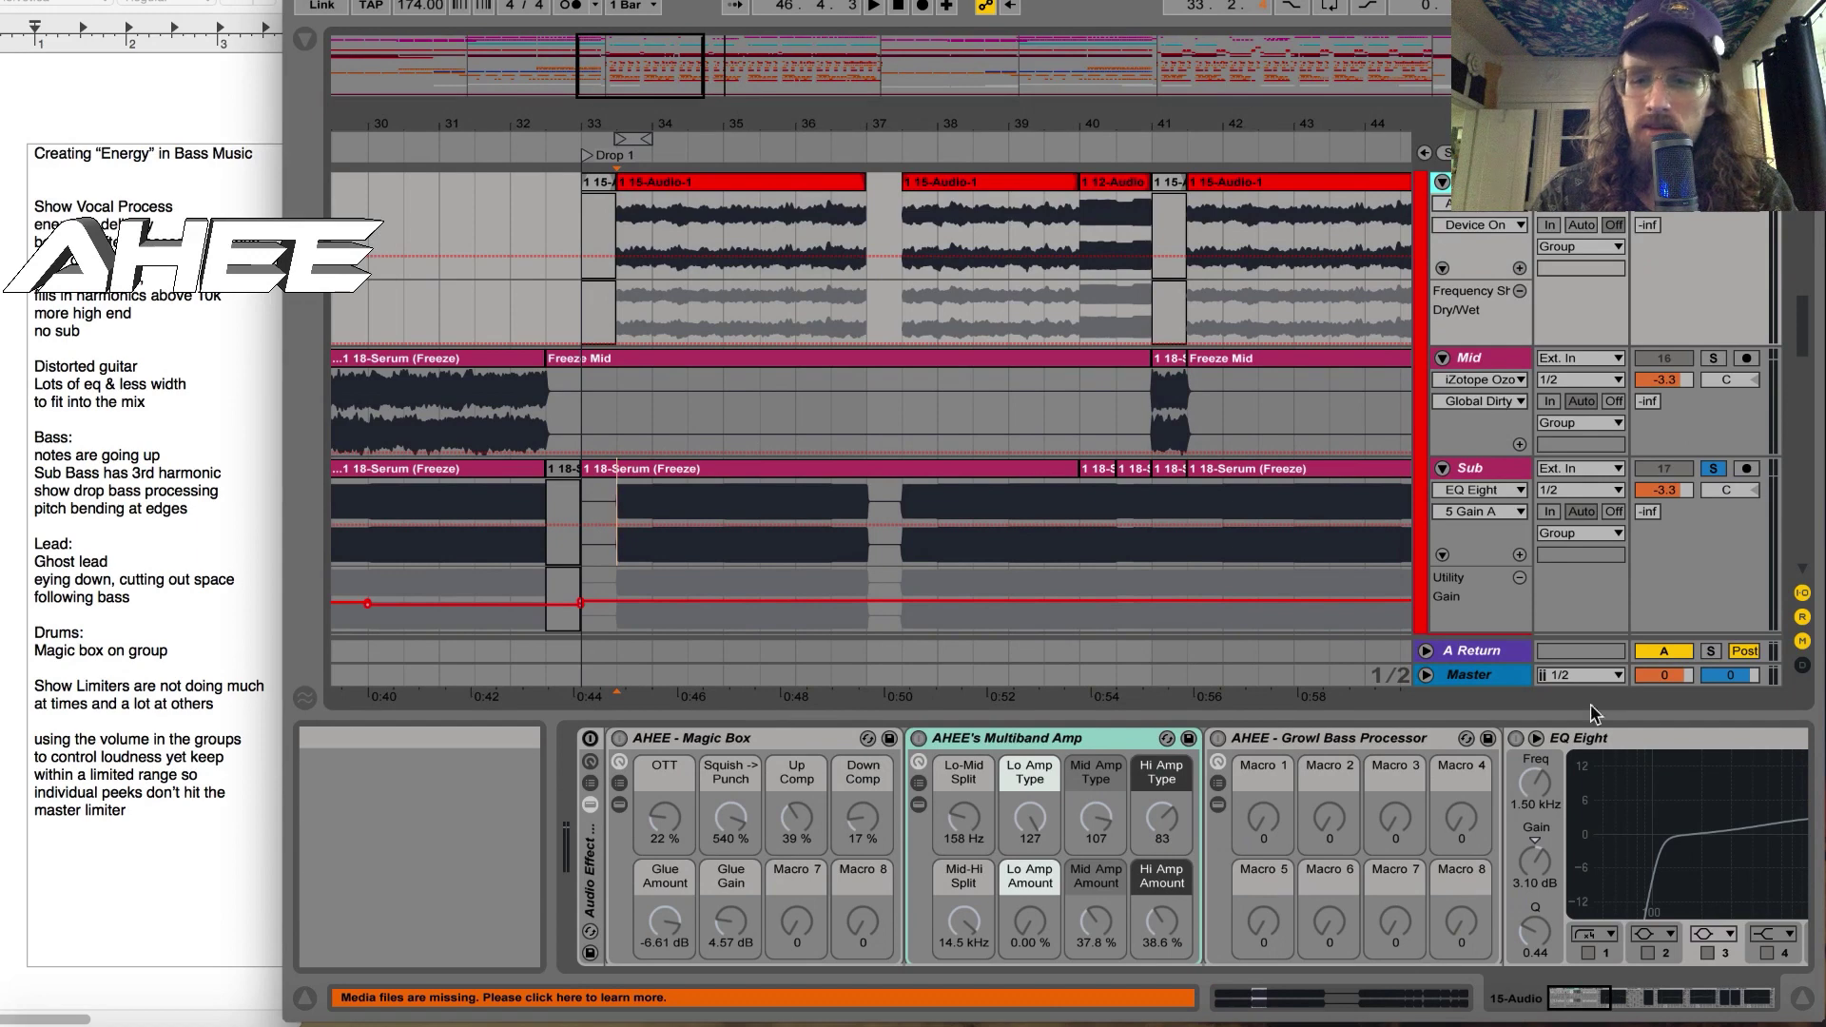
left_click_drag(1579, 997, 1807, 997)
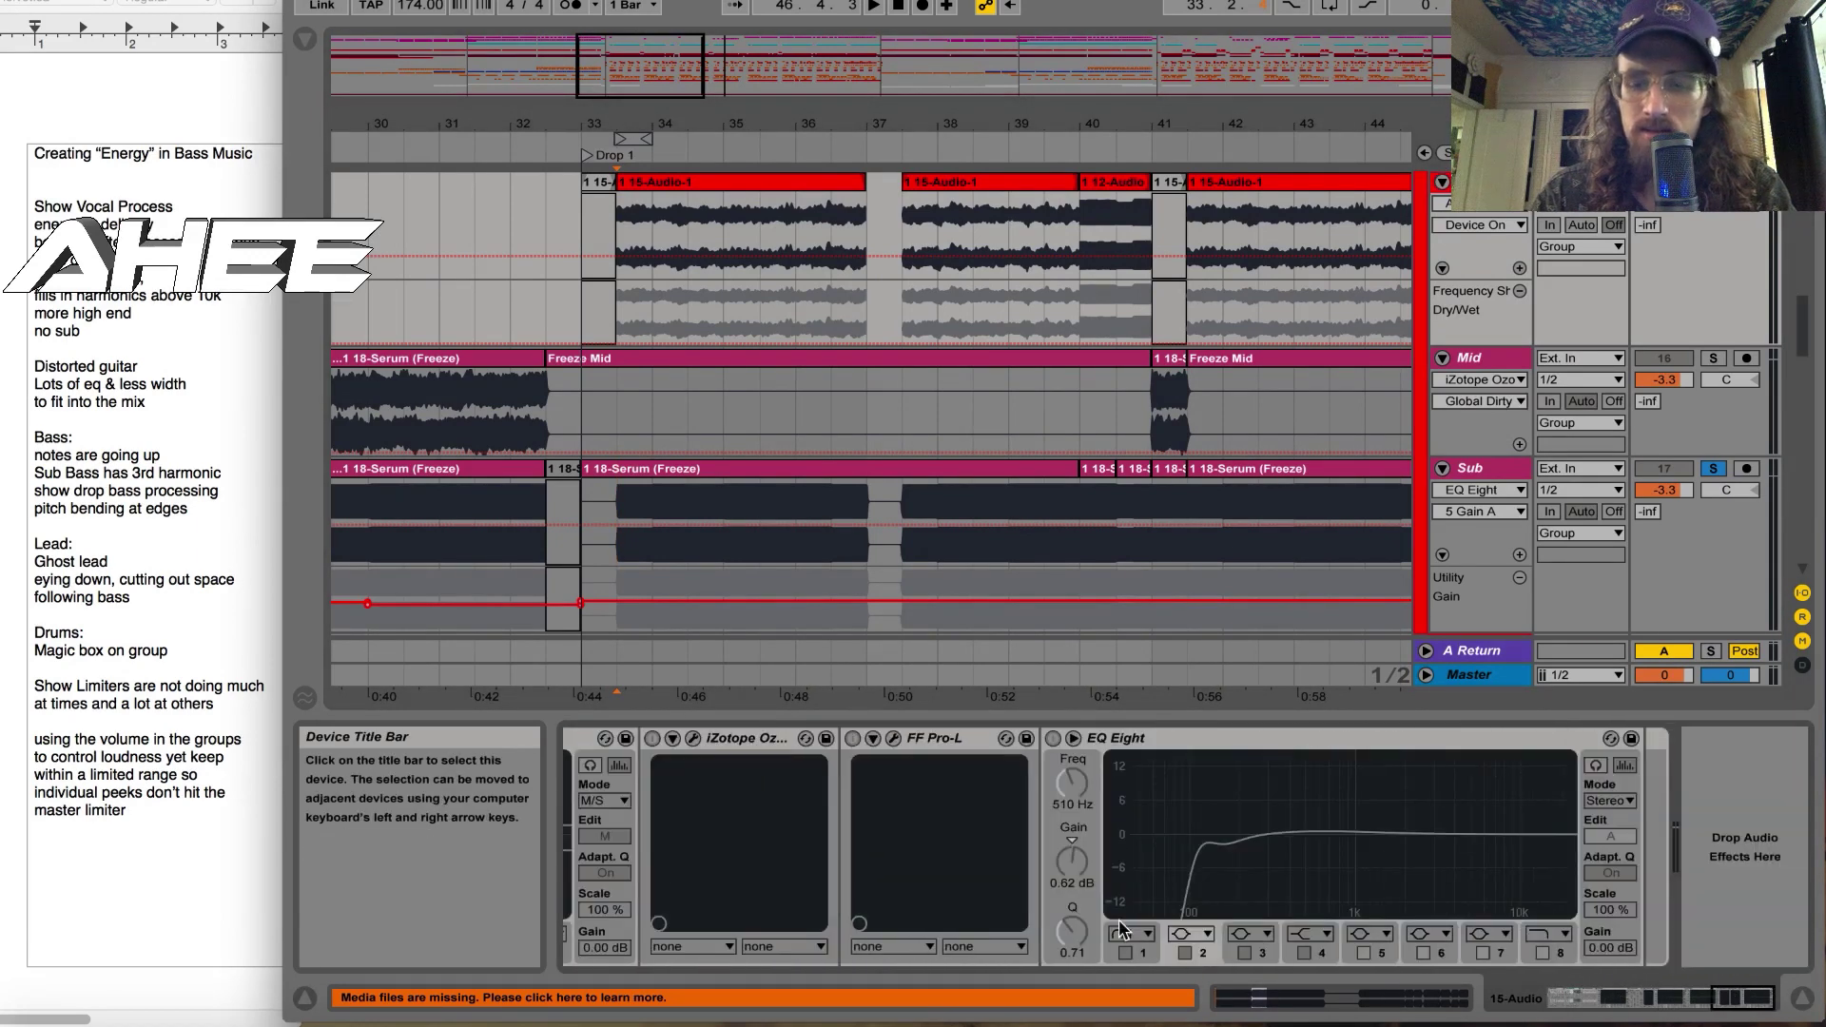
left_click(1470, 675)
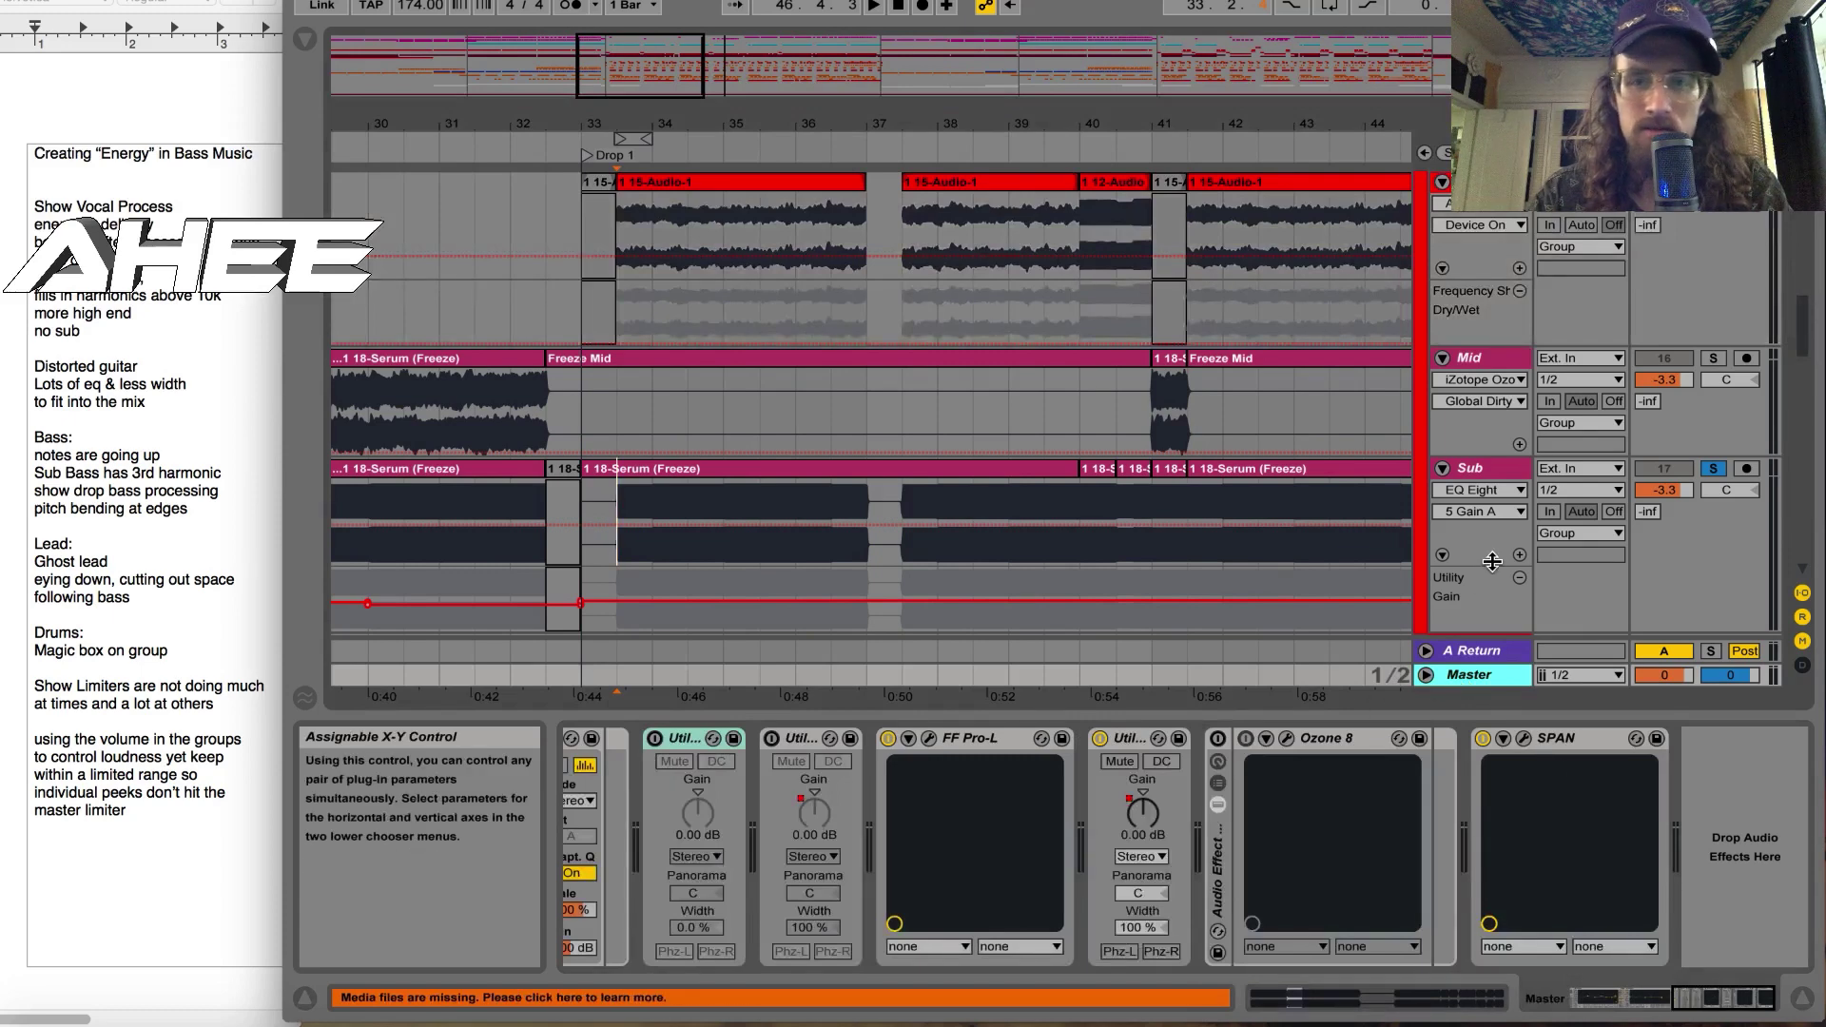
left_click(1523, 738)
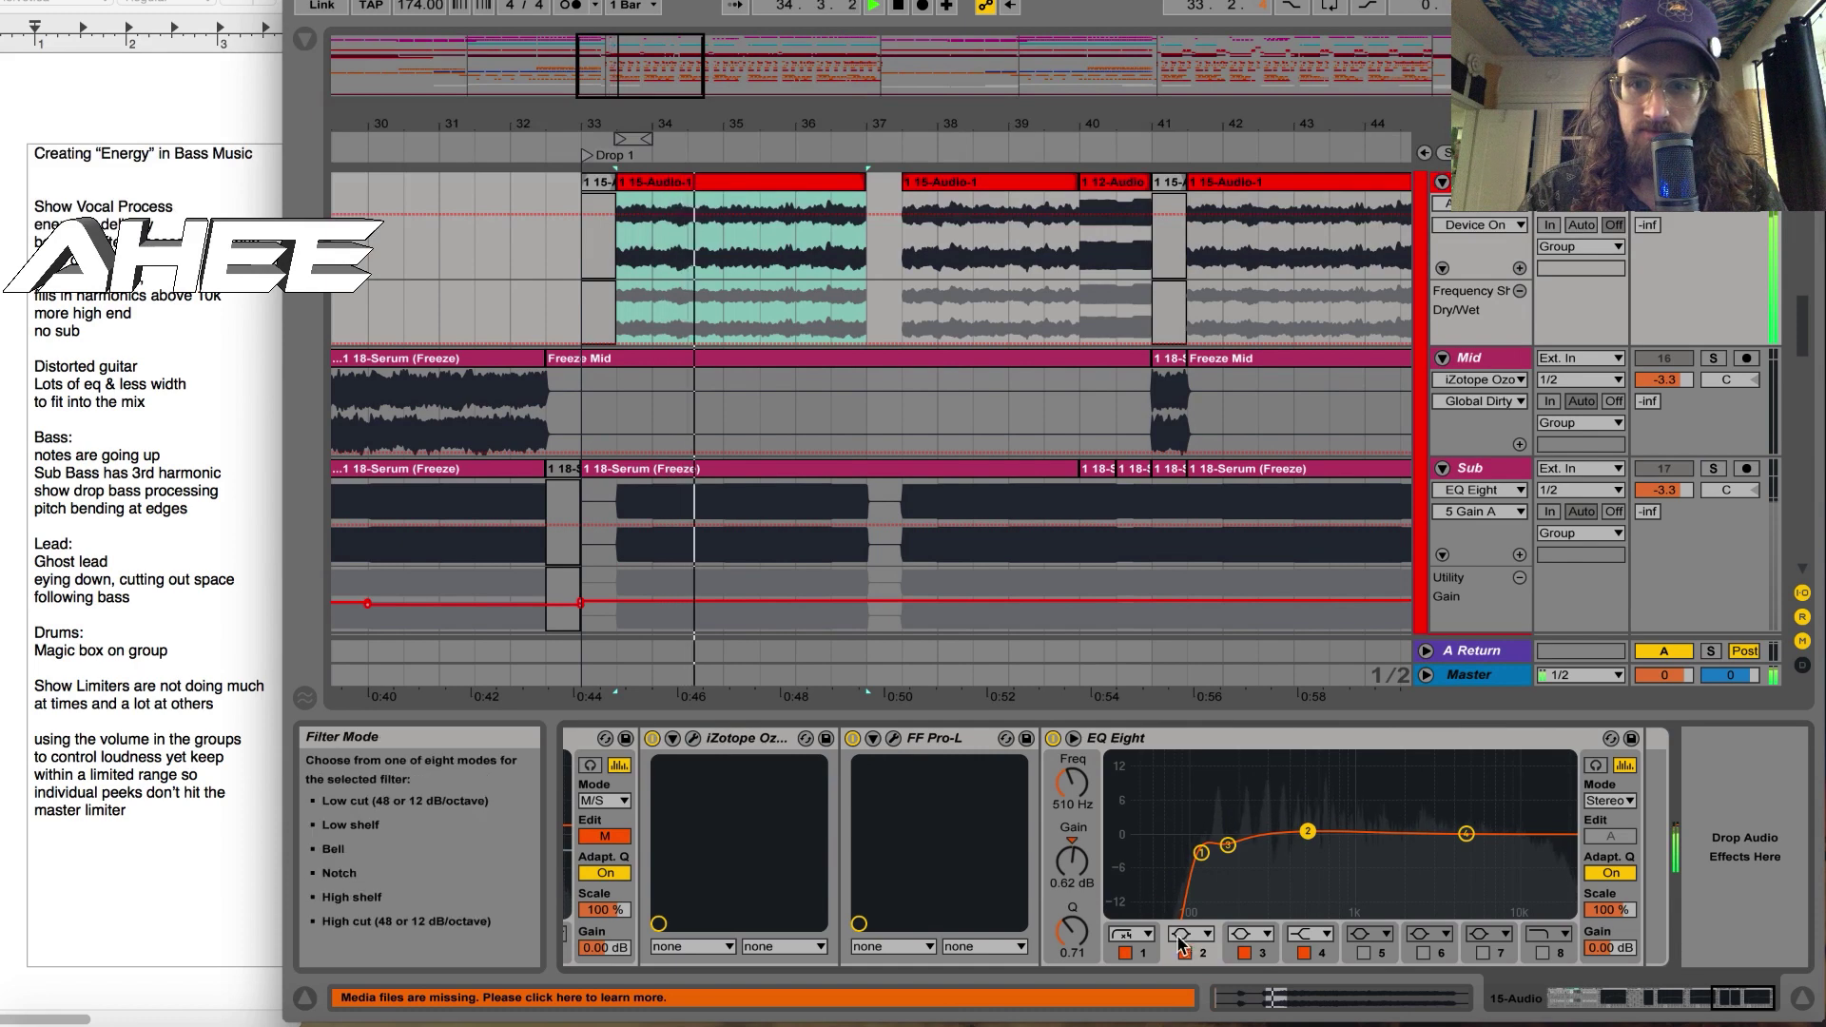
Step: Turn off filter 1, the low cut, in the last EQ Eight on 15 Audio and hold the bass spectrum in SPAN
left_click(1186, 954)
left_click(1183, 953)
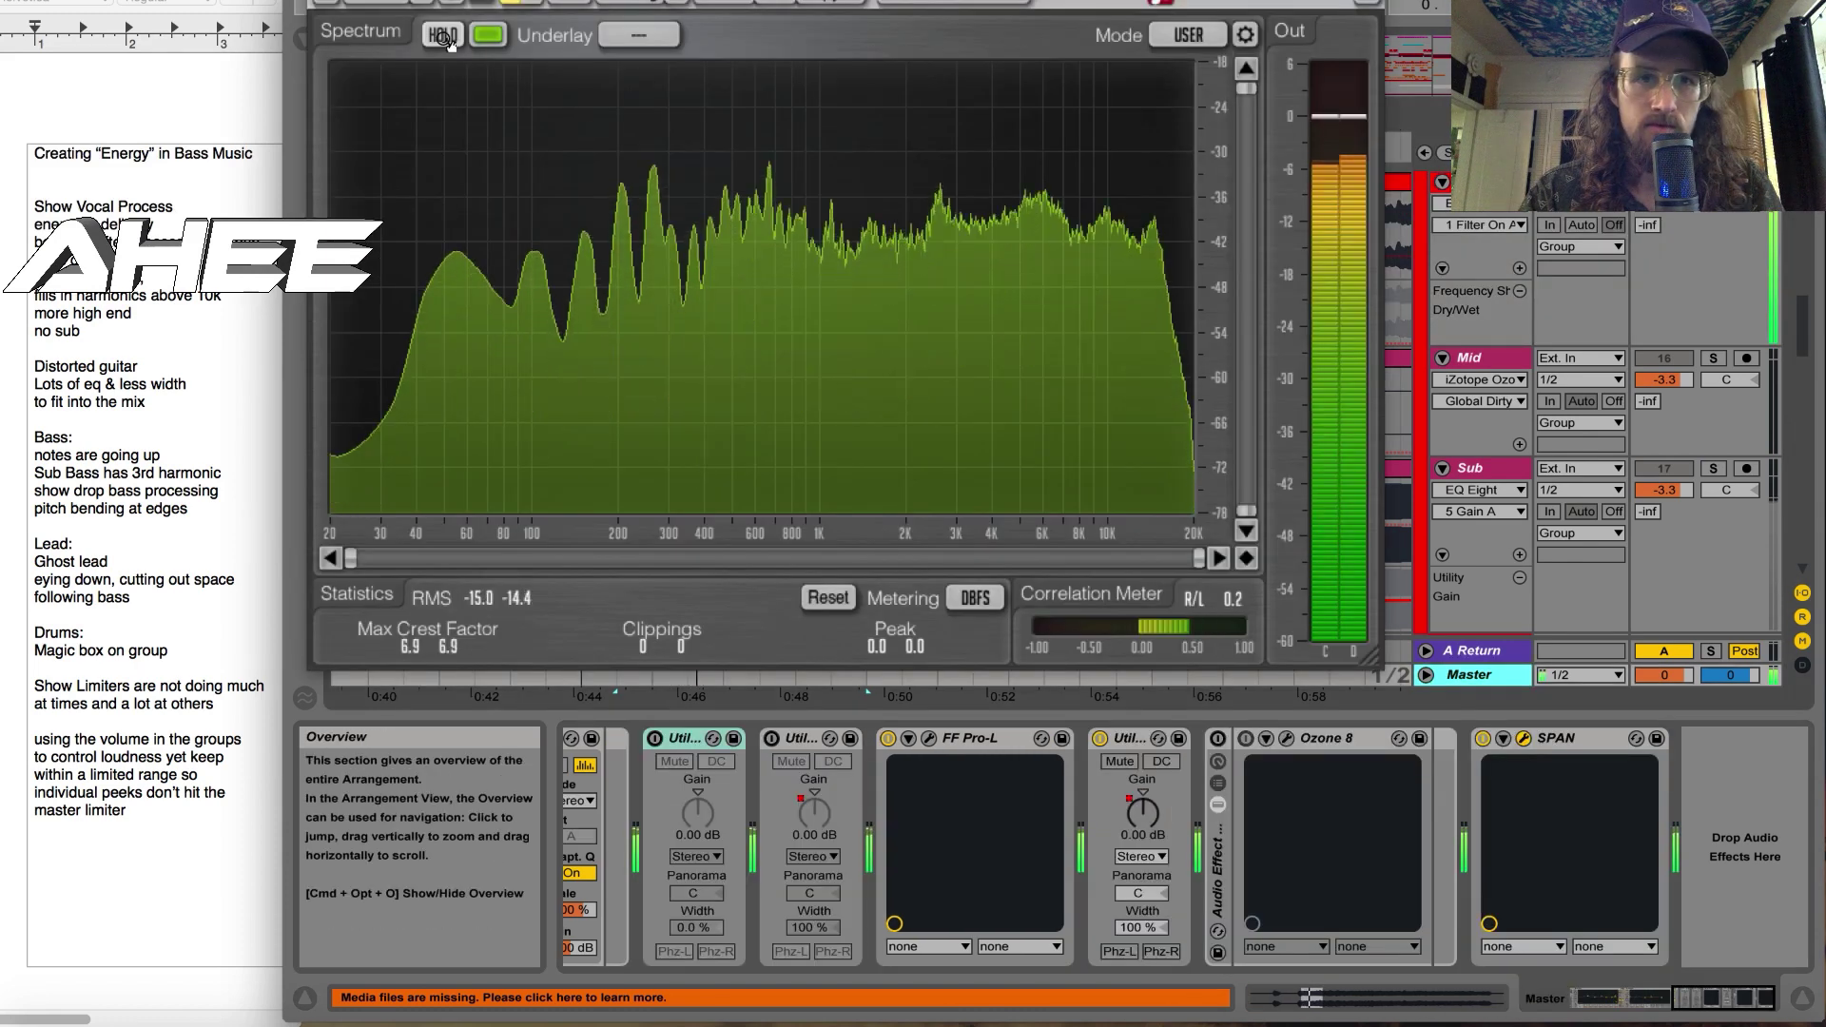
left_click(443, 36)
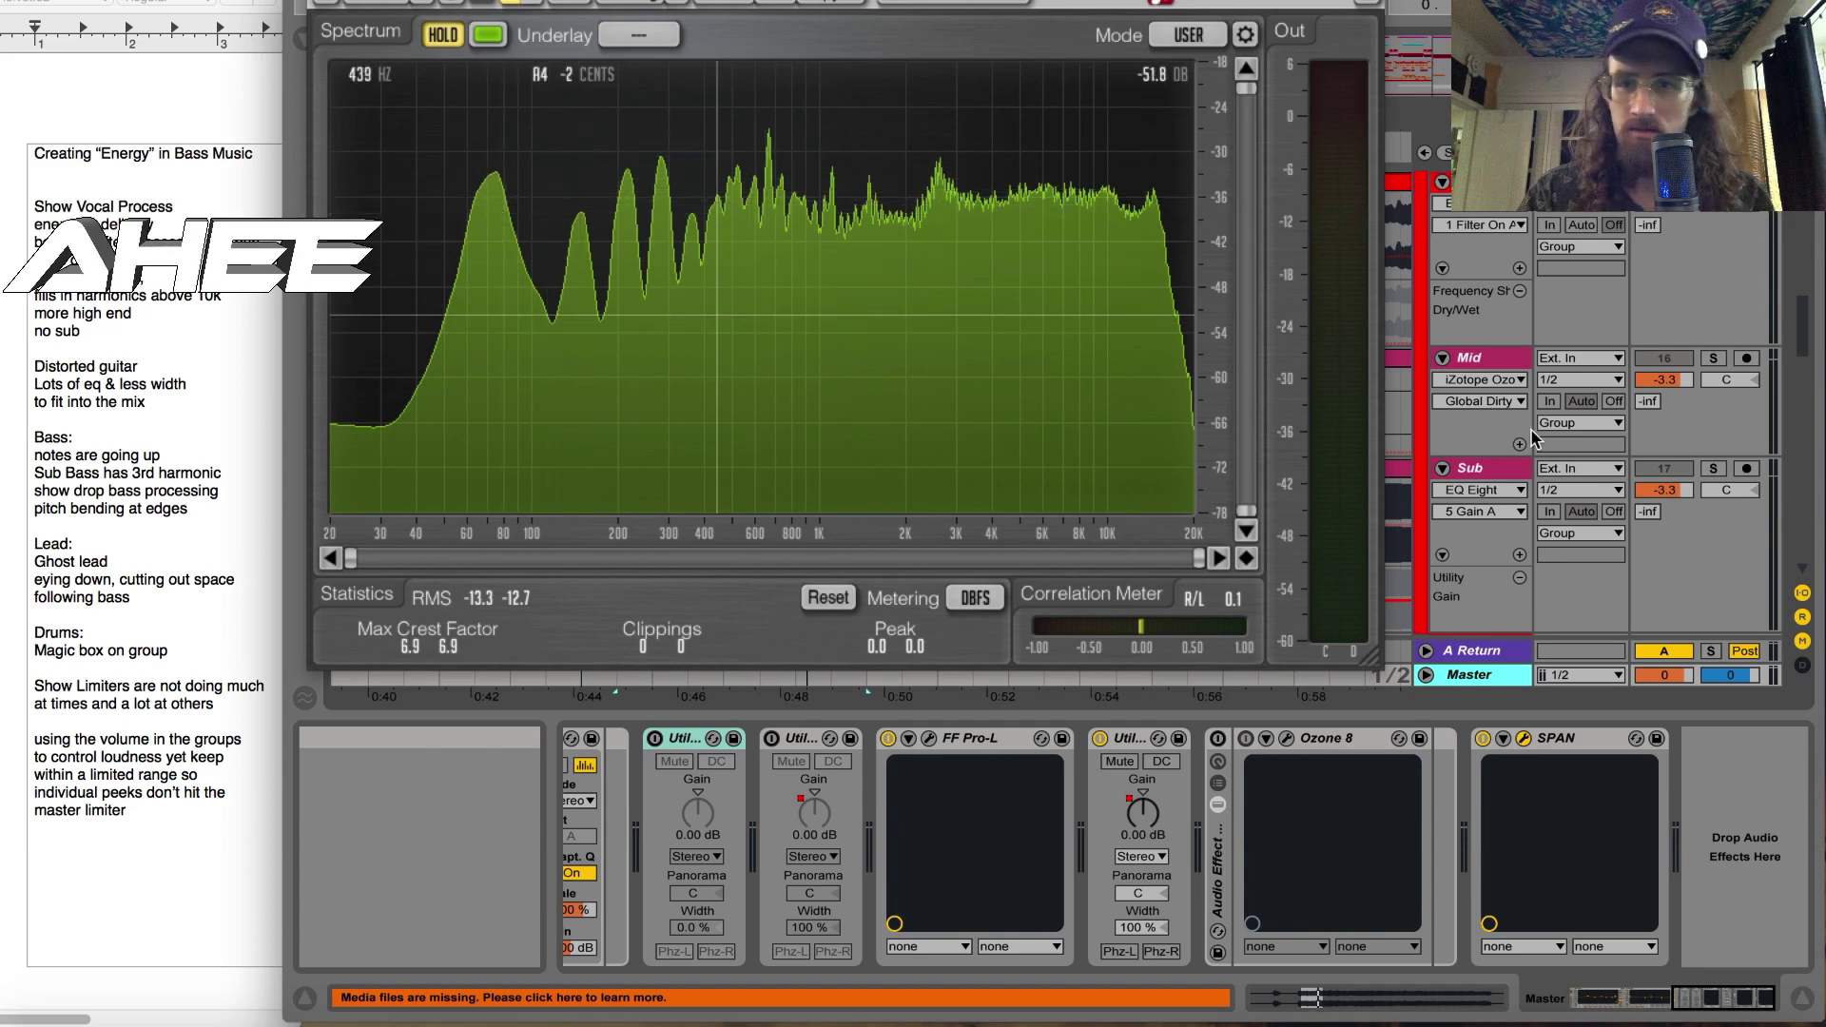
Step: Turn filter 1 back on in the last EQ Eight on 15 Audio and return to the Master track
left_click(1479, 182)
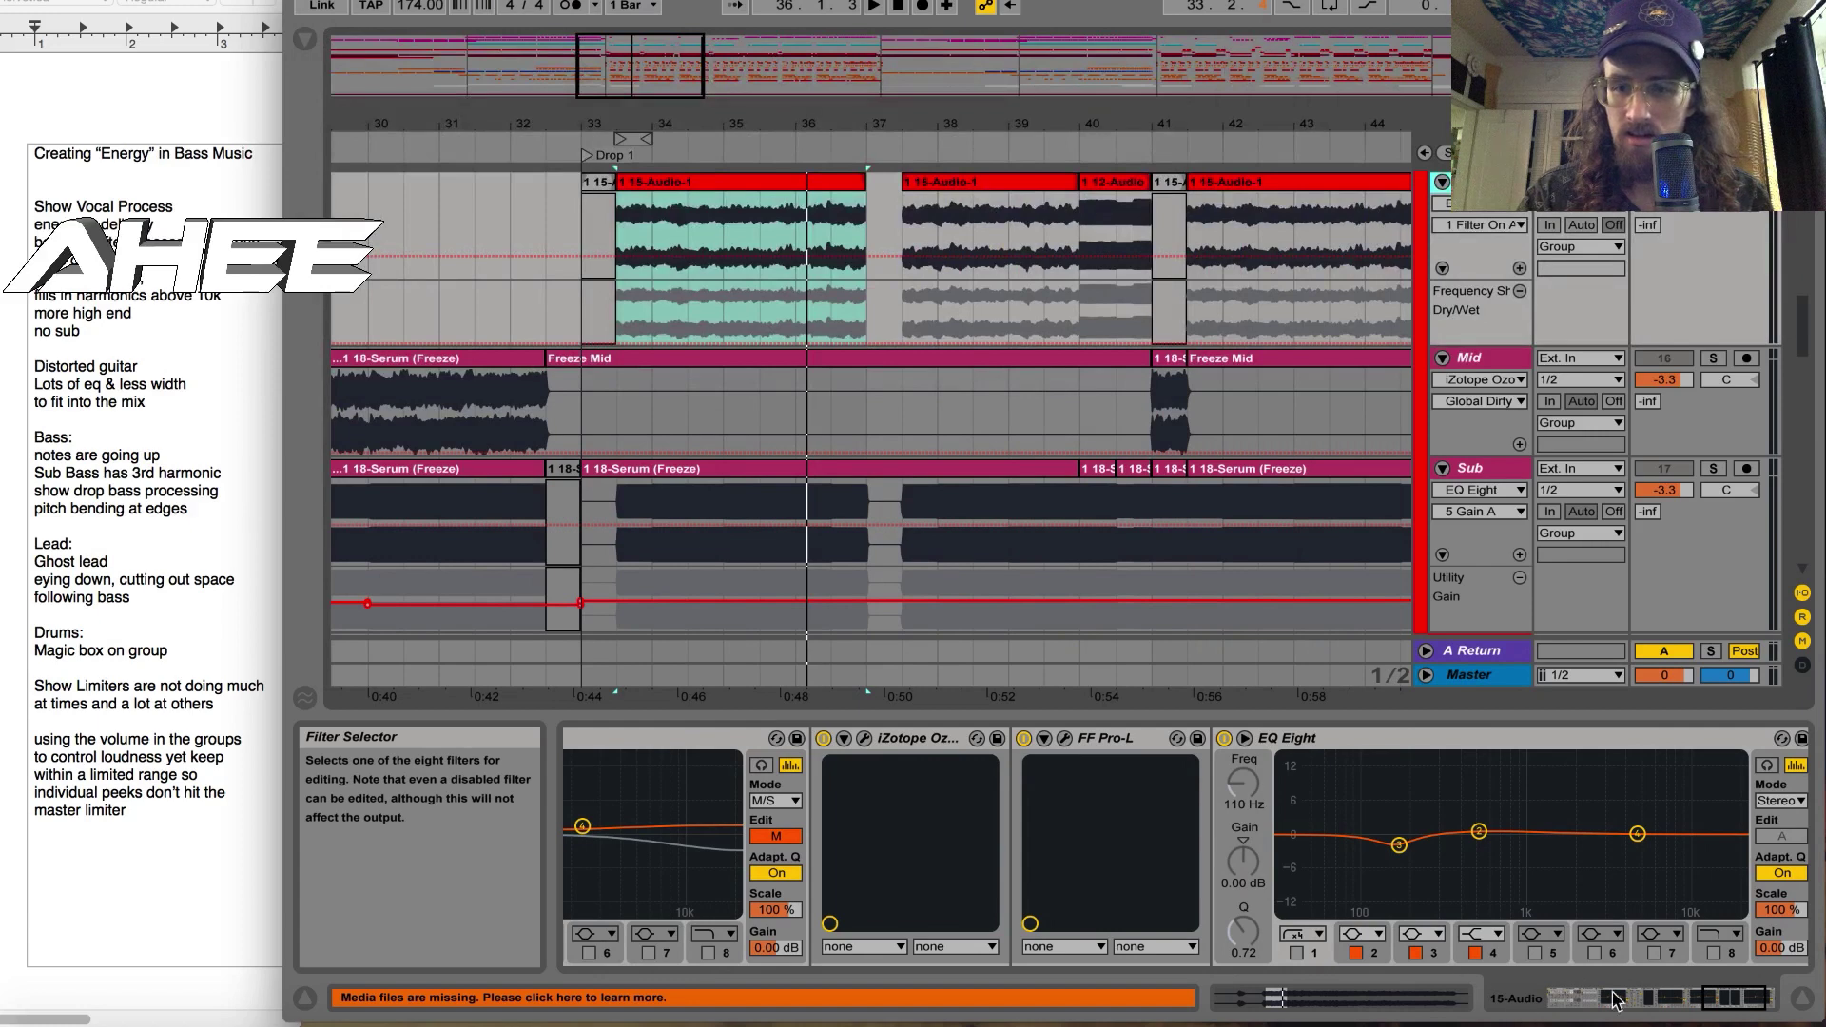
left_click(1295, 954)
left_click(1484, 676)
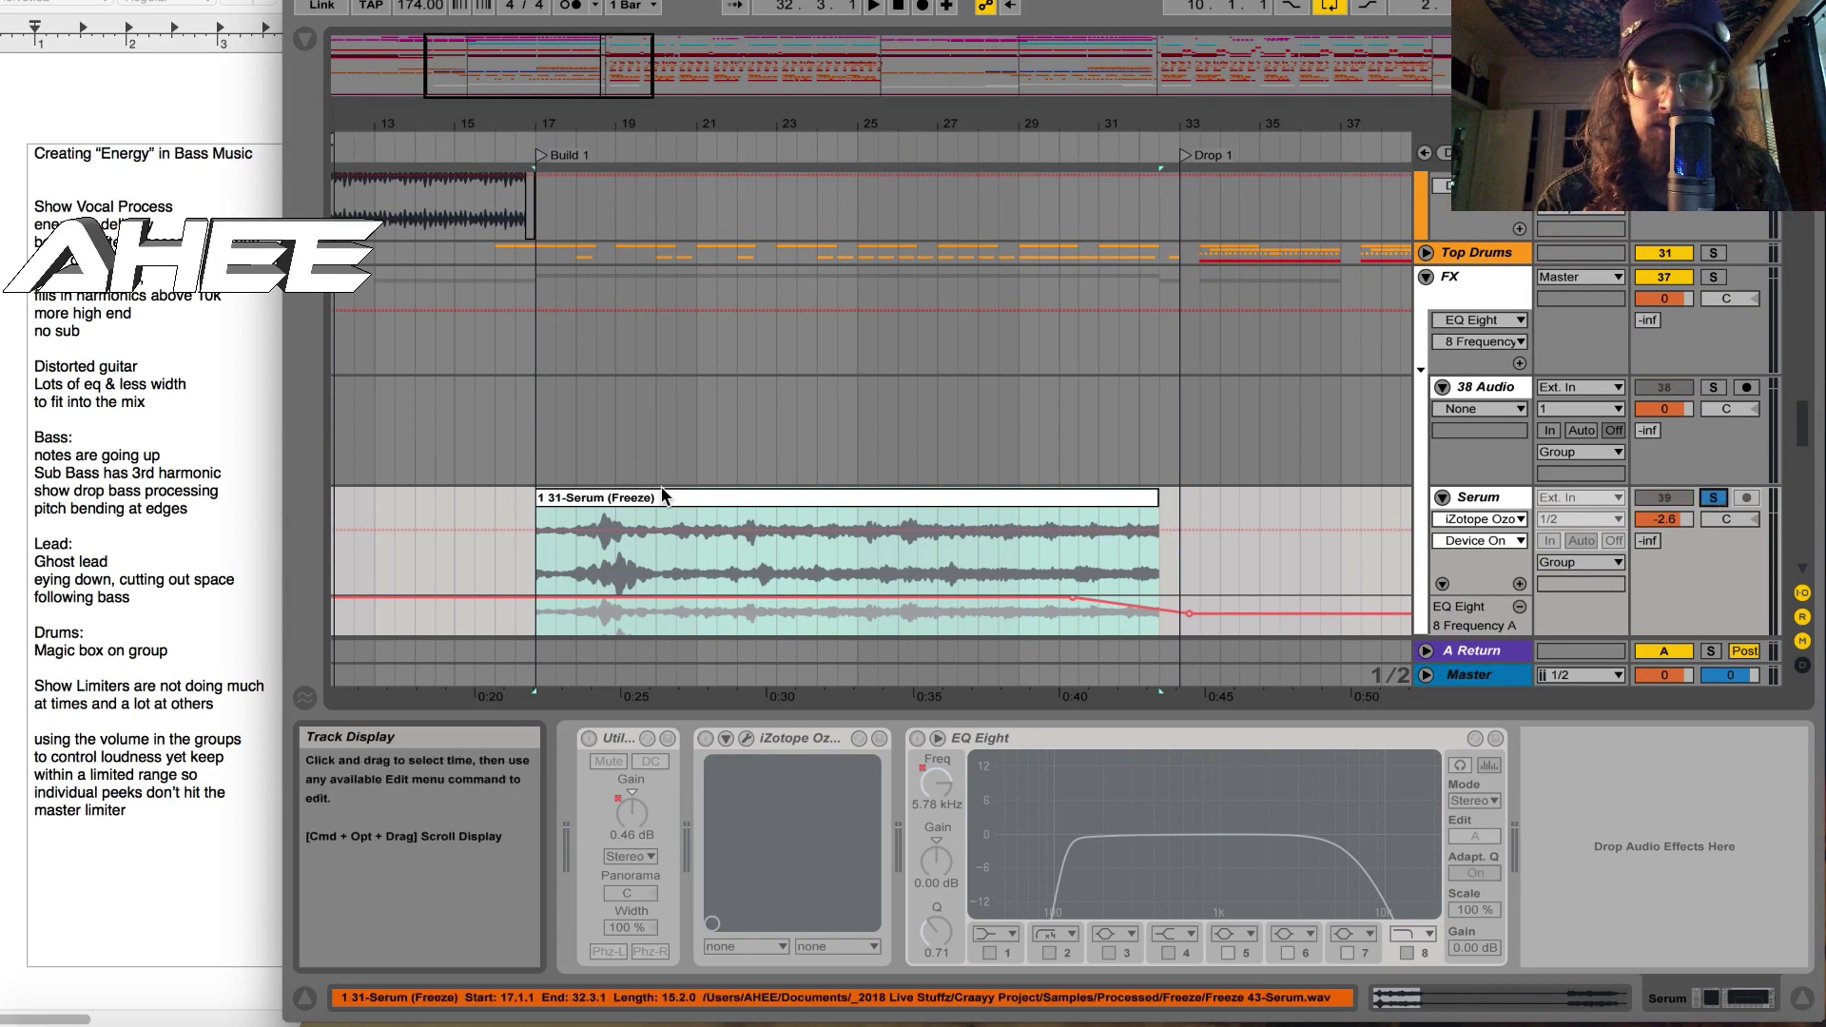
Step: Play the soloed 31-Serum (Freeze) clip from 17.1.1 and open SPAN on the Master track to view its rising spectrum
left_click(655, 499)
key("space")
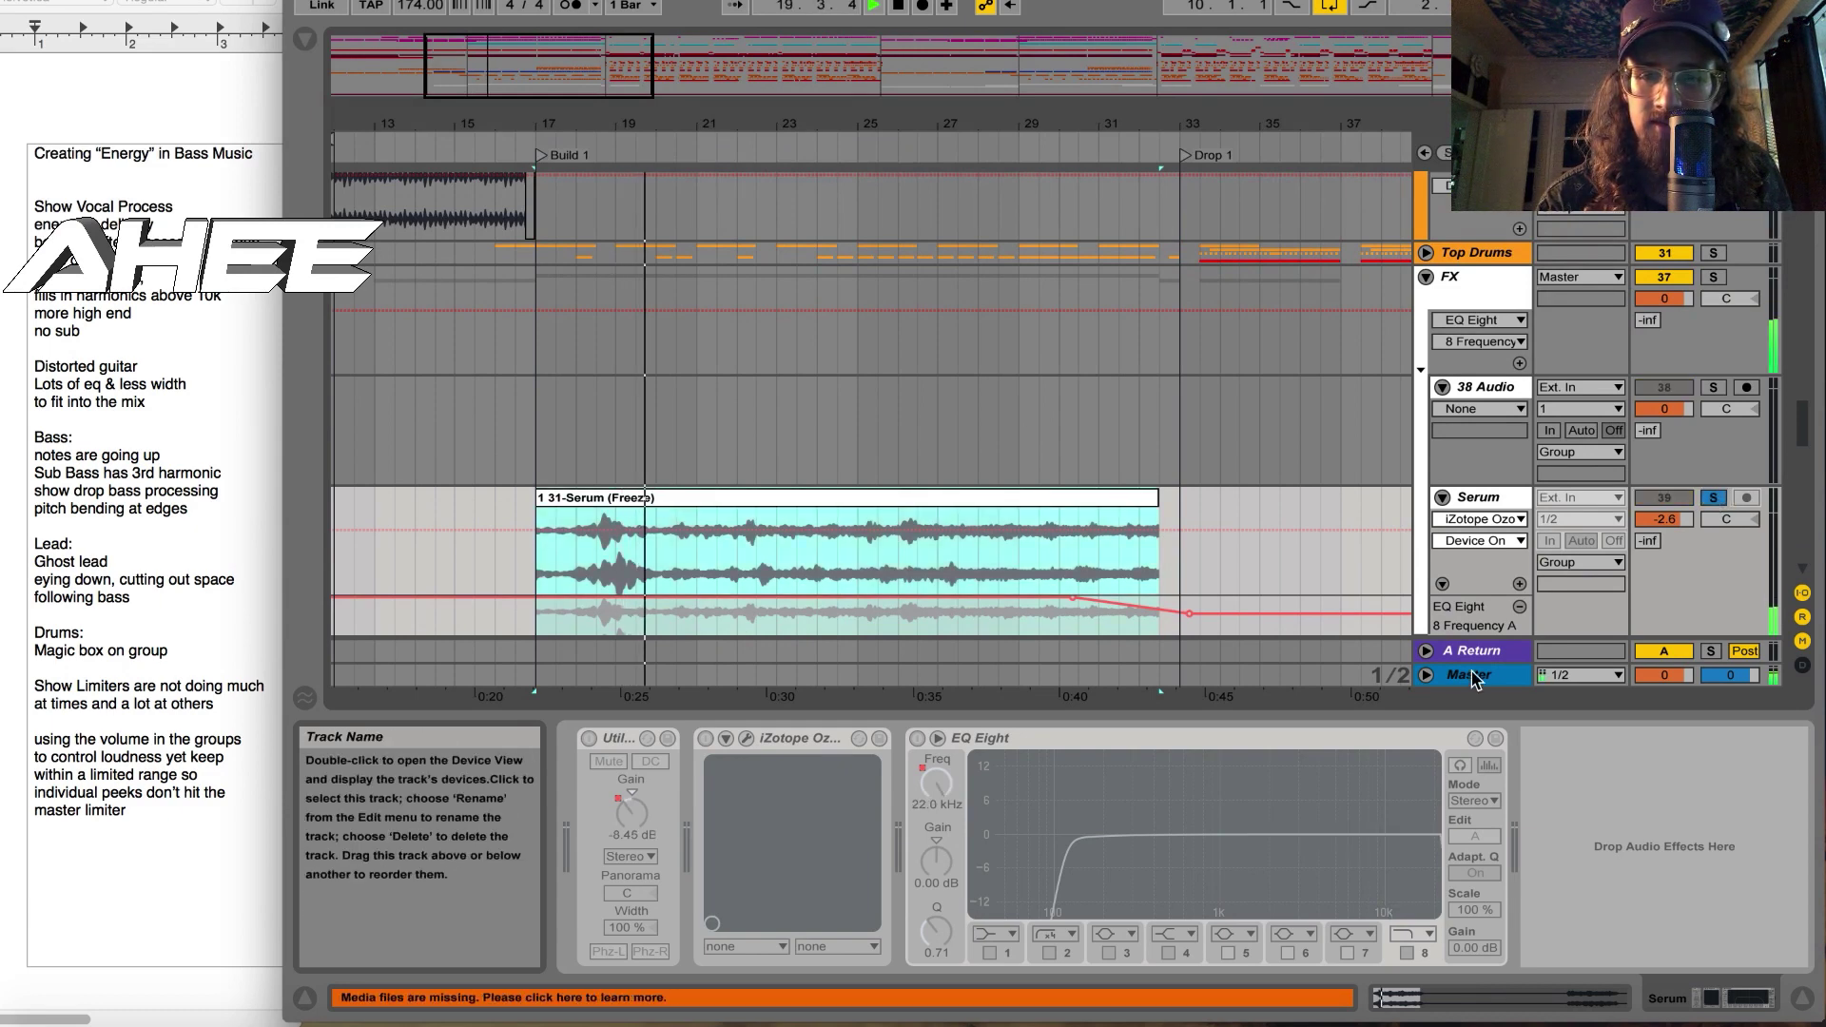
left_click(1470, 675)
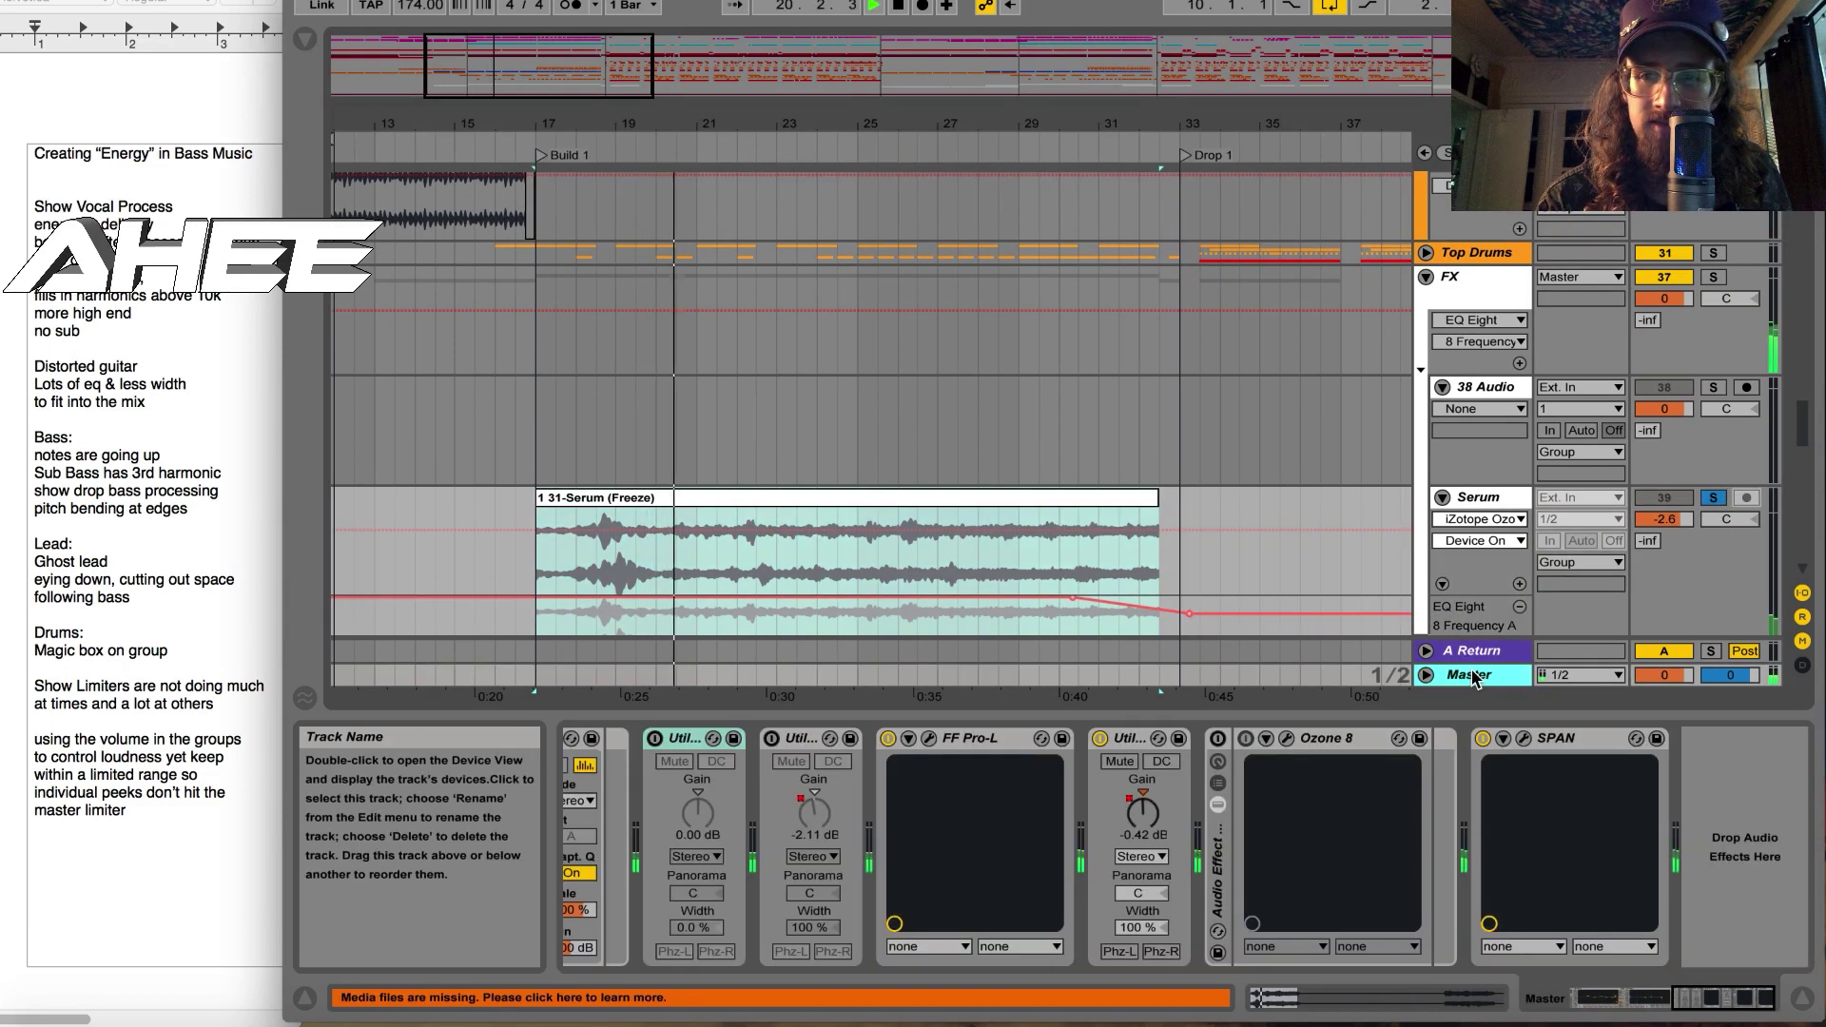
left_click(1522, 739)
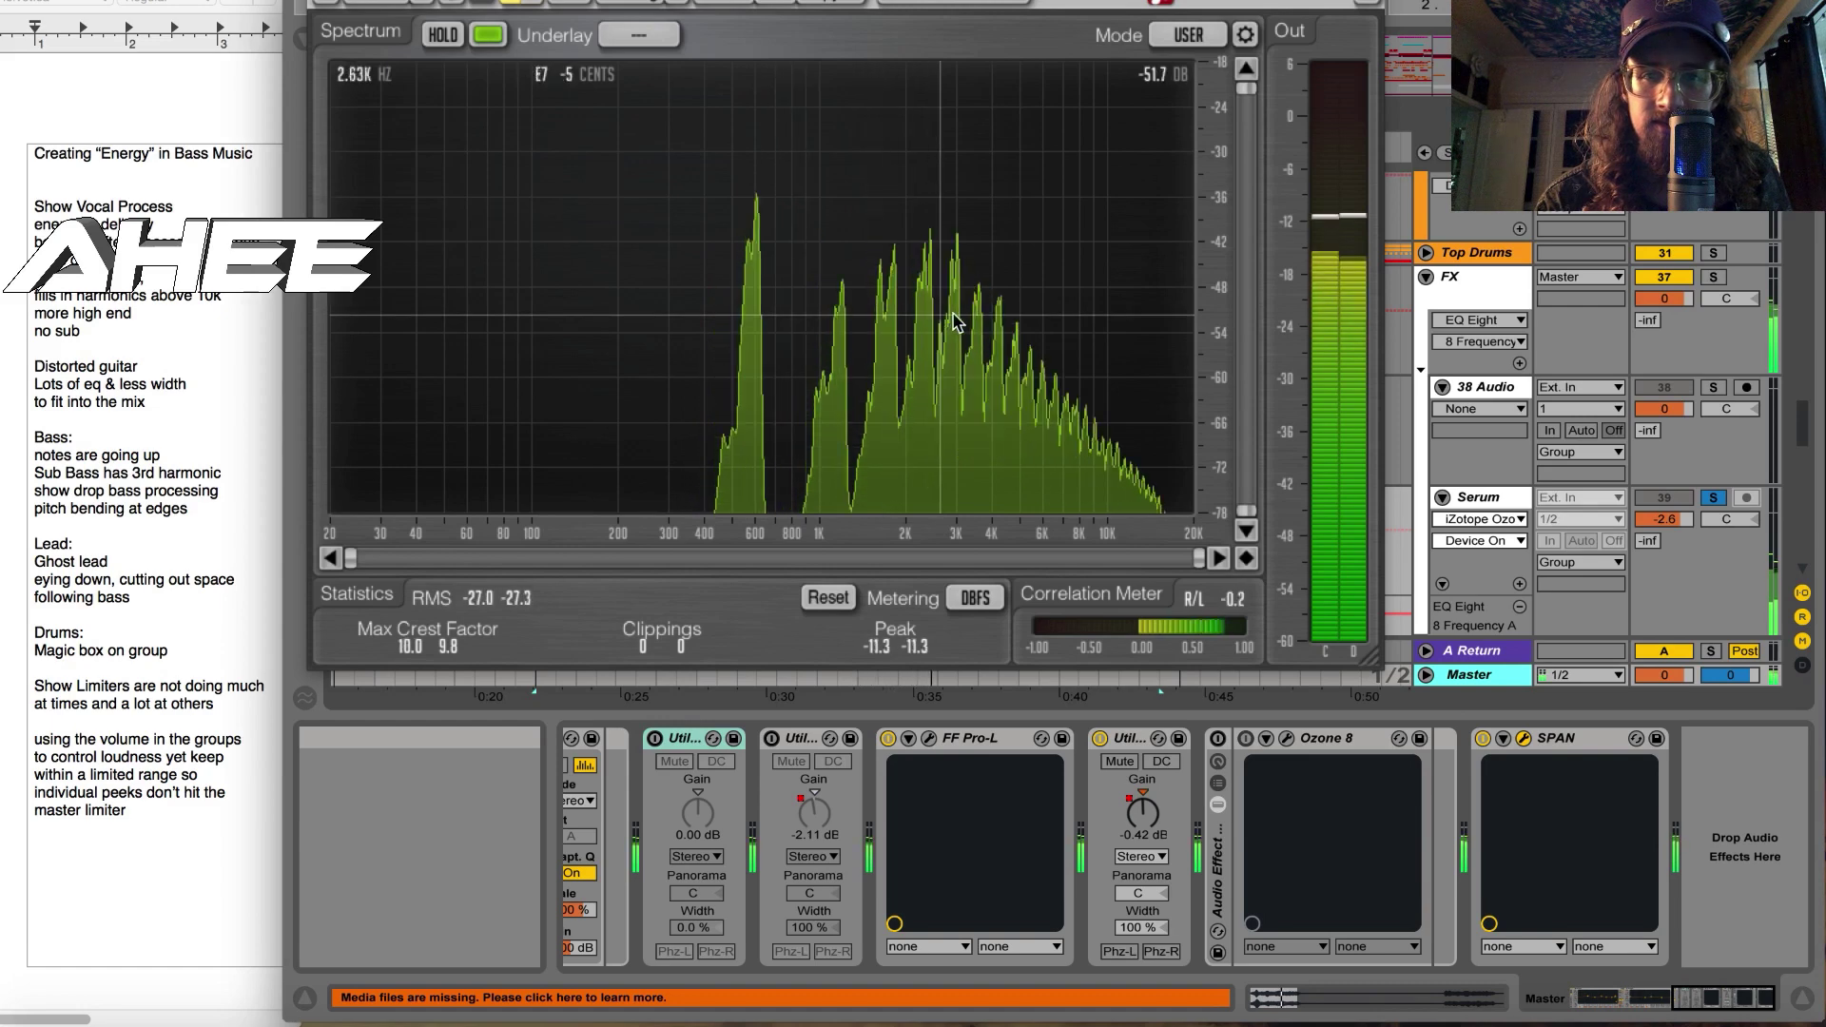
Step: Move the SPAN window aside to uncover the end of the Serum clip and stop playback
left_click_drag(1000, 0, 654, 43)
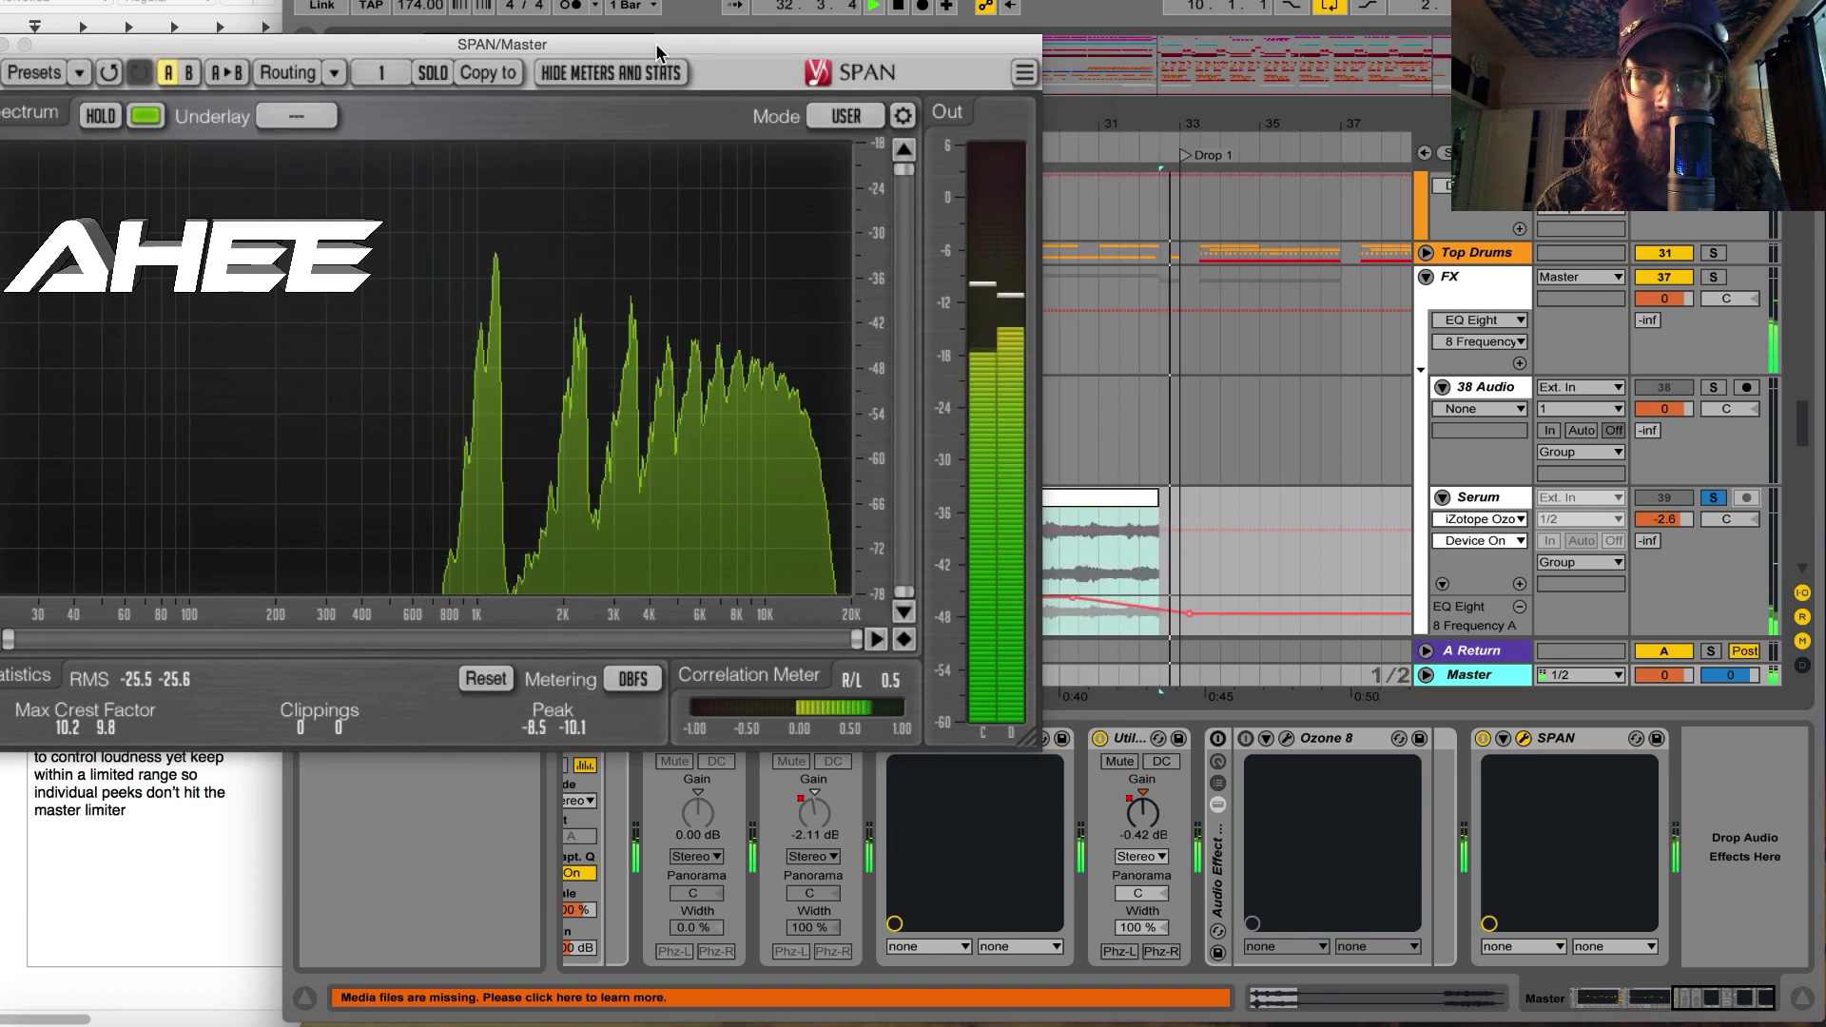
key("space")
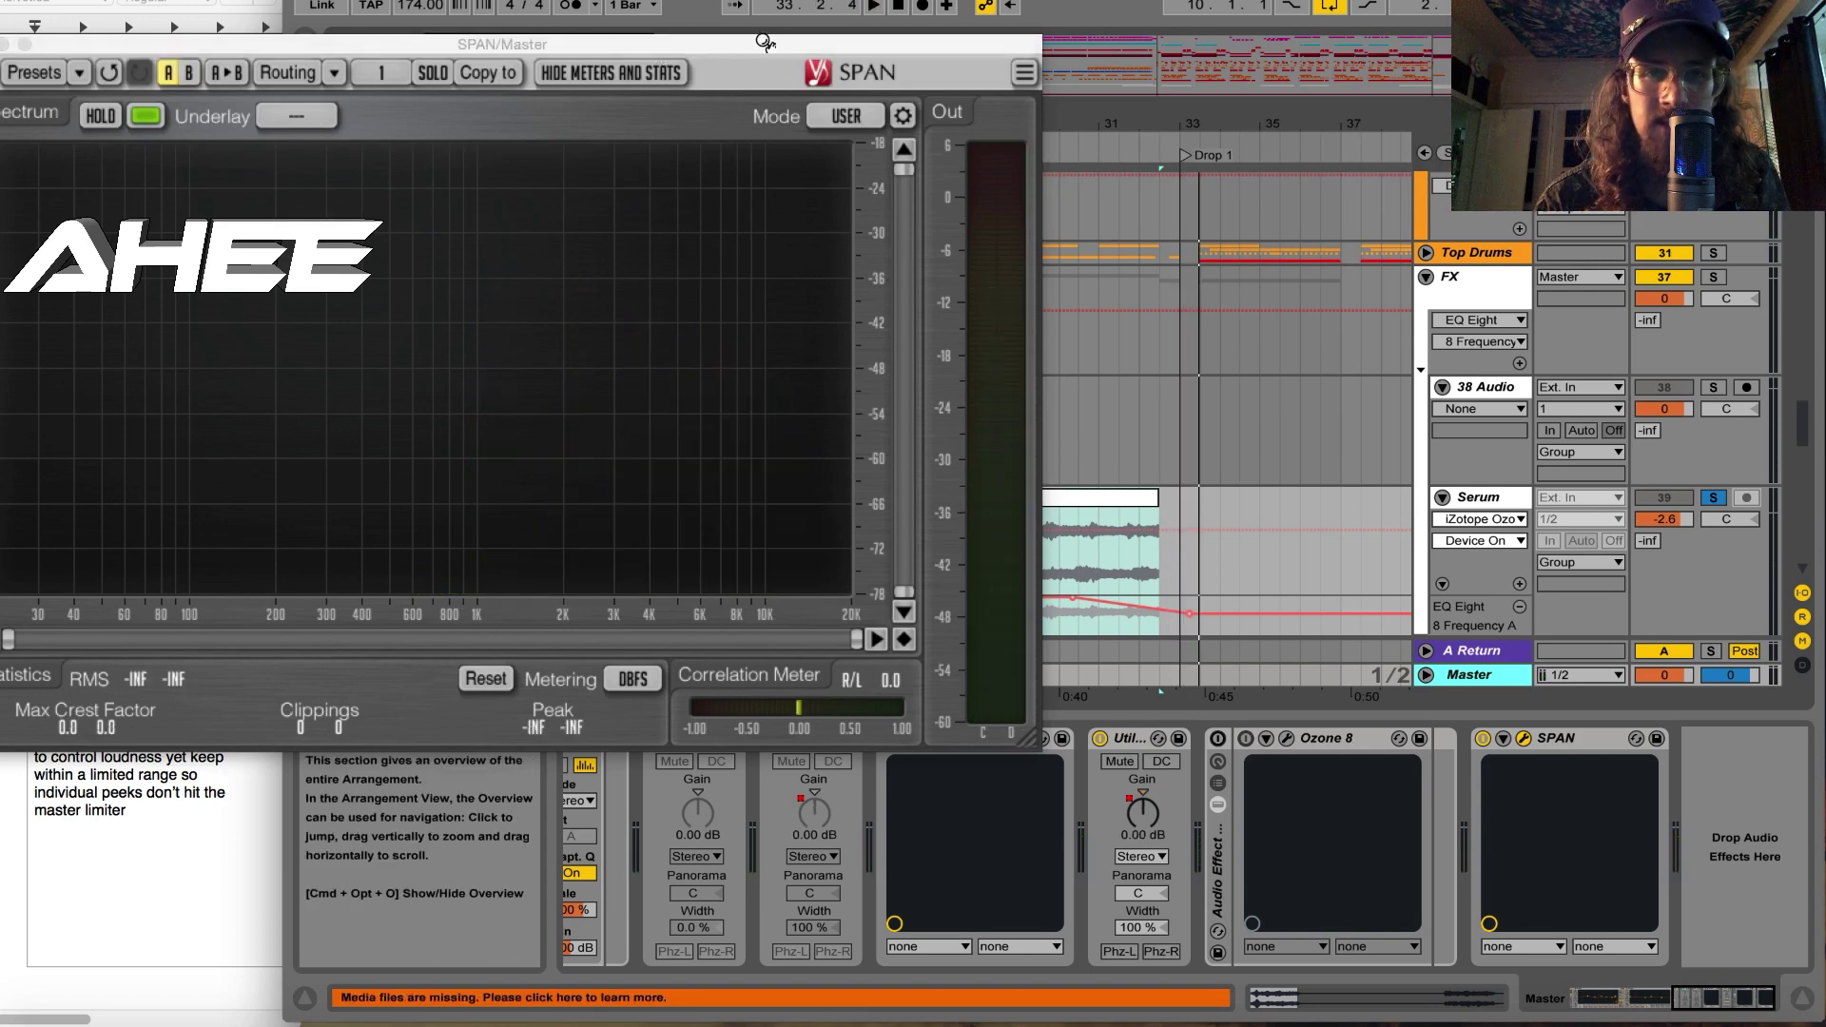
left_click_drag(765, 43, 586, 65)
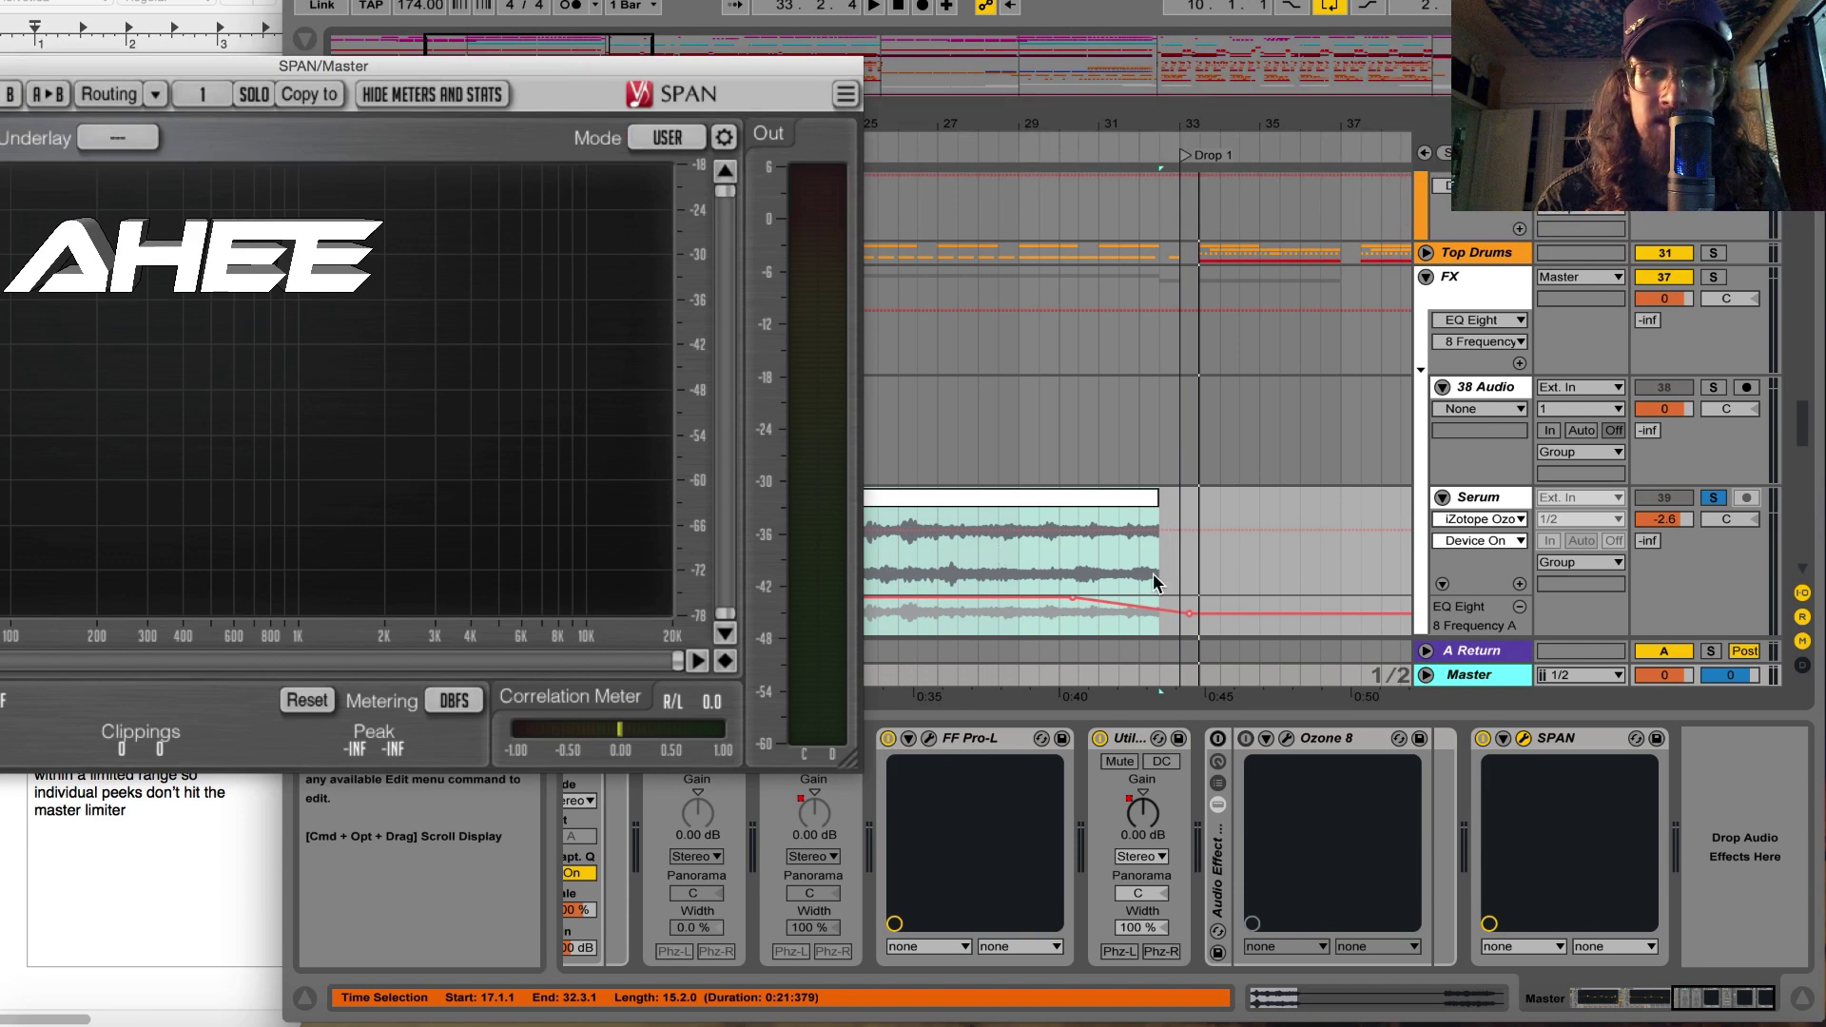
Step: Select the final section of the 31-Serum (Freeze) clip, from 28.1.1 to 32.3.1
left_click(1000, 494)
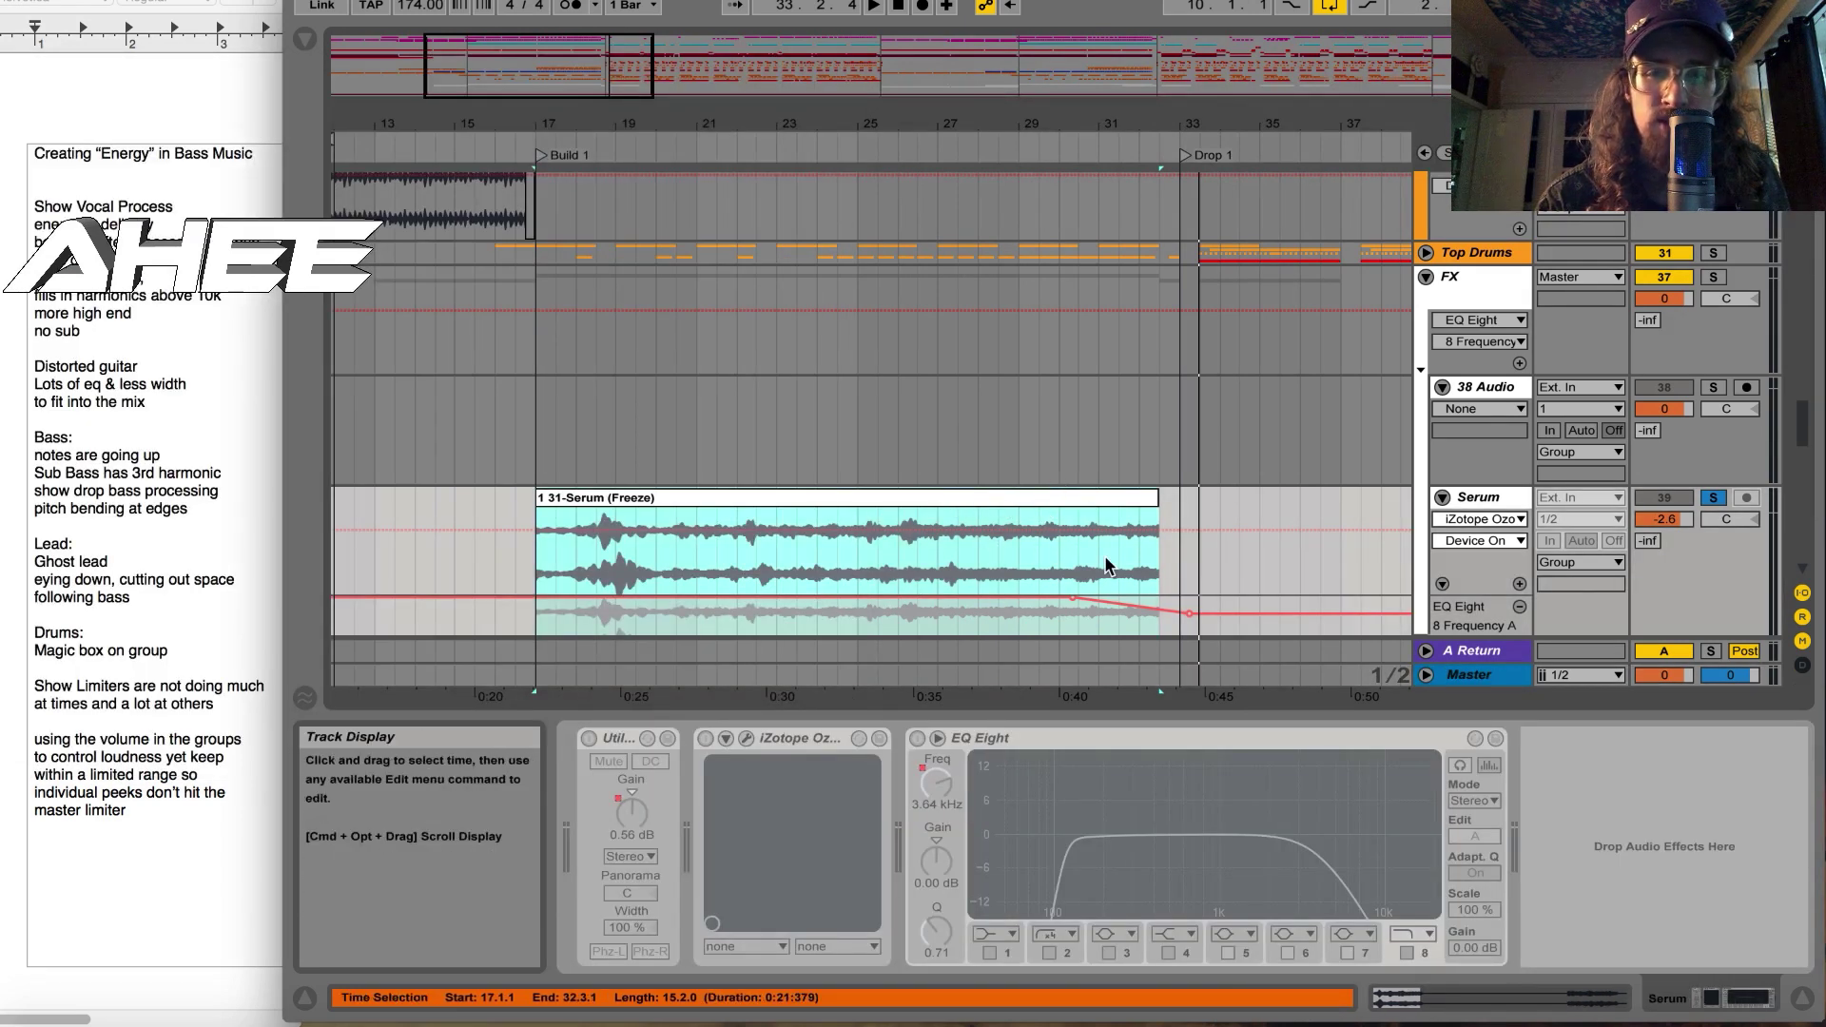
left_click(979, 572)
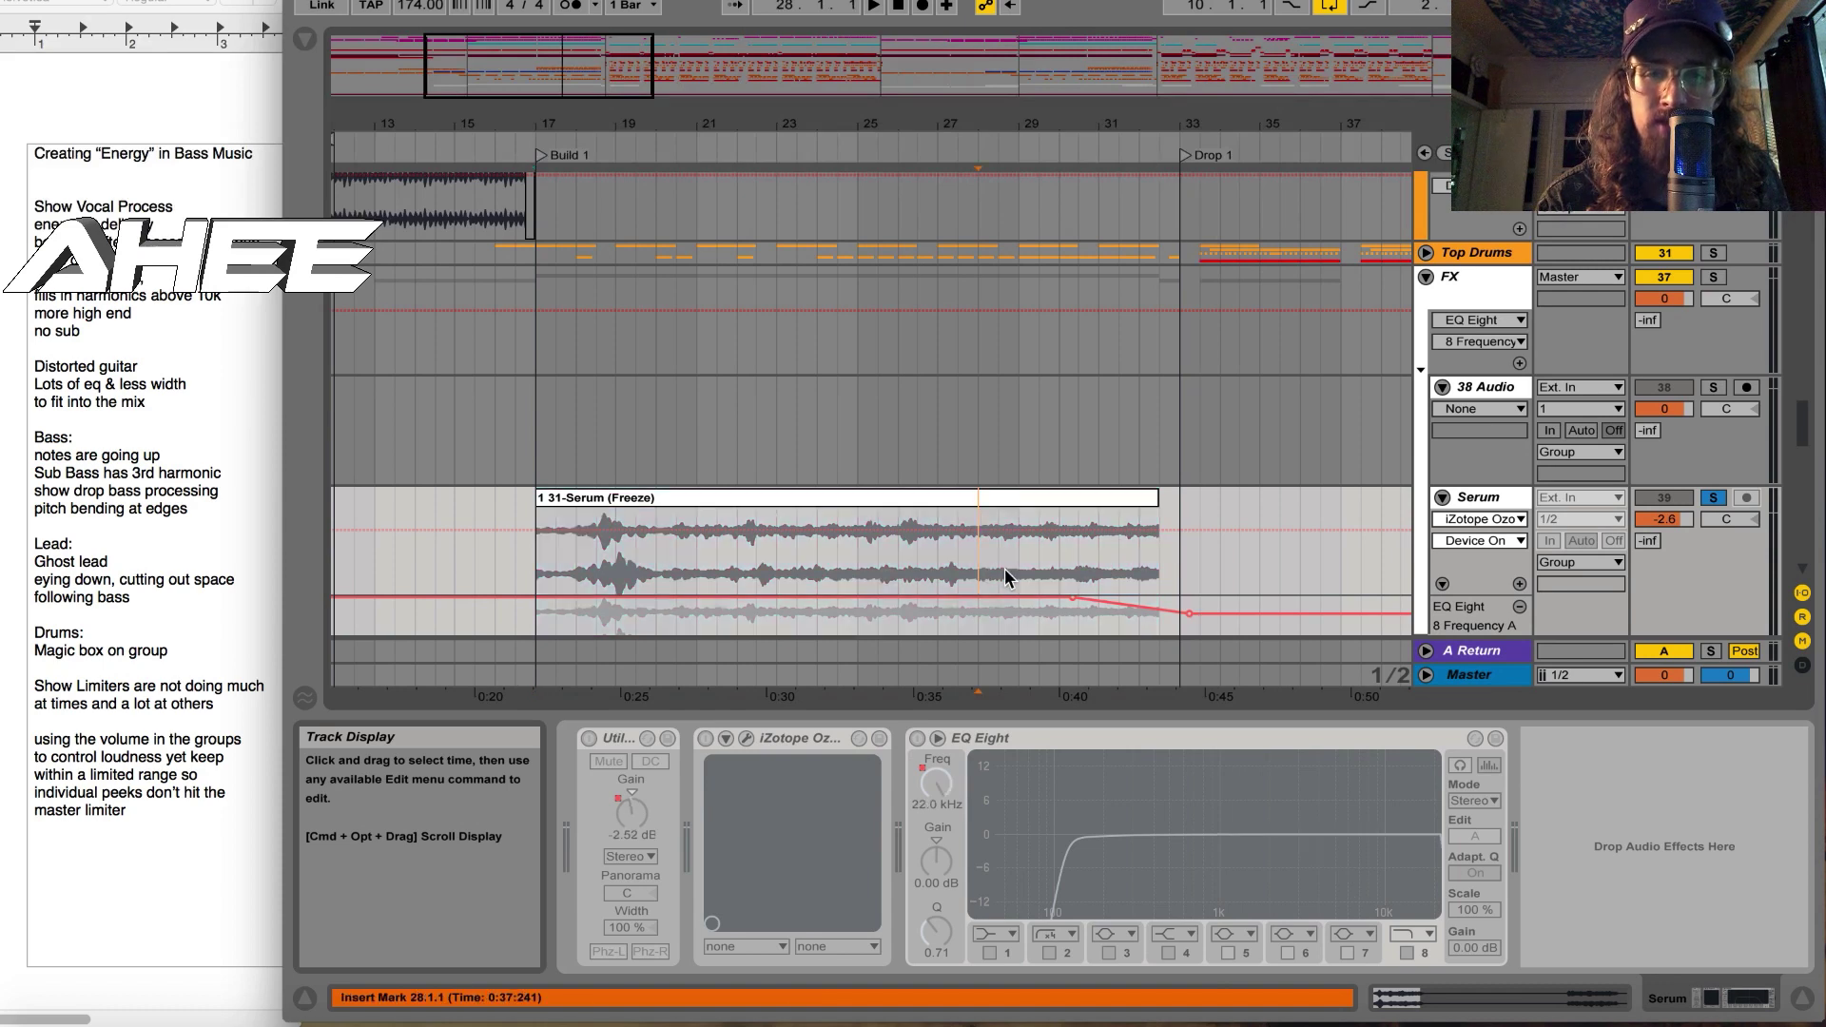
left_click(1082, 568, "shift")
left_click_drag(1172, 544, 1156, 544)
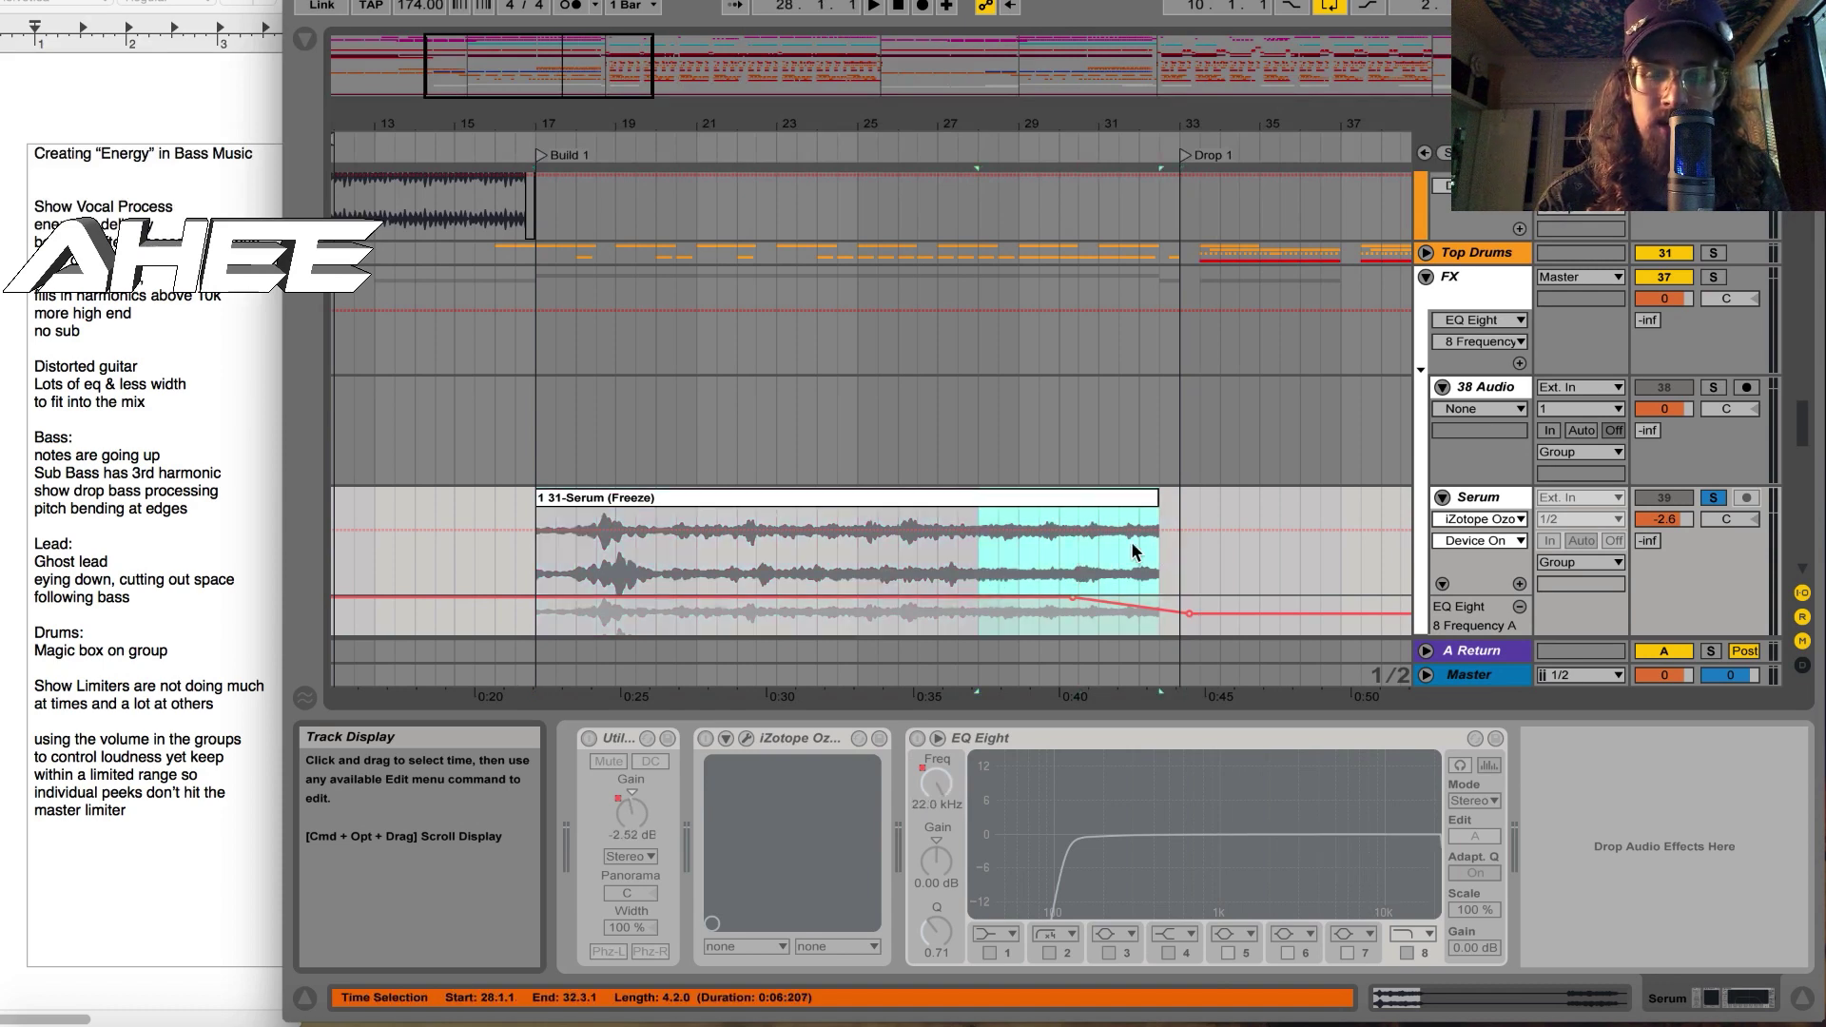
Step: Select the whole 31-Serum (Freeze) clip and examine its EQ Eight frequency and Utility gain automation lanes
scroll(1029, 481, "down", 6)
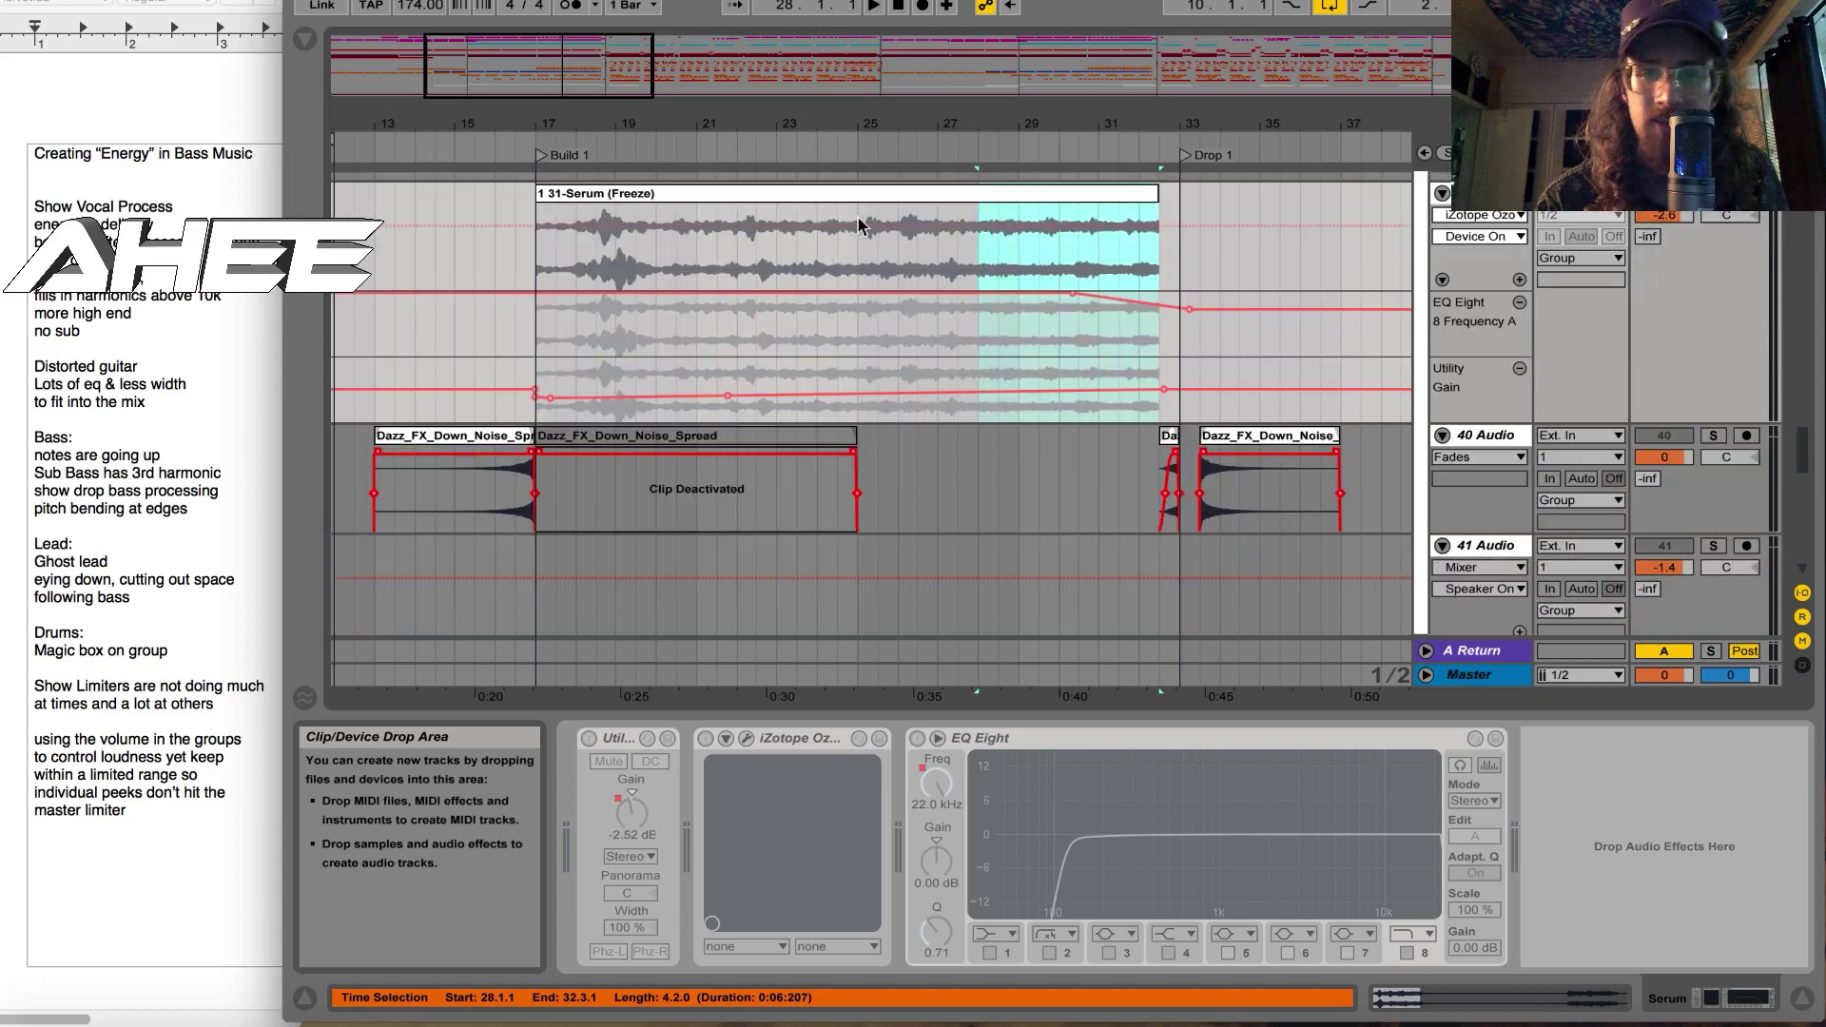
left_click(837, 196)
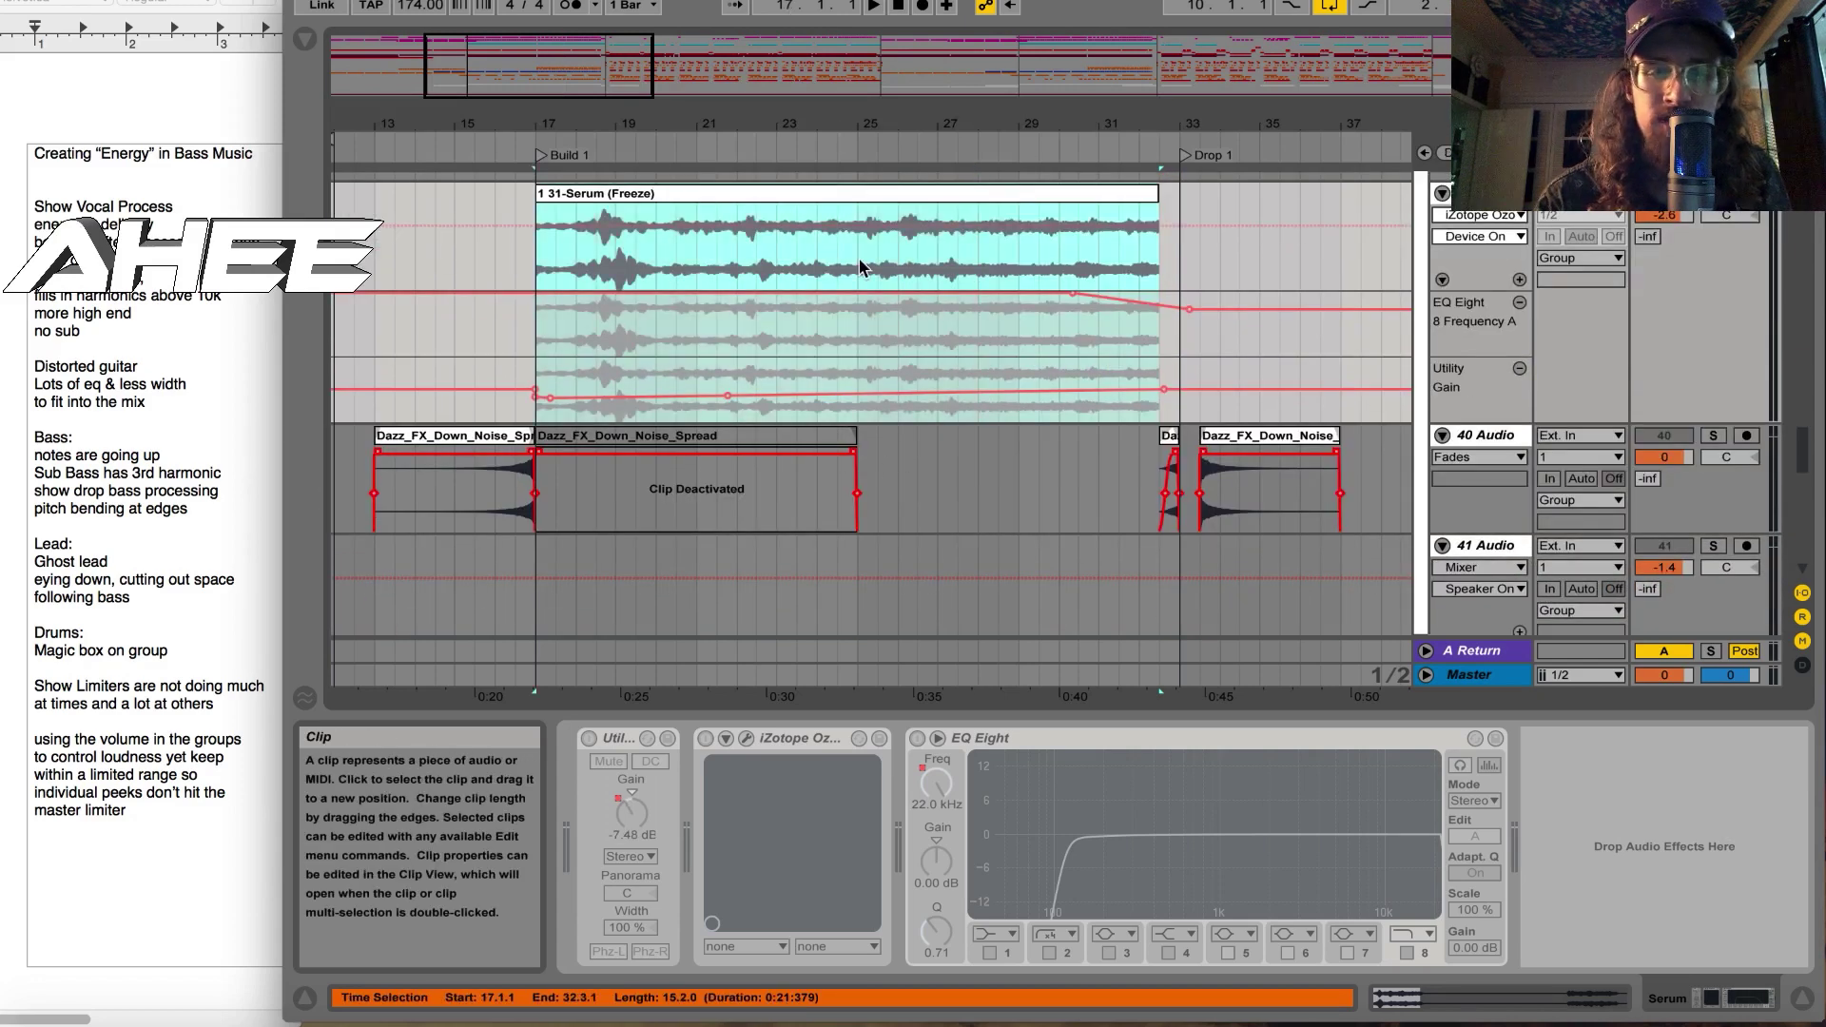
scroll(962, 328, "down", 5)
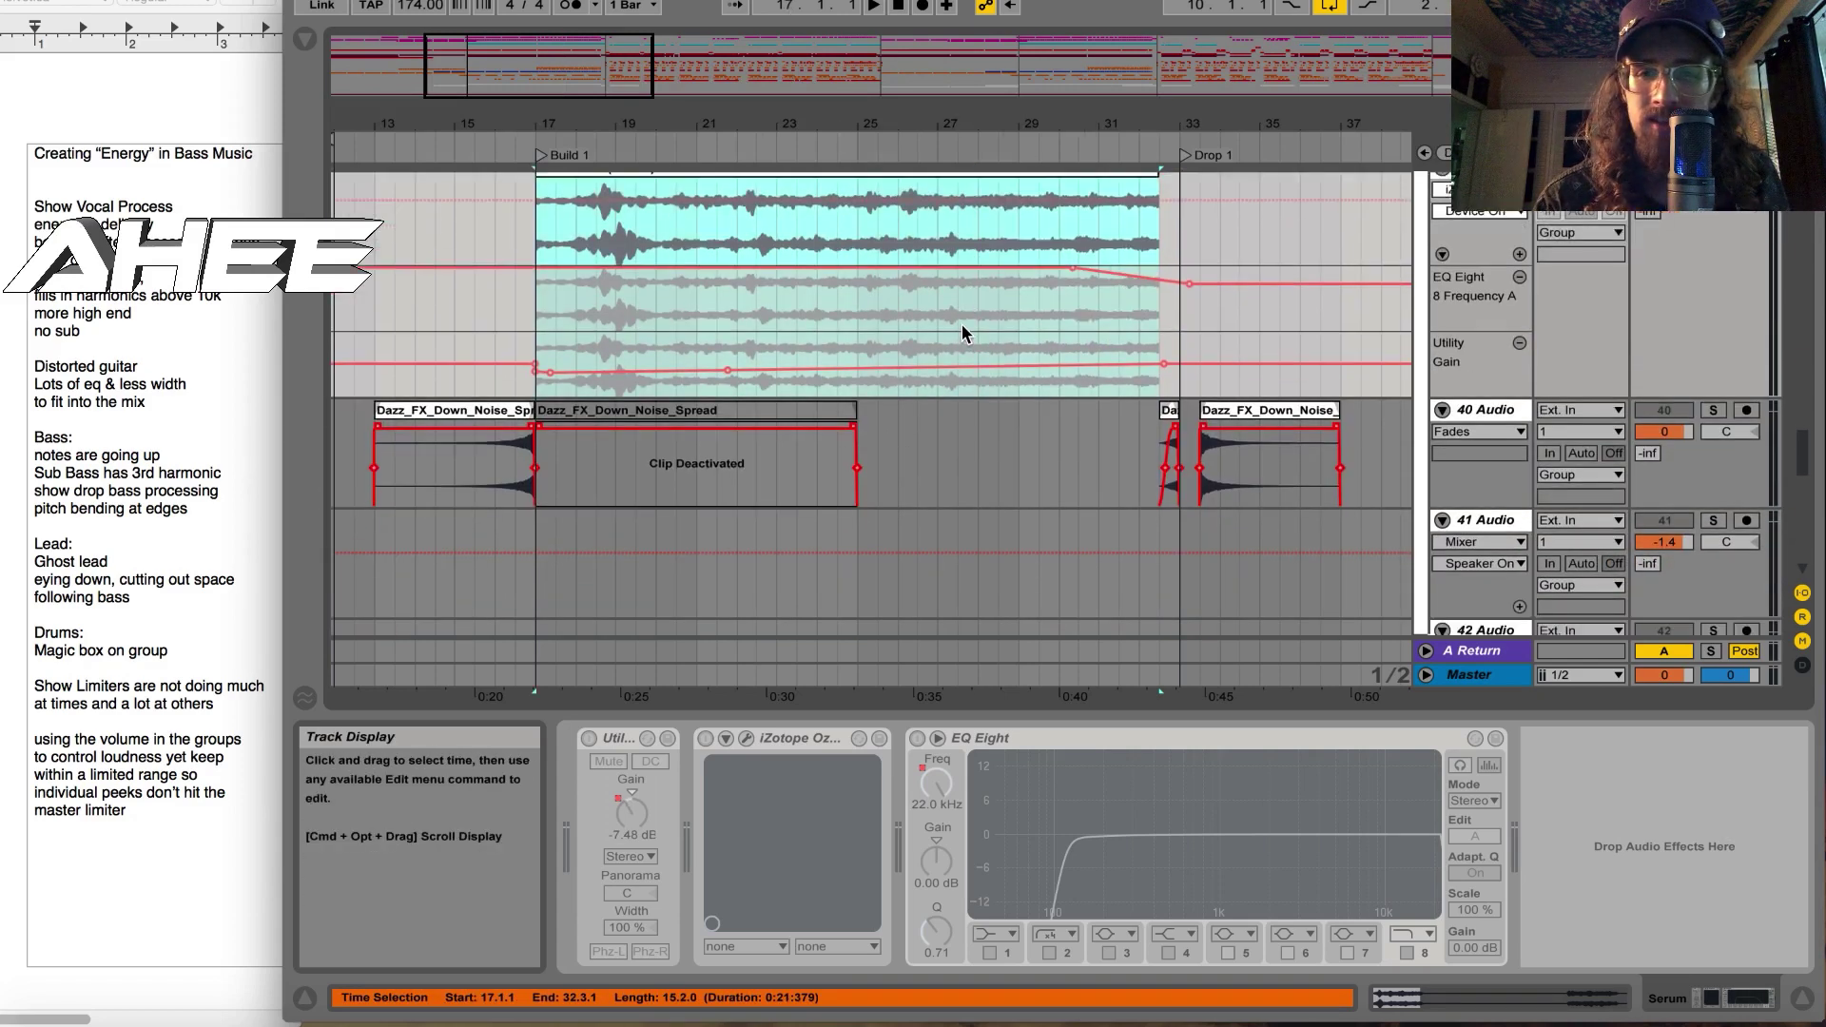
scroll(962, 333, "down", 2)
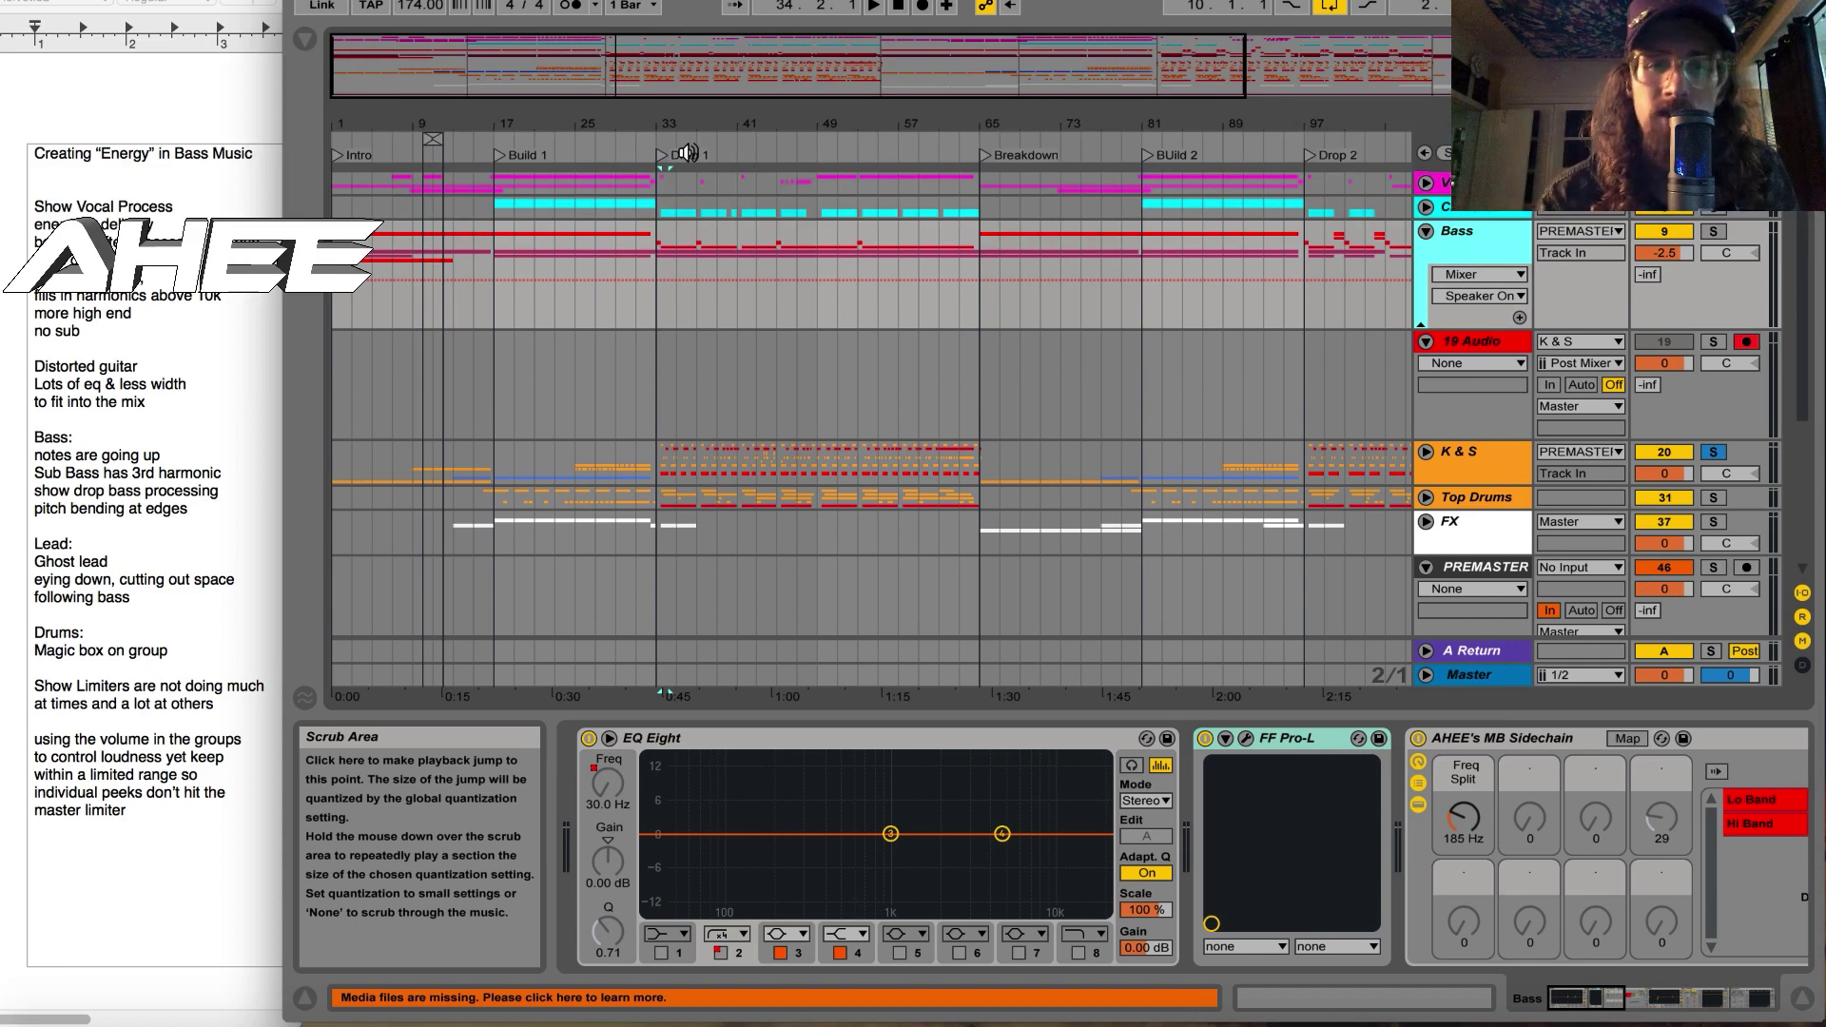
Step: Place the insert mark at 33.1.1 on the K & S group and unfold it to show its Magic Box rack
left_click(662, 468)
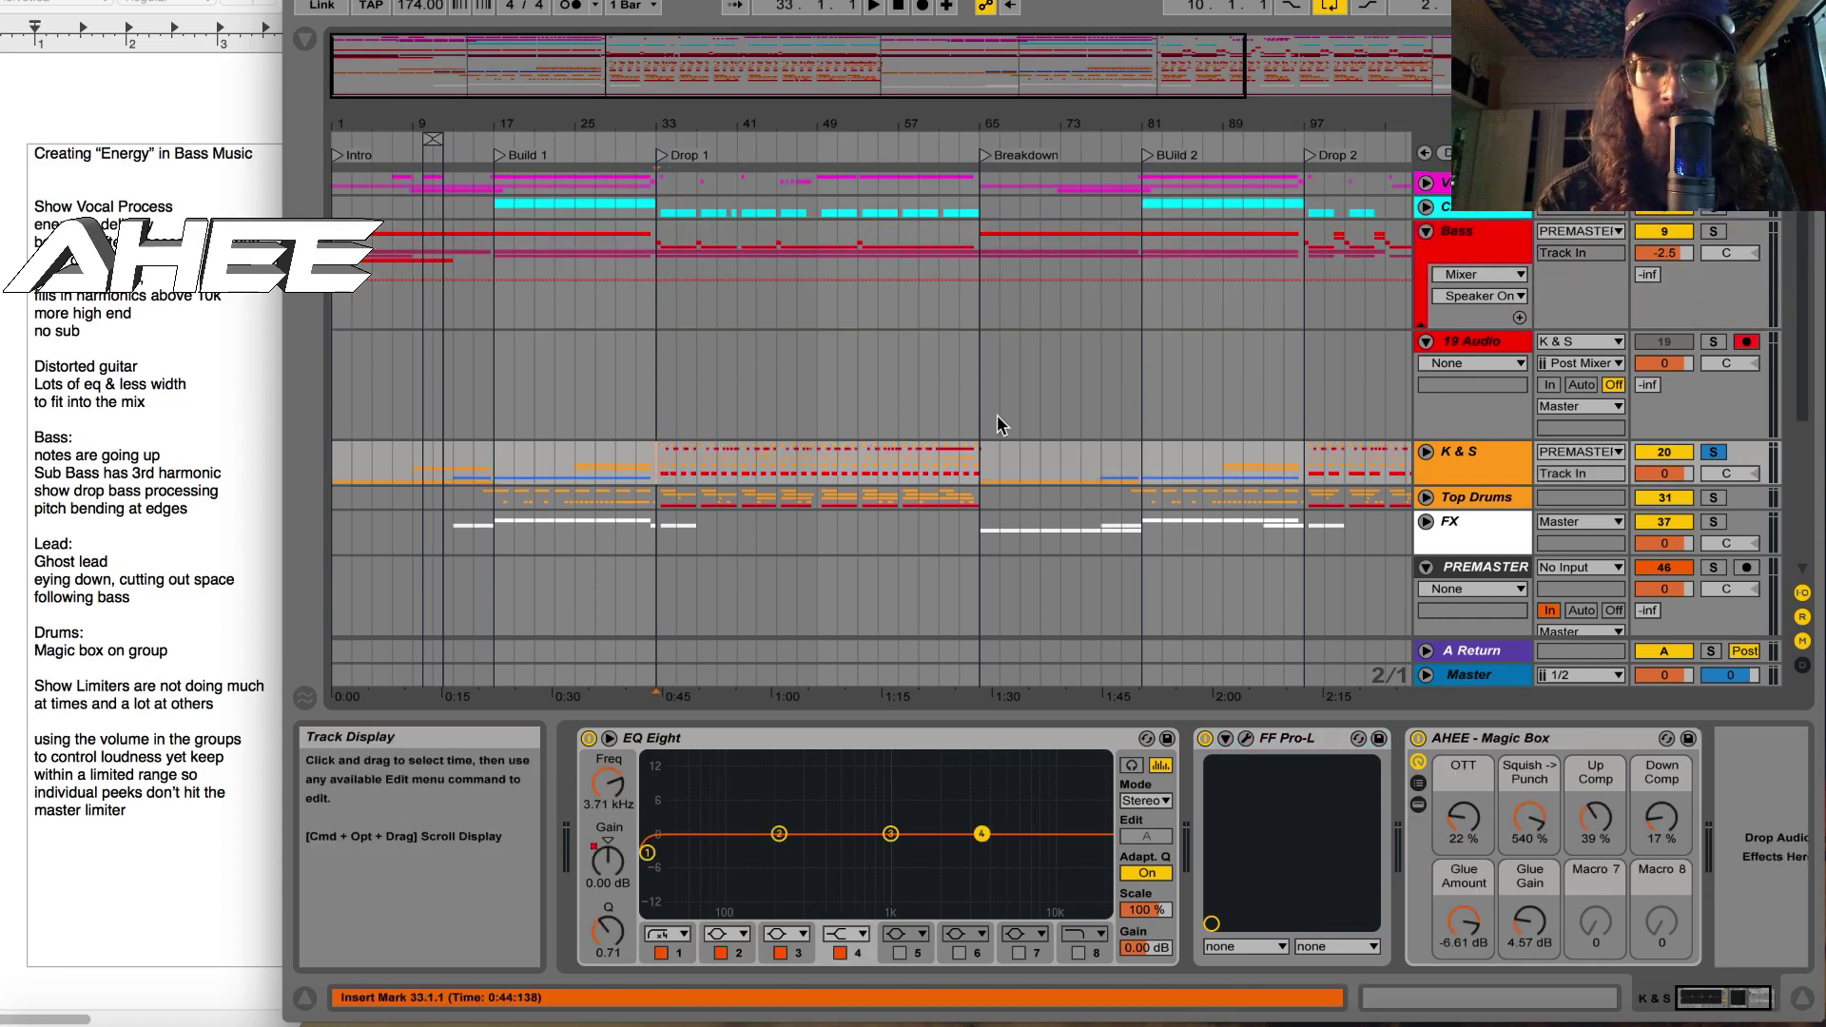
left_click(1427, 453)
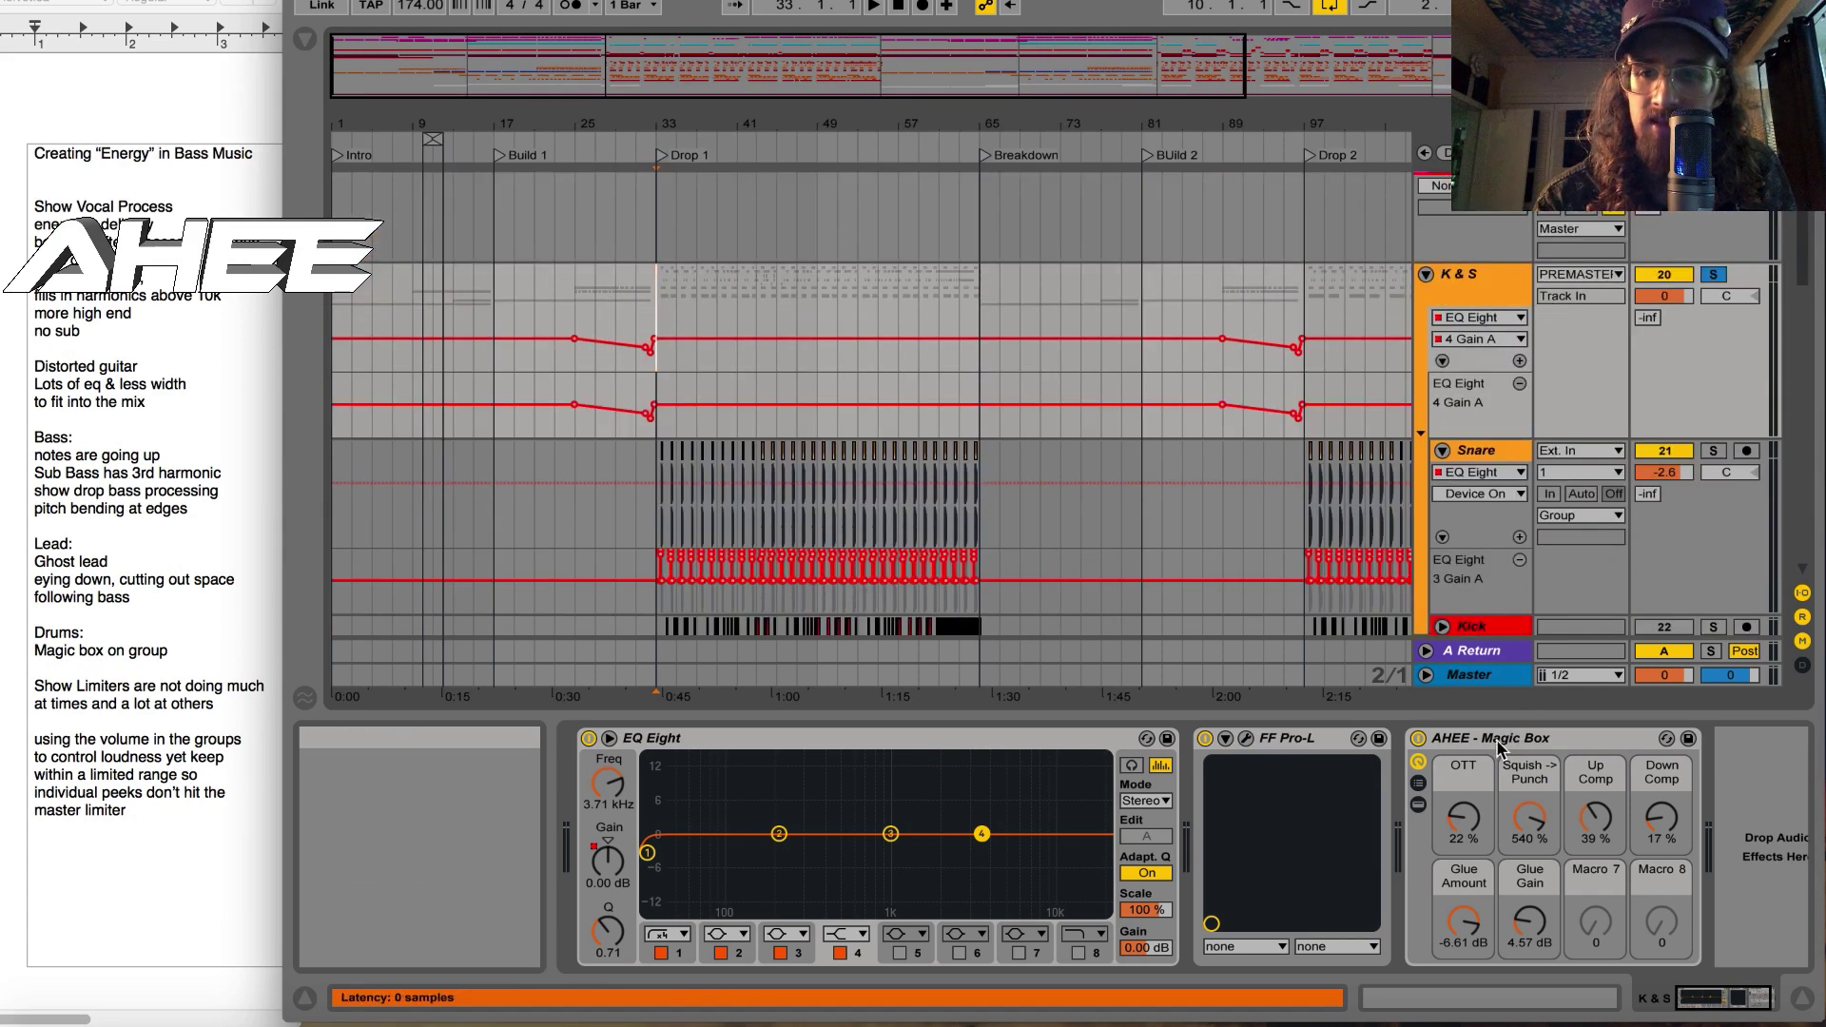
scroll(1480, 295, "up", 3)
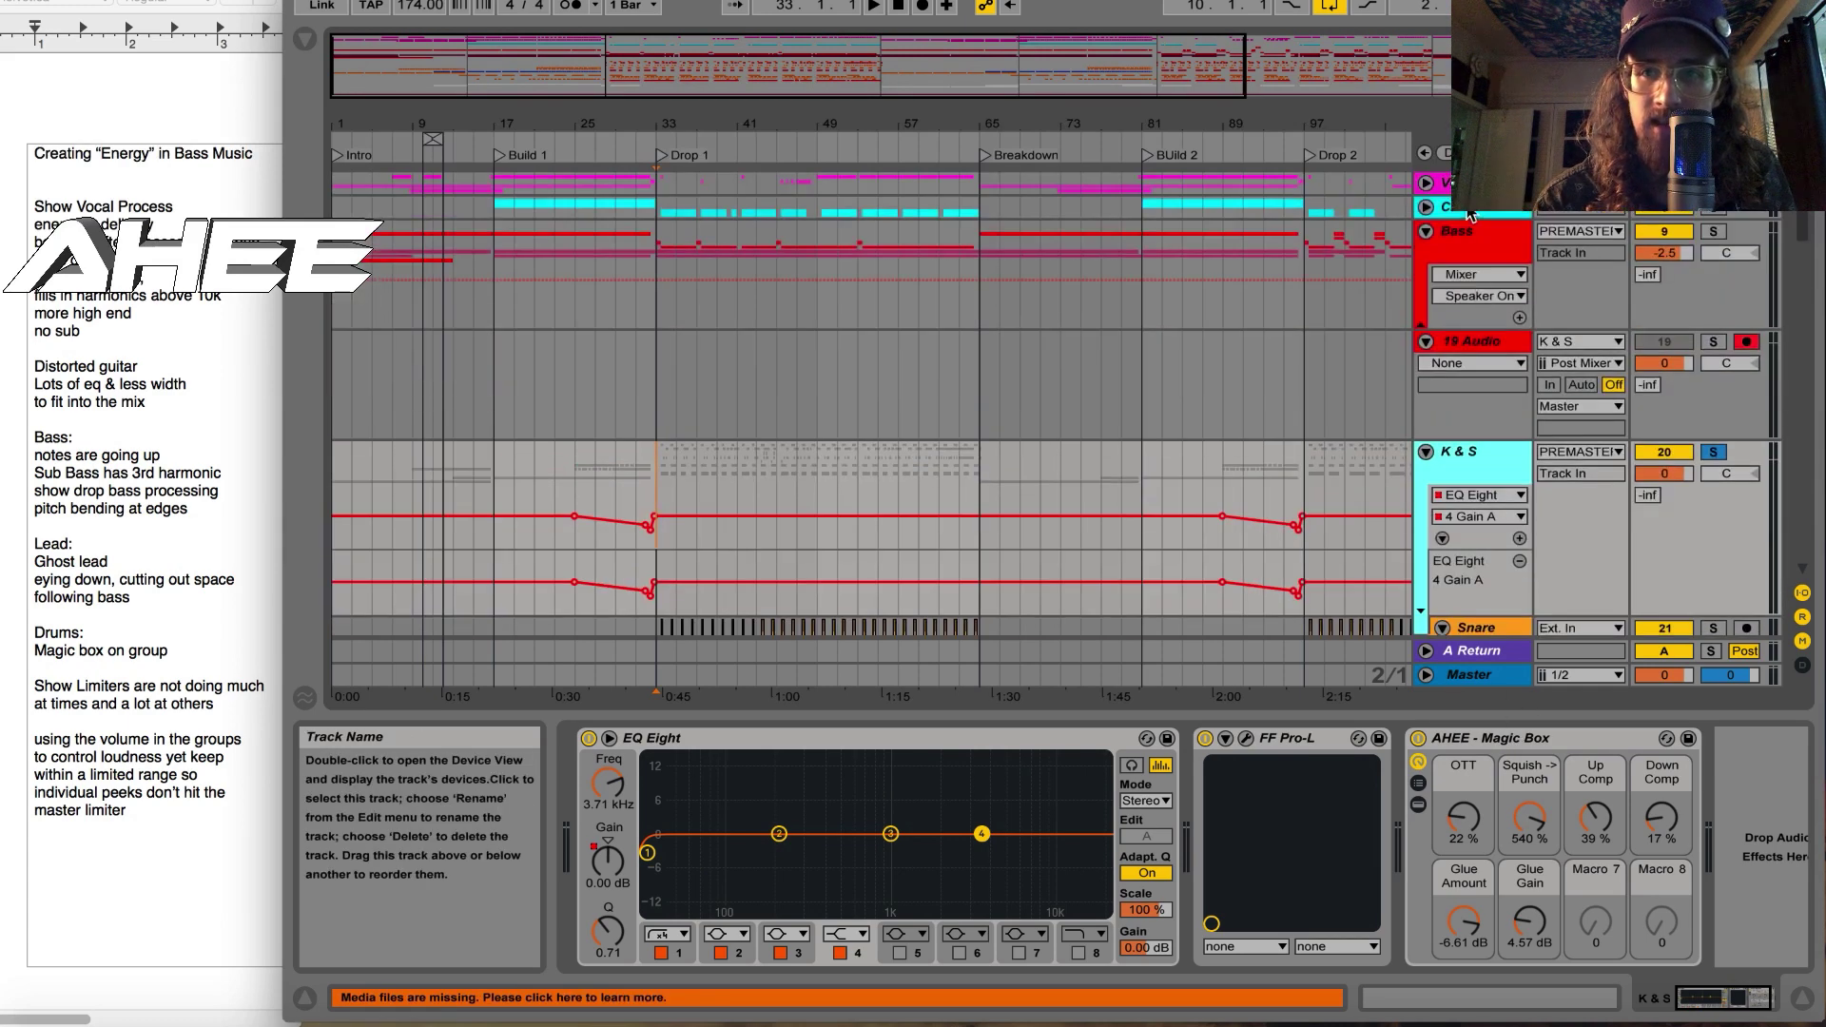
Step: Examine the Multiband Amp and Growl Bass Processor racks in the 15 Audio device chain
left_click(1428, 183)
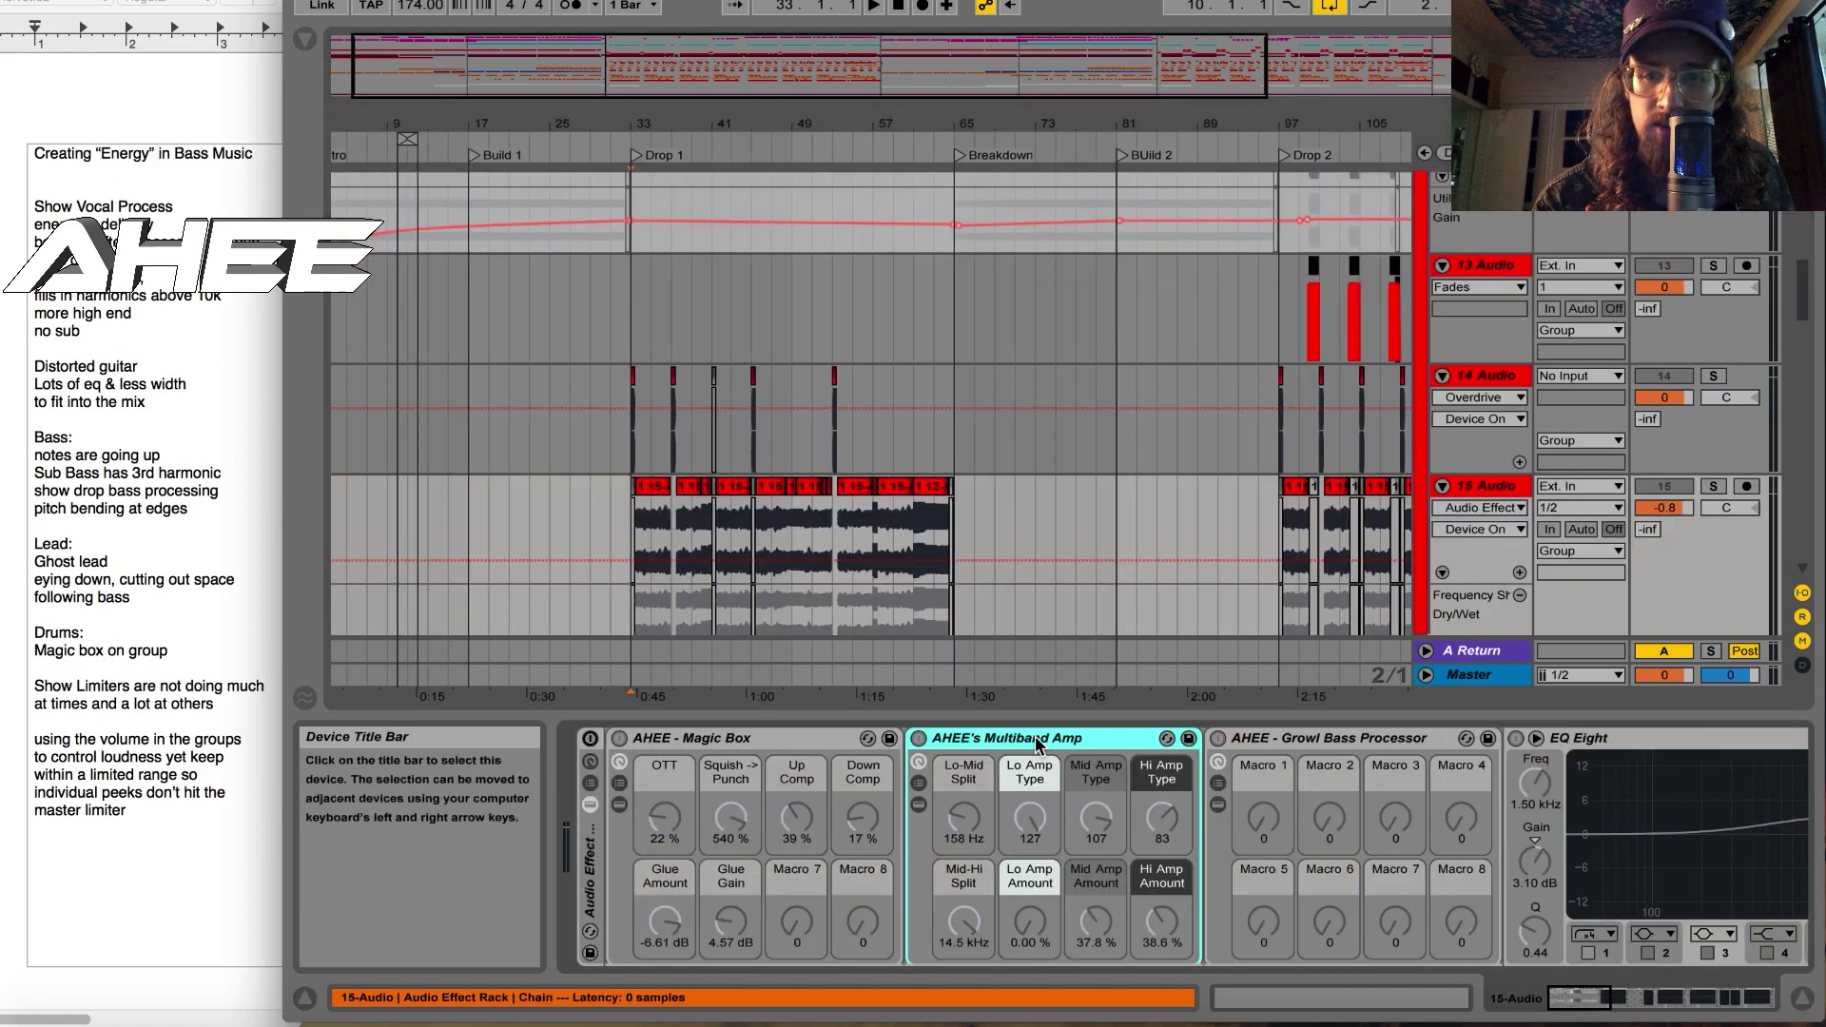
scroll(1037, 745, "right", 3)
left_click(1120, 739)
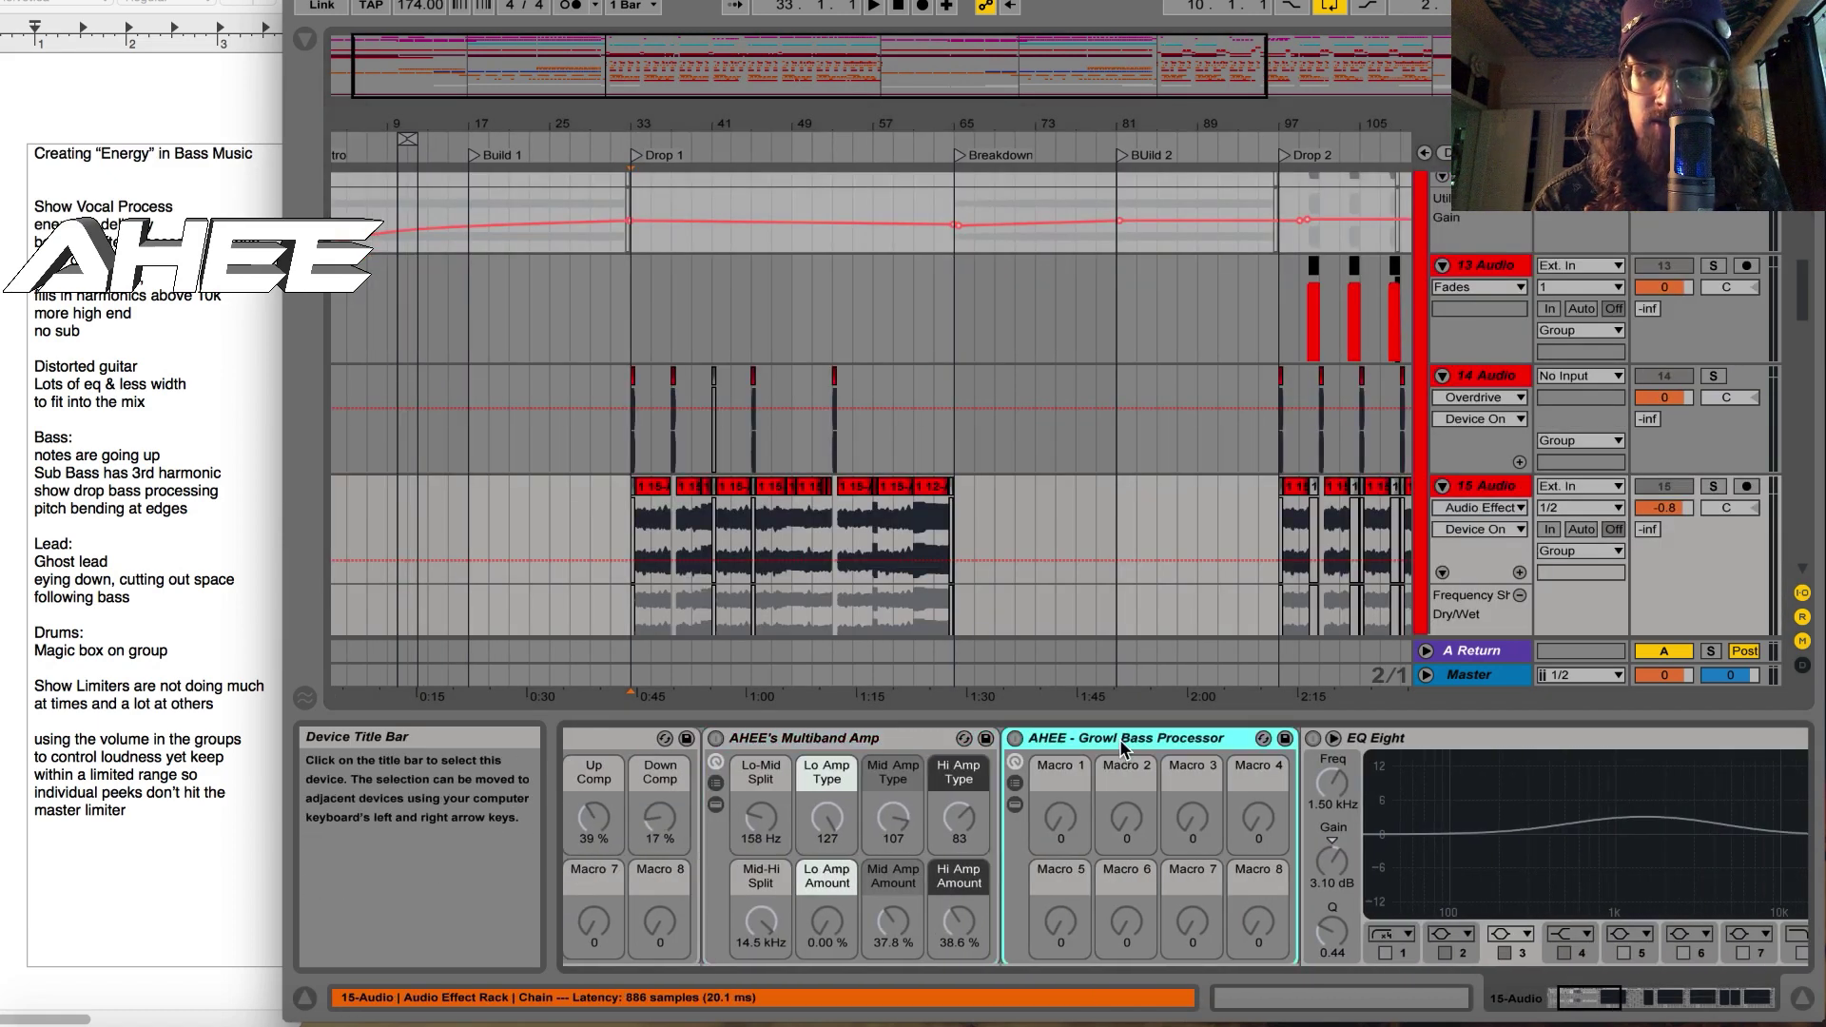
scroll(983, 768, "right", 5)
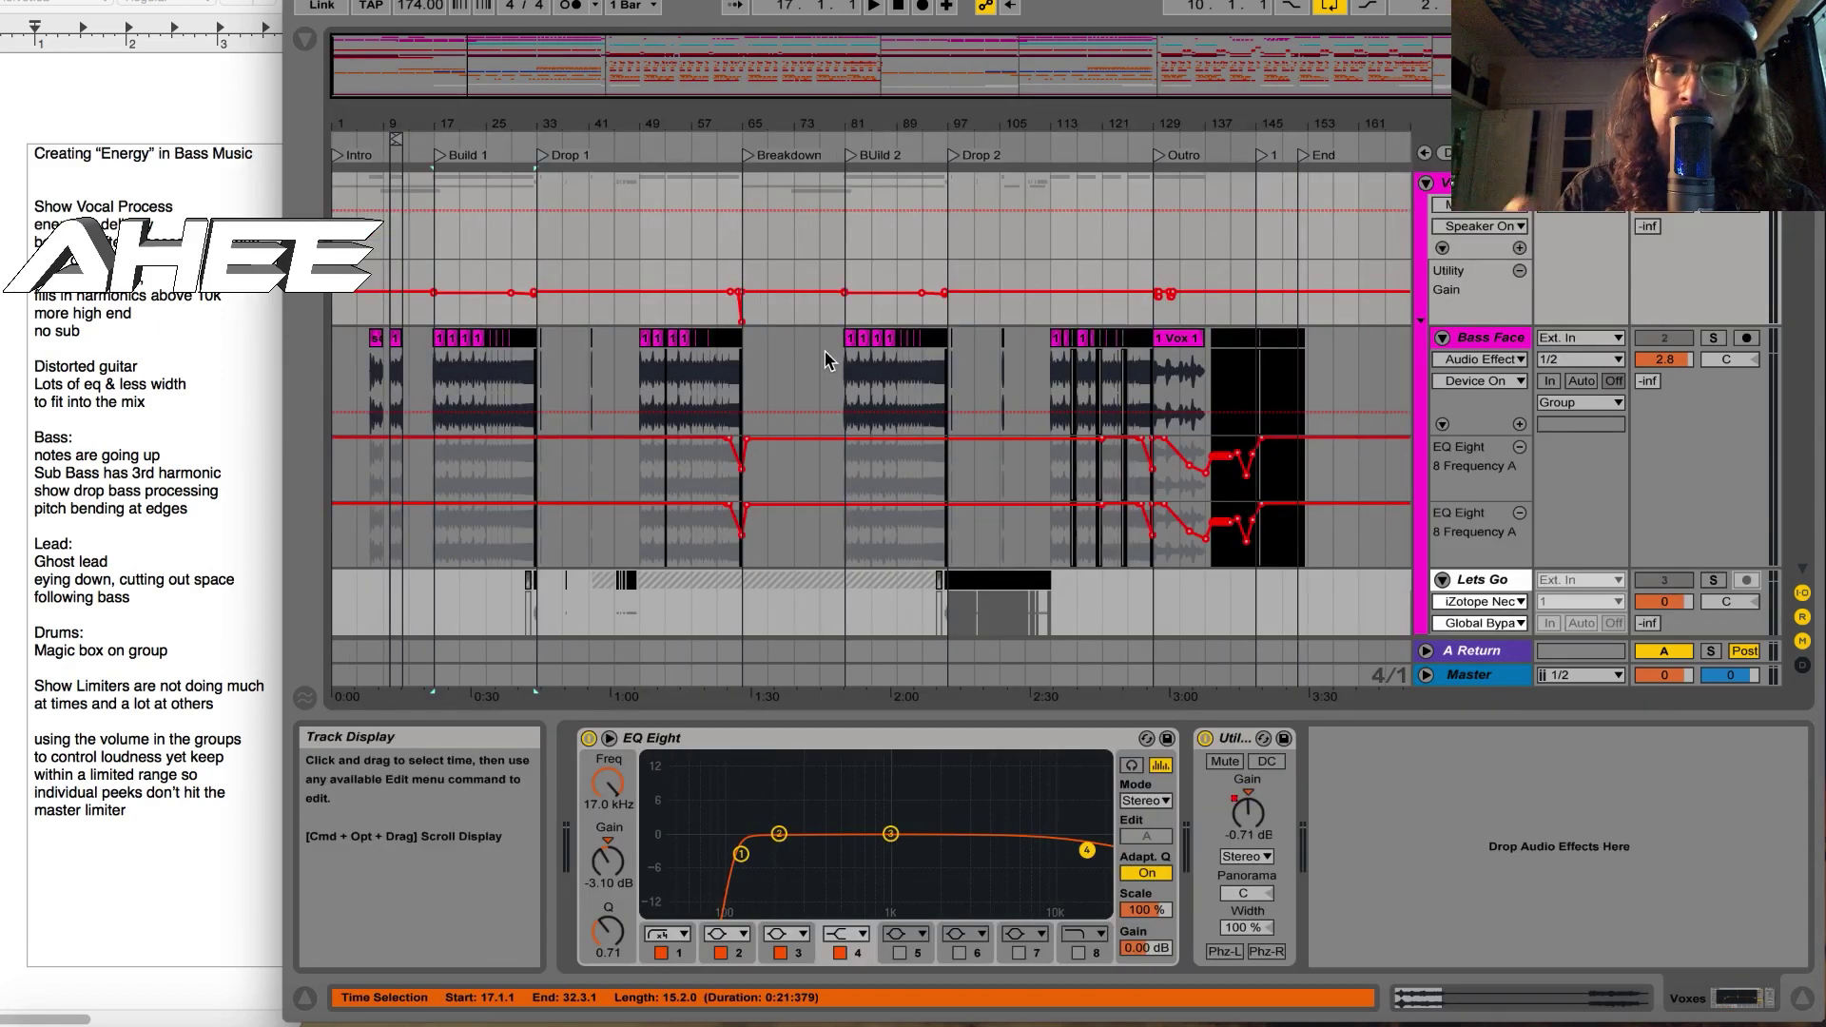
Step: Show the Bass Face track's effect chain at 65.1.1 and reselect 17.1.1 to 32.3.1 on the Voxes group
left_click(751, 356)
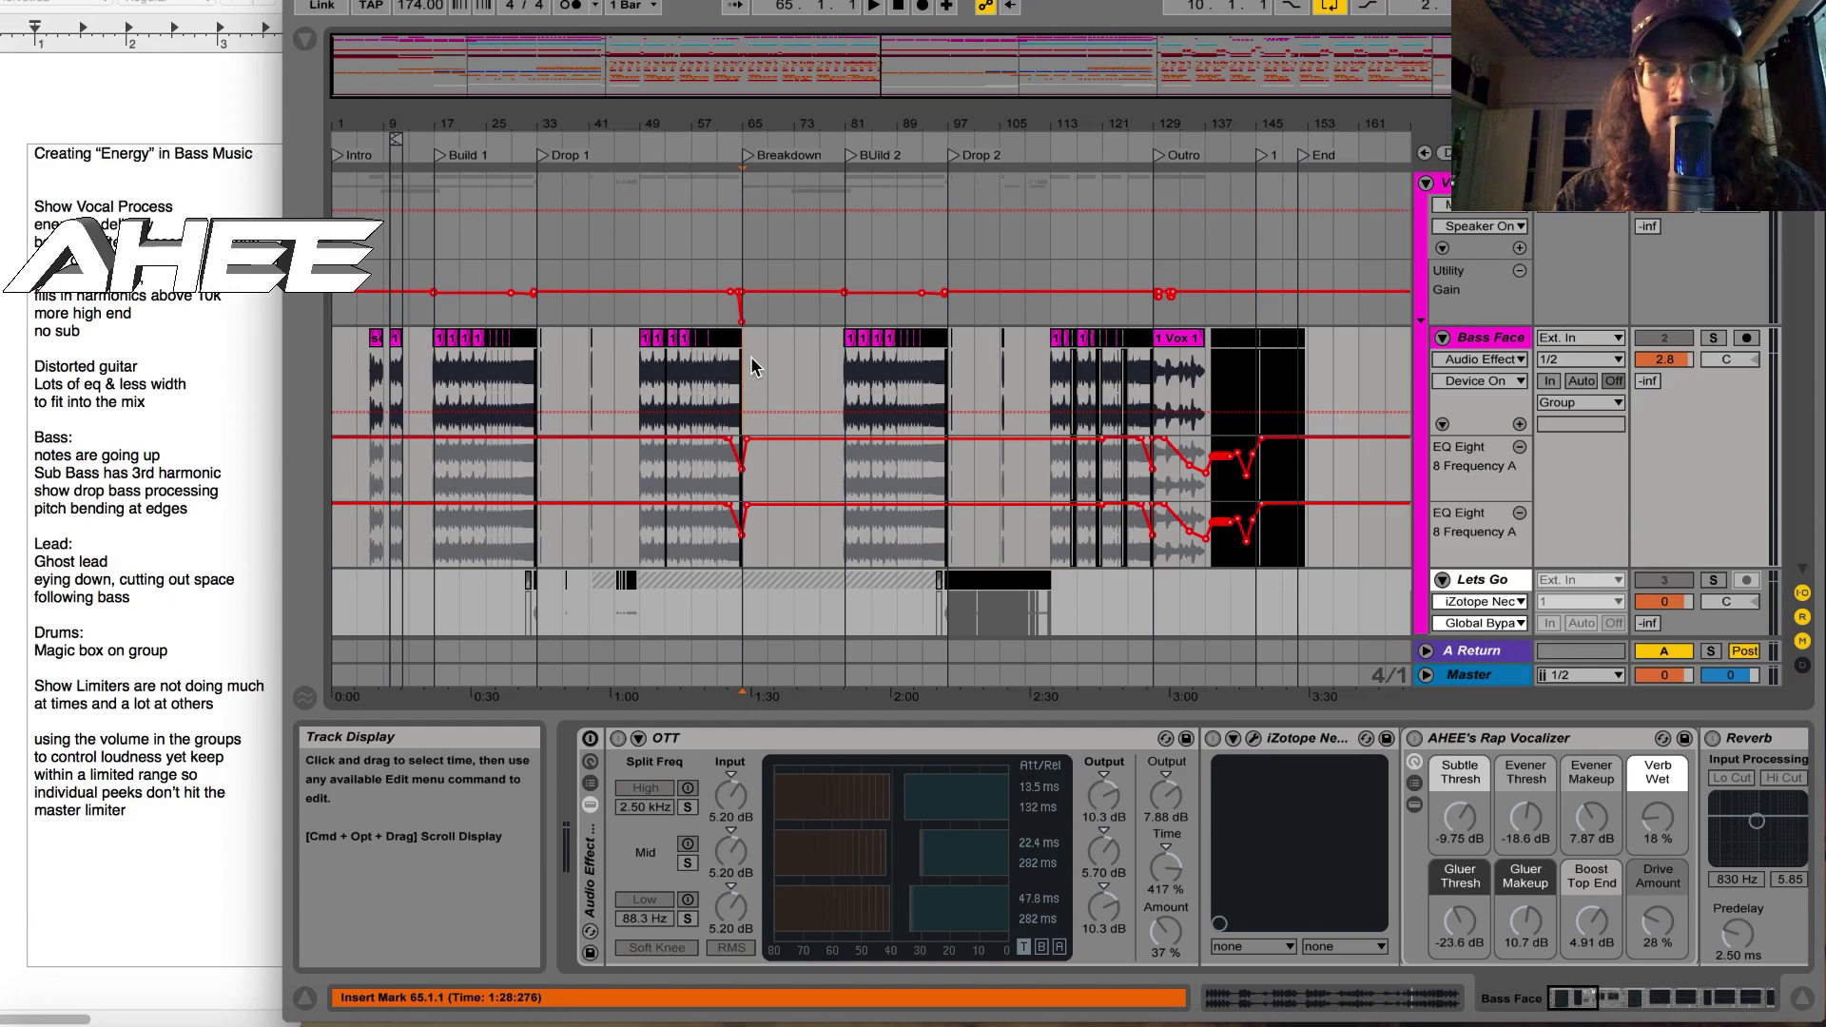
left_click(447, 242)
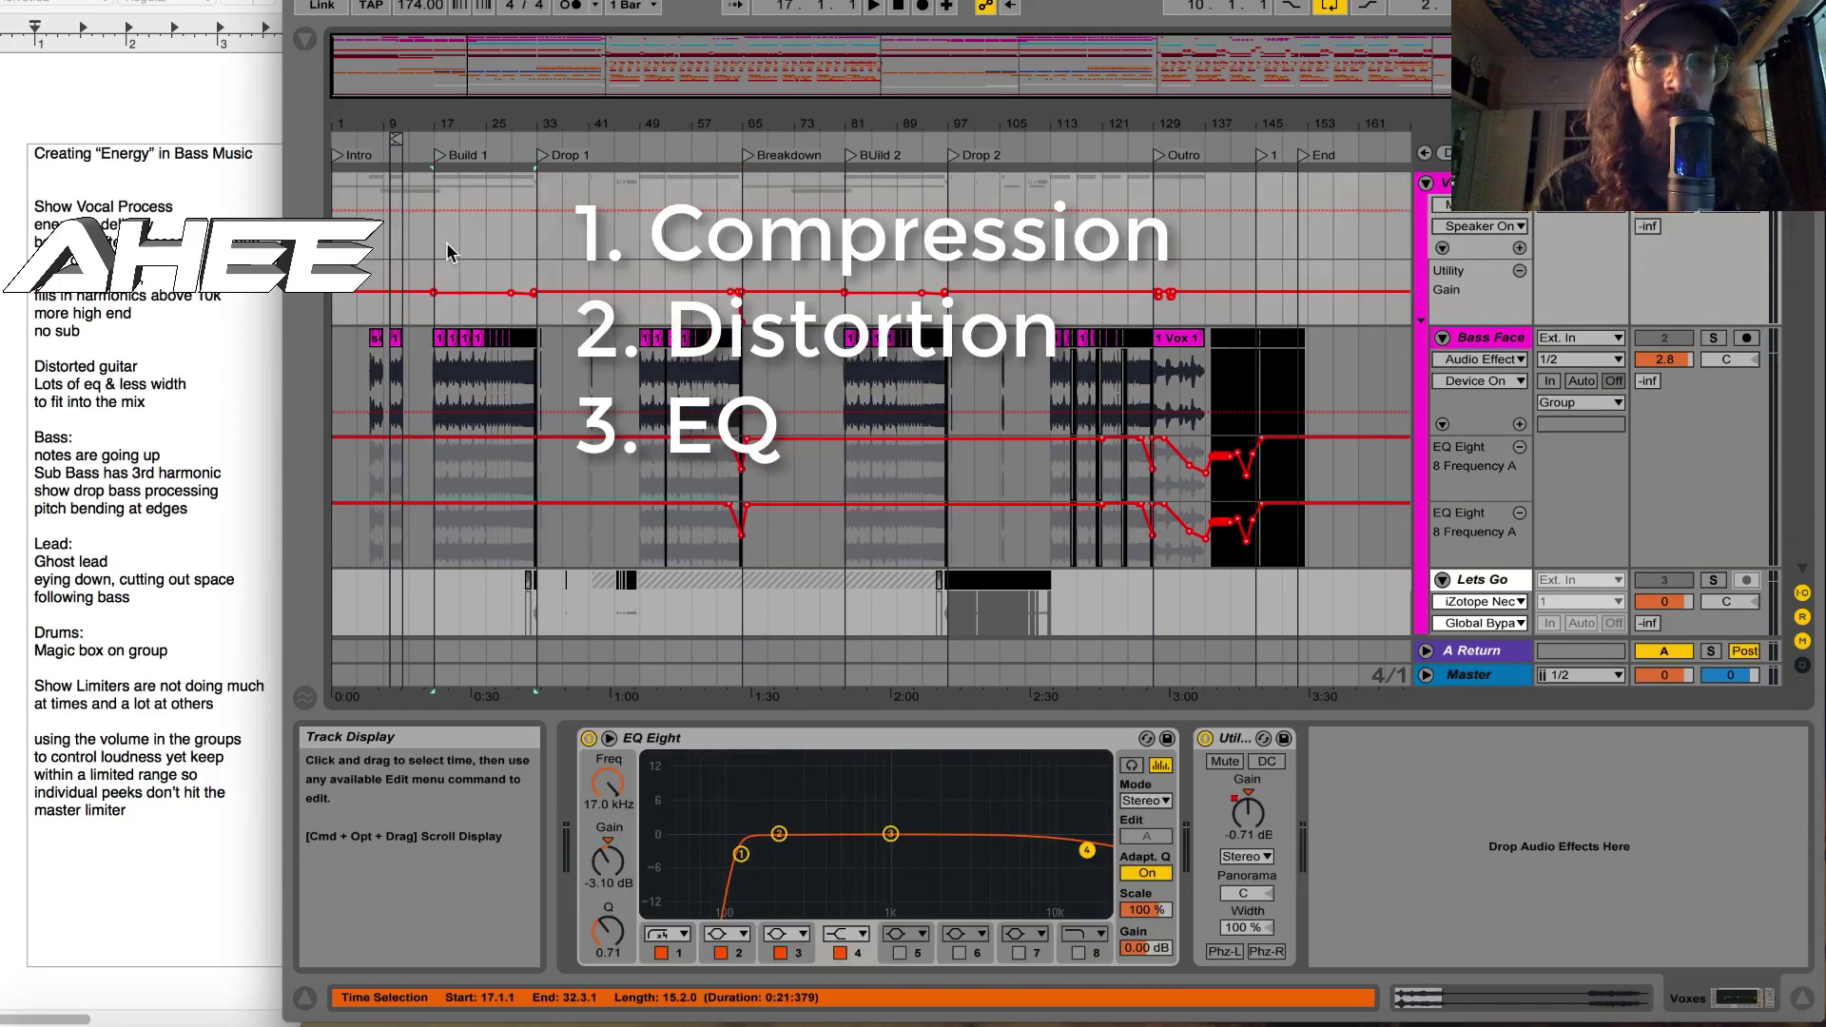